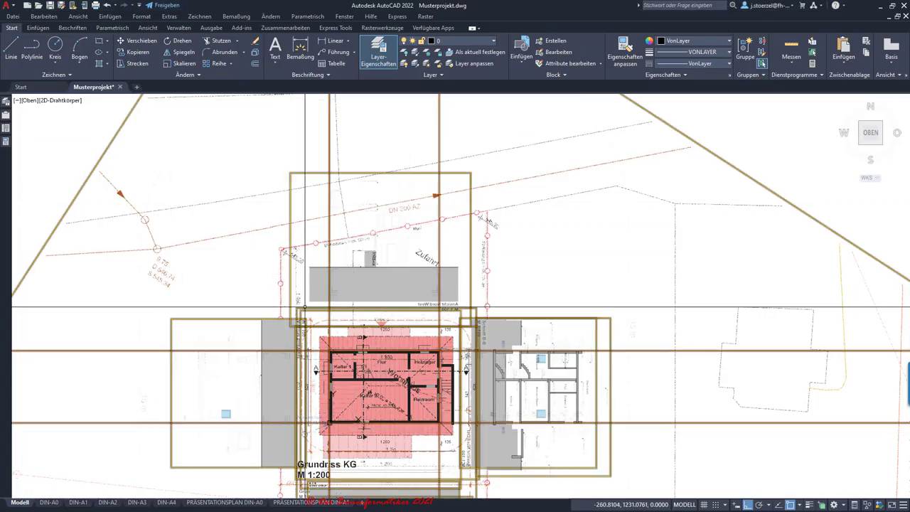
Step: Zoom in and out across the site plan and basement floor plan to survey them
scroll(228, 256, "down", 5)
scroll(276, 322, "up", 5)
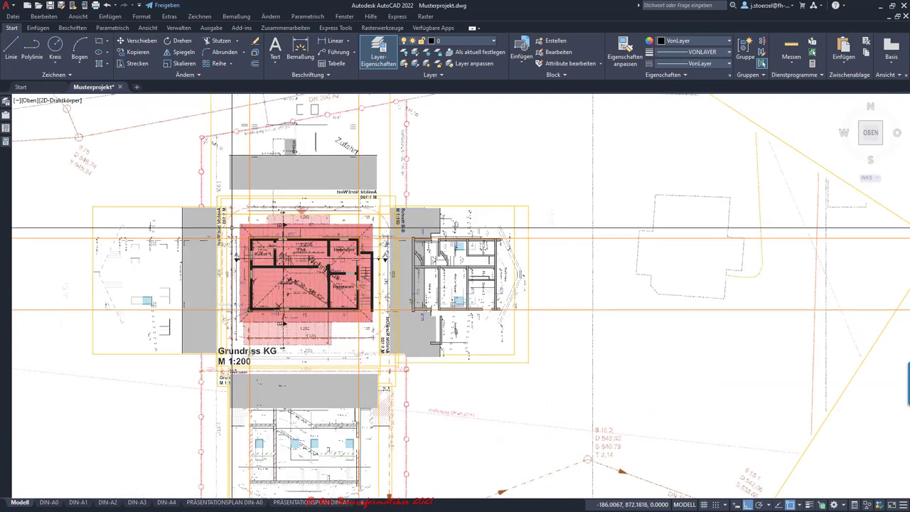
scroll(213, 213, "up", 2)
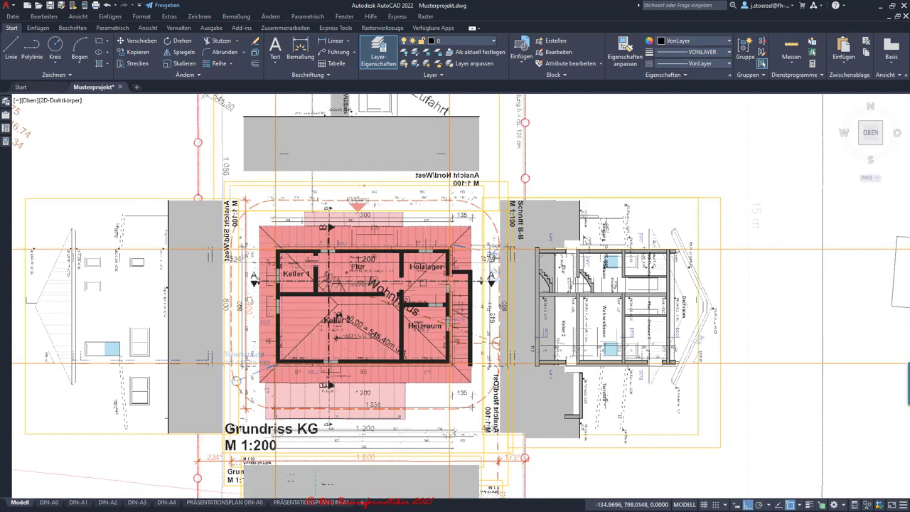
scroll(256, 243, "down", 2)
scroll(337, 286, "down", 2)
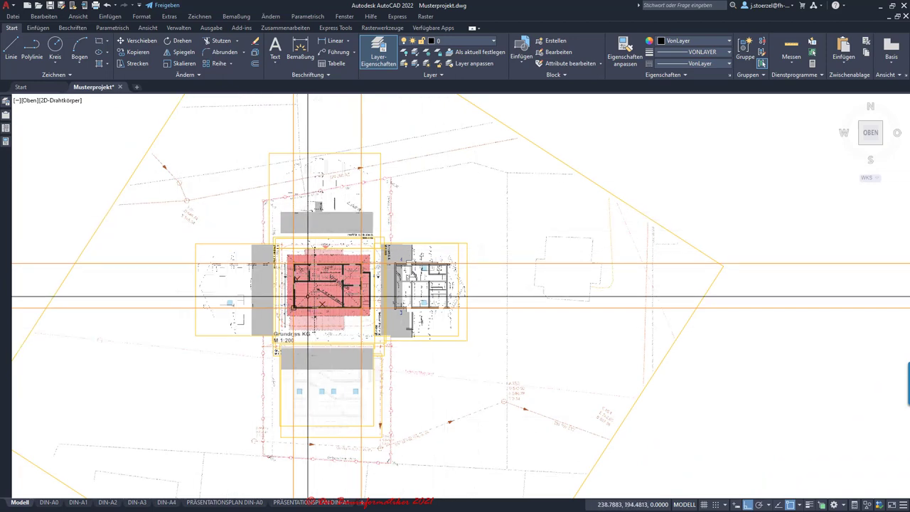
scroll(312, 261, "up", 2)
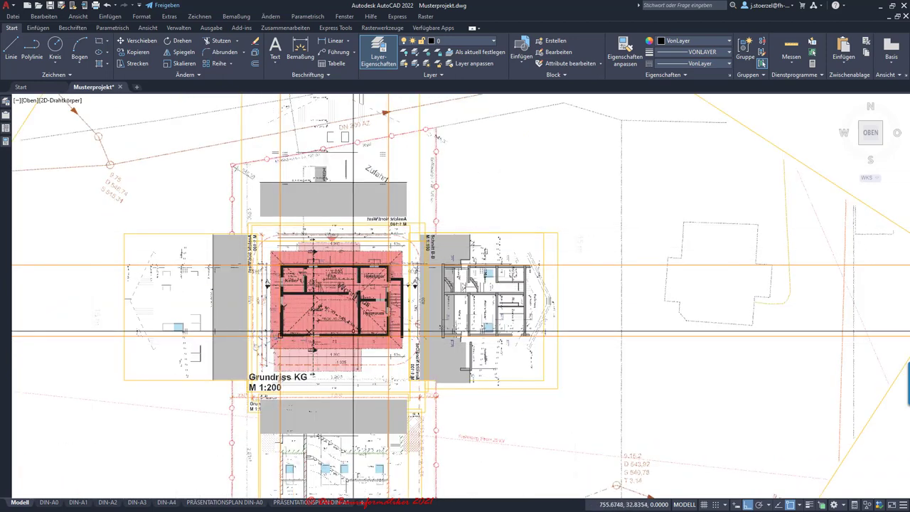
scroll(308, 319, "down", 2)
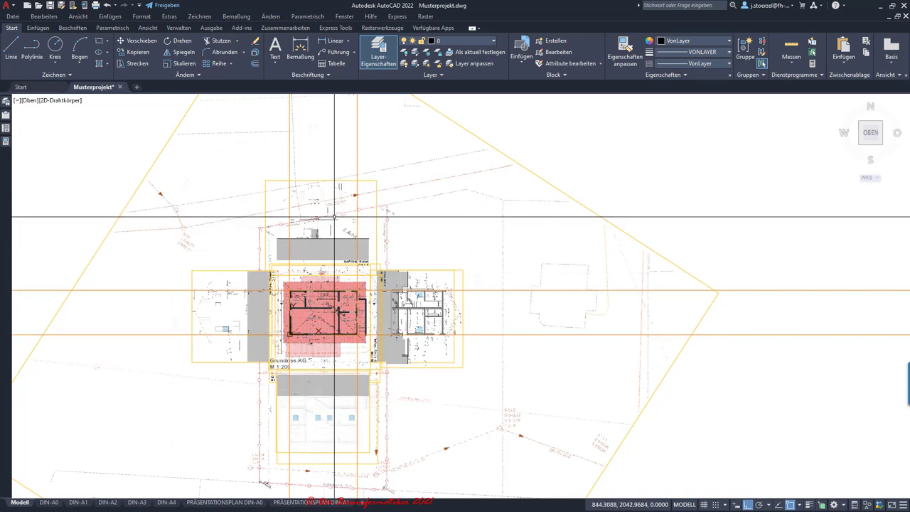
scroll(285, 303, "down", 2)
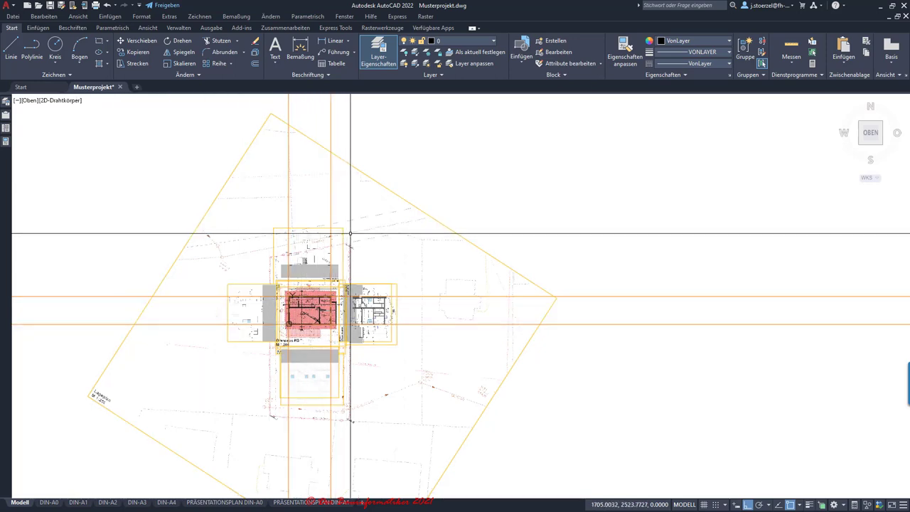
scroll(274, 315, "up", 2)
scroll(269, 319, "up", 2)
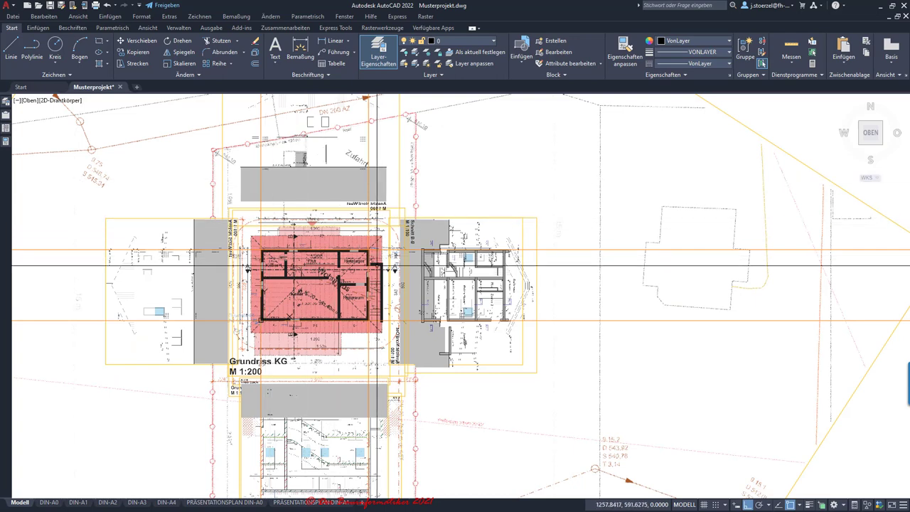
scroll(348, 298, "down", 1)
scroll(338, 316, "down", 1)
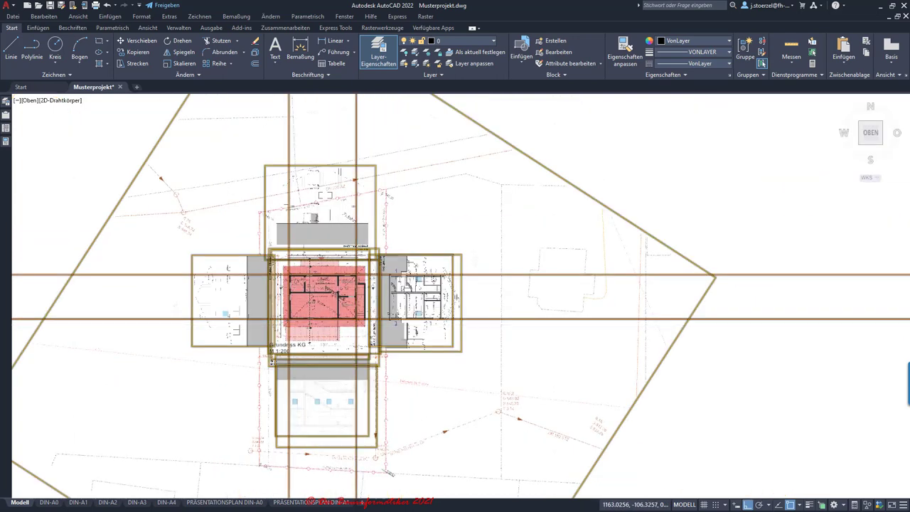
scroll(356, 321, "down", 4)
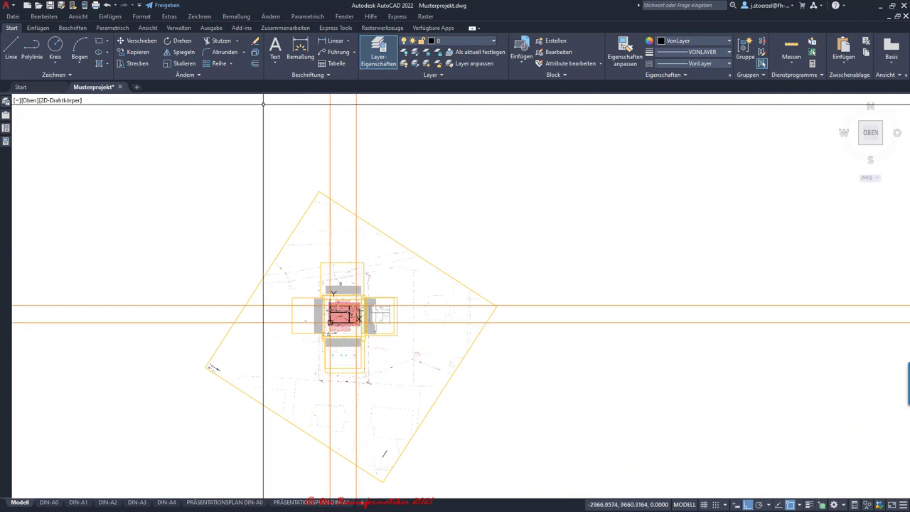
Step: Restore the All aus layer state, then a floor template layer state, from the expanded Layer panel
left_click(433, 75)
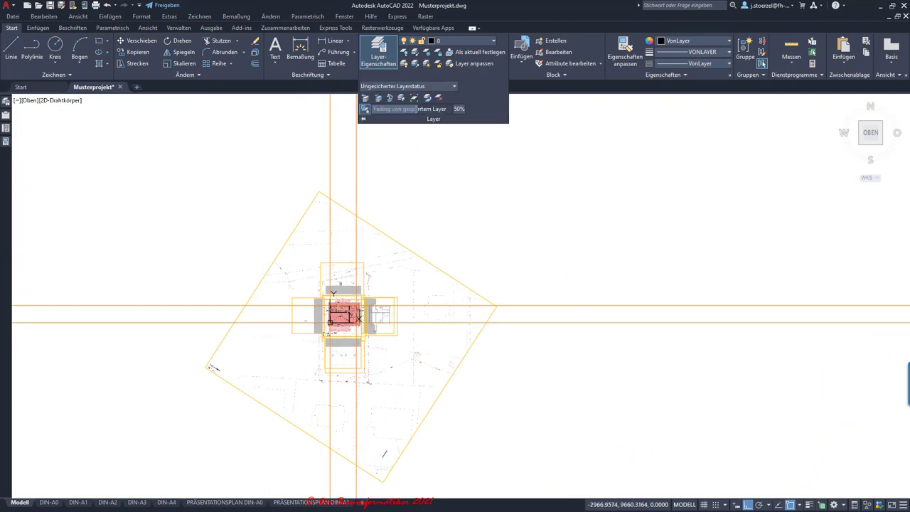
left_click(409, 86)
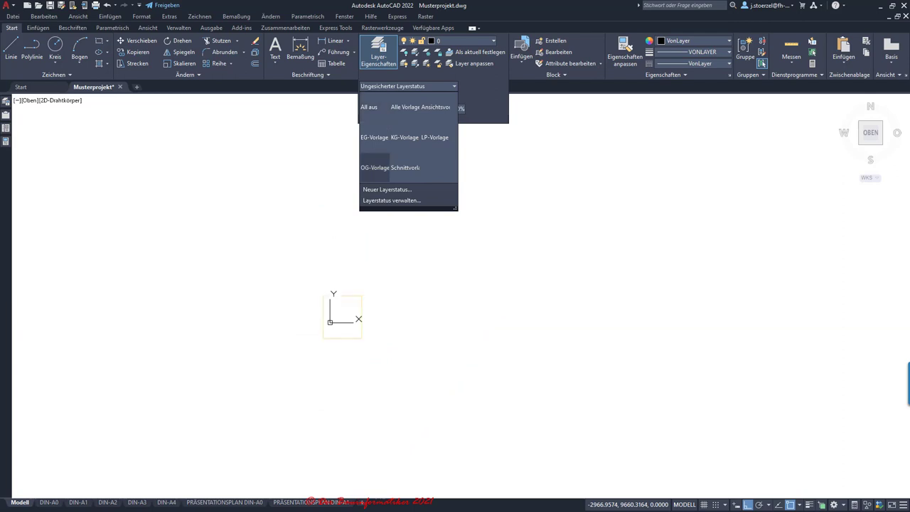
scroll(409, 236, "up", 4)
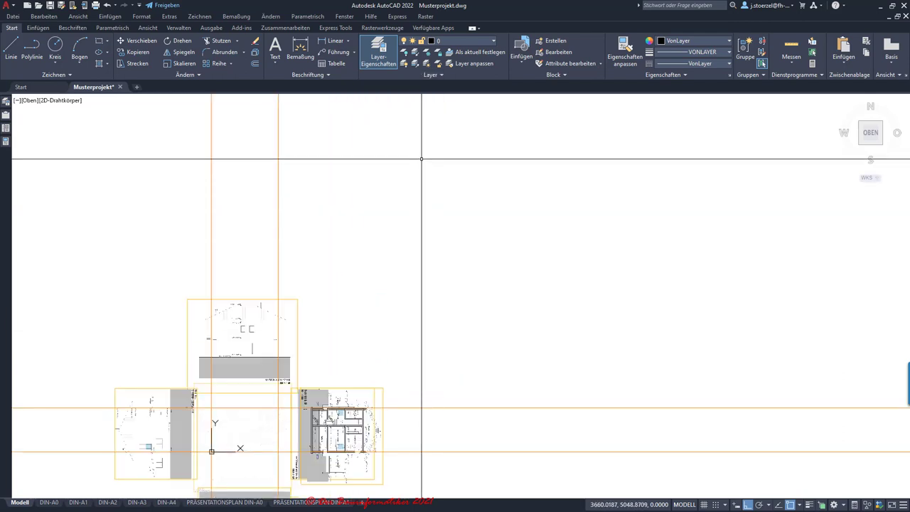
left_click(430, 75)
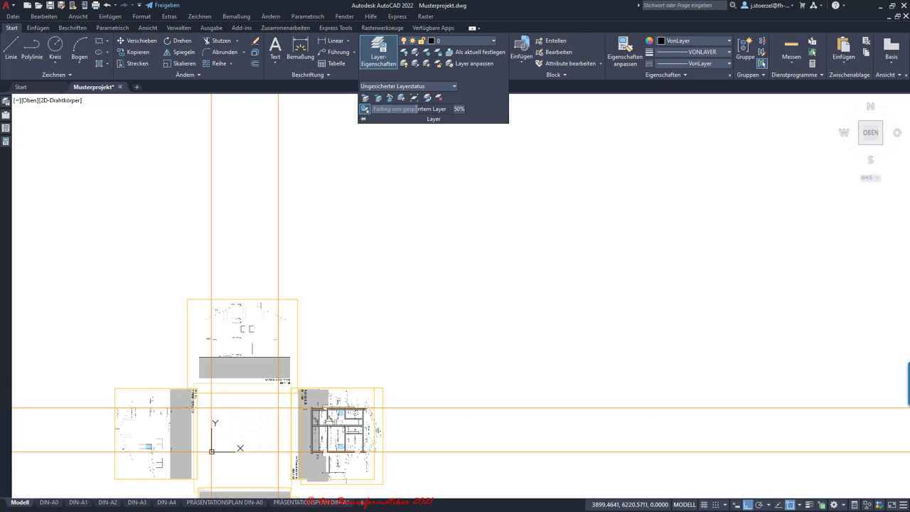
left_click(407, 86)
left_click(398, 115)
left_click(407, 86)
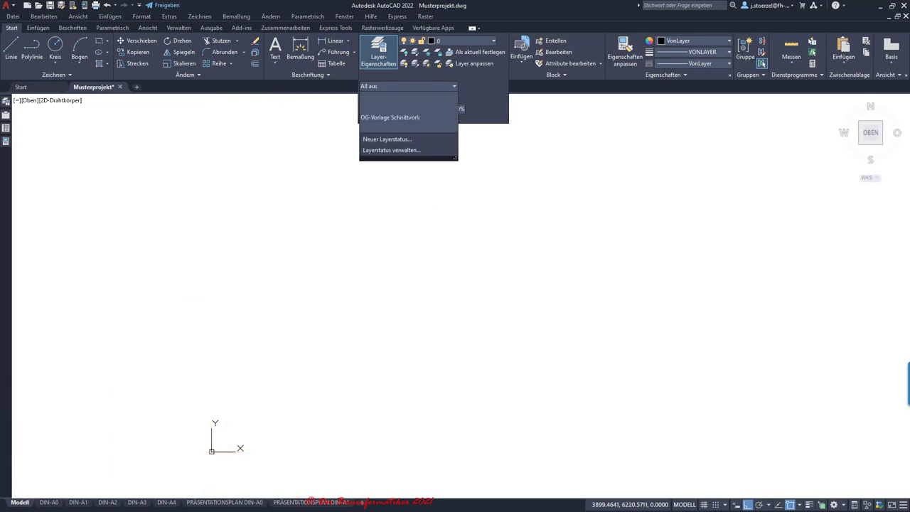
left_click(374, 137)
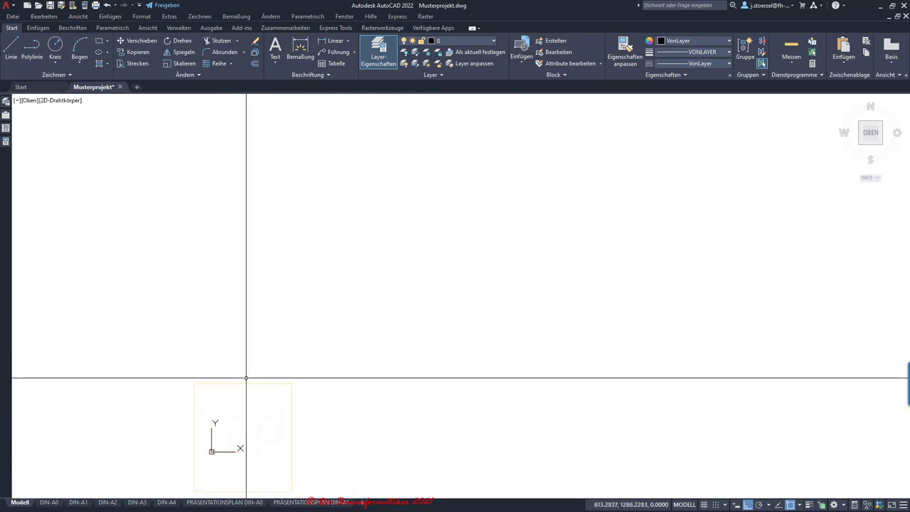
Step: Pan and zoom in on the faded floor plan near the origin
middle_click_drag(246, 378, 355, 158)
scroll(319, 191, "up", 2)
scroll(437, 193, "up", 2)
scroll(494, 213, "up", 3)
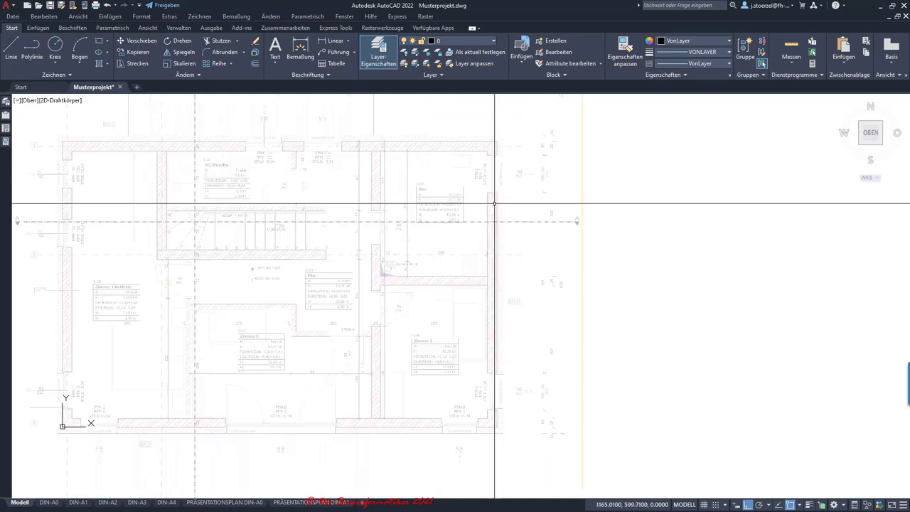
middle_click_drag(437, 219, 420, 305)
scroll(422, 266, "down", 2)
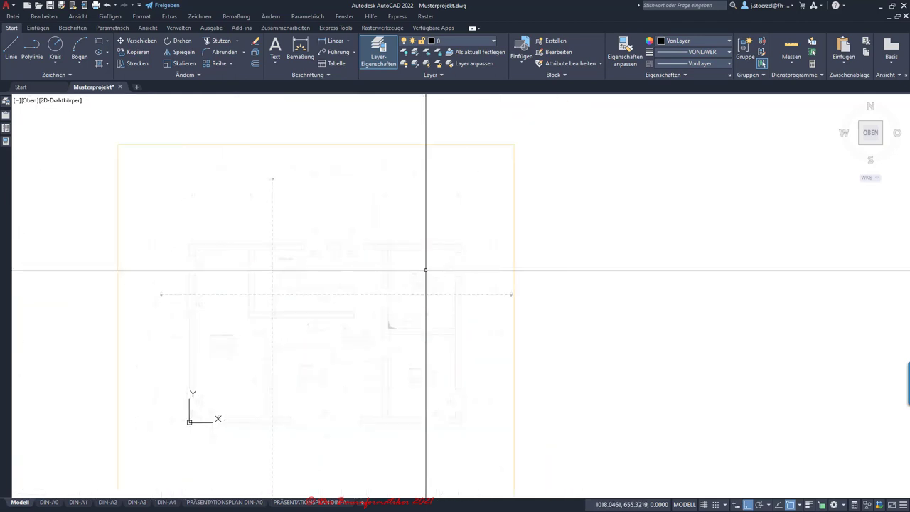
scroll(352, 228, "up", 2)
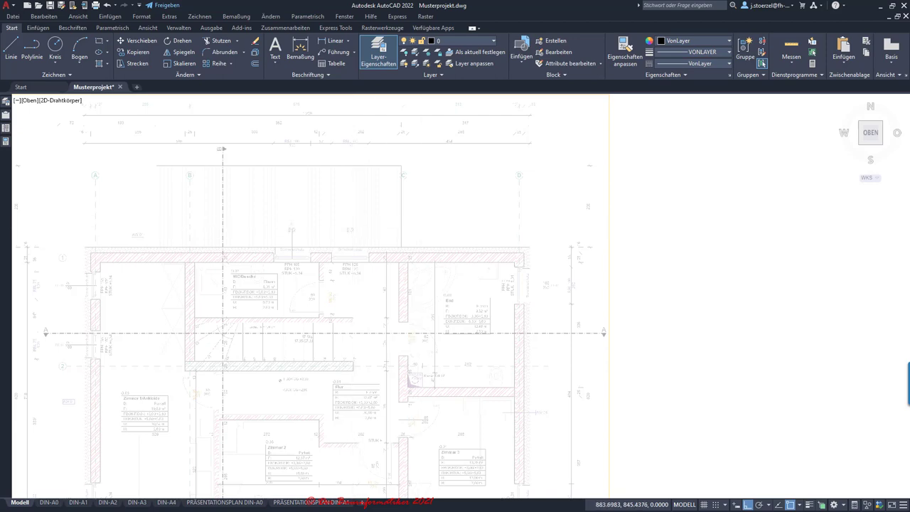
scroll(419, 164, "down", 2)
scroll(372, 239, "up", 4)
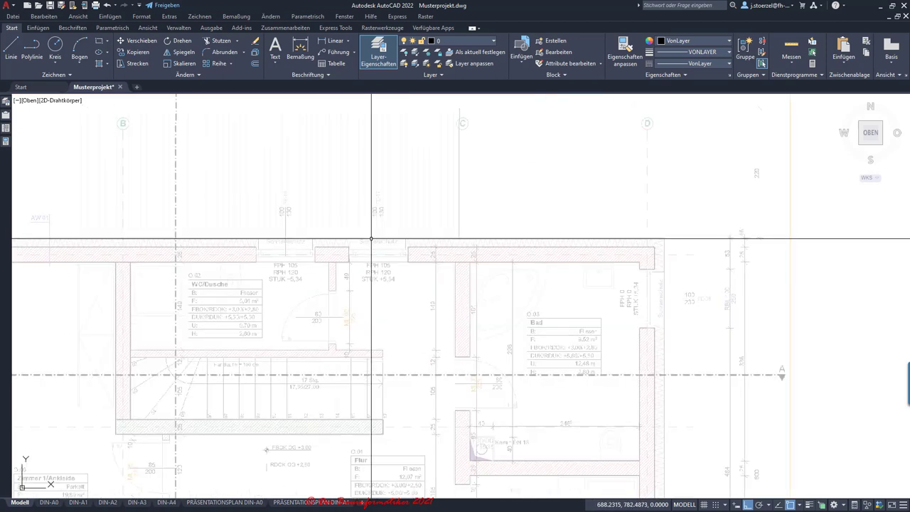
Step: Turn the drawing grid on to inspect the plan, then switch it off again
left_click(703, 503)
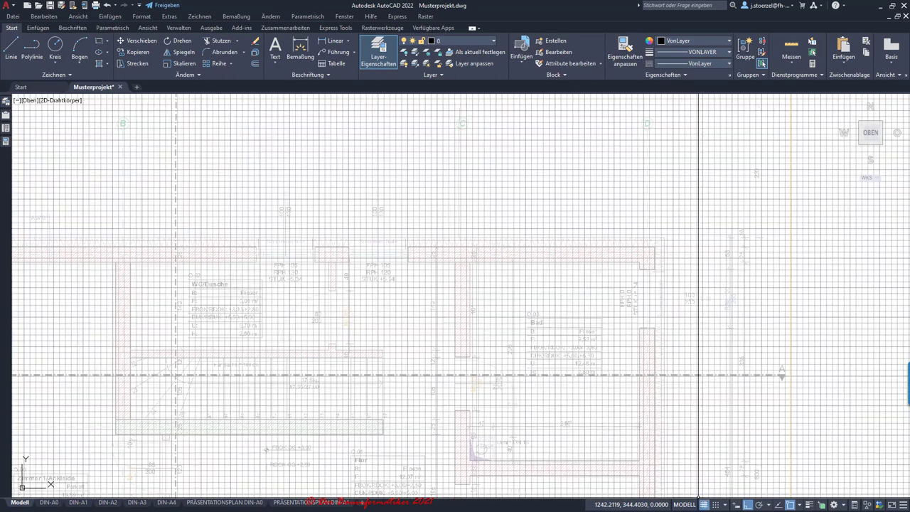
scroll(213, 245, "up", 5)
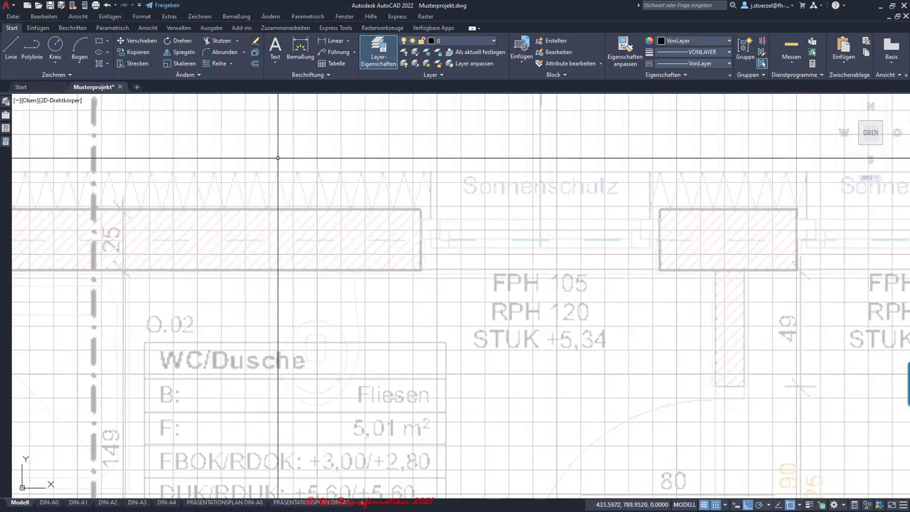
scroll(447, 247, "down", 5)
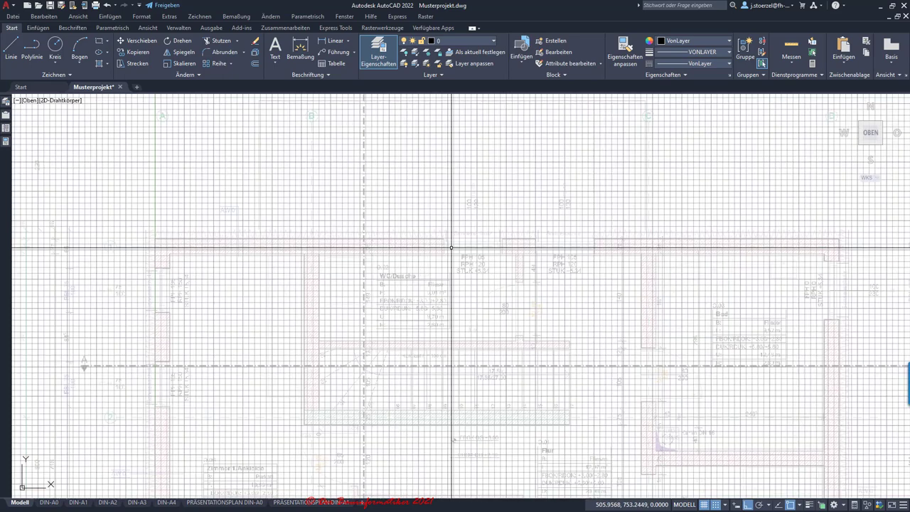
scroll(148, 247, "up", 3)
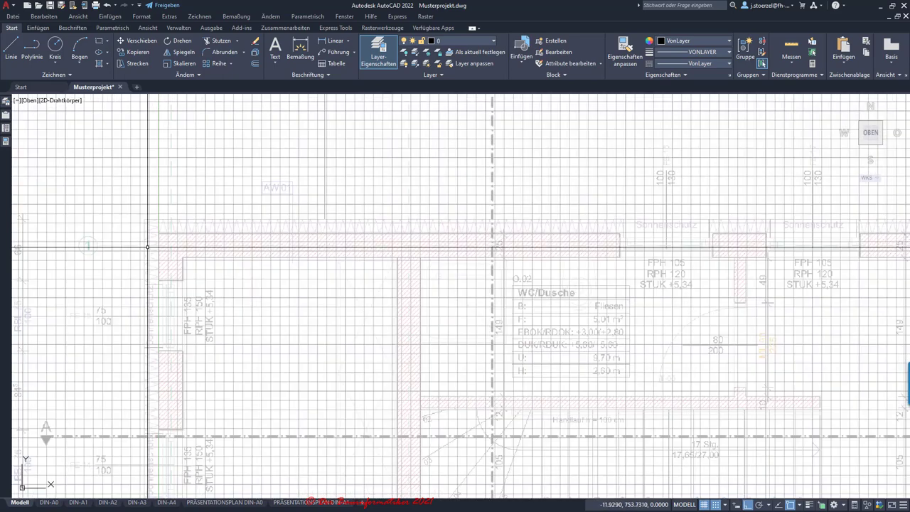
scroll(148, 246, "up", 3)
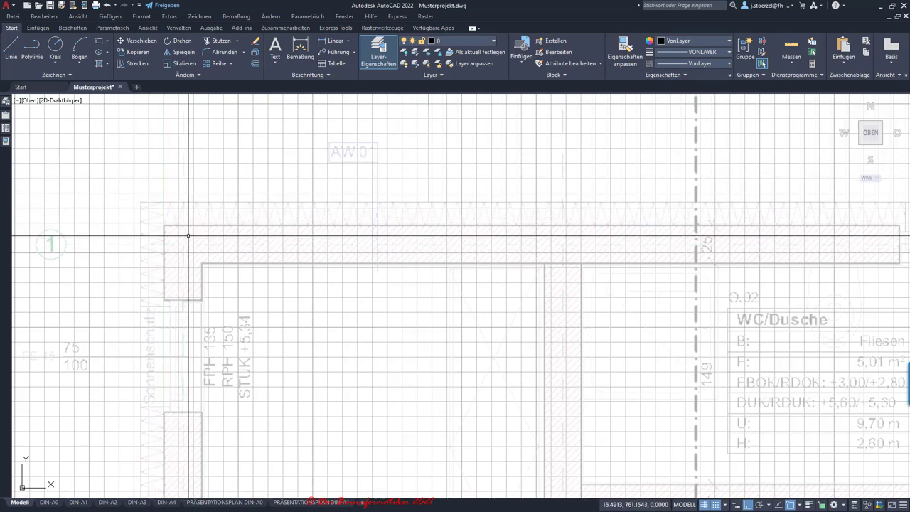
scroll(227, 245, "down", 3)
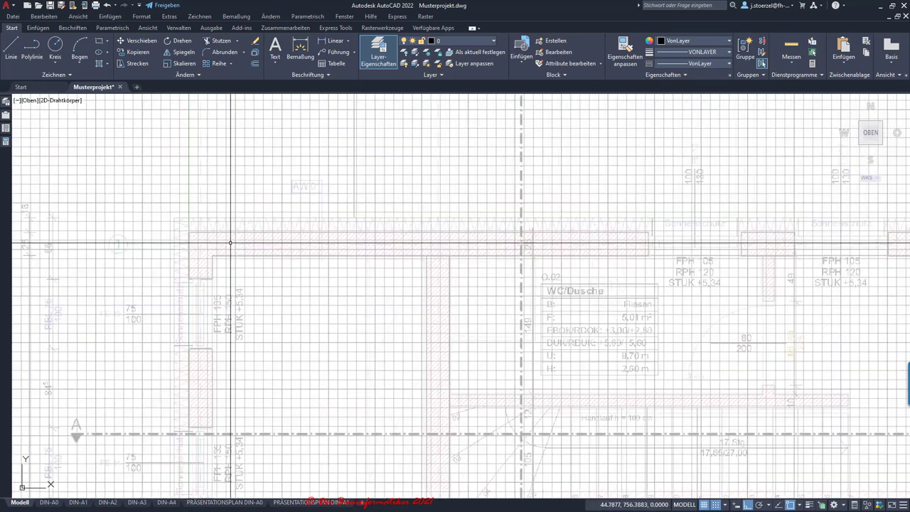
scroll(235, 285, "down", 2)
scroll(236, 285, "up", 3)
scroll(235, 285, "up", 2)
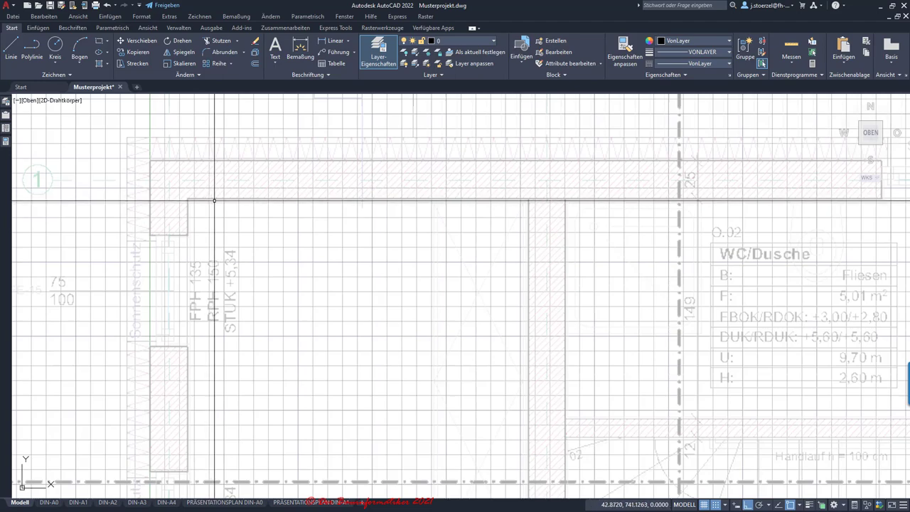
scroll(197, 246, "down", 3)
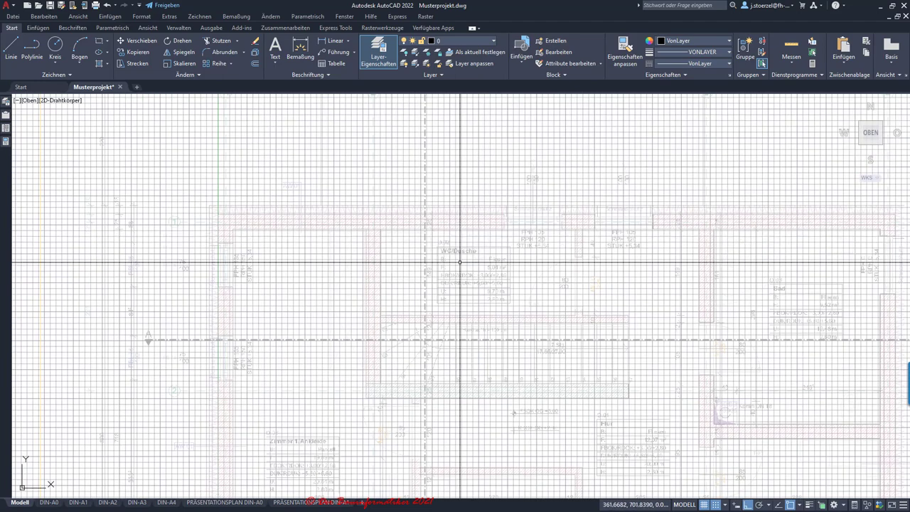
left_click(704, 504)
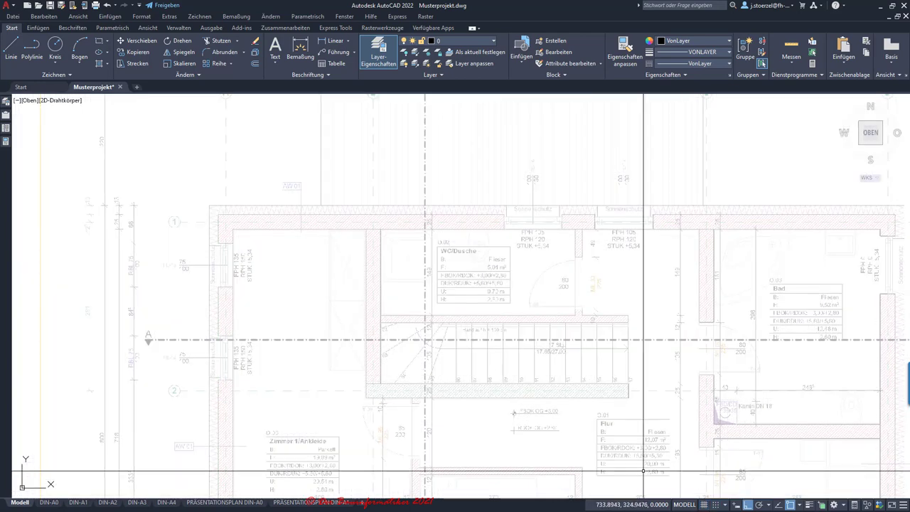
scroll(217, 228, "down", 2)
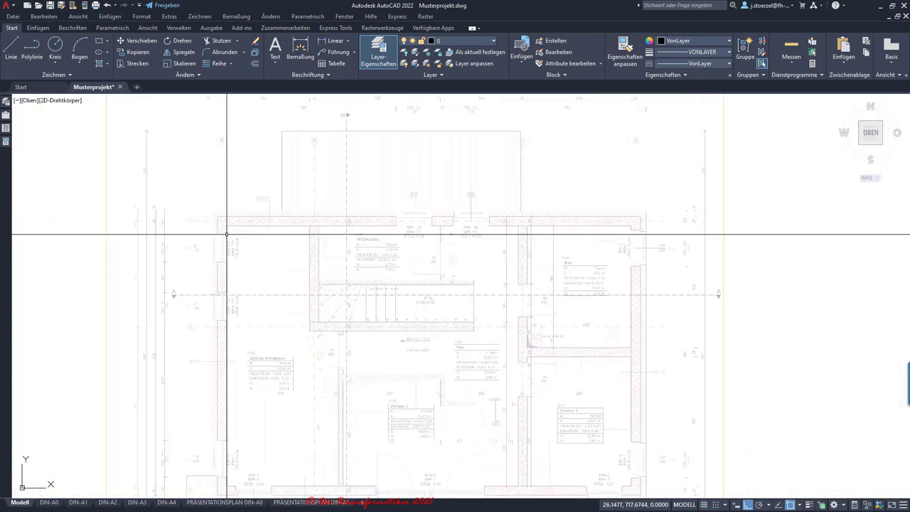
Step: Apply the EG-Vorlage ground-floor layer state and zoom around it
left_click(430, 75)
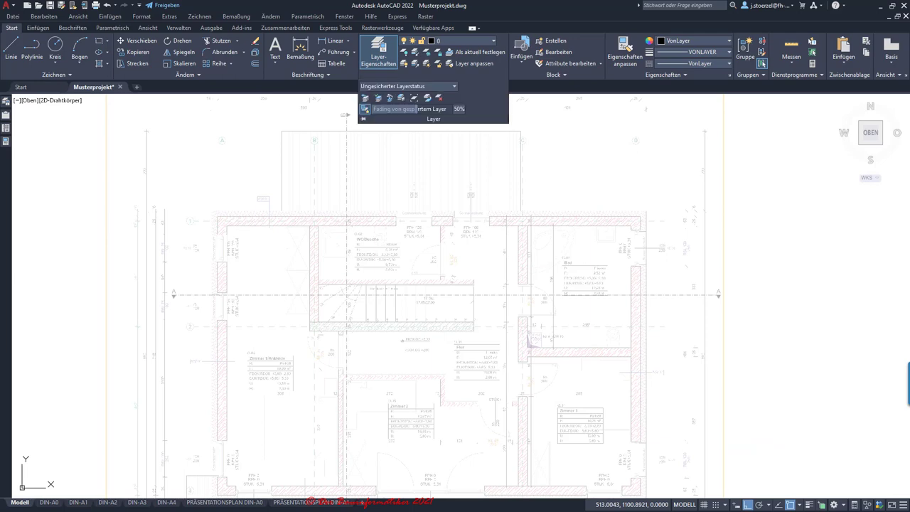
left_click(409, 86)
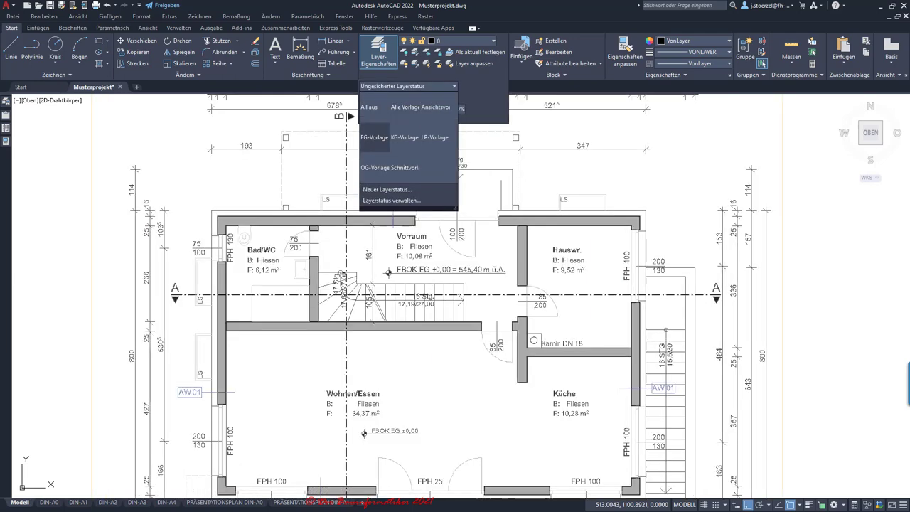
left_click(374, 137)
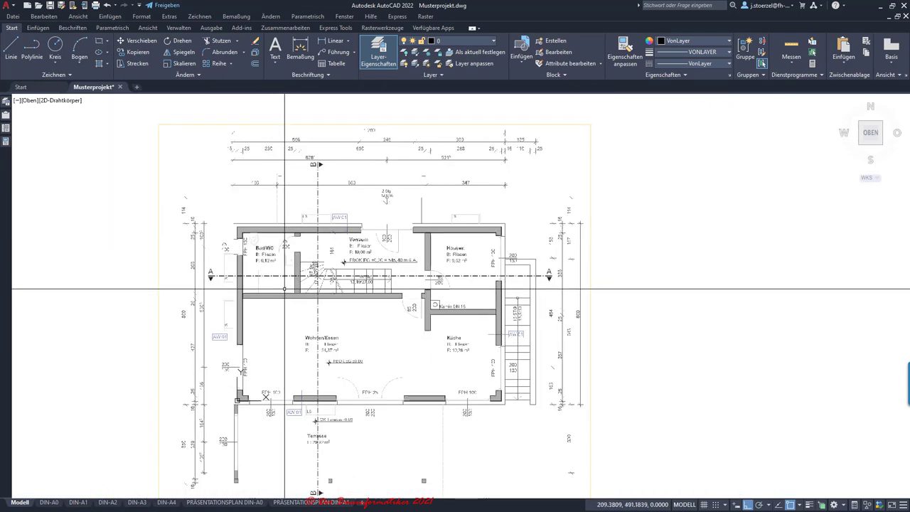
scroll(277, 241, "up", 5)
scroll(277, 231, "down", 5)
scroll(334, 225, "up", 2)
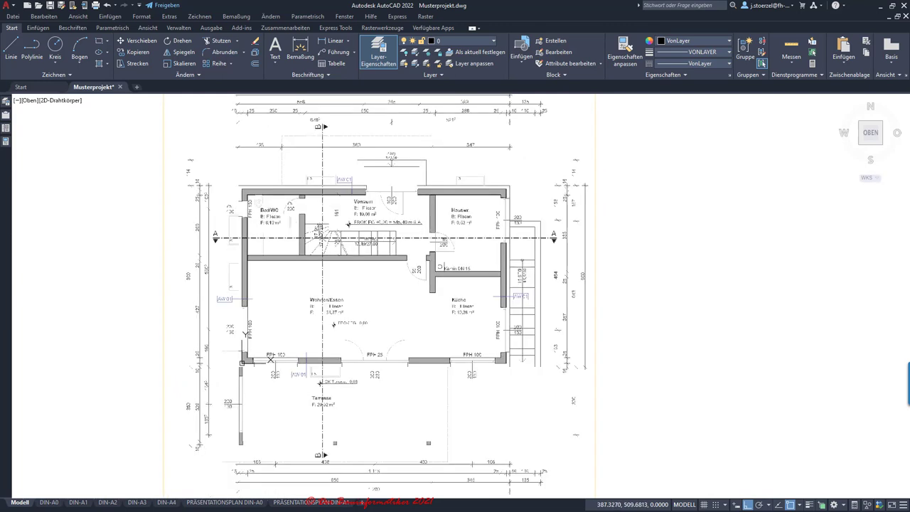
scroll(471, 238, "down", 2)
Step: Apply the KG-Vorlage basement layer state, then try another saved layer state
left_click(431, 75)
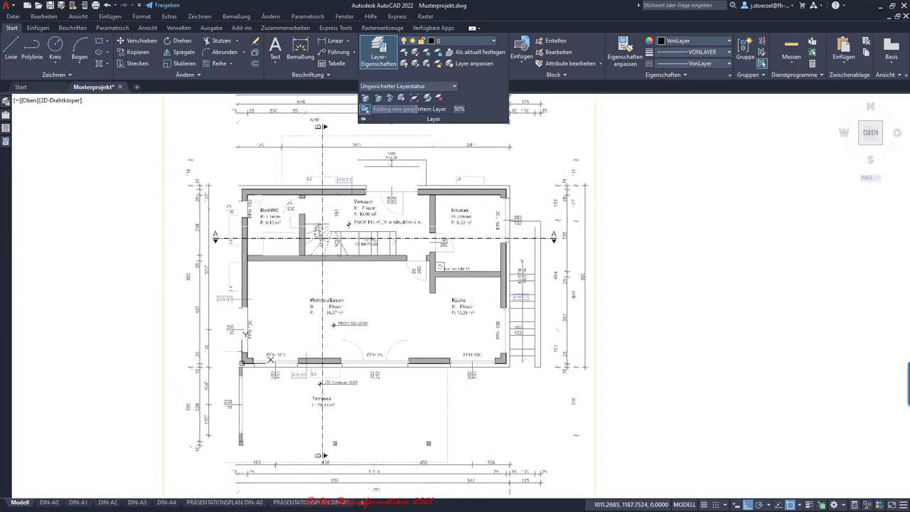
left_click(408, 86)
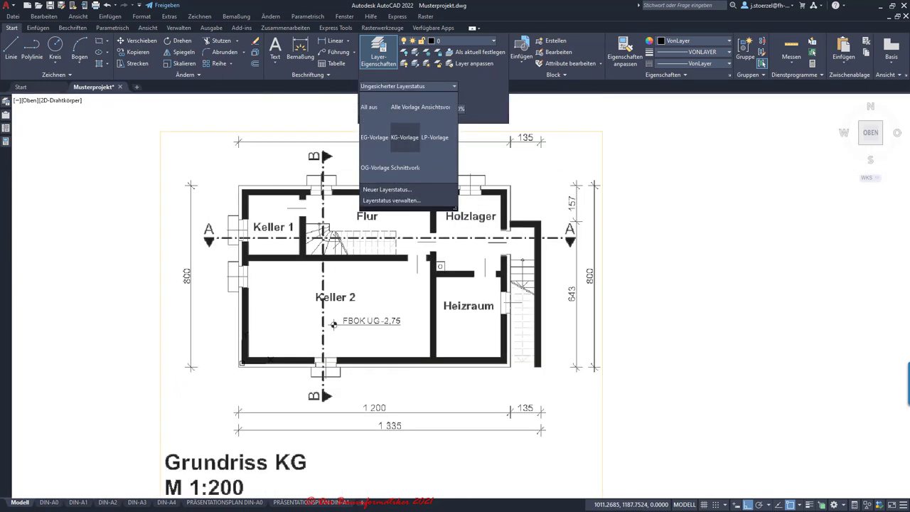
left_click(404, 137)
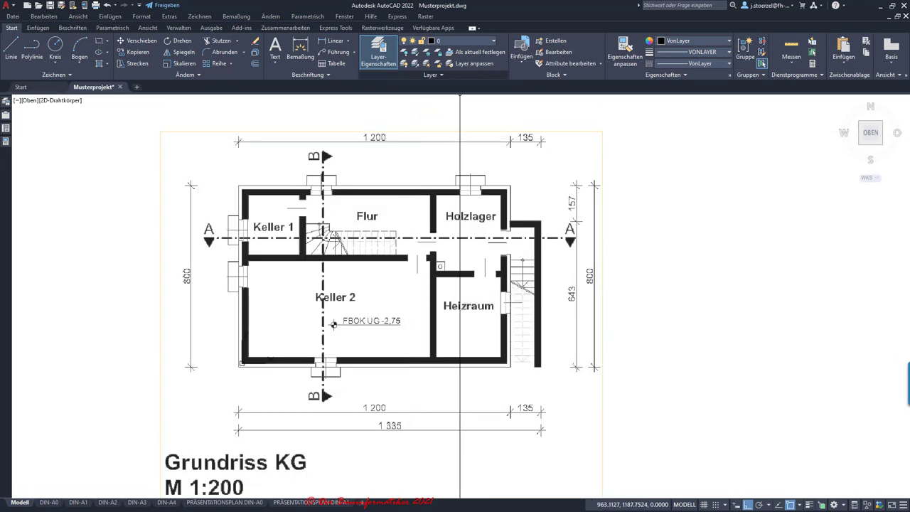
left_click(431, 74)
left_click(408, 86)
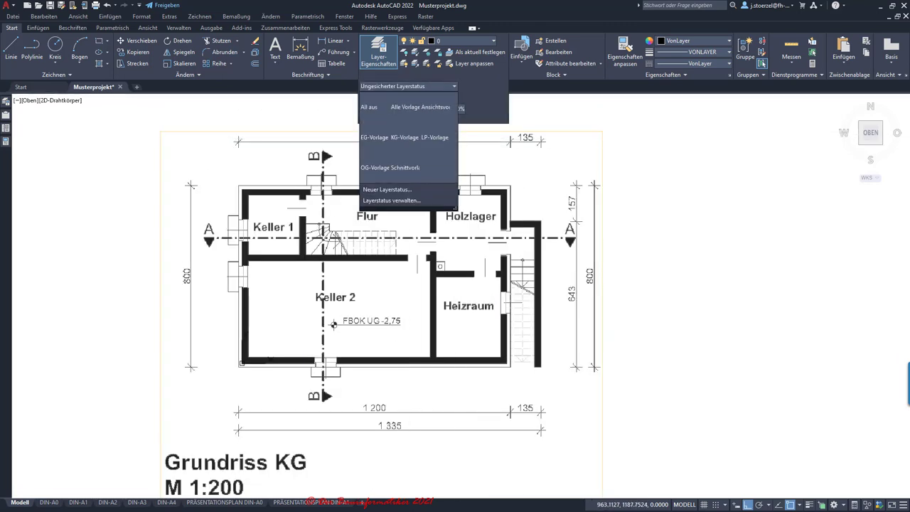
left_click(435, 106)
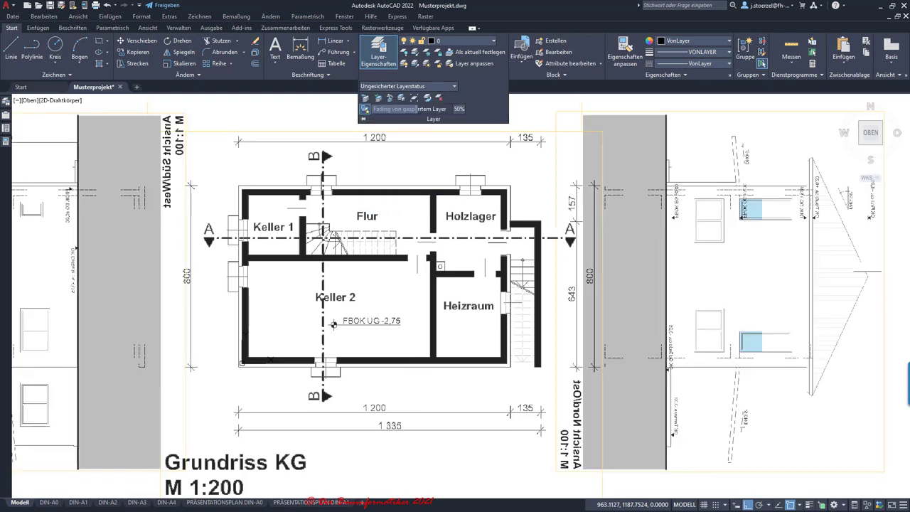
scroll(428, 289, "down", 3)
scroll(329, 145, "up", 2)
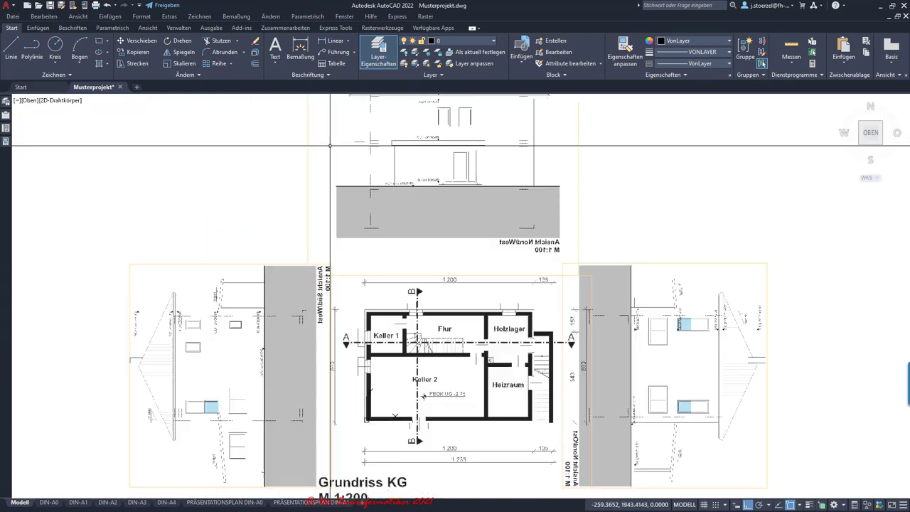
scroll(330, 145, "up", 4)
scroll(330, 145, "down", 2)
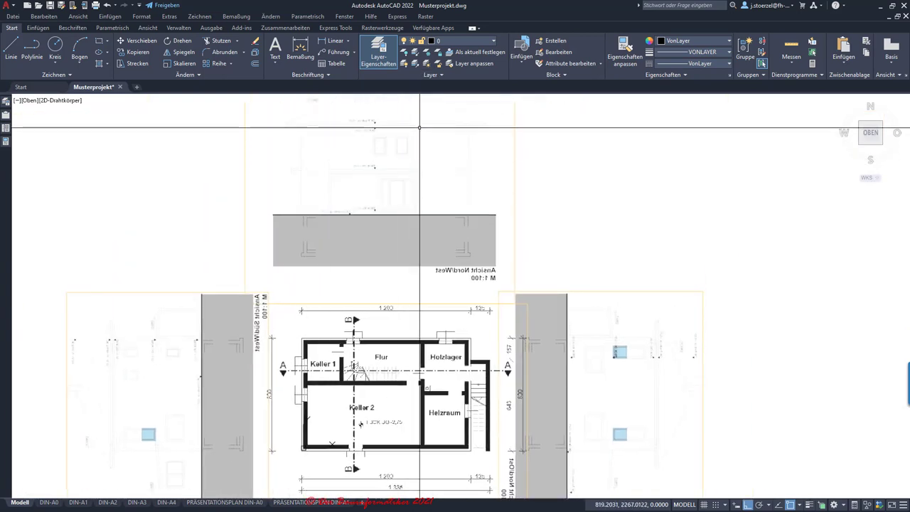
Step: Reapply the KG-Vorlage layer state and check the basement plan
left_click(429, 74)
left_click(454, 86)
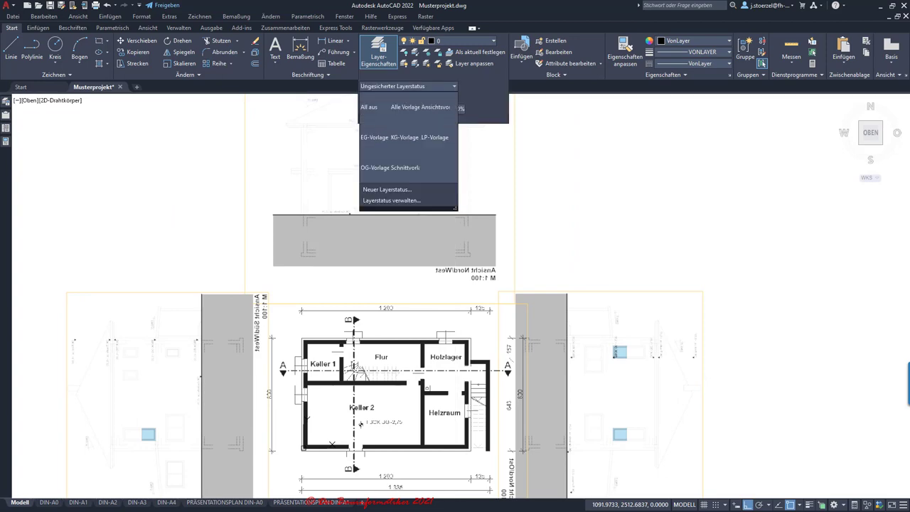
left_click(404, 137)
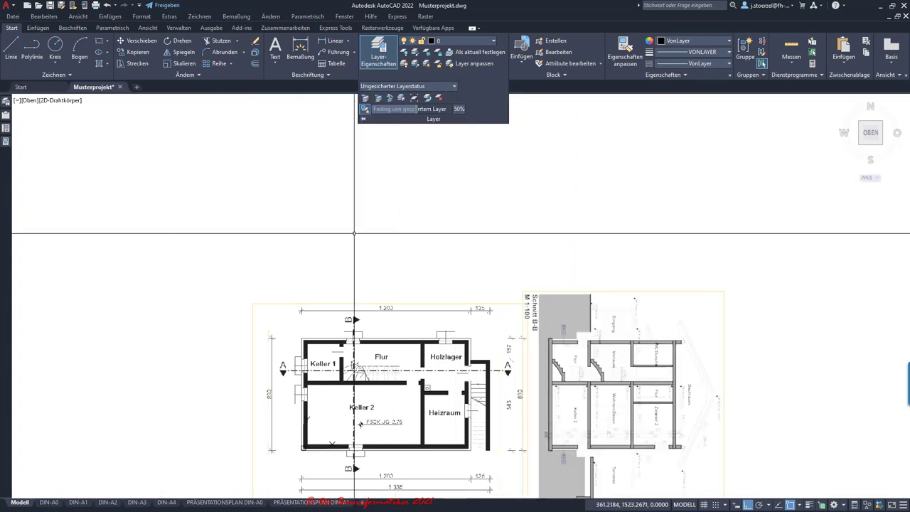
scroll(369, 313, "down", 3)
scroll(369, 313, "up", 4)
scroll(334, 280, "down", 2)
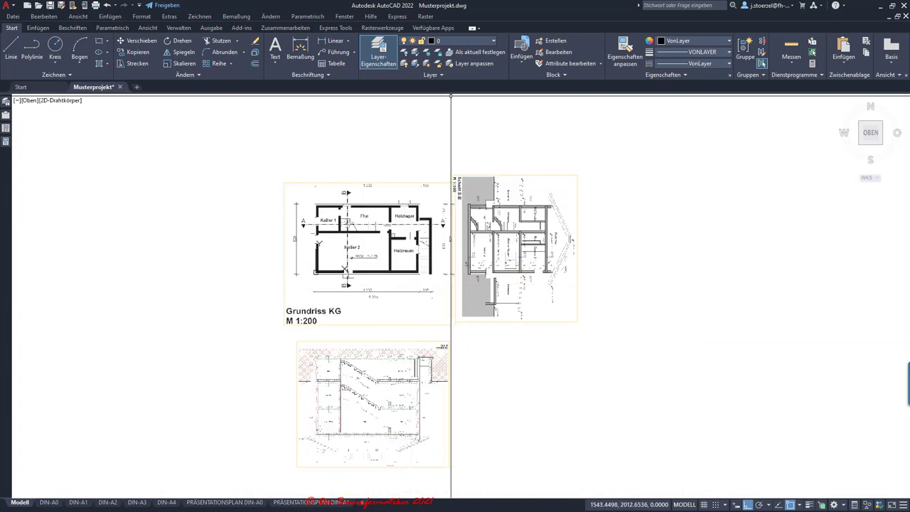
Step: Apply the LP-Vorlage layer state to display the site plan
left_click(430, 74)
left_click(453, 86)
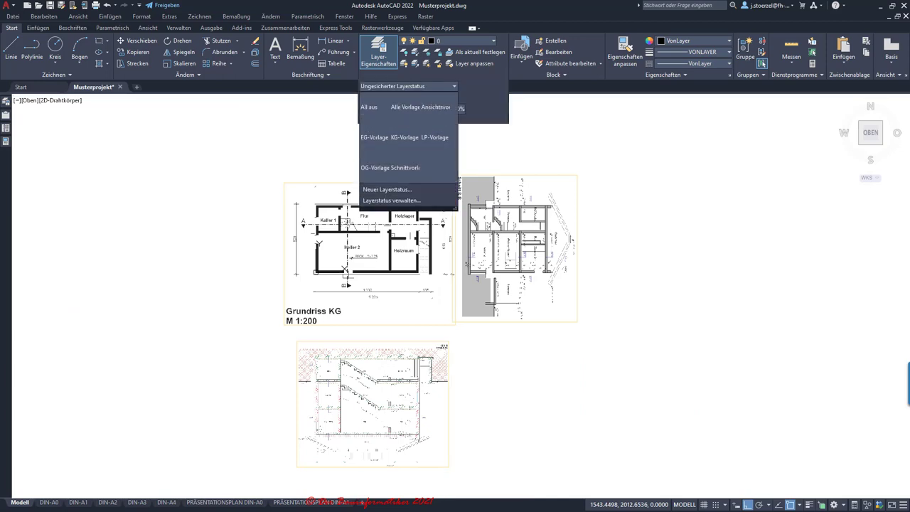
left_click(435, 138)
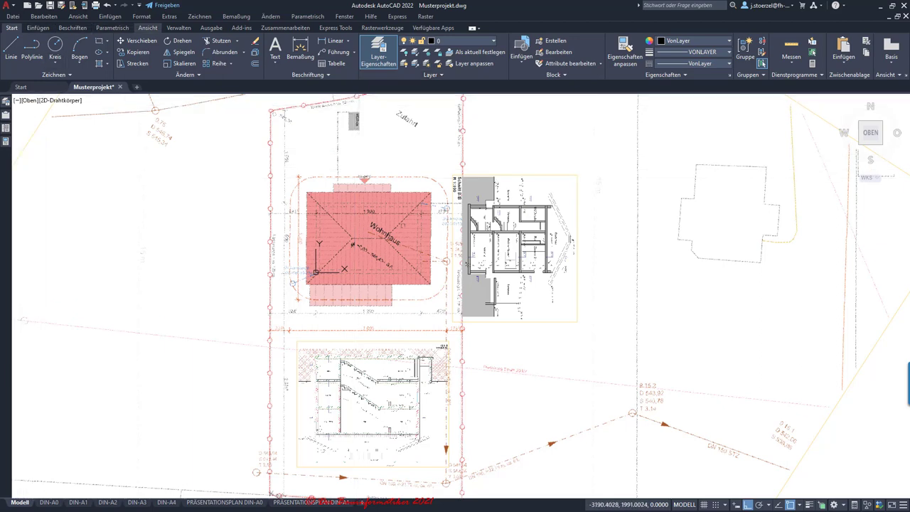
left_click(148, 28)
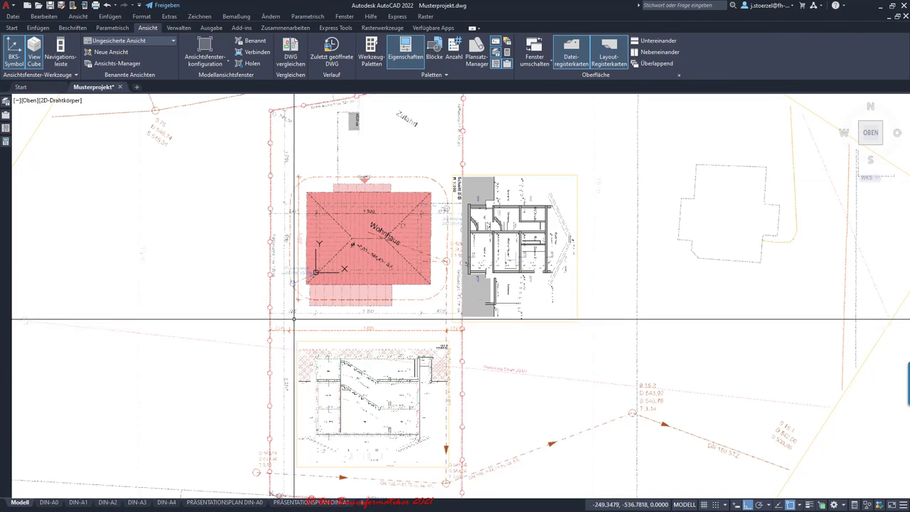
scroll(294, 320, "down", 2)
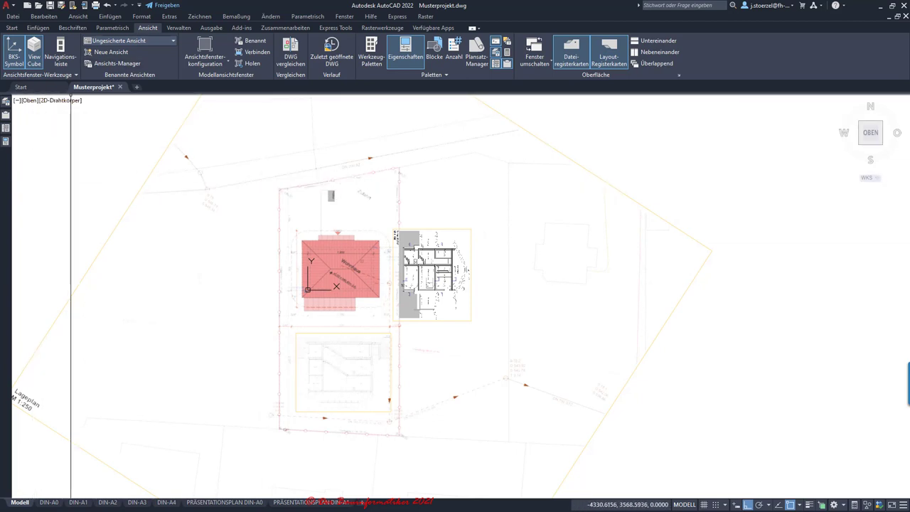
Step: Step through the named elevation views Ansicht-Nord, Ansicht-Ost, Ansicht-Sued and Ansicht-West
left_click(128, 41)
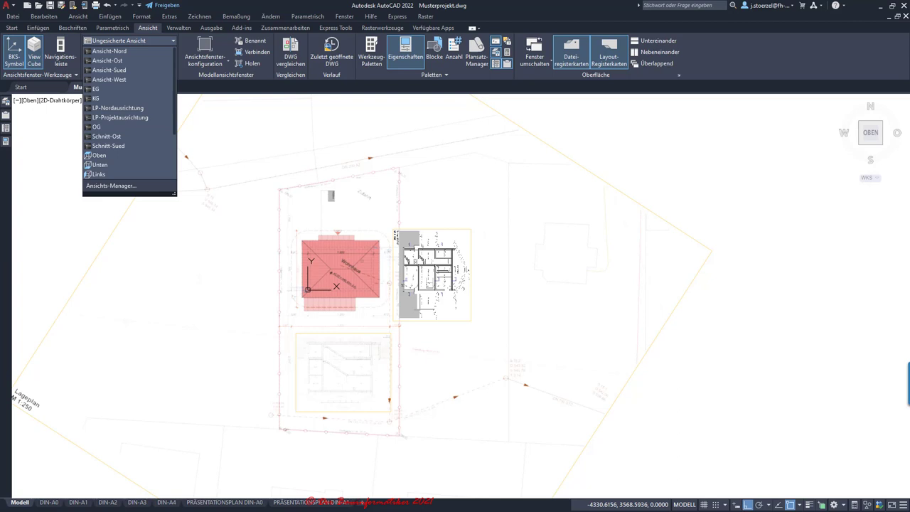
left_click(110, 51)
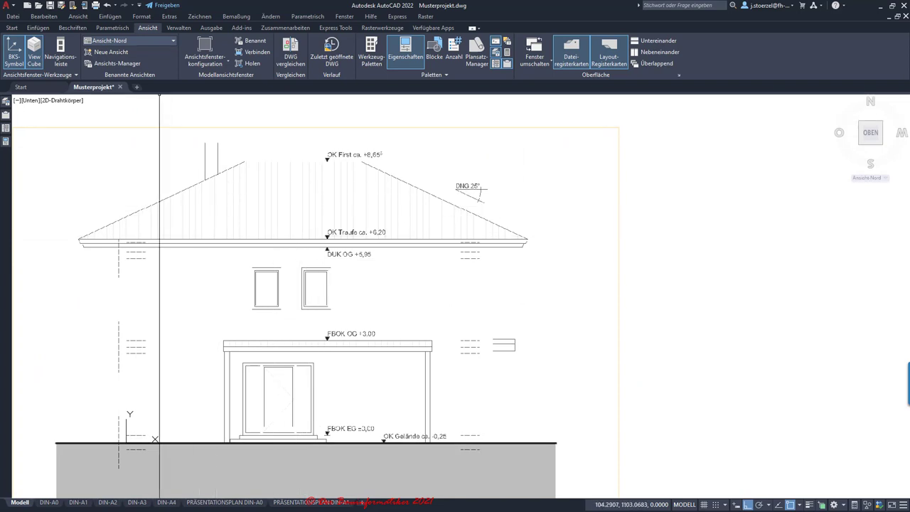
left_click(107, 60)
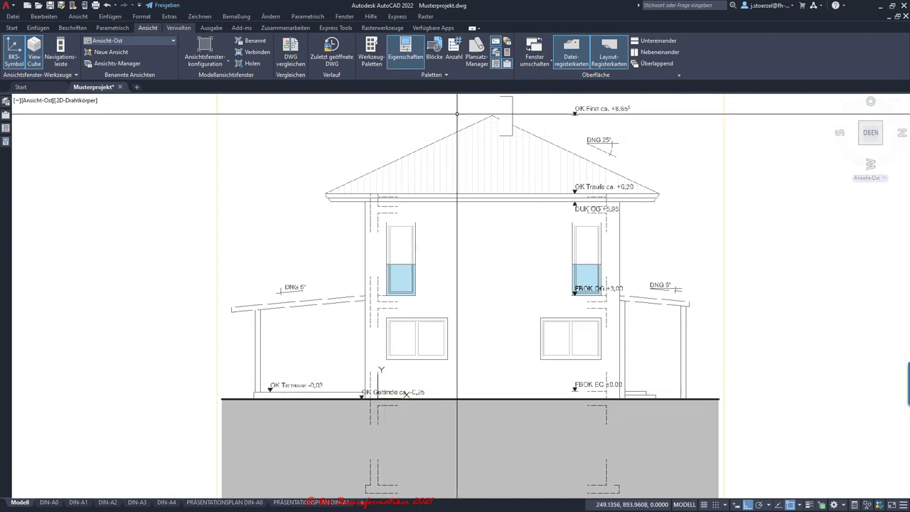
left_click(128, 40)
left_click(107, 70)
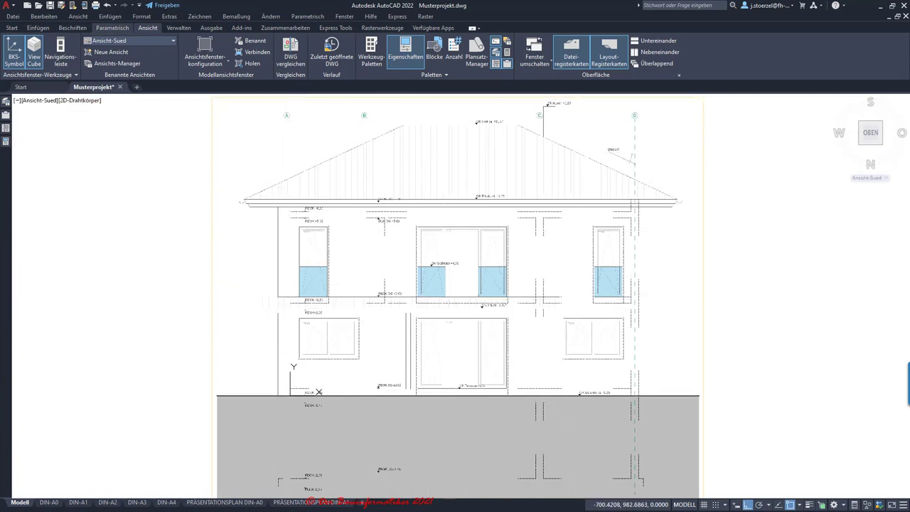
left_click(128, 41)
left_click(109, 79)
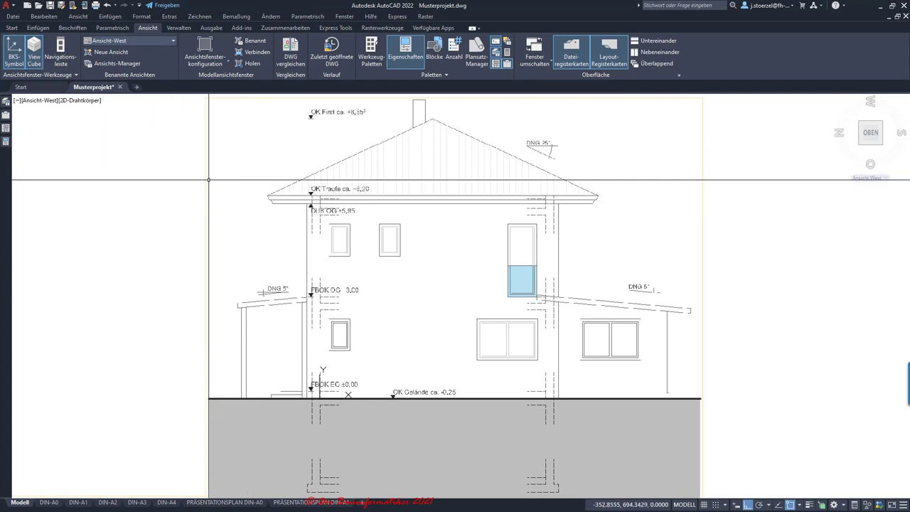
Step: Show the EG plan and Schnitt-Ost section views, then return to the Oben view
left_click(128, 41)
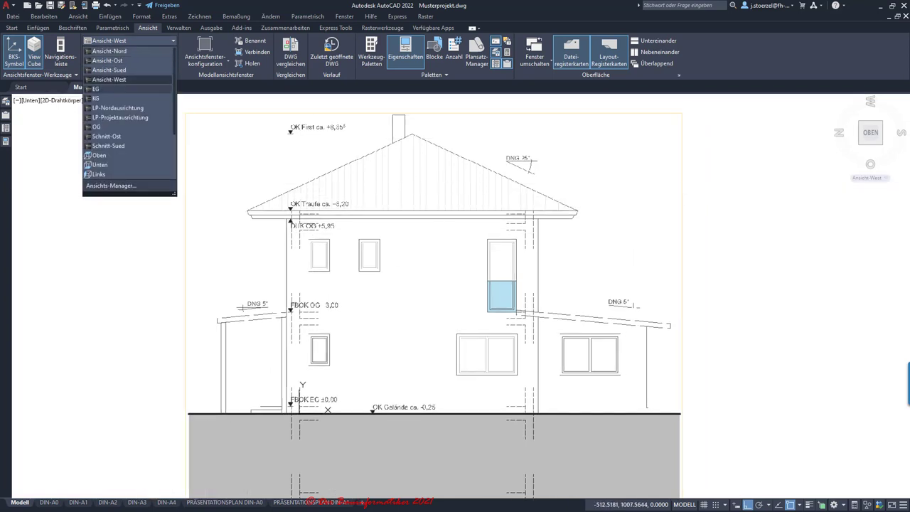
left_click(96, 88)
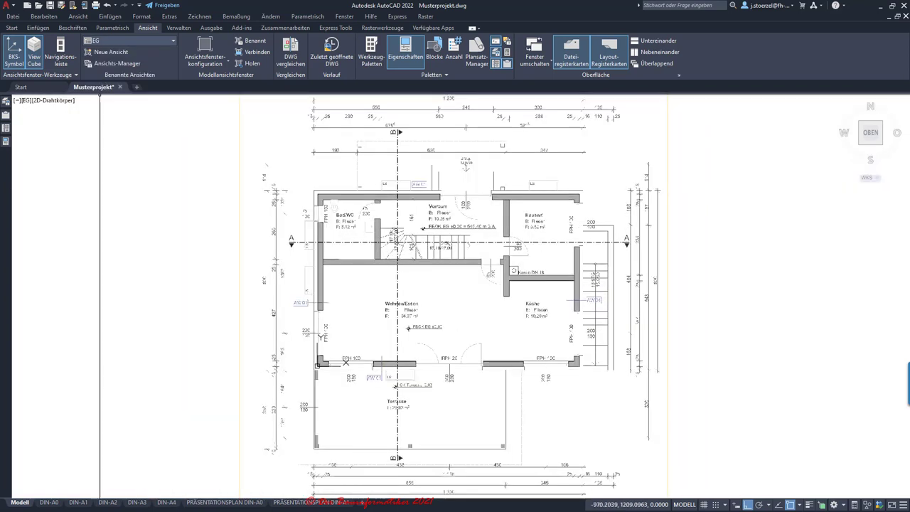
mouse_move(93, 87)
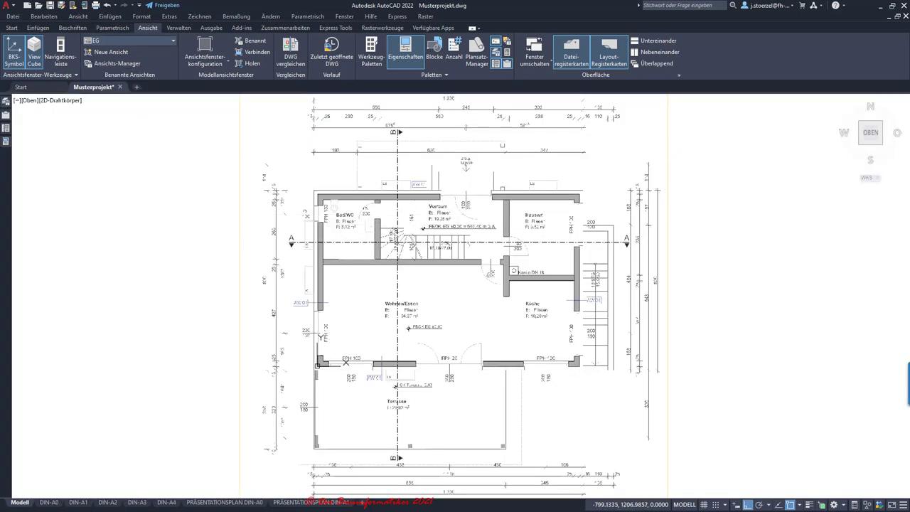
left_click(128, 40)
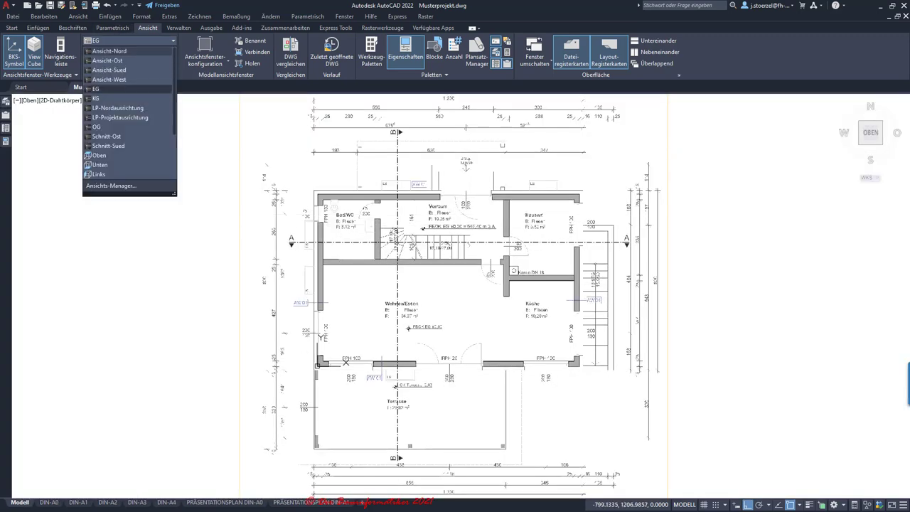
left_click(106, 135)
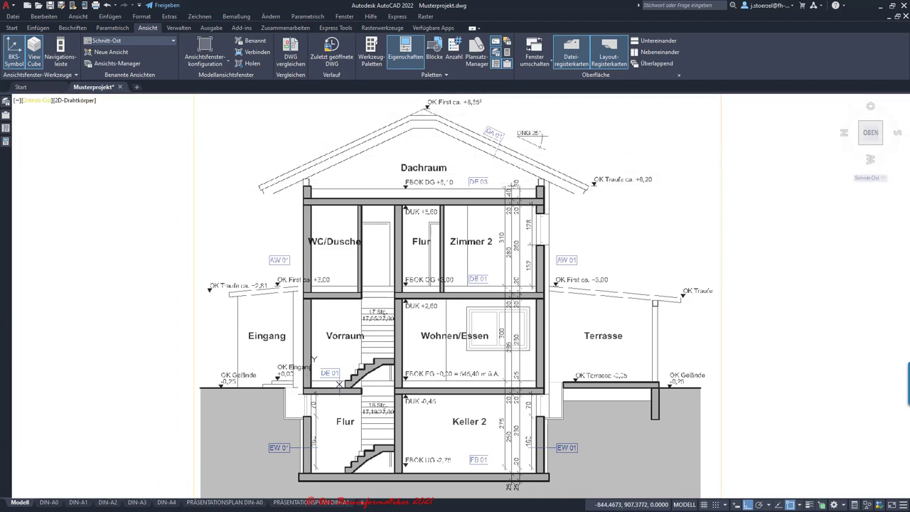
left_click(64, 123)
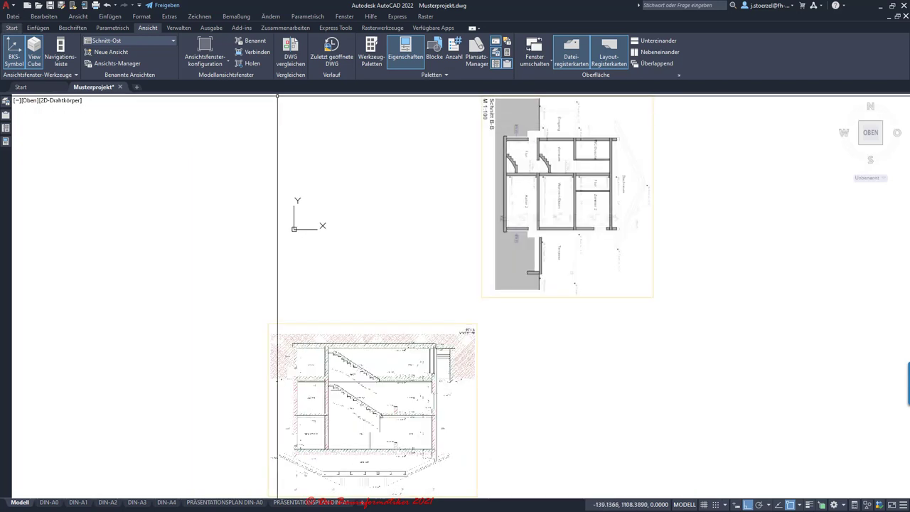
Step: Apply the Alle Vorlagen layer state, then zoom out and pan across the site plan
left_click(12, 27)
left_click(434, 75)
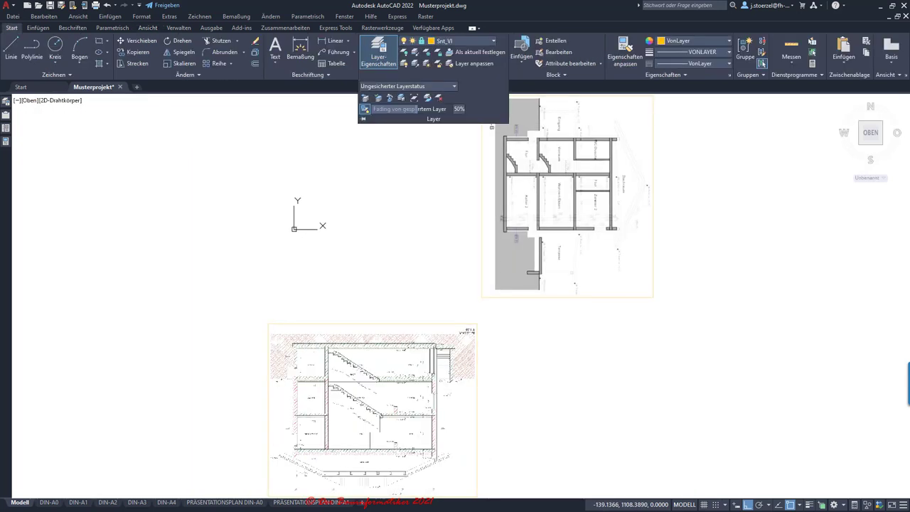
left_click(409, 86)
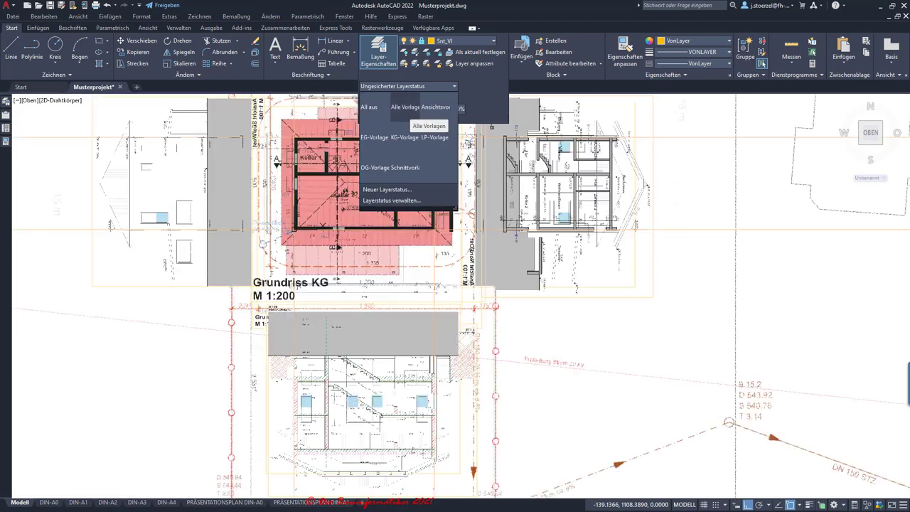
left_click(405, 107)
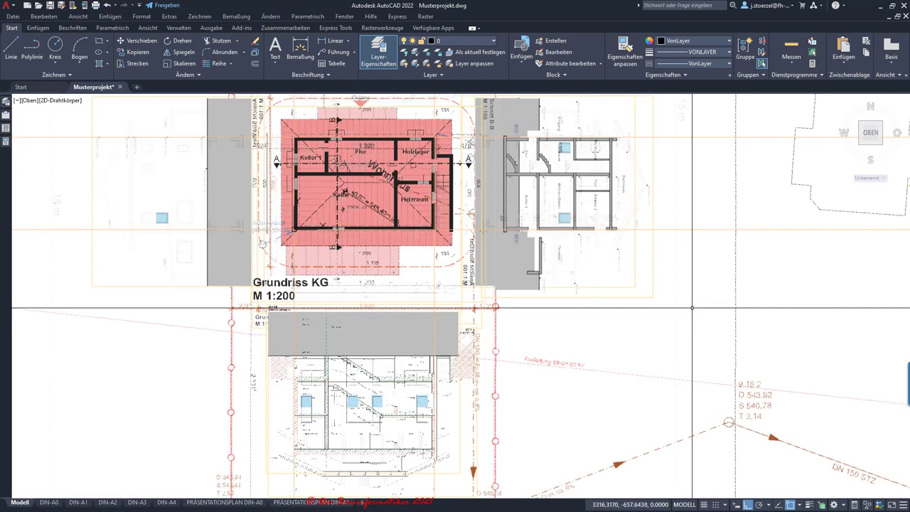
scroll(675, 304, "down", 2)
scroll(690, 302, "down", 3)
middle_click_drag(651, 302, 507, 320)
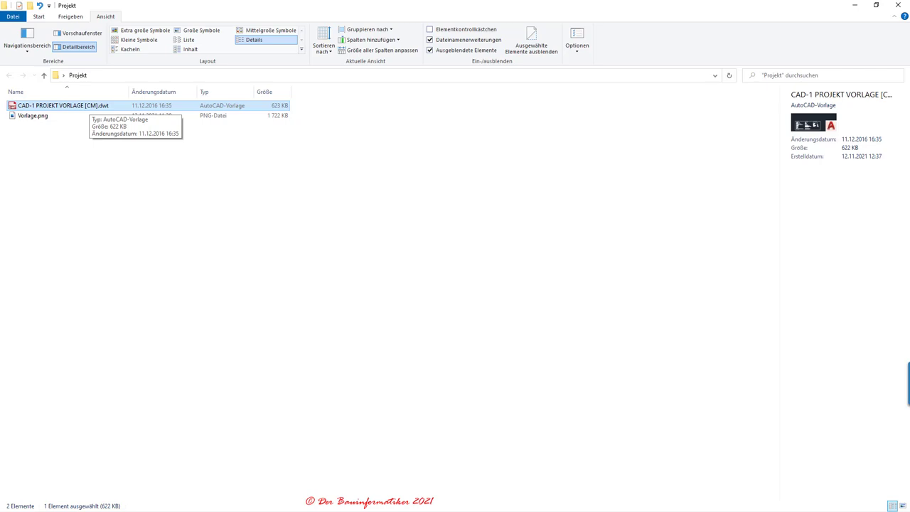
Step: Open CAD-1 PROJEKT VORLAGE [CM].dwt from the Projekt folder in AutoCAD
double_click(86, 106)
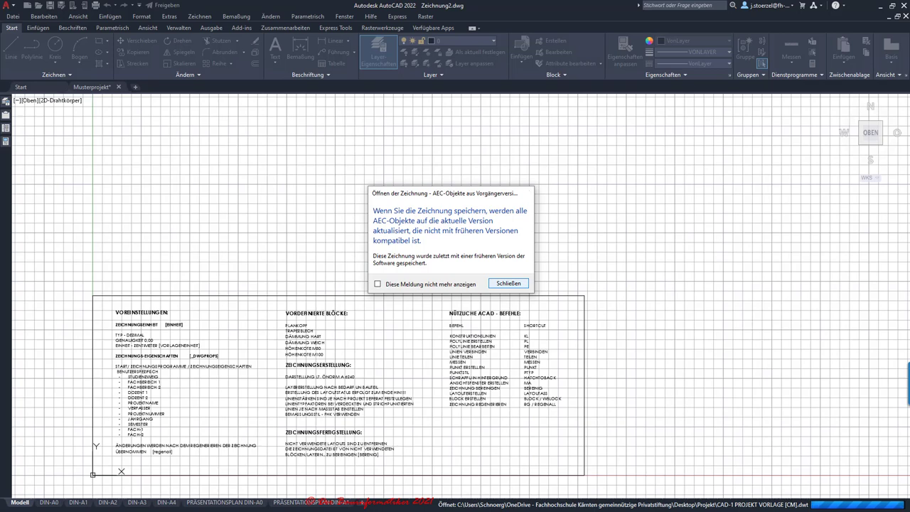
Step: Dismiss the AEC objects compatibility notice and view the template's notes sheet in Zeichnung2
left_click(527, 192)
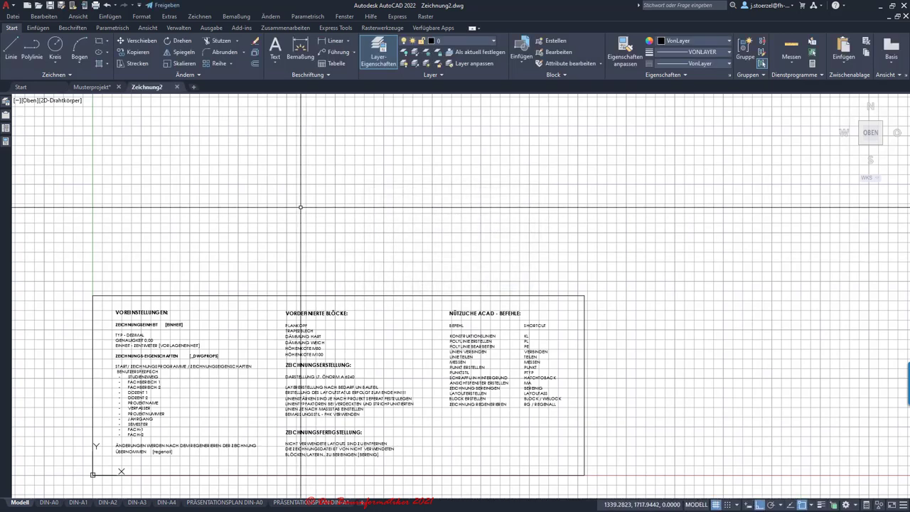
scroll(300, 205, "down", 2)
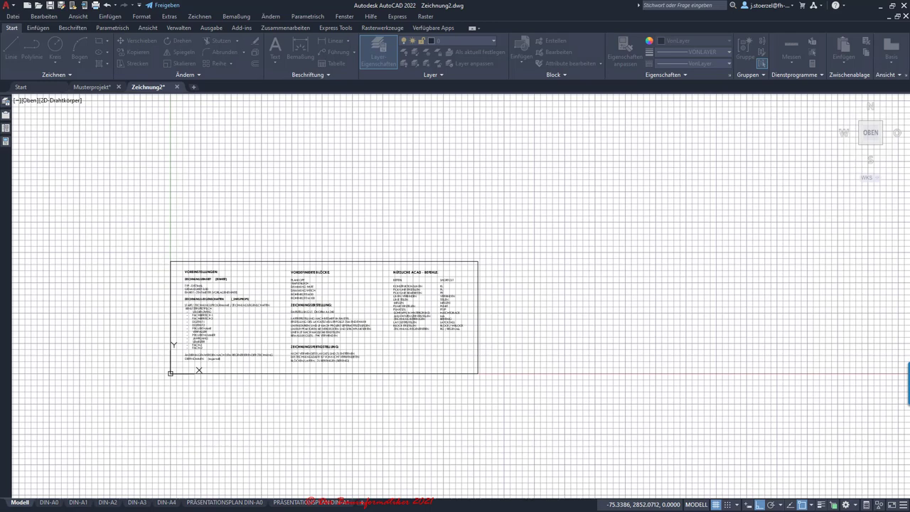
Step: Save the drawing under the new name Endprojekt, replacing Zeichnung2 in the file name
key("ctrl+s")
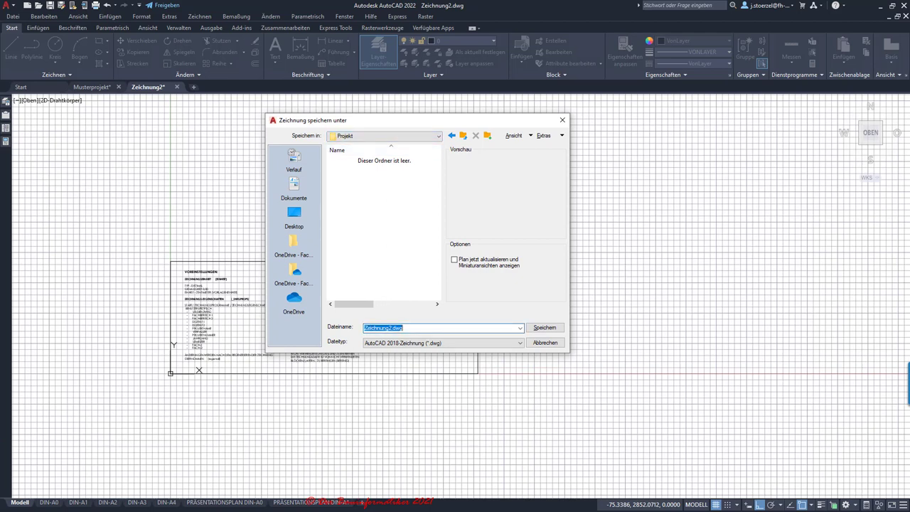
left_click_drag(364, 327, 391, 328)
type("Endproje")
type("kt")
key("Return")
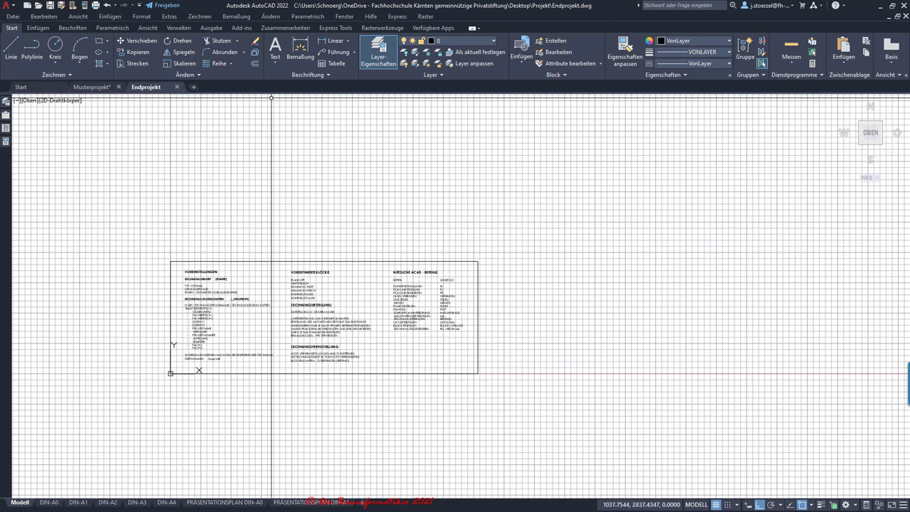
Step: Pan the view, save the drawing, then narrow and reposition the floating command line
scroll(187, 189, "up", 1)
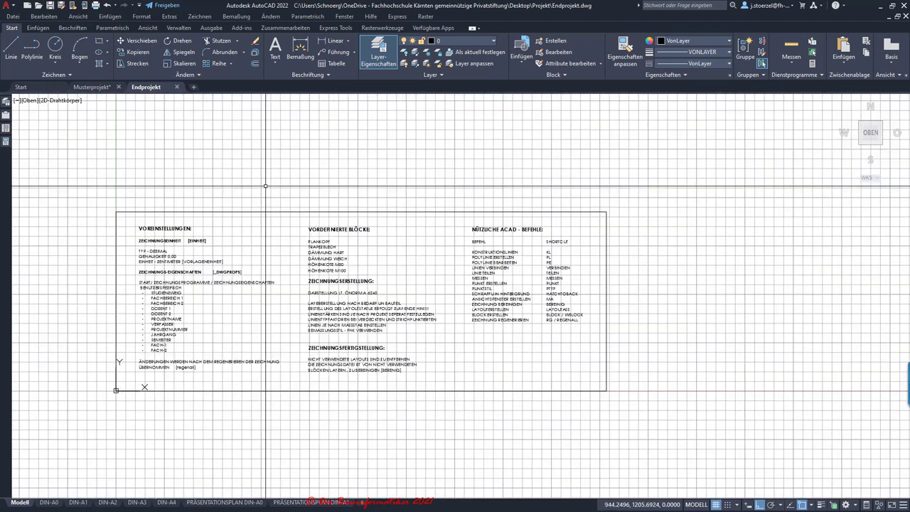
scroll(180, 189, "down", 1)
middle_click_drag(180, 190, 206, 268)
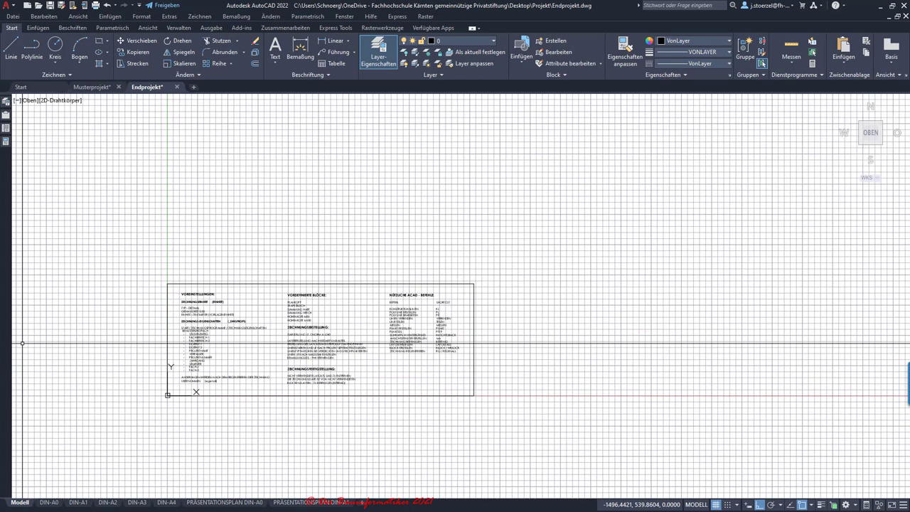
key("ctrl+s")
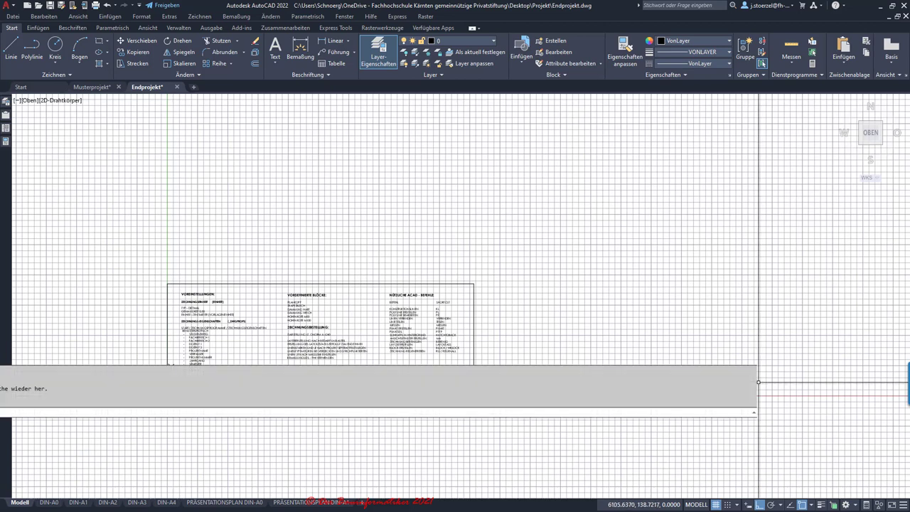
left_click_drag(757, 388, 429, 387)
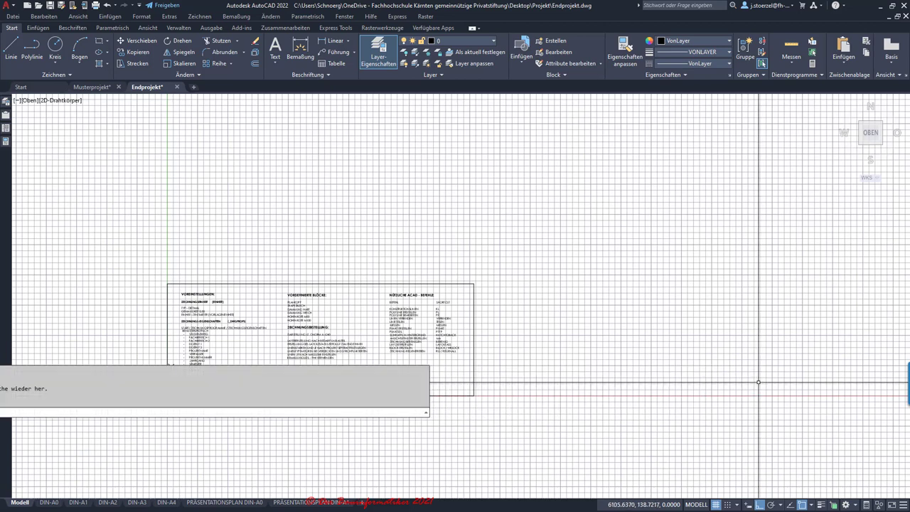
left_click_drag(2, 379, 331, 435)
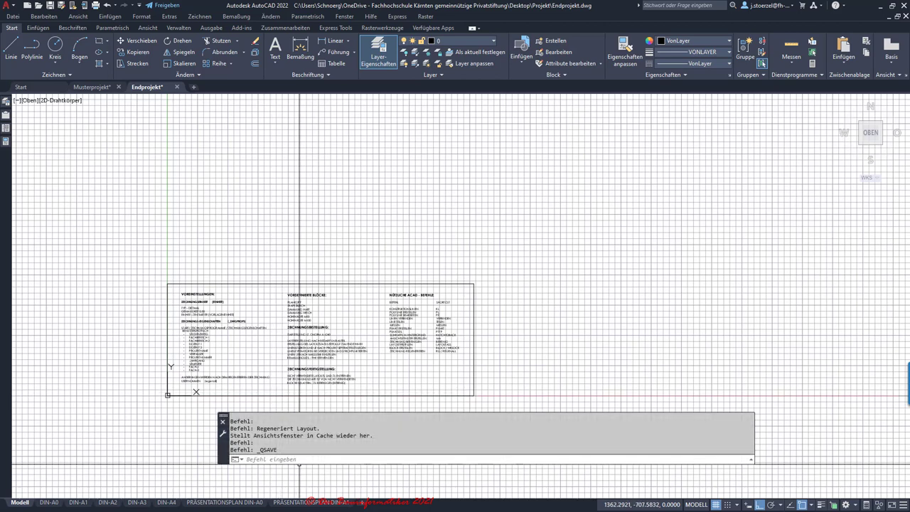
Step: From Optionen' Anzeige tab, bring up Zeichnungsfensterfarben showing the Weiß 2D model-space background
left_click(218, 432)
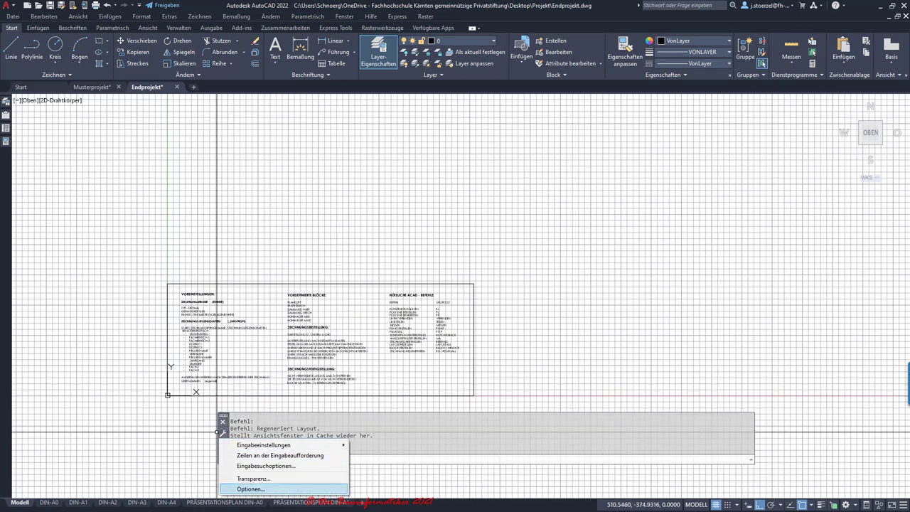
key("ctrl+s")
key("Escape")
key("Escape")
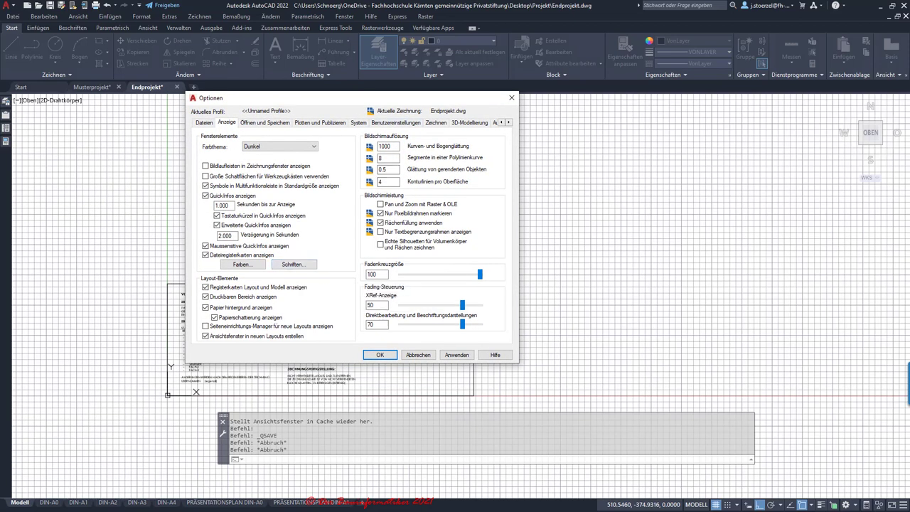
left_click(243, 264)
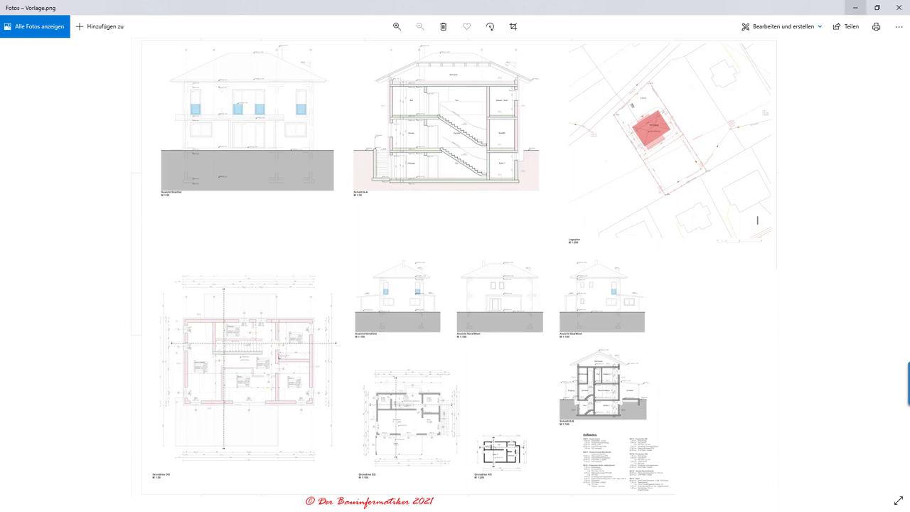
left_click(855, 7)
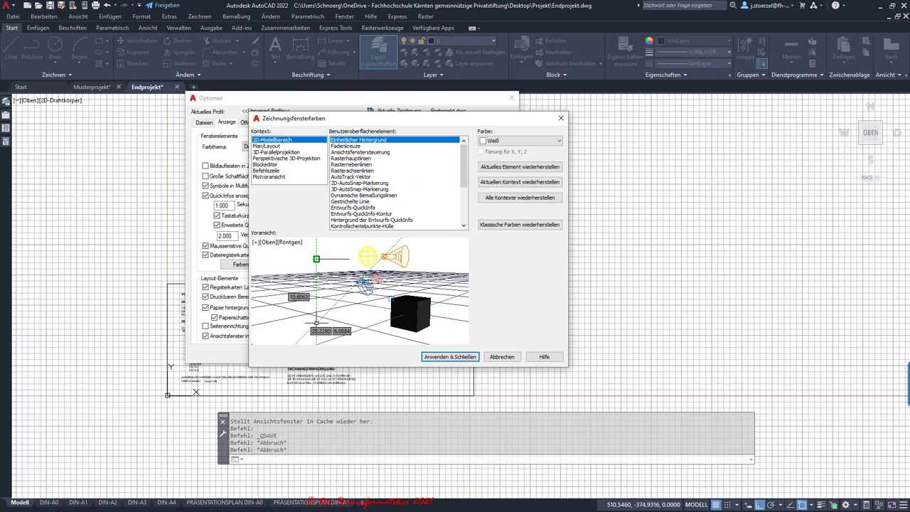
Step: Set the Fadenkreuze colour to Rot in Zeichnungsfensterfarben and apply the change
left_click(520, 141)
left_click(512, 150)
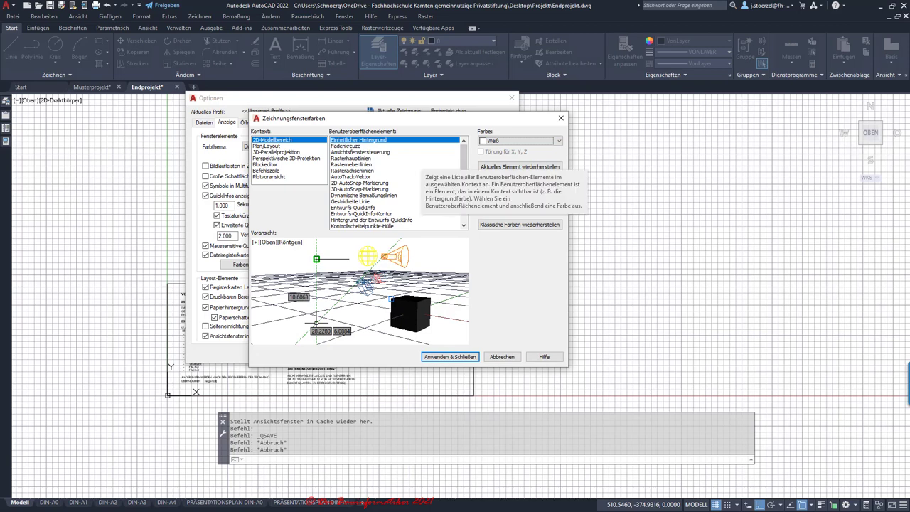
left_click(356, 146)
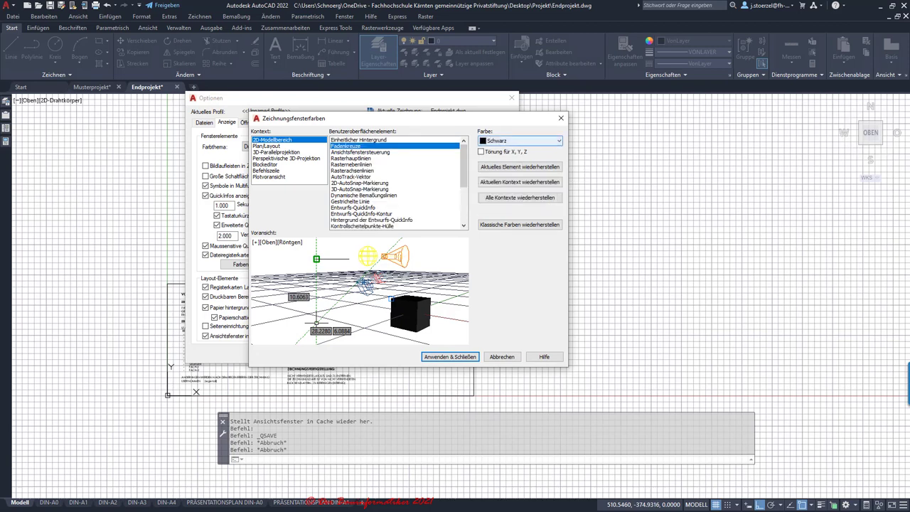
left_click(519, 141)
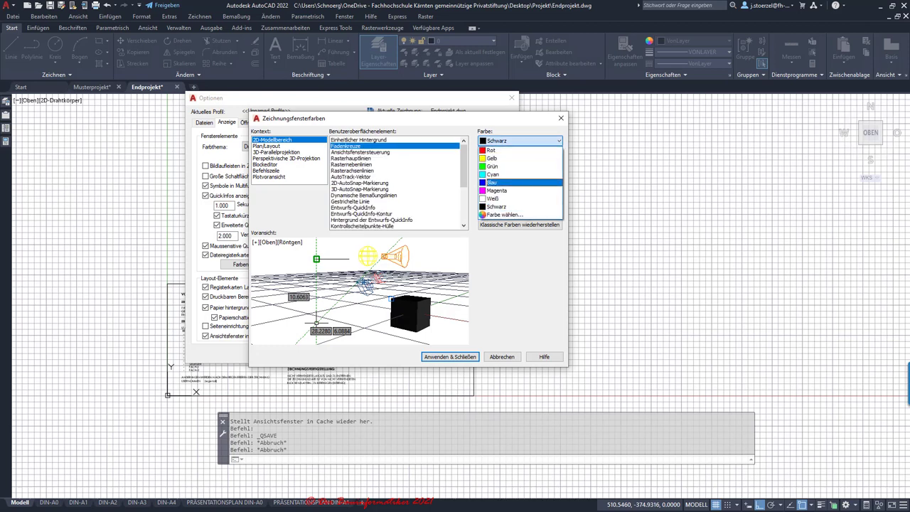
left_click(498, 150)
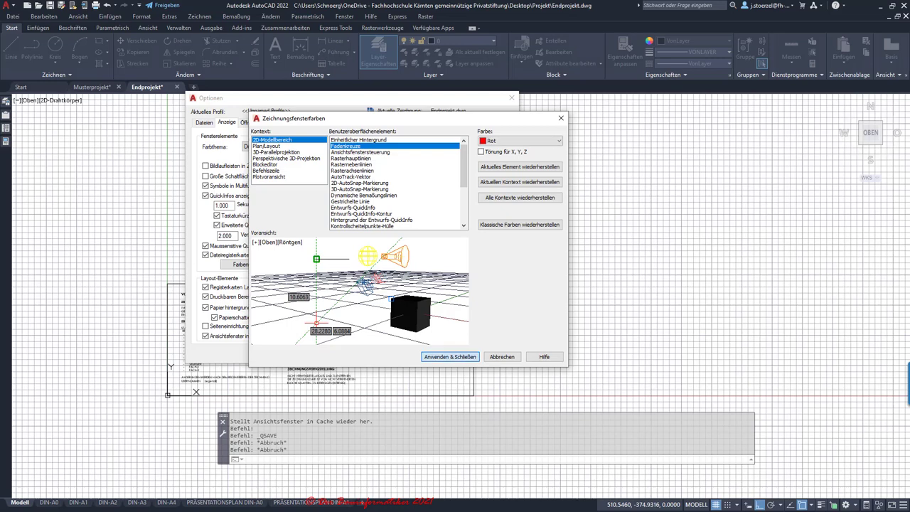
left_click(449, 356)
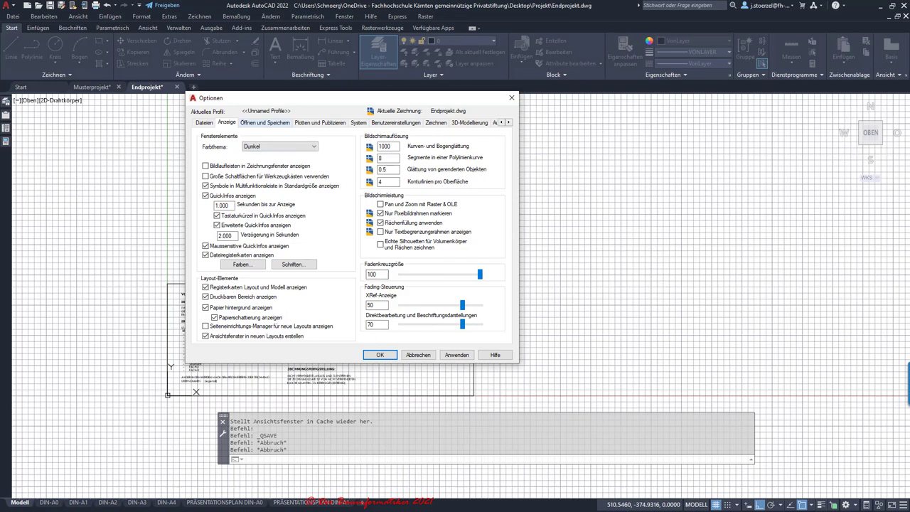
Step: Set Minuten zwischen Speichervorgängen to 5 on the Öffnen und Speichern tab and confirm Optionen
left_click(264, 123)
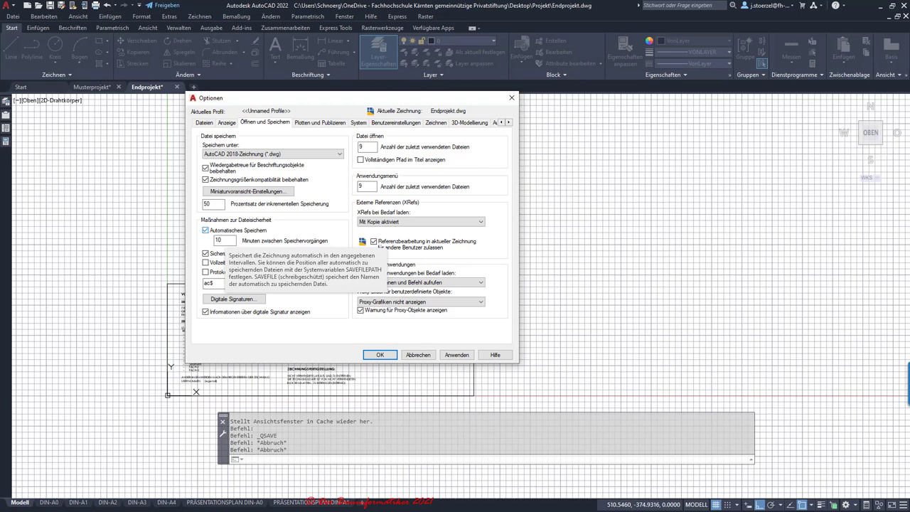
double_click(218, 240)
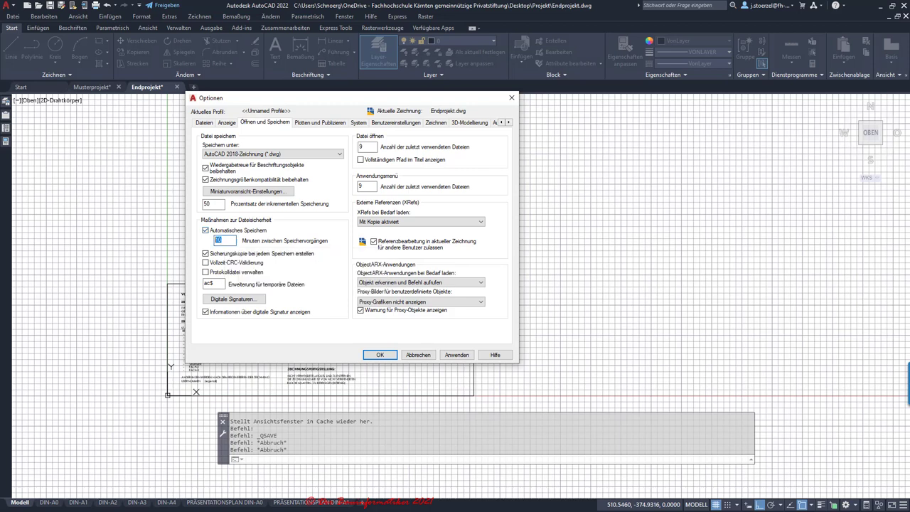
type("5")
left_click(375, 355)
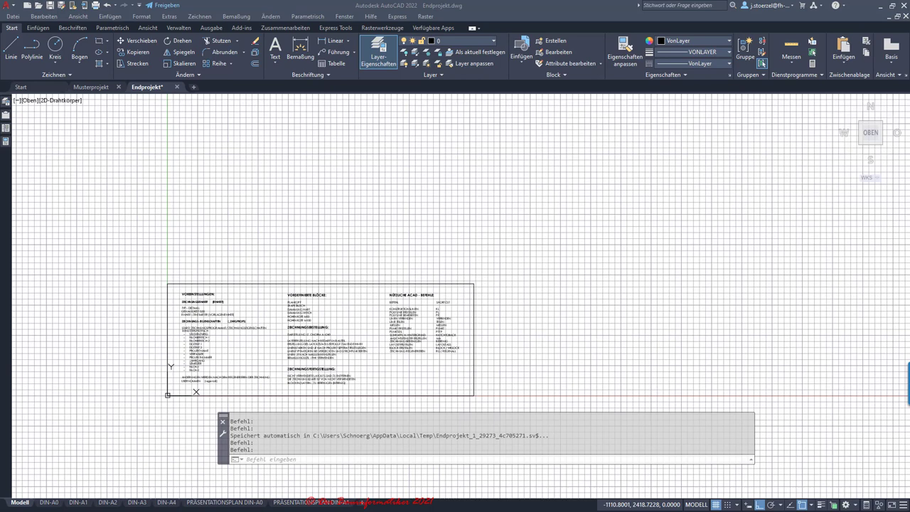
key("ctrl+2")
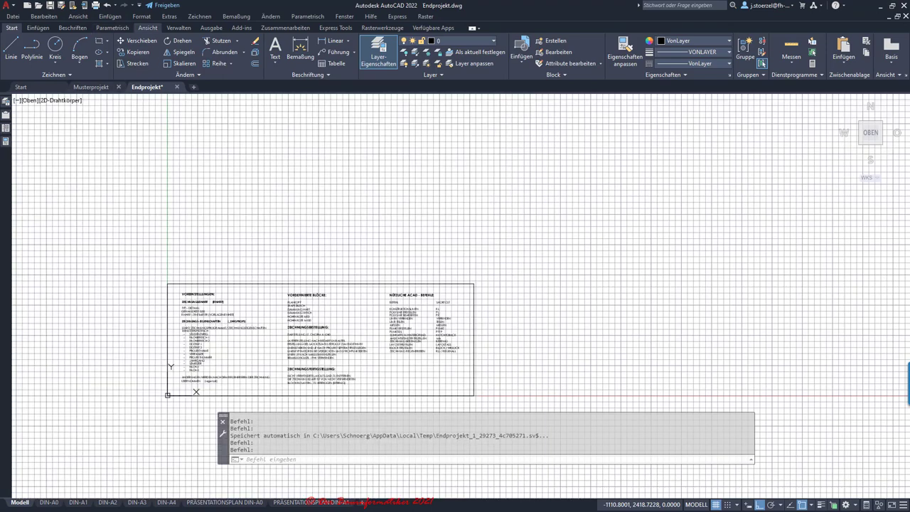
Step: Open DesignCenter from the Ansicht tab and list the layers of Musterprojekt.dwg
left_click(148, 28)
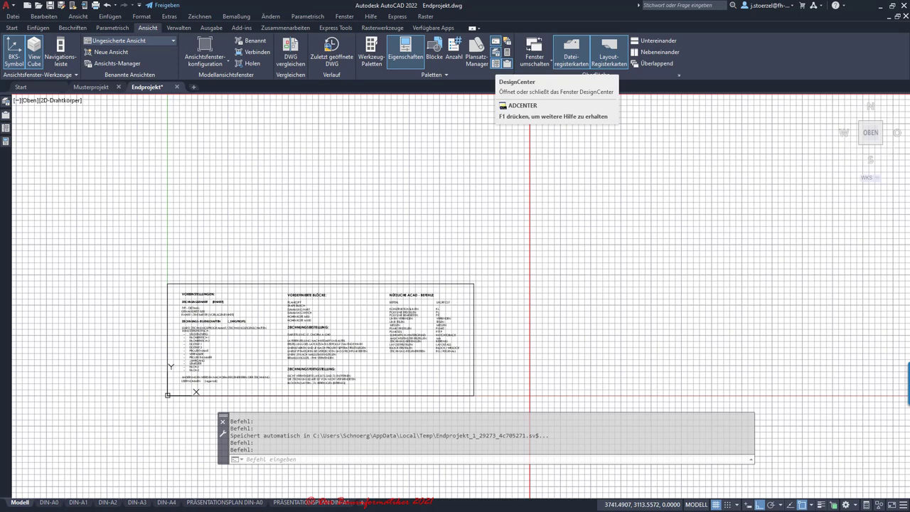
left_click(495, 63)
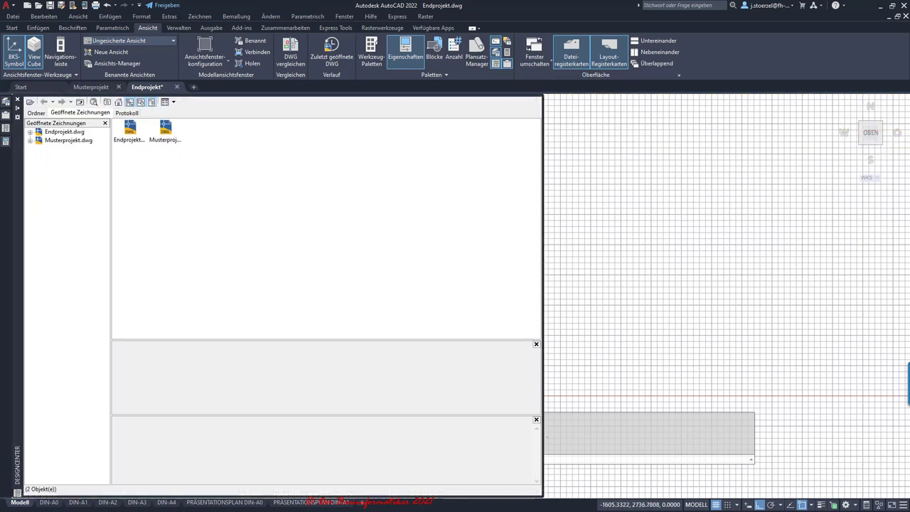
left_click(64, 131)
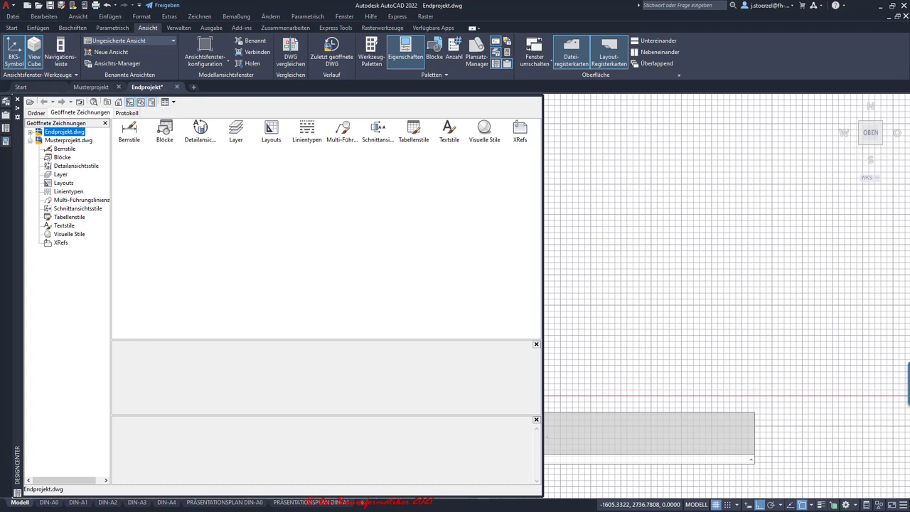
left_click(60, 174)
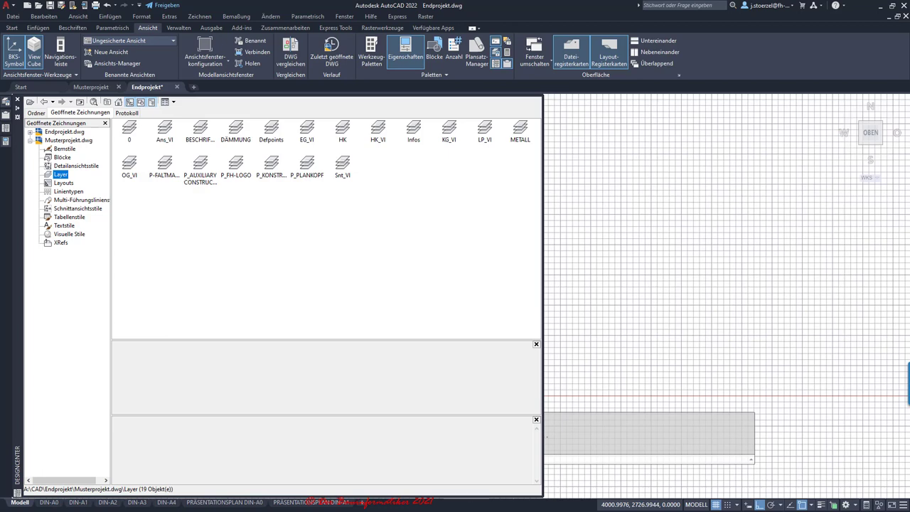
Step: Select the nine layers Ans_VI through Snt_VI and drag them into Endprojekt.dwg
left_click(164, 131)
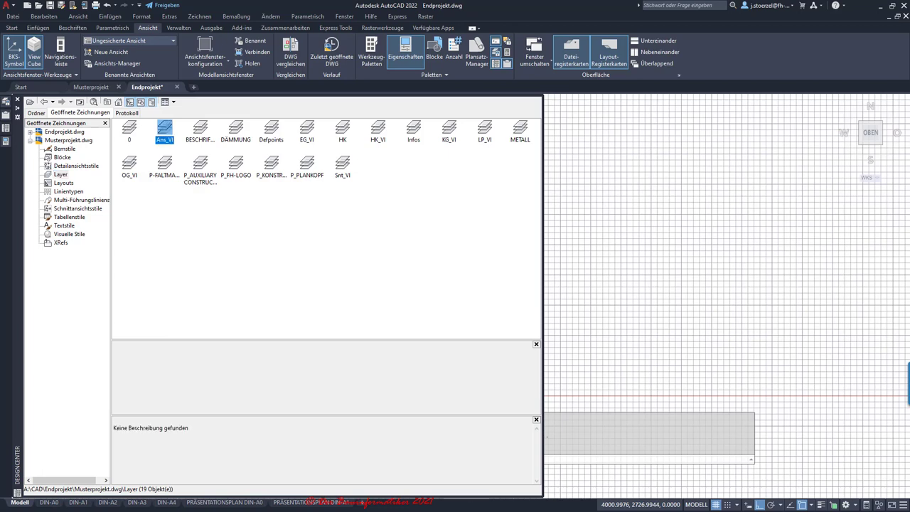
left_click(306, 131, "ctrl")
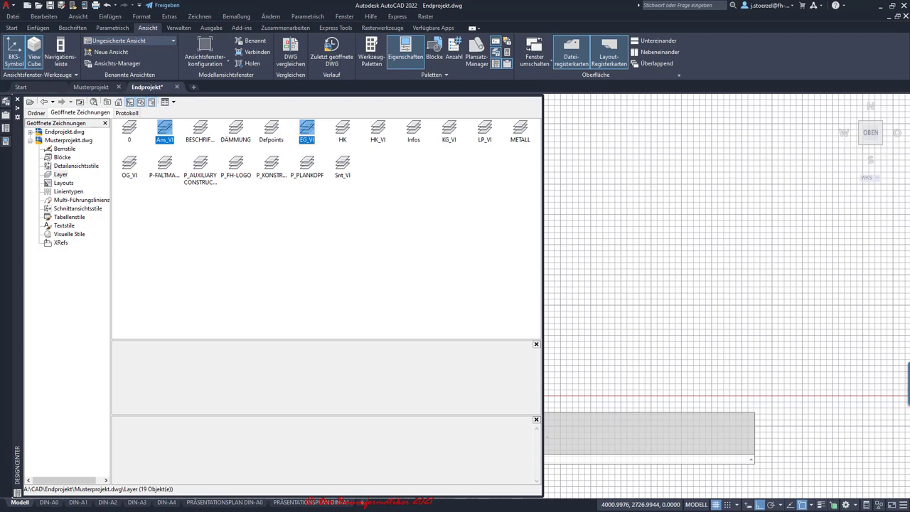
left_click(342, 131, "ctrl")
left_click(377, 130, "ctrl")
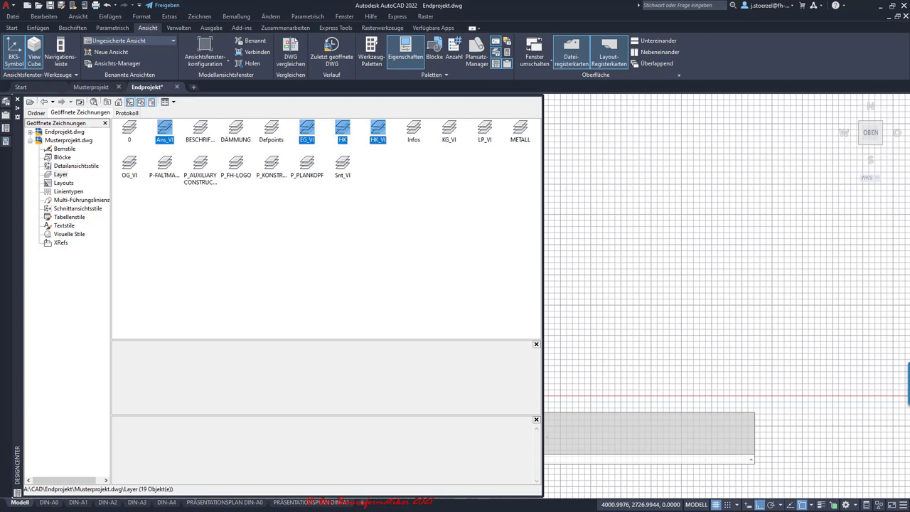
left_click(413, 131, "ctrl")
left_click(448, 130, "ctrl")
left_click(484, 131, "ctrl")
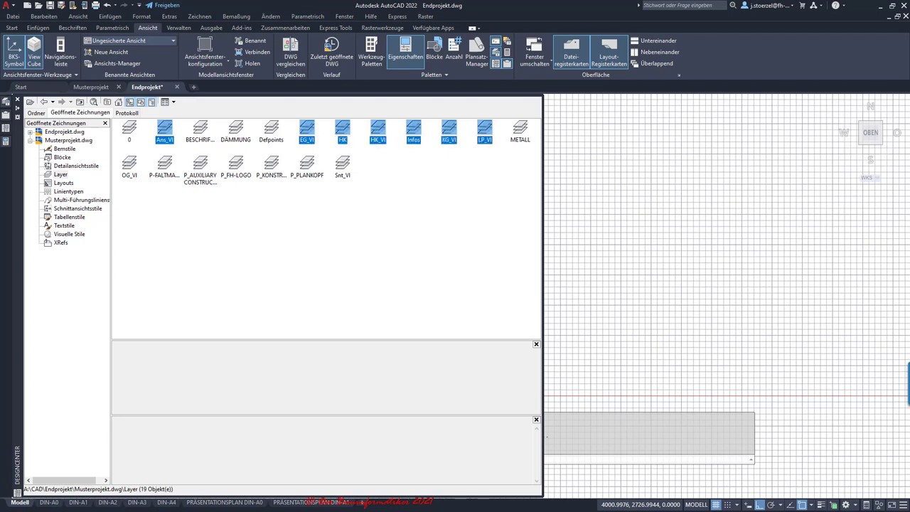
left_click(128, 165, "ctrl")
left_click(341, 165, "ctrl")
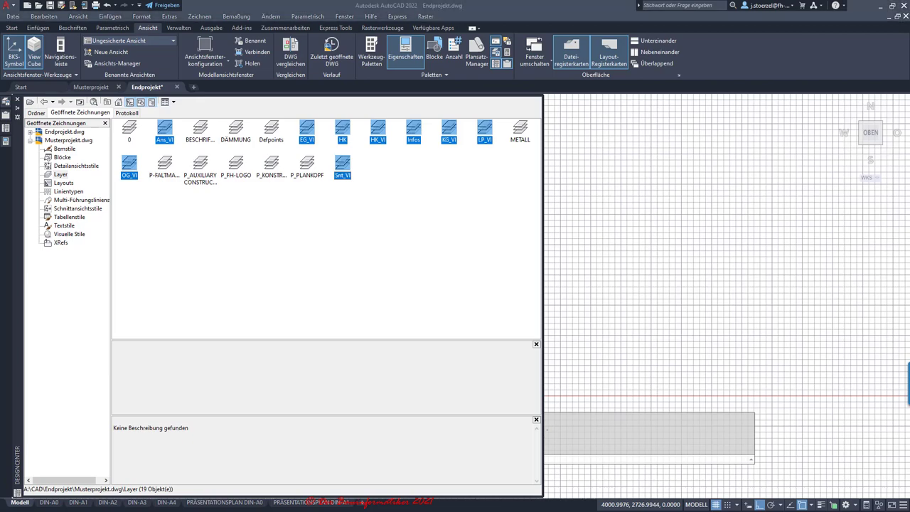
left_click_drag(342, 129, 554, 213)
key("ctrl+2")
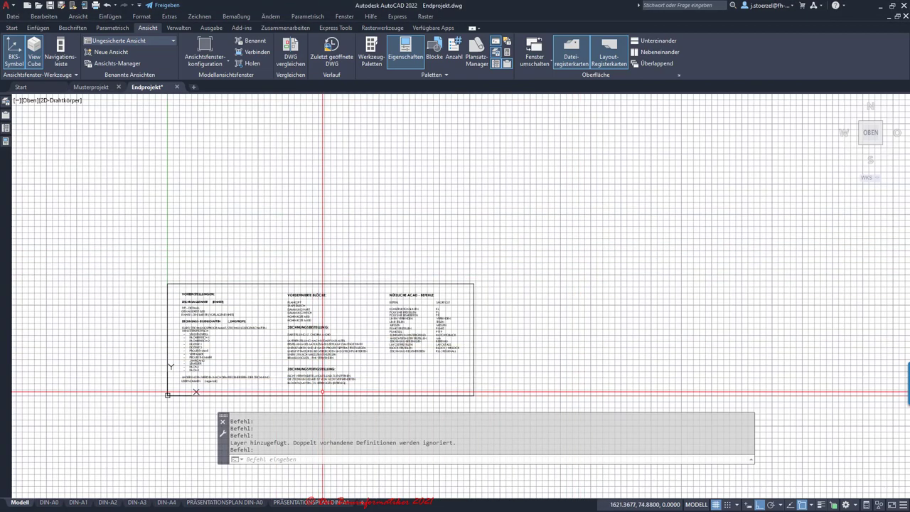
type("la")
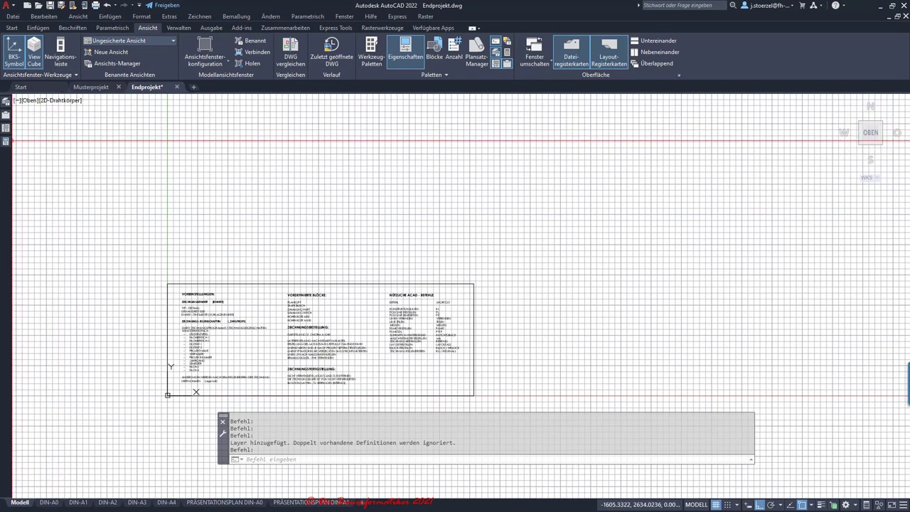
key("Return")
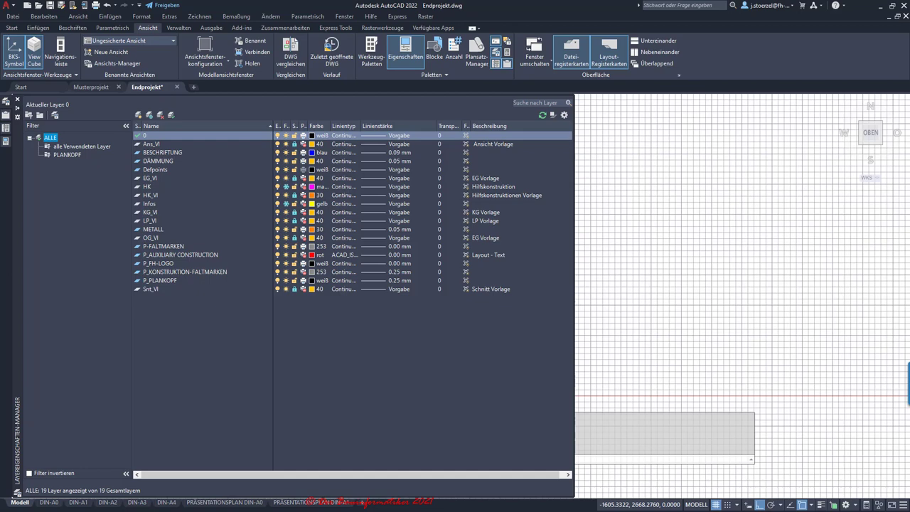
left_click(150, 136)
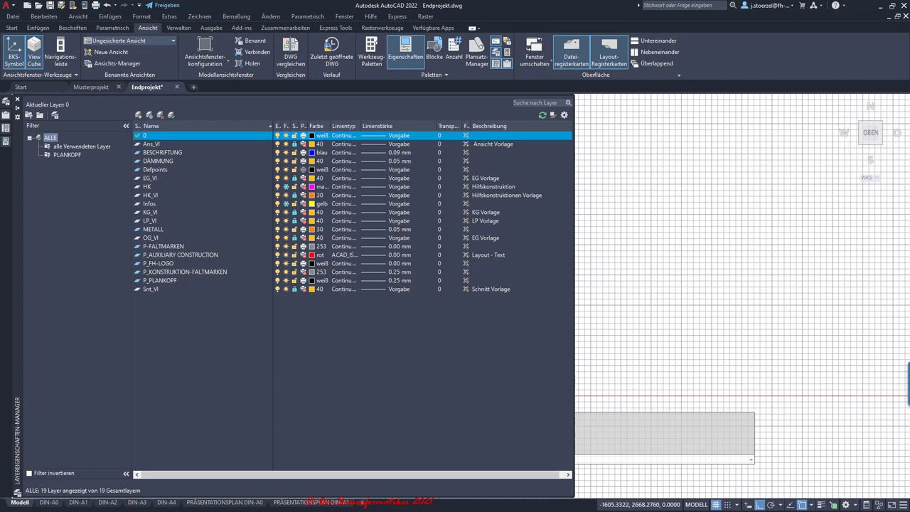
left_click(138, 115)
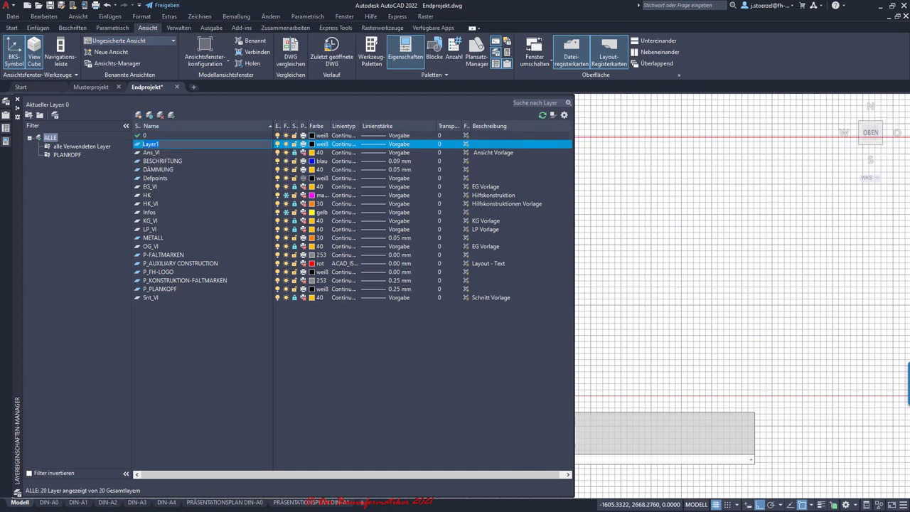
left_click(160, 115)
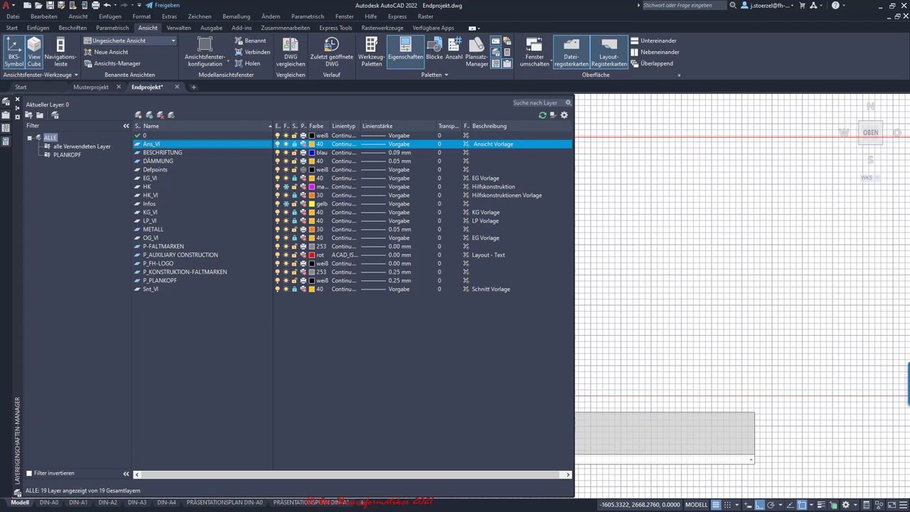
left_click(150, 195)
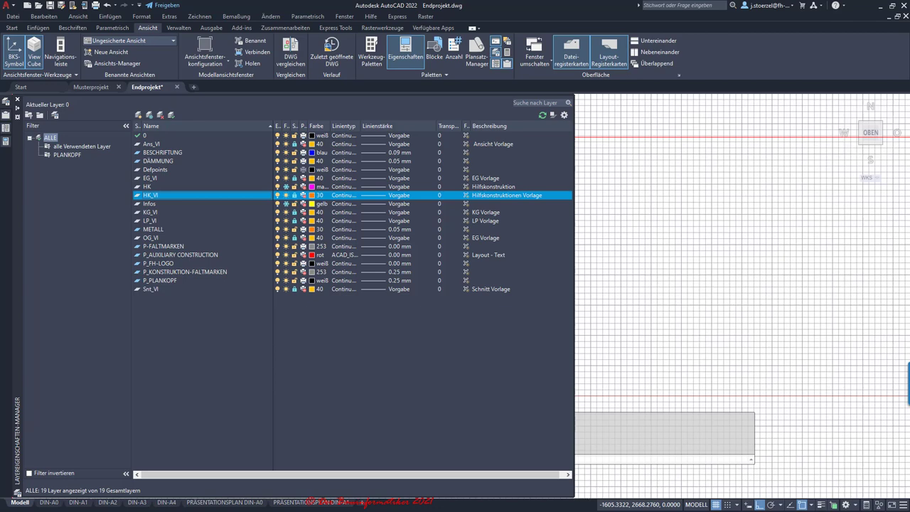
left_click(138, 115)
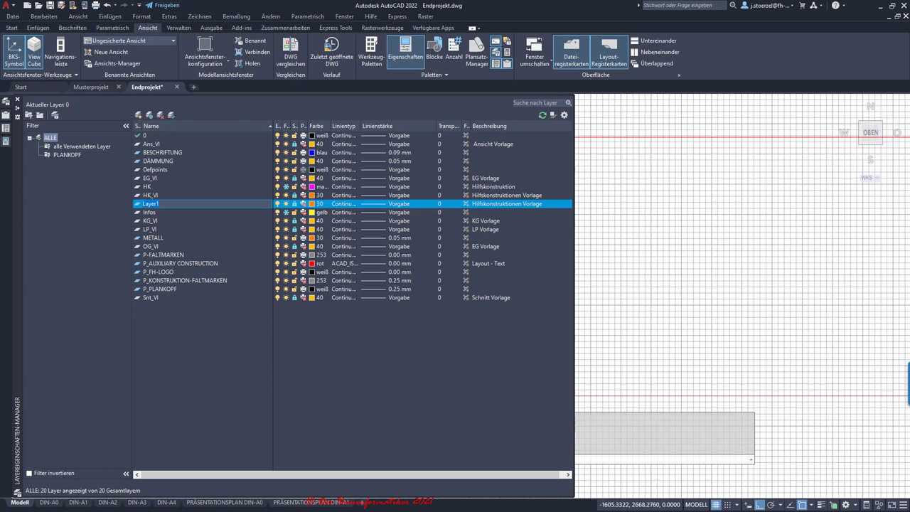
key("Delete")
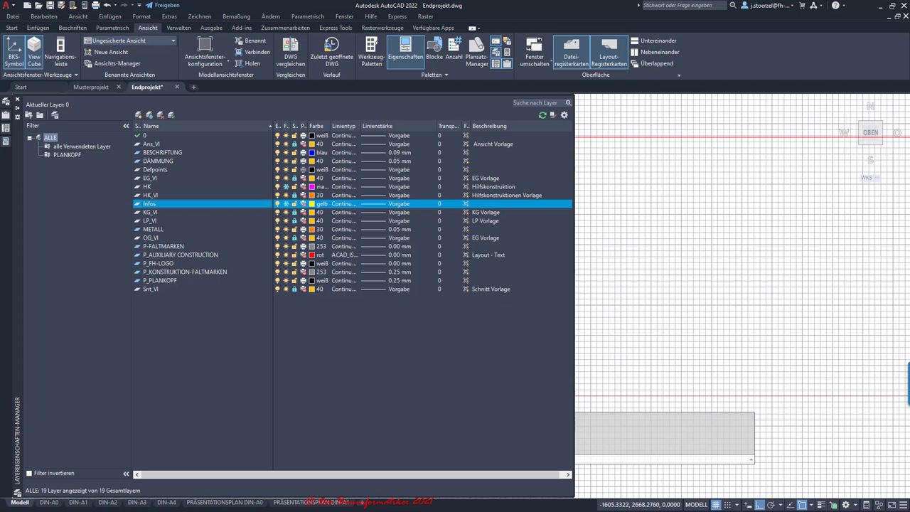
left_click(150, 195)
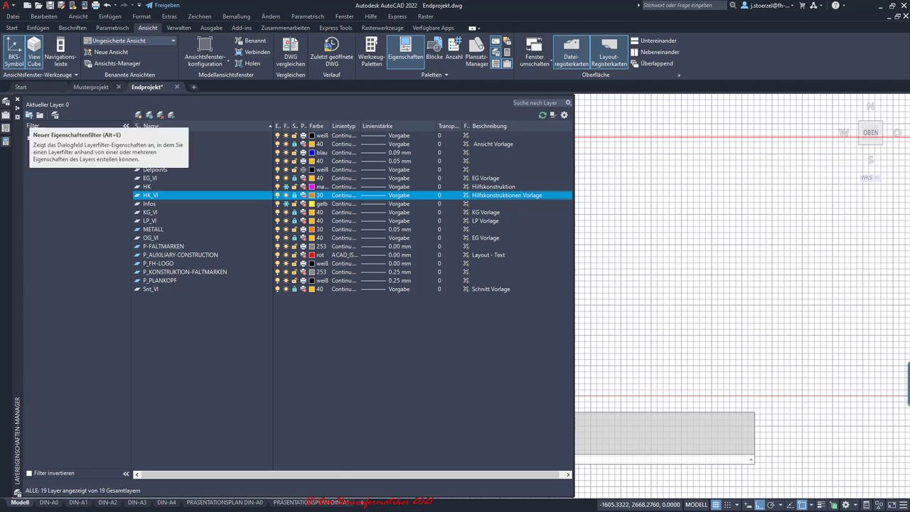
Step: Create a property filter named 'Vorlagen' with the layer-name condition *VI and save it
left_click(30, 115)
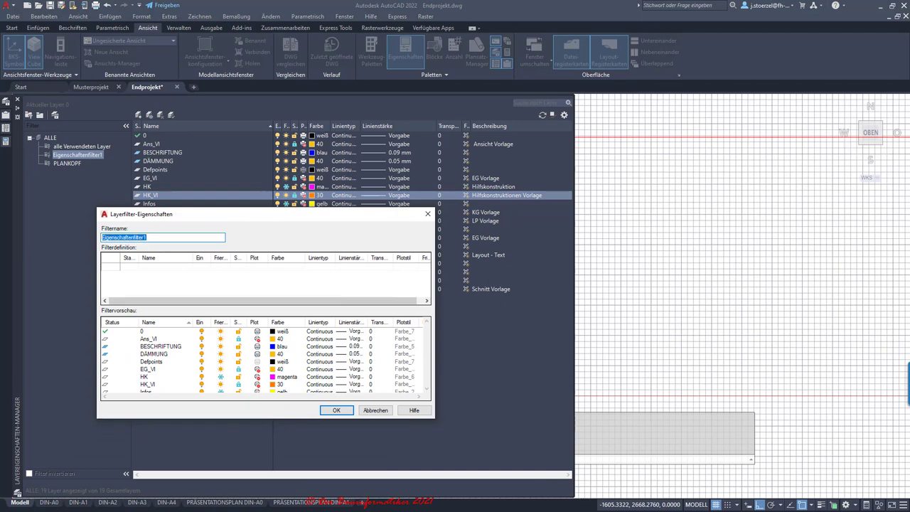
type("Vorlage")
type("n")
left_click(140, 267)
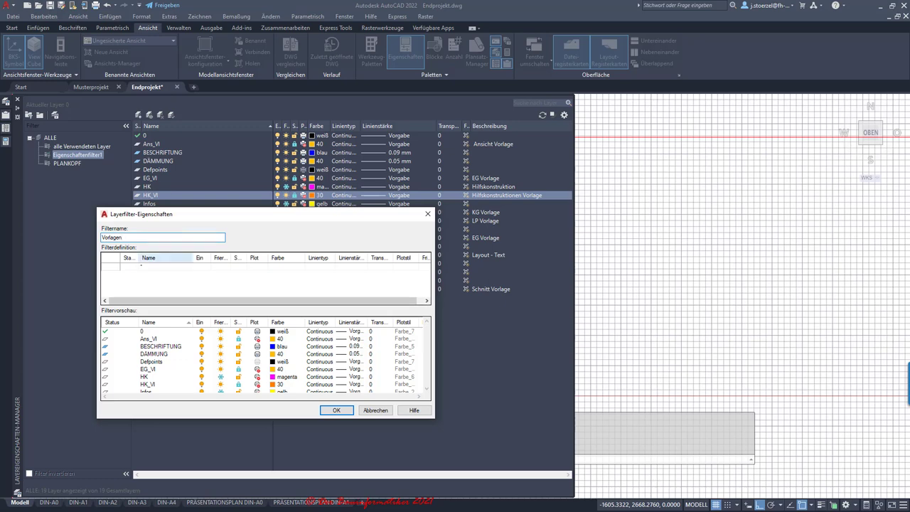
mouse_move(177, 213)
left_mouse_down()
mouse_move(303, 193)
mouse_move(310, 180)
left_mouse_up()
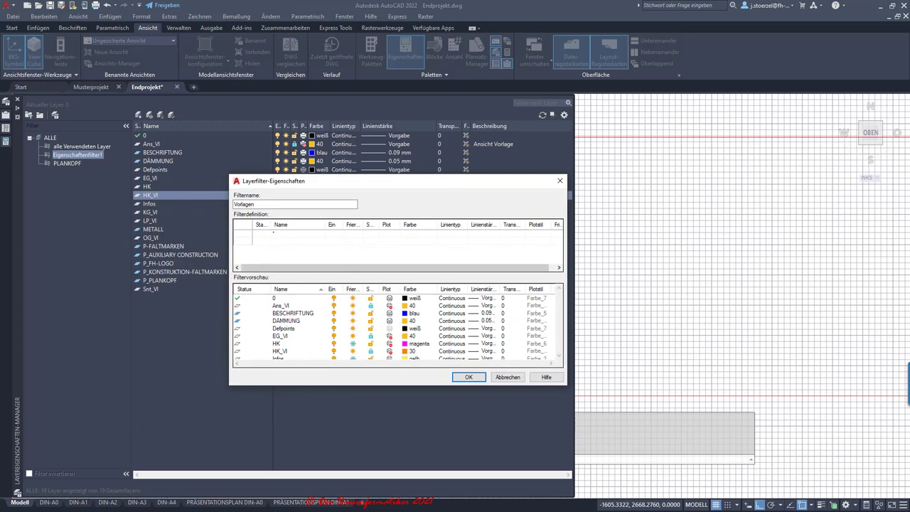
type("*")
type("VI")
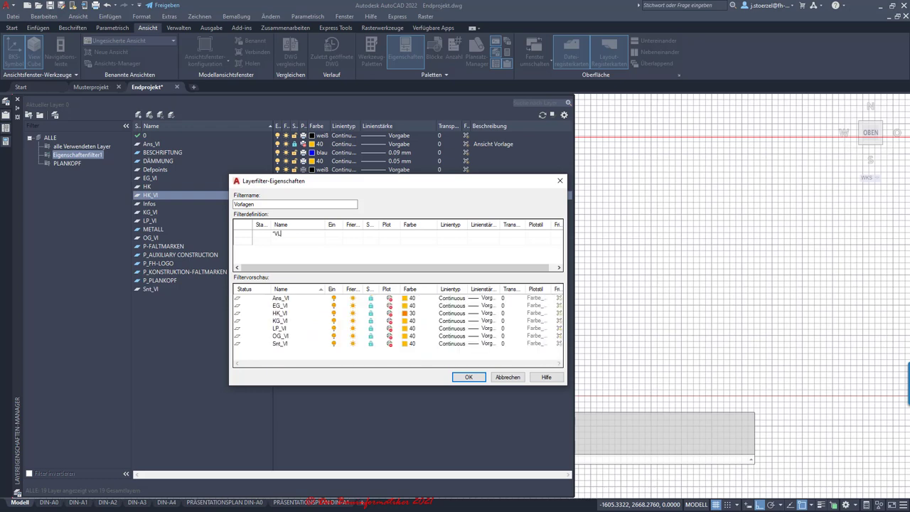
key("BackSpace")
type("I")
left_click(468, 377)
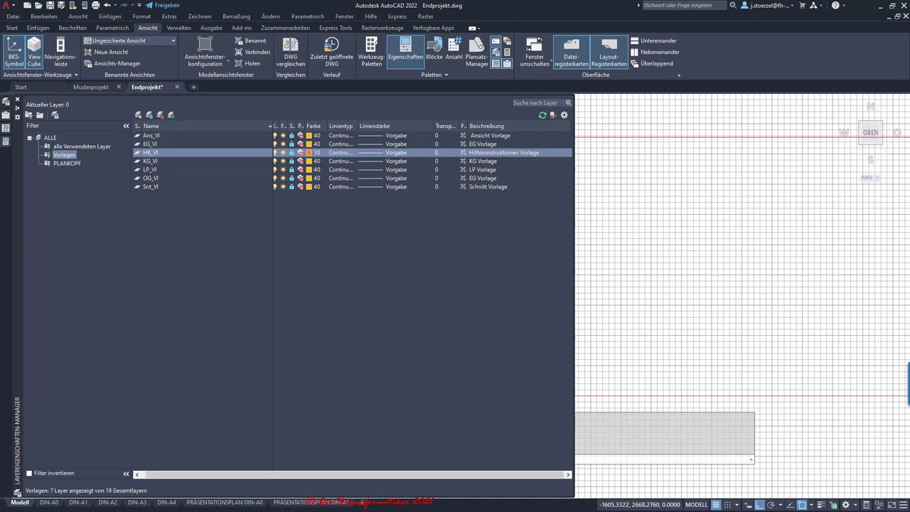
Step: Check the Start tab's Layer dropdown, then reopen Layer Properties on the ALLE filter
left_click(11, 28)
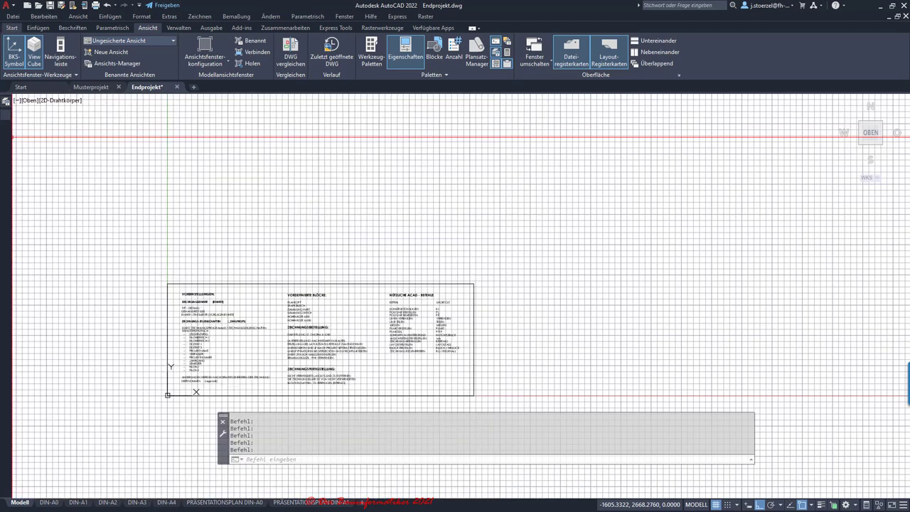
left_click(462, 40)
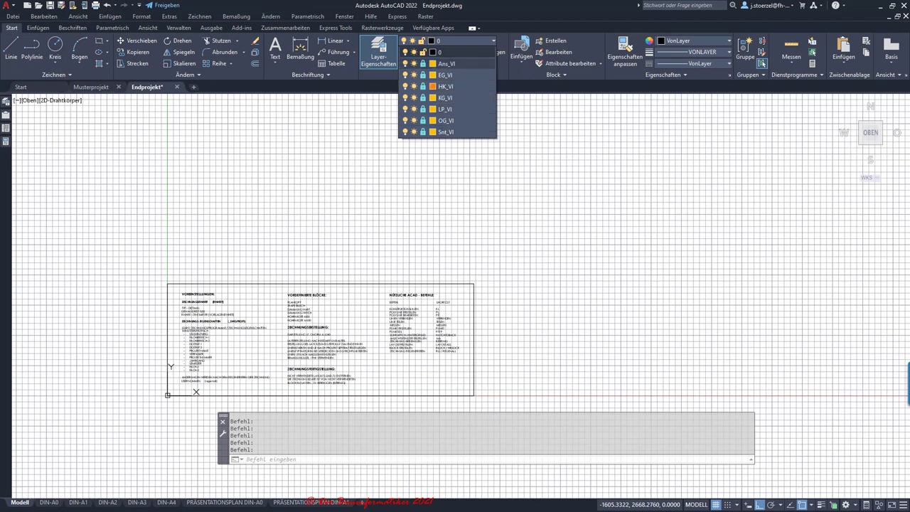
left_click(378, 53)
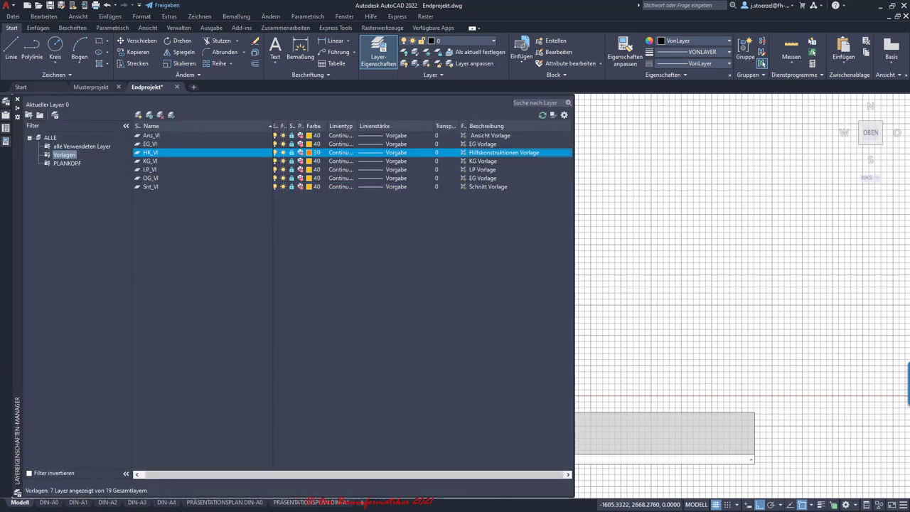
left_click(50, 137)
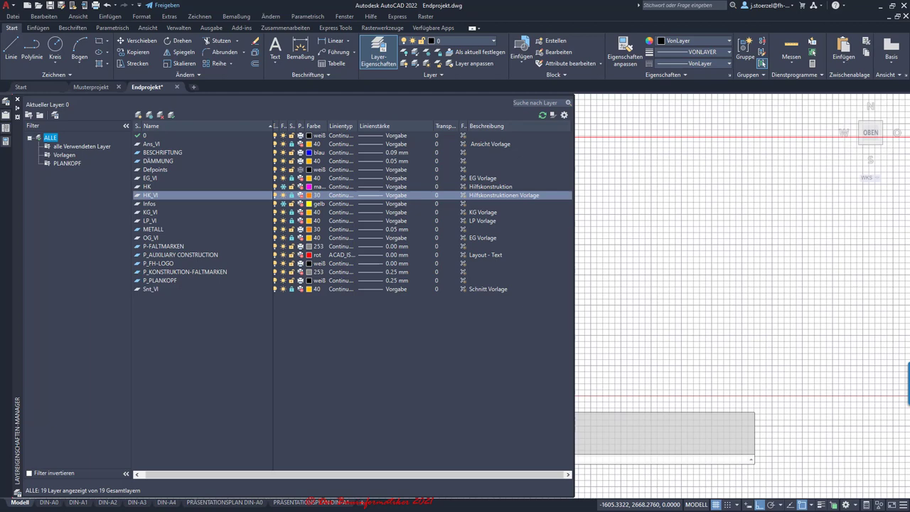
Step: Create a property filter named 'Hilfskonstruktionen' with the layer-name condition HK*
key("alt+p")
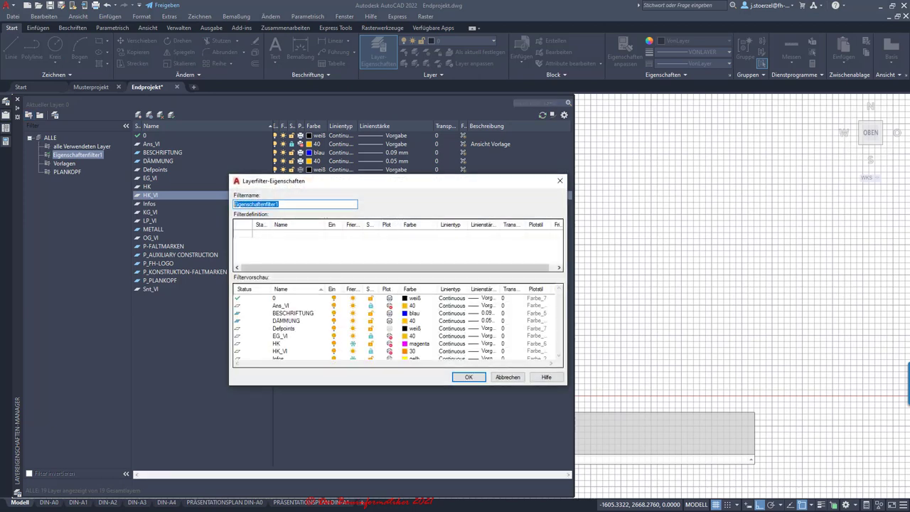
type("Hilfskon")
type("struktionen")
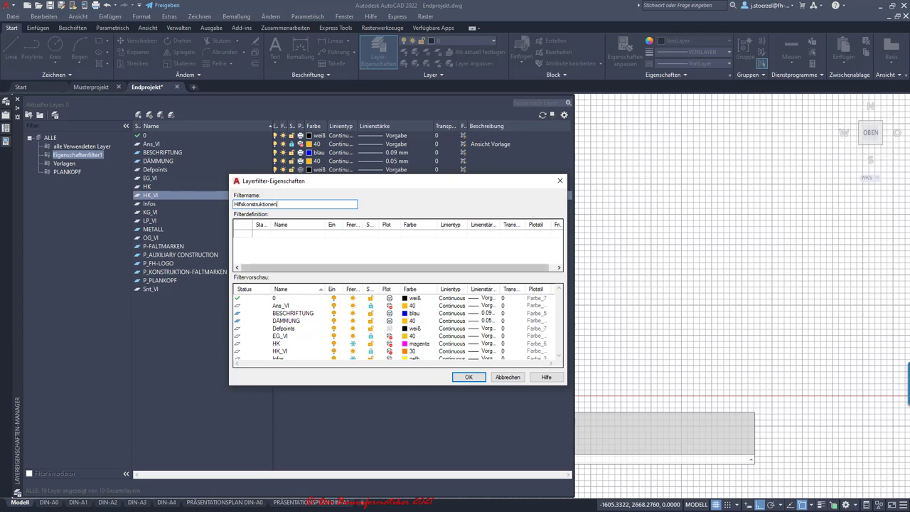
left_click(273, 232)
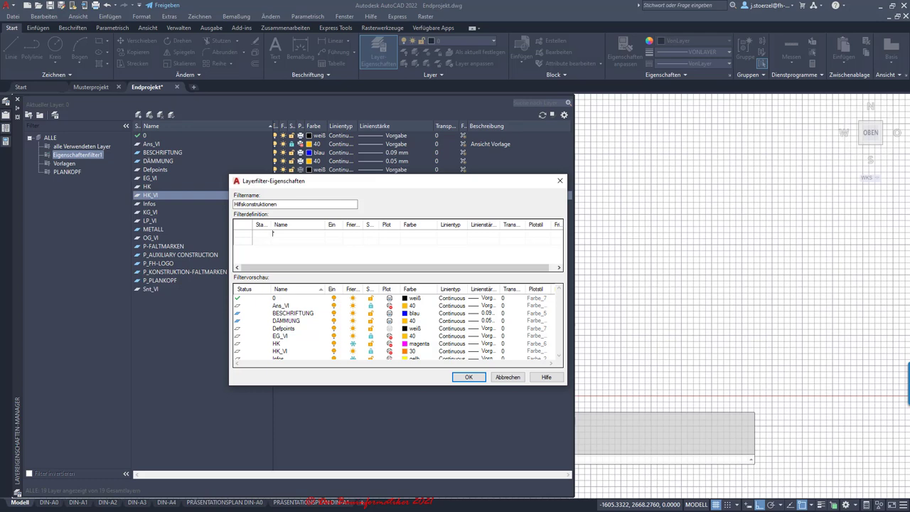
type("HK*")
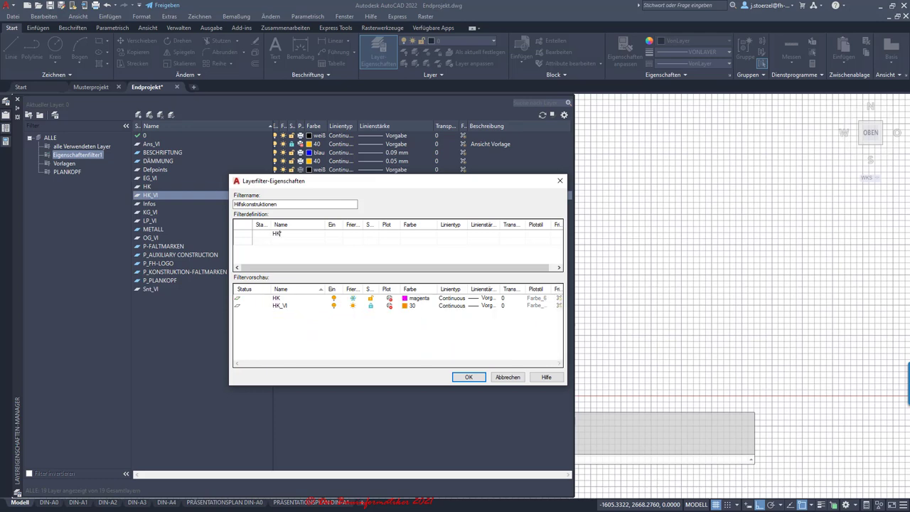
key("Return")
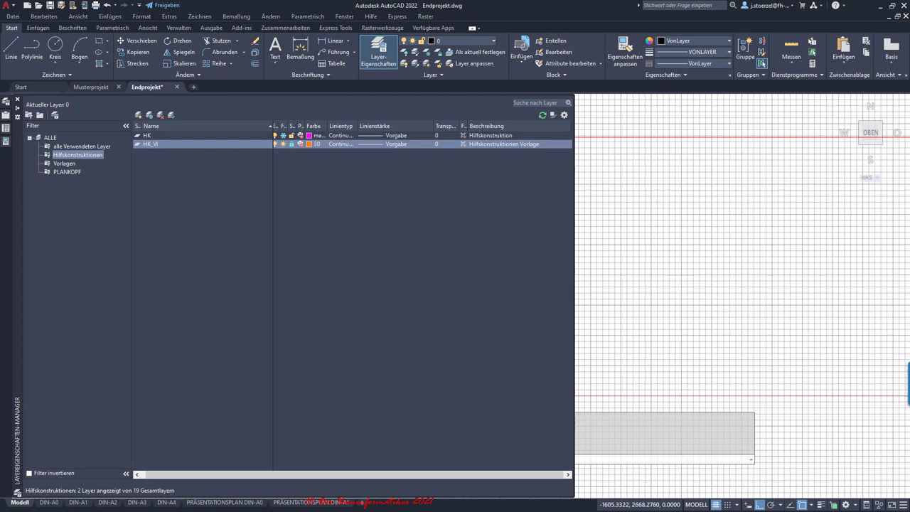
Step: Apply Sperre aufheben to the Vorlagen filter so all its layers are unlocked
left_click(63, 163)
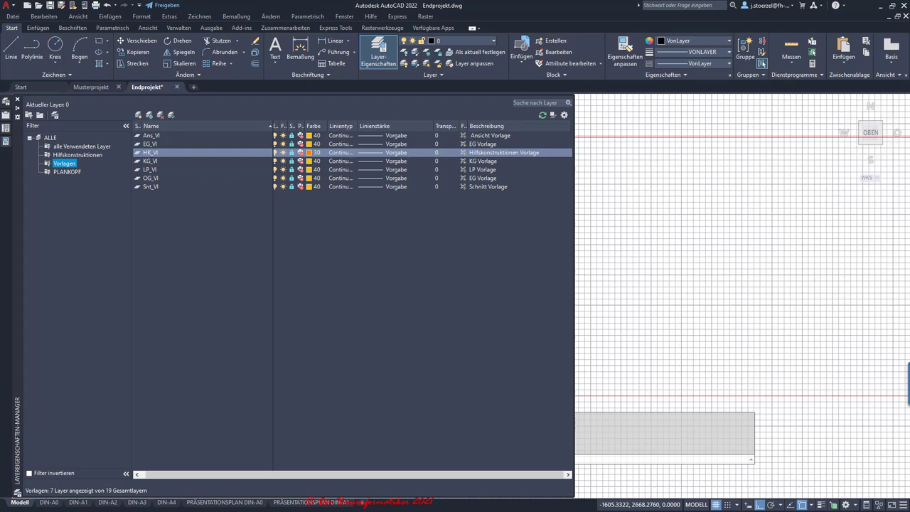
right_click(64, 163)
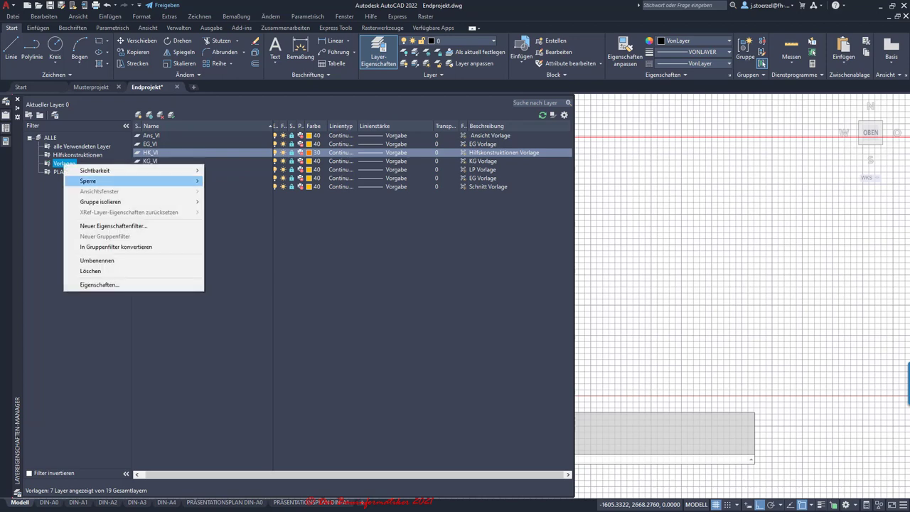
left_click(238, 191)
left_click(213, 186)
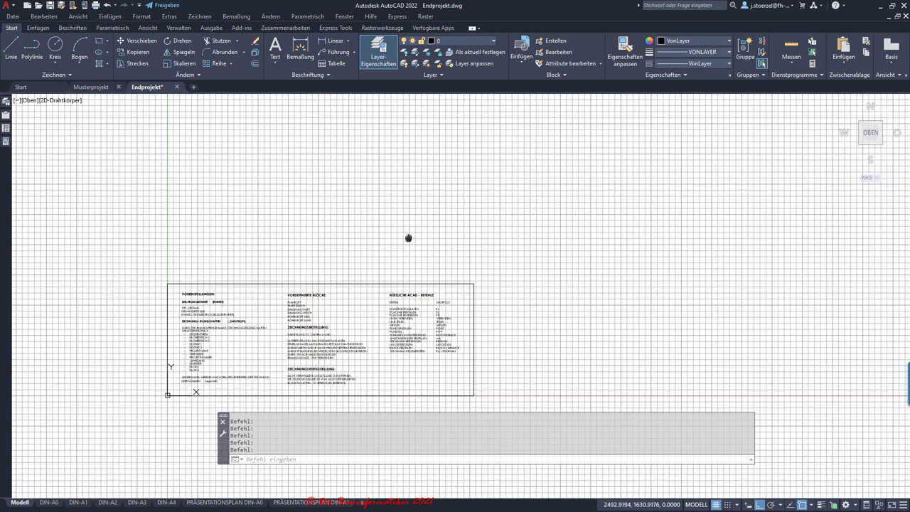
Step: Confirm drawing units: decimal 0.0000 lengths, decimal degrees, Zentimeter insertion scale
middle_click_drag(408, 235, 464, 238)
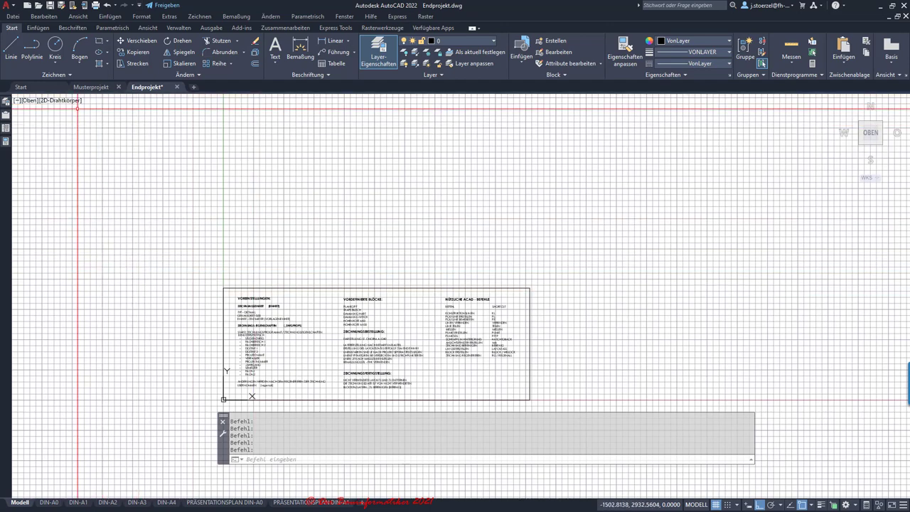
left_click(9, 5)
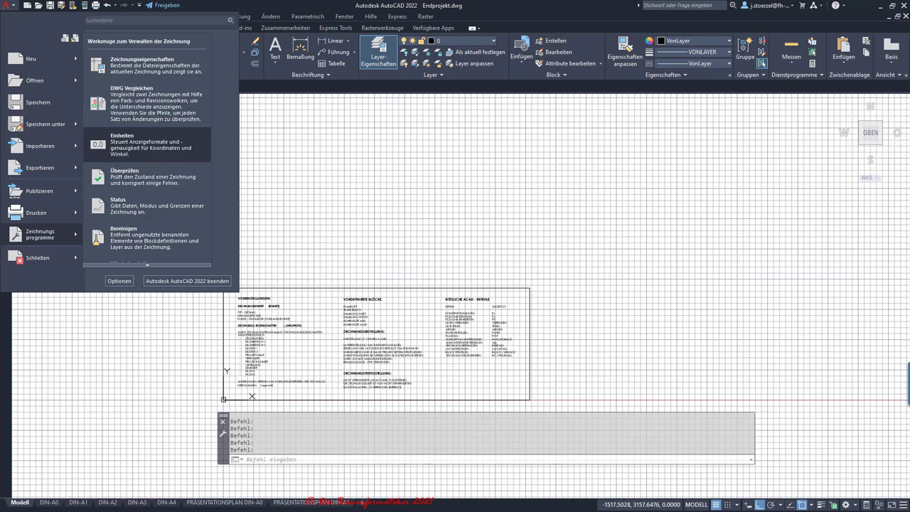
left_click(146, 144)
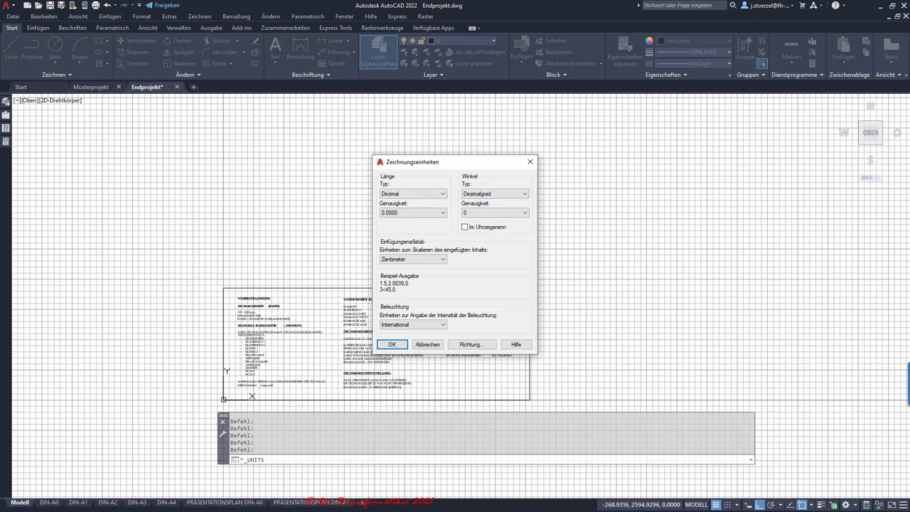
left_click(389, 344)
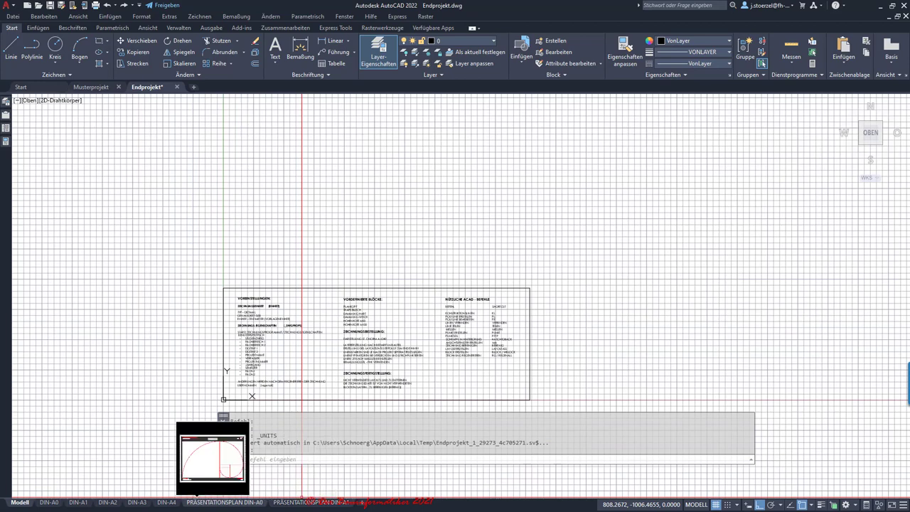
Step: Switch to the DIN-A4 layout and zoom in on its title block placeholder fields
left_click(167, 502)
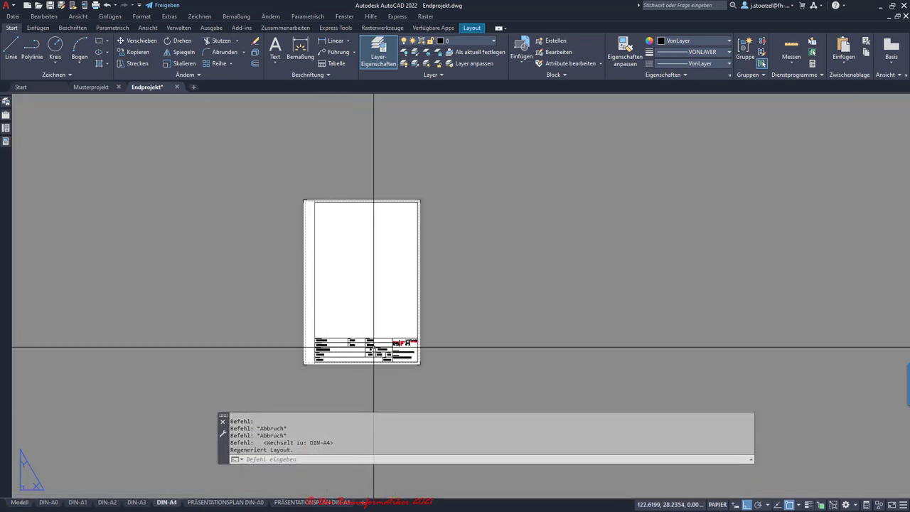
scroll(370, 363, "up", 5)
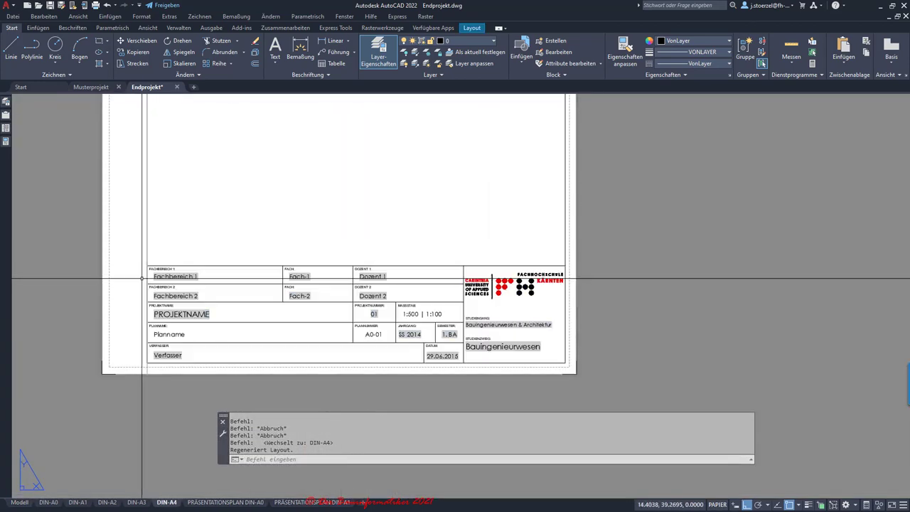
scroll(155, 274, "up", 5)
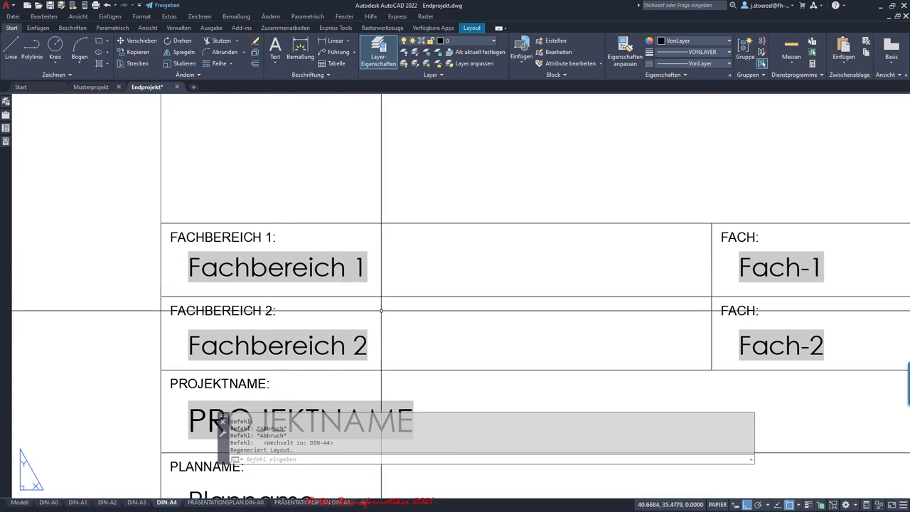
scroll(305, 356, "down", 3)
scroll(185, 455, "down", 2)
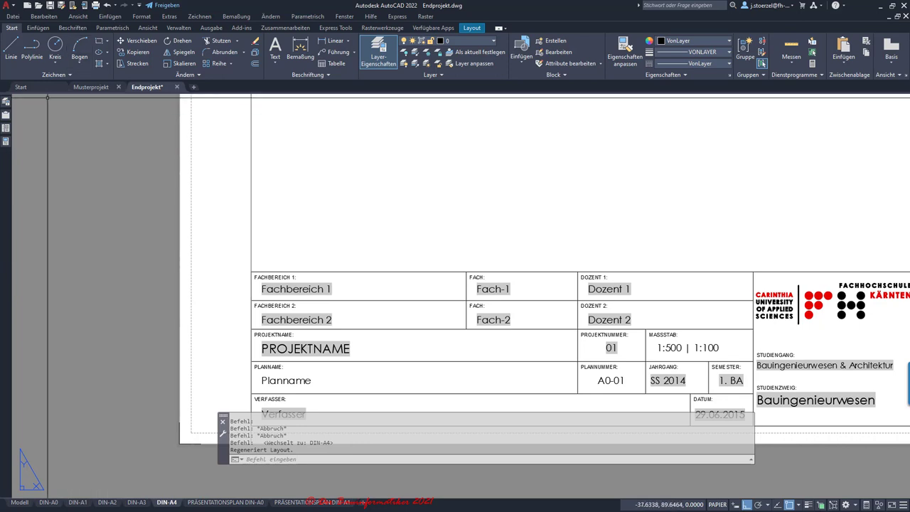
Step: Reopen the application menu to reach Zeichnungsprogramme and its Zeichnungseigenschaften entry
left_click(12, 16)
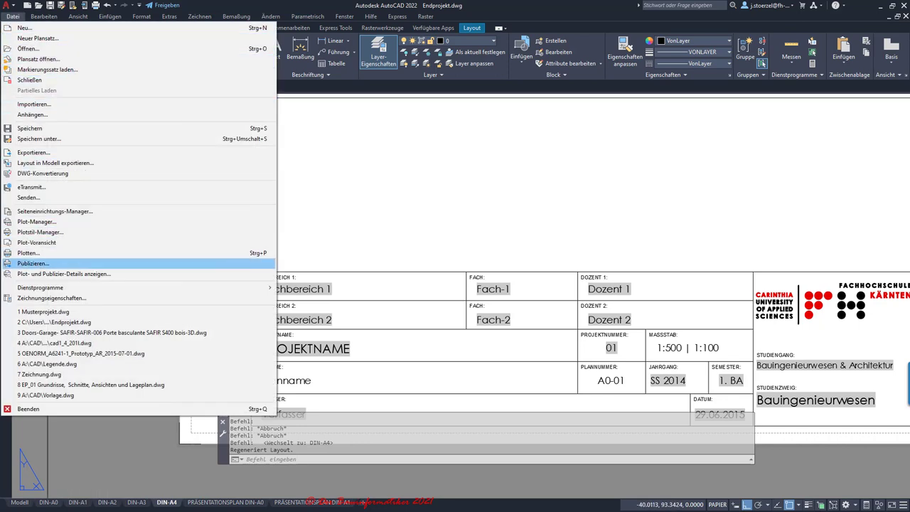
left_click(33, 263)
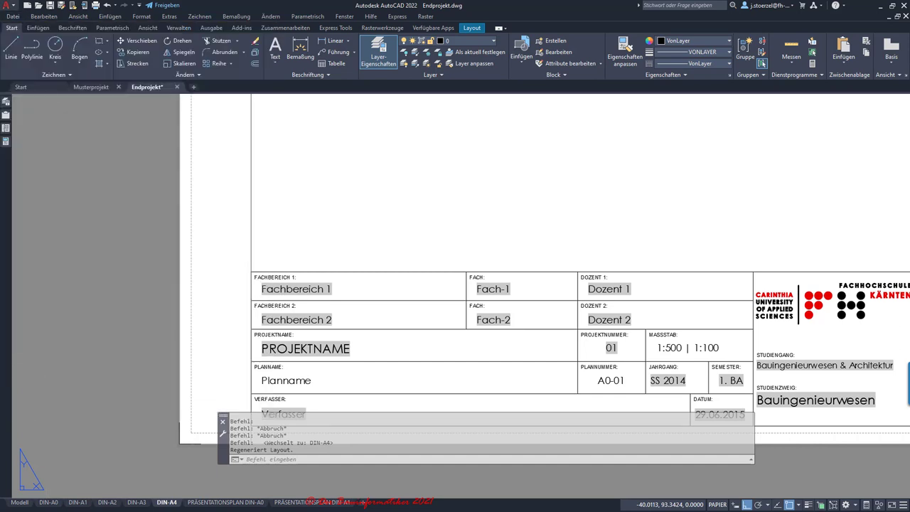
left_click(10, 5)
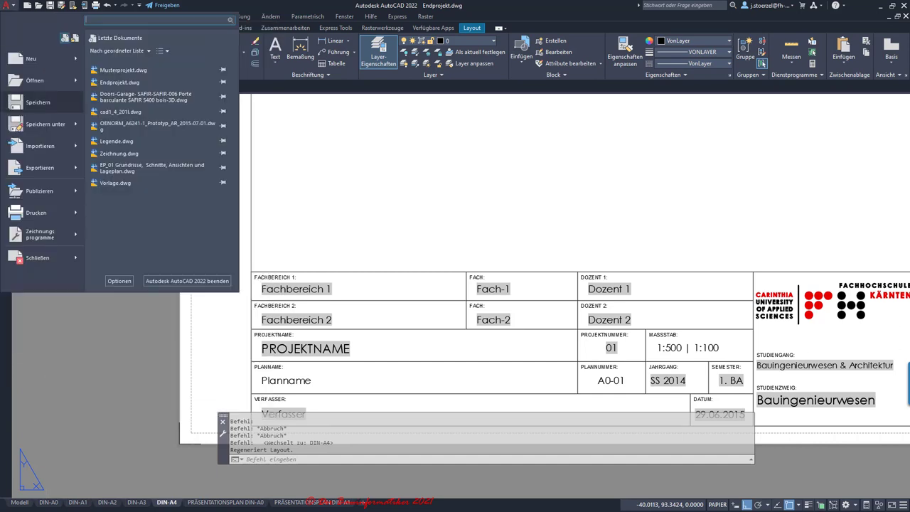
mouse_move(42, 233)
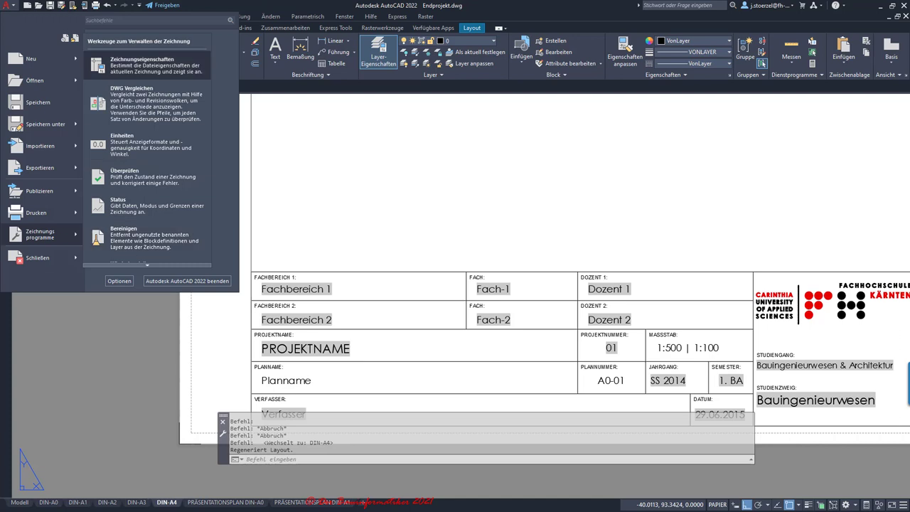
Step: In the drawing properties, enter the lecturer's name as the custom DOZENT 1 value and confirm
left_click(142, 64)
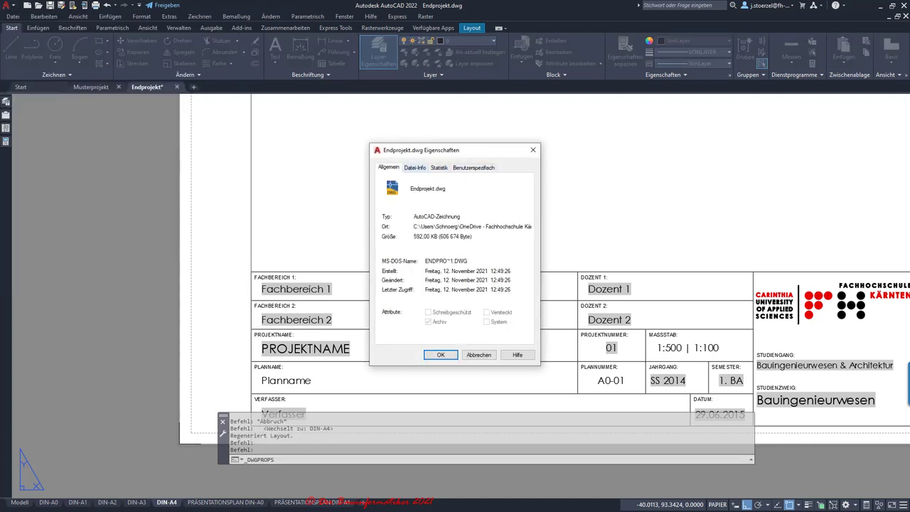
left_click(414, 167)
key("Tab")
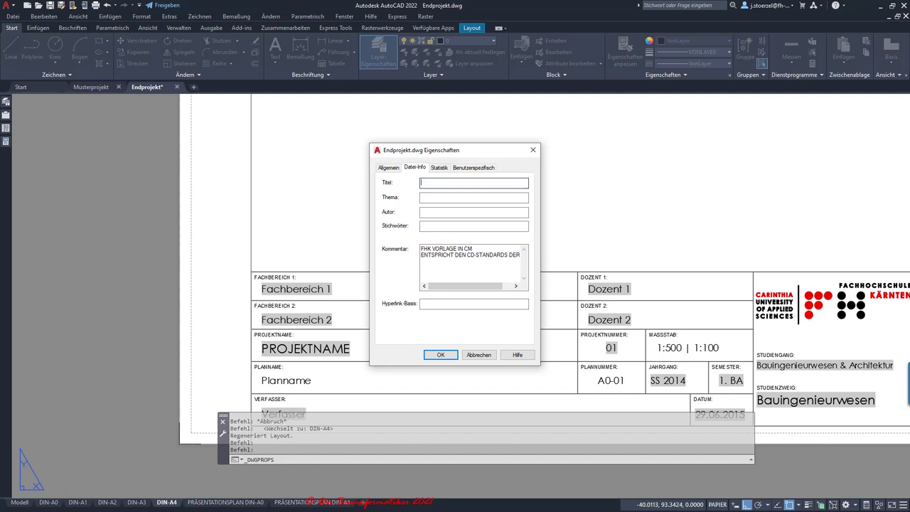
key("Tab")
key("Tab")
key("Tab")
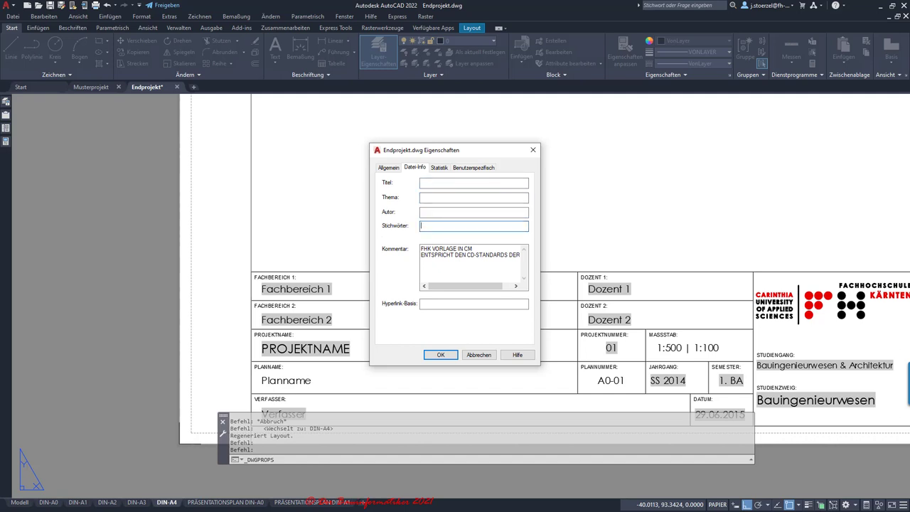
left_click(473, 167)
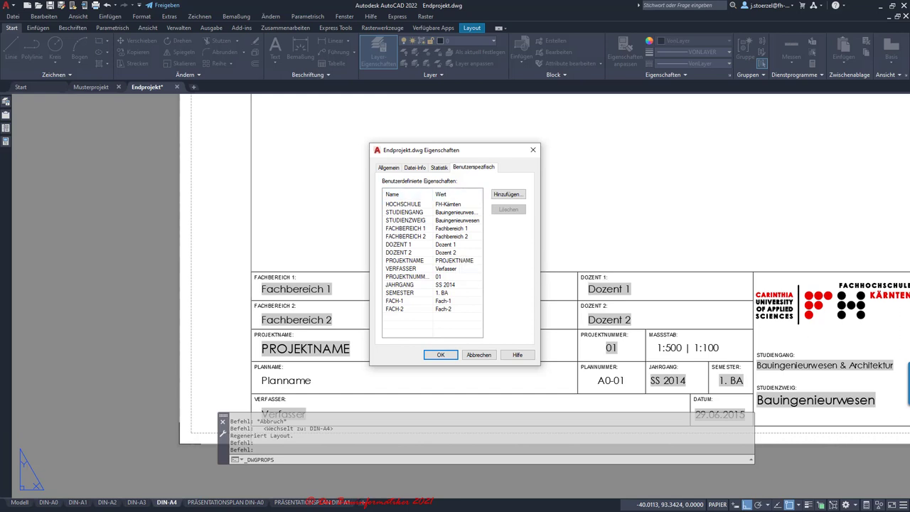
double_click(444, 253)
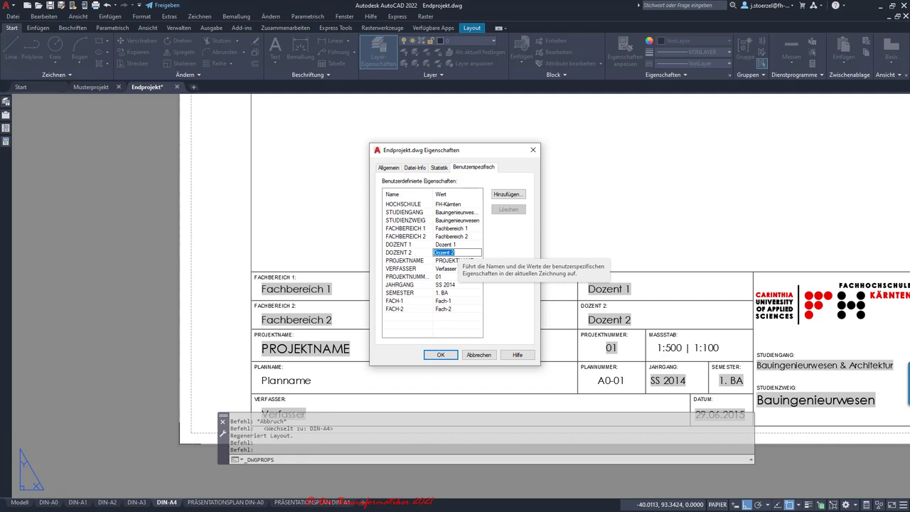
double_click(444, 244)
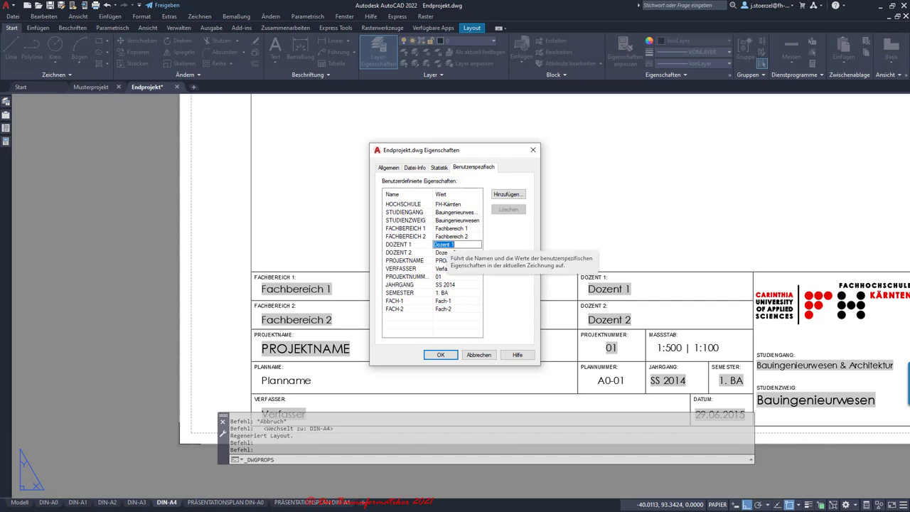
type("J")
type("oerg Stoerzel")
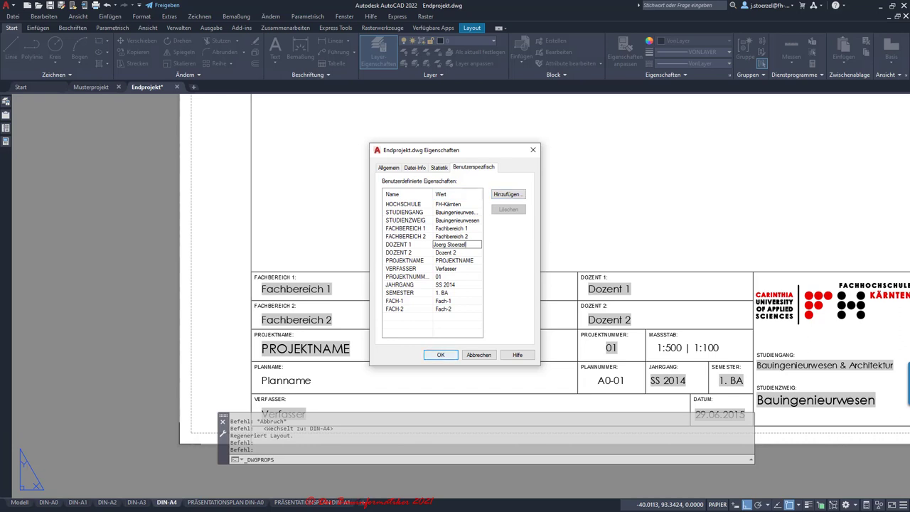
left_click(440, 354)
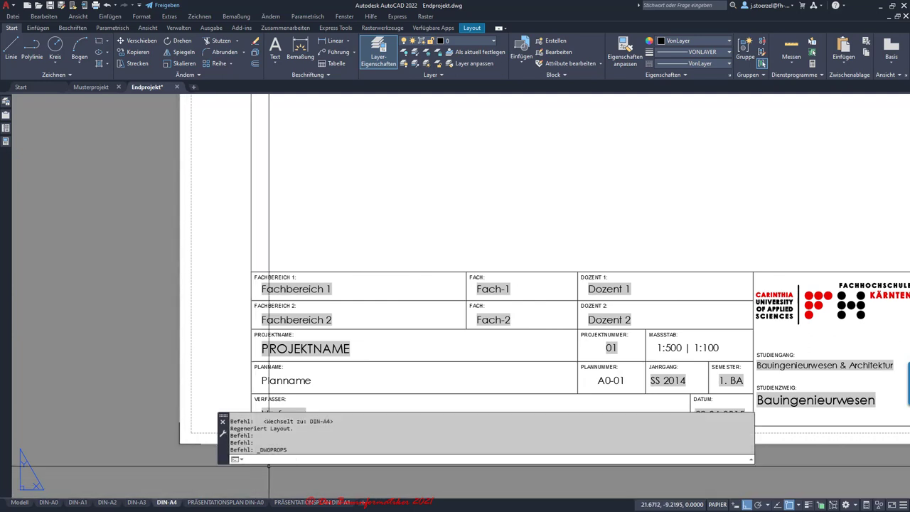
Step: Run REGENALL to update the title block's DOZENT 1 field, then switch to the Modell tab
type("regen")
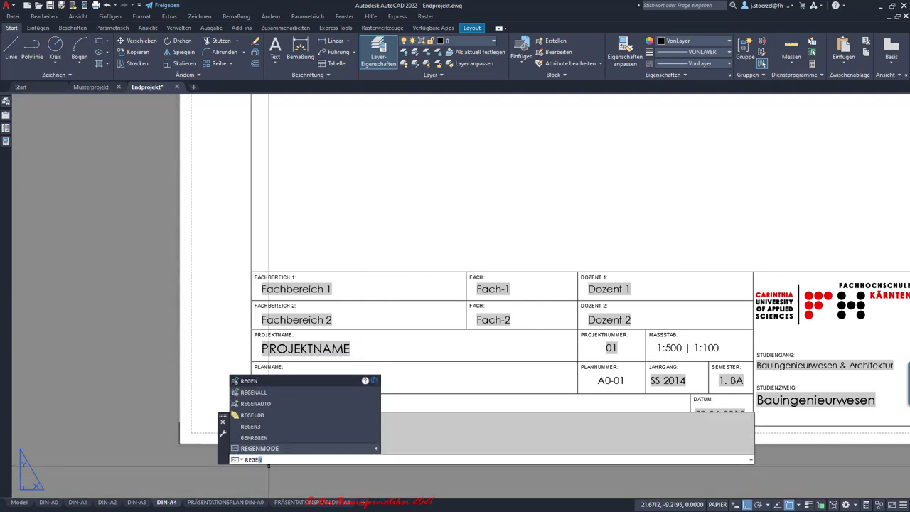
key("Down")
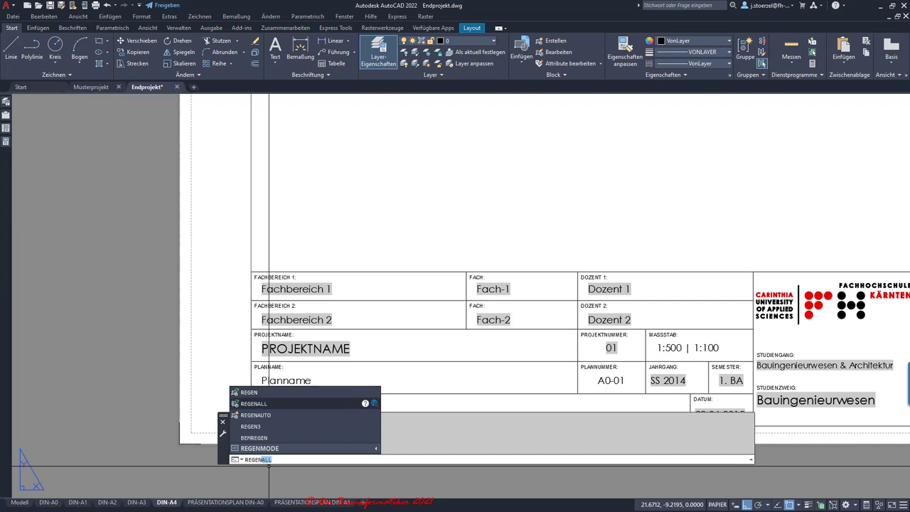
key("Down")
key("Down")
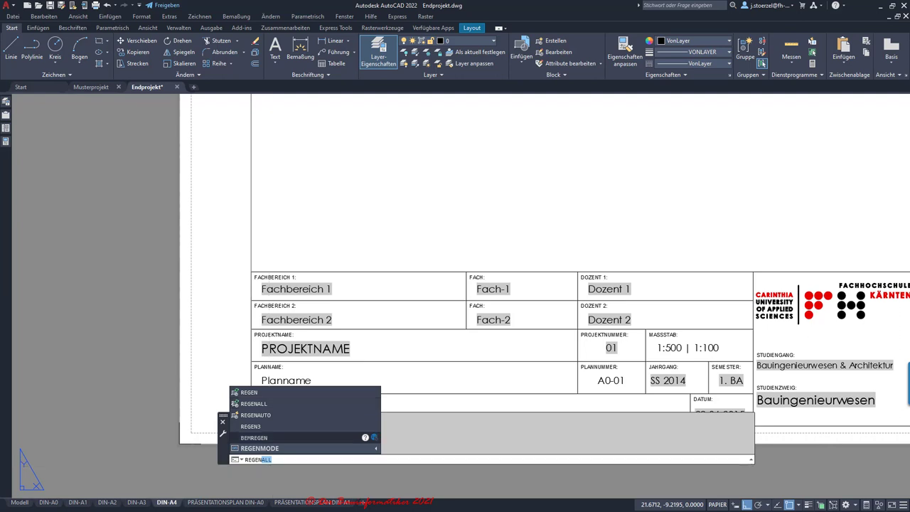
key("Down")
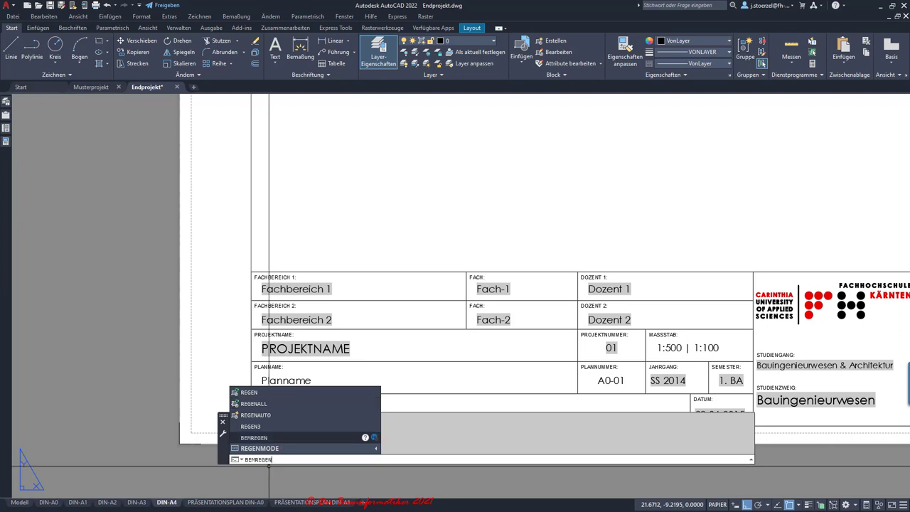
key("Up")
key("Up")
key("Up")
key("Return")
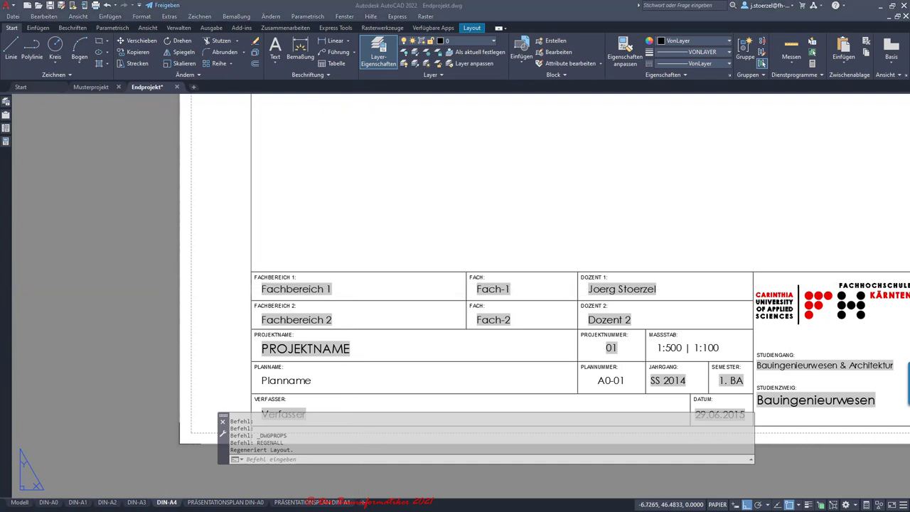
left_click(20, 502)
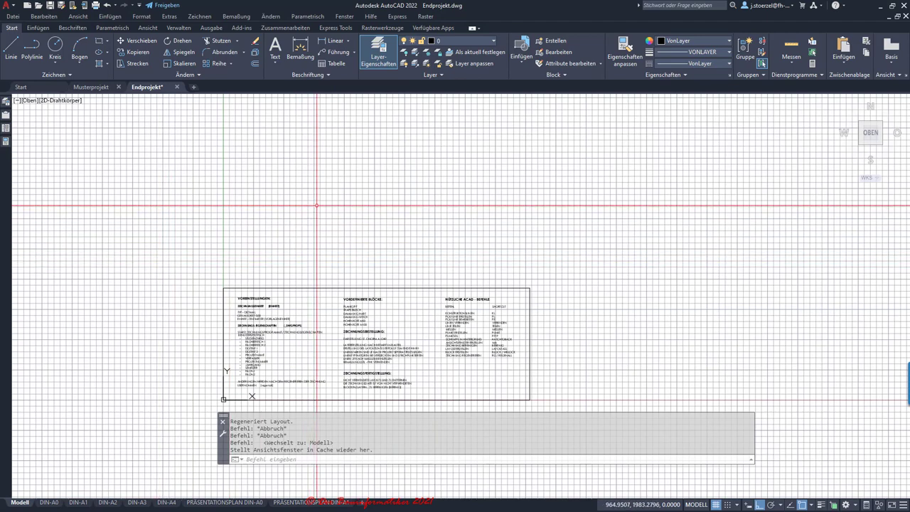
Step: Window-select the whole notes frame in model space
scroll(220, 377, "up", 5)
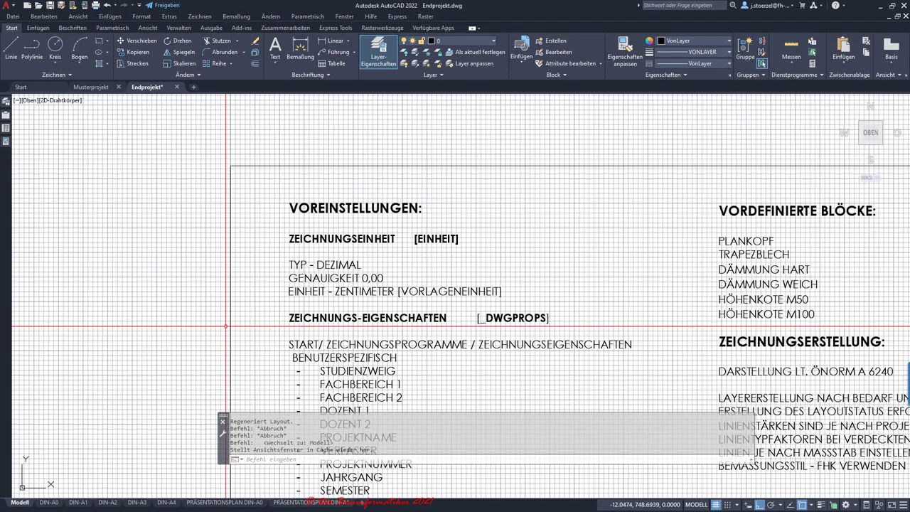
scroll(368, 235, "down", 3)
middle_click_drag(368, 235, 187, 164)
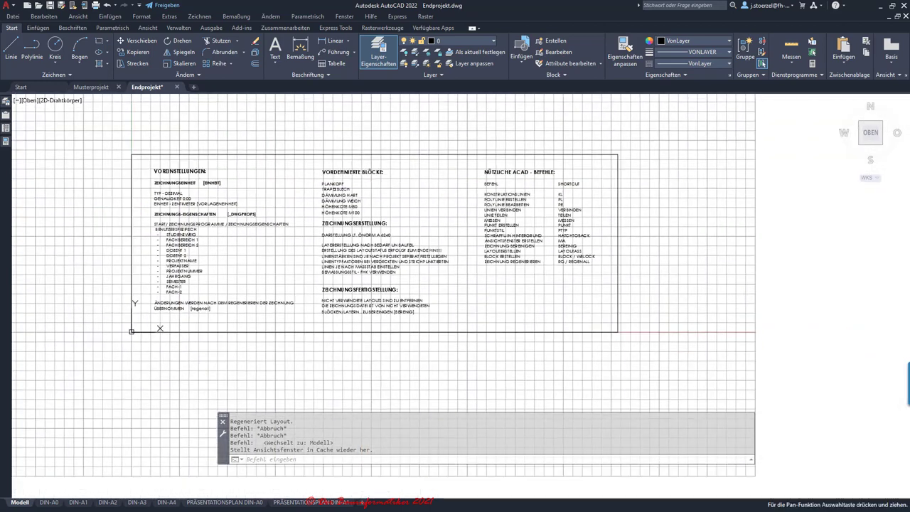
left_click(109, 131)
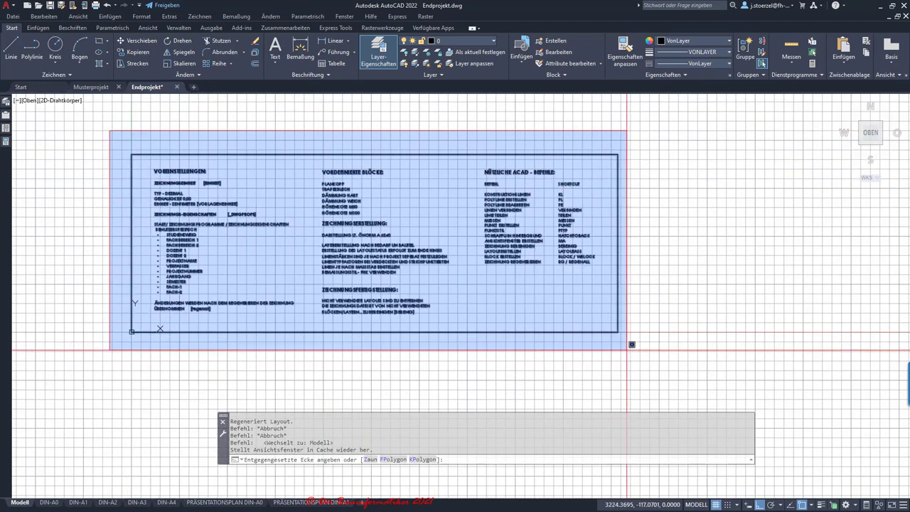
left_click(635, 346)
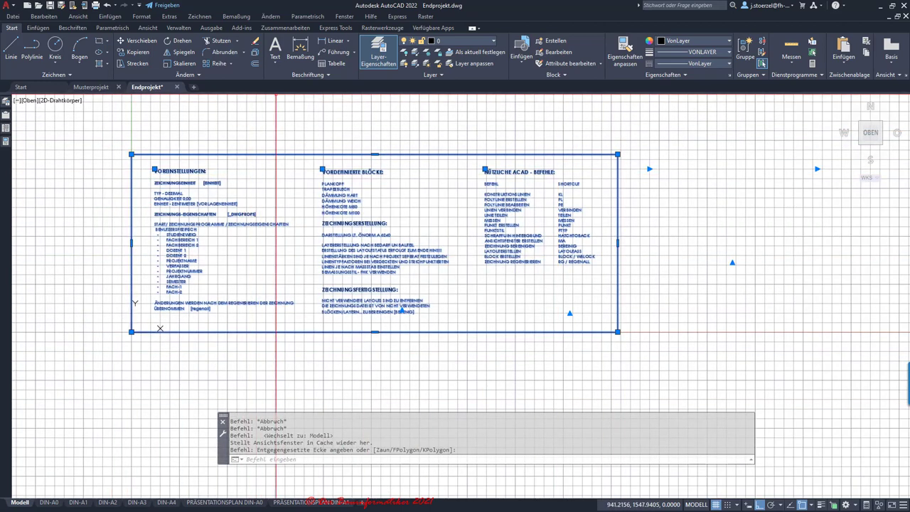
left_click(462, 41)
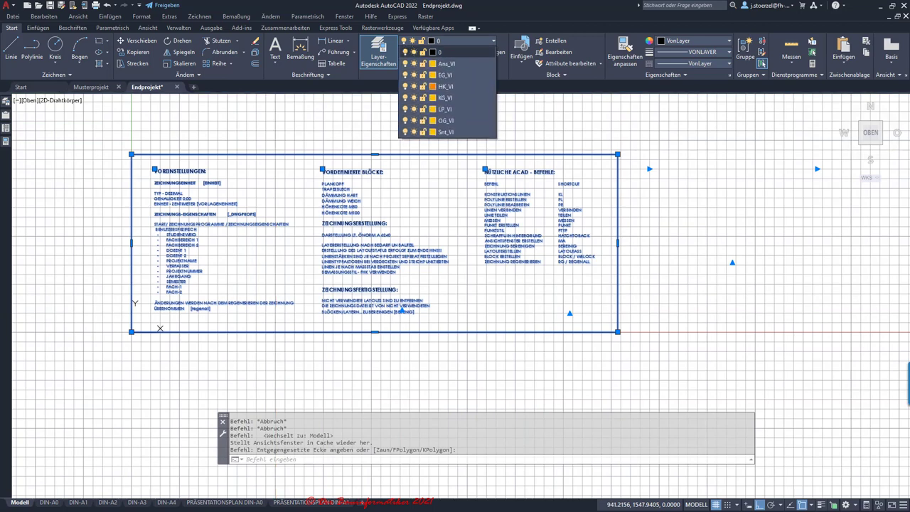
left_click(447, 52)
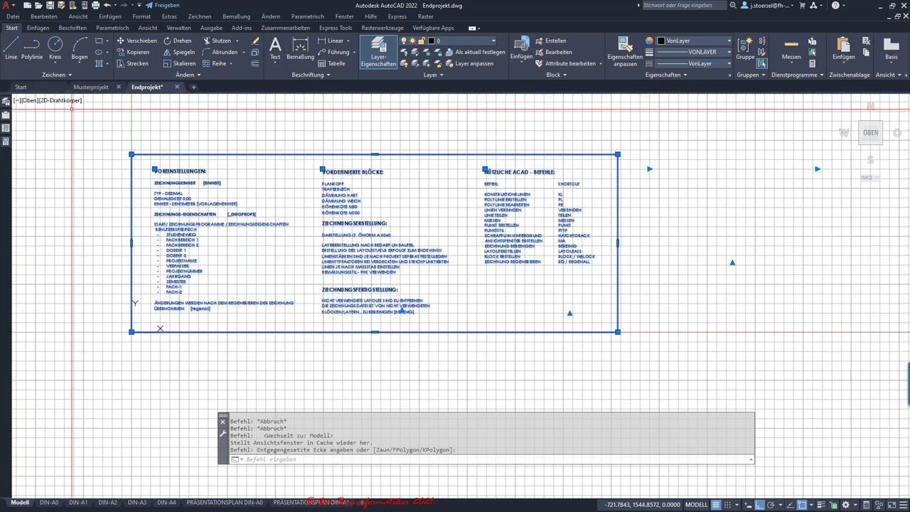
Step: Move the selected notes objects onto a frozen layer via the Properties palette
key("ctrl+2")
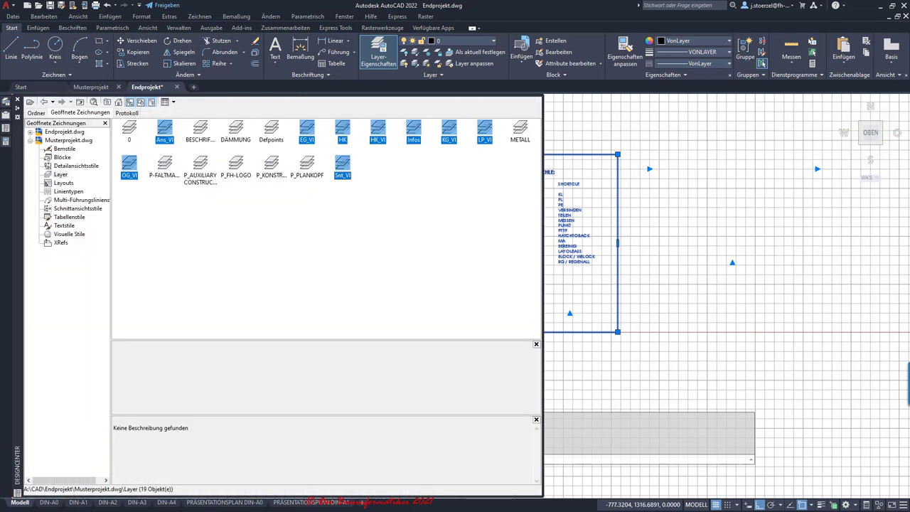
key("ctrl+2")
key("ctrl+1")
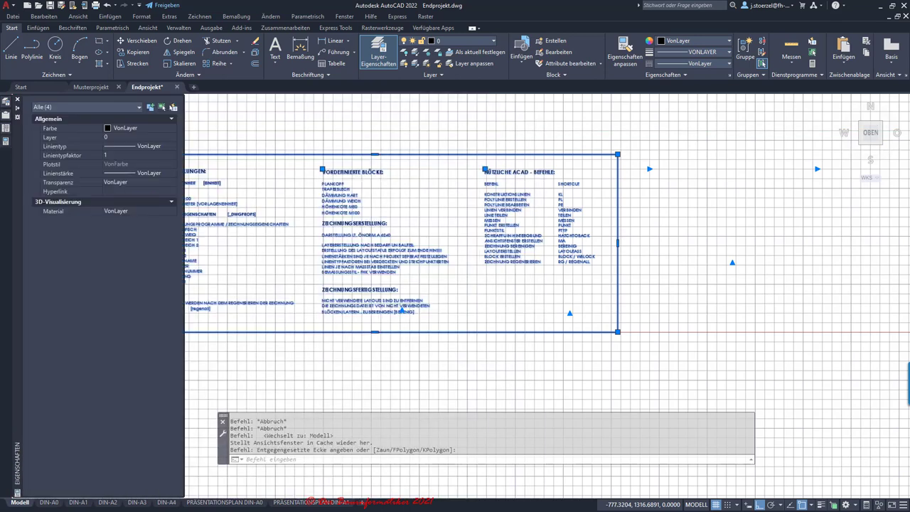
left_click(138, 137)
left_click(172, 138)
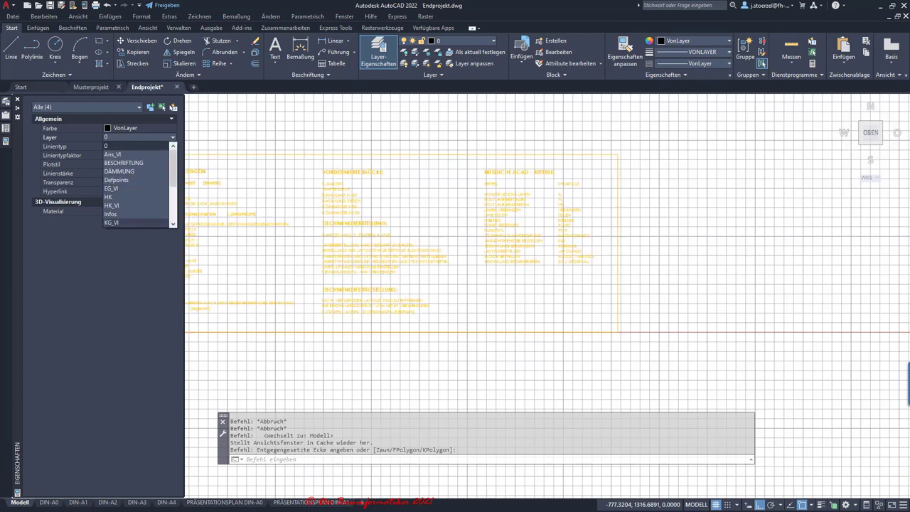
left_click(121, 214)
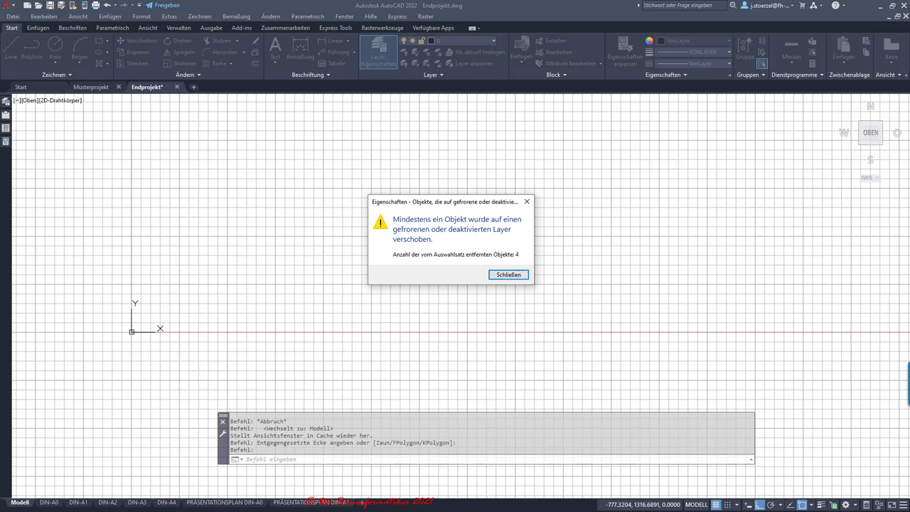
Step: Dismiss the frozen-layer warning, pan to the origin and turn the drawing grid off
left_click(508, 274)
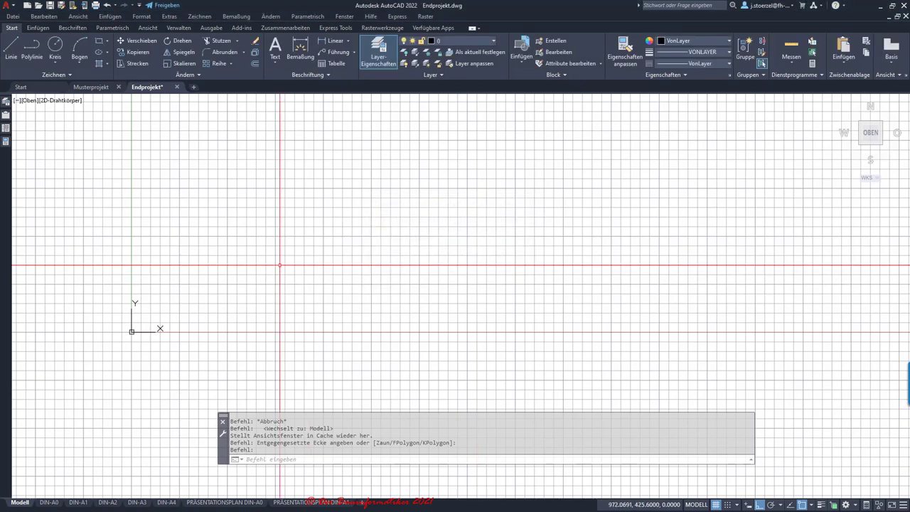
scroll(289, 224, "down", 2)
scroll(289, 223, "down", 3)
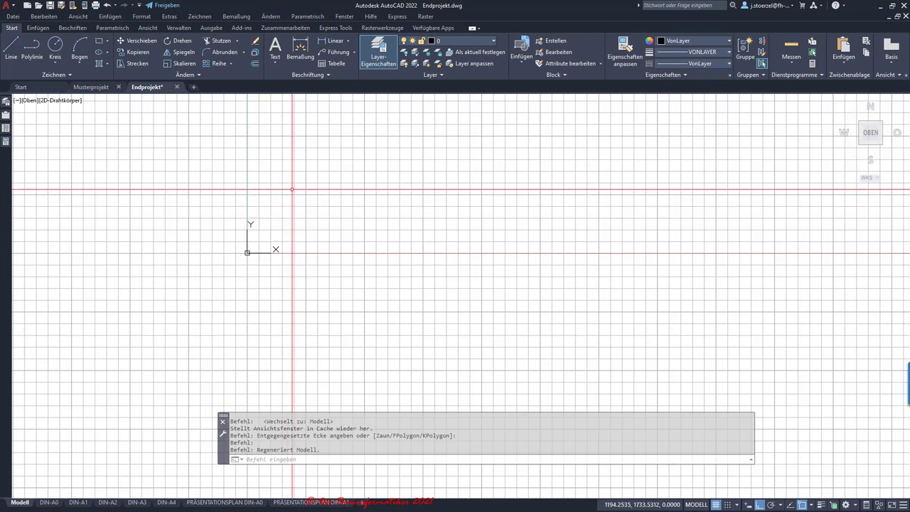
middle_click_drag(285, 217, 284, 275)
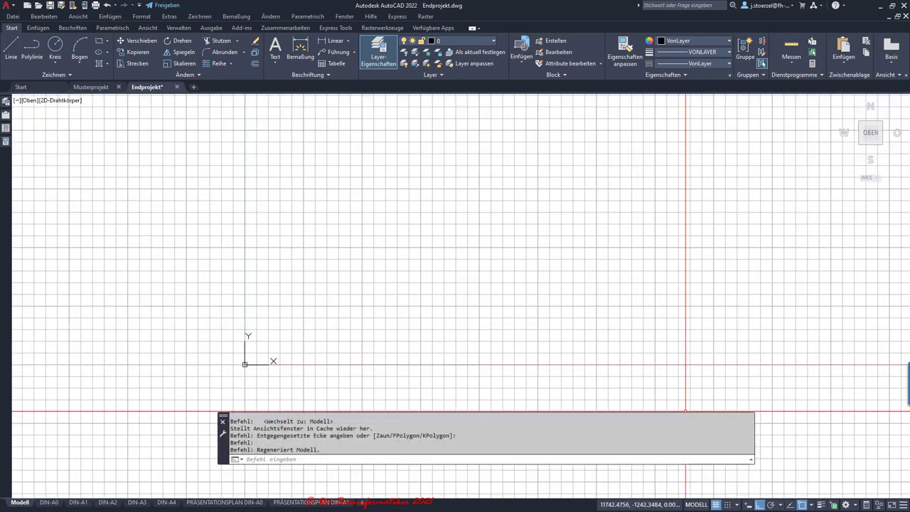
left_click(715, 503)
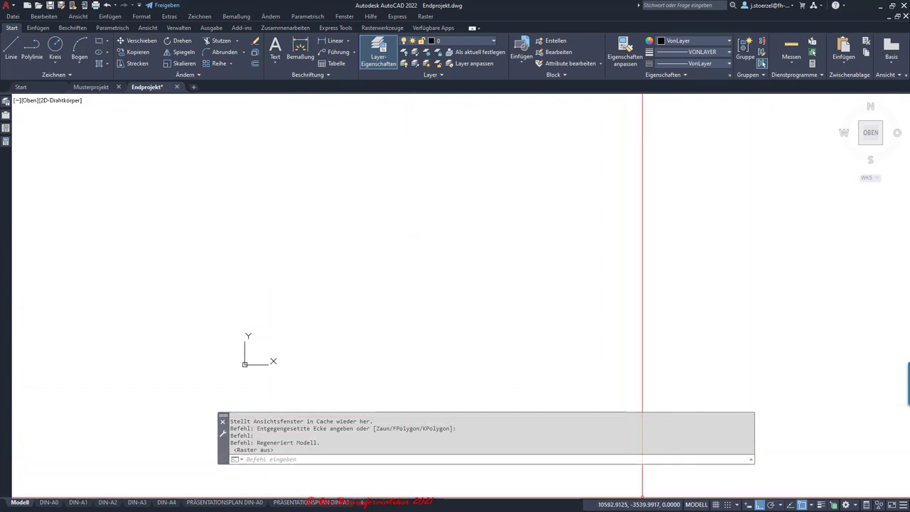
left_click(902, 503)
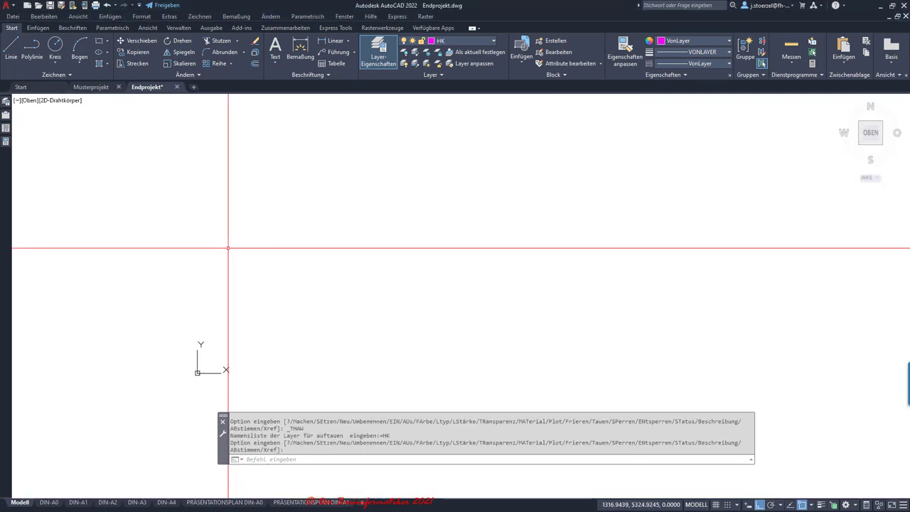
middle_click_drag(227, 248, 237, 269)
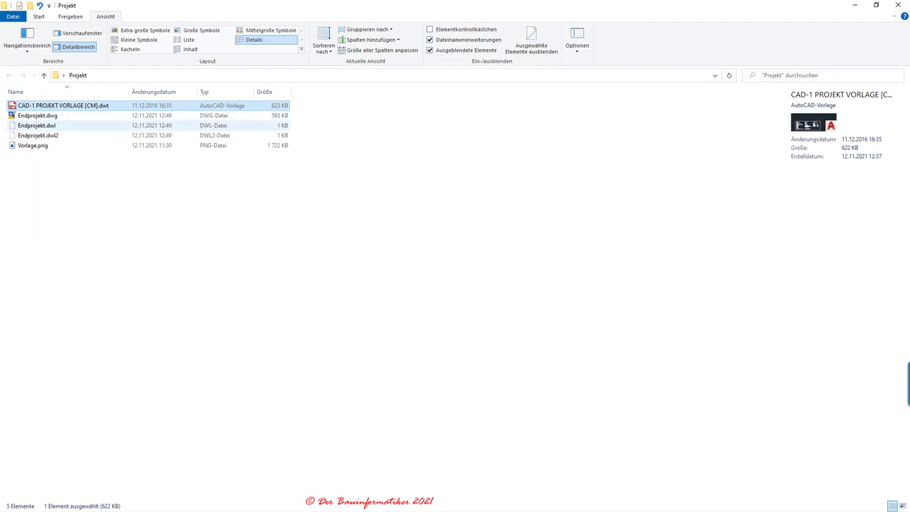
left_click(33, 145)
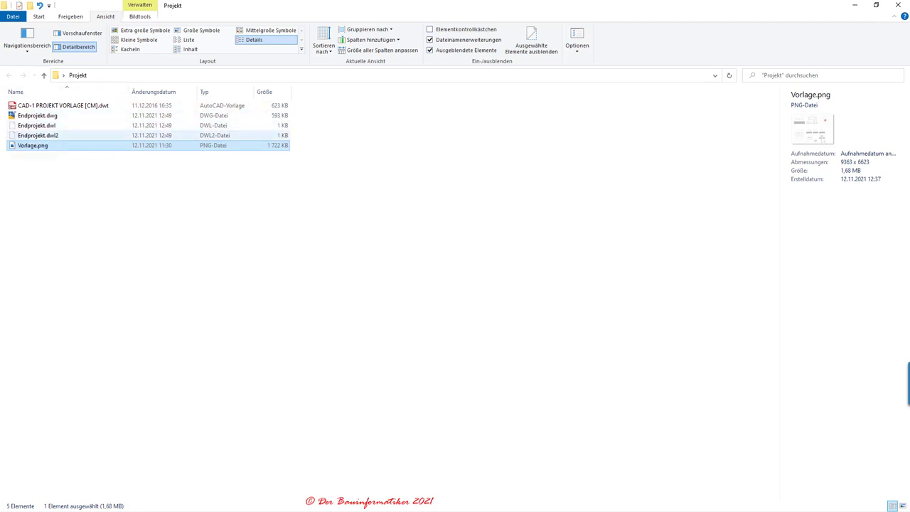
left_click(39, 115)
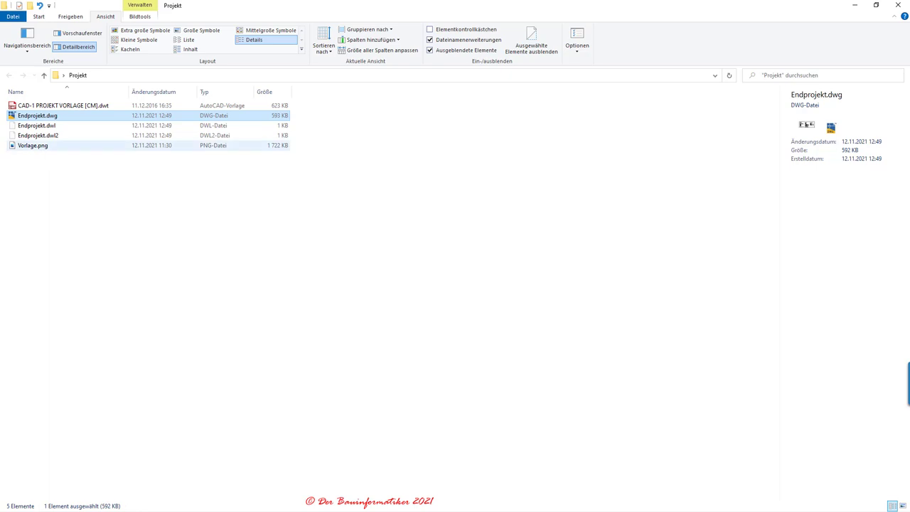
left_click(36, 145)
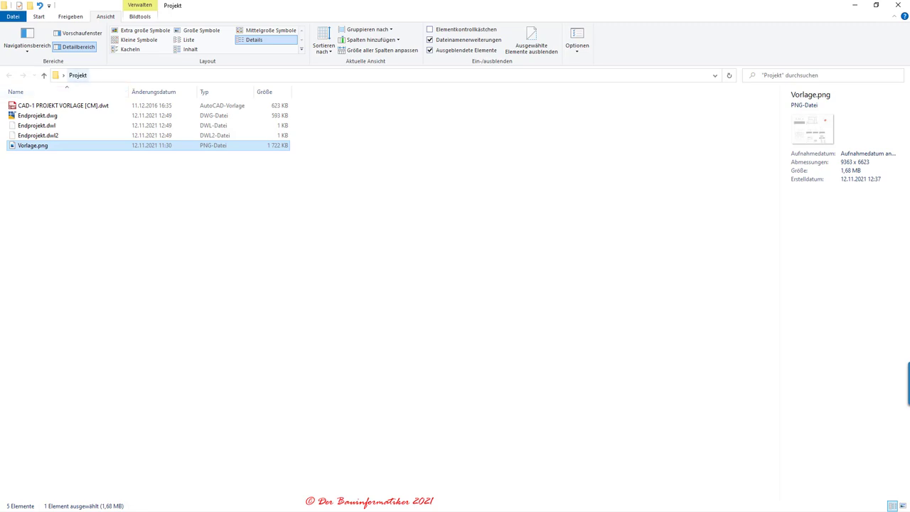
right_click(44, 184)
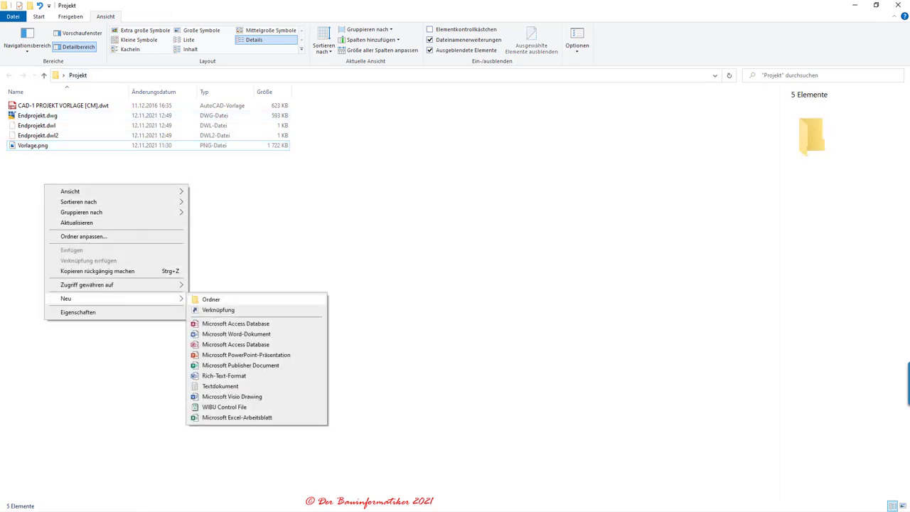
left_click(211, 299)
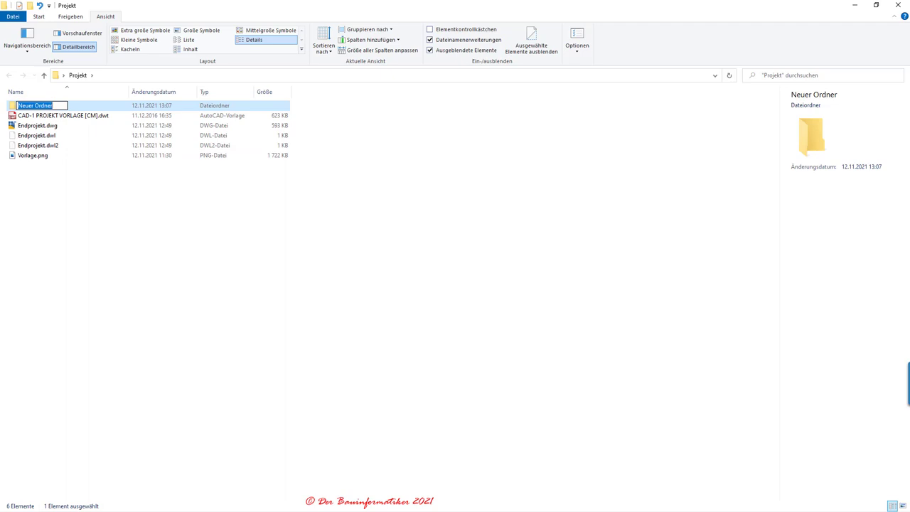
type("Vorlage")
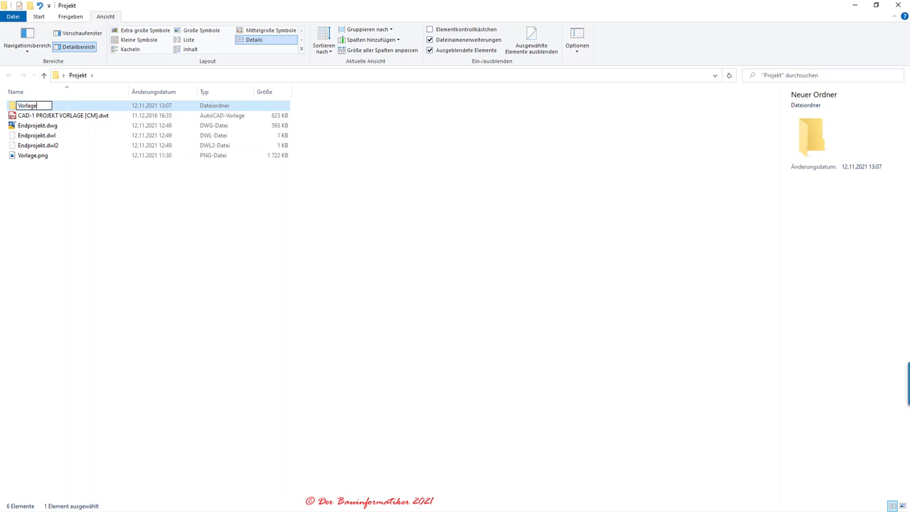
type("n")
key("Return")
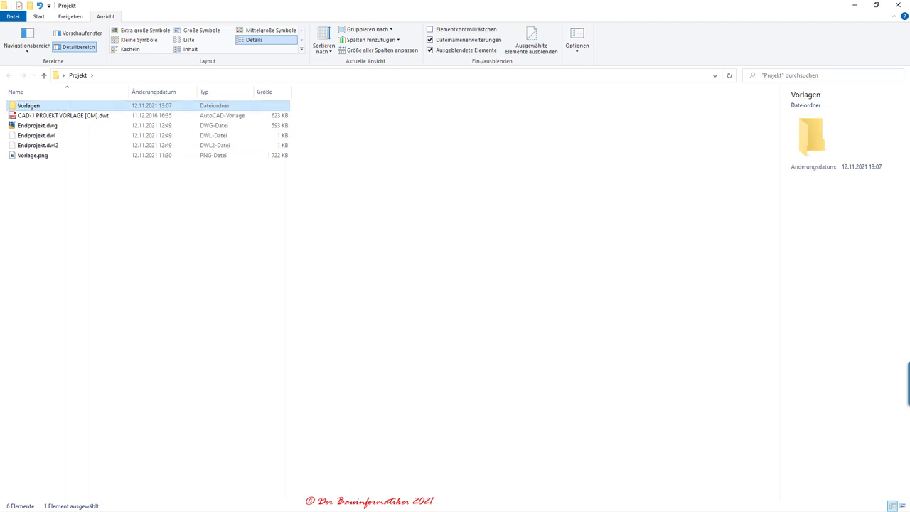
left_click_drag(33, 155, 28, 107)
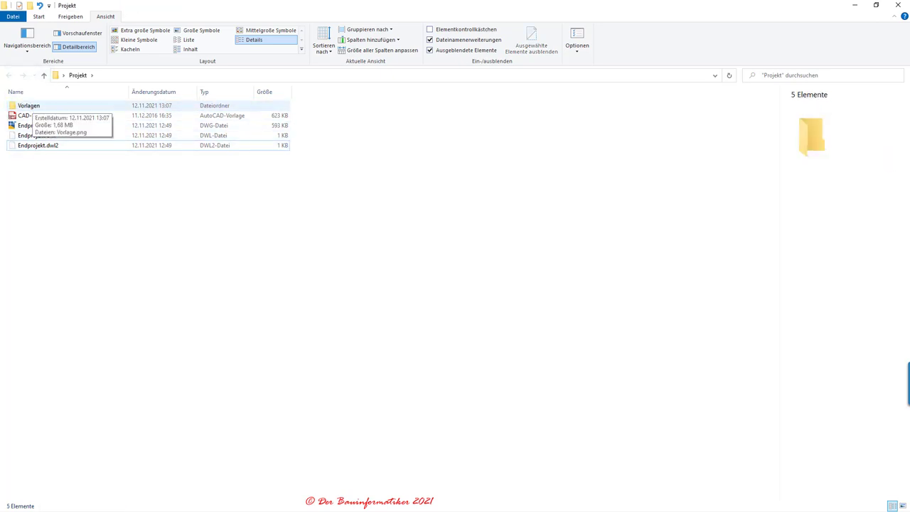
double_click(28, 105)
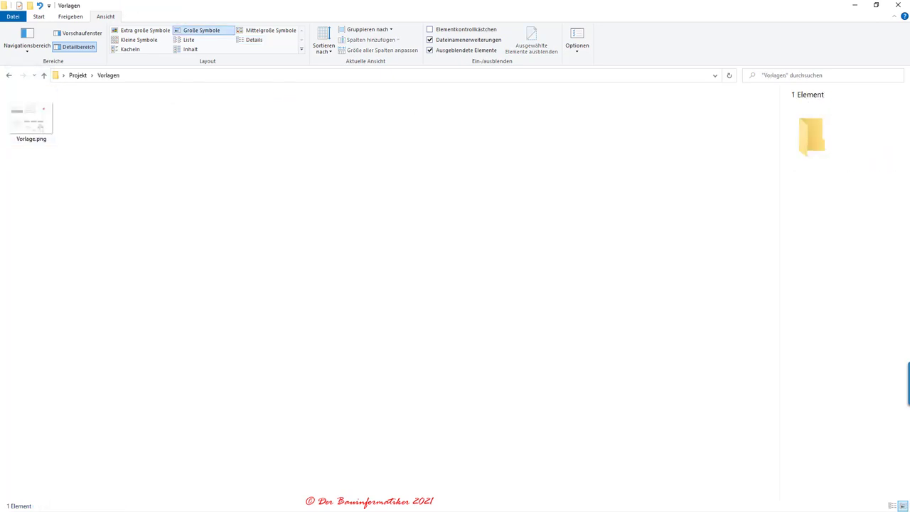
left_click(77, 75)
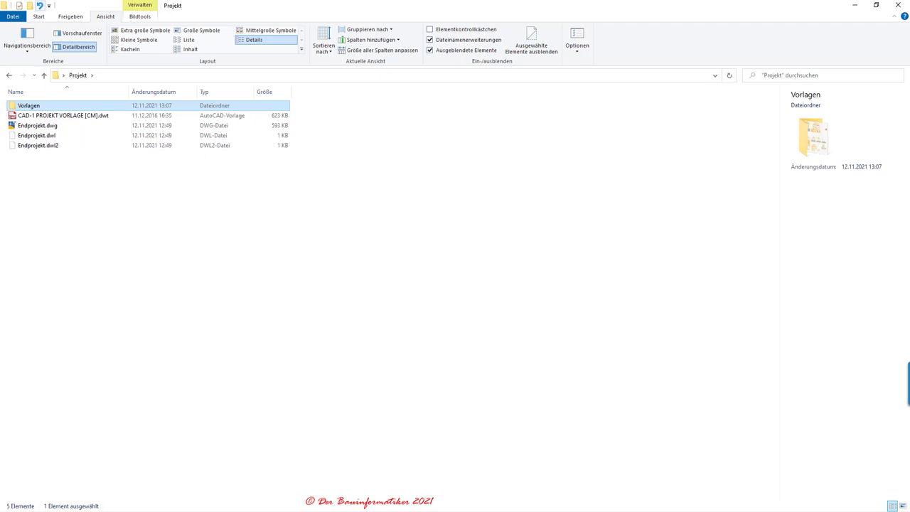
left_click(40, 5)
left_click(40, 5)
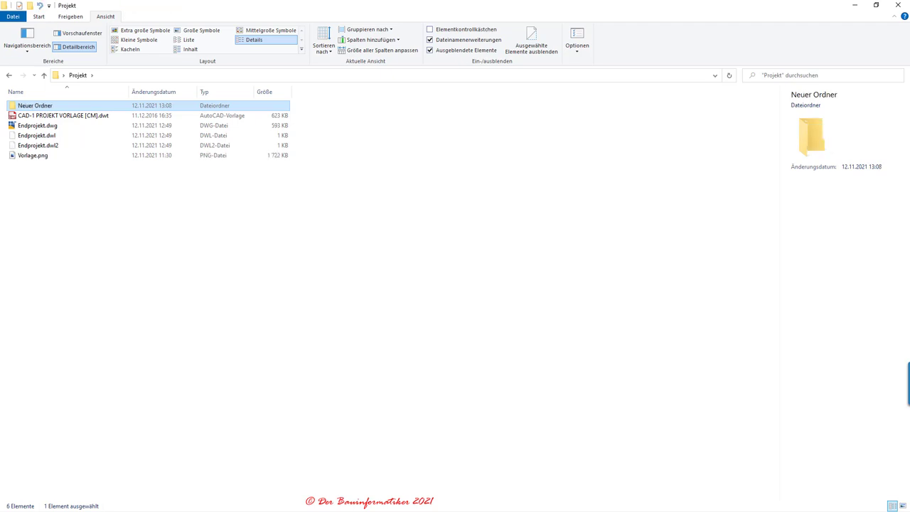
left_click(40, 5)
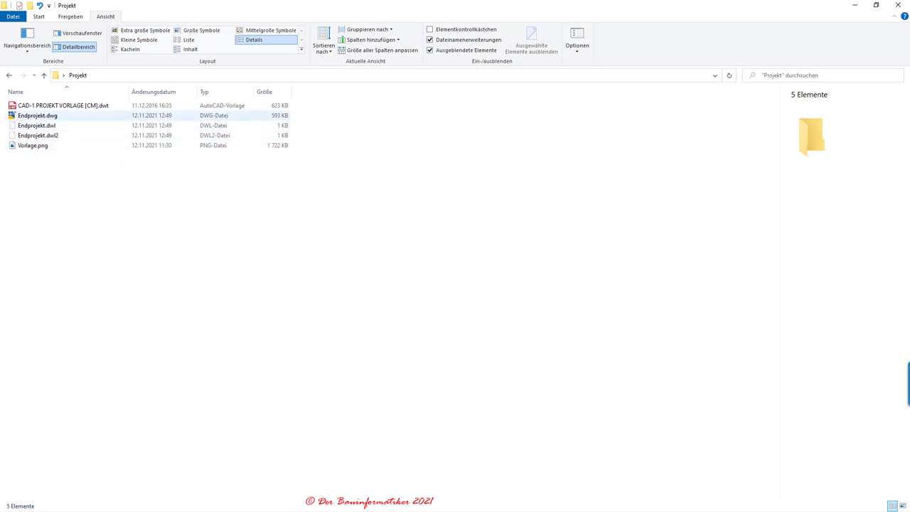
left_click(37, 115)
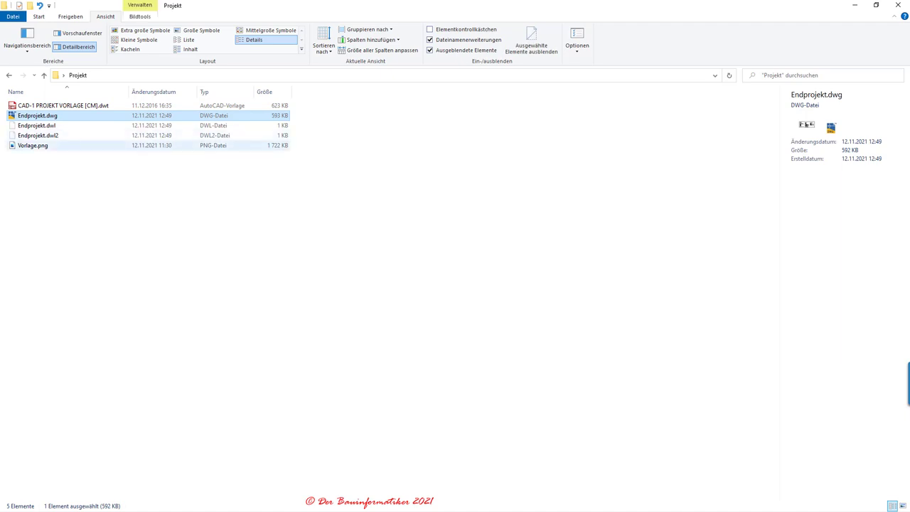
left_click(33, 145)
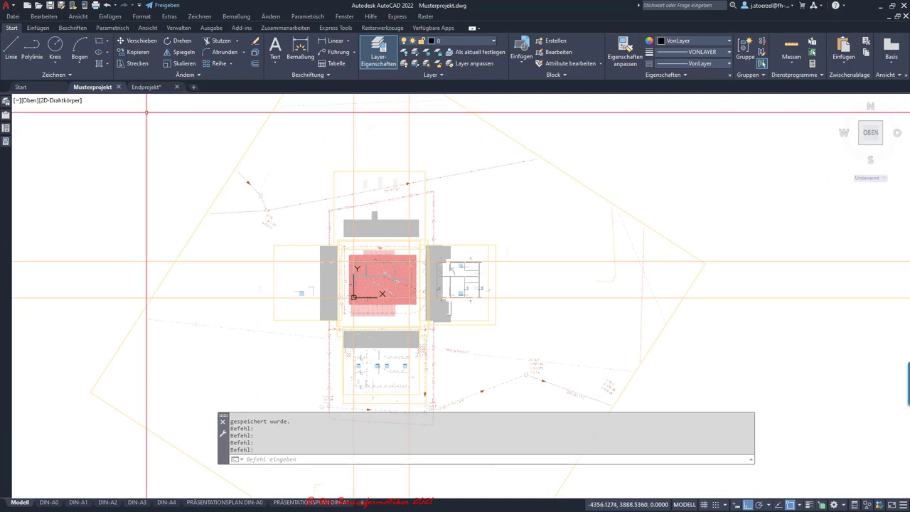
Step: Bring the Endprojekt drawing forward, briefly toggling the Properties and DesignCenter palettes
left_click(146, 87)
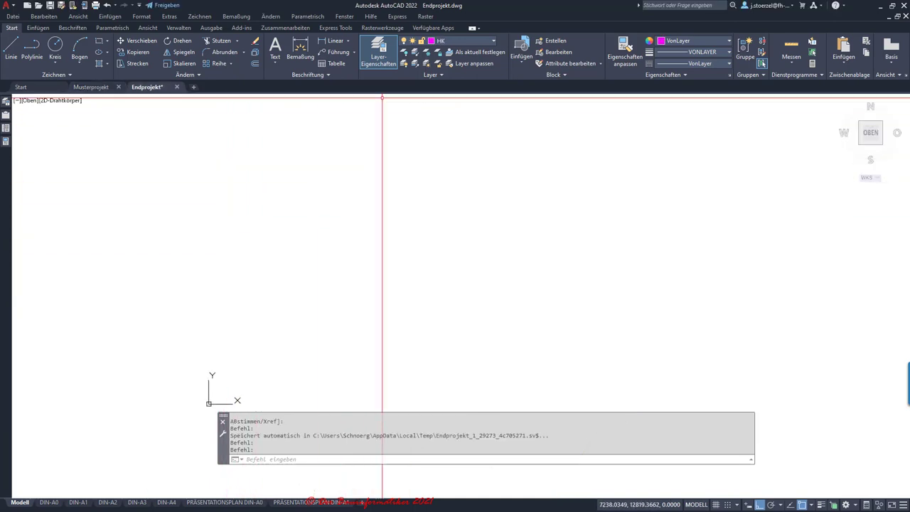
key("ctrl+1")
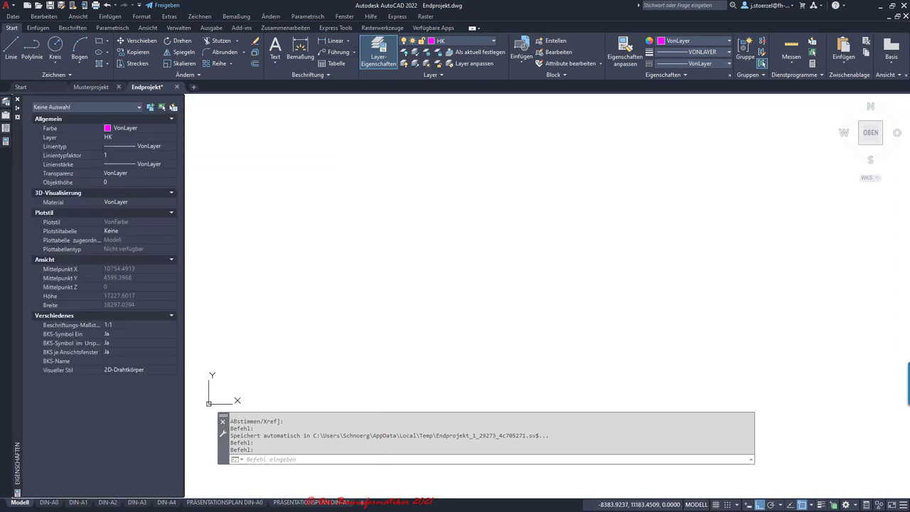
key("ctrl+2")
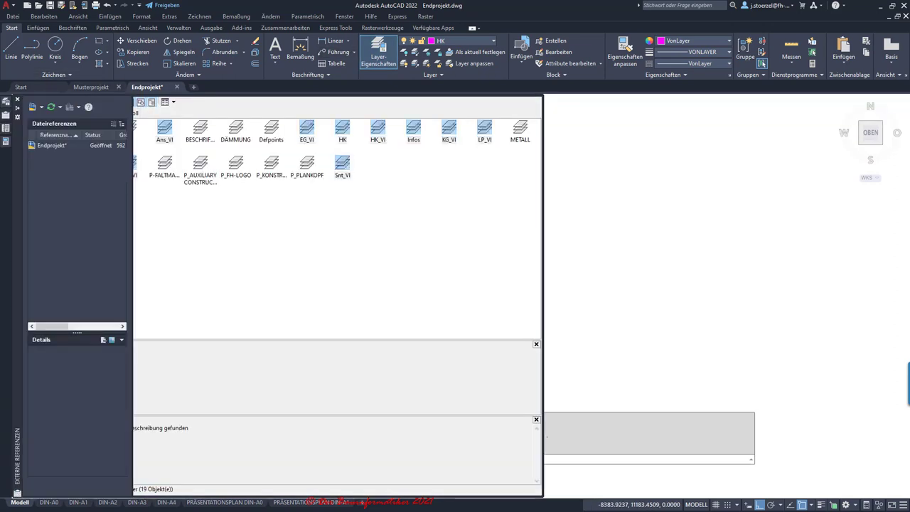
key("ctrl+2")
Step: Apply the Vorlagen layer filter and open the Layer dropdown
left_click(378, 54)
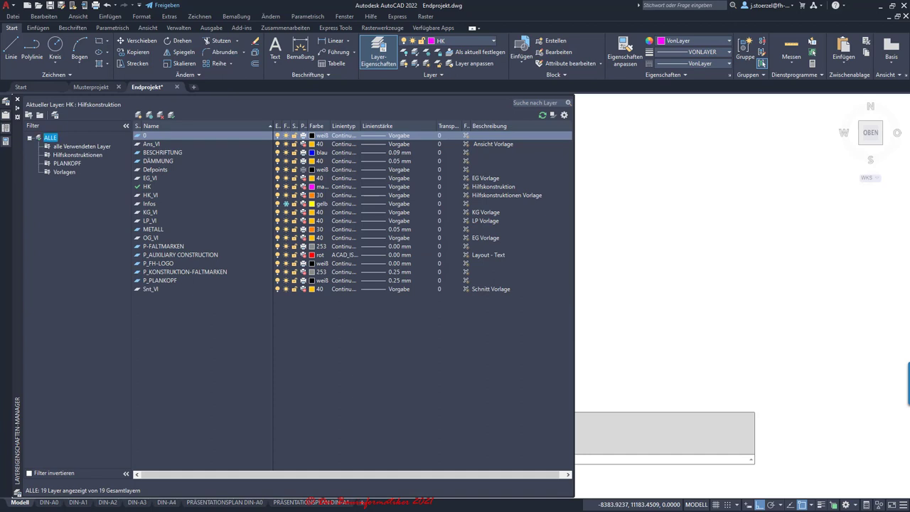
left_click(64, 172)
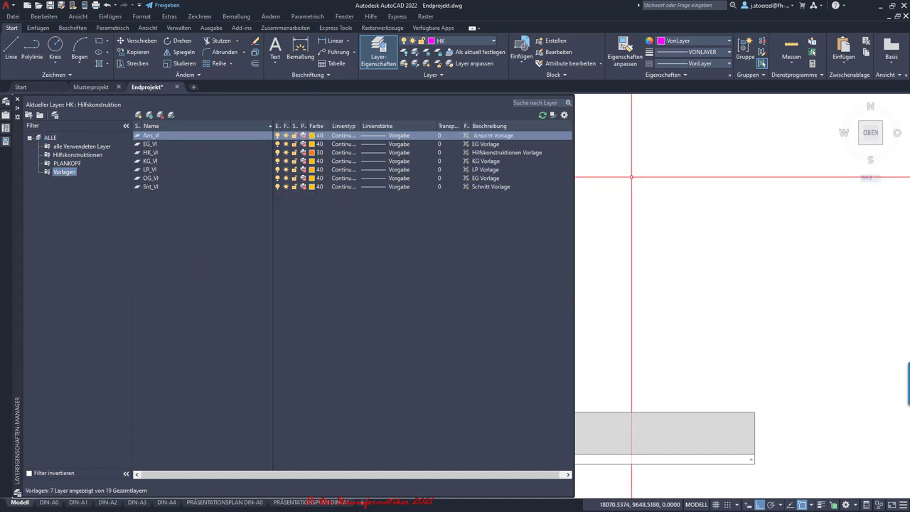
left_click(378, 54)
left_click(455, 41)
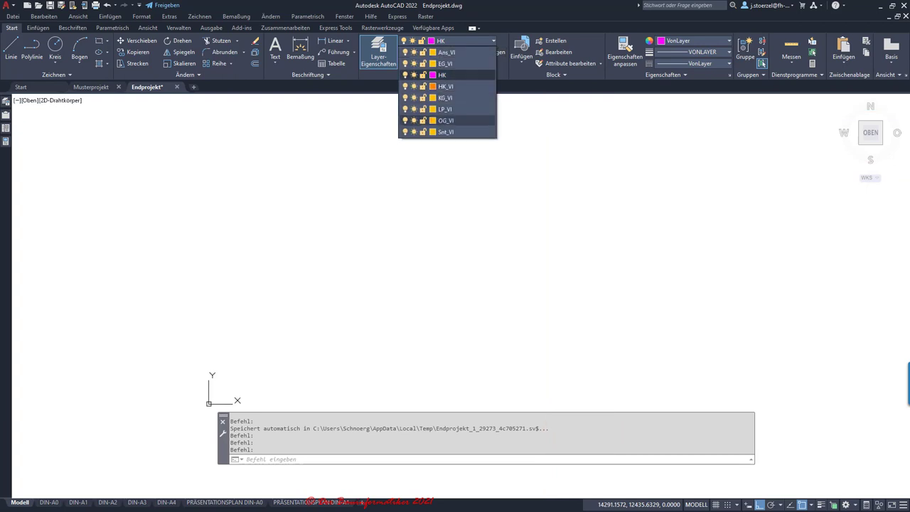
Step: Make OG_VI the current layer, zoom out, and switch to the Einfügen ribbon
left_click(448, 120)
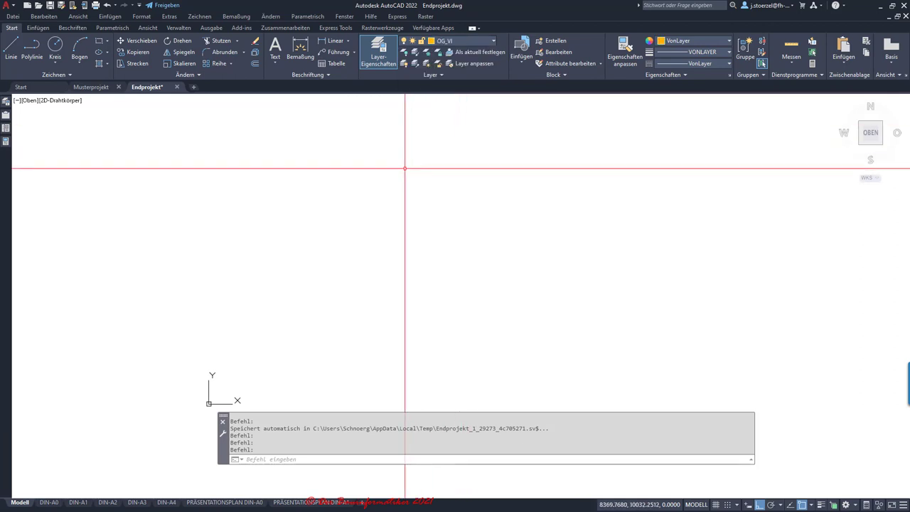
scroll(325, 162, "down", 2)
scroll(319, 167, "down", 1)
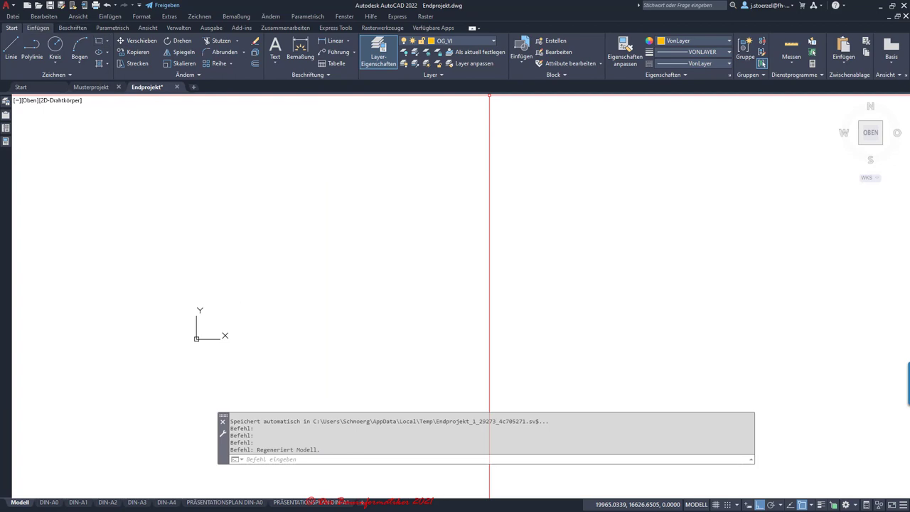
left_click(38, 28)
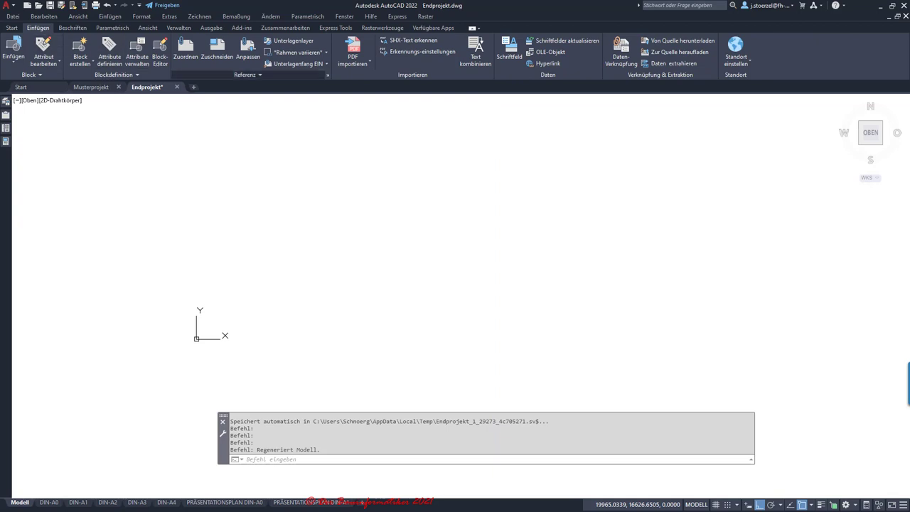
Step: Browse the Referenz panel and PDF import options, then open the Quick Access customisation list
left_click(248, 75)
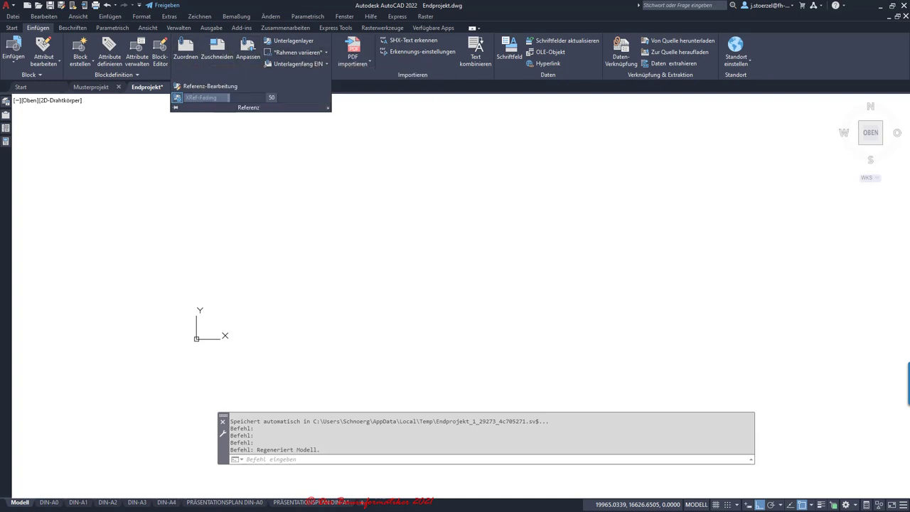
left_click(353, 63)
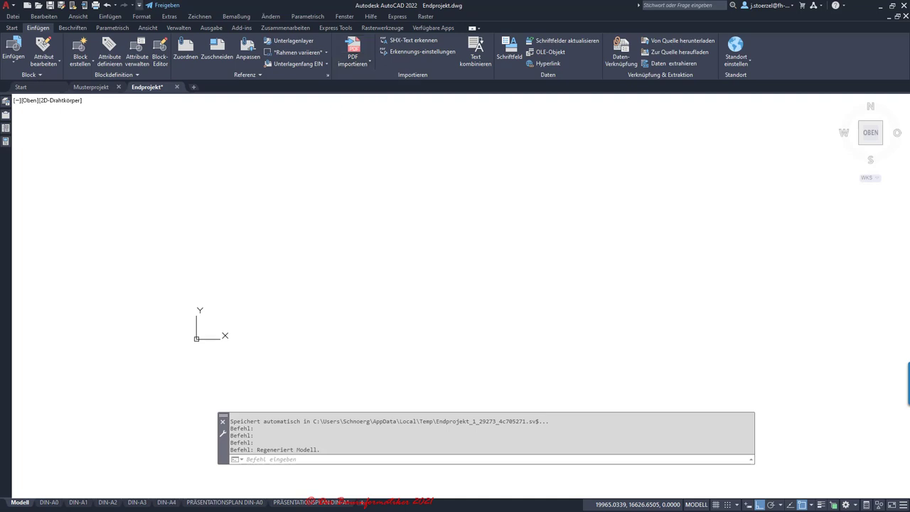
left_click(140, 5)
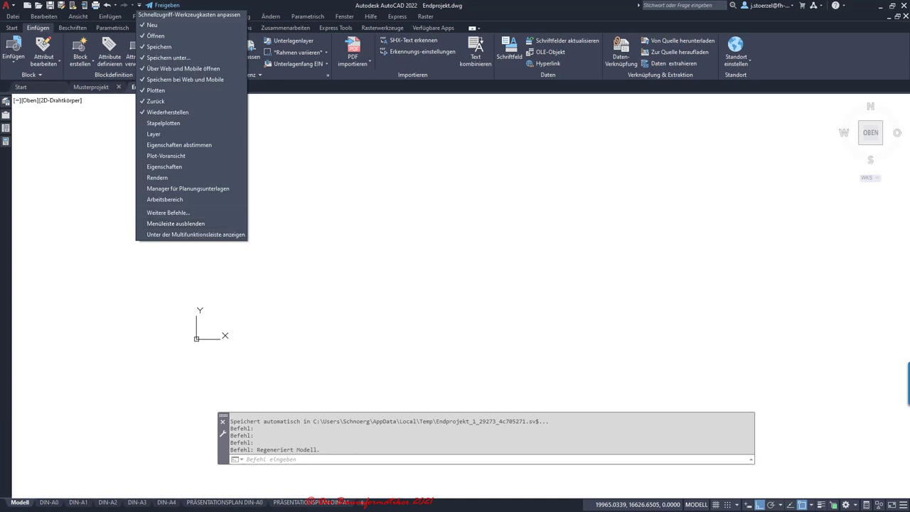
key("Escape")
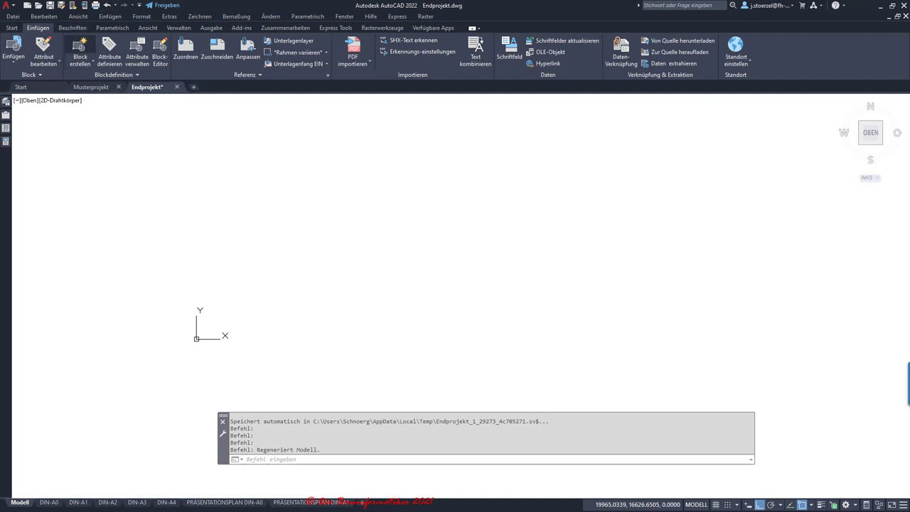
left_click(902, 504)
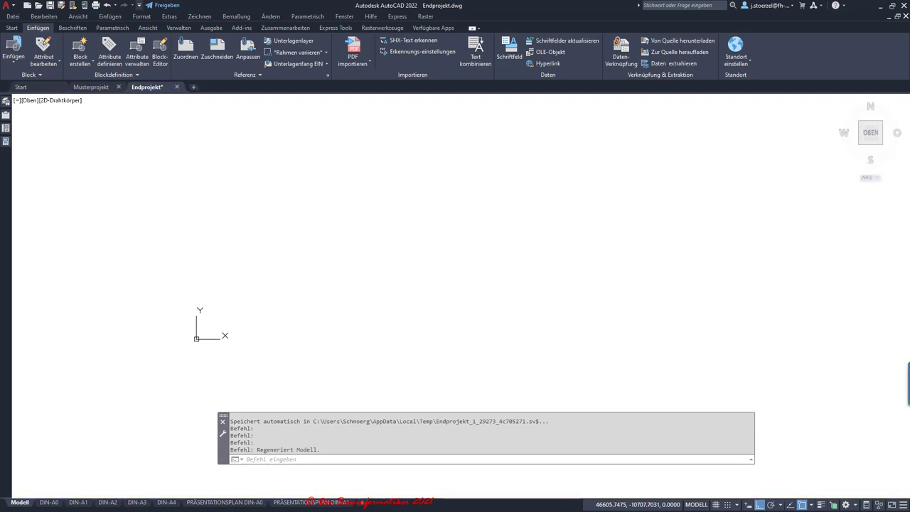
left_click(139, 5)
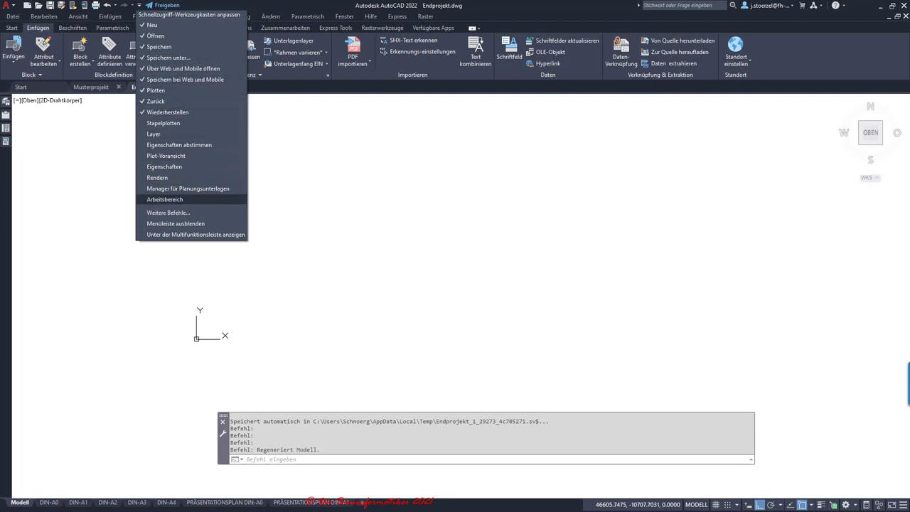
Step: Add the workspace switcher to Quick Access, browse the workspaces, then open the Einfügen menu
left_click(164, 199)
left_click(177, 5)
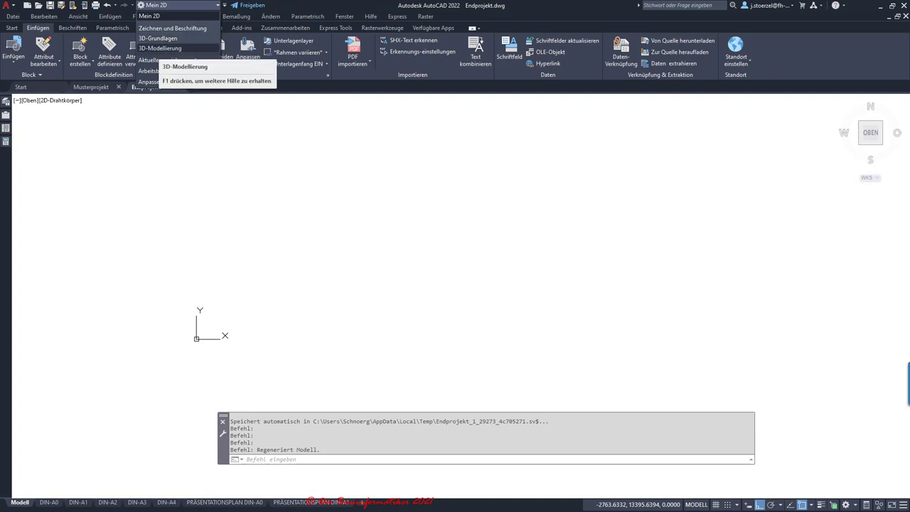
key("Escape")
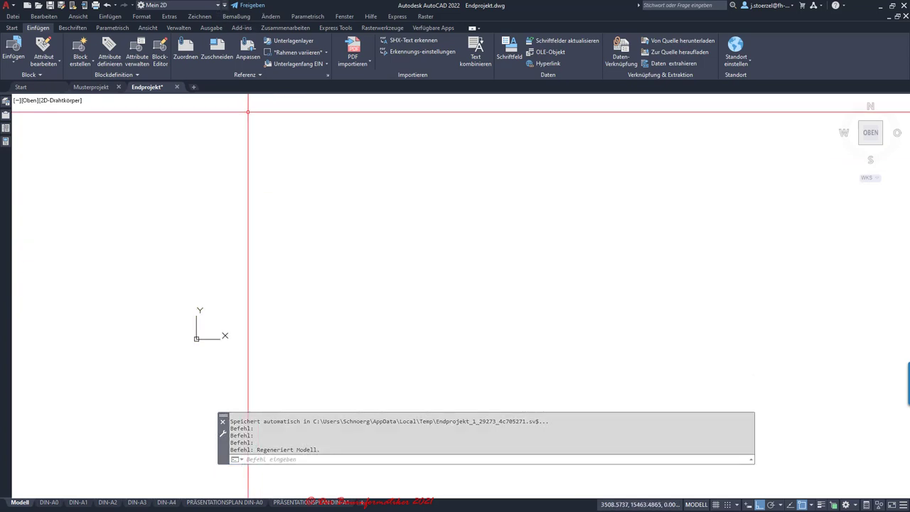
left_click(217, 5)
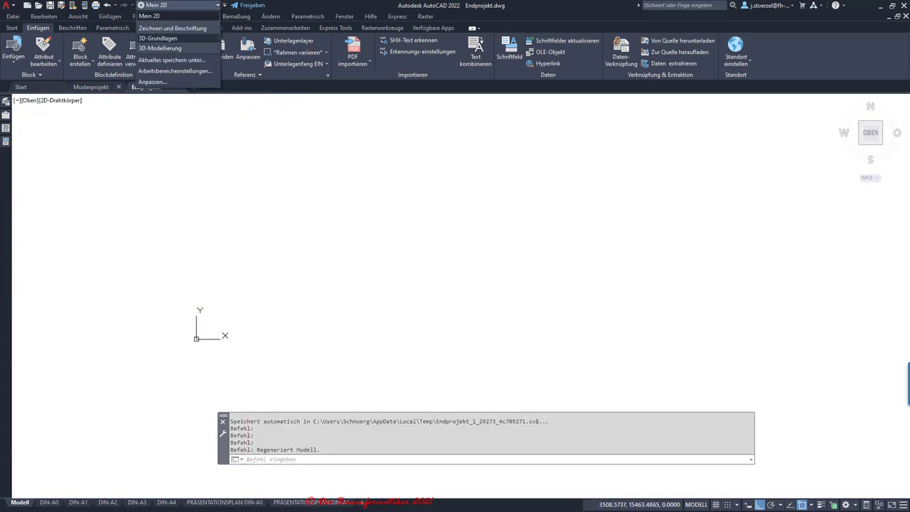
left_click(153, 16)
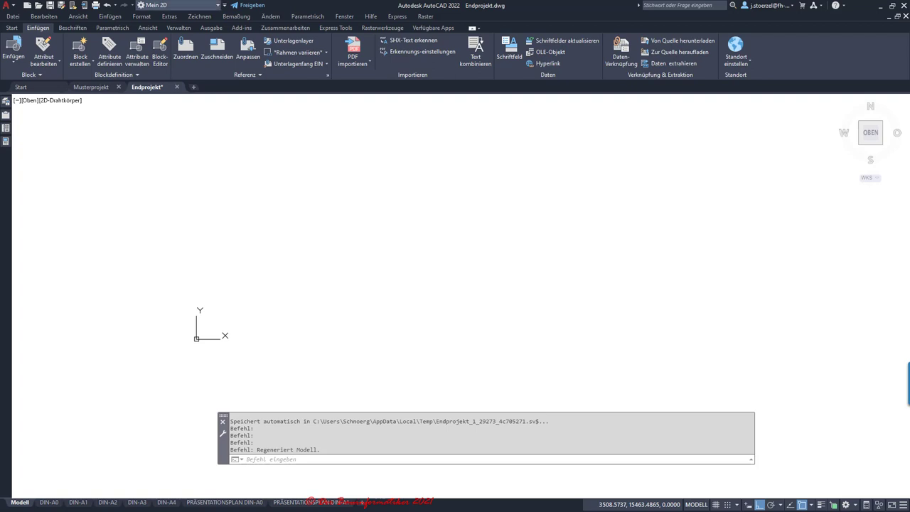
left_click(225, 5)
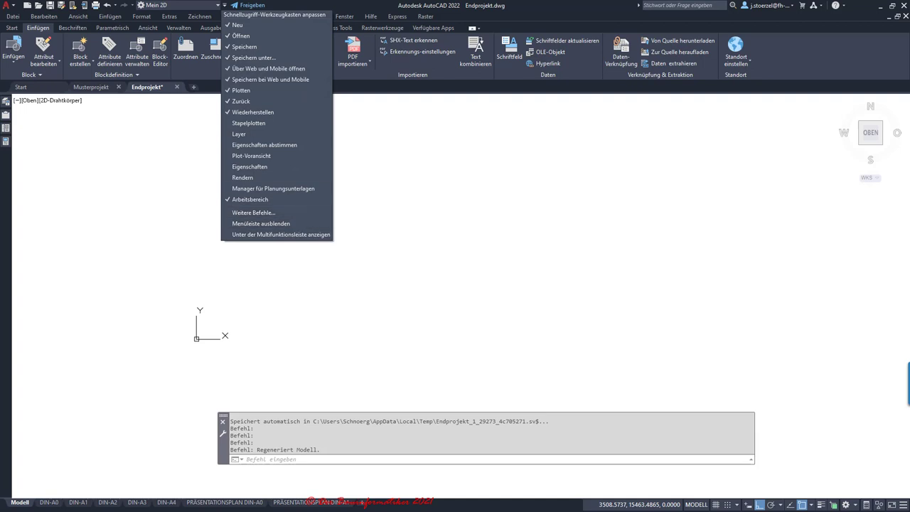
key("Escape")
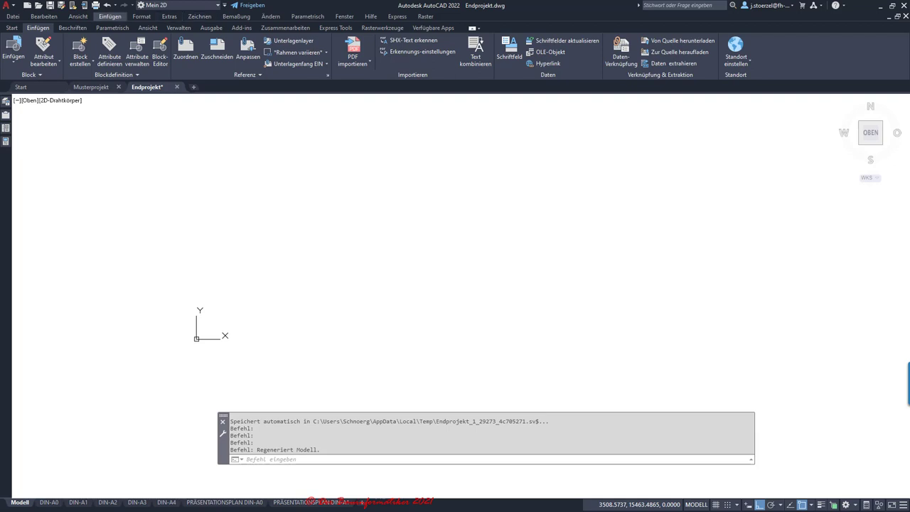
left_click(110, 17)
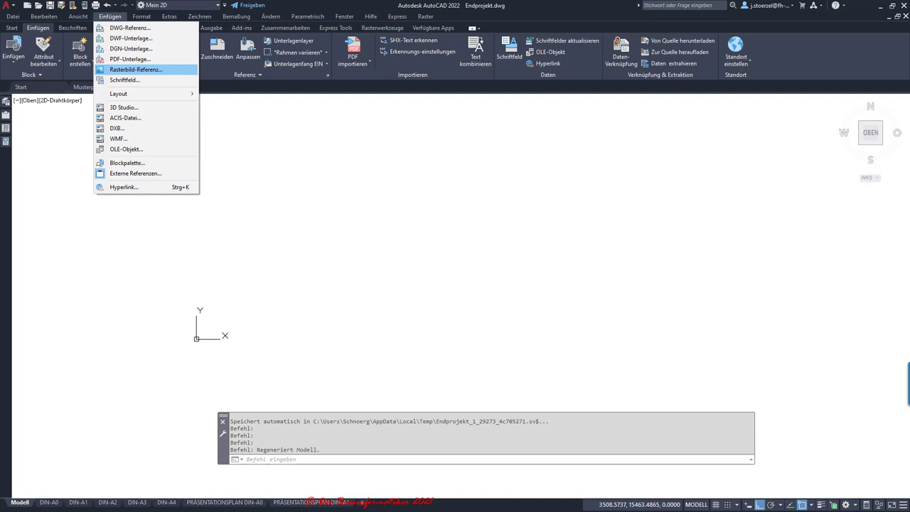
Step: Start a Rasterbild-Referenz attach and open Vorlage.png from the Projekt folder
left_click(135, 69)
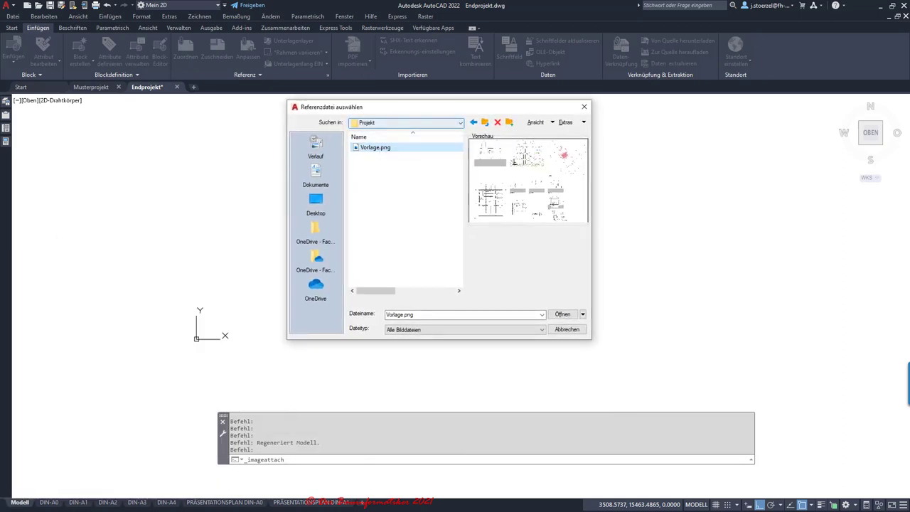
left_click(374, 147)
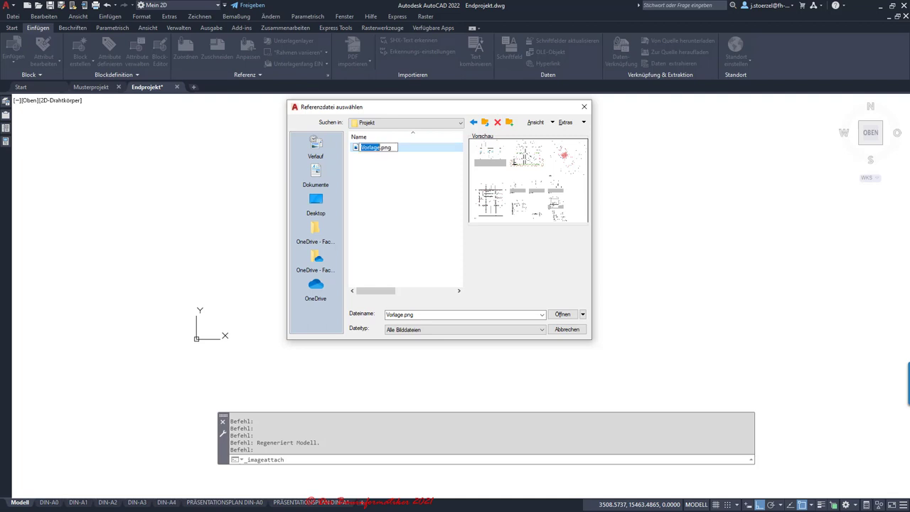
key("Escape")
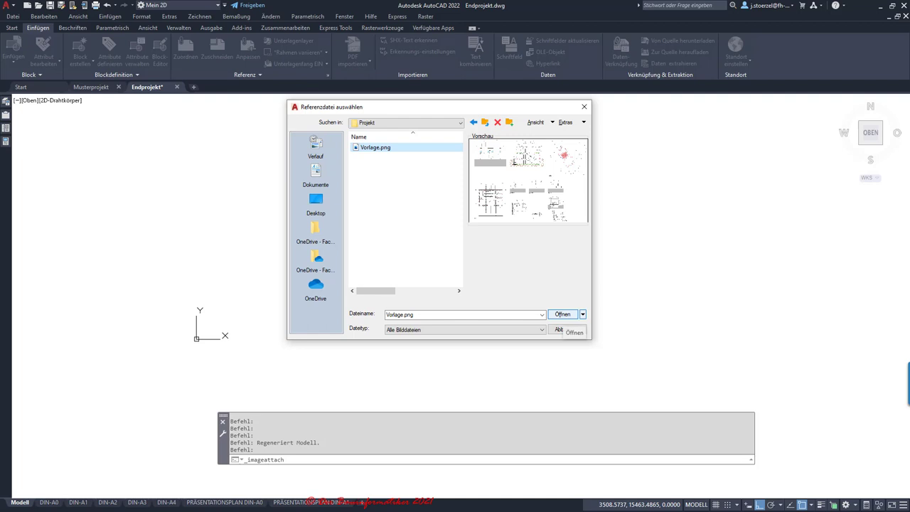
left_click(466, 330)
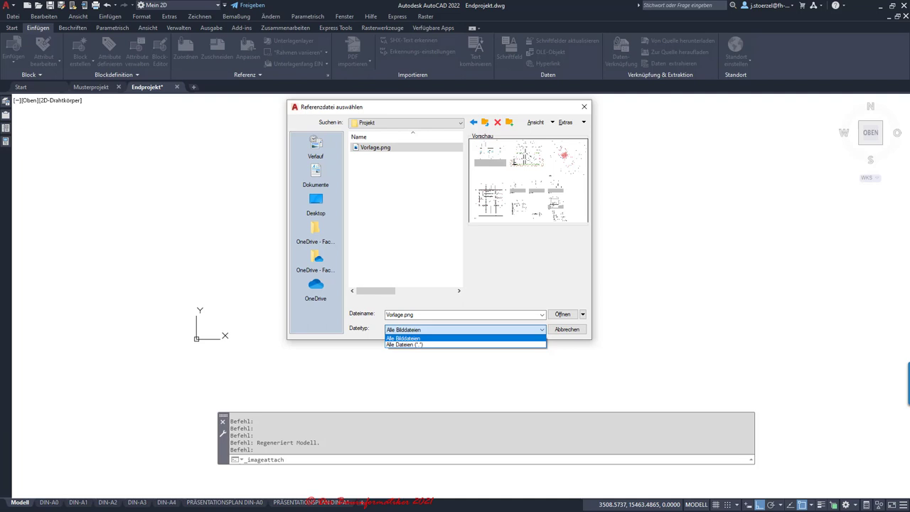
key("Return")
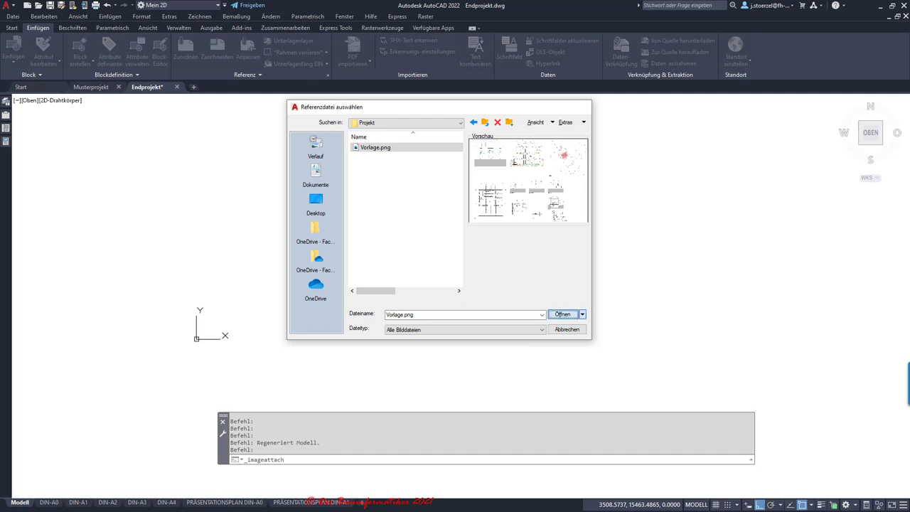
key("Return")
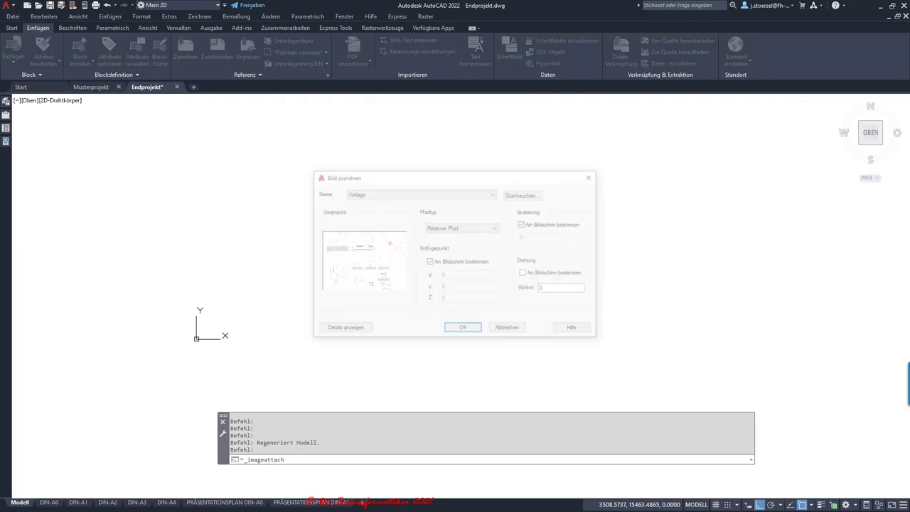
Step: Set the Vorlage image's path type to Relativer Pfad after briefly trying the full path
left_click_drag(341, 176, 263, 146)
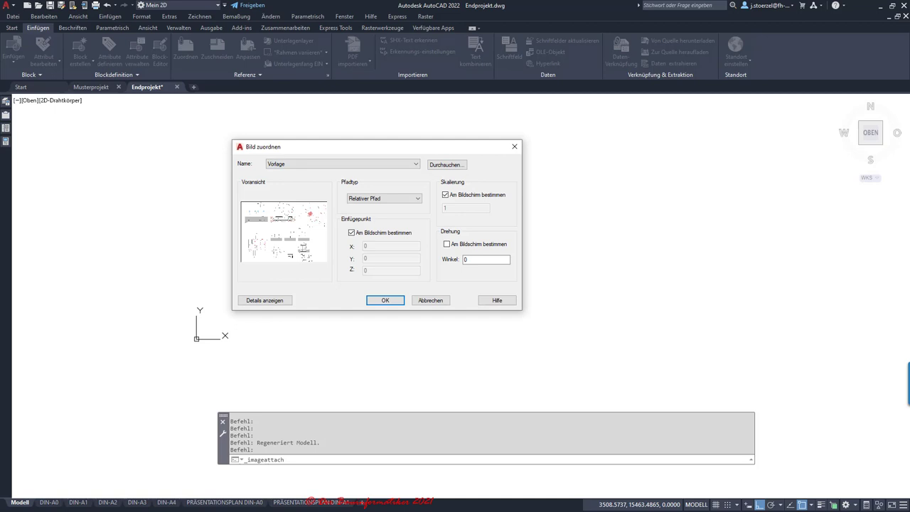
left_click(384, 198)
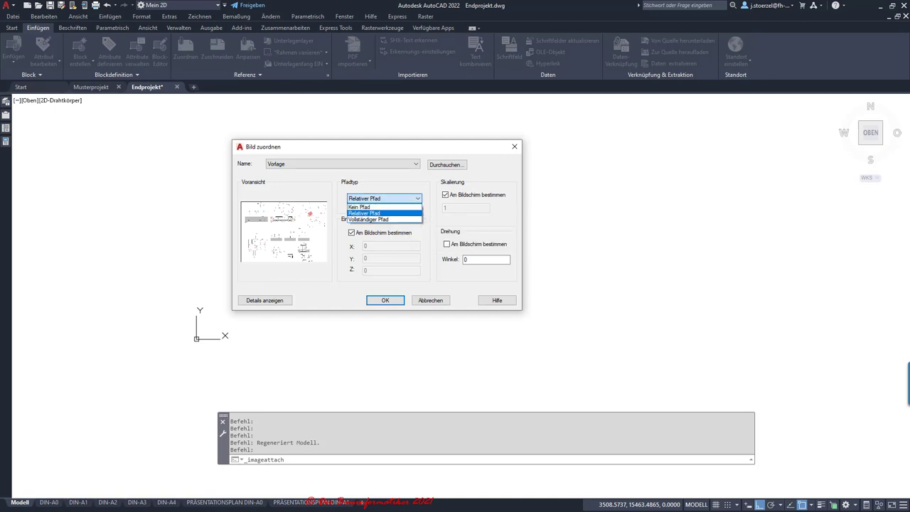
left_click(384, 212)
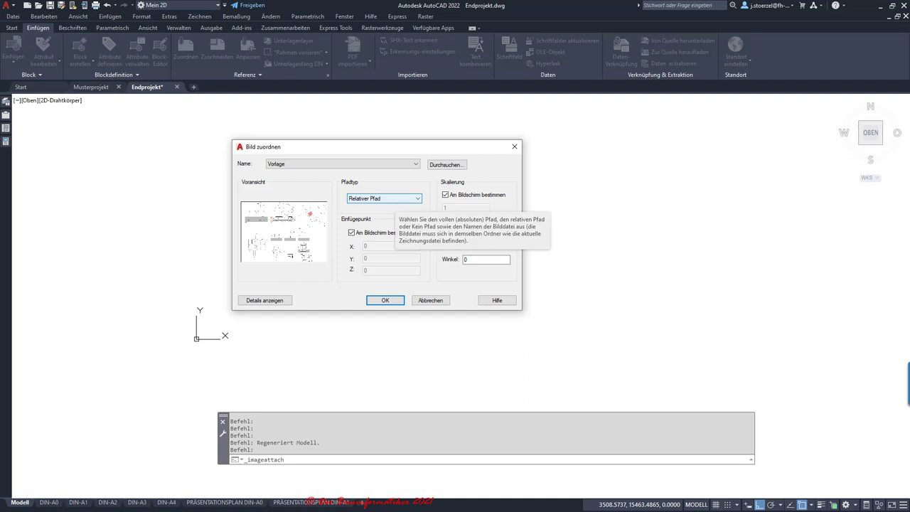
left_click(388, 198)
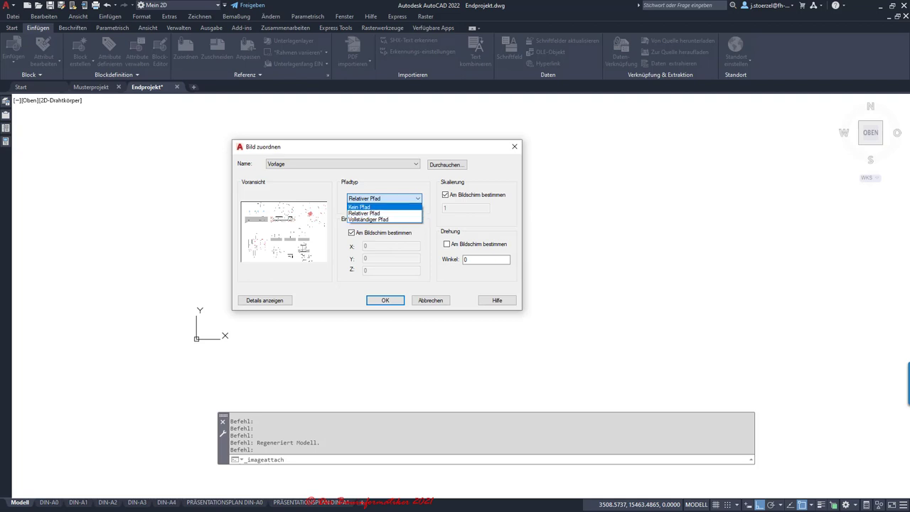
left_click(368, 219)
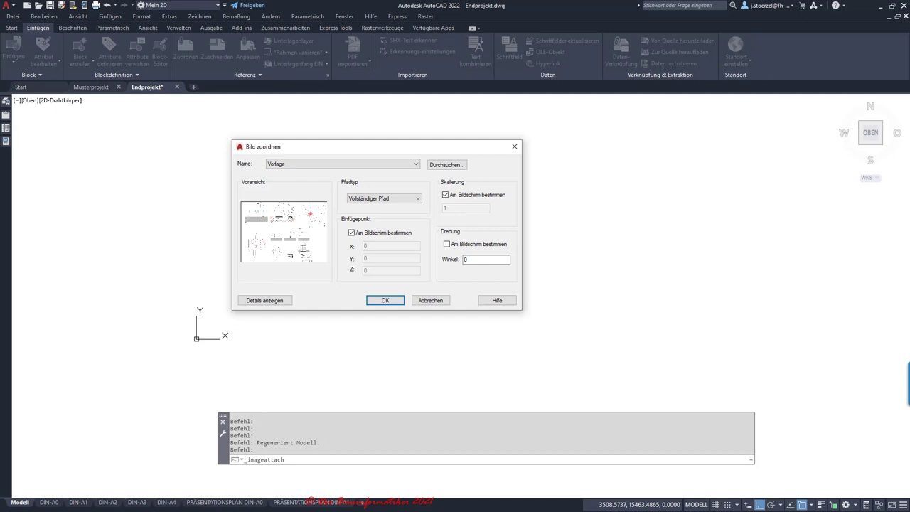
left_click(384, 198)
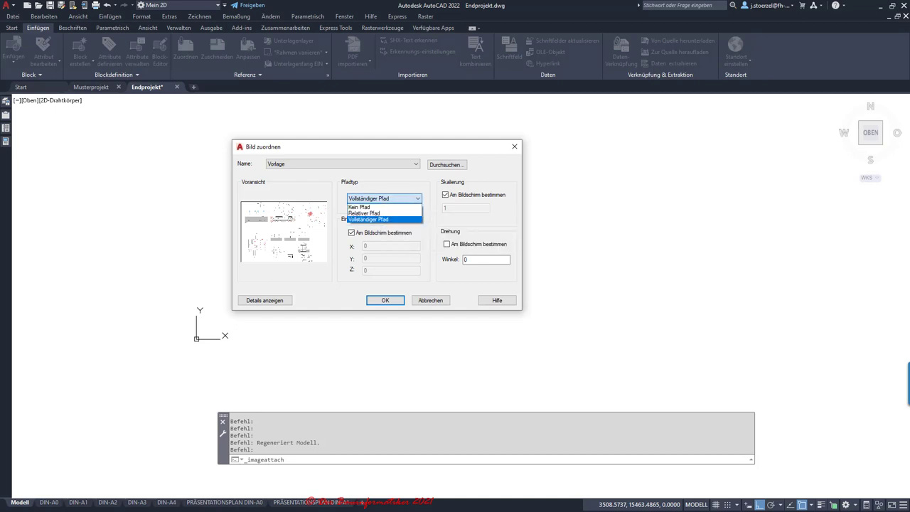
left_click(364, 213)
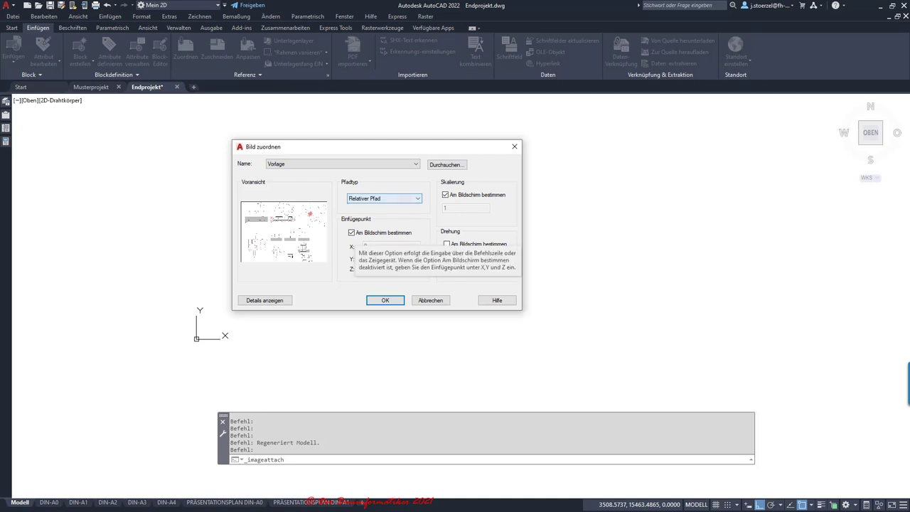
Step: Enter insertion point 0,0,0 and scale 100 directly instead of on screen, and show the details
left_click(351, 232)
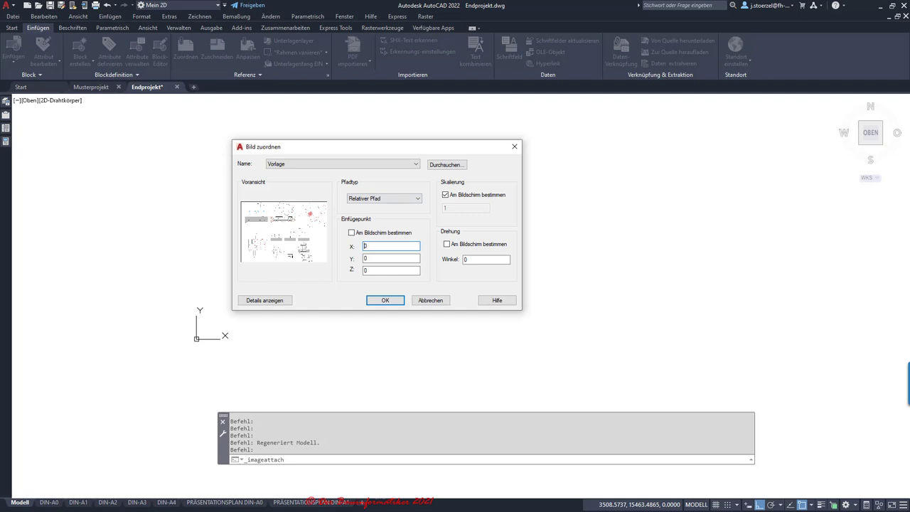
left_click(445, 194)
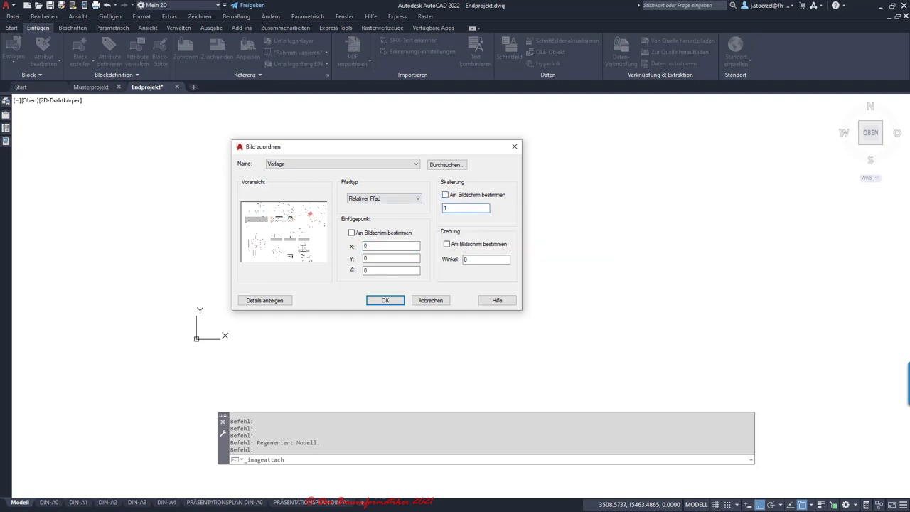
type("00")
left_click(264, 299)
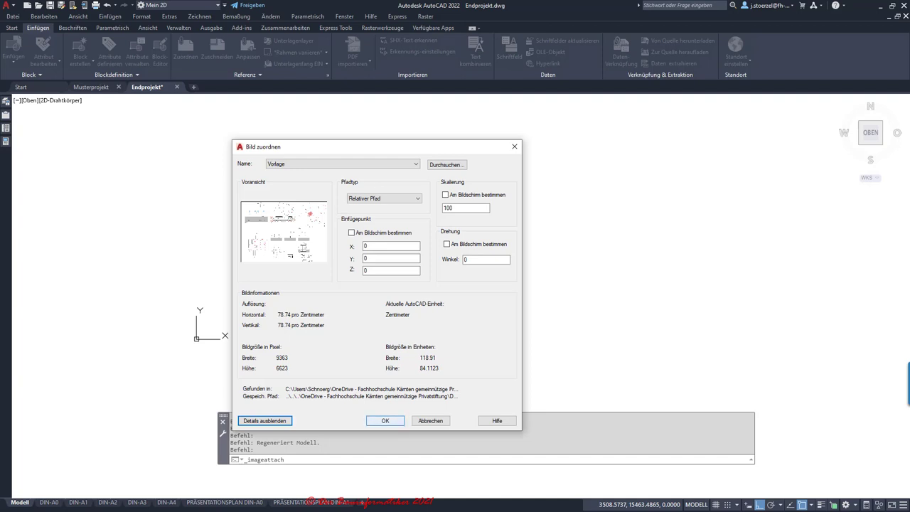
Step: Attach Vorlage.png at the origin and zoom in to check the plan
left_click(385, 420)
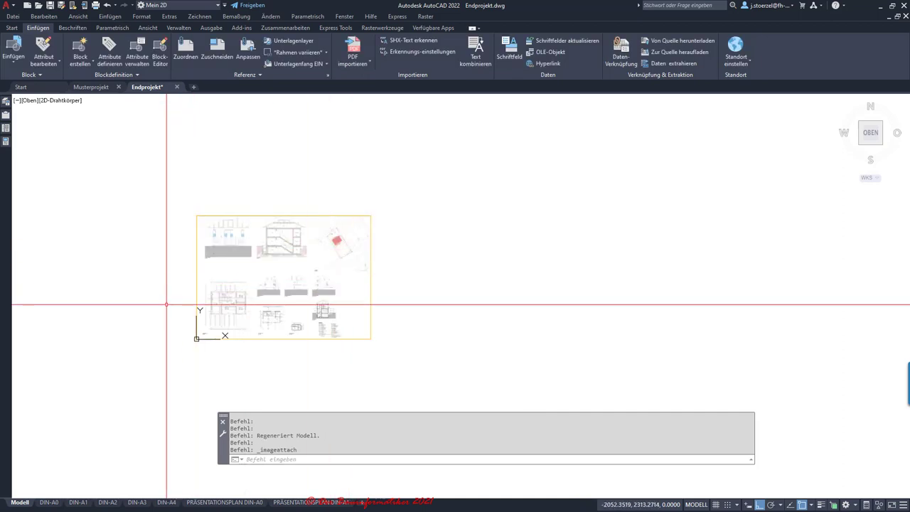
scroll(171, 302, "up", 2)
scroll(186, 300, "up", 2)
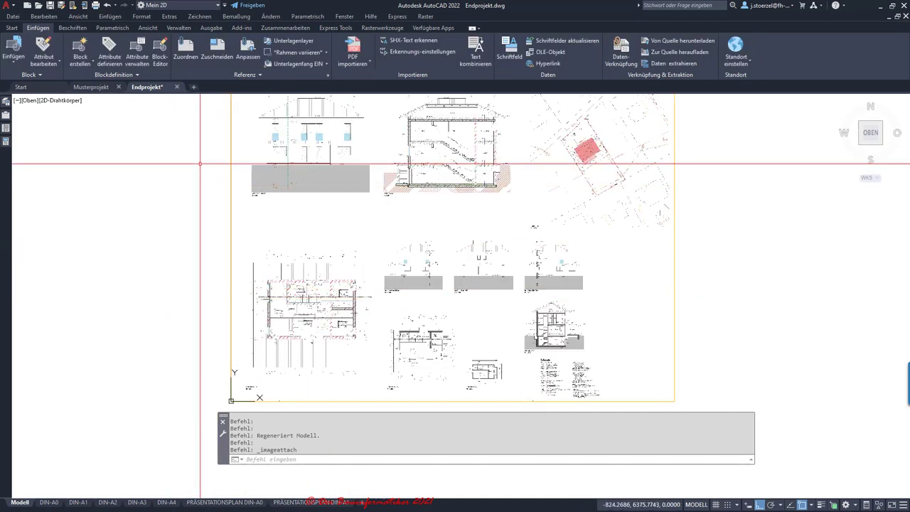
scroll(195, 166, "down", 2)
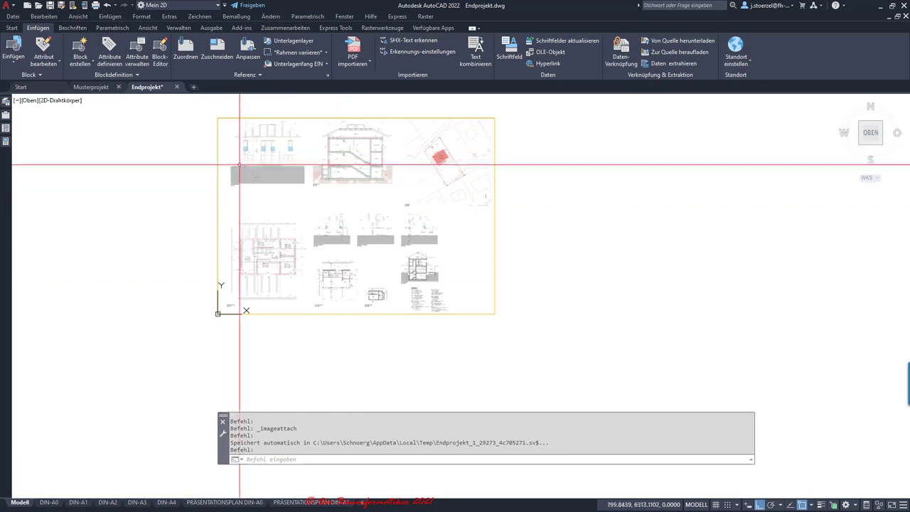
Step: Bring up the Externe Referenzen palette listing Endprojekt and Vorlage
scroll(231, 160, "up", 4)
scroll(209, 124, "up", 2)
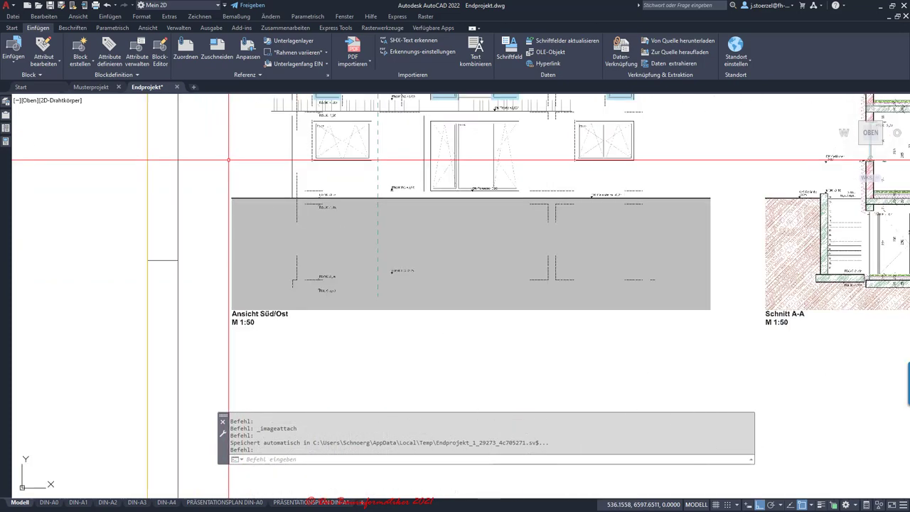
scroll(263, 227, "down", 2)
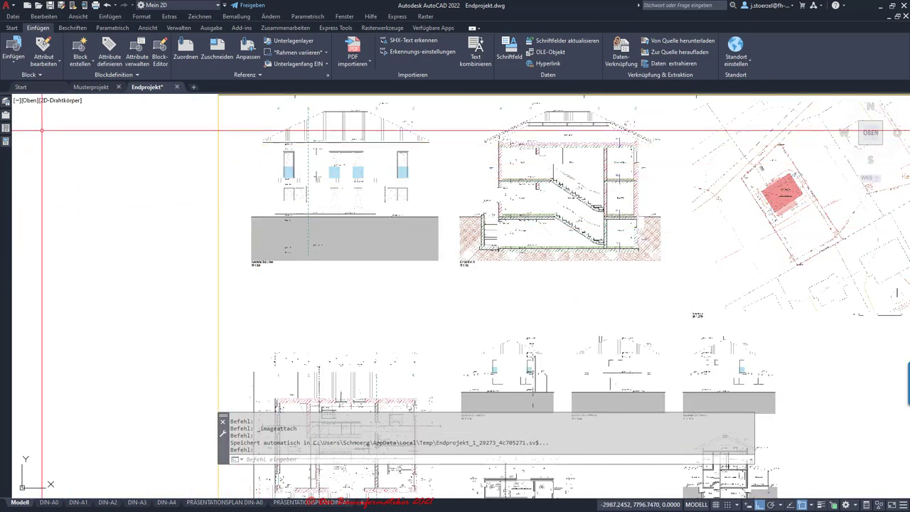
double_click(218, 142)
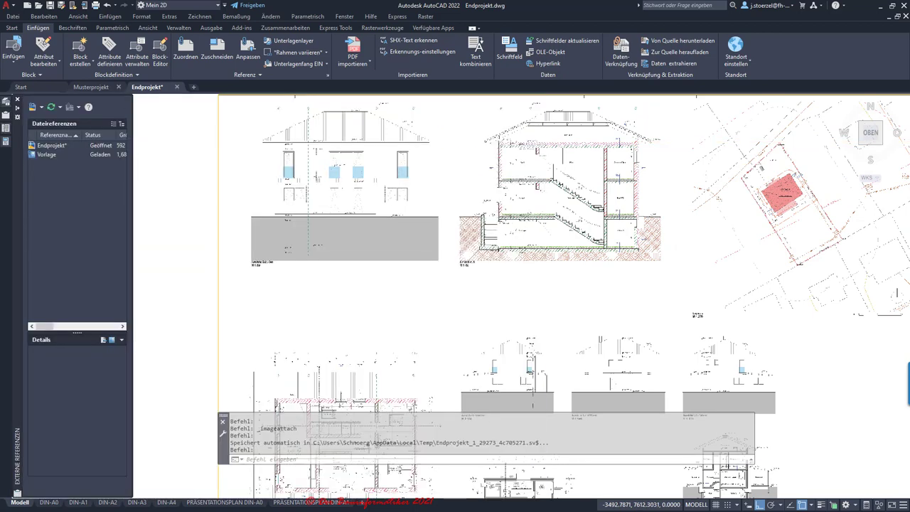
mouse_move(17, 454)
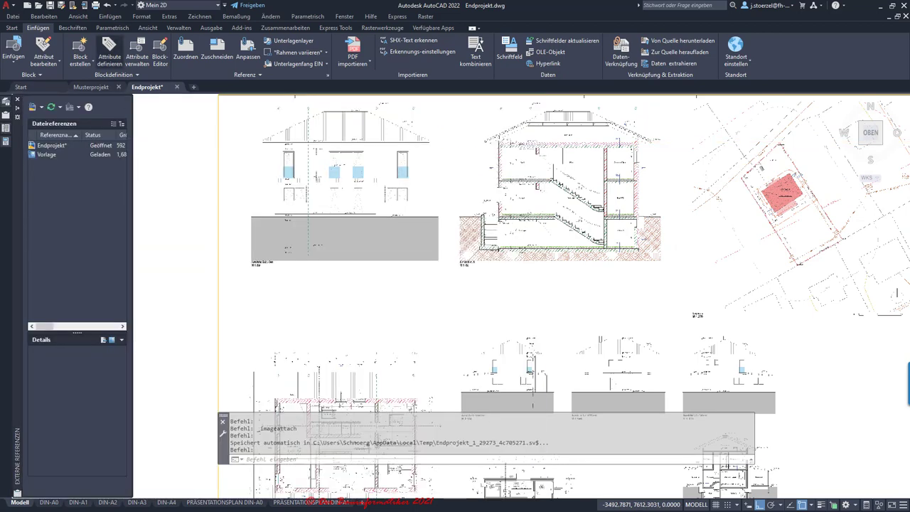
Step: From the Ansicht ribbon, show Vorlage's details (1.68 MB PNG, 118.91 x 84.11 cm) and its Pfadtyp ändern options
left_click(148, 28)
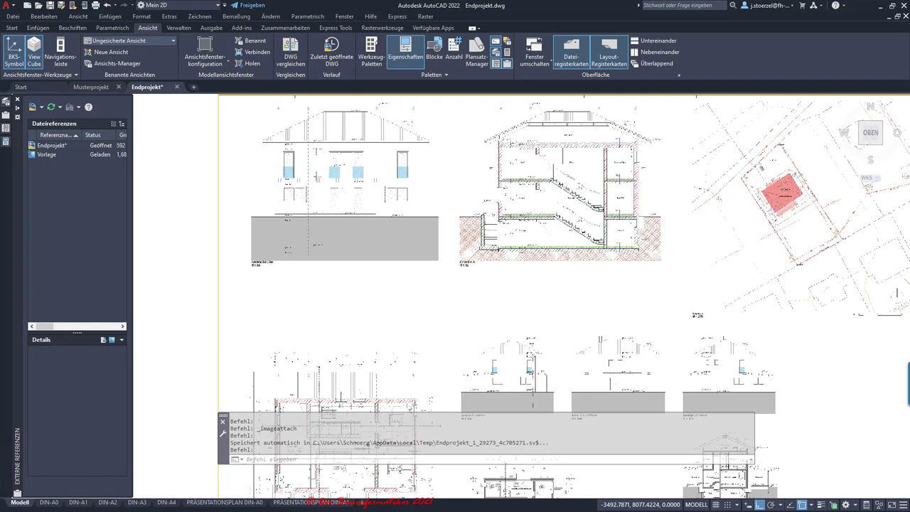
left_click(46, 154)
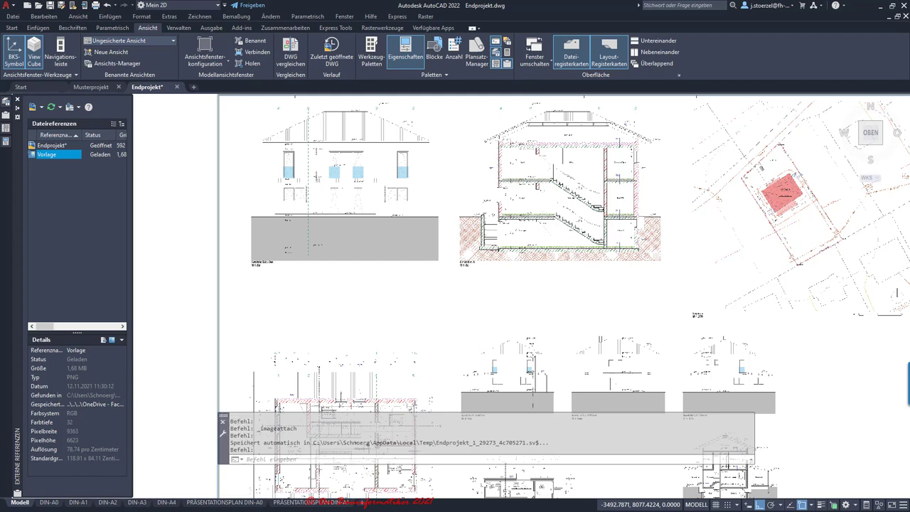
right_click(51, 154)
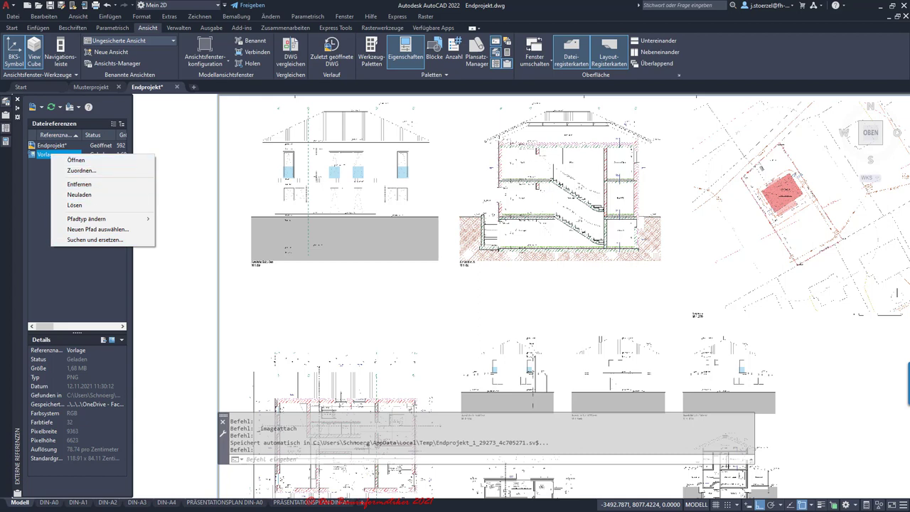
Step: Dismiss the External References menu and zoom and pan to review the whole attached plan-sheet image
key("Escape")
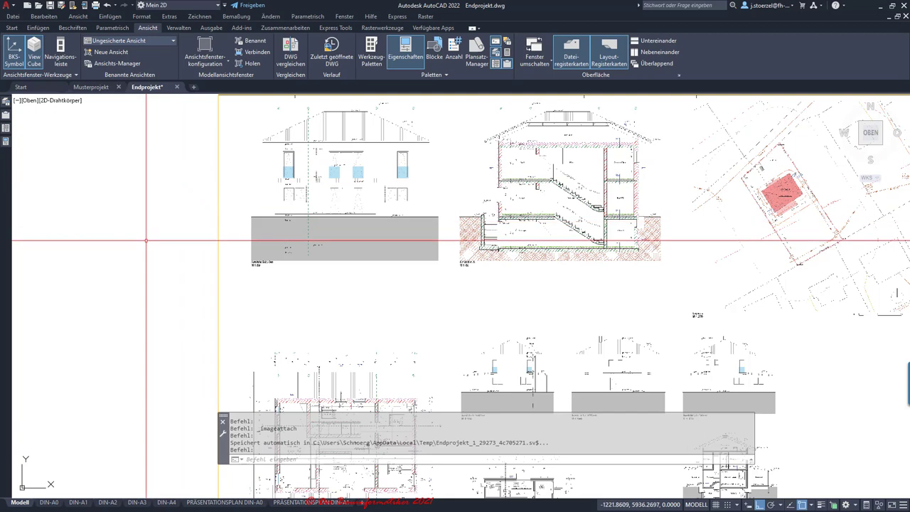
scroll(146, 221, "down", 4)
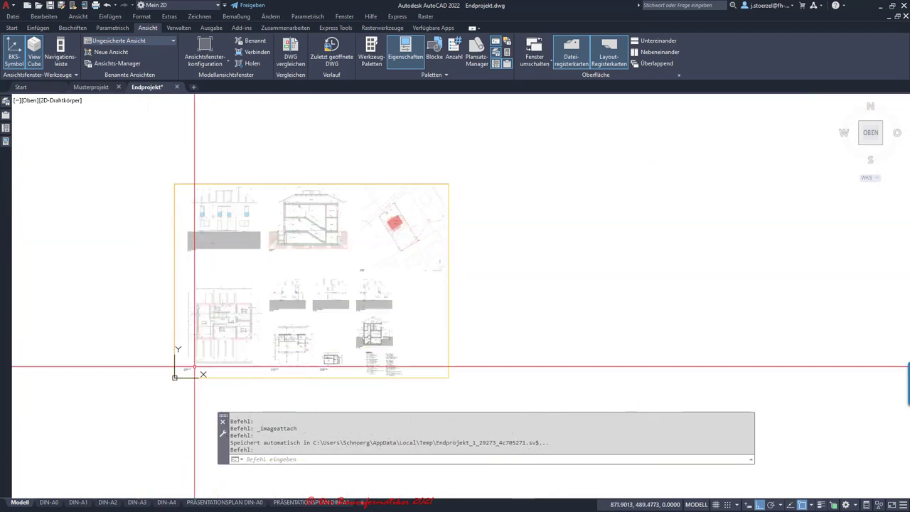
scroll(193, 369, "up", 4)
scroll(201, 260, "down", 2)
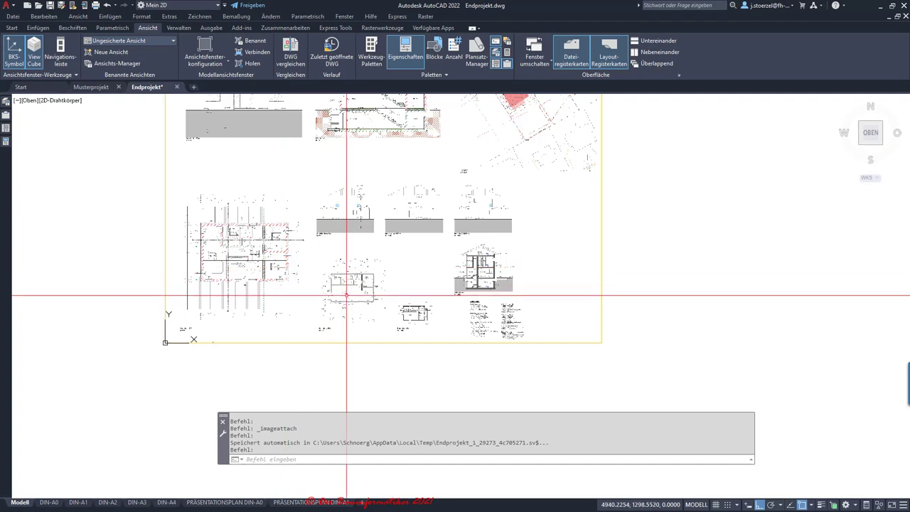
scroll(361, 340, "down", 4)
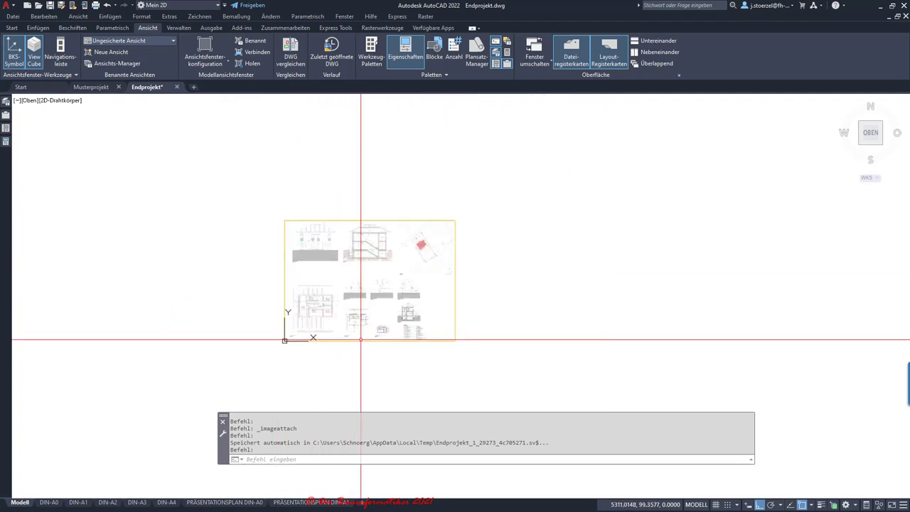
scroll(331, 334, "up", 2)
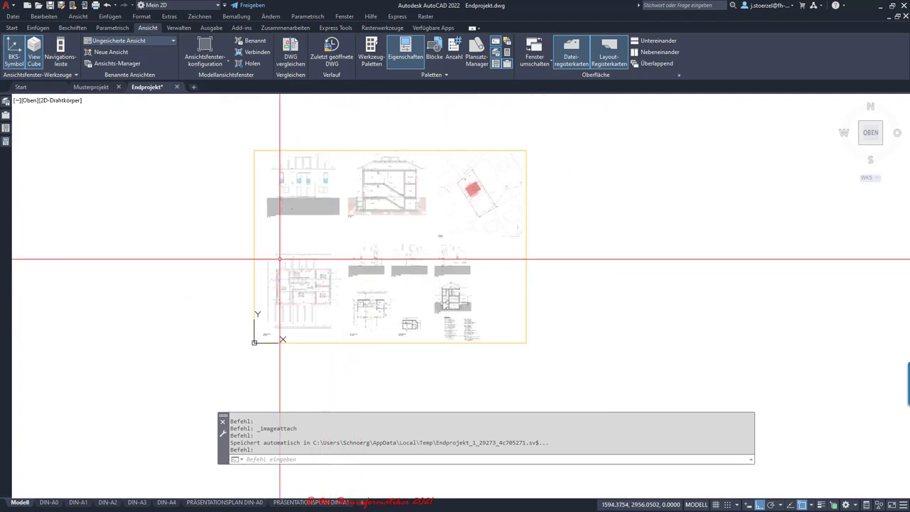
scroll(256, 213, "up", 3)
scroll(213, 217, "up", 4)
scroll(209, 222, "down", 5)
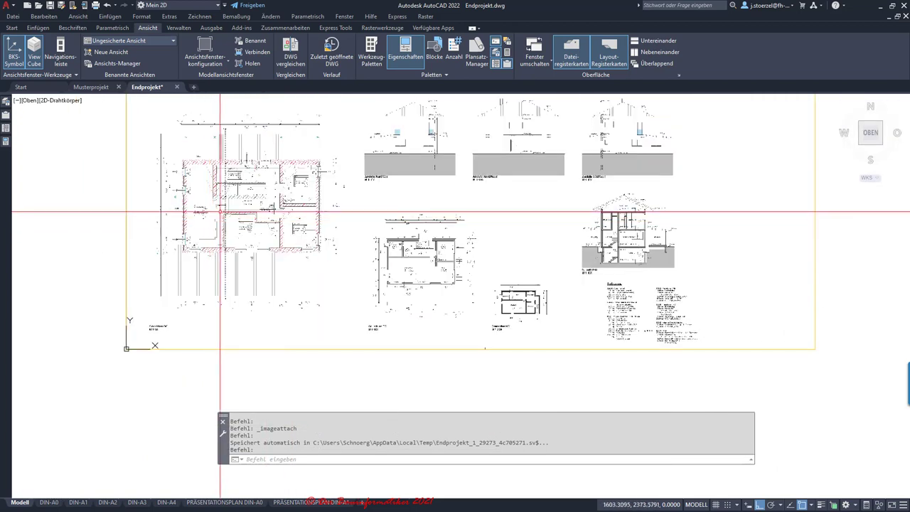
middle_click_drag(211, 168, 207, 222)
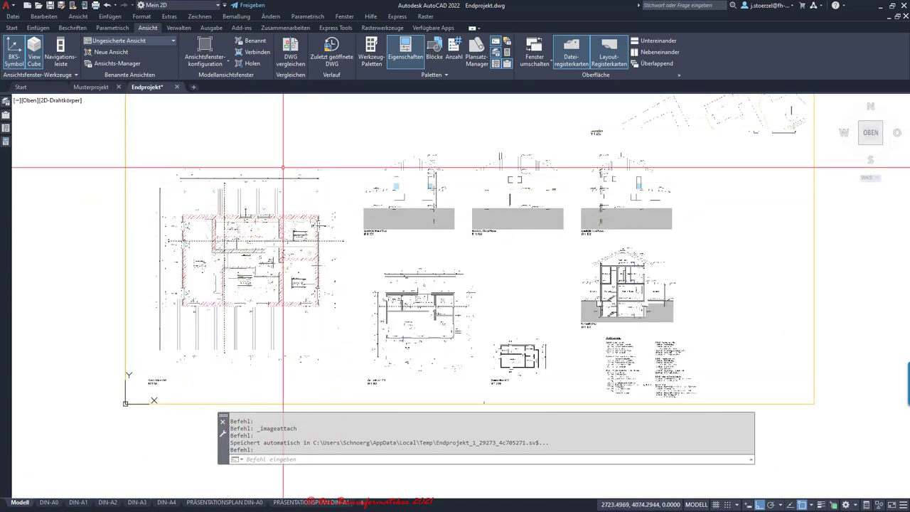
scroll(295, 274, "down", 2)
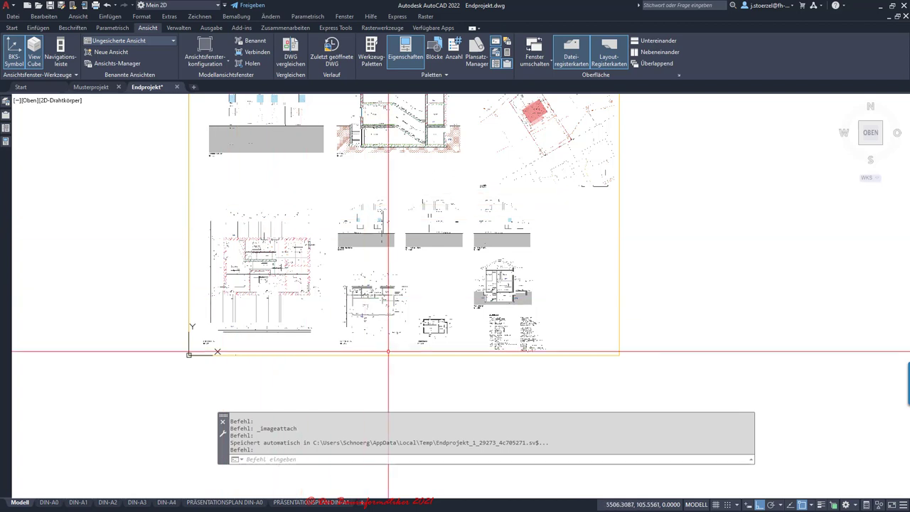
scroll(311, 297, "down", 2)
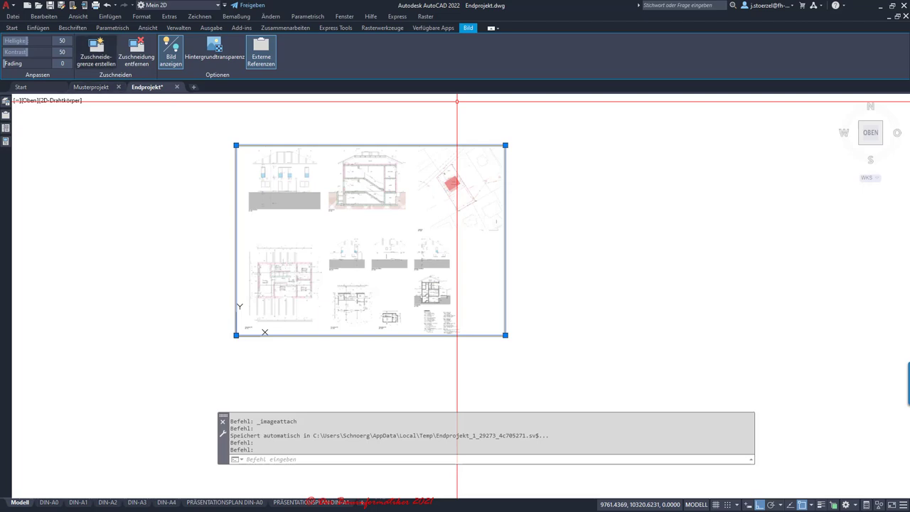
Step: With object snap and ortho off, draw an image clip rectangle around the lower-left Grundriss OG plan
left_click(96, 50)
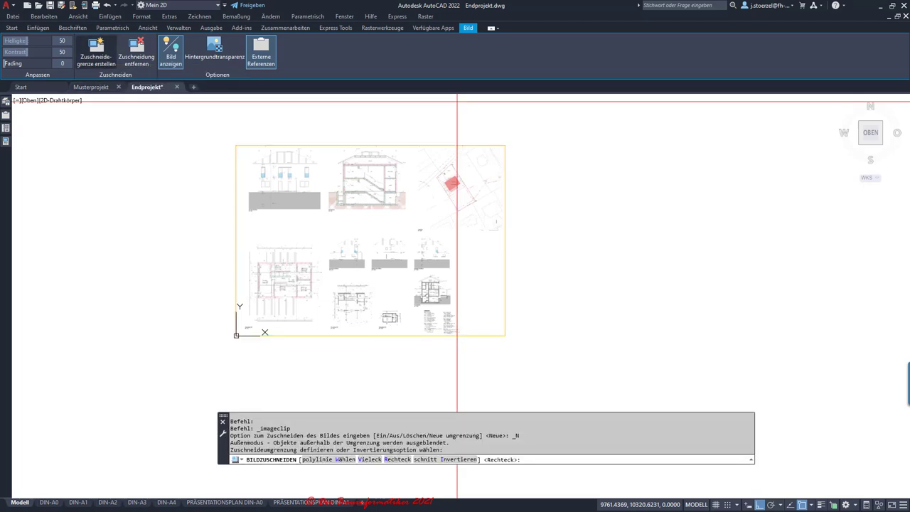
scroll(277, 284, "up", 4)
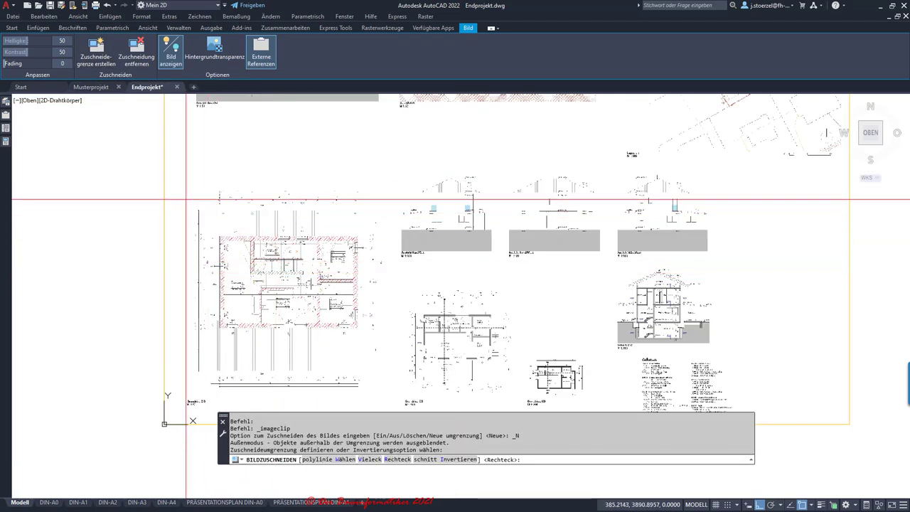
scroll(186, 200, "up", 2)
scroll(186, 200, "down", 2)
left_click(341, 100)
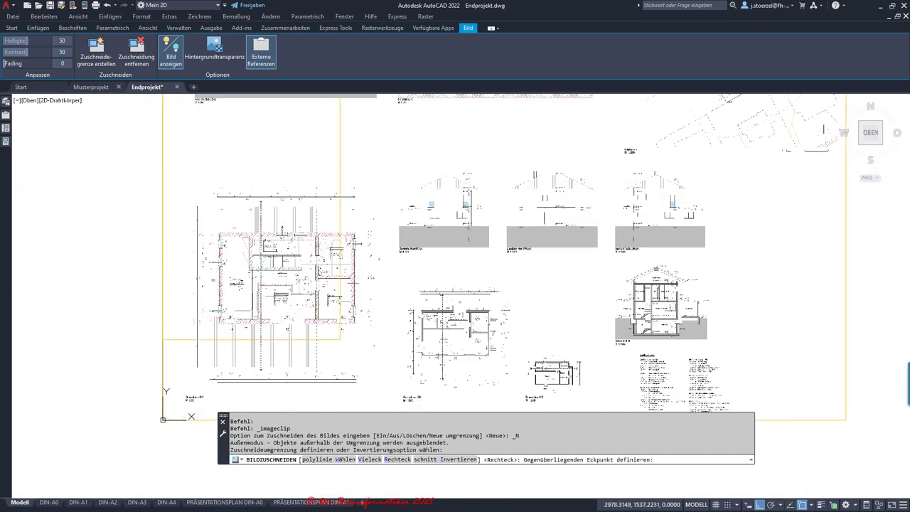
scroll(363, 333, "down", 2)
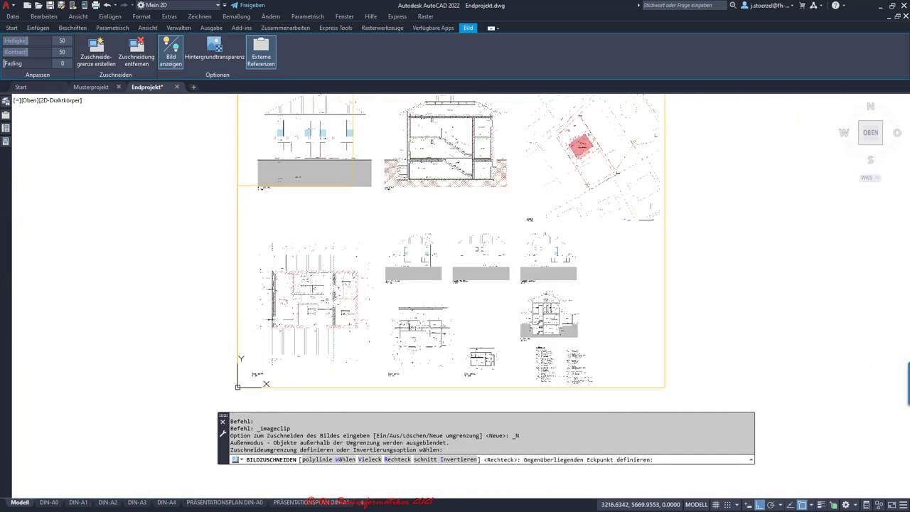
key("Escape")
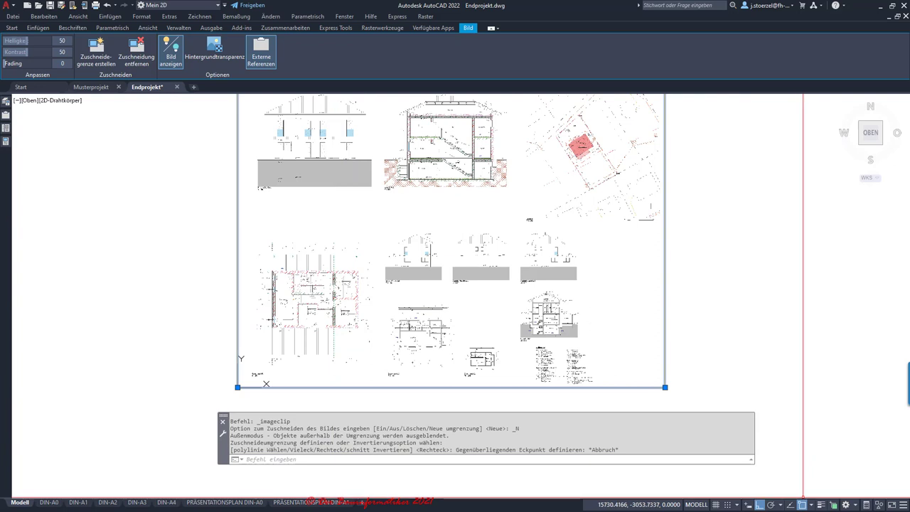
key("F3")
key("F8")
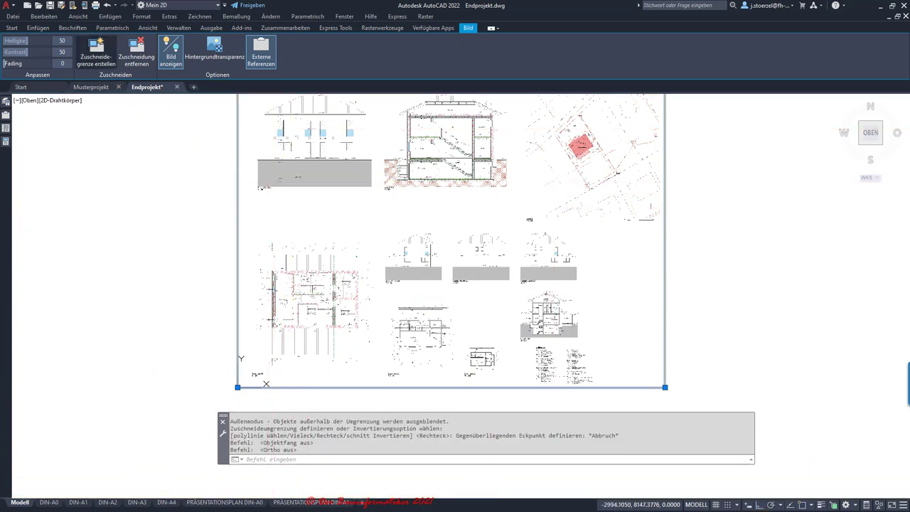
left_click(96, 53)
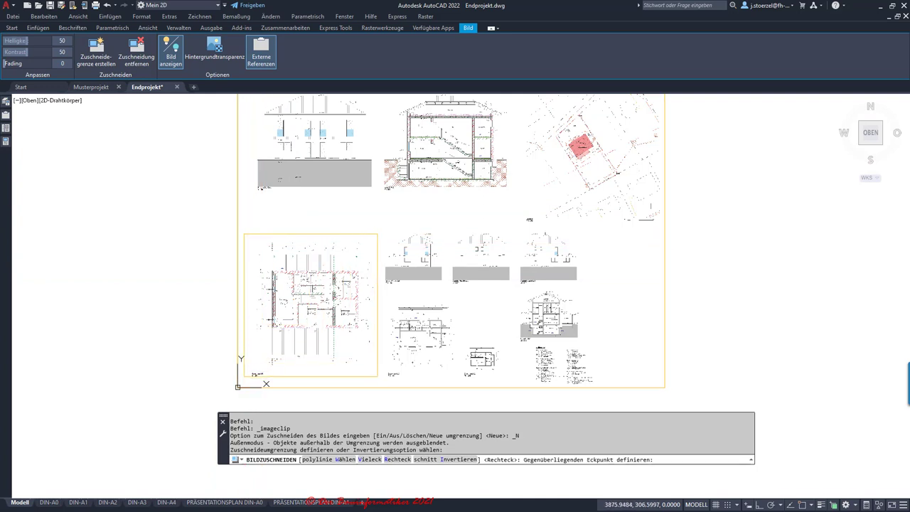
left_click(377, 379)
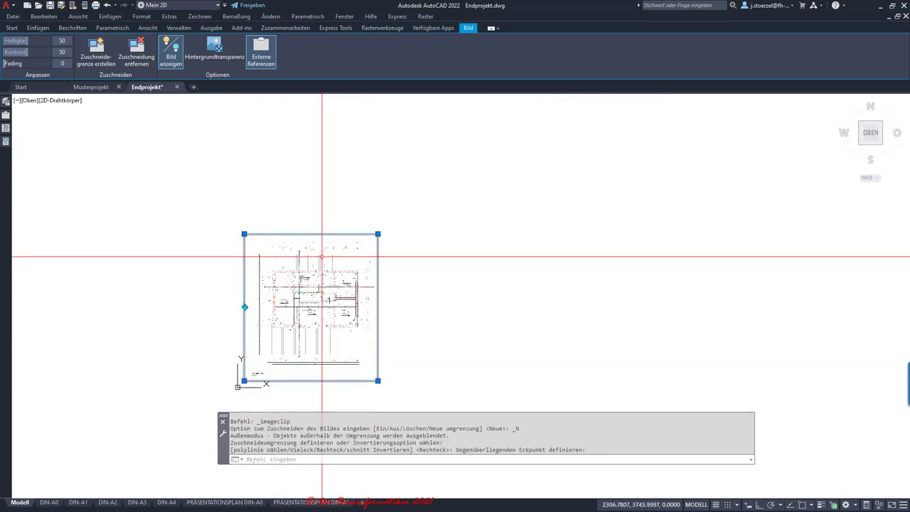
Step: Set the image contrast to 30 and brightness to 26
scroll(332, 292, "up", 5)
scroll(332, 291, "down", 3)
scroll(185, 153, "up", 3)
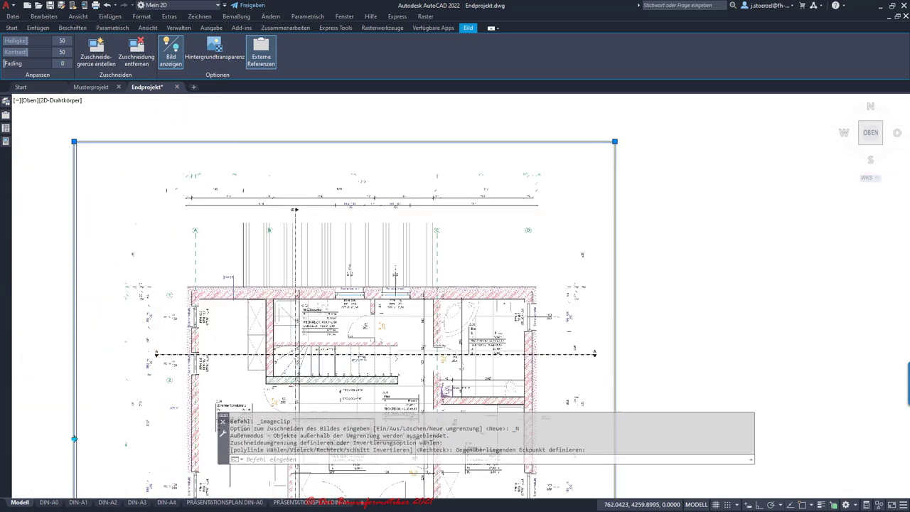
scroll(192, 153, "up", 3)
scroll(192, 153, "down", 3)
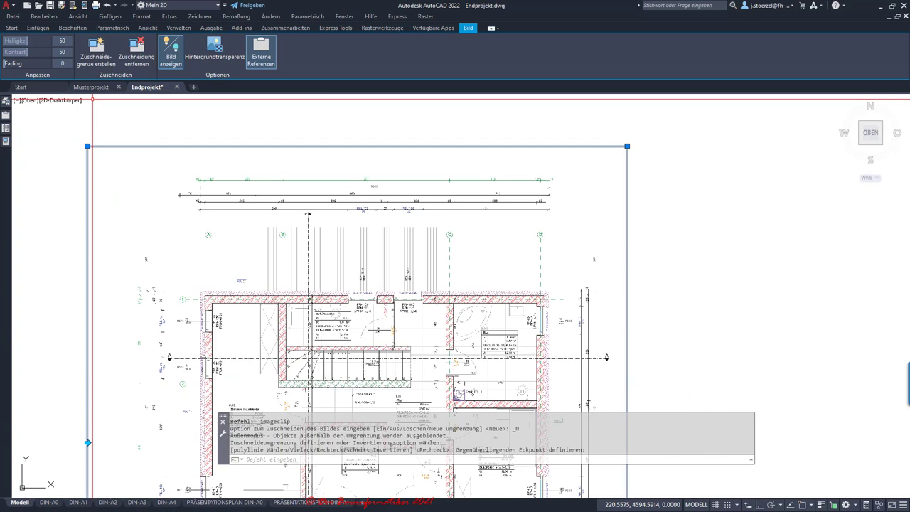
left_click_drag(44, 52, 51, 52)
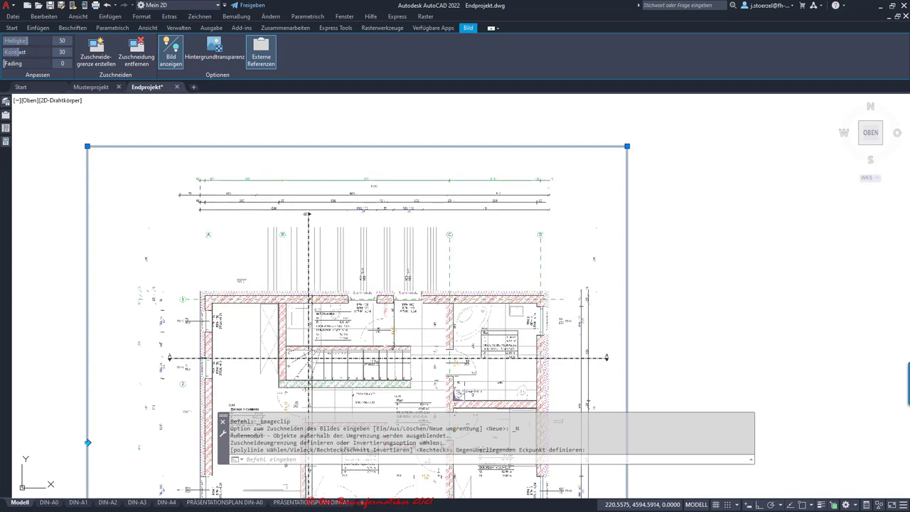
mouse_move(34, 41)
left_mouse_down()
mouse_move(60, 40)
mouse_move(19, 41)
left_mouse_up()
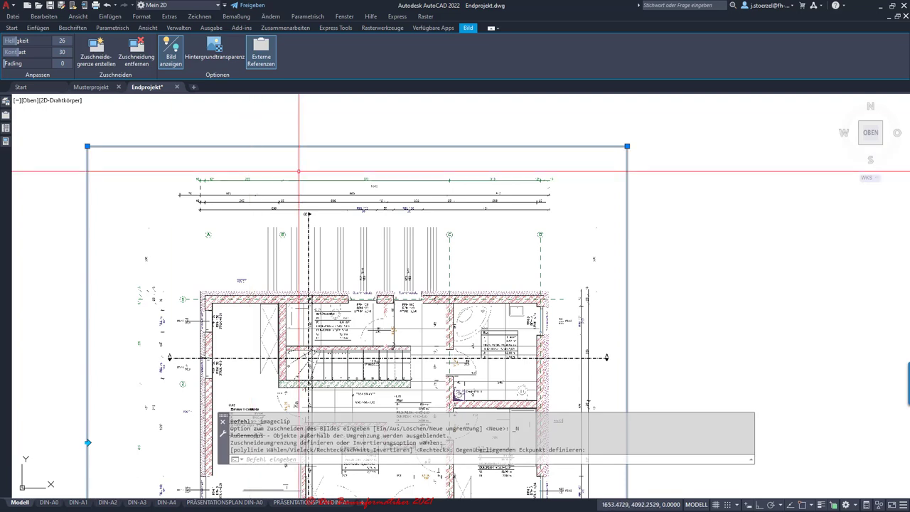
scroll(336, 242, "down", 4)
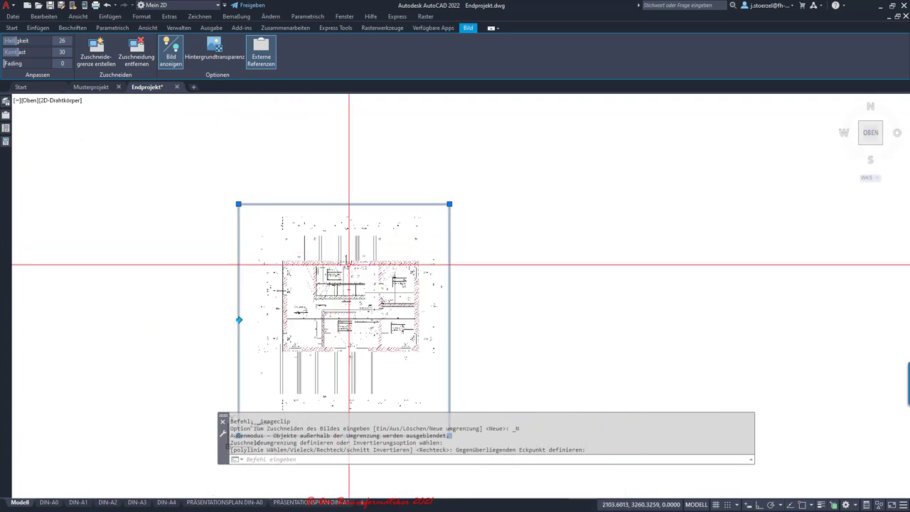
middle_click_drag(360, 319, 303, 188)
key("Escape")
key("Escape")
Step: Zoom in on the left end of the dimension chains below the floor plan and return to the Start ribbon
scroll(251, 291, "up", 4)
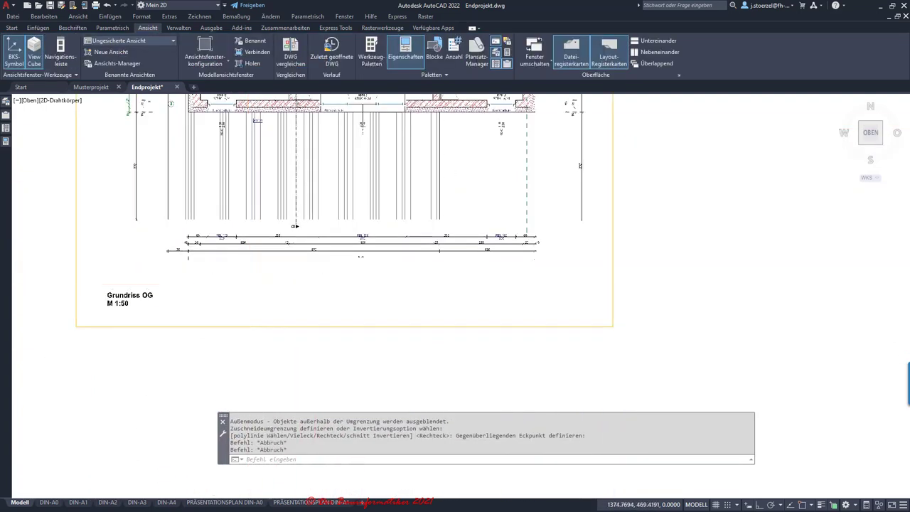
scroll(199, 283, "up", 2)
scroll(318, 297, "down", 3)
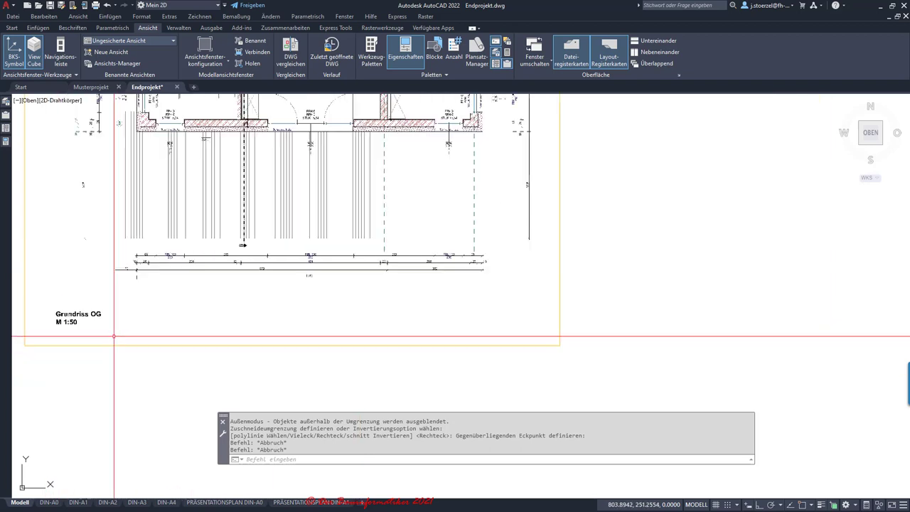
scroll(319, 296, "down", 3)
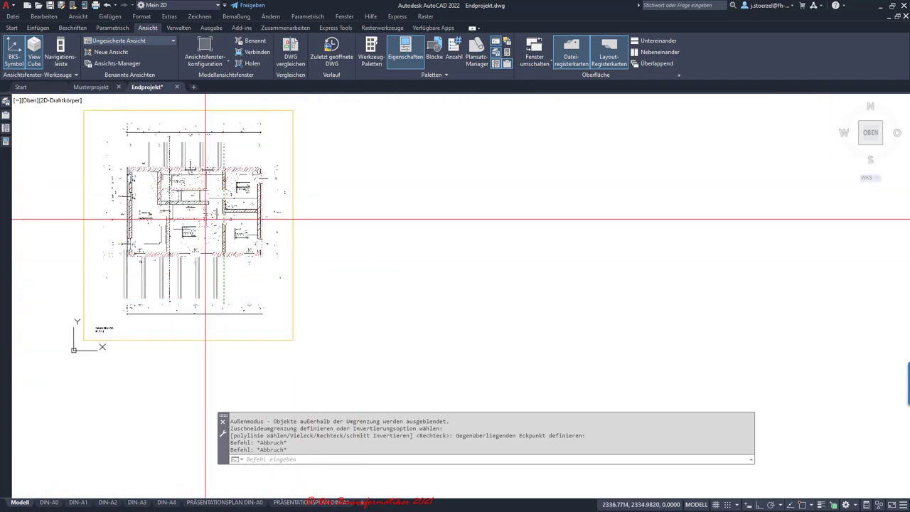
middle_click_drag(203, 240, 432, 260)
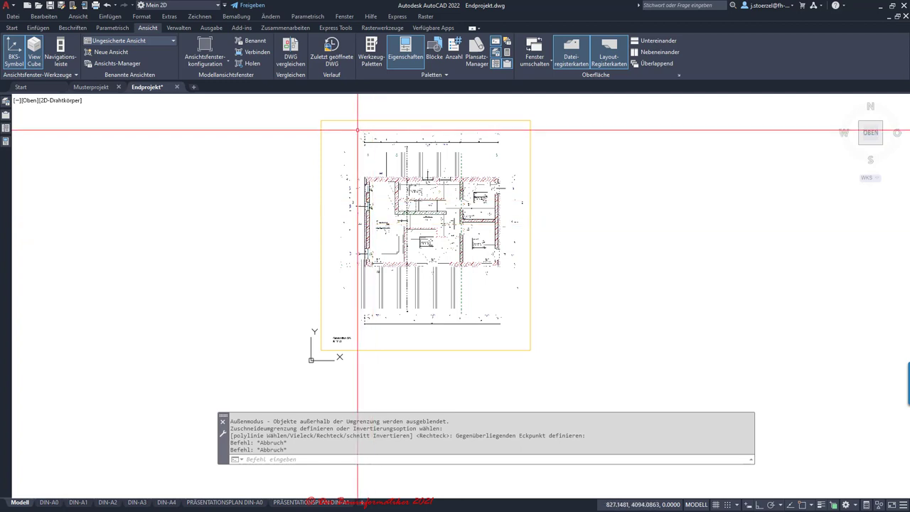
scroll(433, 356, "up", 4)
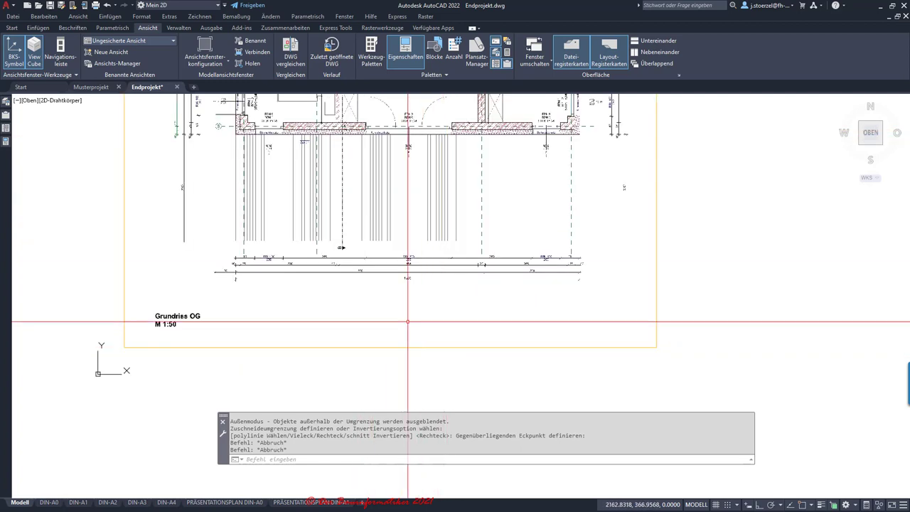
scroll(403, 309, "up", 2)
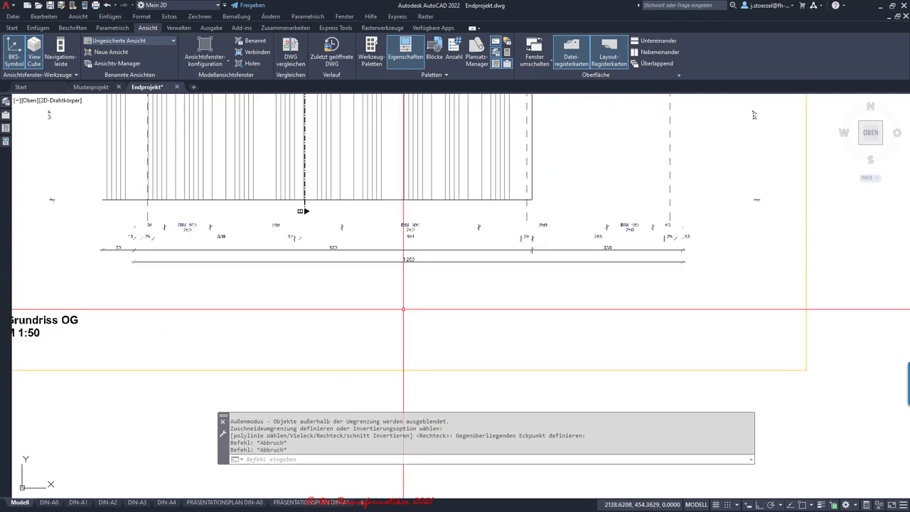
scroll(339, 310, "up", 2)
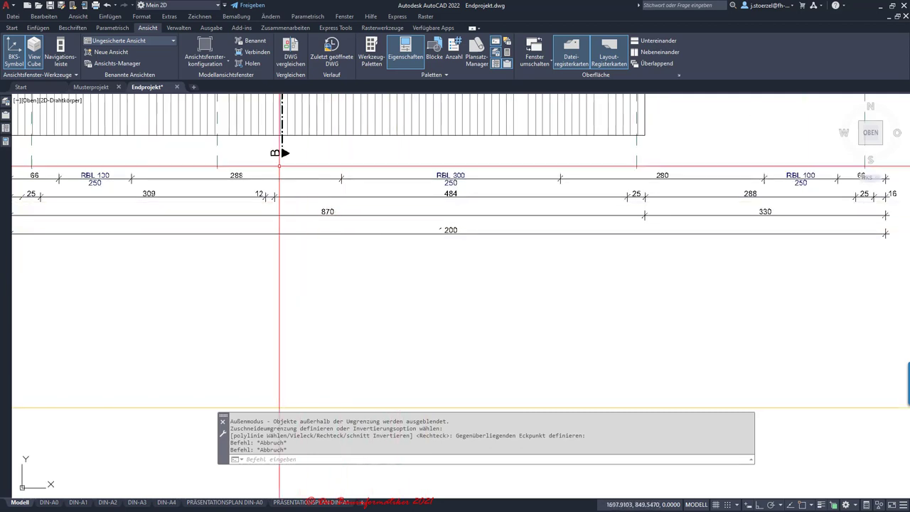
mouse_move(209, 241)
middle_mouse_down()
mouse_move(224, 228)
mouse_move(301, 244)
middle_mouse_up()
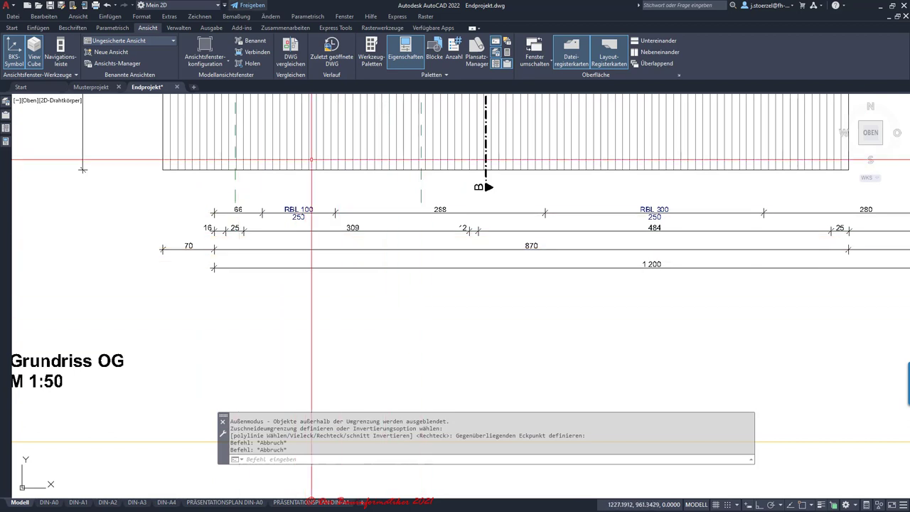
left_click(11, 27)
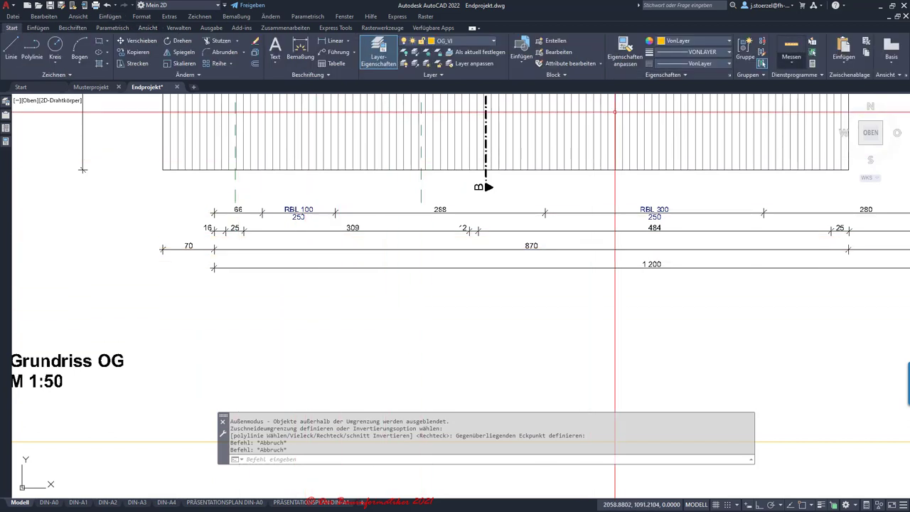
Step: Start a distance measurement at the left tick of the 1 200 overall dimension
left_click(791, 57)
left_click(802, 97)
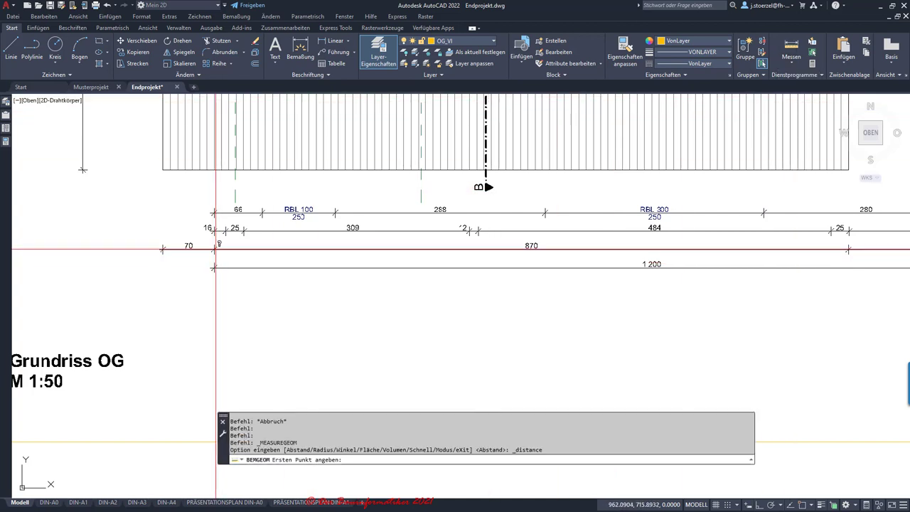
scroll(214, 249, "up", 4)
scroll(181, 179, "up", 4)
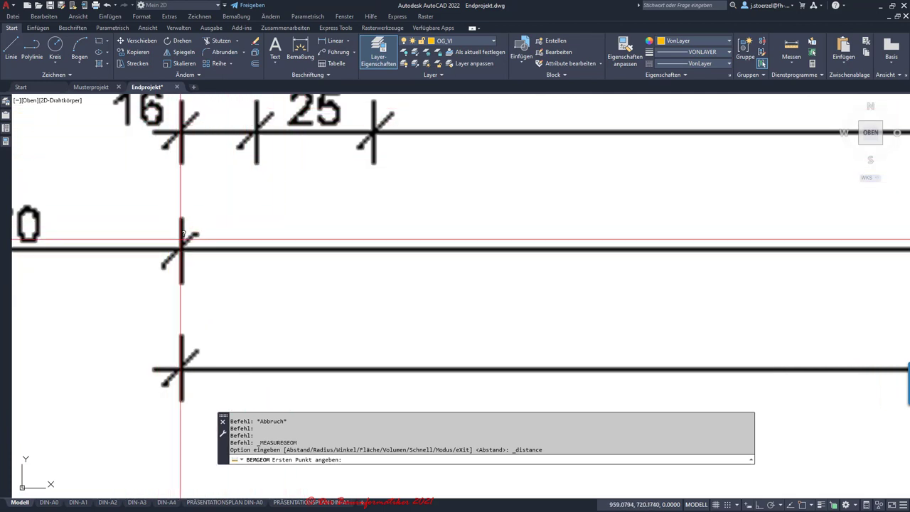
scroll(183, 240, "up", 4)
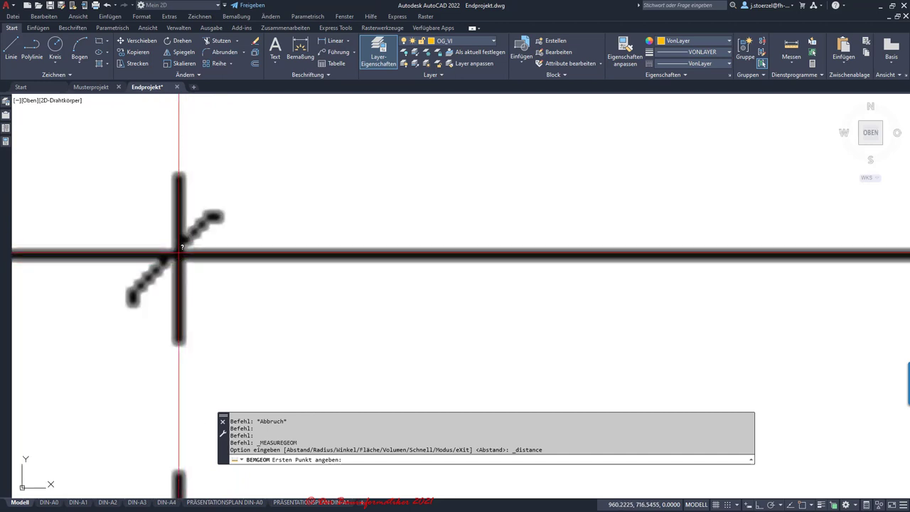
scroll(178, 246, "up", 2)
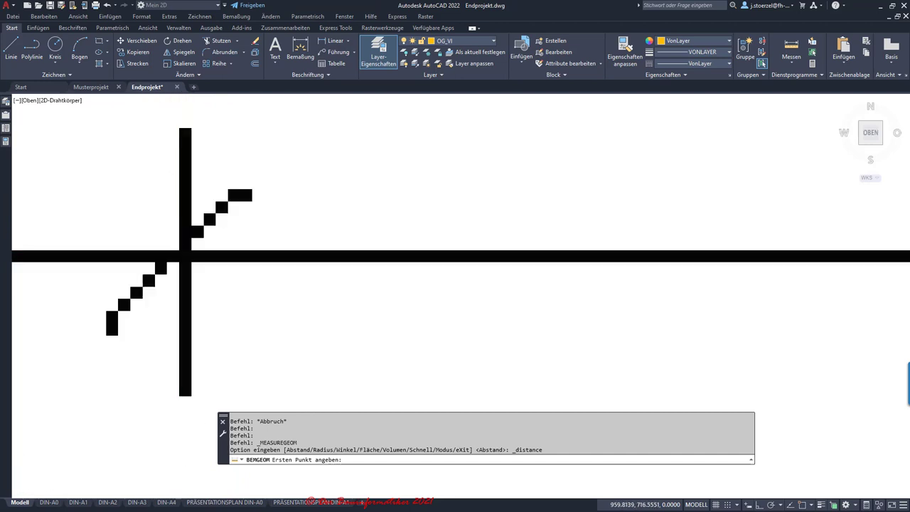
scroll(179, 247, "up", 3)
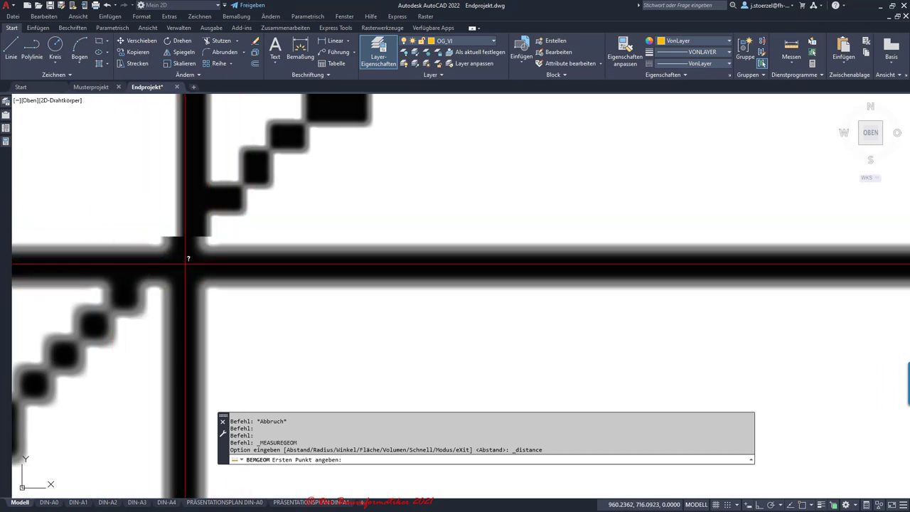
left_click(183, 264)
Step: With Ortho on, pick the right tick of the 1 200 dimension, measuring 1740.3089 units
scroll(258, 302, "down", 3)
scroll(258, 302, "down", 2)
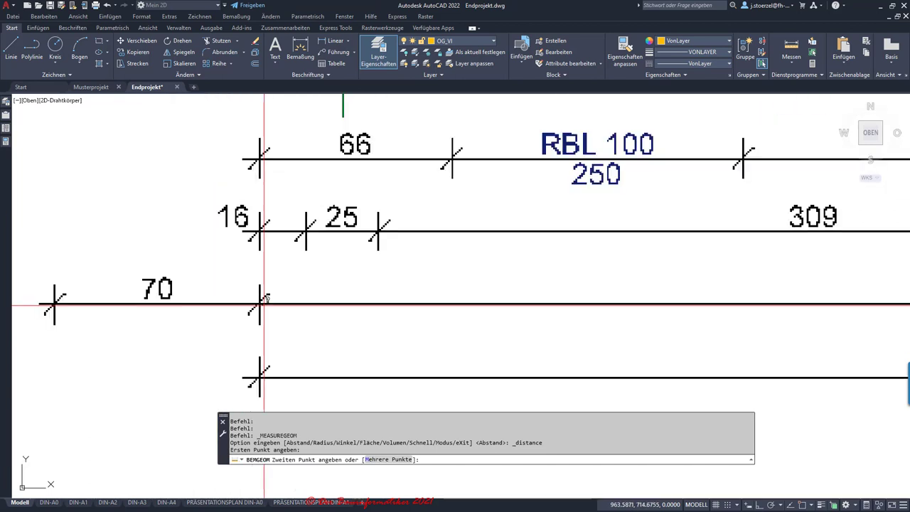
middle_click_drag(718, 291, 425, 308)
scroll(425, 308, "down", 3)
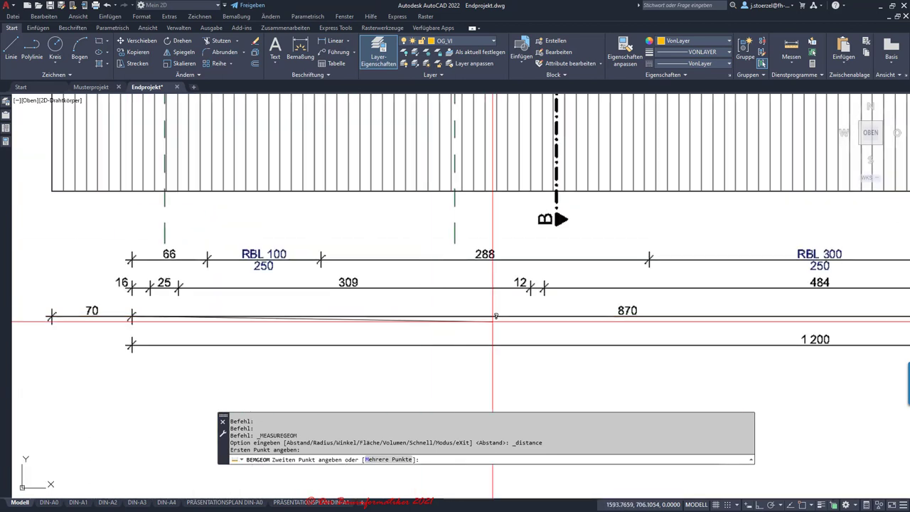
middle_click_drag(714, 323, 641, 323)
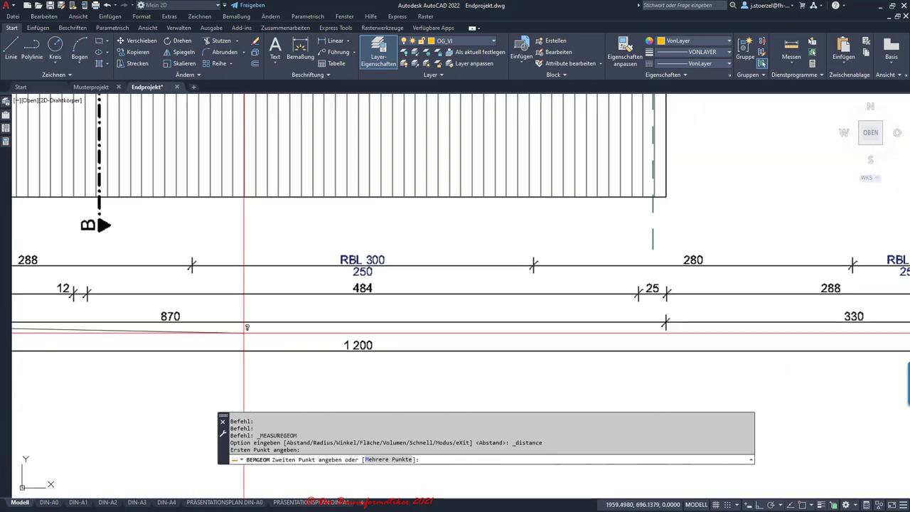
scroll(621, 315, "up", 2)
scroll(623, 308, "up", 3)
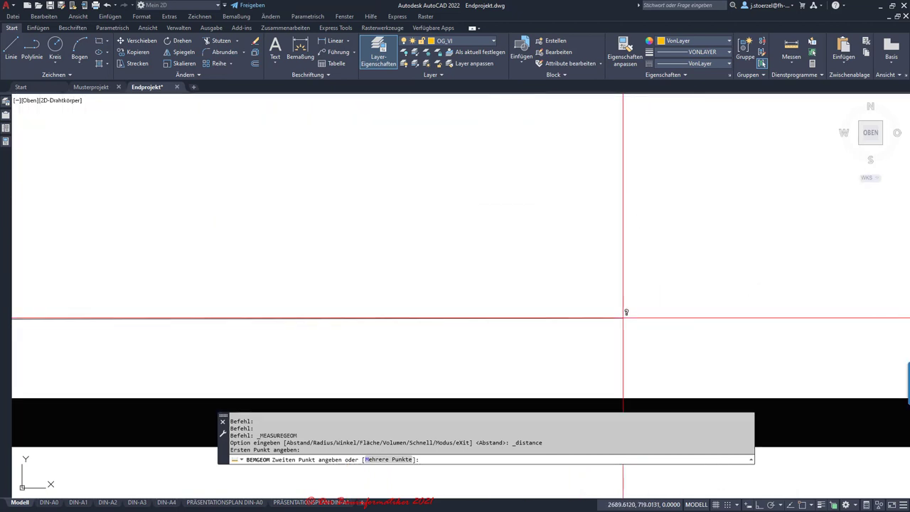
scroll(623, 309, "up", 2)
scroll(477, 306, "up", 3)
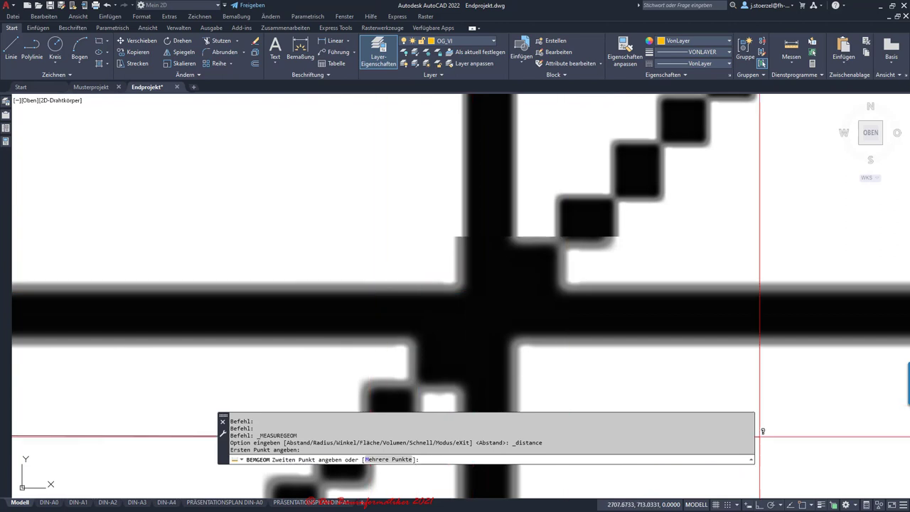
key("F8")
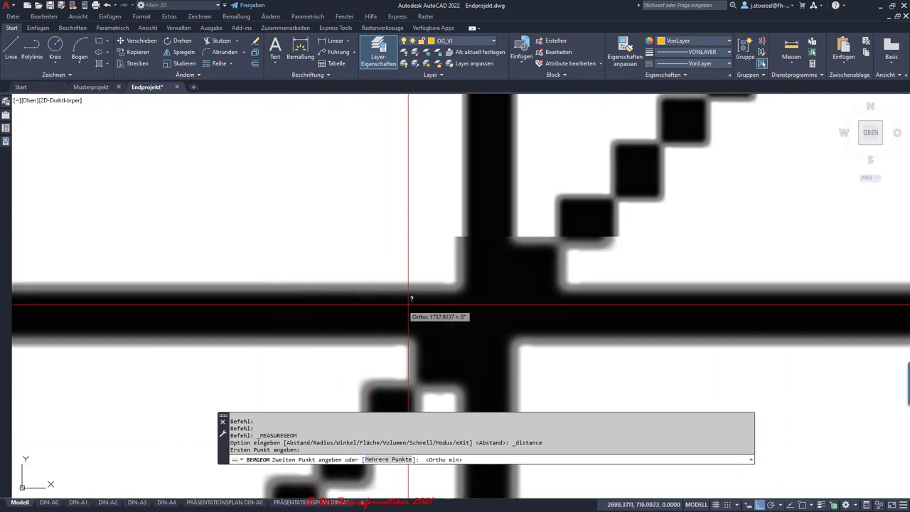
left_click(491, 309)
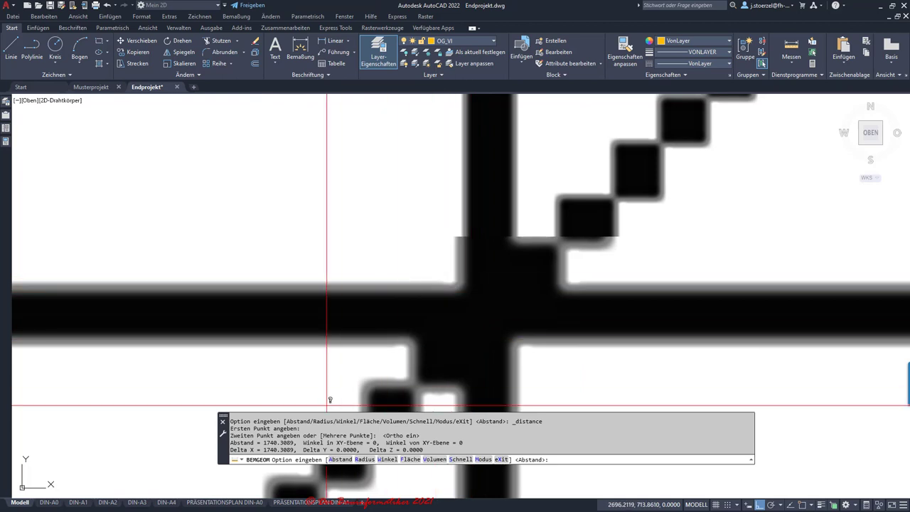
Step: Pan along the dimension chain over the plan and end the distance measurement
scroll(441, 305, "down", 5)
scroll(441, 306, "down", 5)
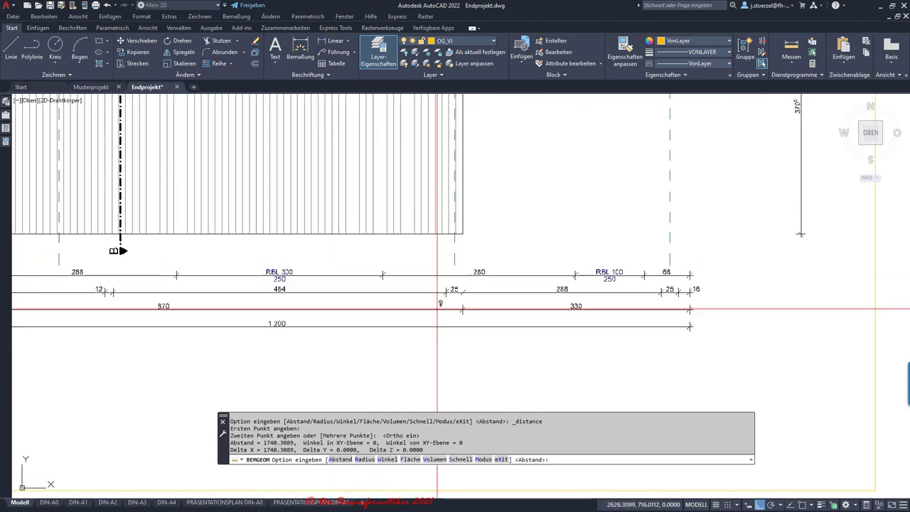
mouse_move(438, 325)
middle_mouse_down()
mouse_move(159, 307)
mouse_move(393, 307)
middle_mouse_up()
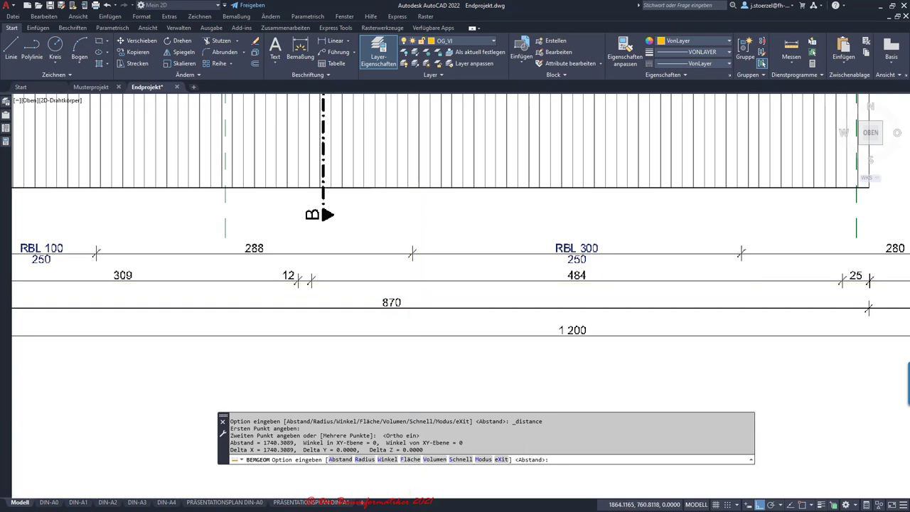
scroll(411, 278, "down", 1)
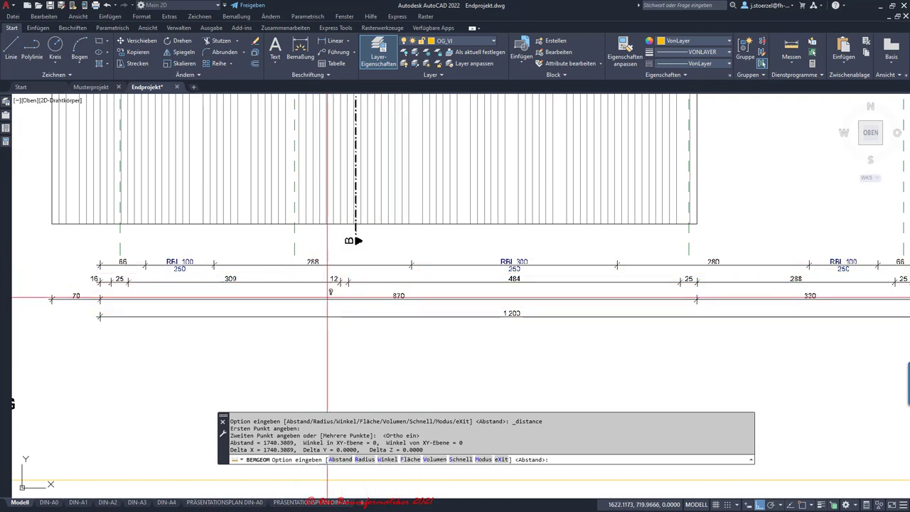
scroll(341, 298, "down", 2)
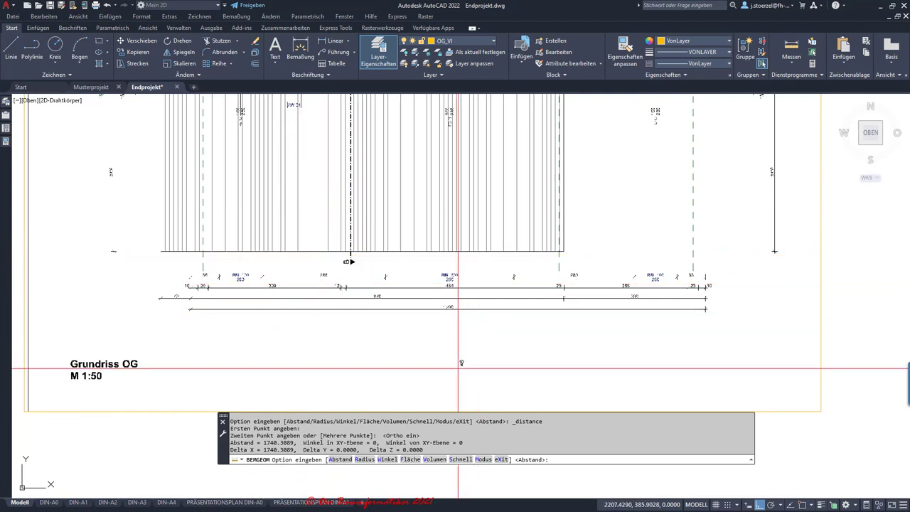
scroll(476, 353, "up", 4)
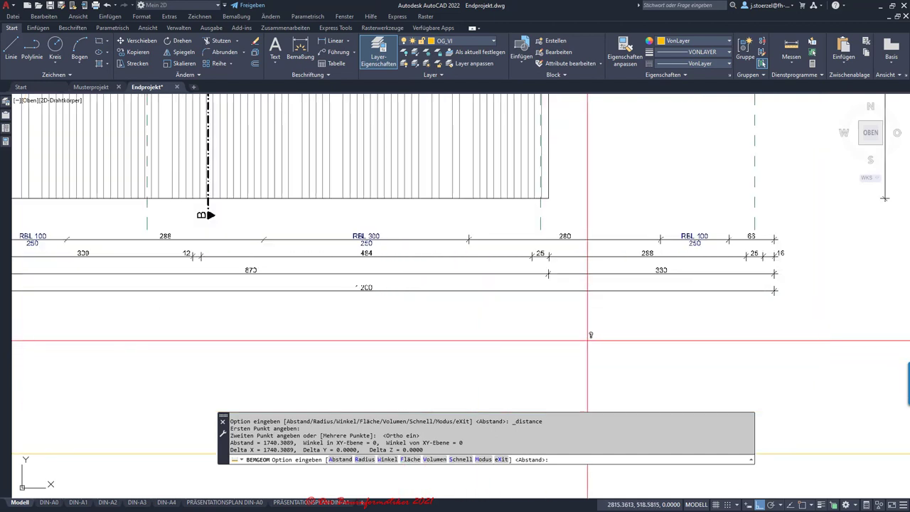
middle_click_drag(609, 321, 473, 375)
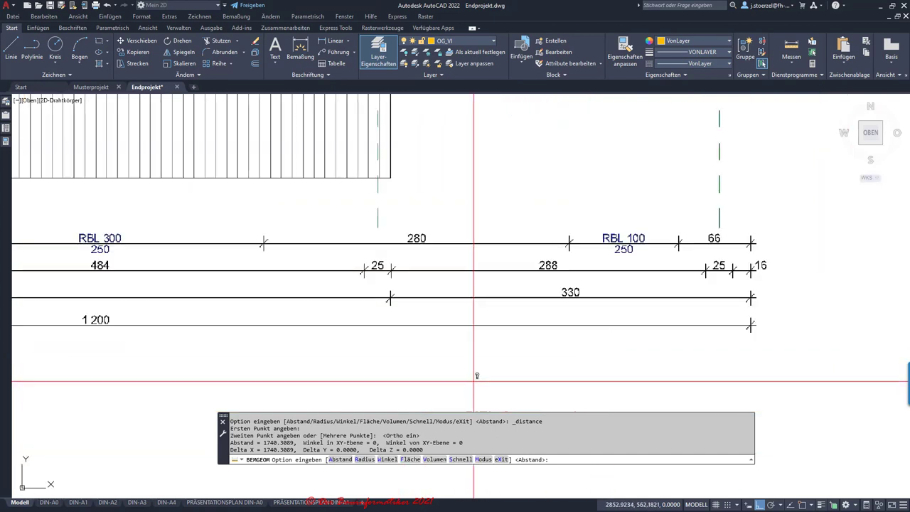
scroll(378, 270, "up", 3)
mouse_move(467, 260)
middle_mouse_down()
mouse_move(395, 280)
mouse_move(447, 266)
middle_mouse_up()
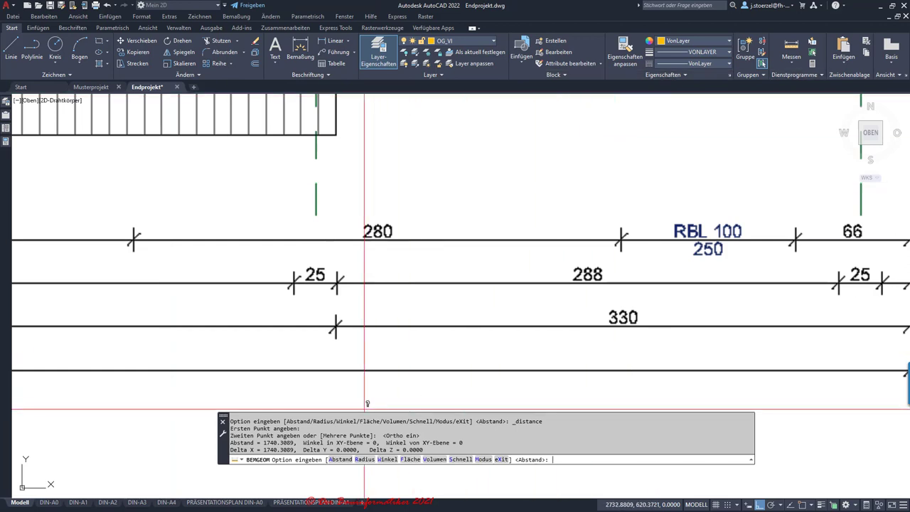
key("Escape")
type("RECHNER")
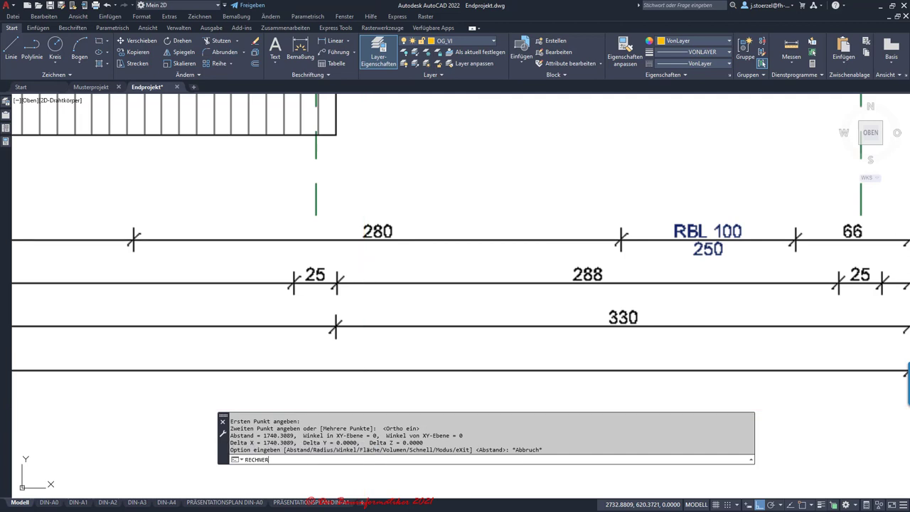
Step: Launch the RECHNER calculator and dock the QuickCalc palette at the left
key("Return")
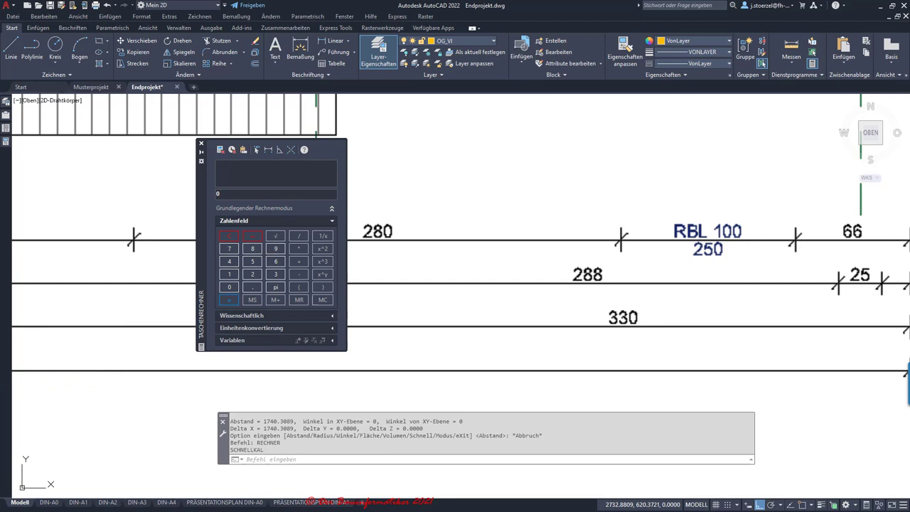
right_click(202, 207)
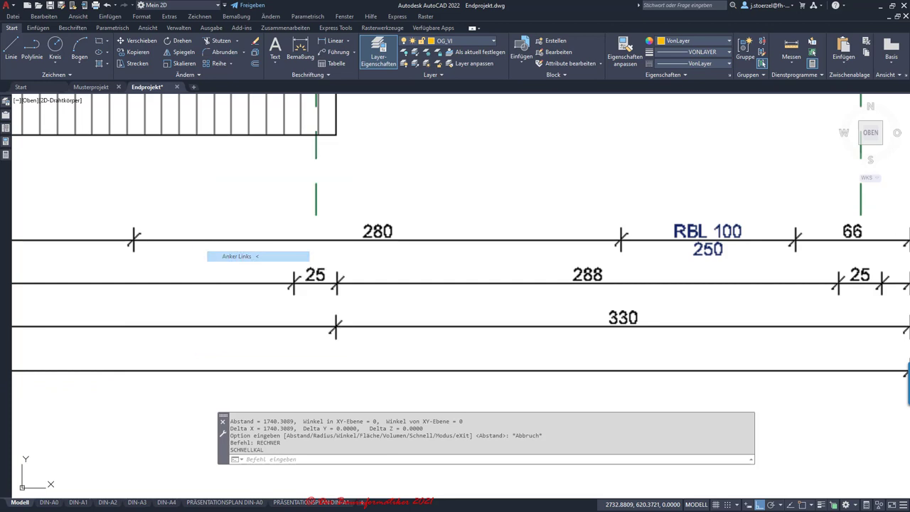
left_click(235, 234)
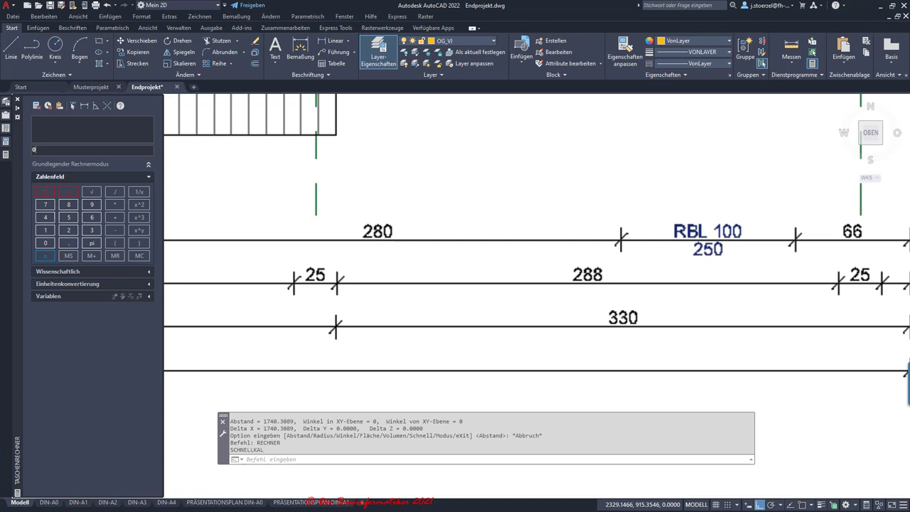
Step: Use Get Distance to measure the plan's 288 dimension, giving 576.541414
left_click(71, 105)
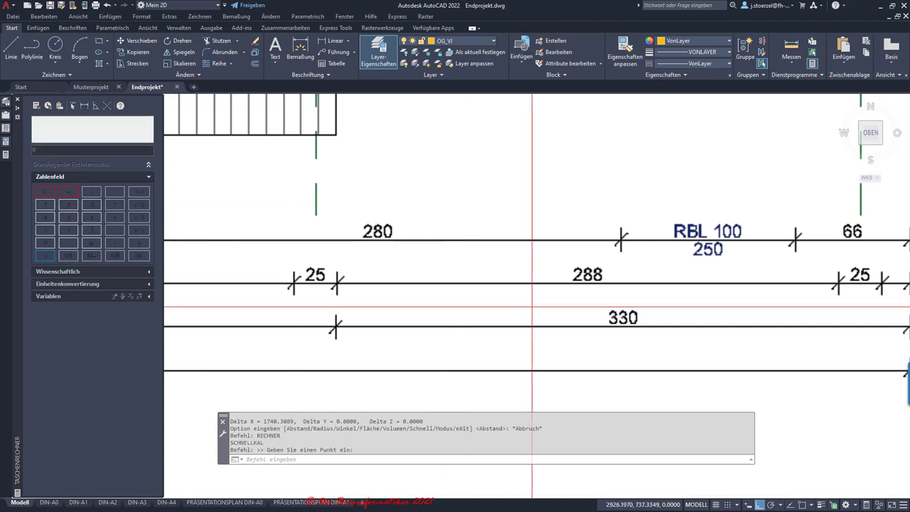
scroll(334, 285, "up", 5)
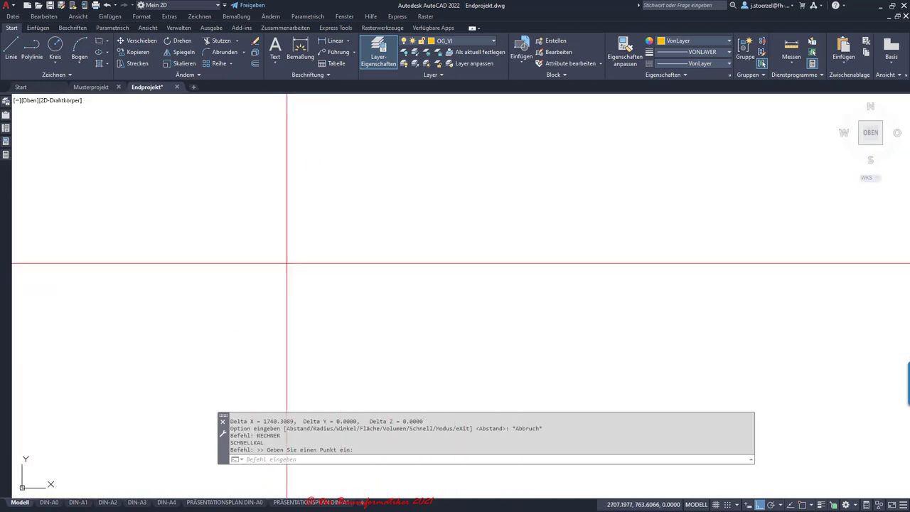
scroll(288, 263, "down", 2)
scroll(158, 241, "down", 1)
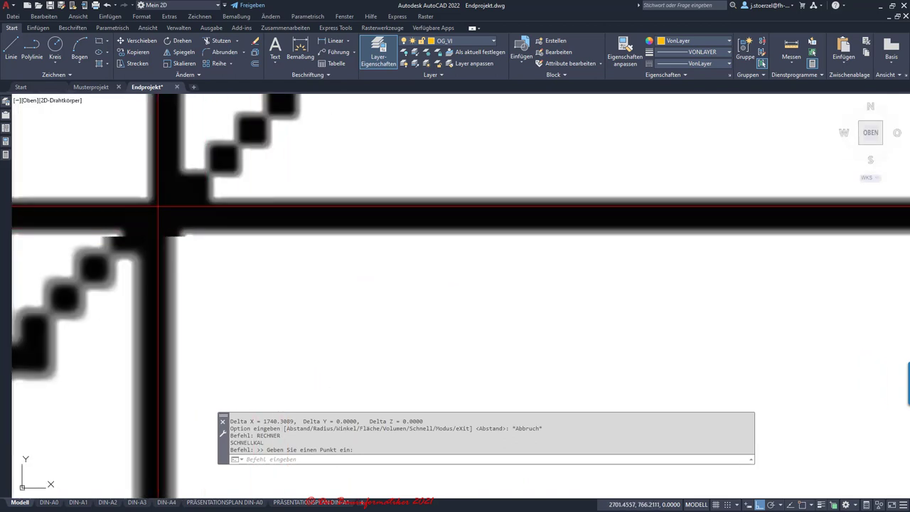
scroll(314, 305, "down", 2)
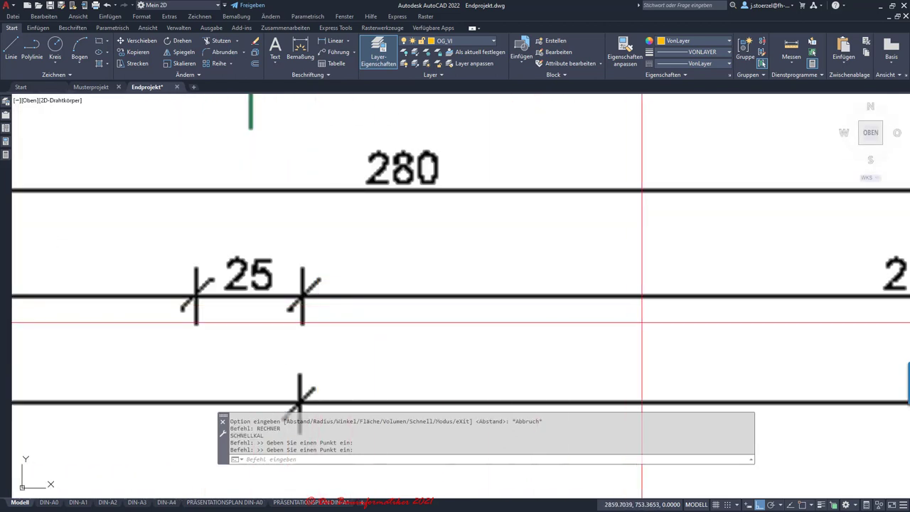
scroll(641, 322, "down", 2)
scroll(528, 306, "down", 2)
scroll(649, 306, "up", 1)
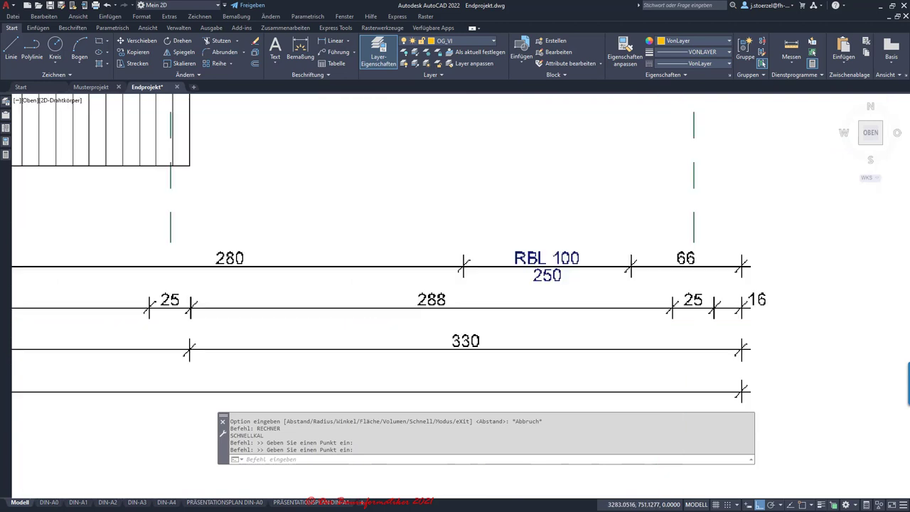
scroll(664, 308, "up", 3)
scroll(666, 307, "up", 5)
scroll(665, 284, "up", 2)
scroll(665, 282, "up", 2)
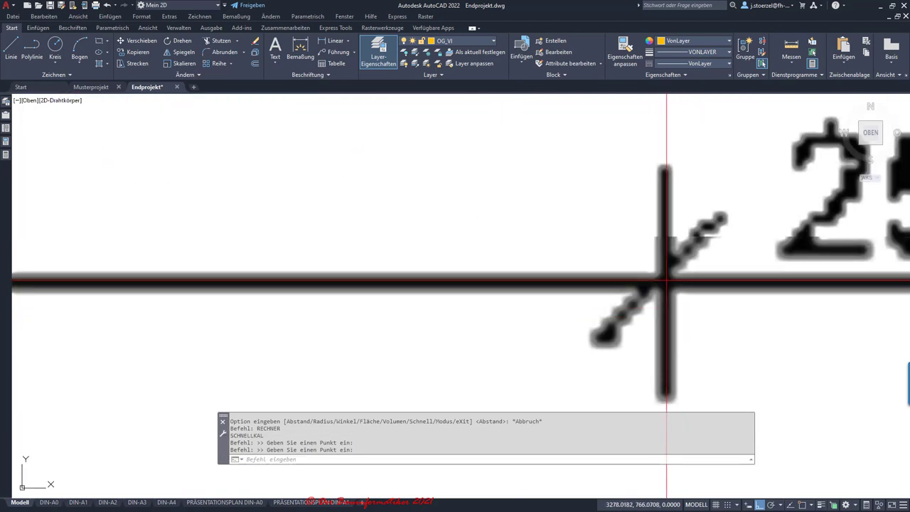
scroll(552, 316, "down", 5)
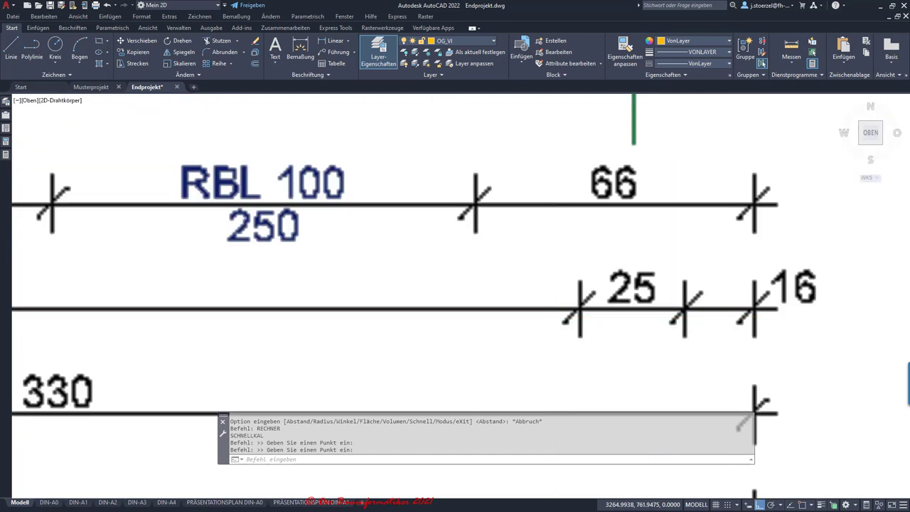
scroll(553, 317, "down", 2)
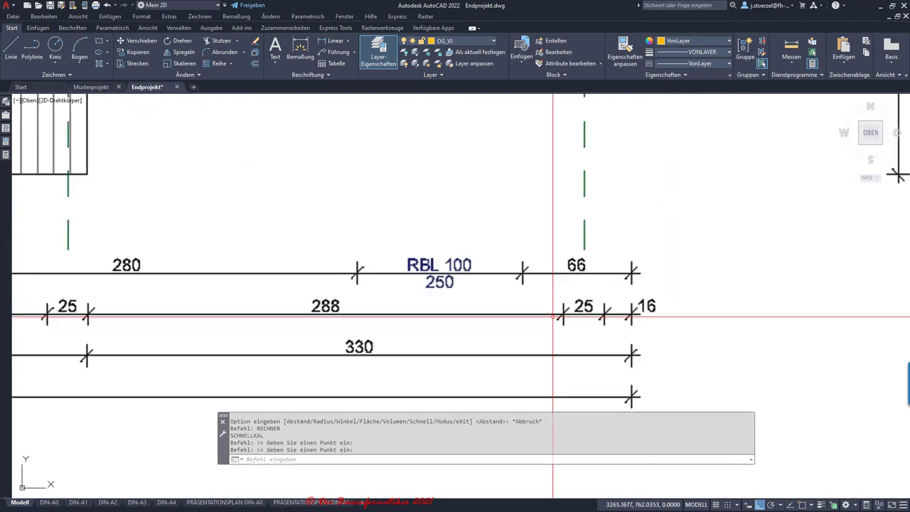
left_click(553, 316)
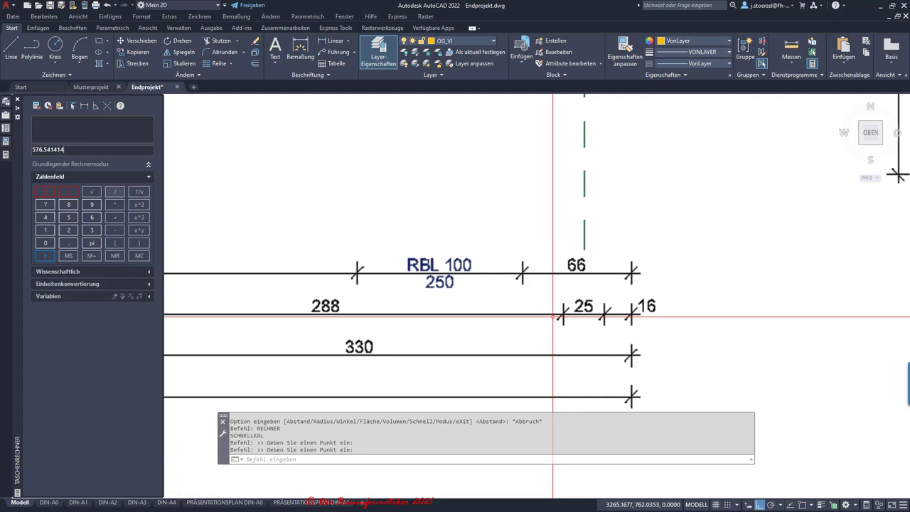
Step: Divide the measured 576.541414 by 288 in QuickCalc, giving 2.00187991
left_click(114, 191)
type("288")
key("Return")
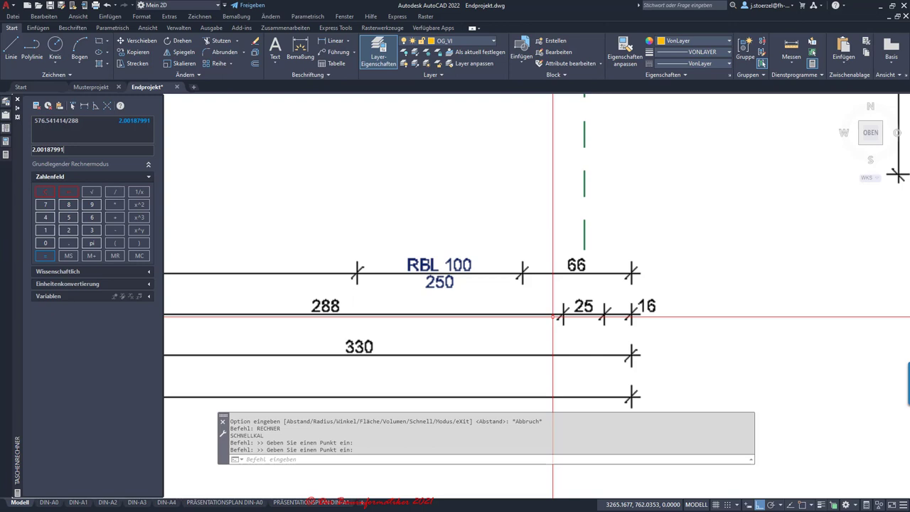
Step: Take the reciprocal of 2.00187991 to get the scale factor 0.499530464
left_click(139, 192)
left_click(45, 255)
scroll(459, 187, "down", 10)
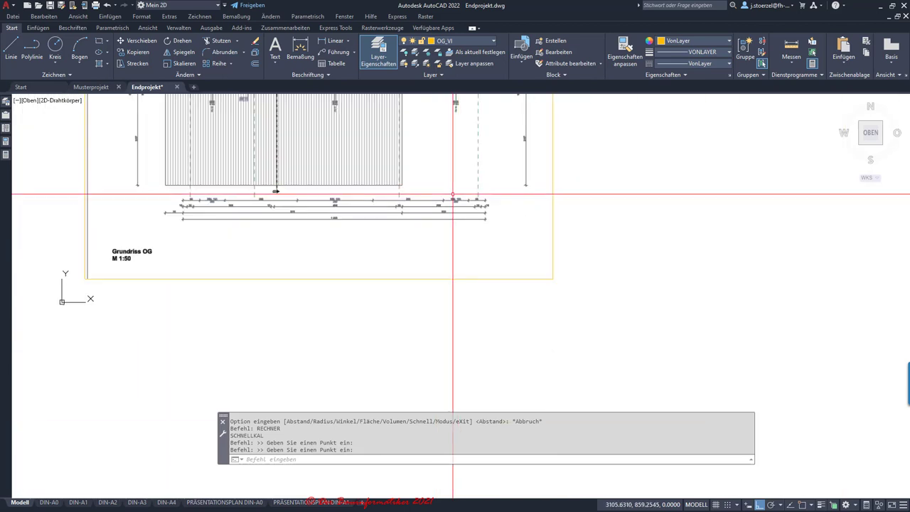
Step: Select the floor-plan raster image and start scaling it about base point 0,0
scroll(453, 194, "down", 3)
middle_click_drag(434, 244, 432, 284)
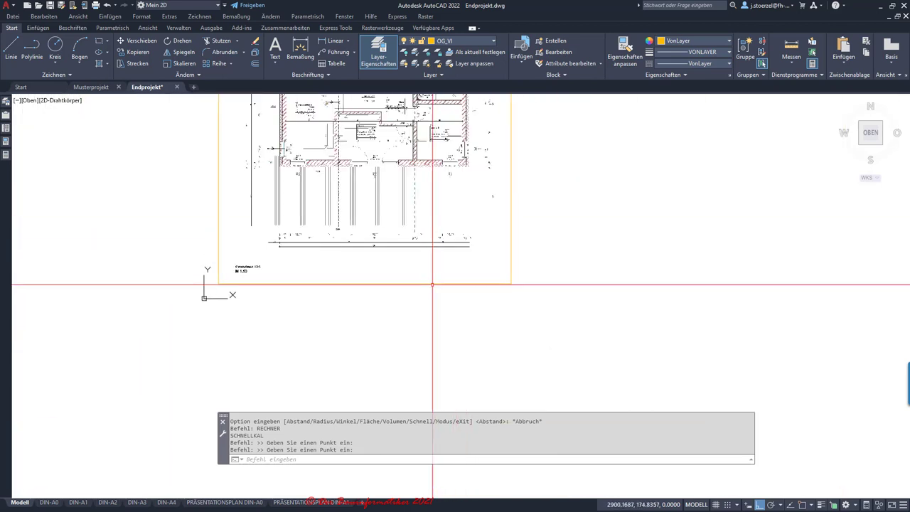
left_click(432, 284)
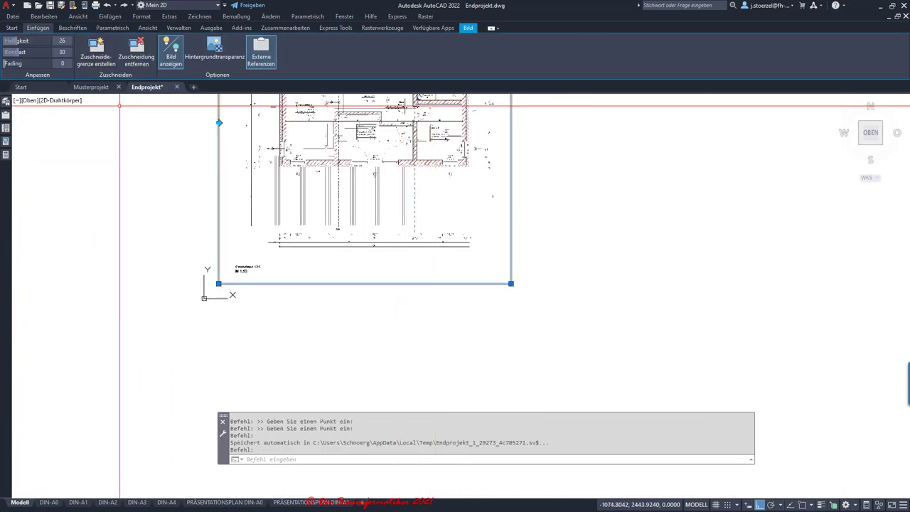
left_click(11, 27)
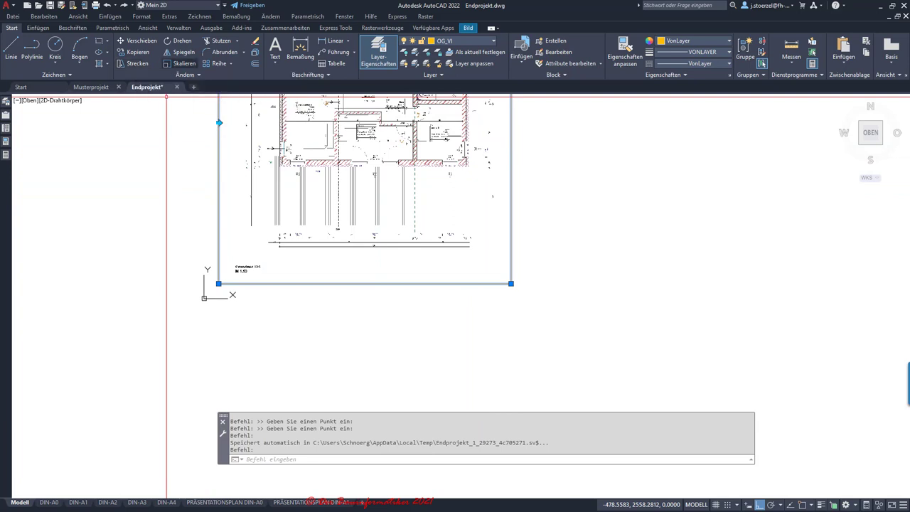
left_click(181, 63)
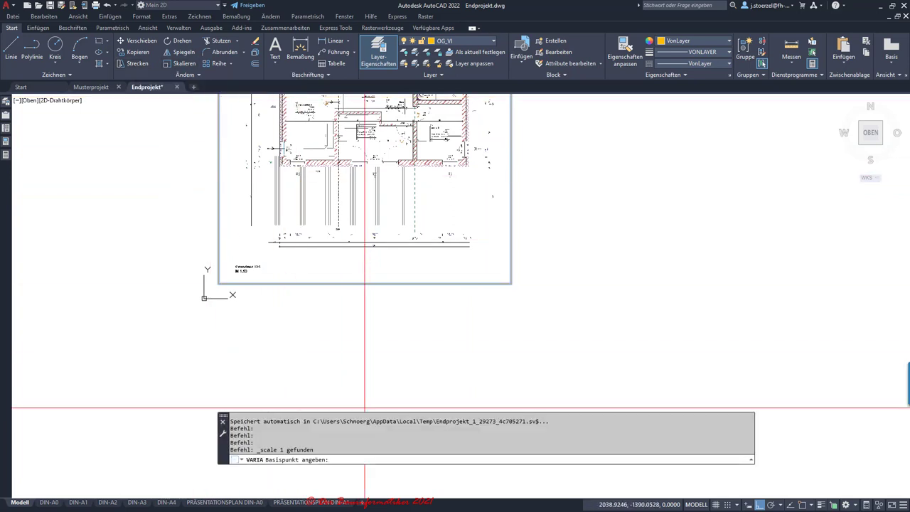
type("0,0")
key("Return")
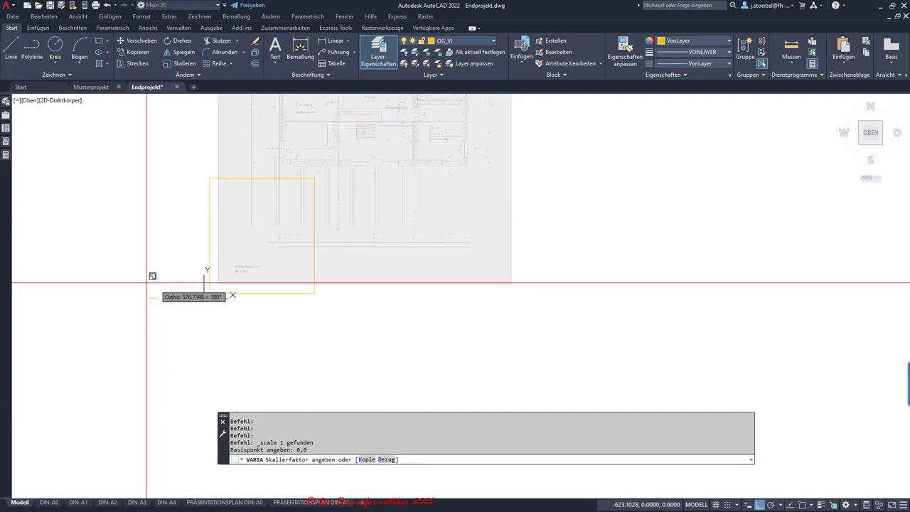
Step: Apply a scale factor of 0.5 to the image, using the QuickCalc result
key("ctrl+8")
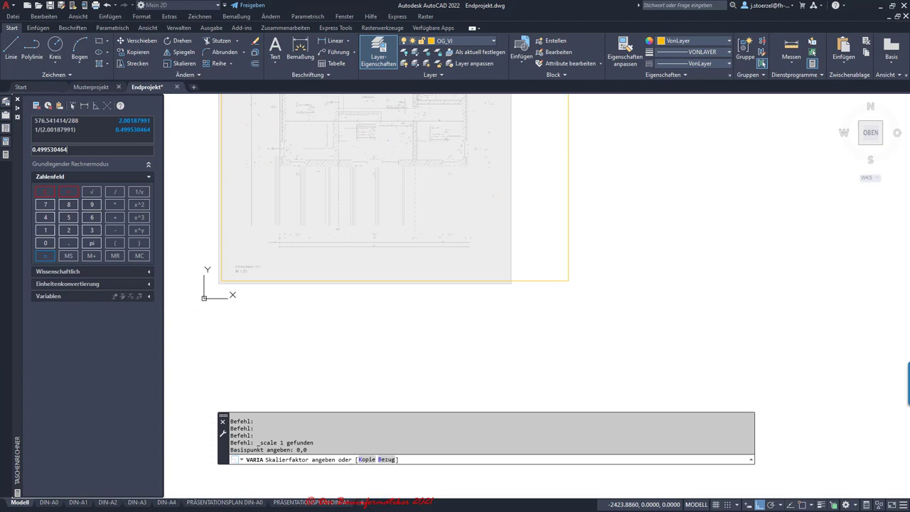
left_click(106, 129)
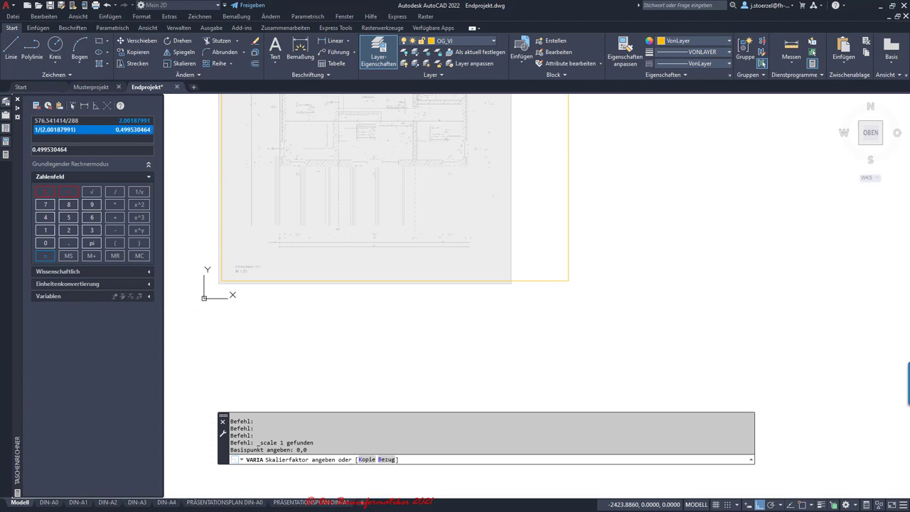
right_click(137, 131)
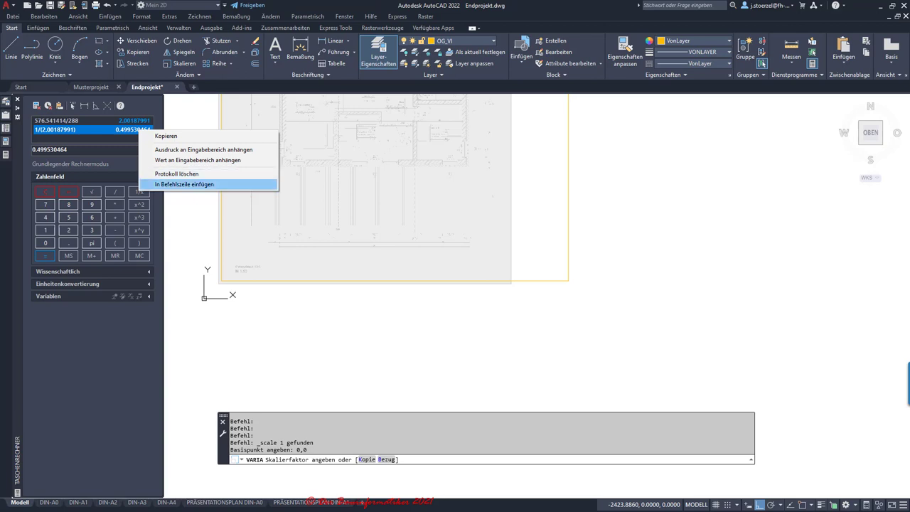
left_click(184, 184)
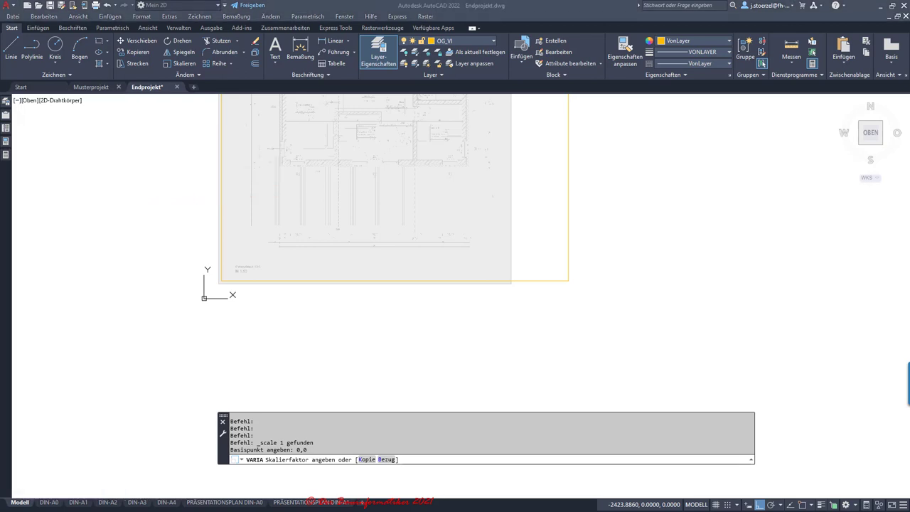
type("0.5")
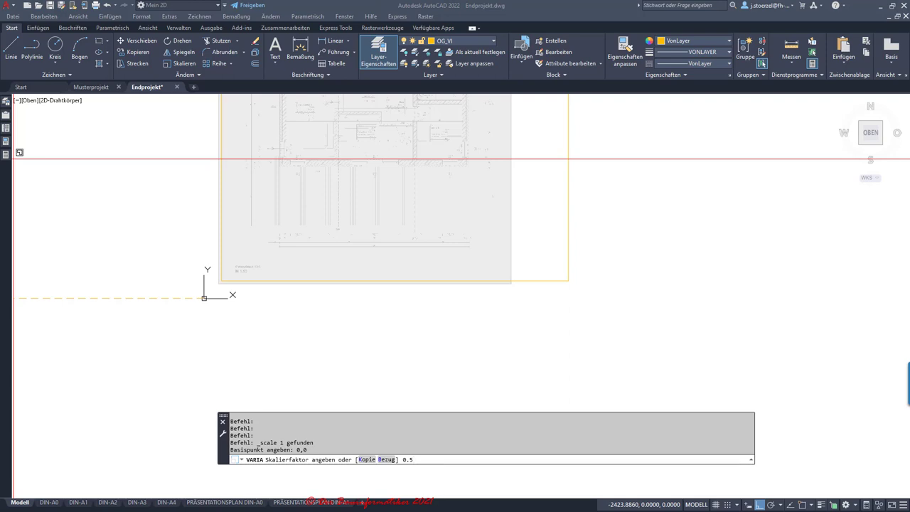
key("Return")
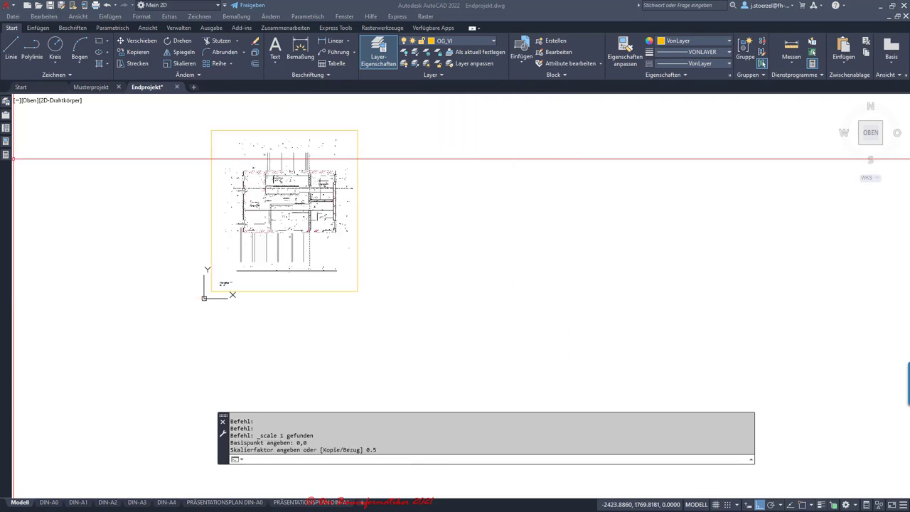
Step: Measure the rescaled plan's 330 dimension between its two ends, reading 330.8666 units
scroll(270, 235, "up", 1)
scroll(264, 213, "up", 2)
scroll(264, 192, "up", 2)
scroll(263, 178, "up", 1)
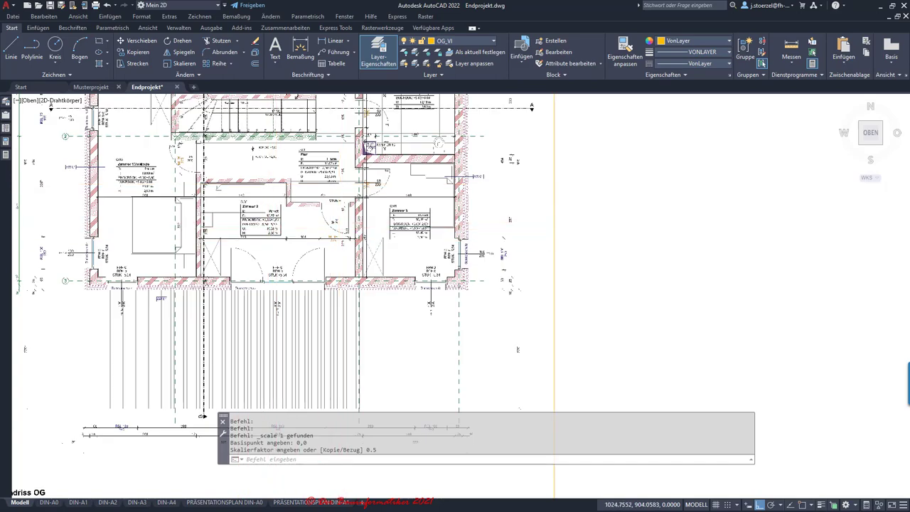
scroll(257, 268, "up", 4)
scroll(355, 241, "down", 1)
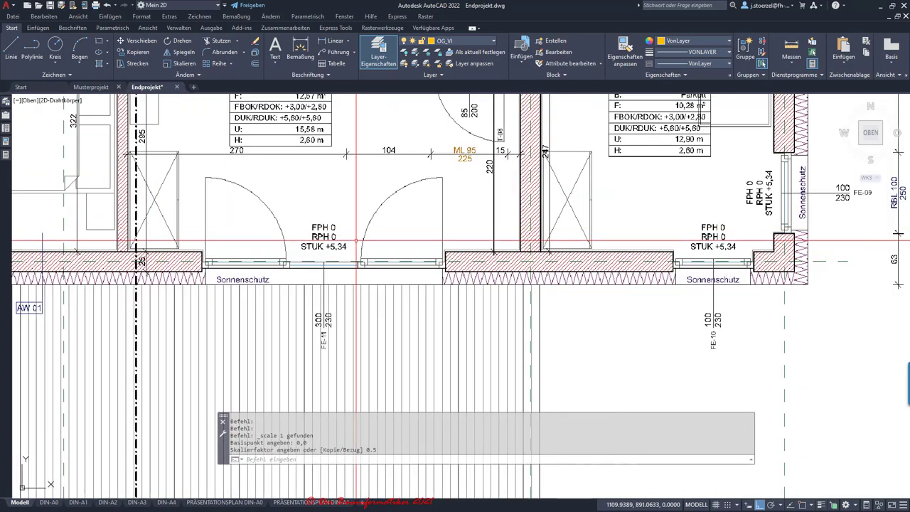
scroll(356, 242, "up", 2)
scroll(290, 333, "down", 4)
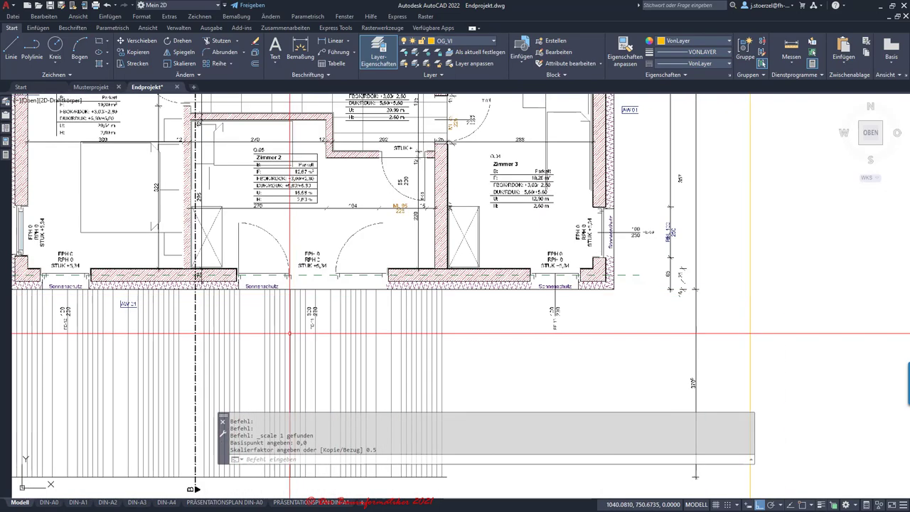
middle_click_drag(289, 333, 396, 144)
scroll(446, 355, "up", 2)
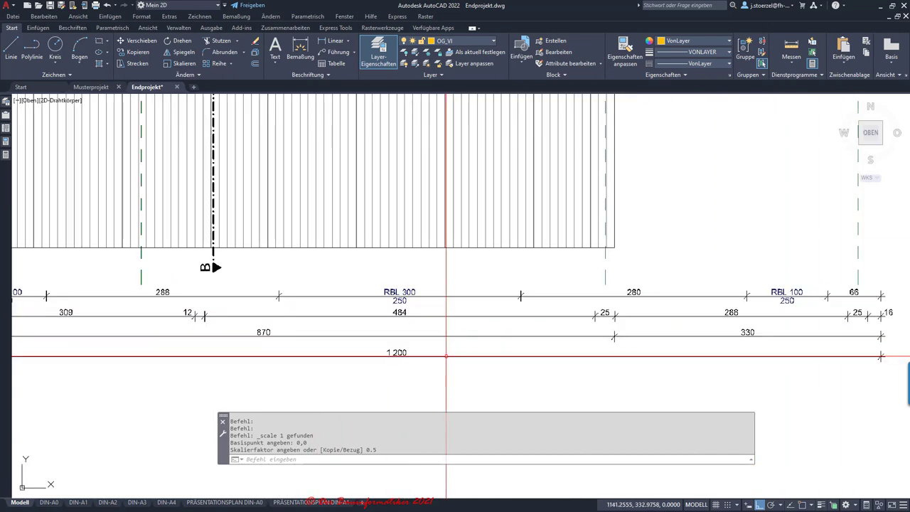
middle_click_drag(681, 334, 471, 310)
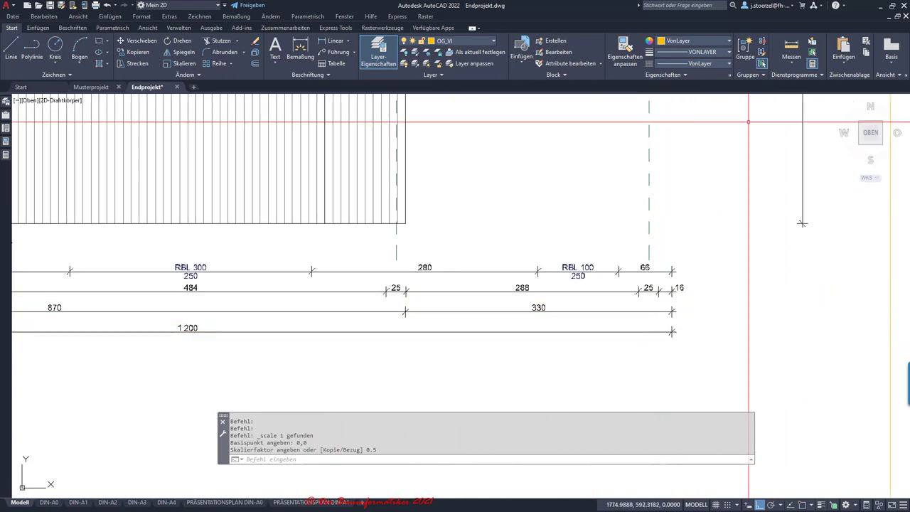
left_click(791, 62)
left_click(796, 98)
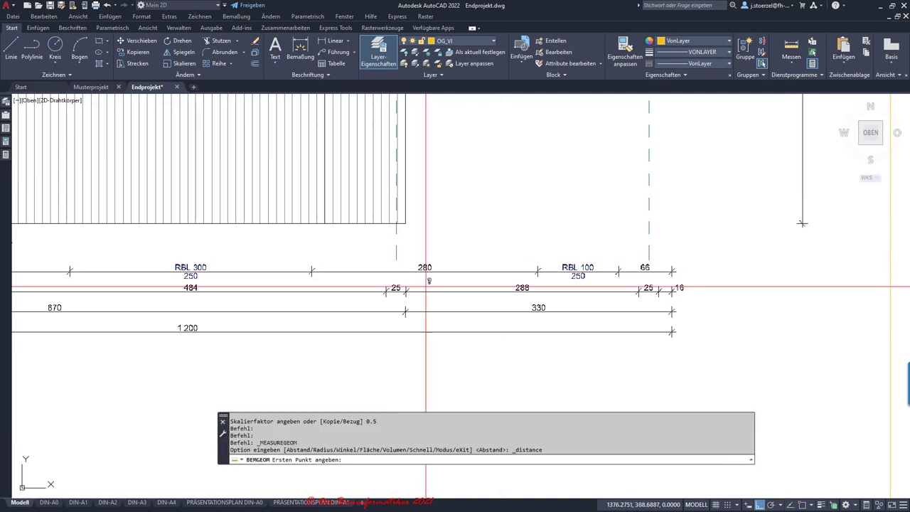
scroll(400, 310, "up", 2)
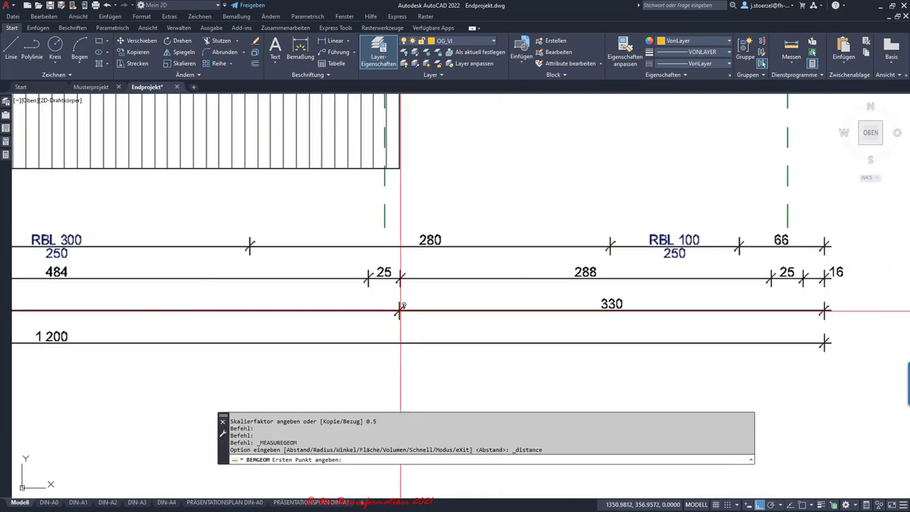
left_click(400, 309)
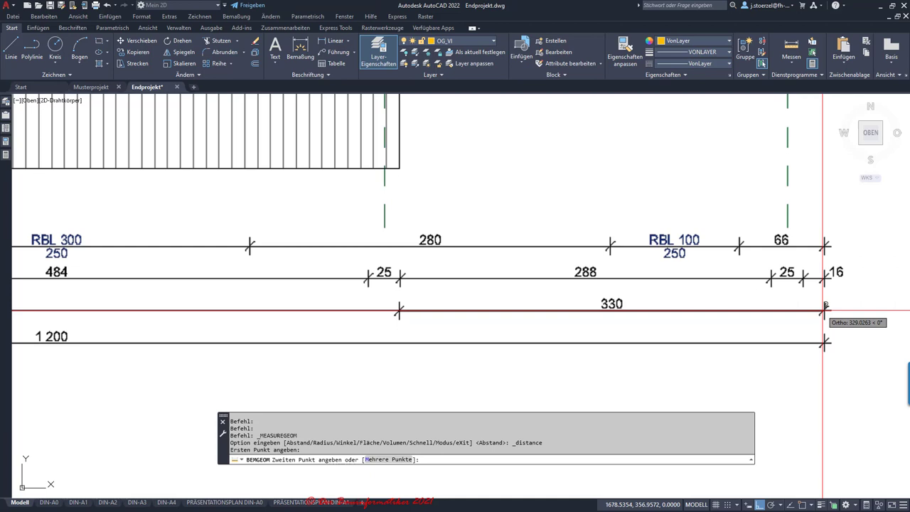
left_click(824, 305)
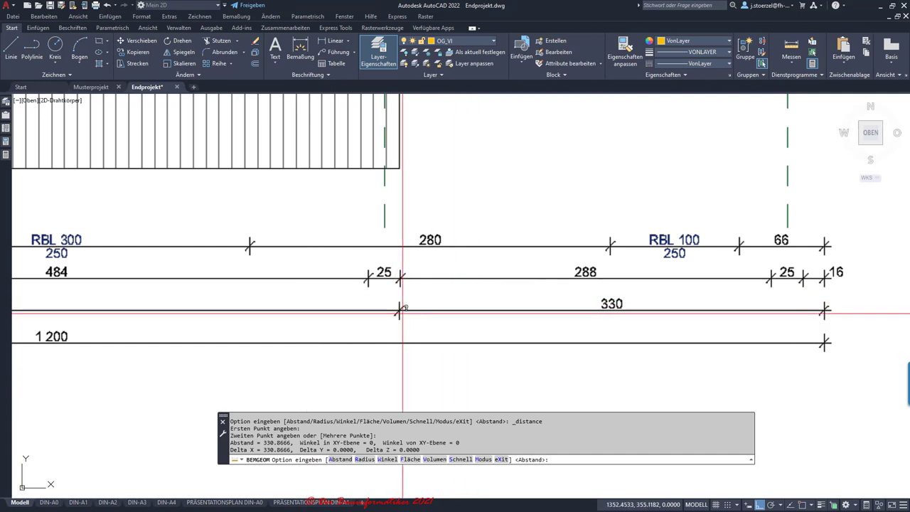
Step: End the measurement, zoom back out and reselect the floor-plan image
scroll(404, 311, "up", 2)
scroll(407, 312, "up", 5)
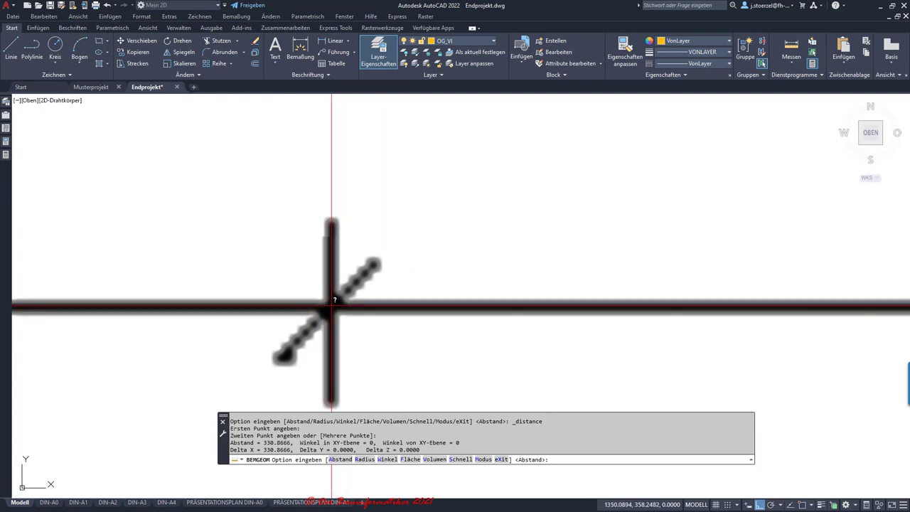
scroll(351, 305, "down", 1)
scroll(332, 306, "down", 3)
scroll(358, 307, "down", 3)
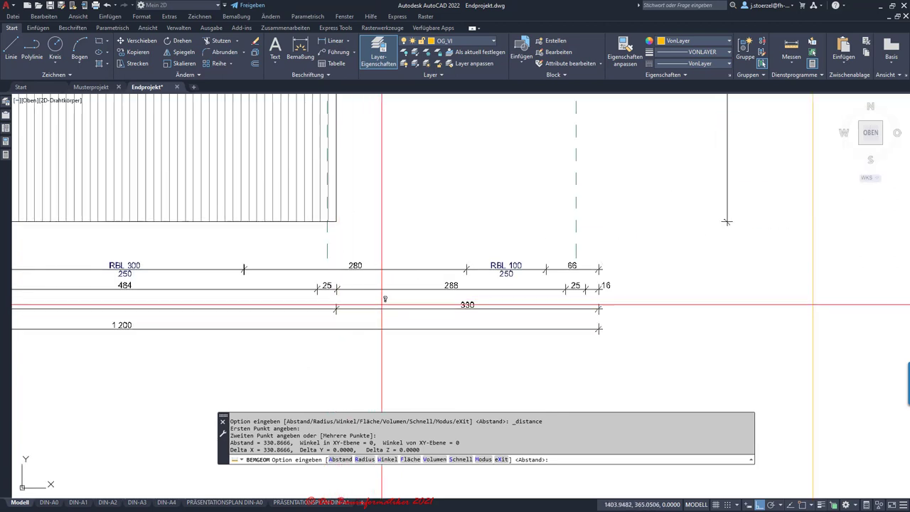
scroll(398, 313, "down", 1)
key("Escape")
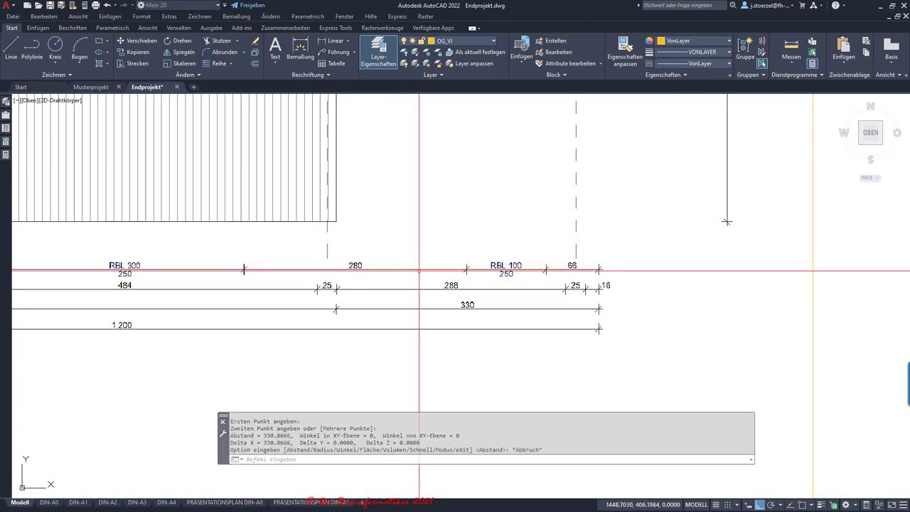
scroll(412, 299, "down", 4)
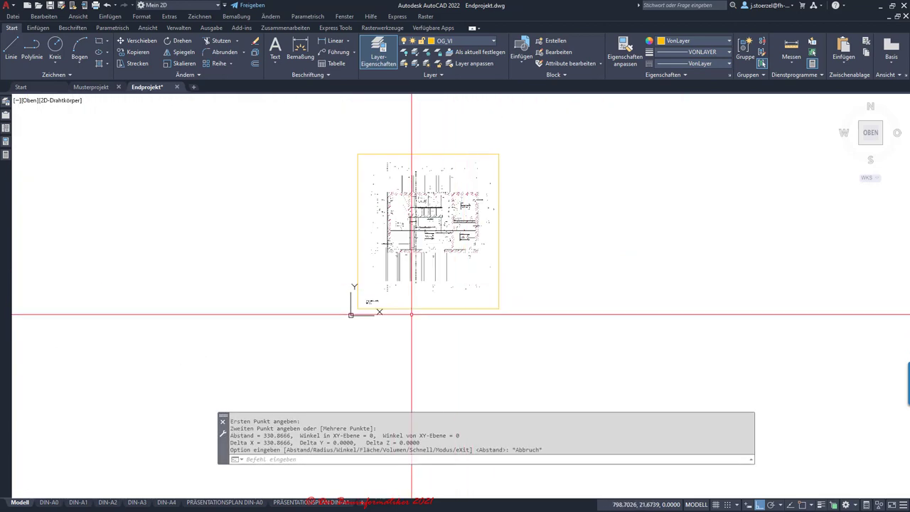
scroll(412, 310, "up", 3)
scroll(455, 227, "up", 4)
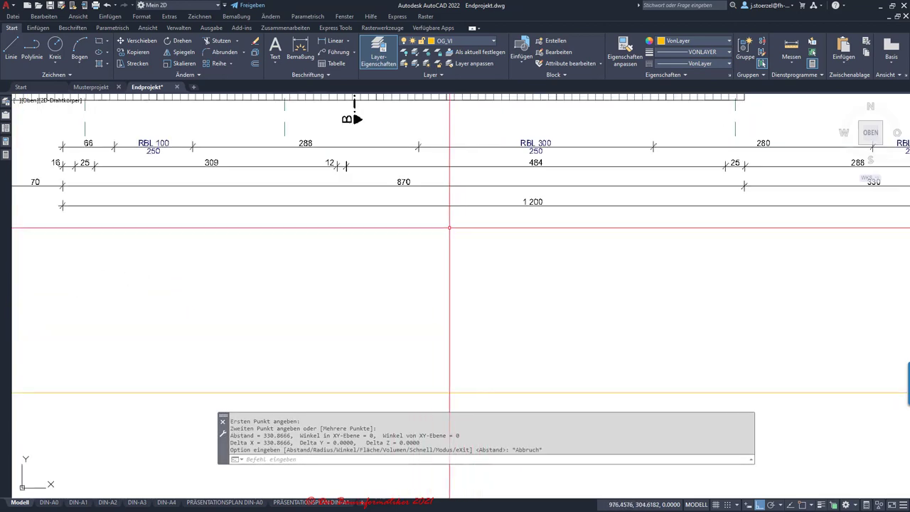
scroll(416, 227, "down", 1)
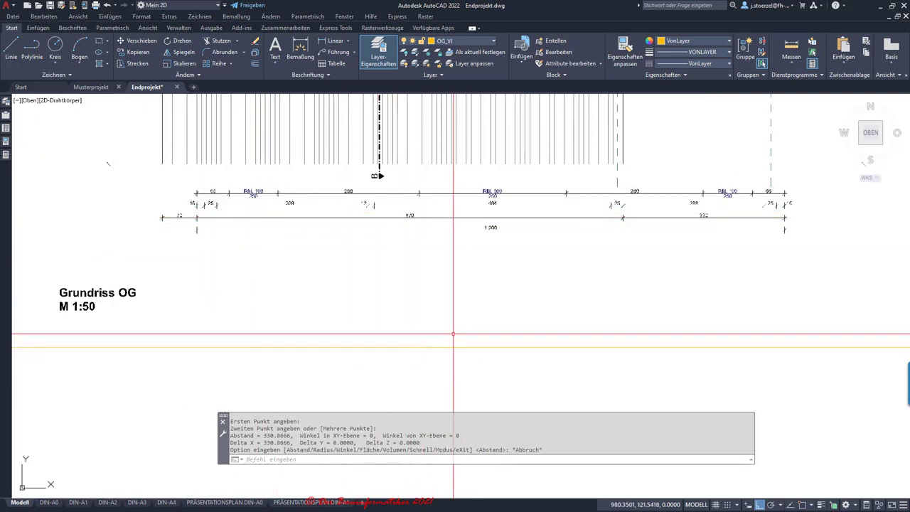
scroll(393, 314, "down", 2)
scroll(379, 309, "up", 4)
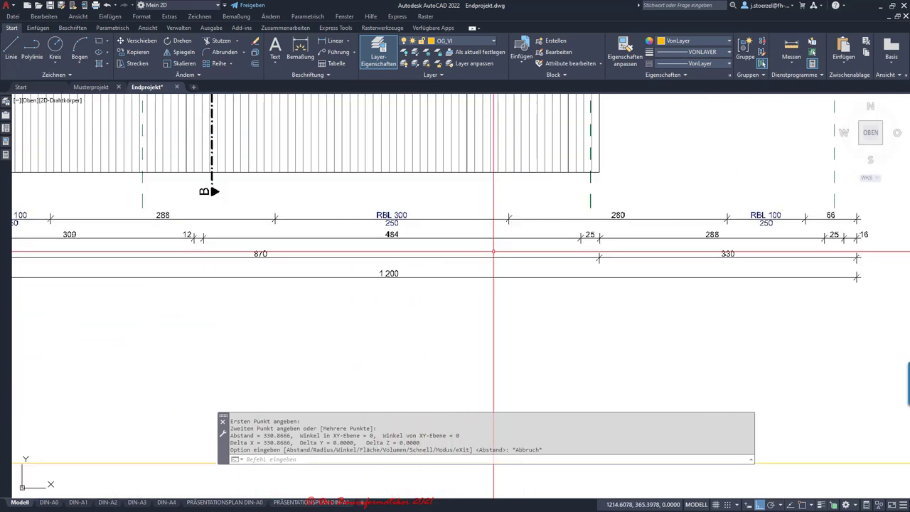
scroll(412, 277, "down", 3)
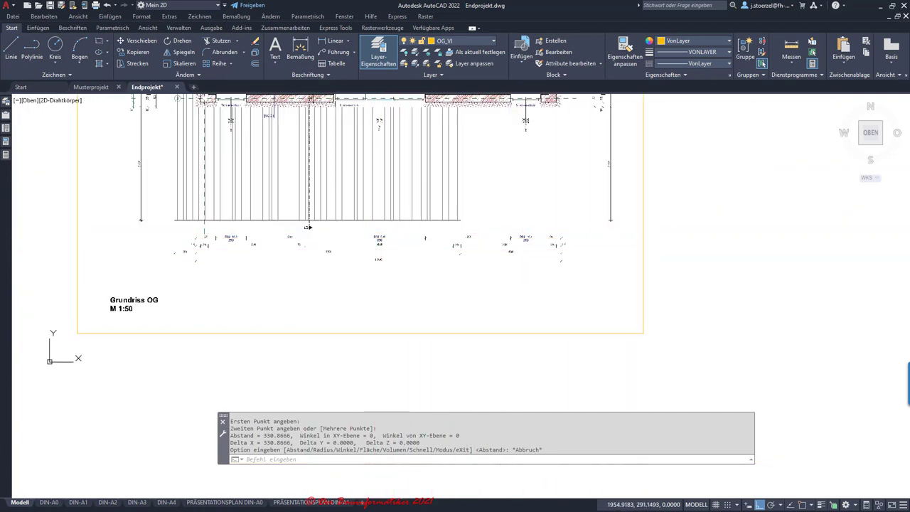
left_click(629, 333)
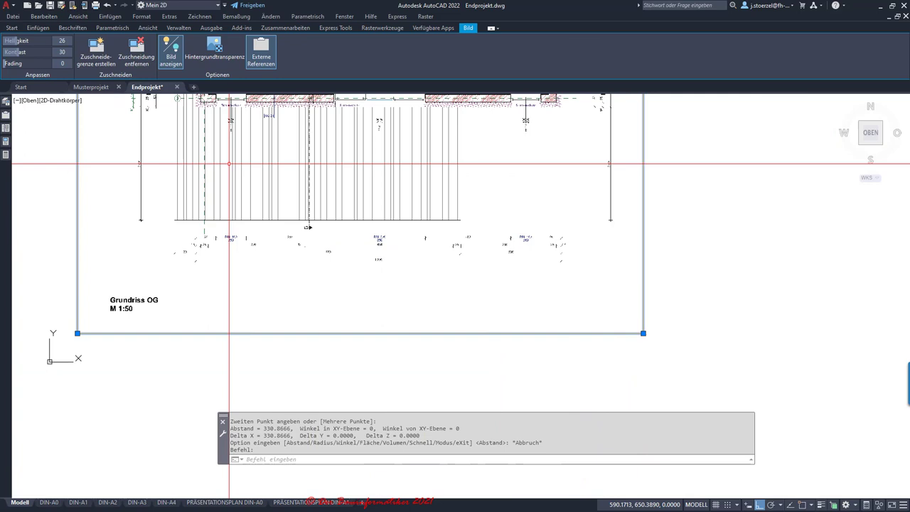
Step: Undo the last two operations and bring the lower part of the plan into view
key("ctrl+z")
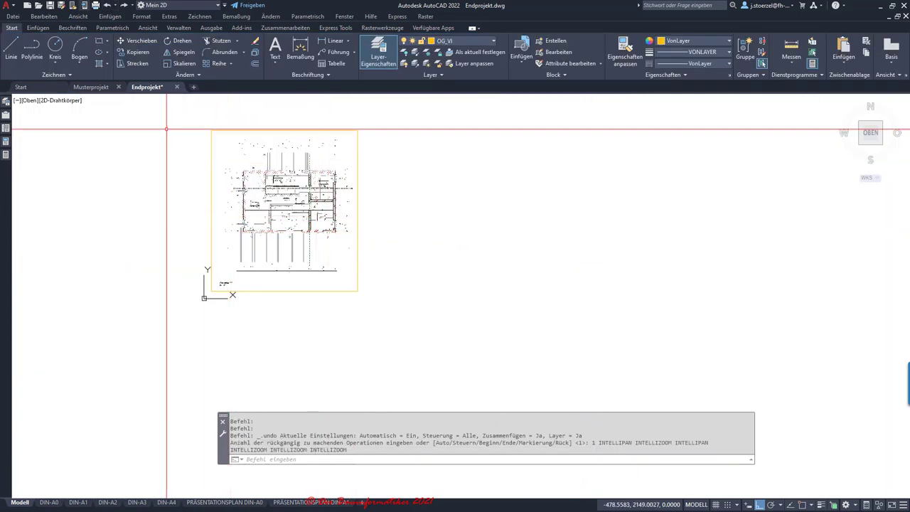
key("ctrl+z")
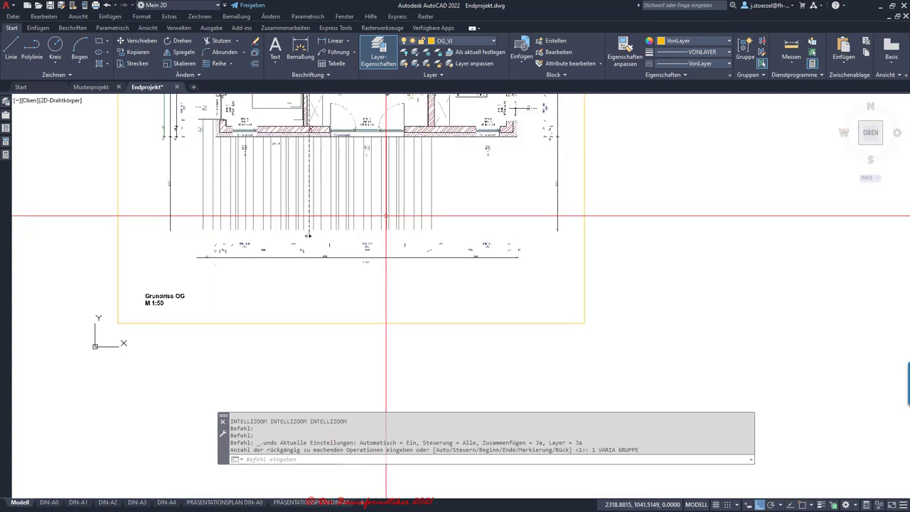
mouse_move(409, 224)
middle_mouse_down()
mouse_move(436, 376)
mouse_move(361, 248)
middle_mouse_up()
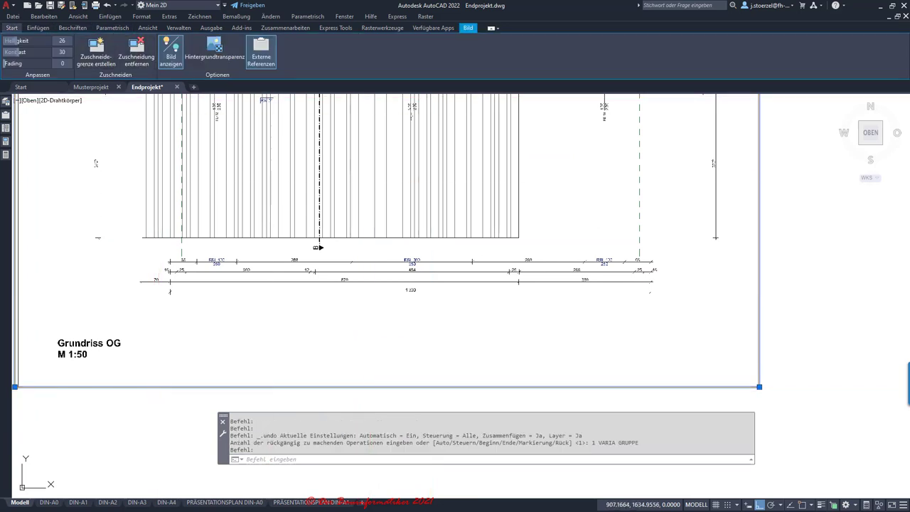
Step: Start scaling the Grundriss OG image about base point 0,0 using the Bezug (reference) option
left_click(11, 28)
left_click(182, 63)
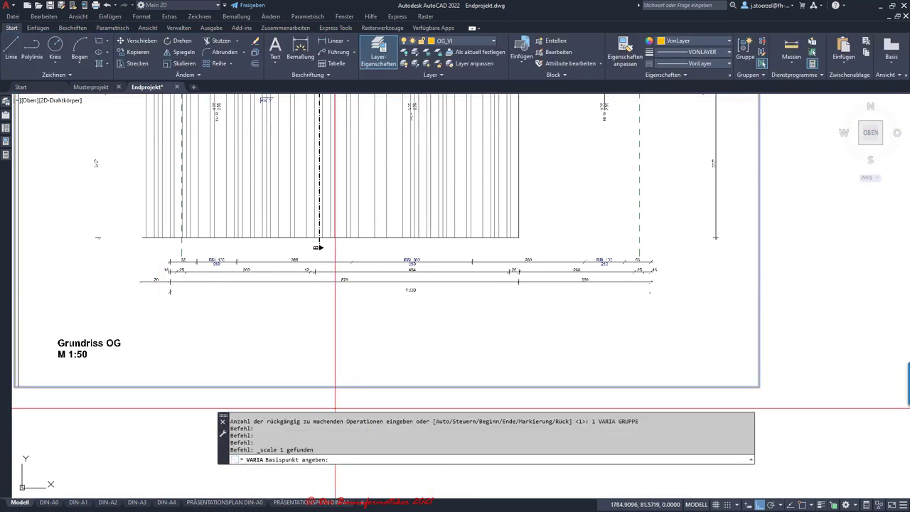
type("0,0")
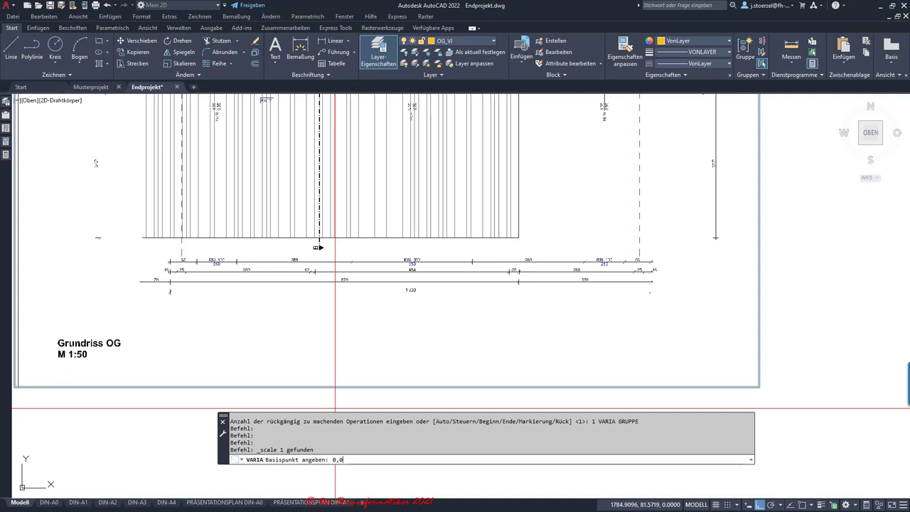
key("Return")
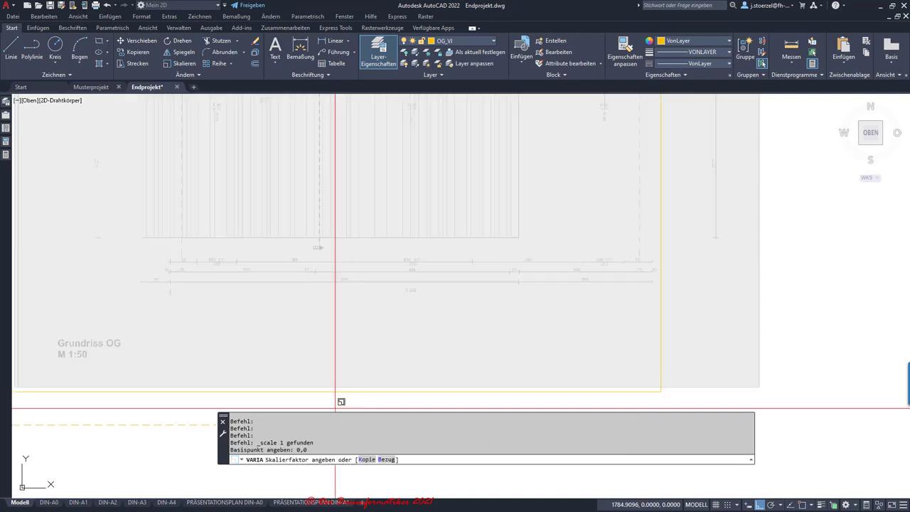
type("B")
key("Return")
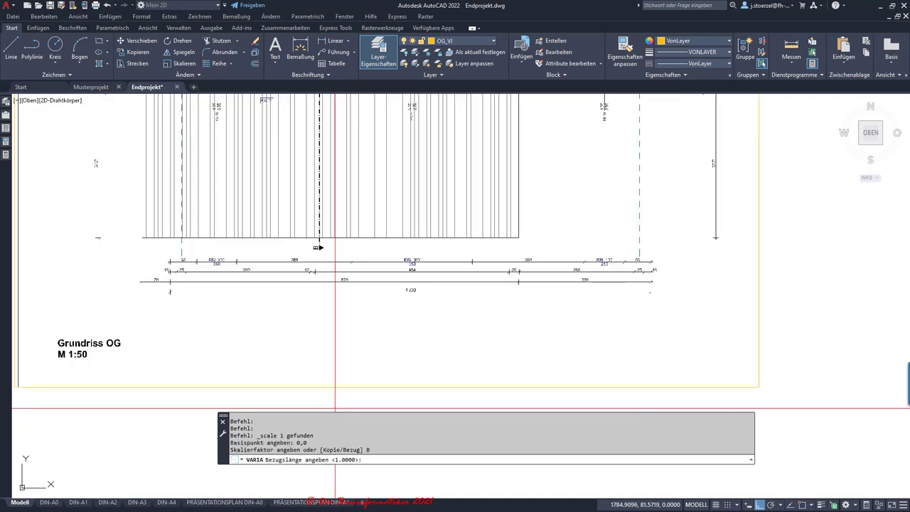
Step: Pick both ends of the 70 dimension as the reference and set the new length to 70
scroll(192, 276, "up", 3)
scroll(193, 271, "up", 3)
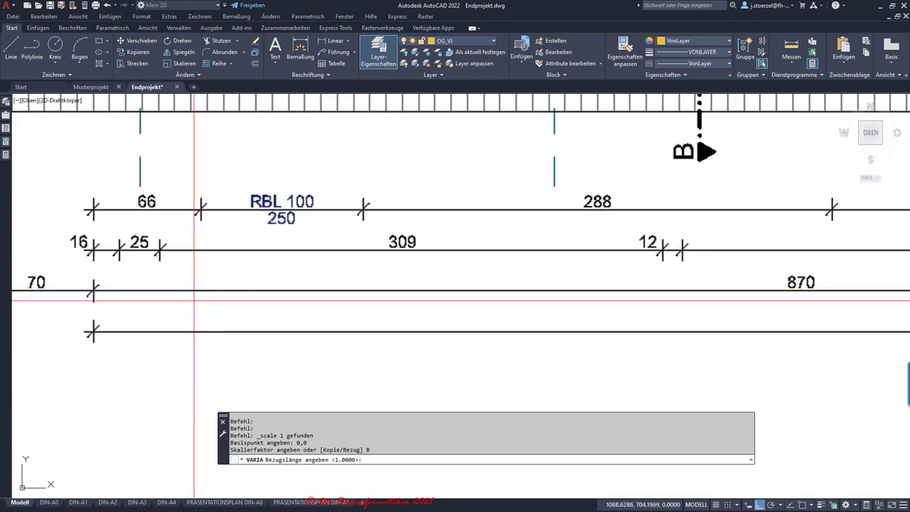
scroll(143, 307, "down", 2)
scroll(43, 307, "up", 2)
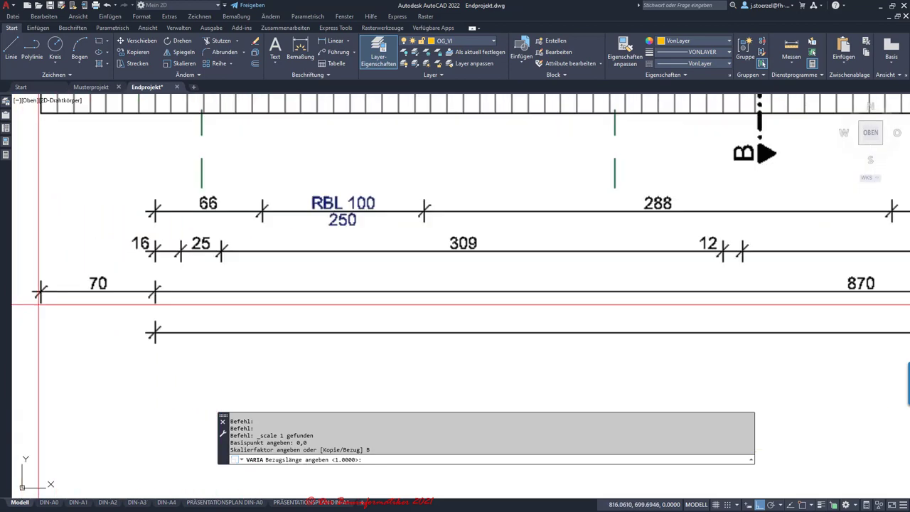
scroll(156, 315, "up", 2)
scroll(179, 262, "up", 4)
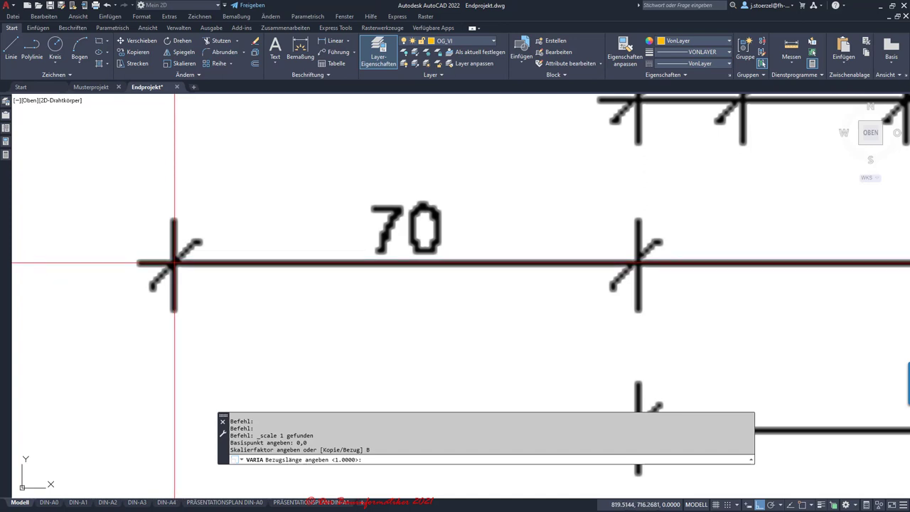
left_click(172, 262)
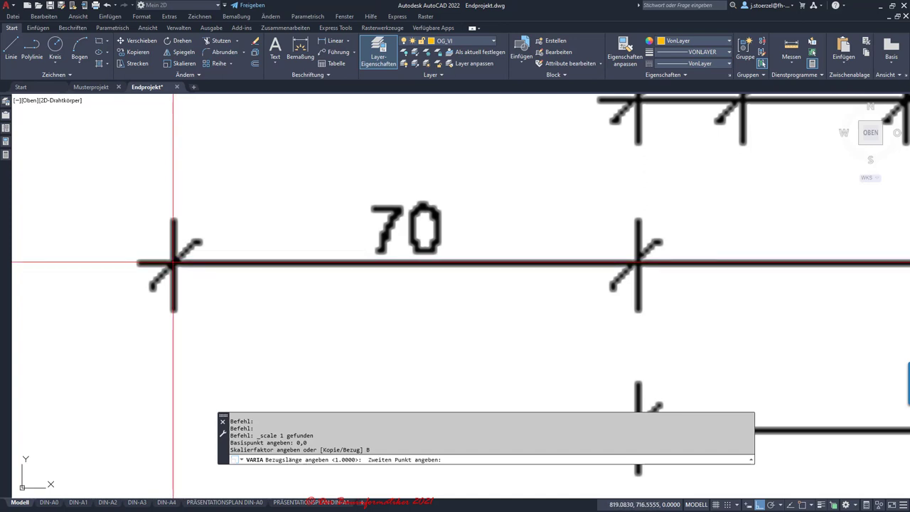
left_click(637, 263)
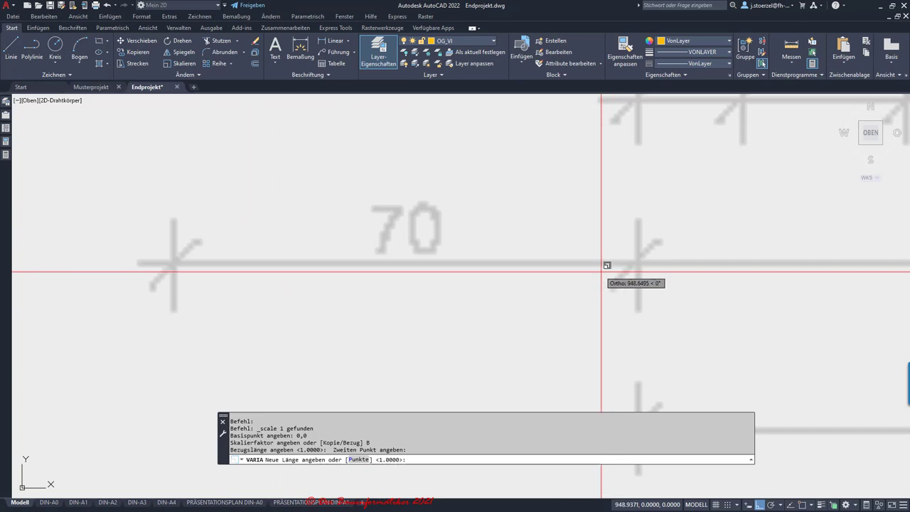
type("70")
key("Return")
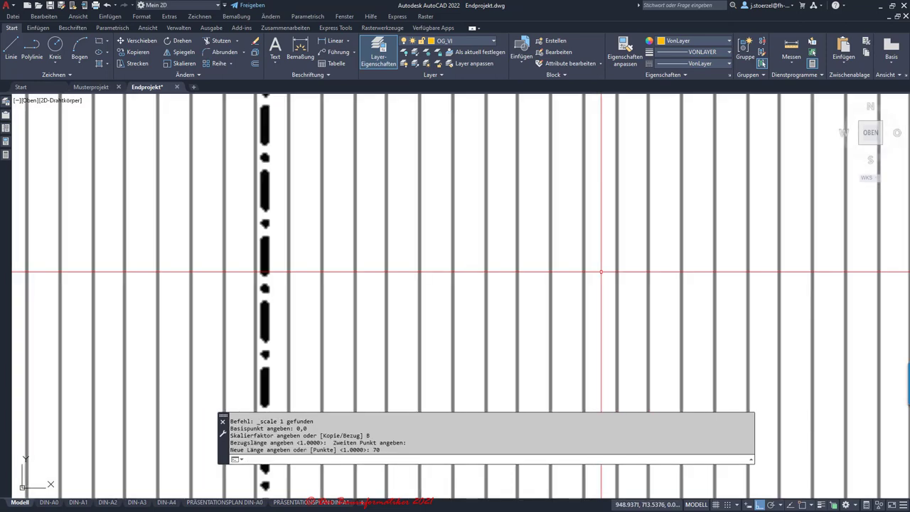
scroll(468, 168, "down", 5)
scroll(292, 232, "up", 5)
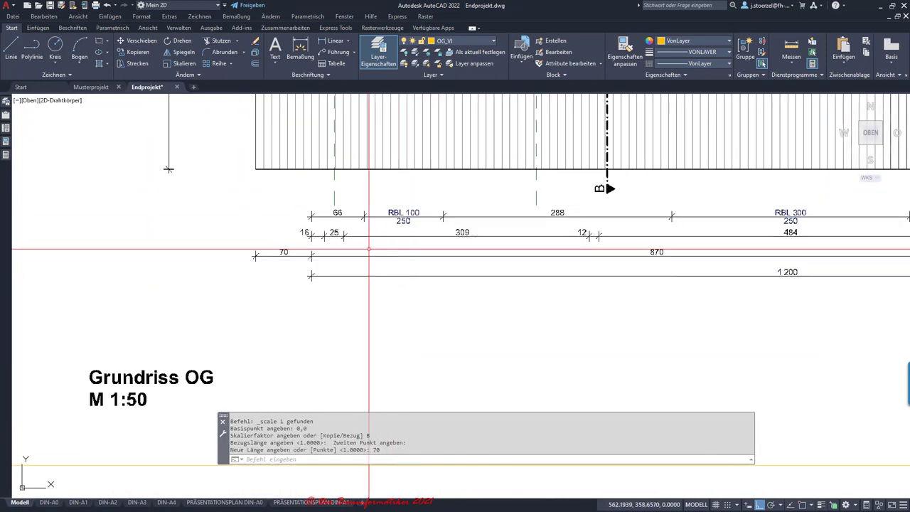
scroll(293, 232, "up", 3)
scroll(219, 296, "up", 2)
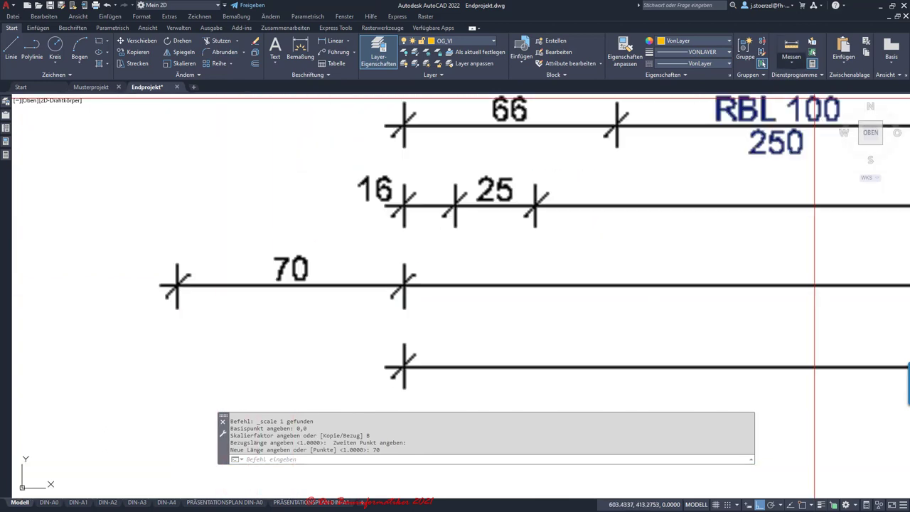
left_click(791, 58)
left_click(805, 98)
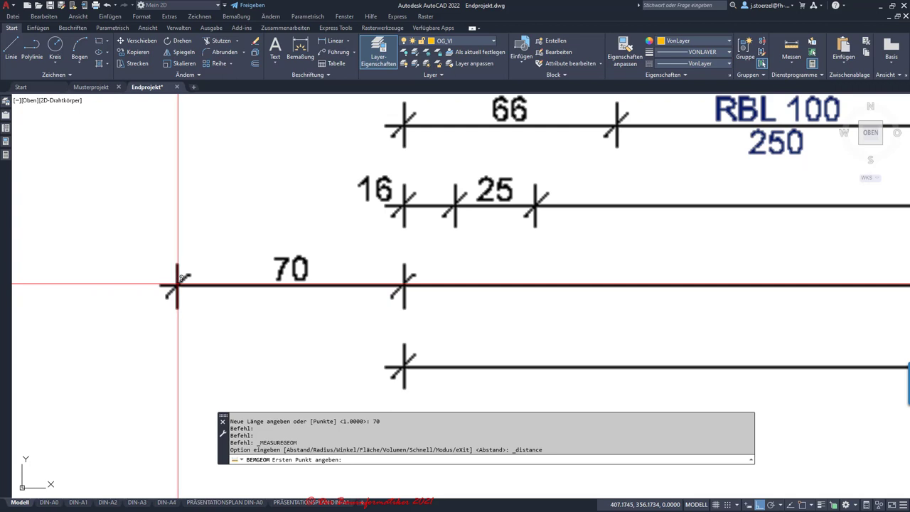
left_click(177, 284)
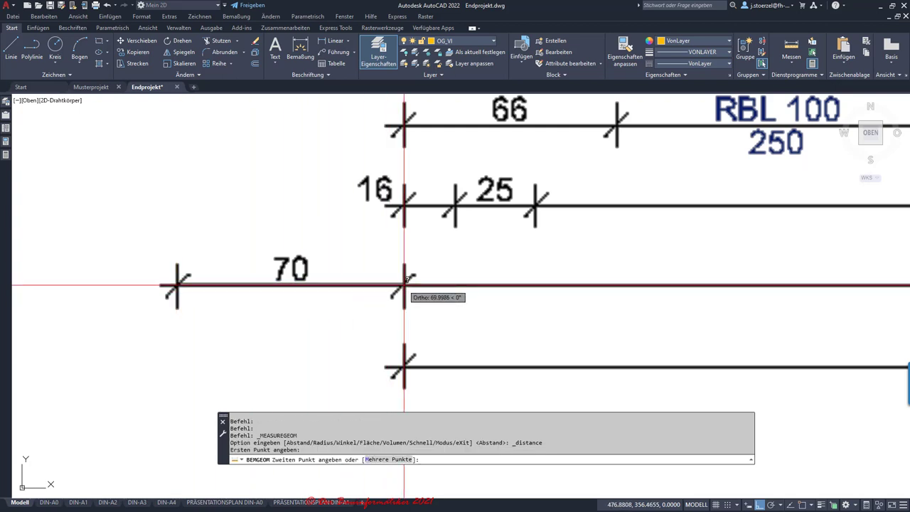
left_click(404, 285)
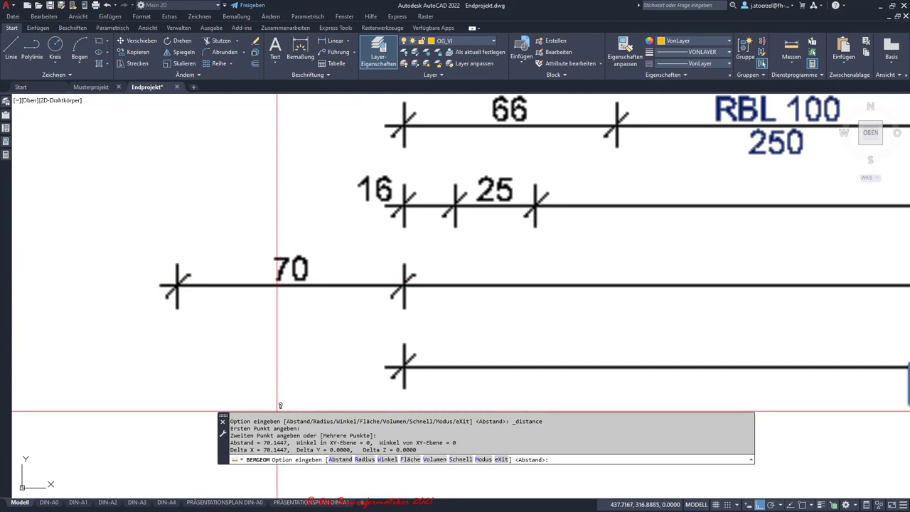
key("Escape")
scroll(354, 231, "down", 5)
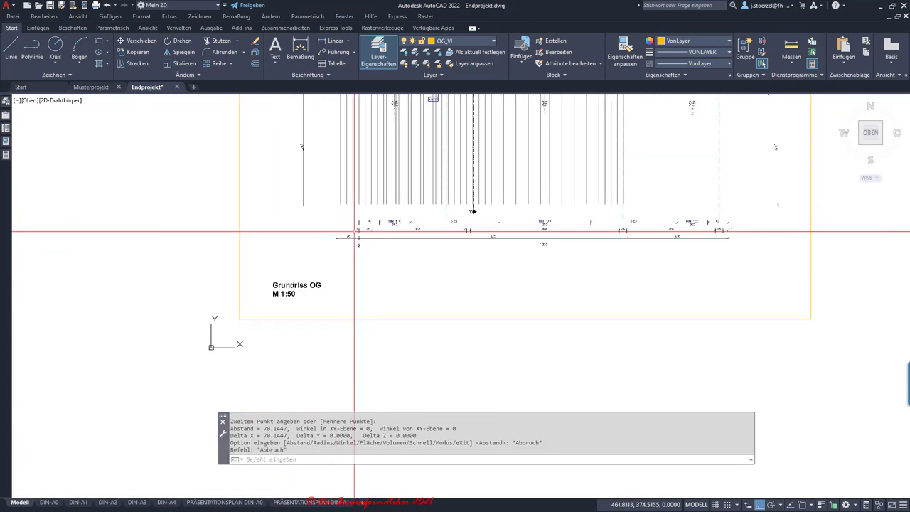
key("Escape")
scroll(279, 211, "down", 2)
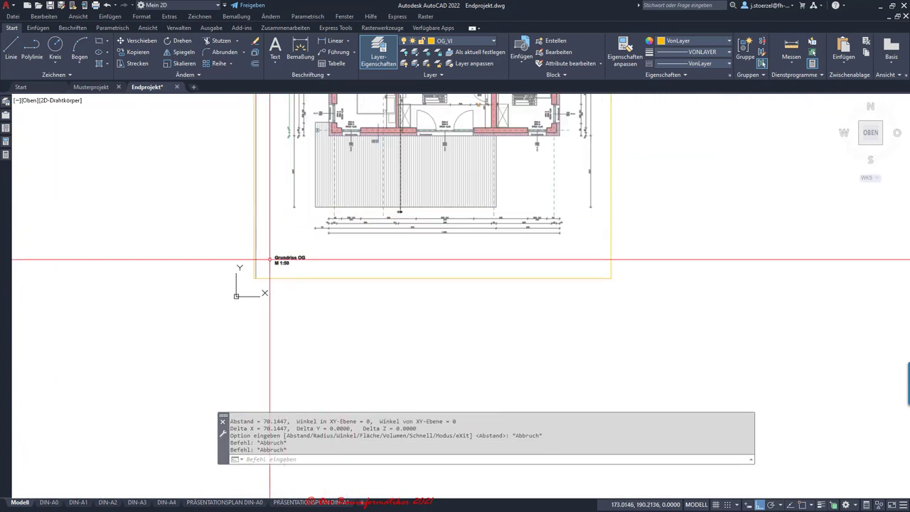
scroll(266, 264, "up", 2)
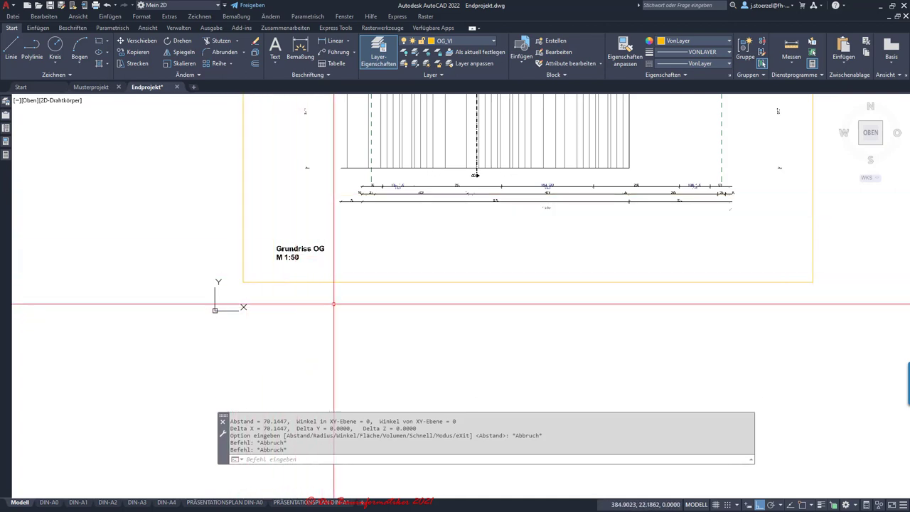
Step: Change the Grundriss OG image's Skalierung from 49.6711 to 50 in the Properties palette
left_click(243, 279)
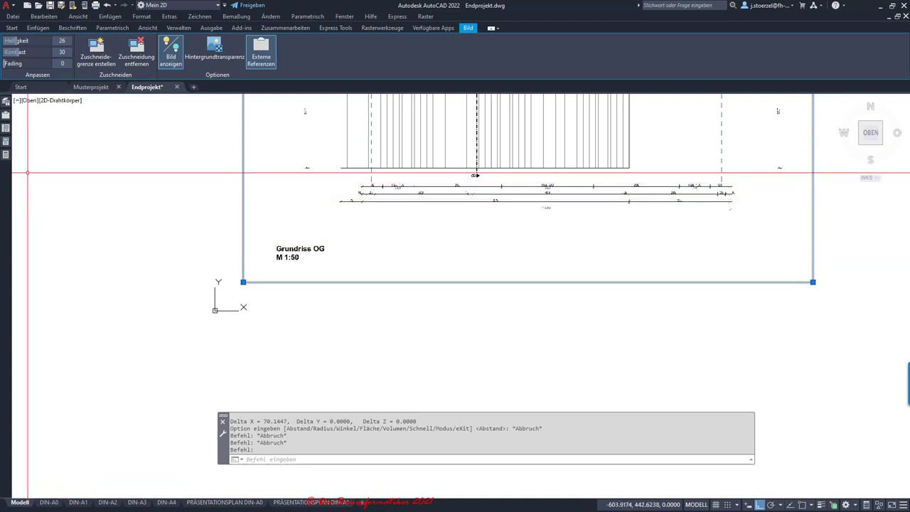
key("ctrl+8")
key("ctrl+1")
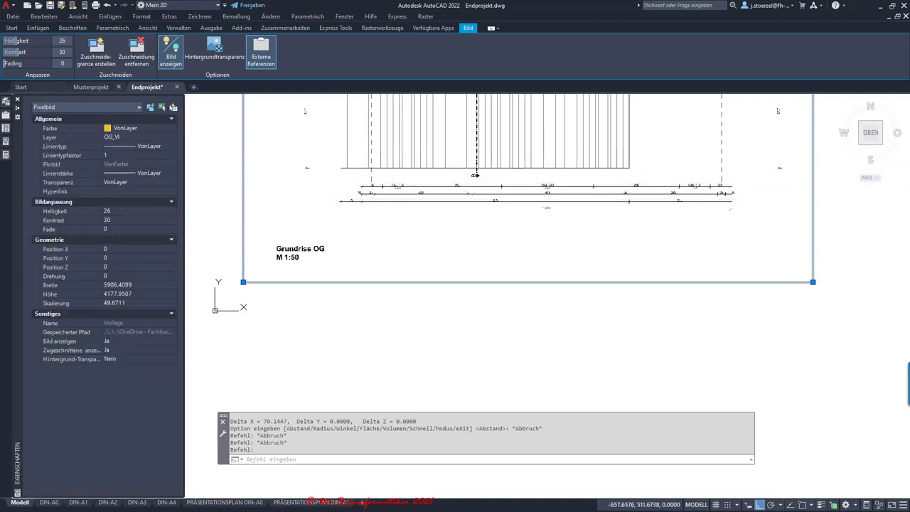
left_click(135, 303)
type("50")
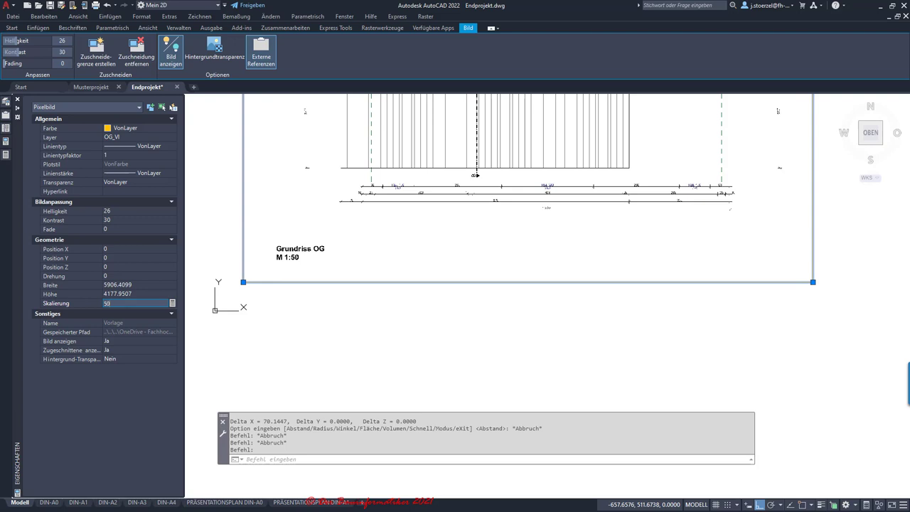
key("Return")
key("ctrl+1")
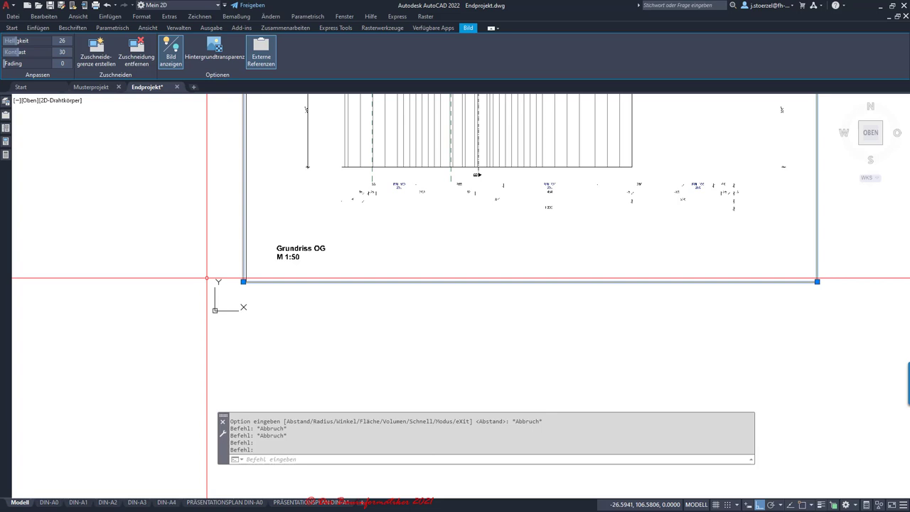
key("ctrl+1")
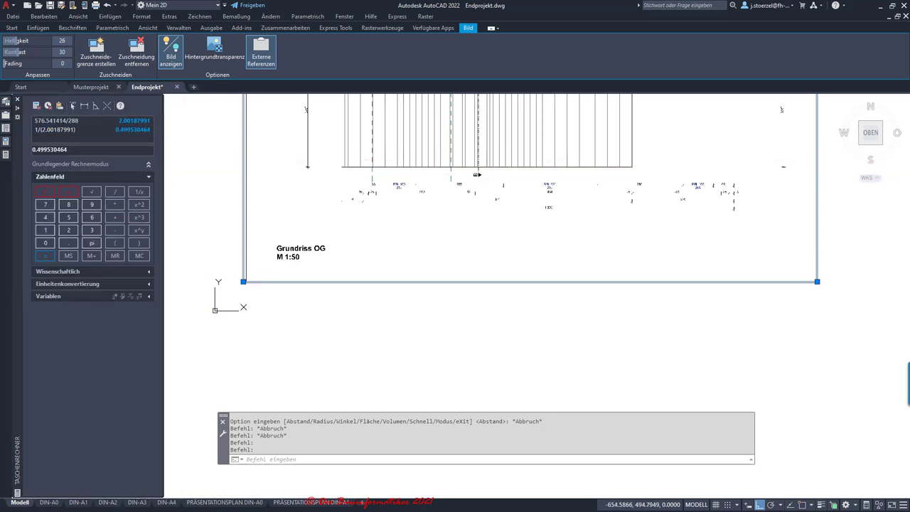
left_click(124, 303)
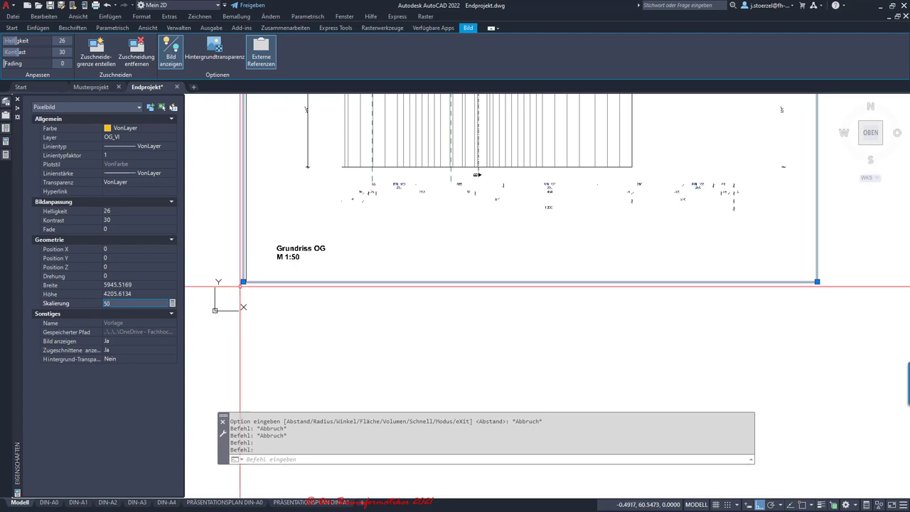
key("ctrl+1")
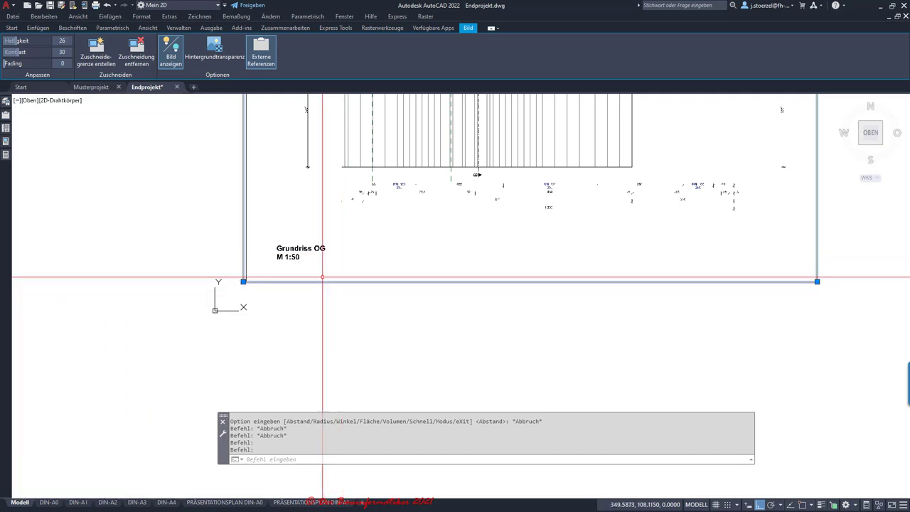
scroll(320, 276, "down", 4)
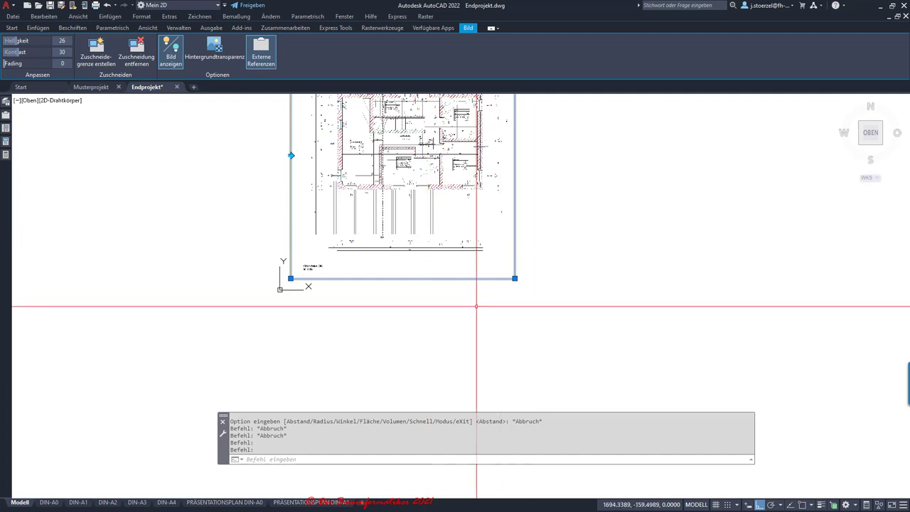
scroll(317, 277, "up", 2)
scroll(310, 266, "up", 2)
scroll(405, 297, "down", 2)
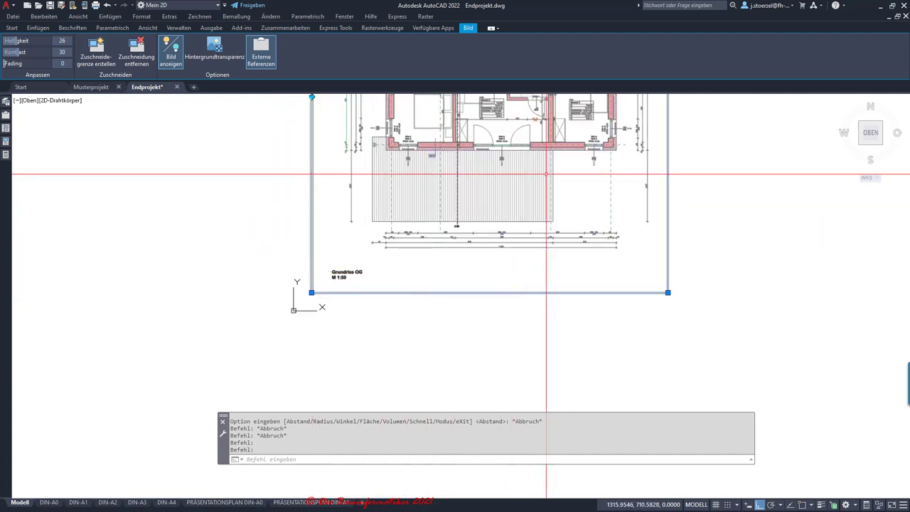
scroll(444, 231, "up", 5)
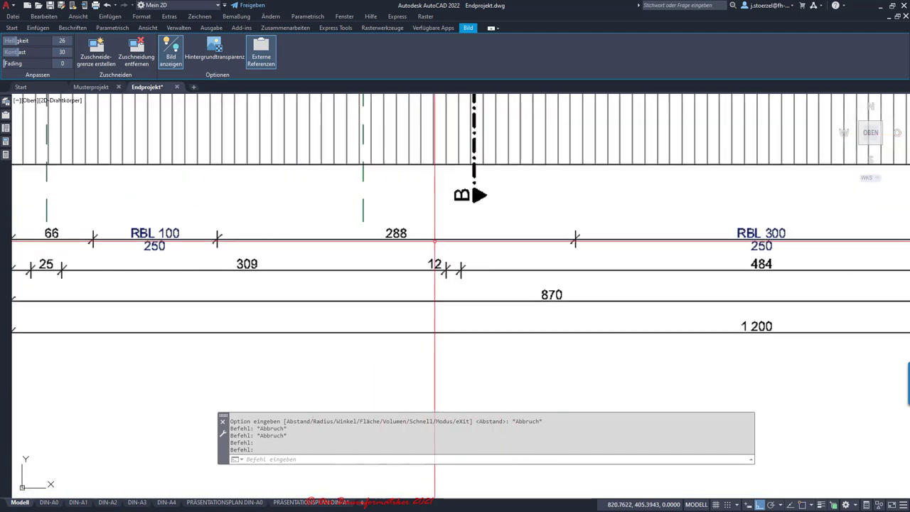
scroll(452, 252, "down", 3)
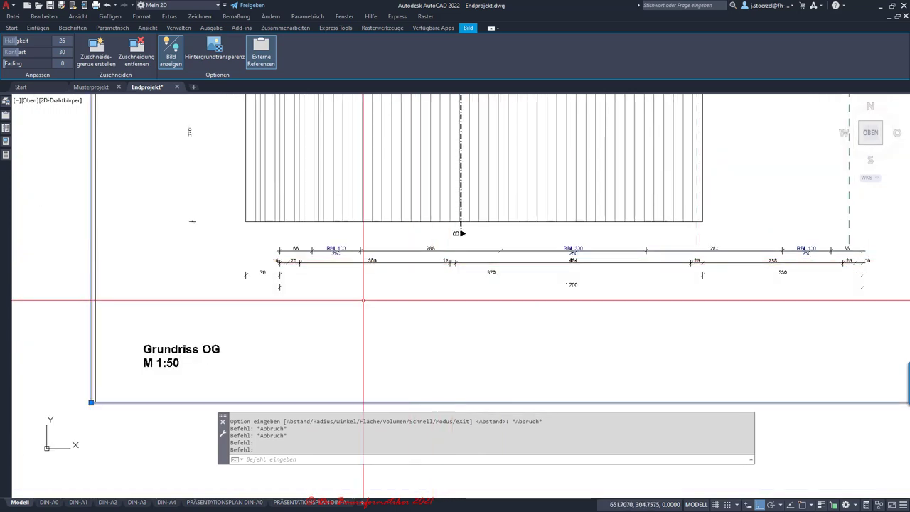
scroll(351, 313, "down", 3)
key("Escape")
scroll(483, 299, "down", 2)
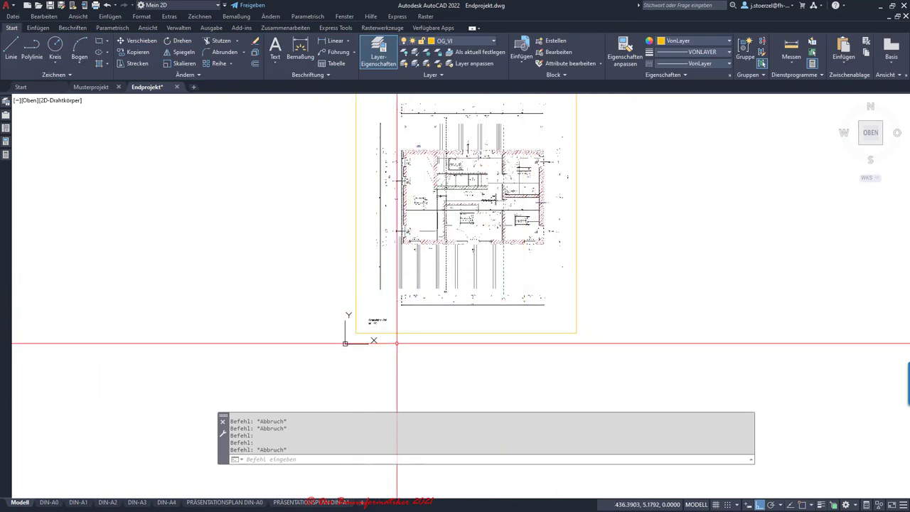
scroll(357, 355, "up", 4)
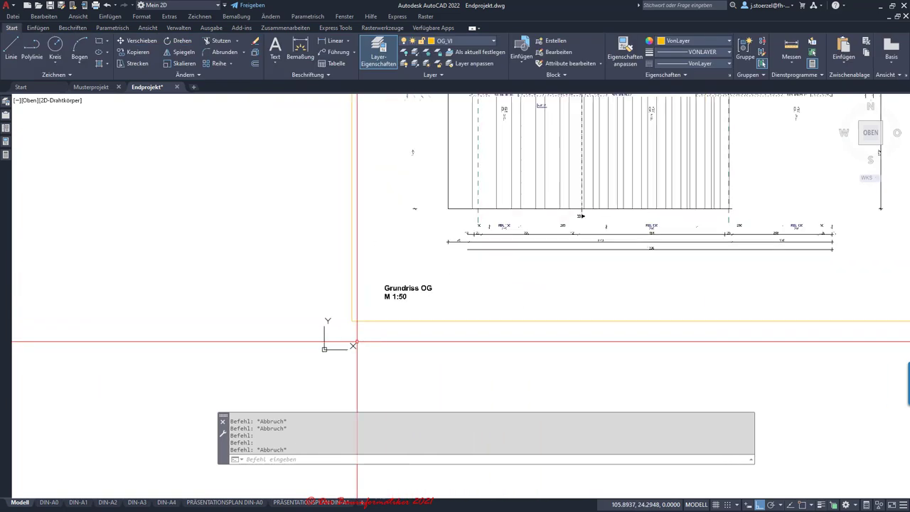
scroll(455, 192, "down", 2)
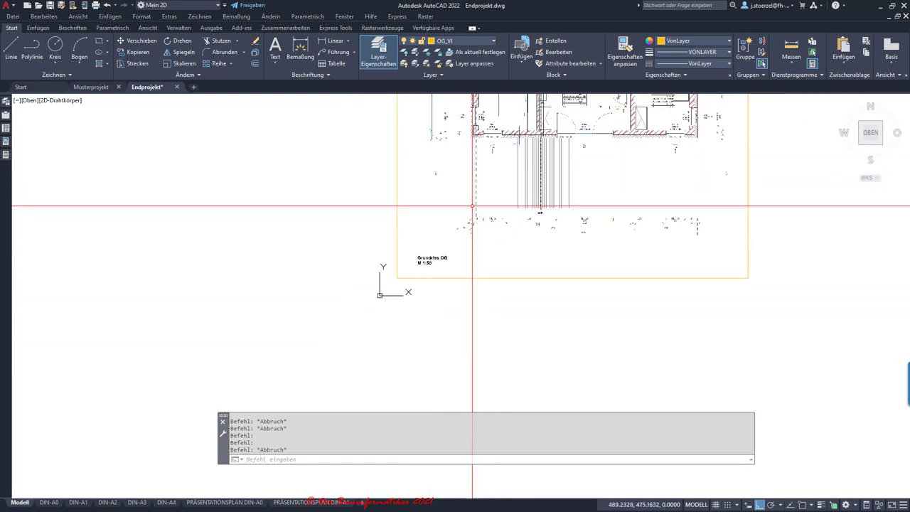
scroll(298, 235, "up", 1)
scroll(393, 230, "up", 1)
scroll(394, 230, "up", 2)
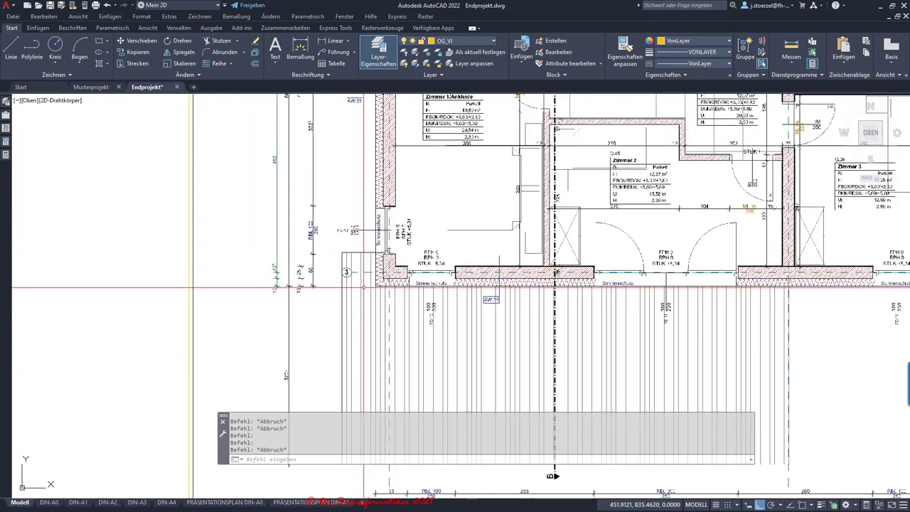
scroll(363, 262, "up", 2)
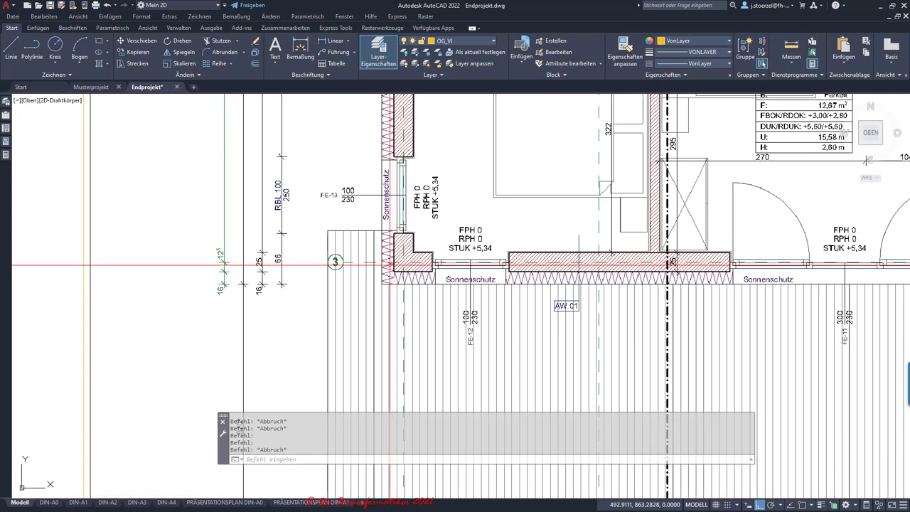
scroll(398, 273, "up", 4)
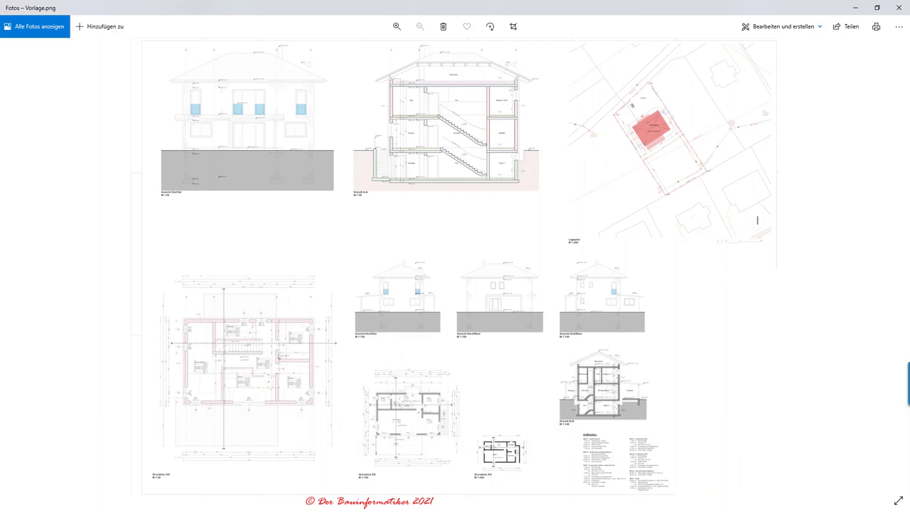
Step: Compare the EG, KG and OG wall details near axis 3 in Vorlage.png, then close Photos
scroll(216, 403, "up", 5)
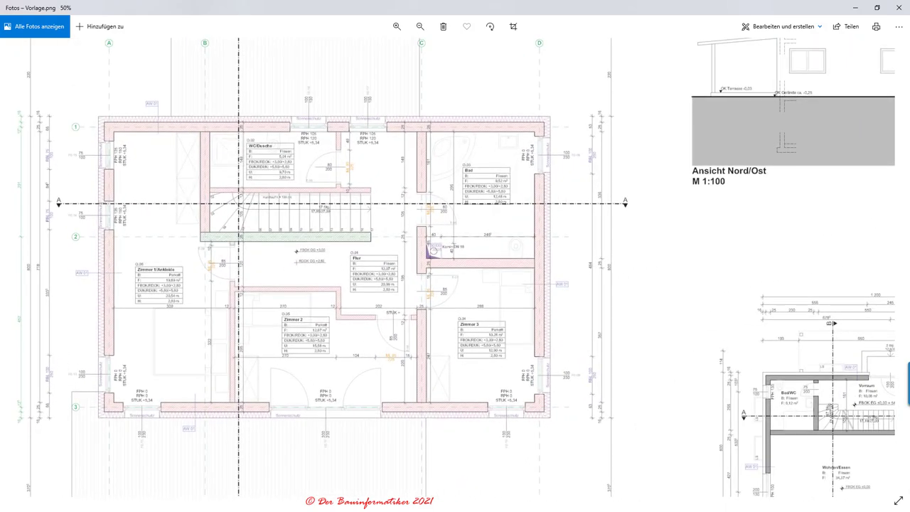
scroll(136, 411, "down", 3)
scroll(454, 284, "up", 1)
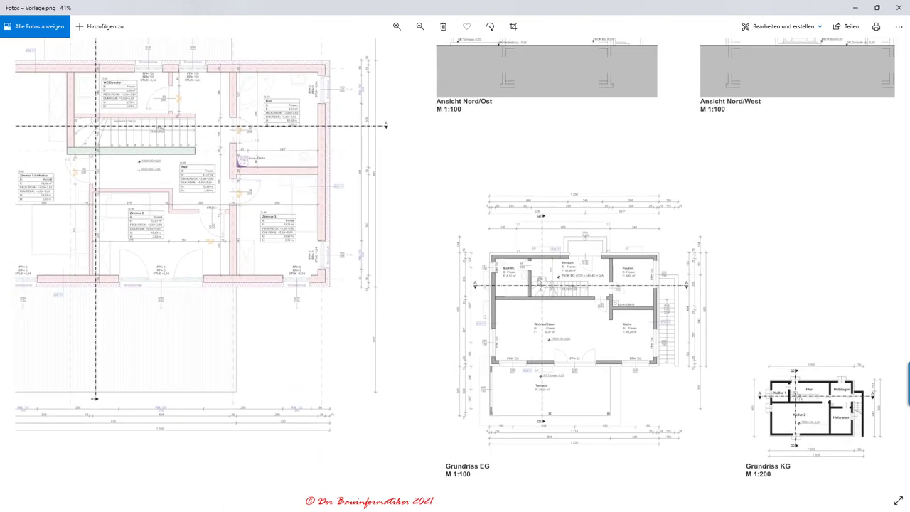
scroll(865, 436, "up", 1)
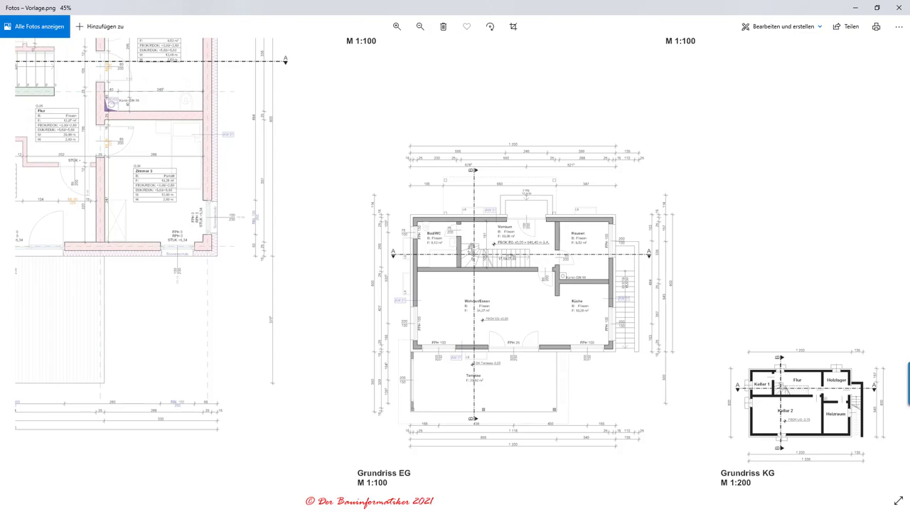
scroll(789, 444, "up", 2)
scroll(788, 444, "up", 2)
scroll(789, 444, "up", 1)
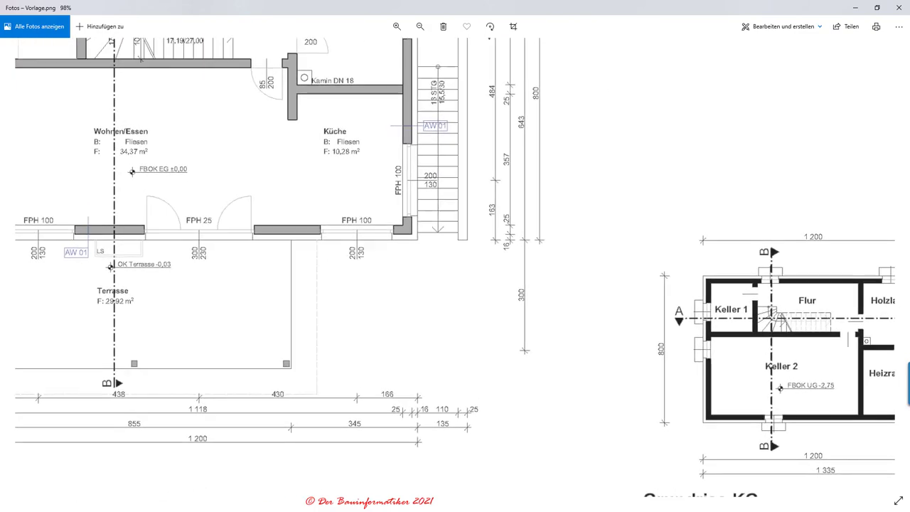
scroll(789, 444, "down", 2)
scroll(145, 238, "up", 1)
scroll(146, 238, "up", 2)
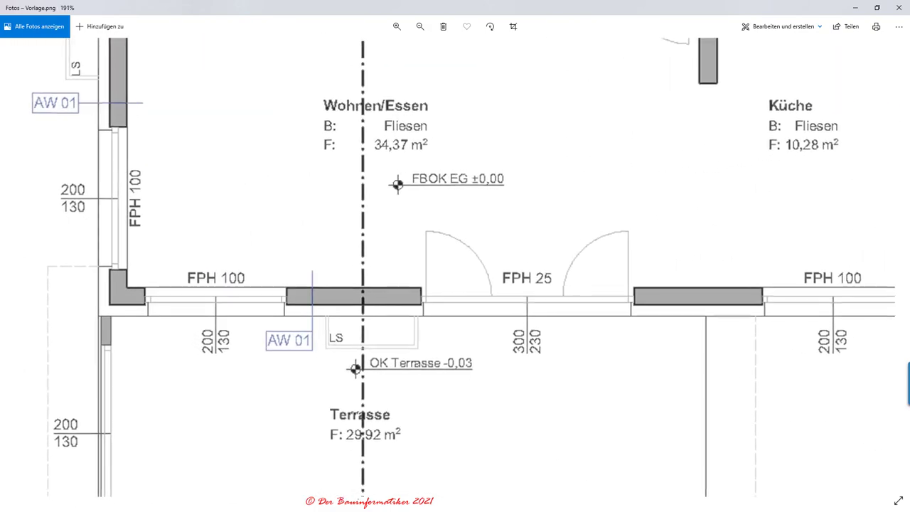
scroll(274, 361, "down", 2)
scroll(455, 270, "up", 1)
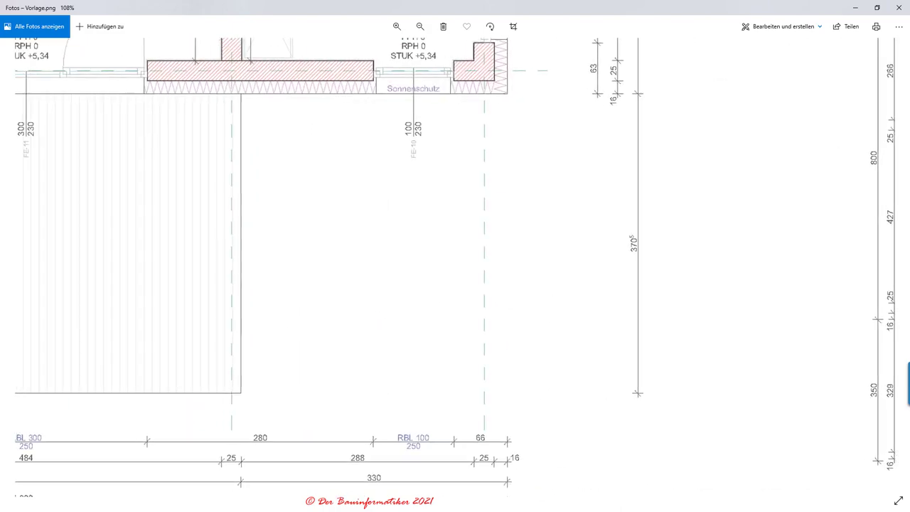
scroll(107, 155, "up", 1, "ctrl")
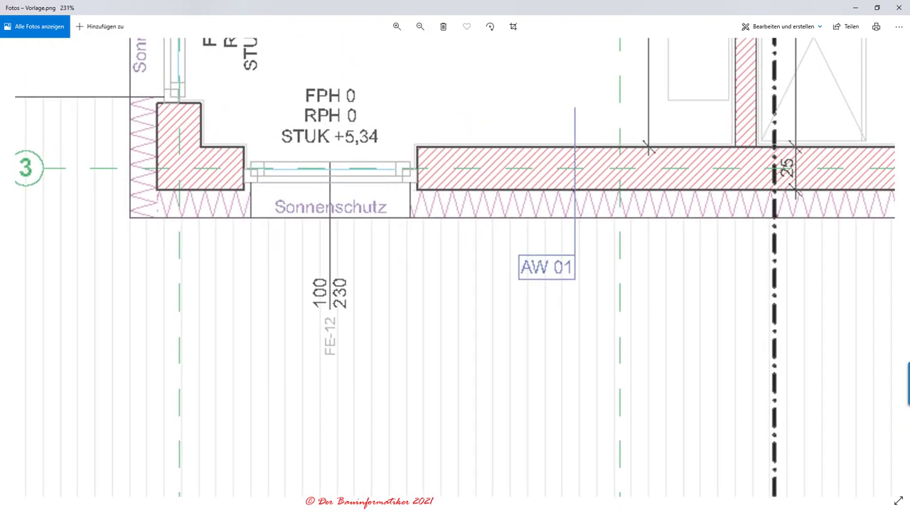
scroll(200, 138, "up", 2, "ctrl")
scroll(199, 138, "up", 2, "ctrl")
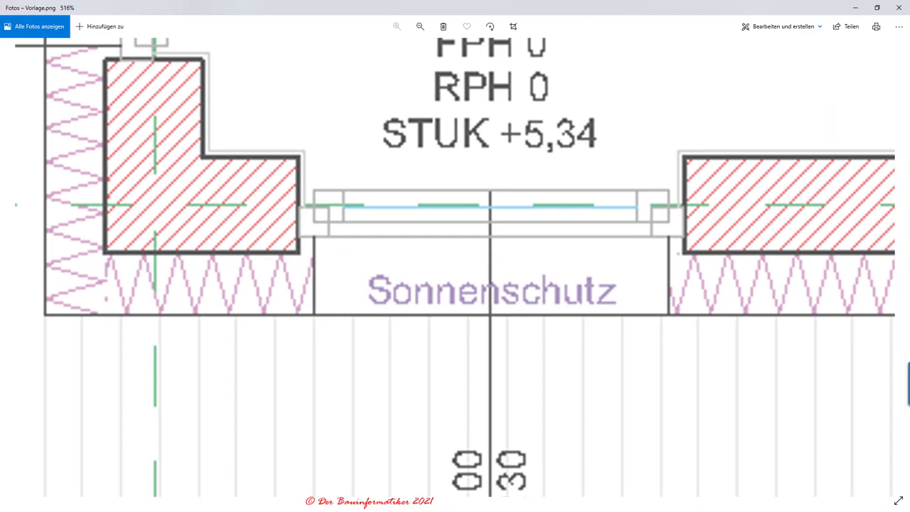
scroll(187, 154, "down", 3, "ctrl")
scroll(187, 154, "down", 4, "ctrl")
scroll(187, 154, "down", 1, "ctrl")
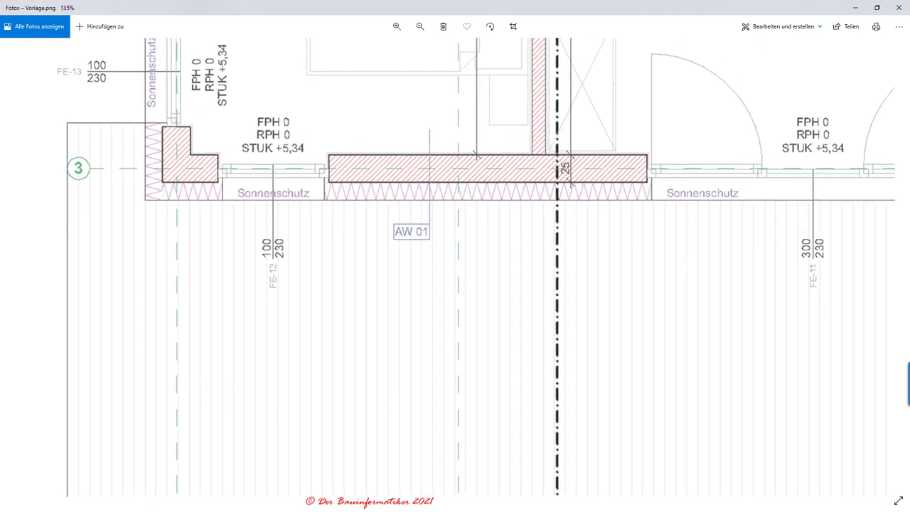
scroll(187, 155, "down", 1, "ctrl")
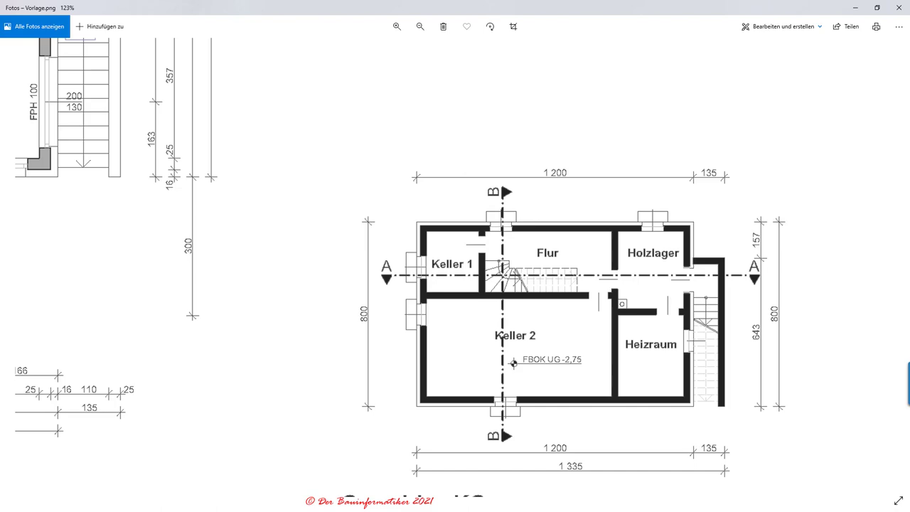
scroll(429, 396, "up", 1)
scroll(429, 396, "up", 3)
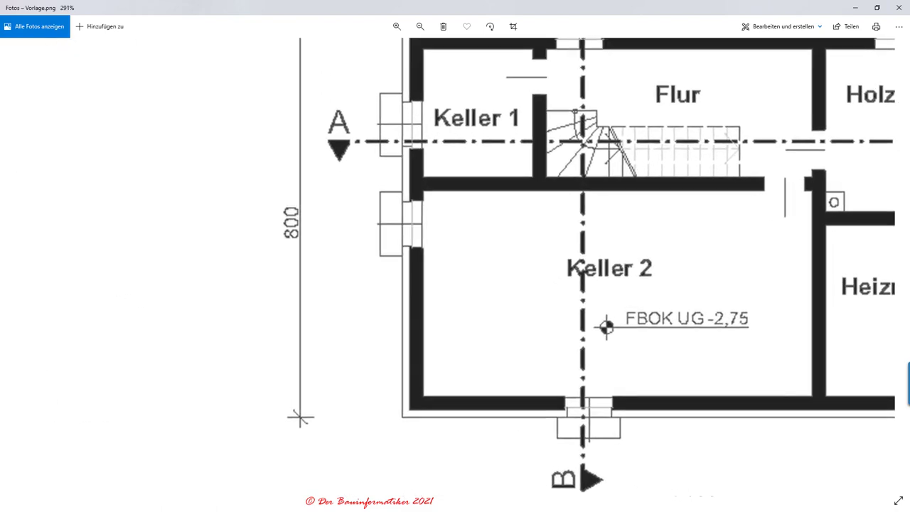
scroll(429, 396, "up", 2)
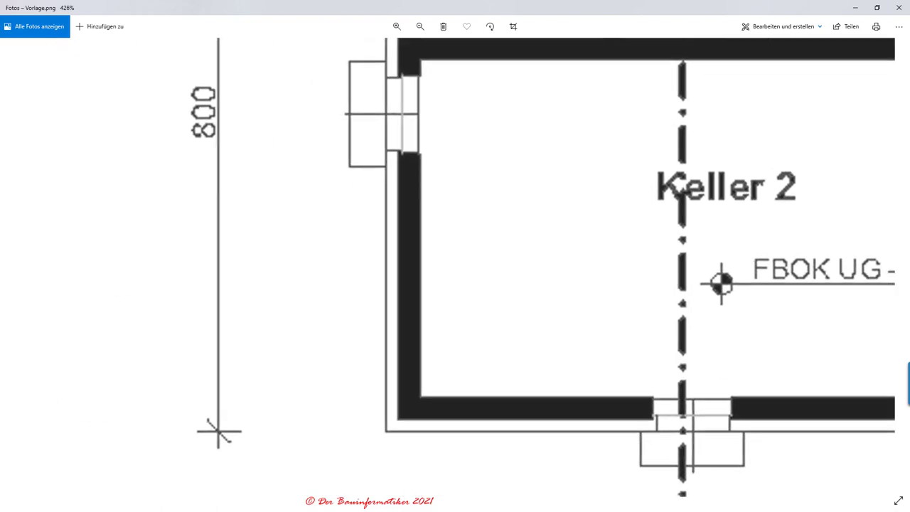
scroll(677, 187, "down", 3)
scroll(676, 187, "down", 3)
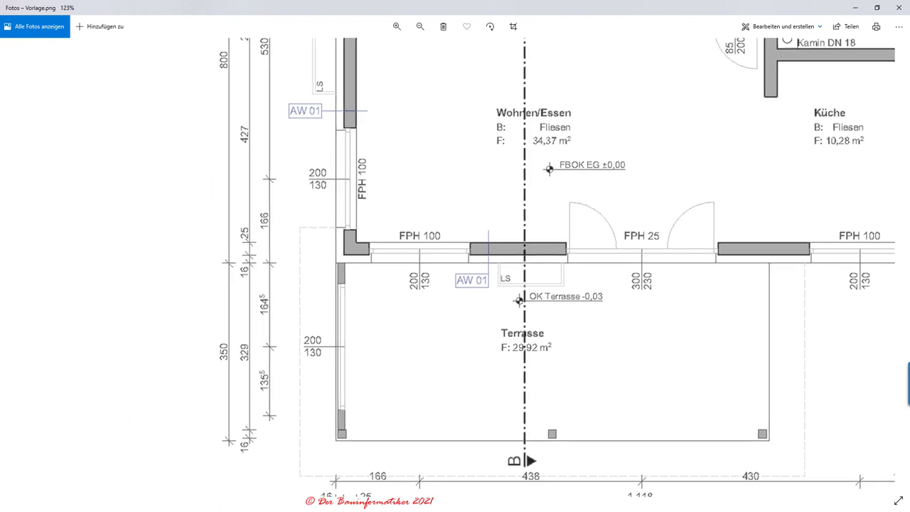
scroll(253, 250, "down", 2)
scroll(254, 250, "down", 2)
scroll(253, 251, "down", 1)
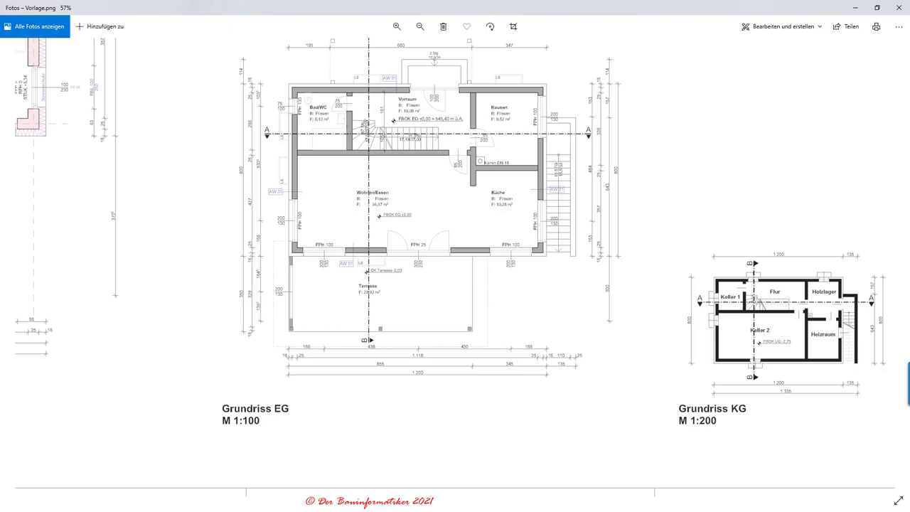
scroll(455, 256, "left", 10)
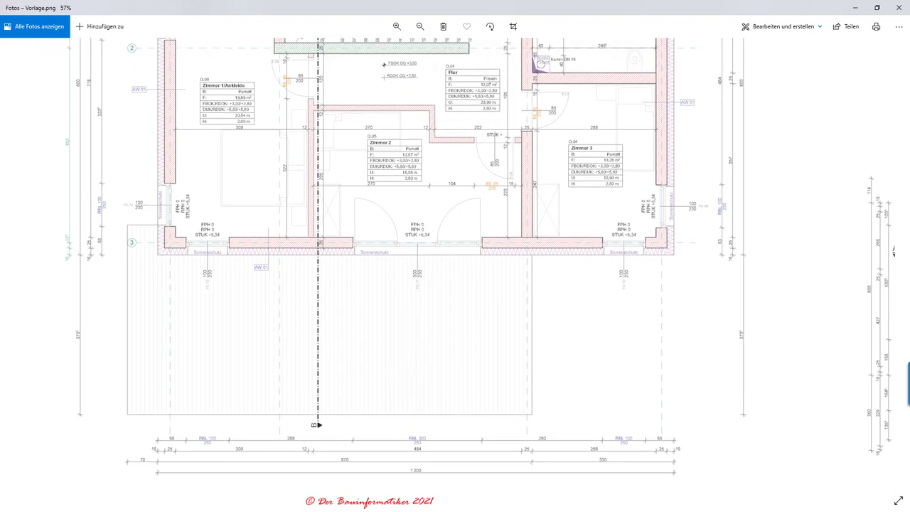
scroll(160, 248, "up", 2, "ctrl")
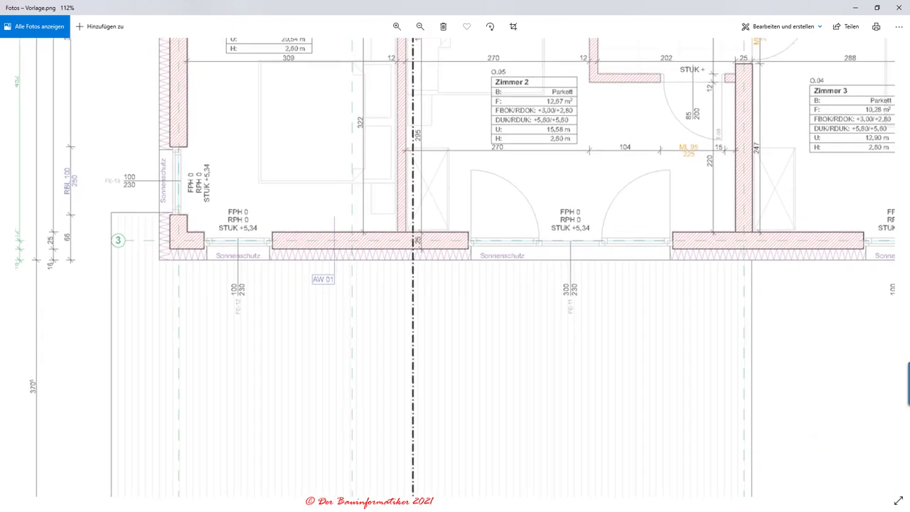
scroll(160, 248, "up", 3, "ctrl")
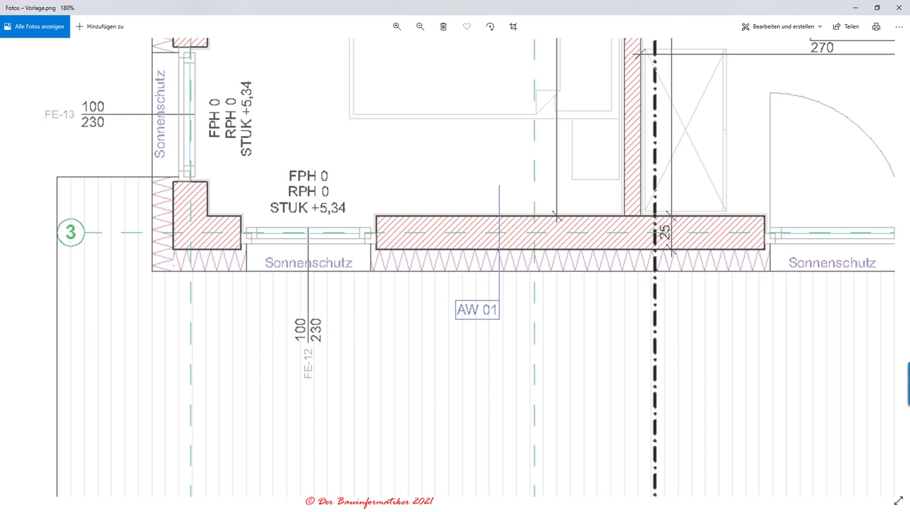
left_click(855, 7)
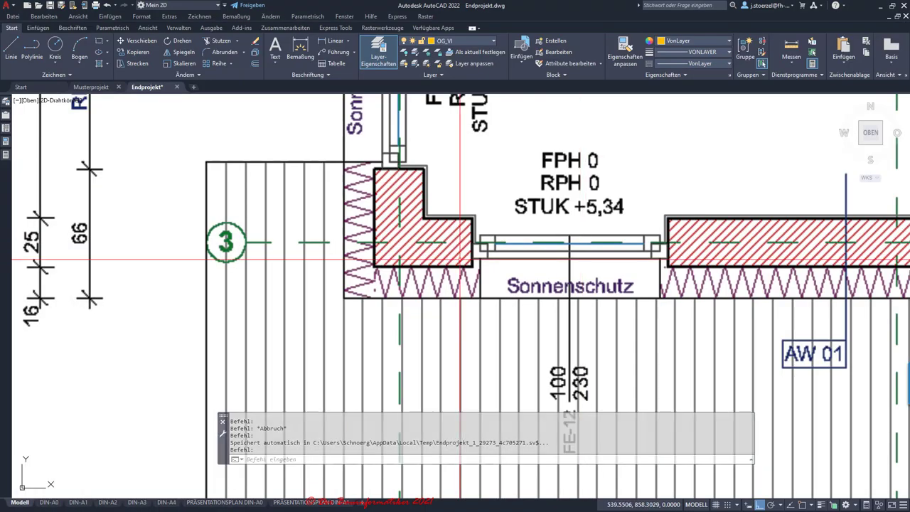
Step: Move the Grundriss OG image from its picked wall corner to the origin 0,0
scroll(367, 241, "down", 2)
scroll(366, 241, "down", 3)
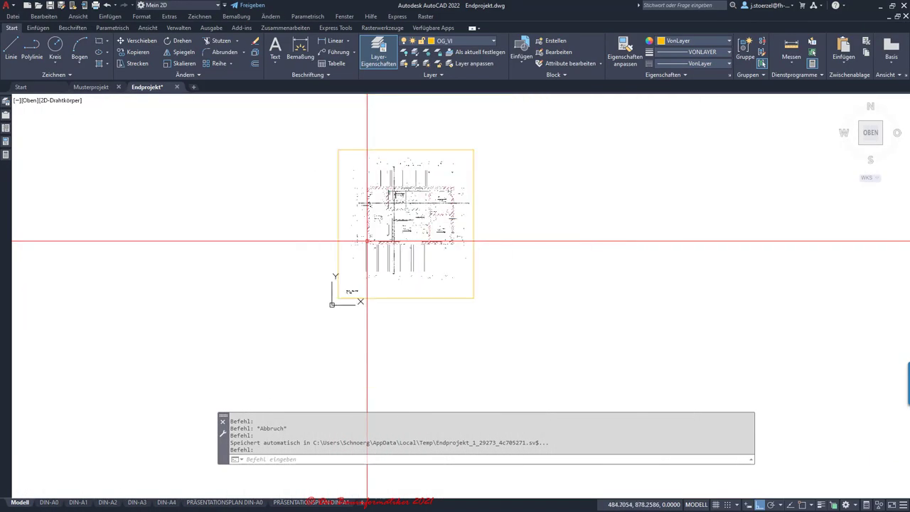
left_click(474, 206)
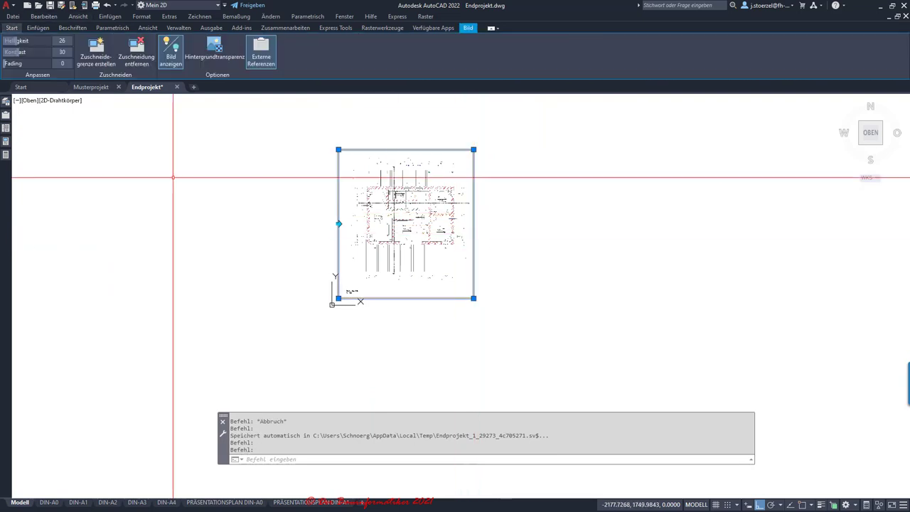
left_click(12, 28)
left_click(135, 41)
scroll(391, 341, "up", 4)
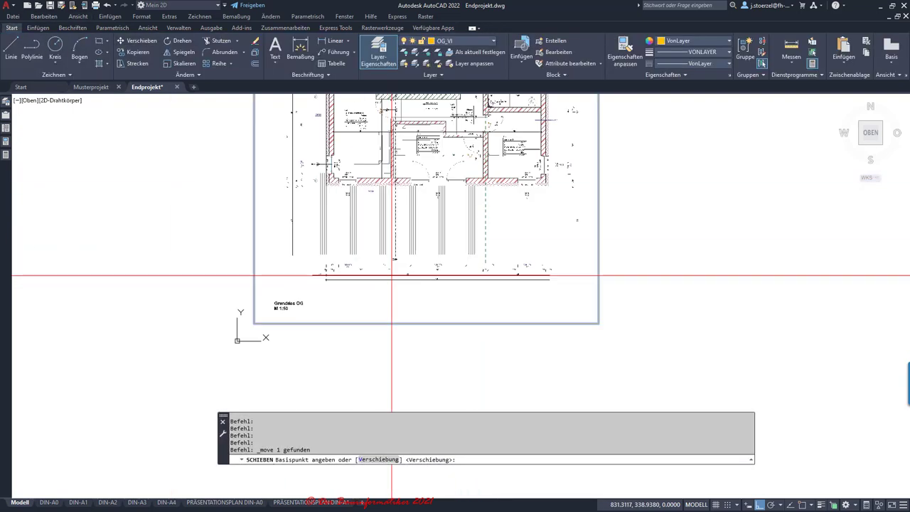
scroll(392, 229, "up", 4)
scroll(392, 230, "up", 4)
scroll(611, 383, "down", 5)
scroll(611, 384, "up", 2)
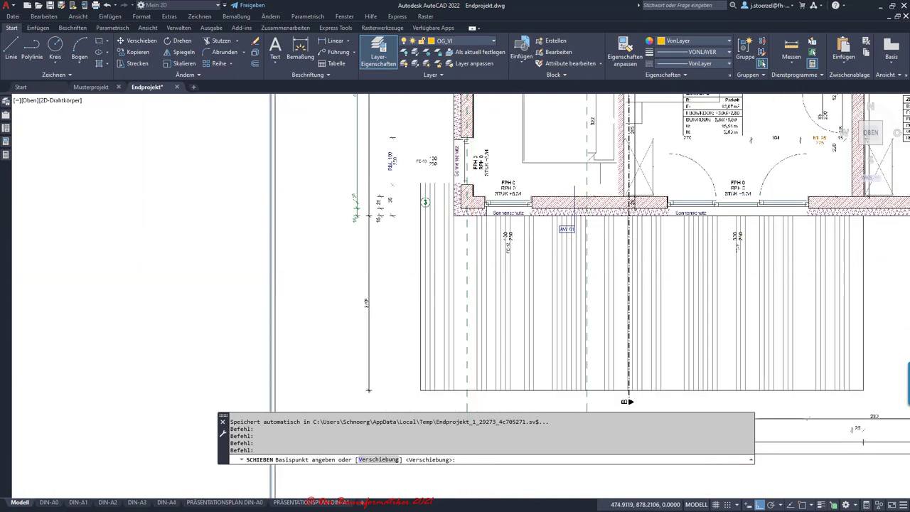
scroll(612, 384, "up", 4)
scroll(611, 384, "up", 2)
scroll(406, 355, "down", 4)
scroll(405, 348, "up", 3)
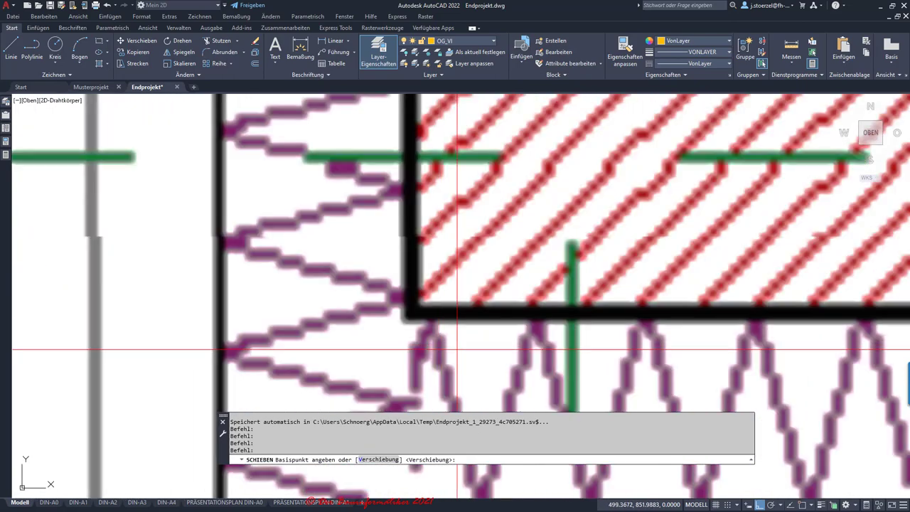
scroll(406, 306, "up", 3)
scroll(406, 306, "up", 2)
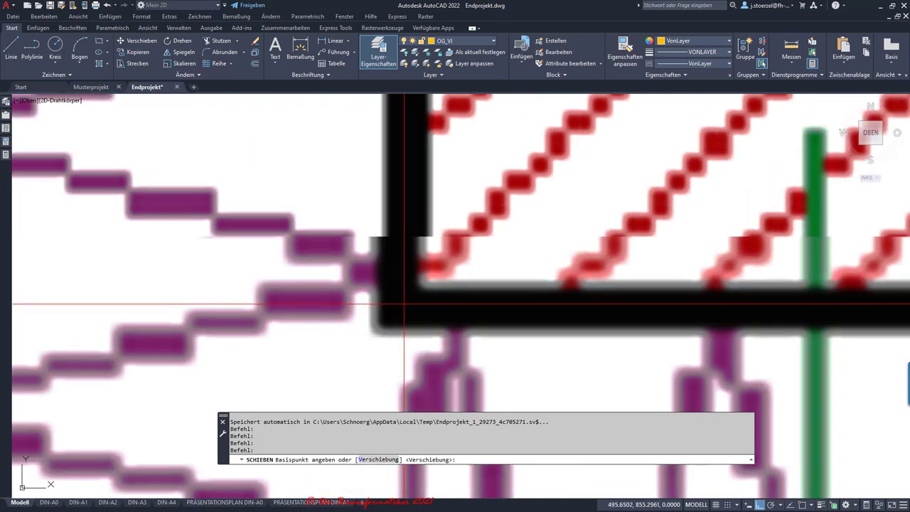
left_click(405, 305)
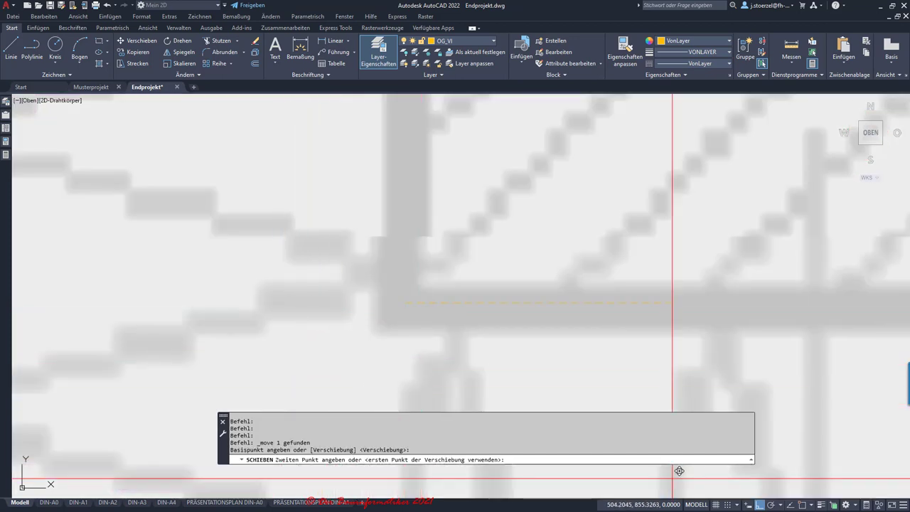
key("F8")
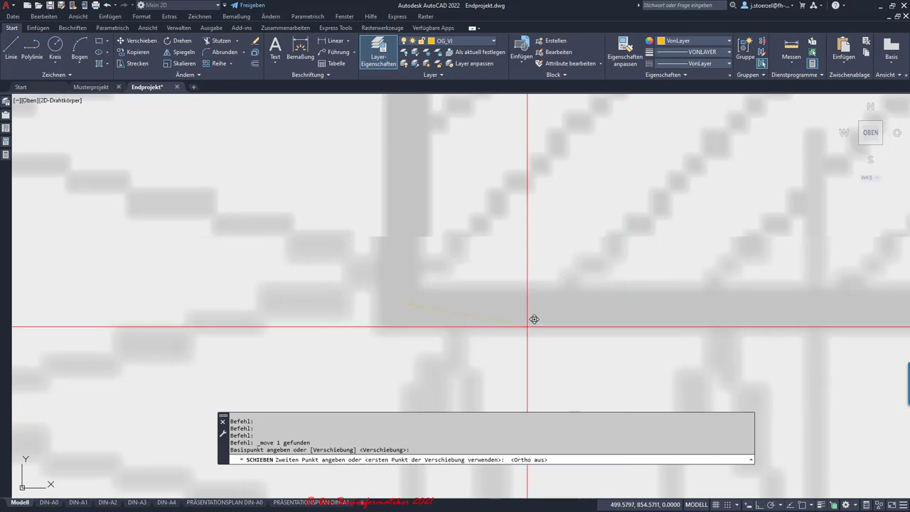
key("Return")
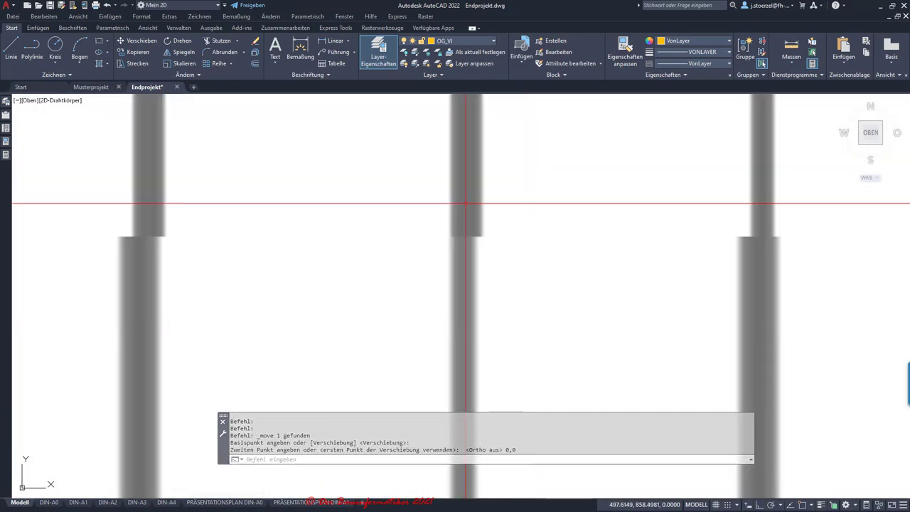
Step: Zoom and pan across the plan to check the wall corner against the origin
scroll(426, 199, "down", 5)
scroll(426, 199, "down", 5)
scroll(426, 199, "down", 5)
scroll(319, 296, "down", 2)
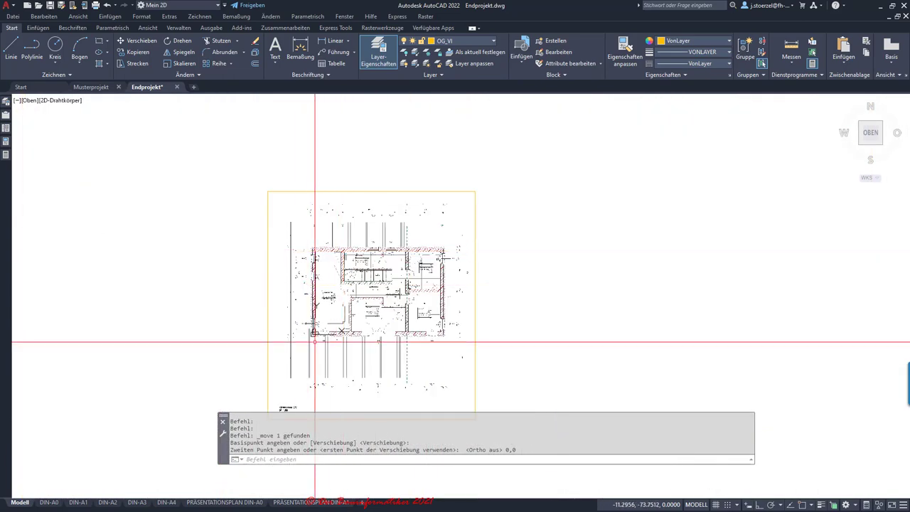
middle_click_drag(319, 296, 319, 78)
scroll(274, 202, "up", 5)
scroll(416, 254, "up", 2)
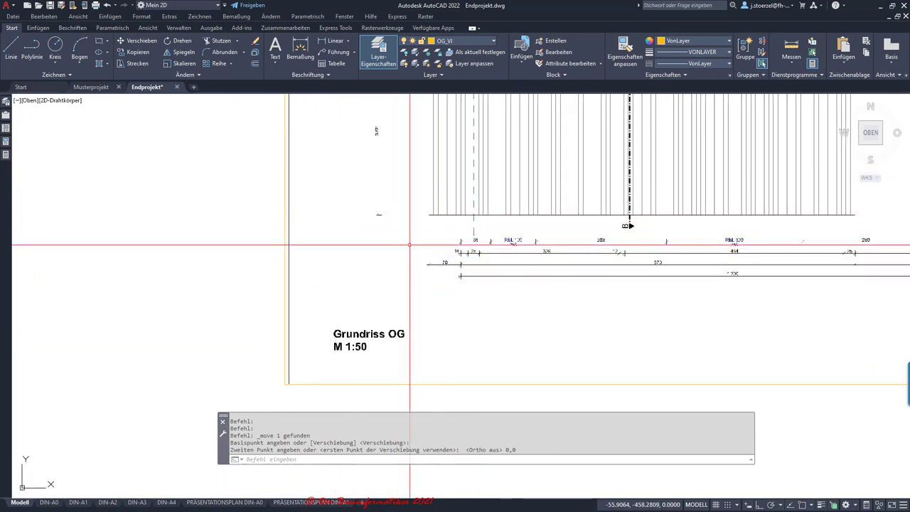
scroll(356, 264, "down", 5)
scroll(427, 235, "up", 2)
scroll(398, 277, "up", 3)
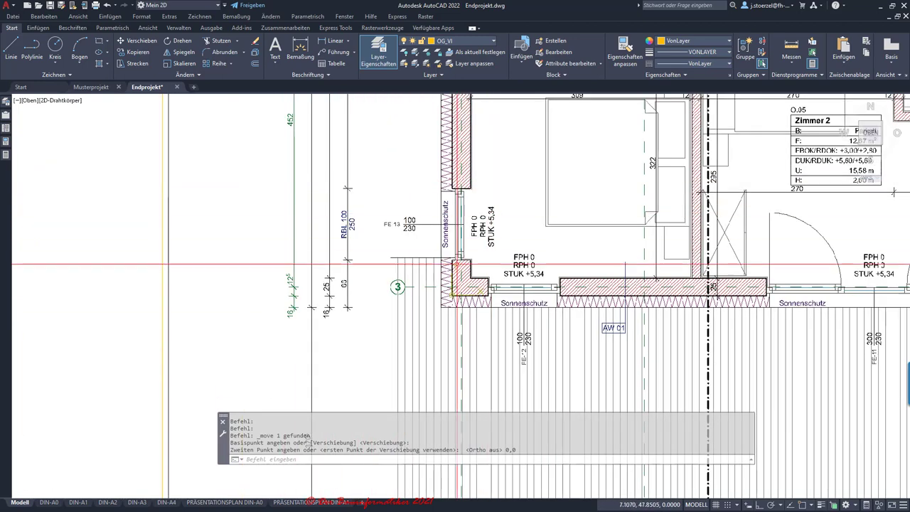
scroll(395, 292, "up", 2)
scroll(395, 290, "up", 3)
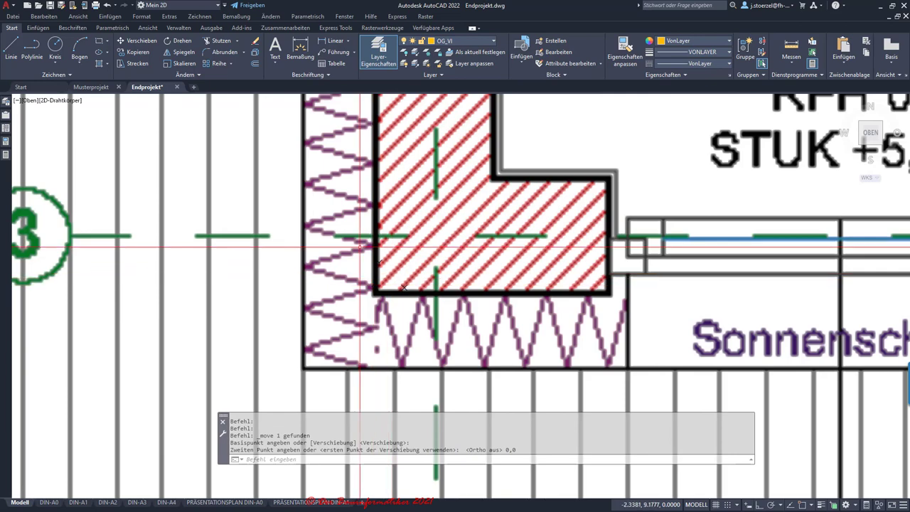
scroll(366, 255, "down", 3)
scroll(318, 232, "down", 7)
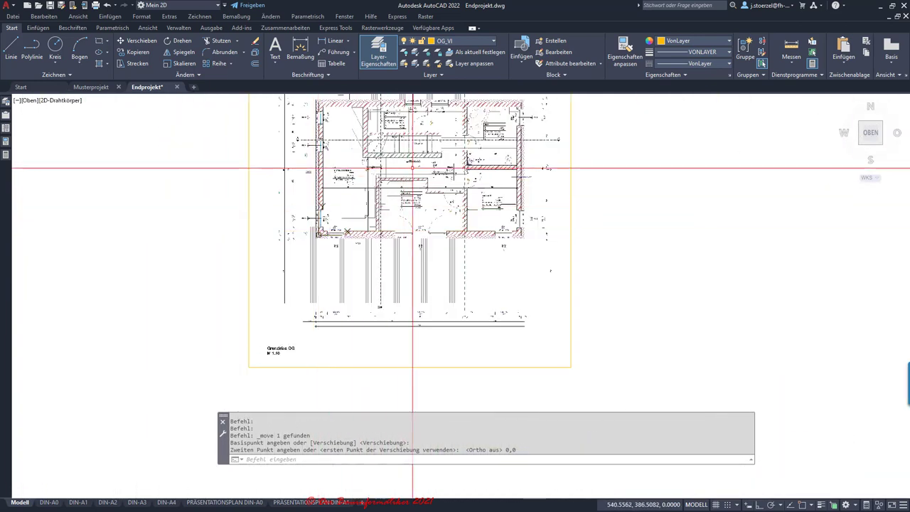
middle_click_drag(416, 173, 355, 244)
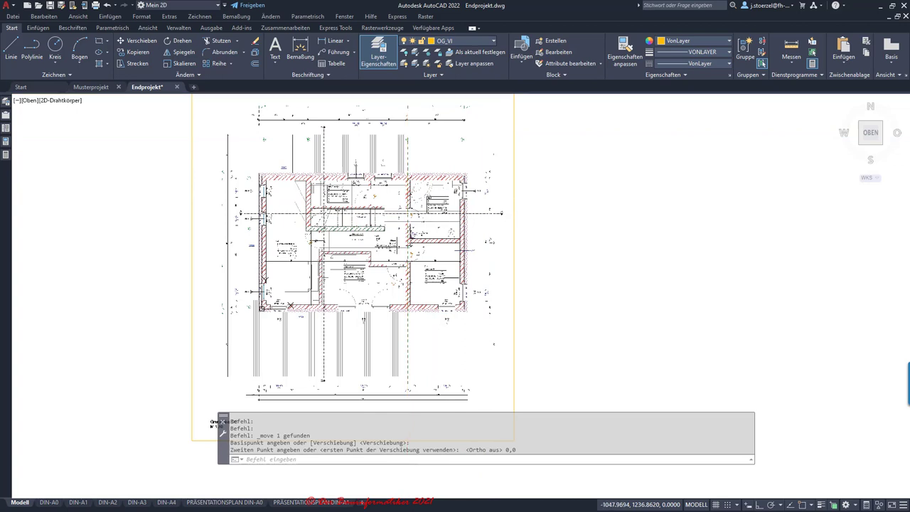
Step: Make HK_VI the current layer and expand the Draw panel to show Construction Line
left_click(462, 41)
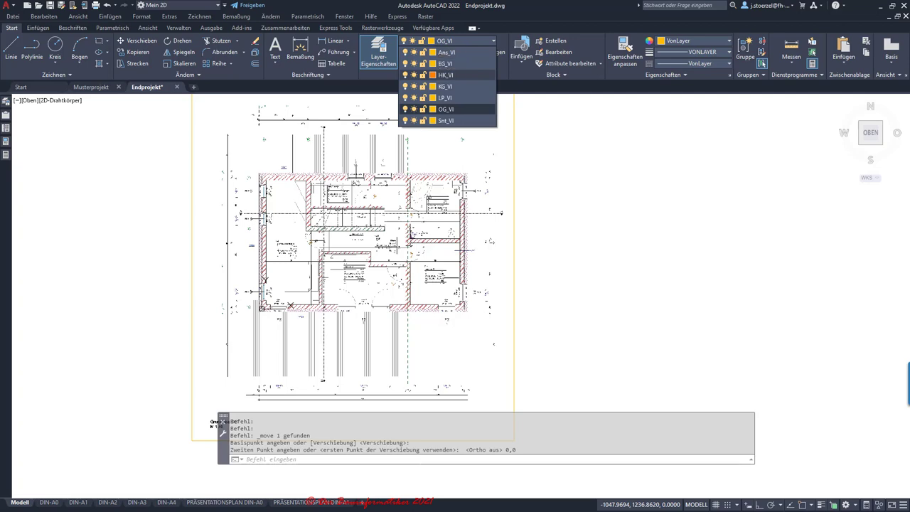
left_click(447, 75)
scroll(264, 304, "up", 2)
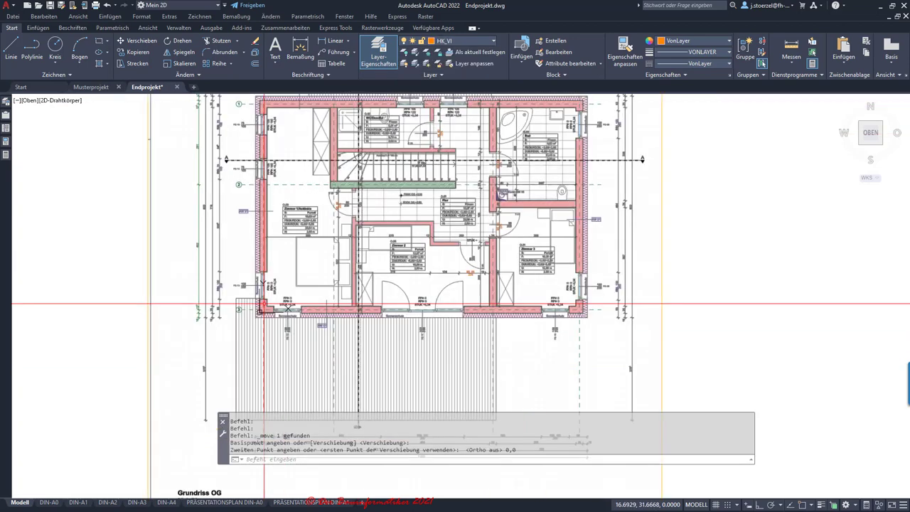
scroll(292, 231, "up", 2)
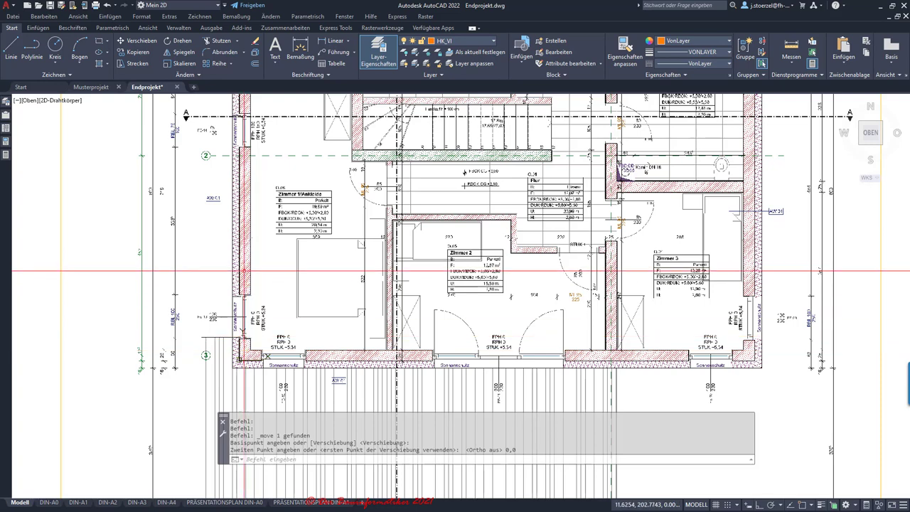
scroll(425, 268, "down", 4)
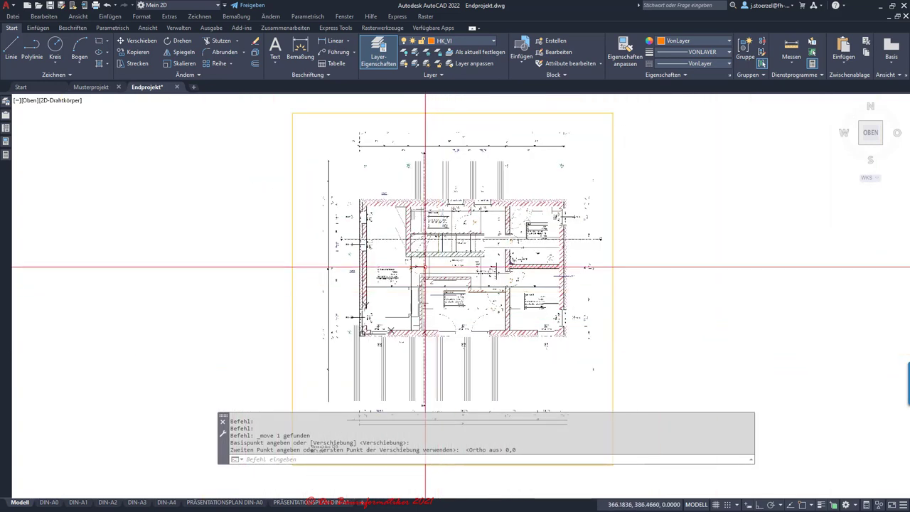
middle_click_drag(425, 267, 333, 279)
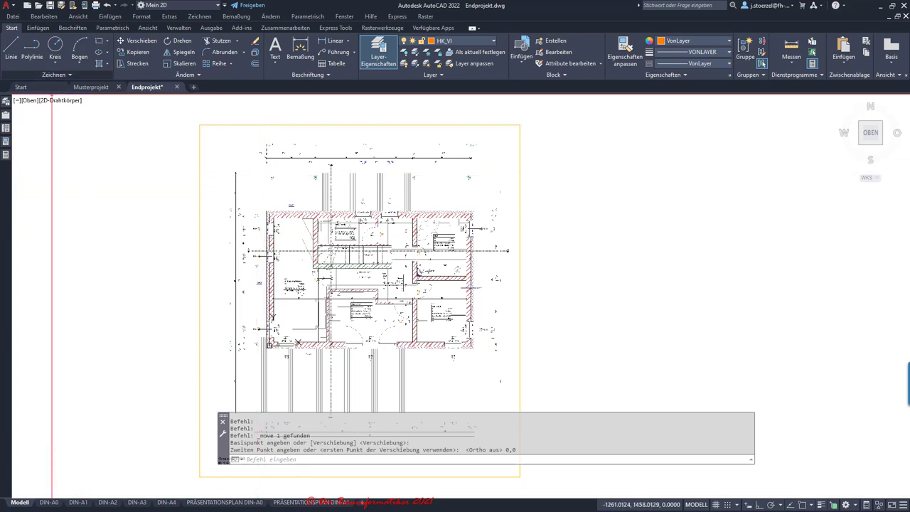
left_click(56, 74)
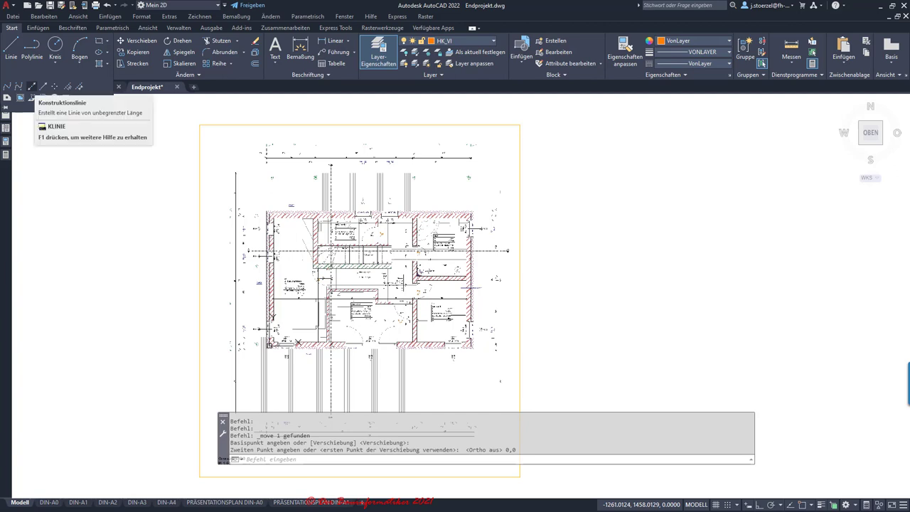
mouse_move(31, 86)
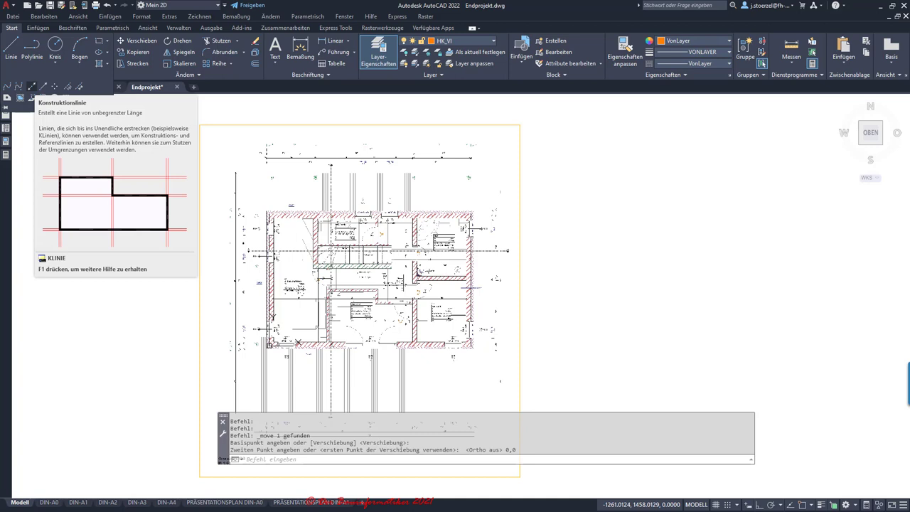
Step: Draw horizontal and vertical XLINEs through 0,0 on layer HK_VI with Ortho on
left_click(31, 86)
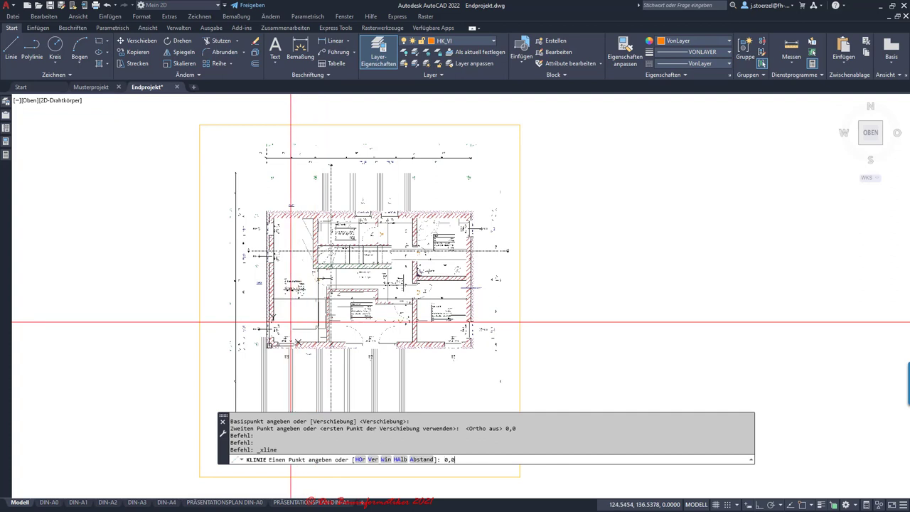
key("Return")
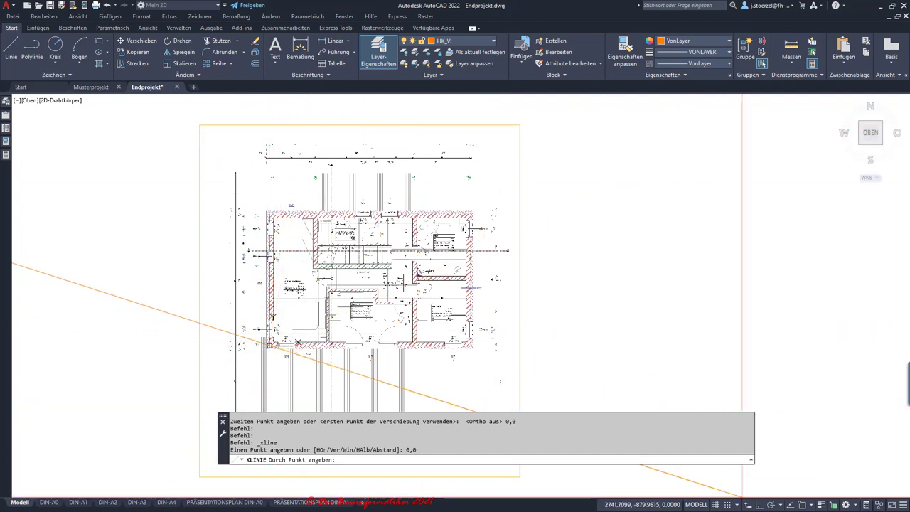
left_click(759, 505)
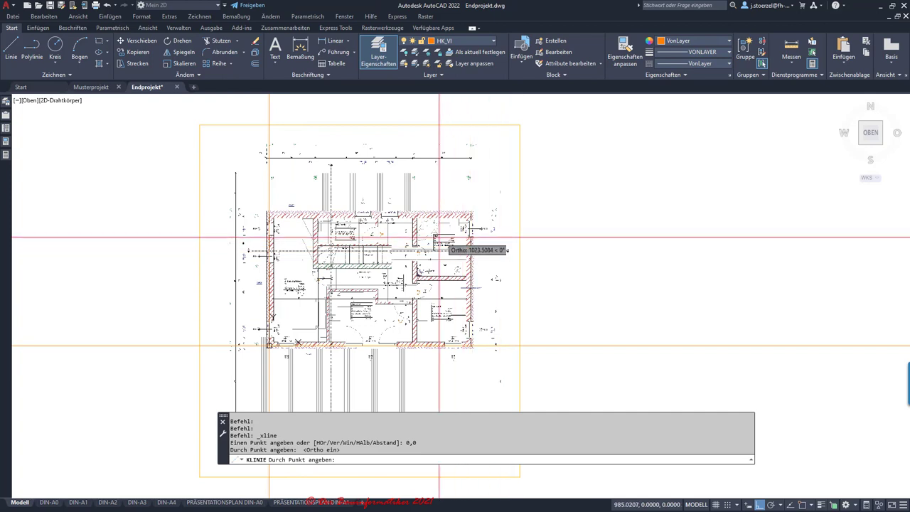
key("Return")
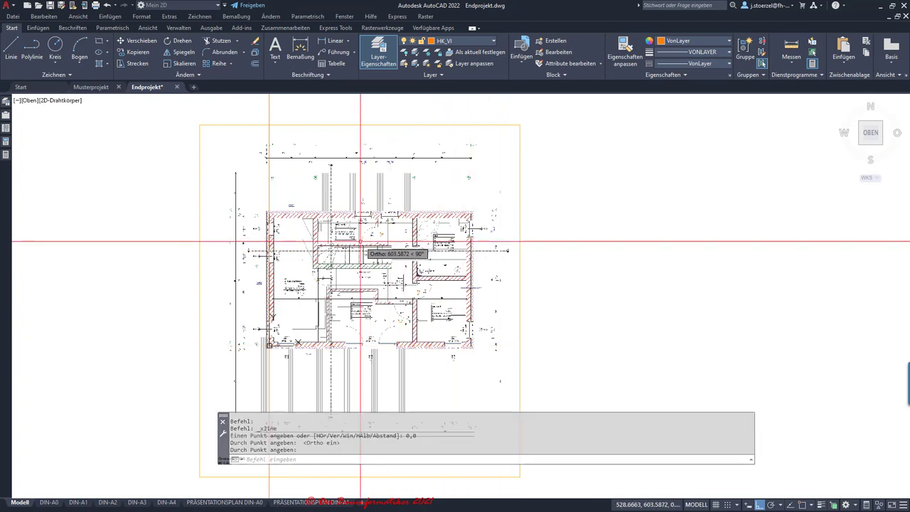
key("Return")
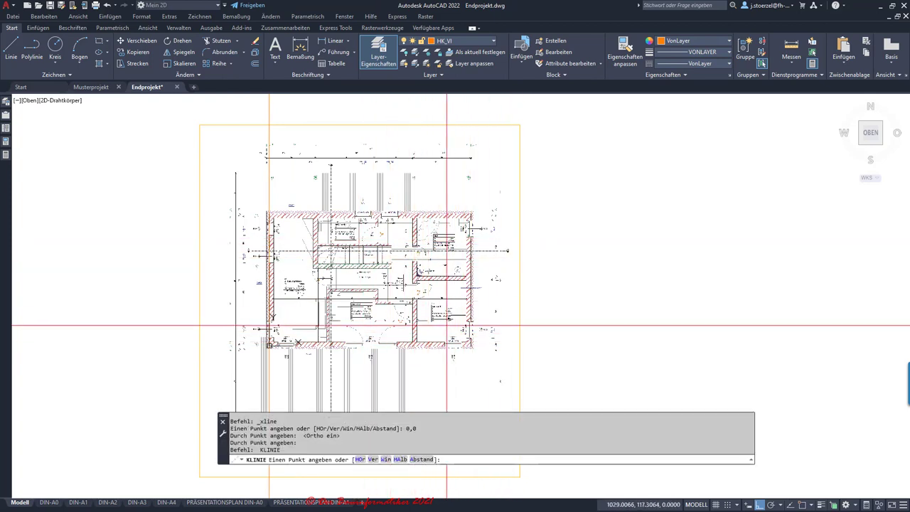
key("Return")
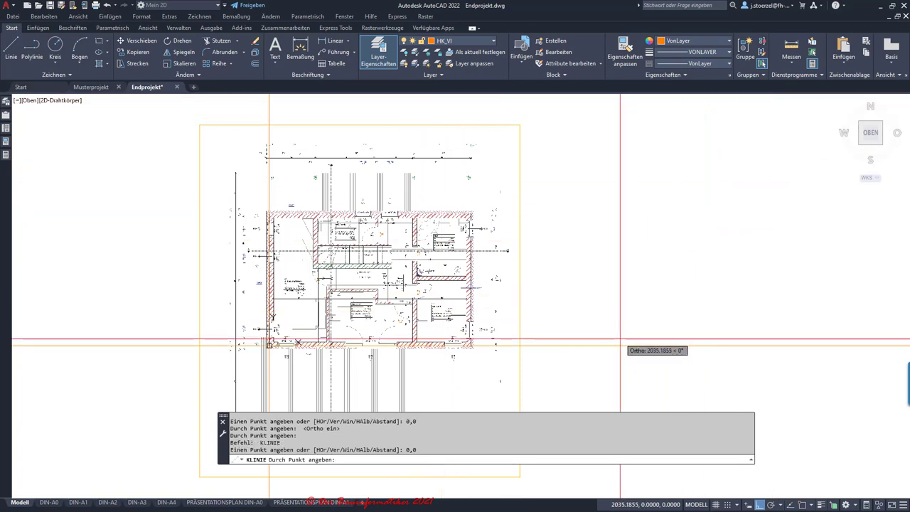
key("Escape")
key("Escape")
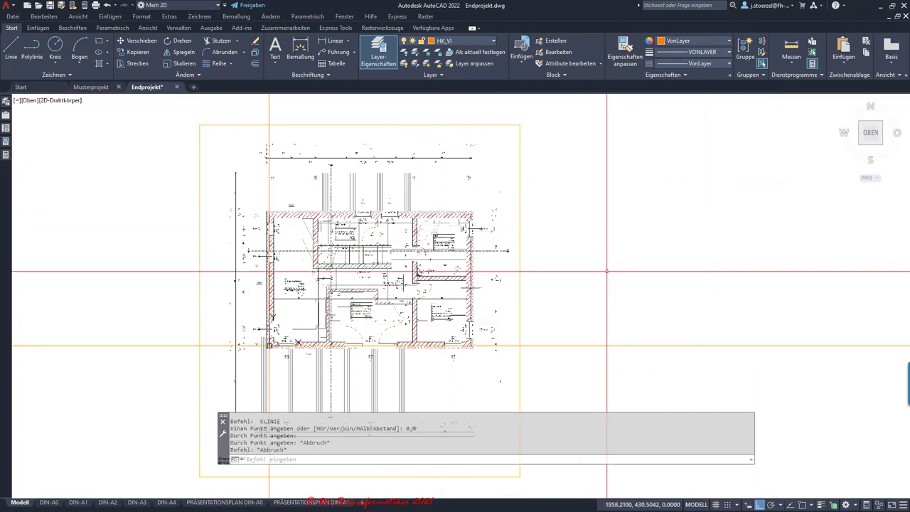
scroll(626, 272, "down", 5)
scroll(626, 273, "up", 4)
scroll(552, 213, "up", 4)
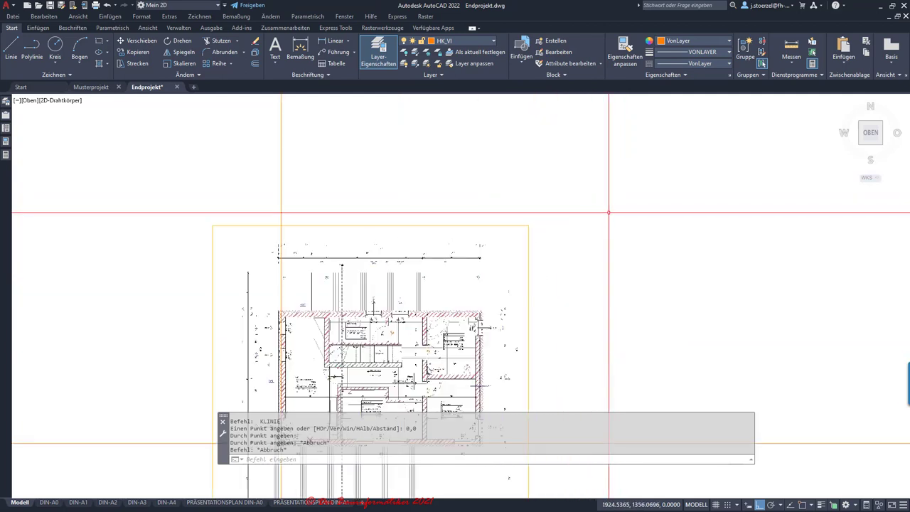
middle_click_drag(462, 268, 477, 101)
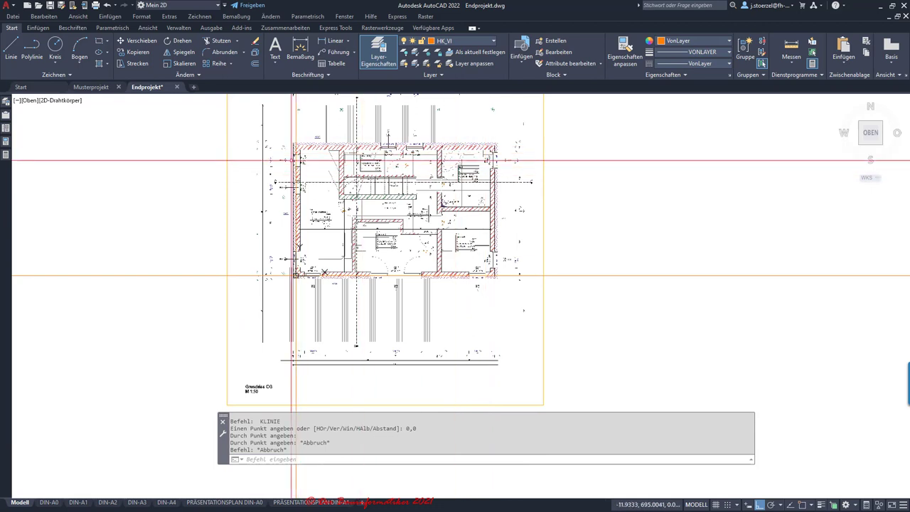
scroll(414, 257, "down", 4)
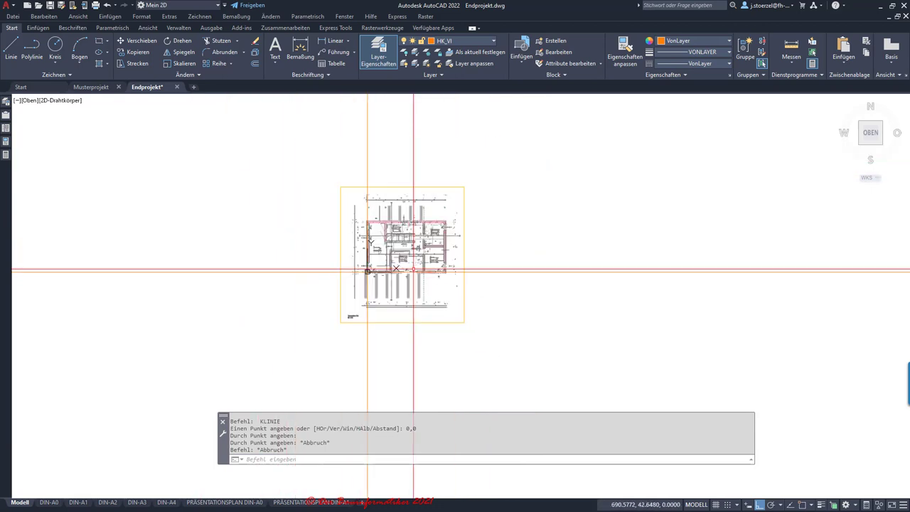
middle_click_drag(361, 264, 320, 298)
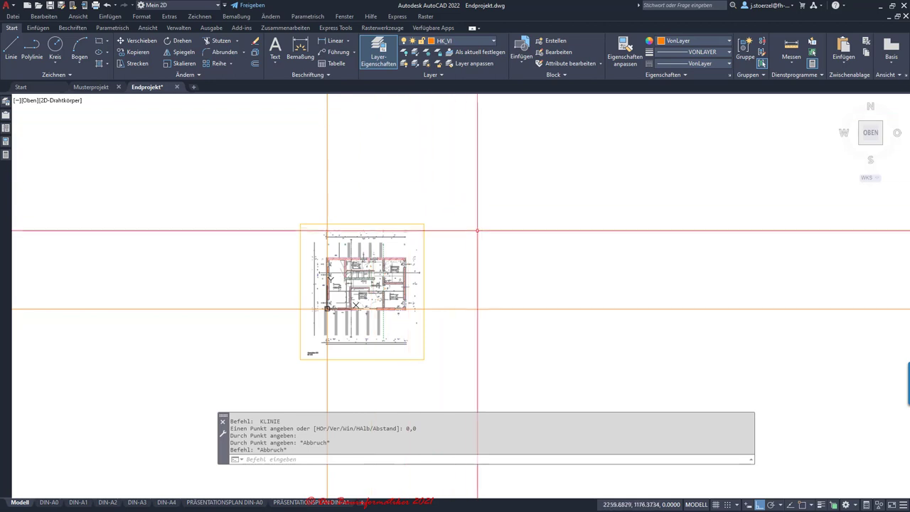
middle_click_drag(454, 220, 375, 245)
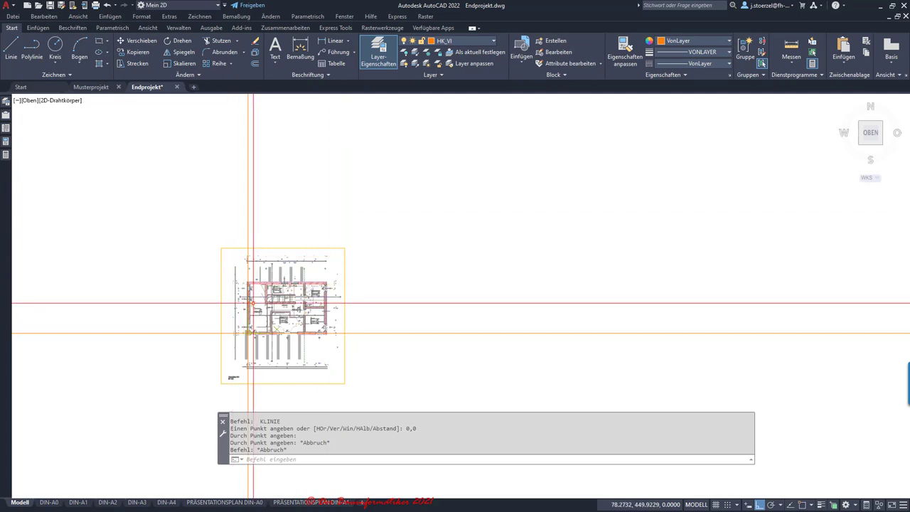
middle_click_drag(253, 304, 377, 267)
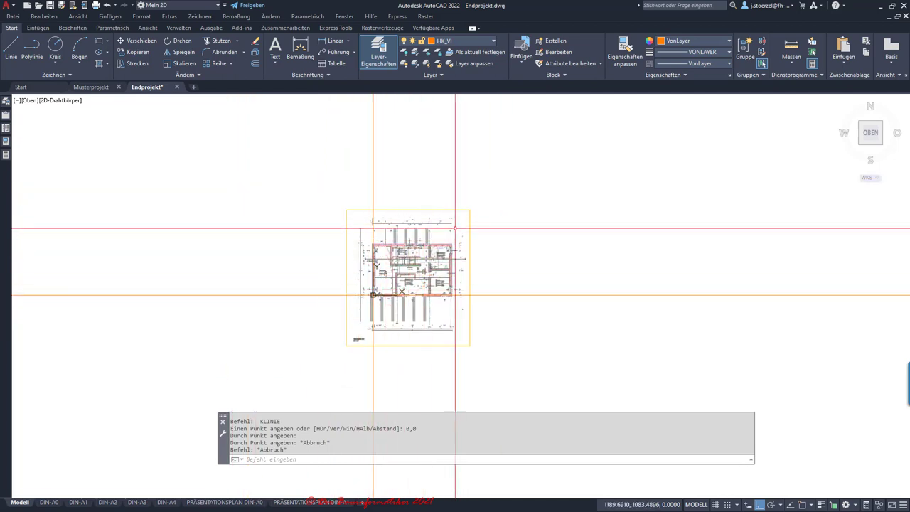
scroll(433, 249, "up", 2)
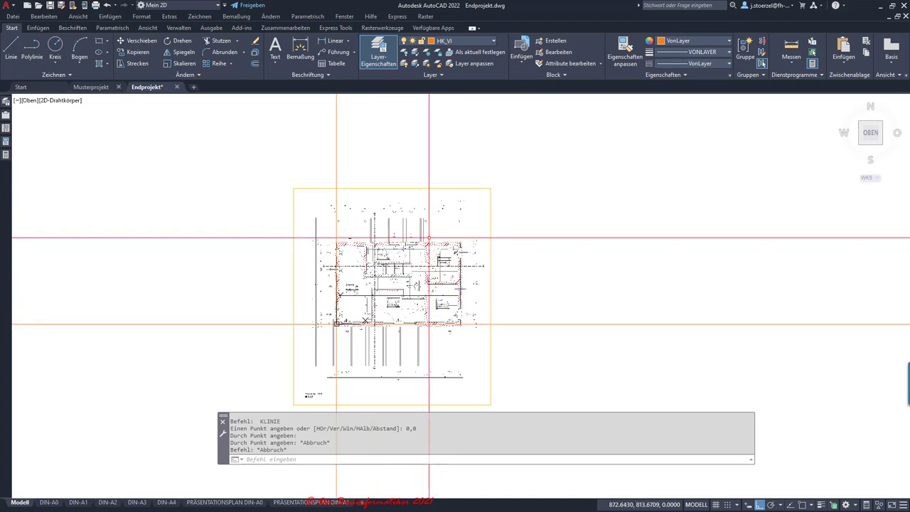
scroll(383, 222, "down", 2)
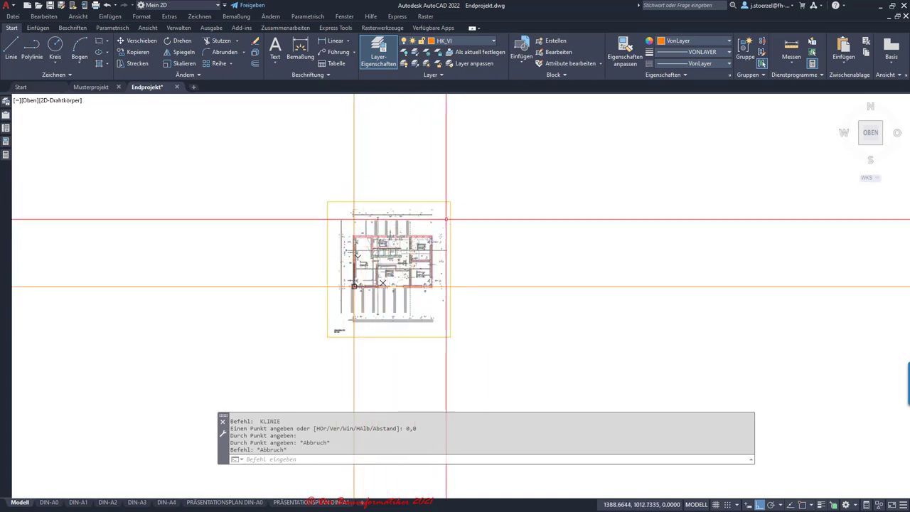
key("Escape")
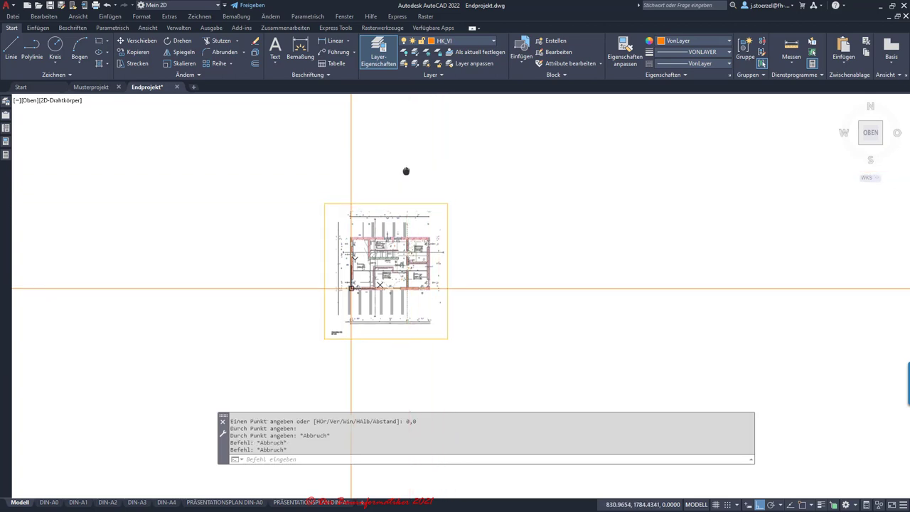
middle_click_drag(408, 171, 360, 216)
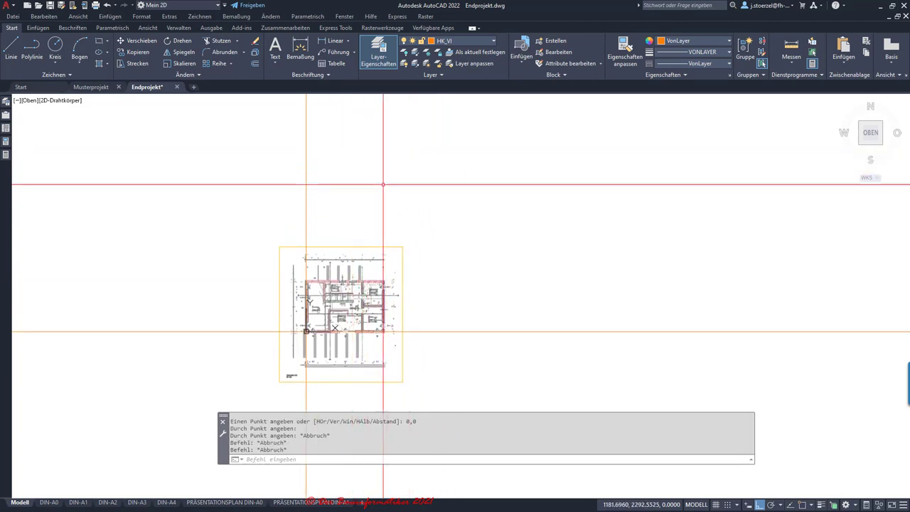
Step: Copy the OG floor-plan image twice, placing the copies above the original
left_click(367, 245)
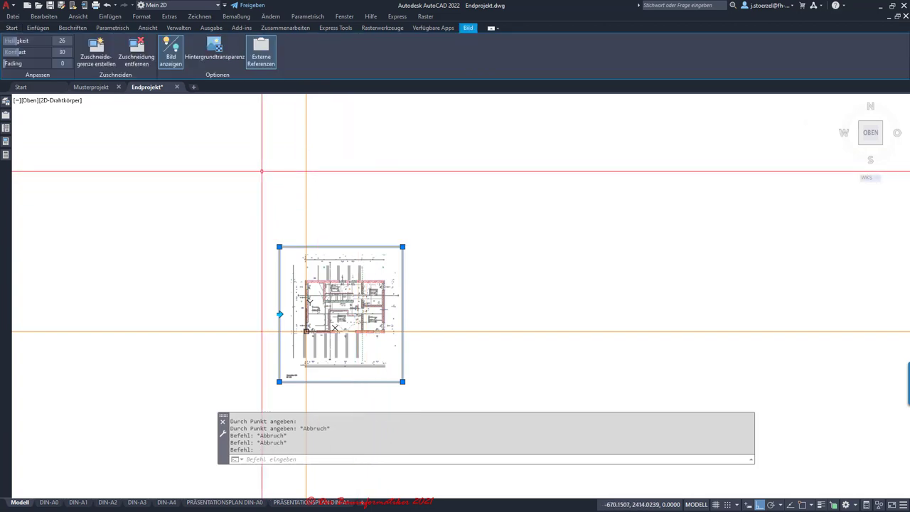
left_click(12, 28)
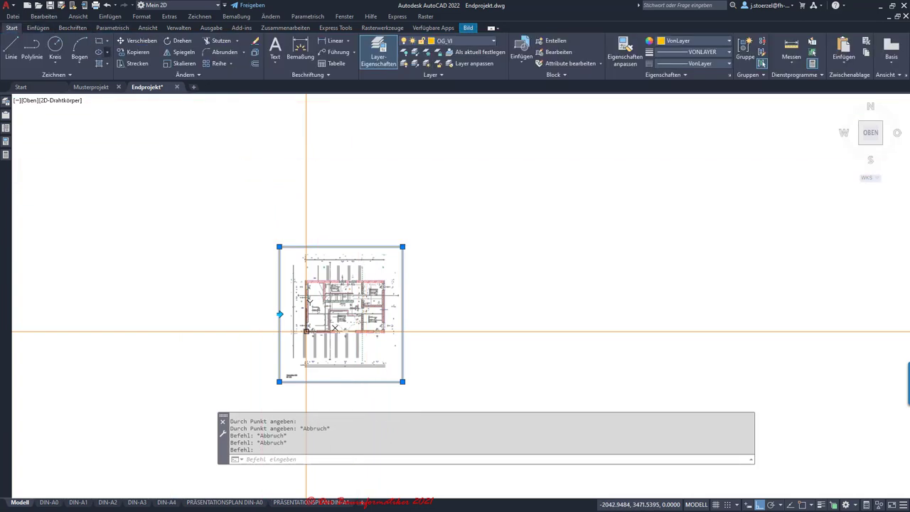
left_click(138, 51)
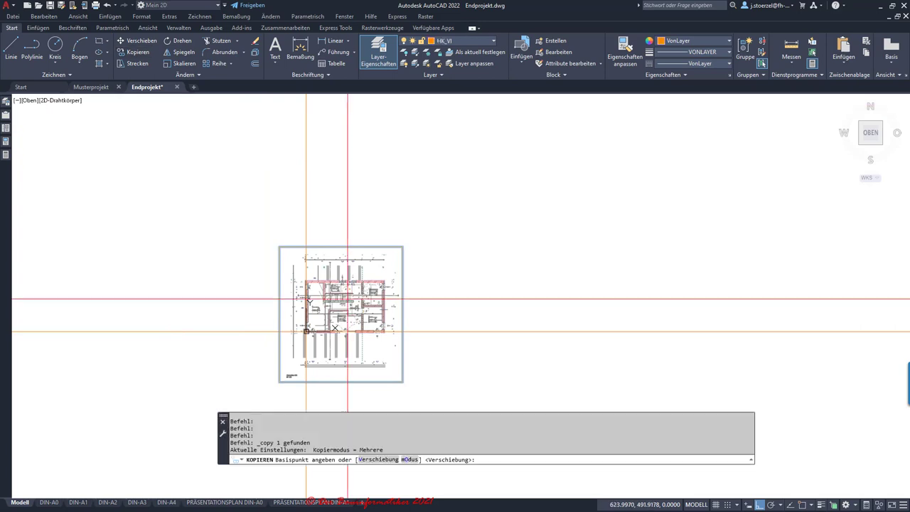
left_click(369, 306)
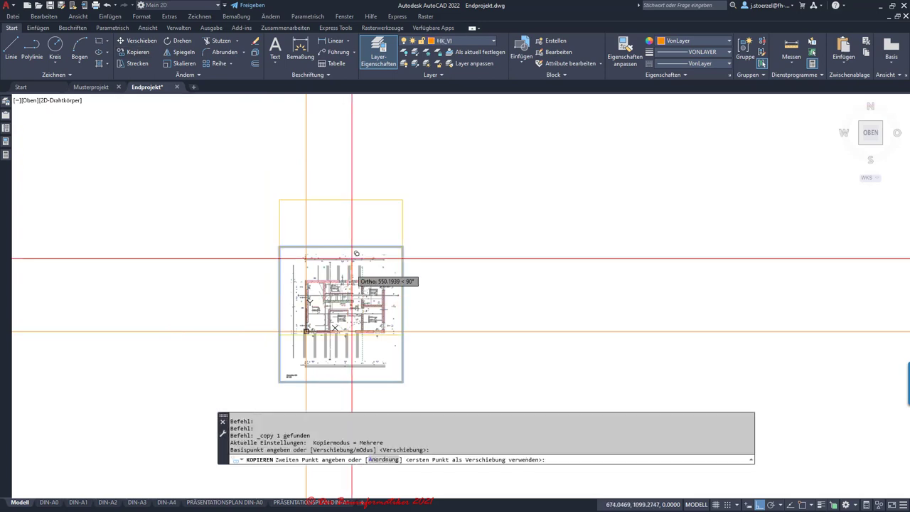
left_click(374, 142)
scroll(477, 213, "down", 3)
middle_click_drag(466, 175, 426, 319)
left_click(398, 192)
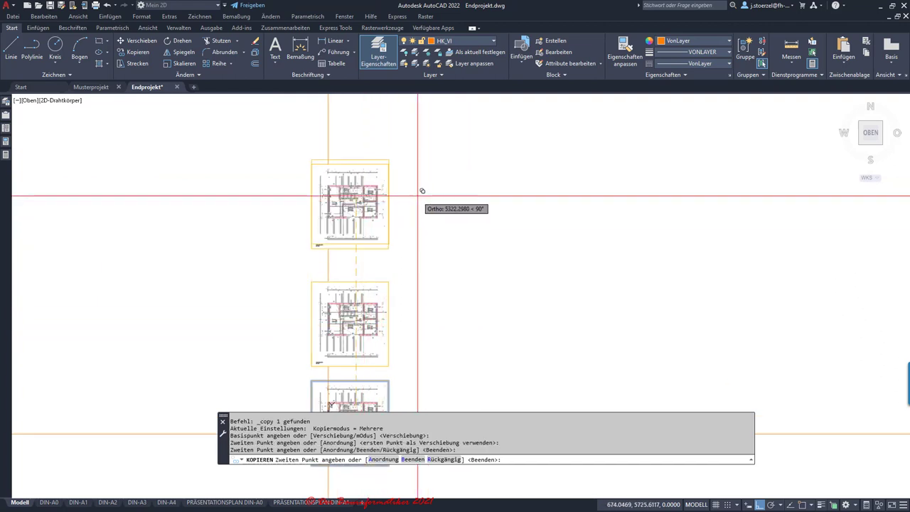
key("Escape")
key("Escape")
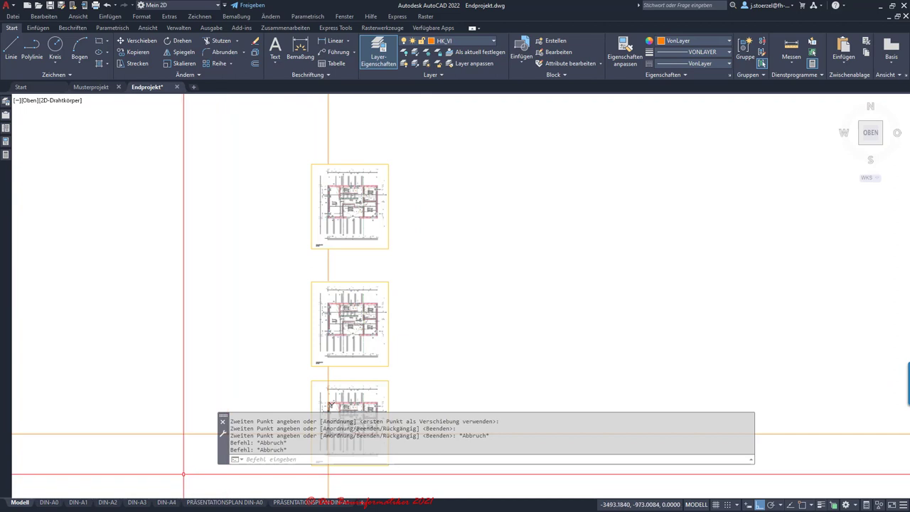
Step: Delete the topmost image copy and select the remaining upper copy to move it
left_click(368, 248)
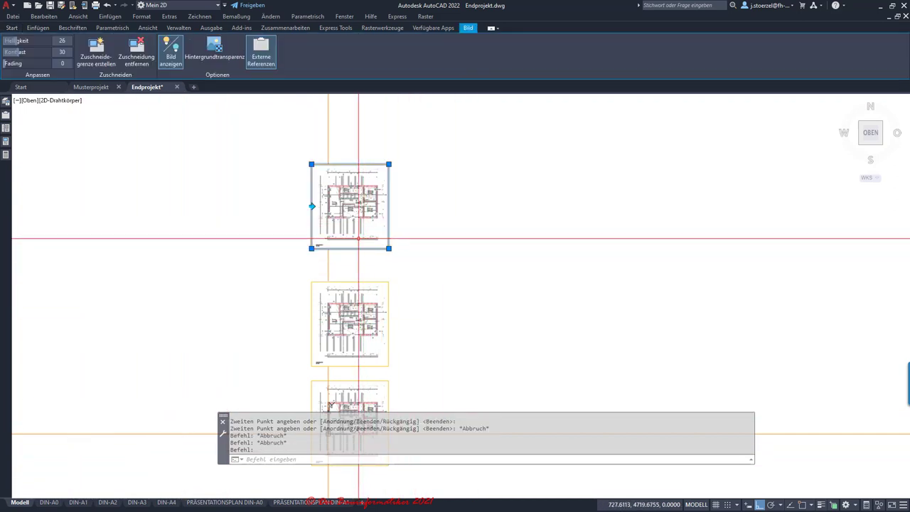
key("Delete")
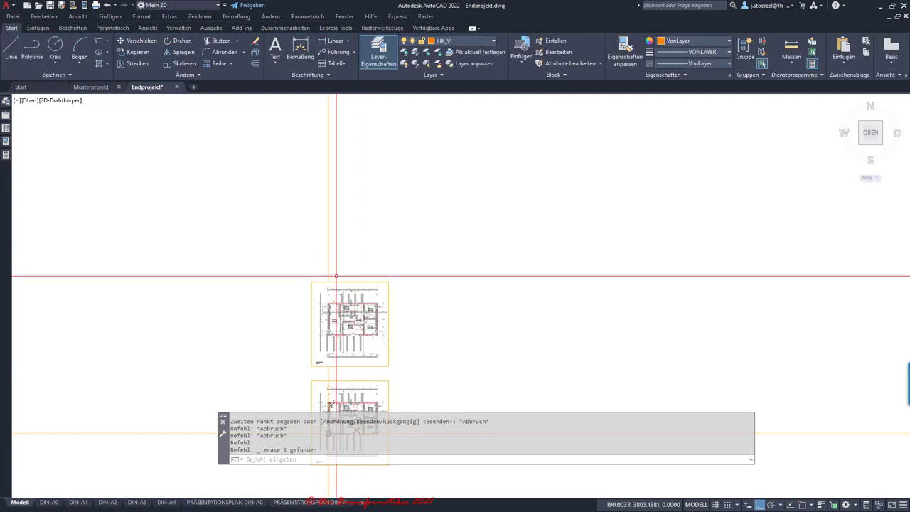
left_click(324, 284)
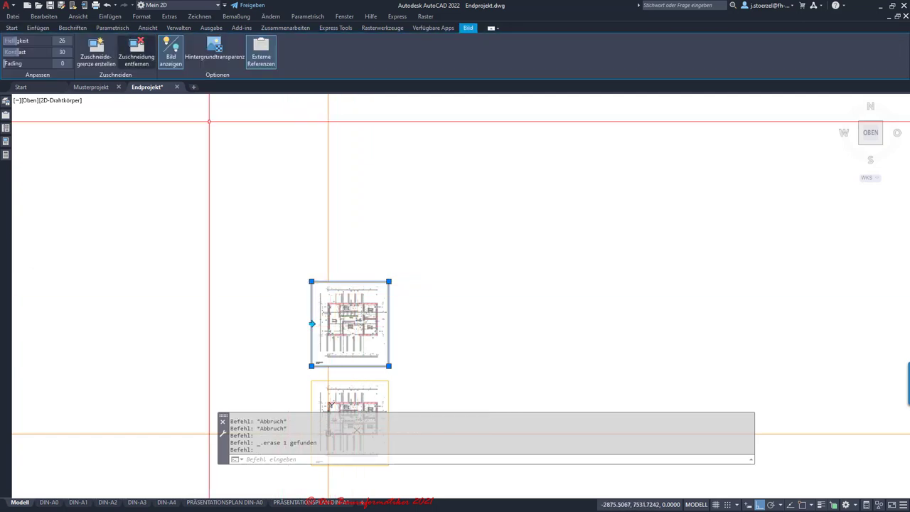
left_click(11, 28)
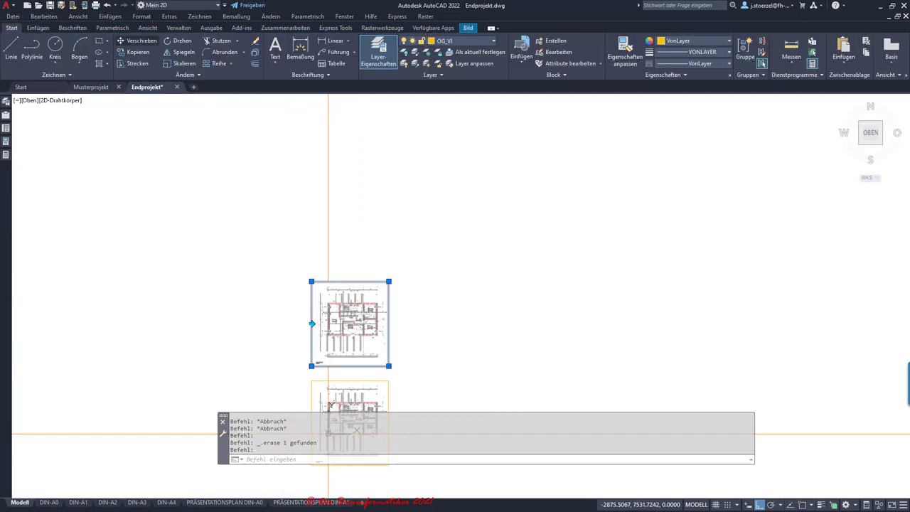
key("m")
key("Return")
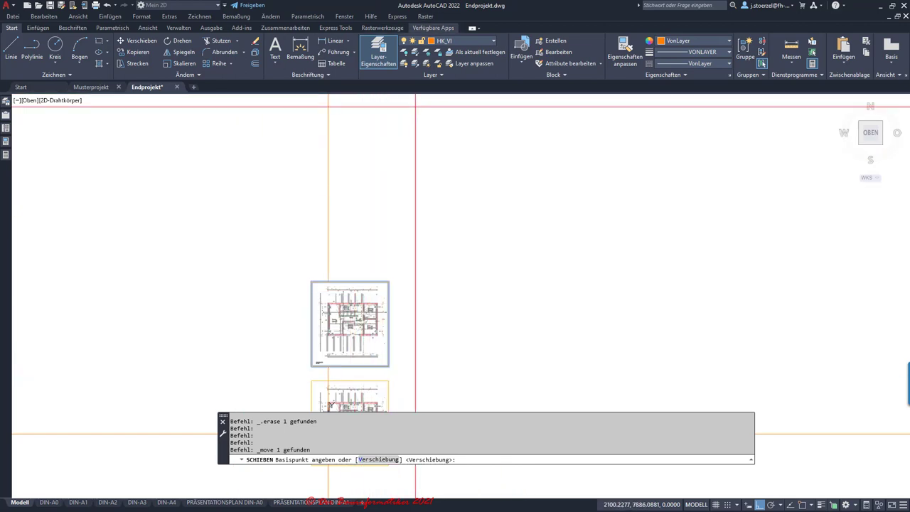
Step: Cancel the move and apply Zuschneidung entfernen to the upper floor-plan image copy
key("Escape")
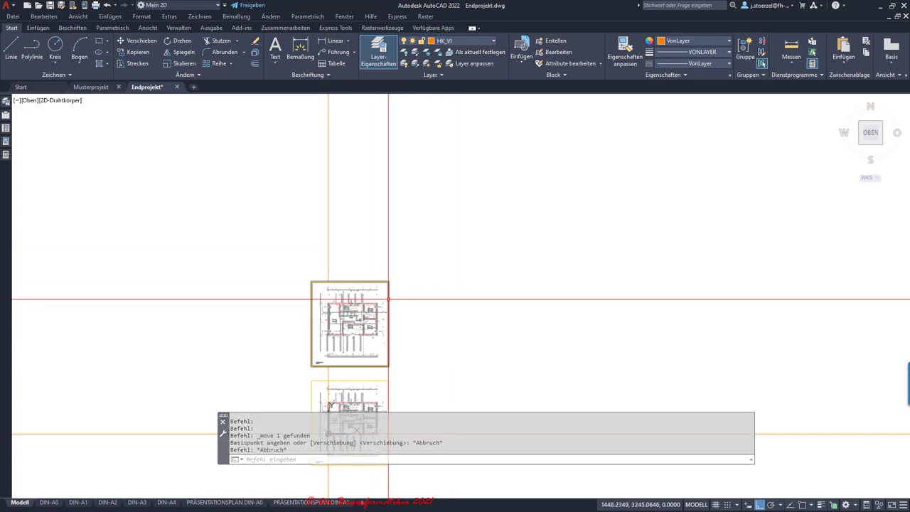
left_click(388, 298)
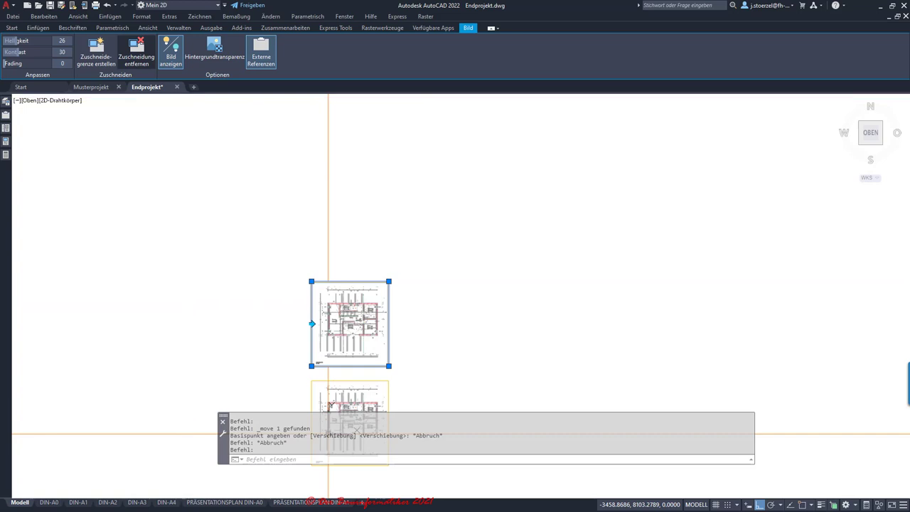
left_click(136, 54)
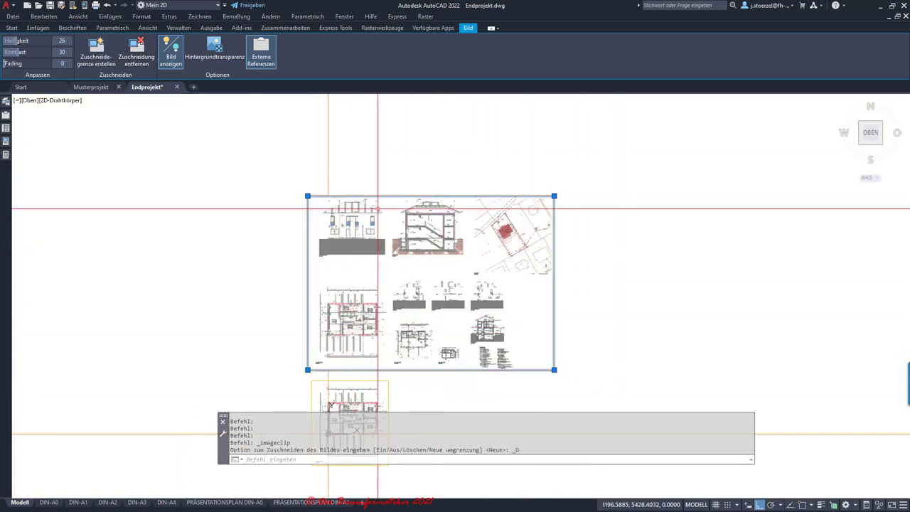
scroll(377, 209, "up", 2)
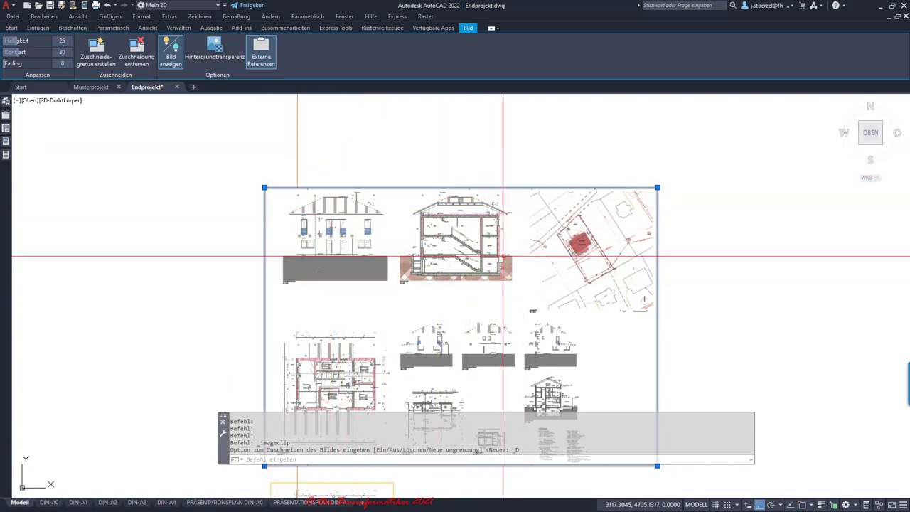
scroll(325, 229, "down", 2)
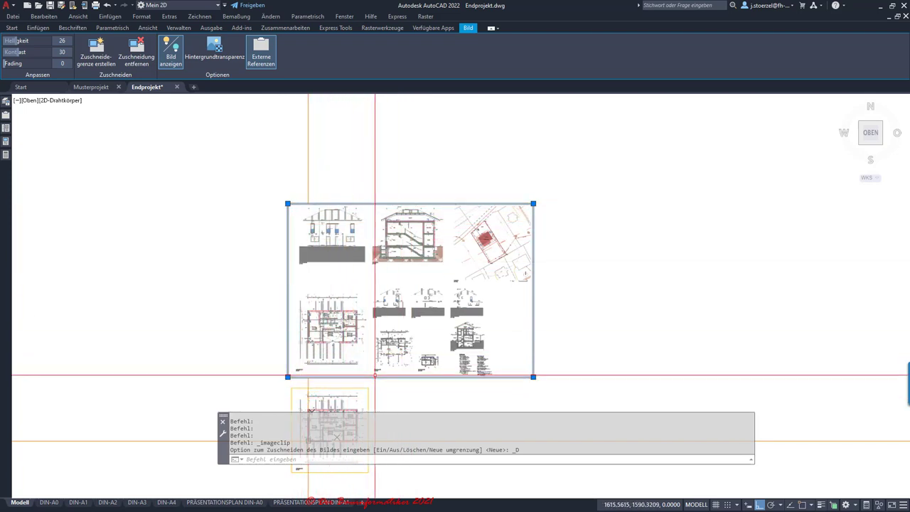
middle_click_drag(362, 381, 345, 307)
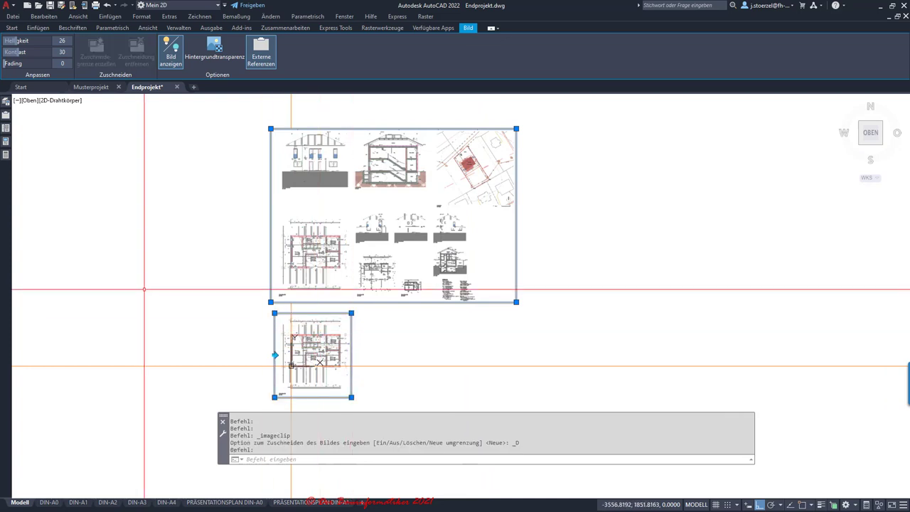
key("ctrl+8")
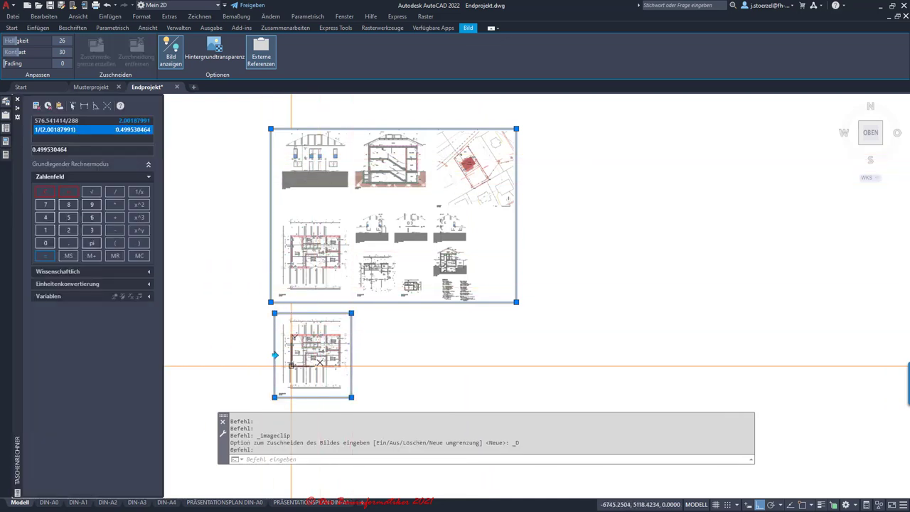
key("ctrl+1")
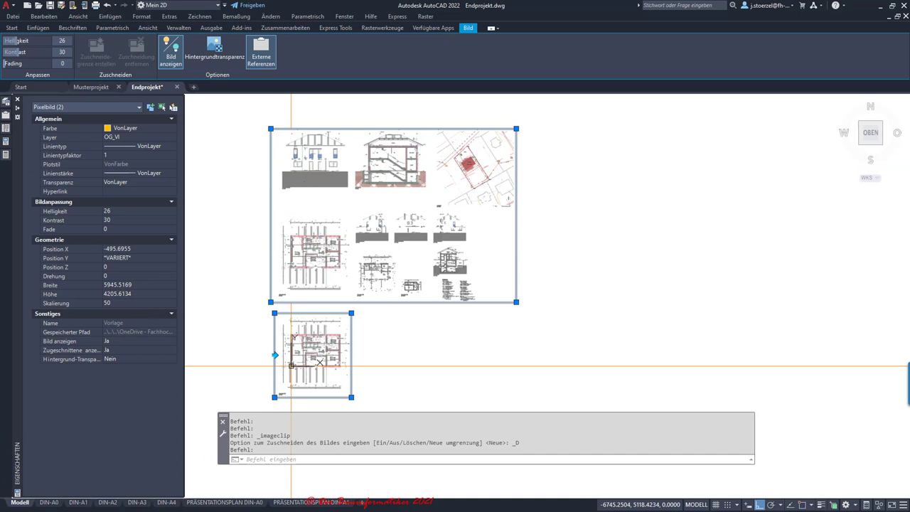
key("ctrl+1")
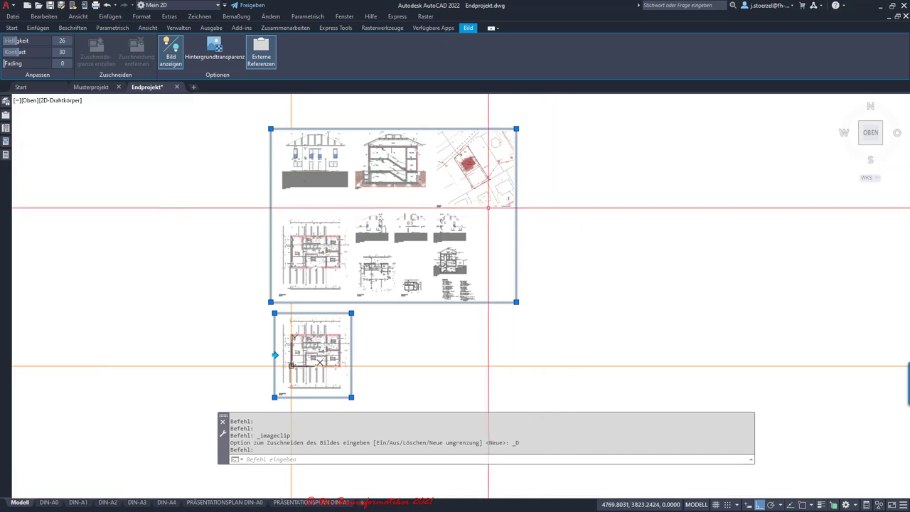
key("Escape")
key("Escape")
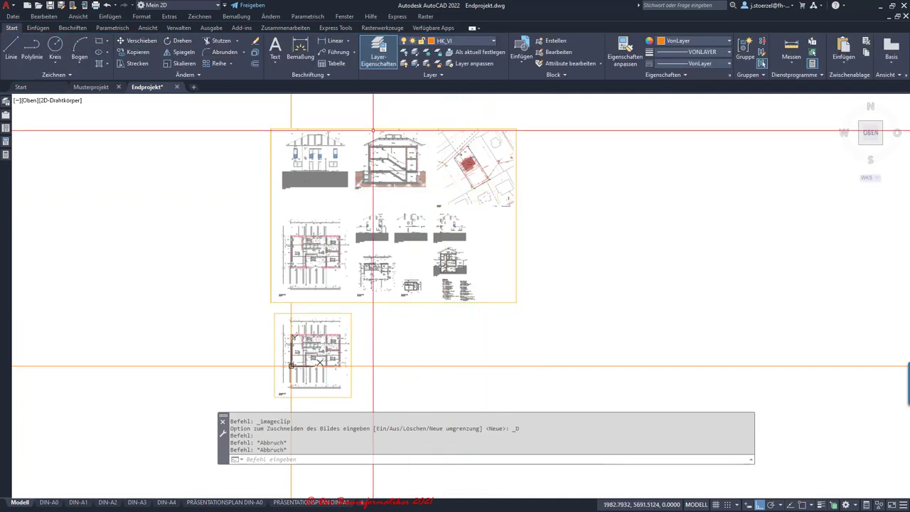
scroll(443, 270, "up", 4)
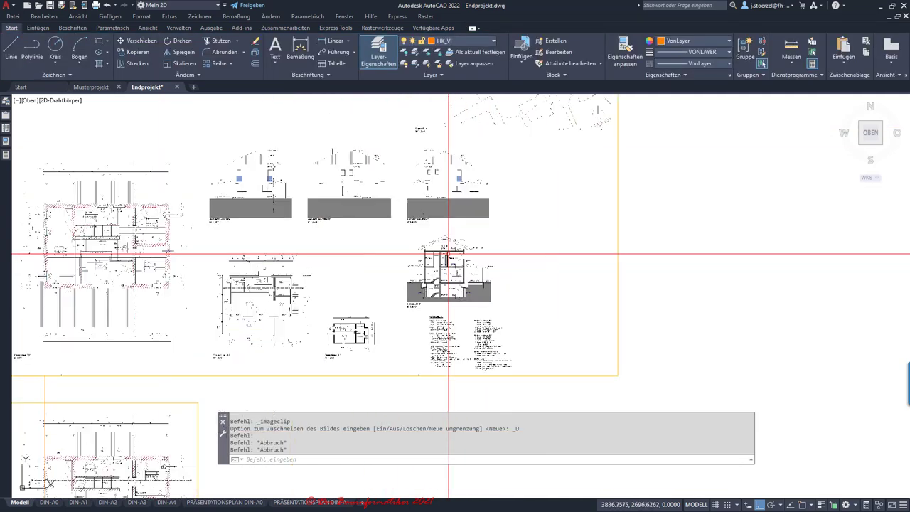
scroll(443, 254, "down", 2)
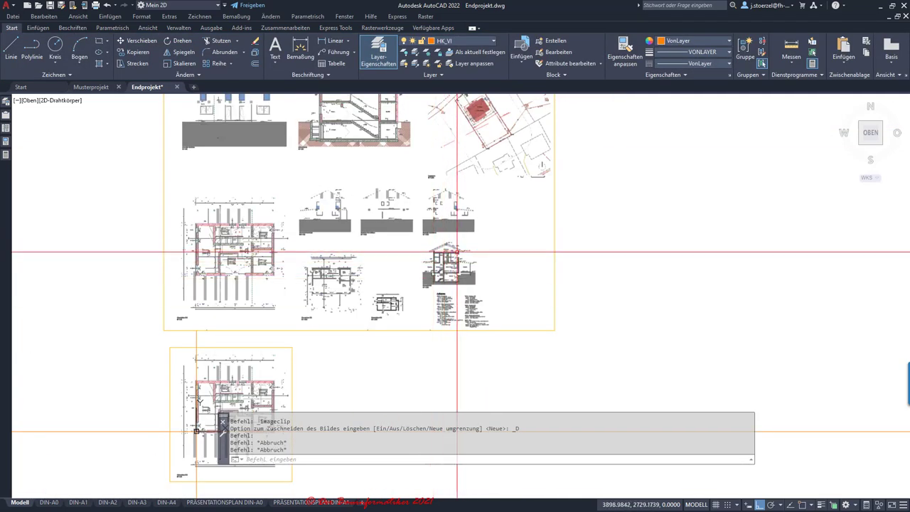
scroll(419, 302, "down", 2)
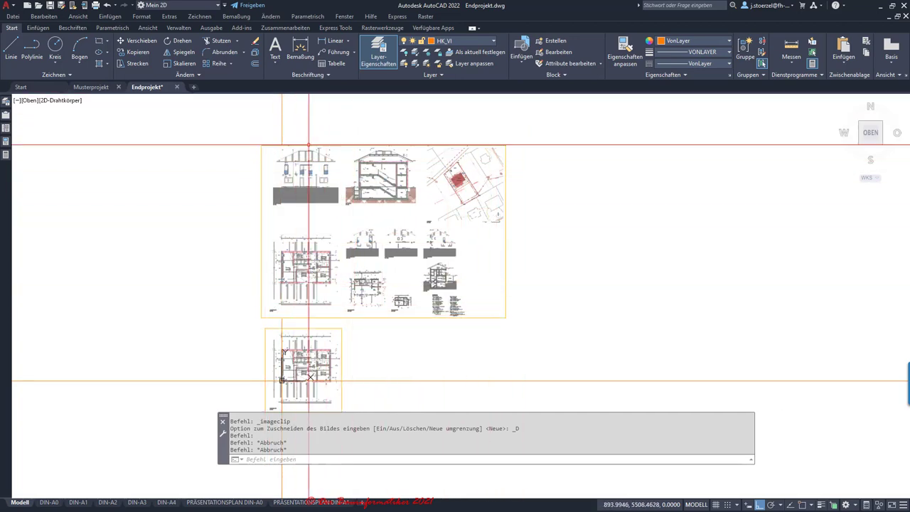
scroll(462, 162, "up", 3)
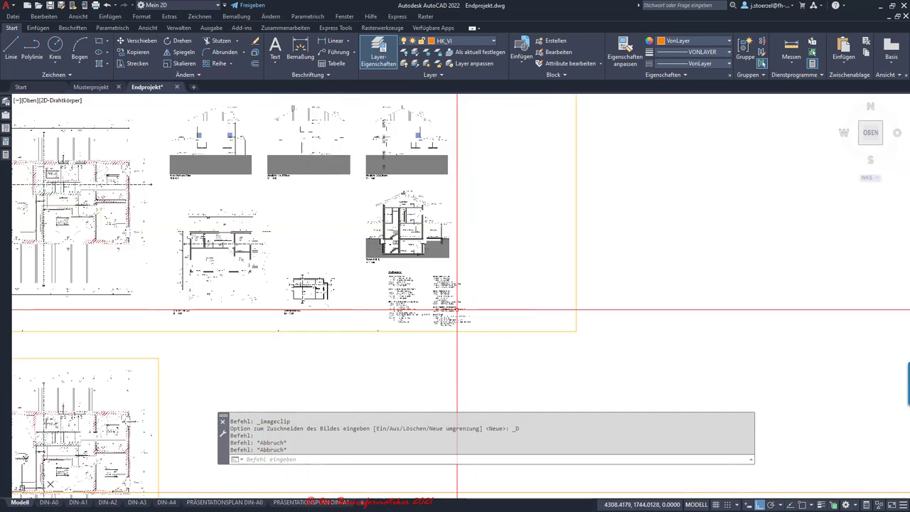
scroll(466, 162, "down", 3)
scroll(470, 164, "up", 2)
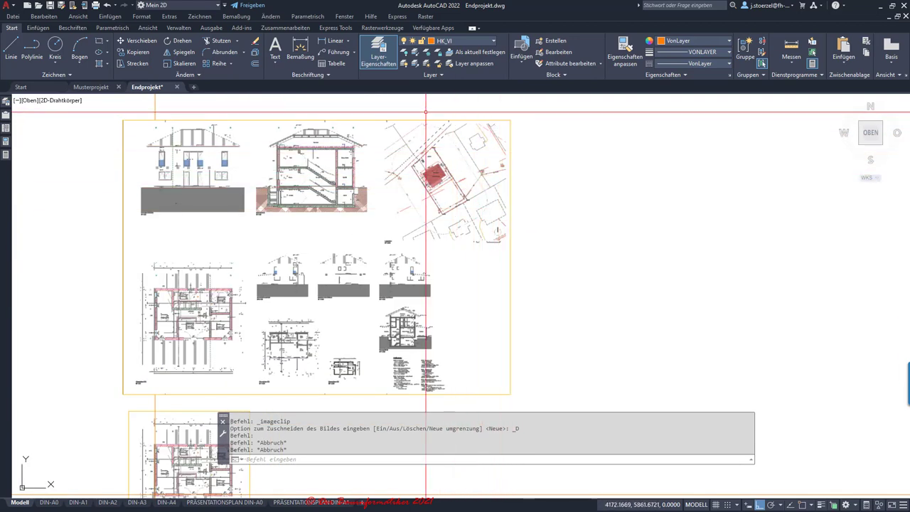
scroll(500, 267, "down", 2)
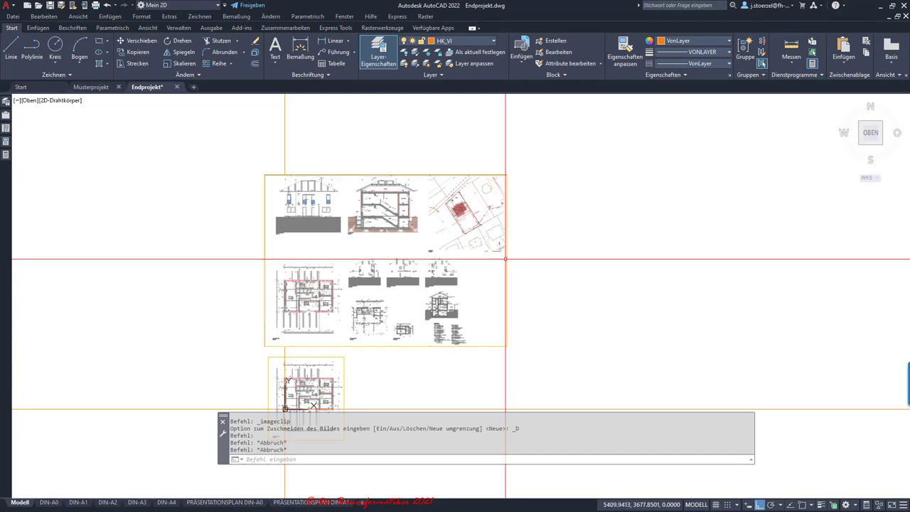
left_click(376, 174)
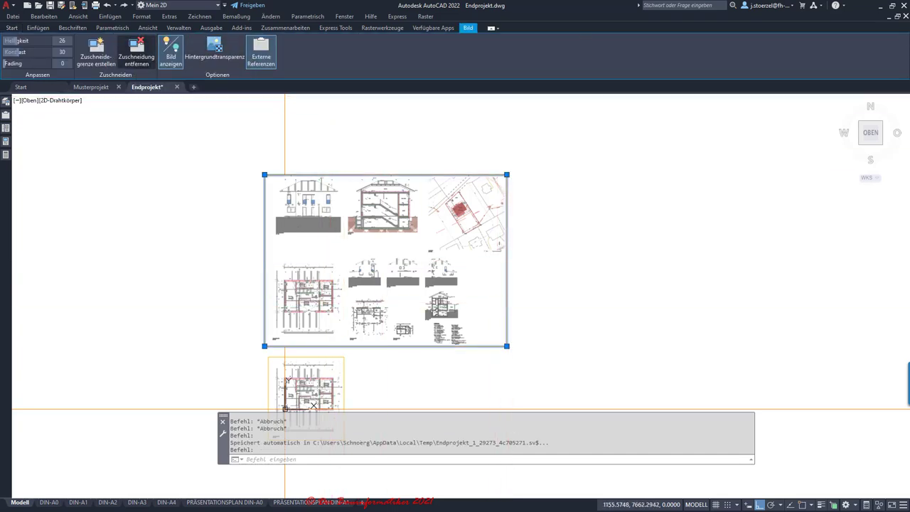
Step: Draw a first rectangular clip boundary around the Lageplan area of the sheet image
scroll(324, 178, "up", 5)
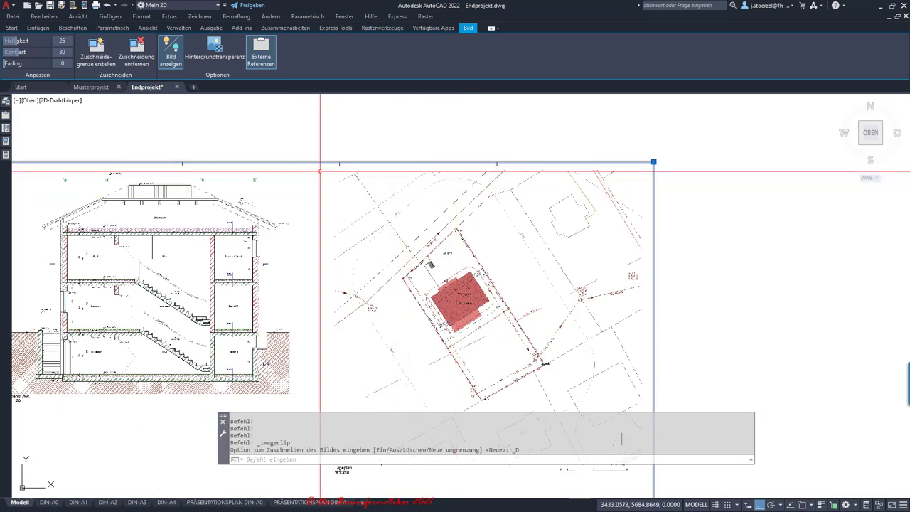
scroll(320, 170, "up", 2)
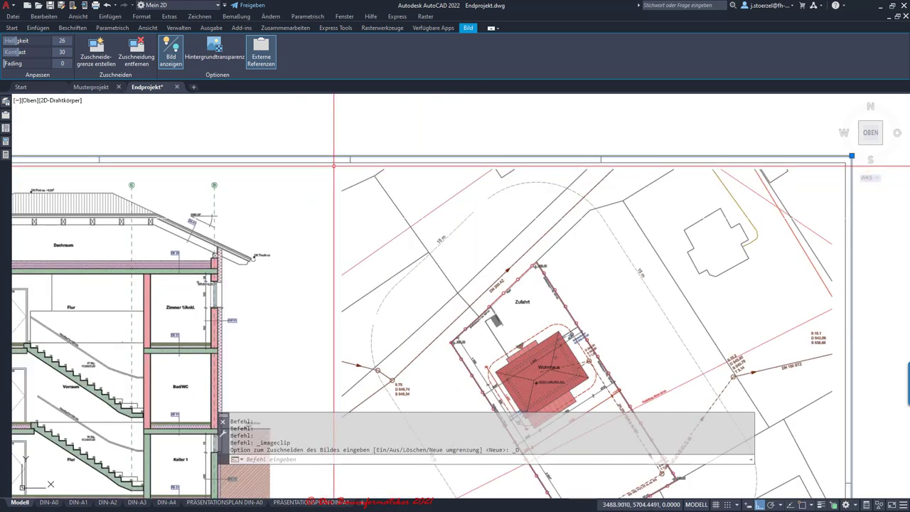
left_click(335, 166)
scroll(379, 234, "down", 8)
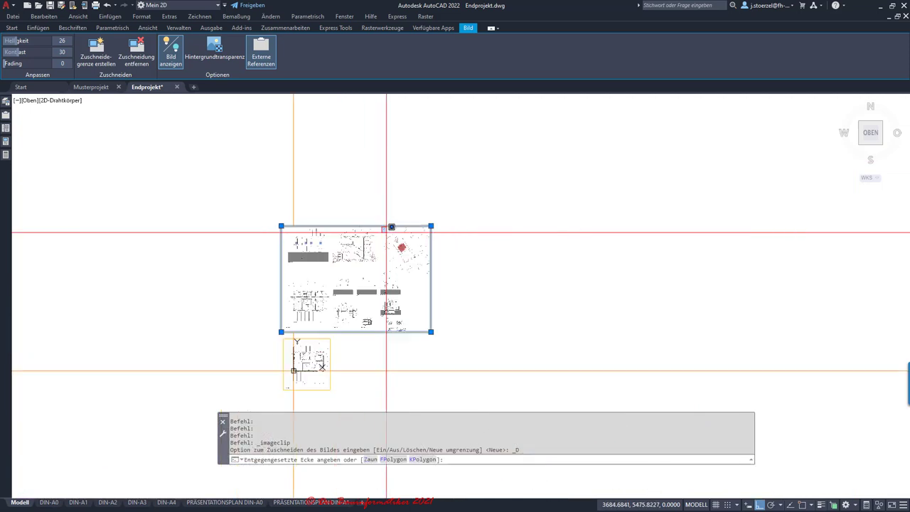
scroll(430, 275, "up", 4)
scroll(430, 275, "up", 1)
scroll(385, 273, "up", 2)
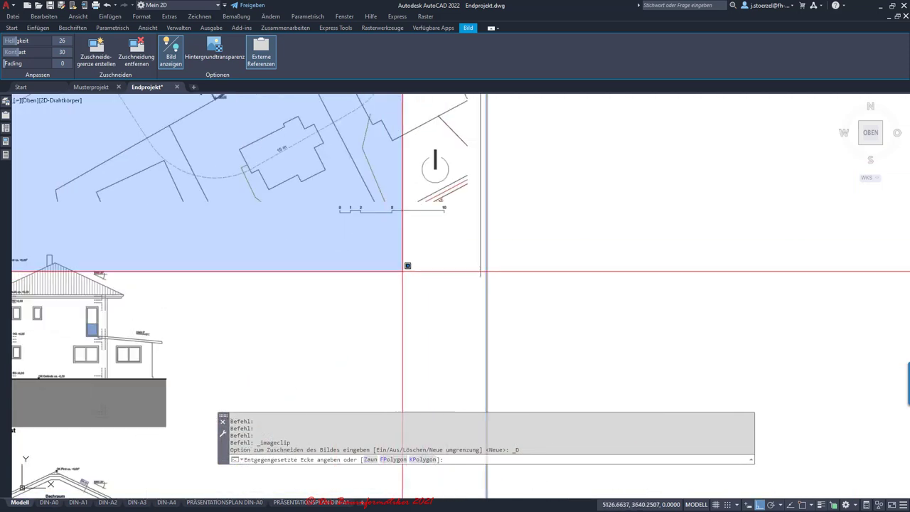
scroll(408, 263, "down", 2)
scroll(459, 263, "up", 2)
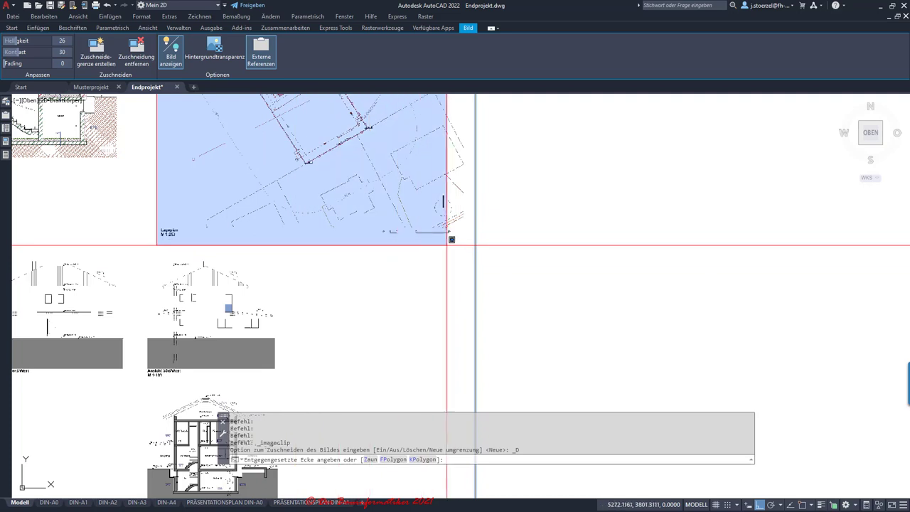
scroll(467, 242, "up", 2)
scroll(472, 238, "down", 1)
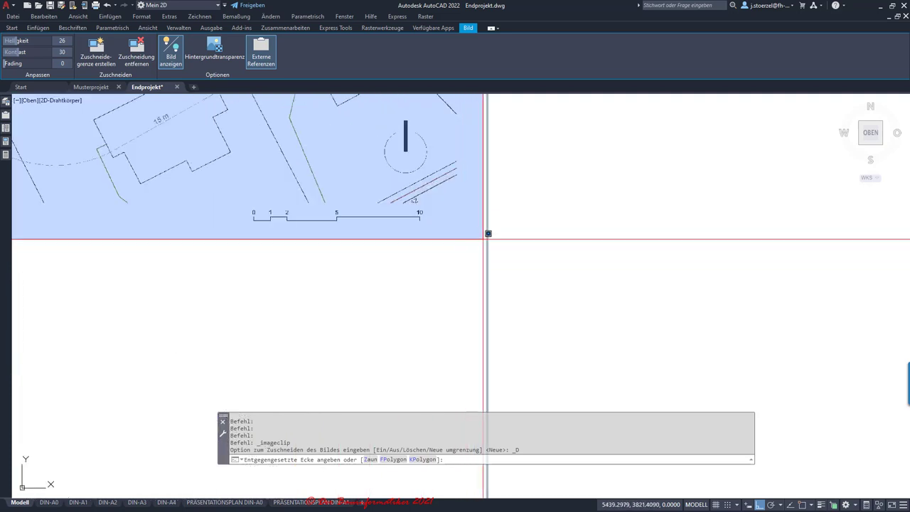
scroll(485, 236, "down", 2)
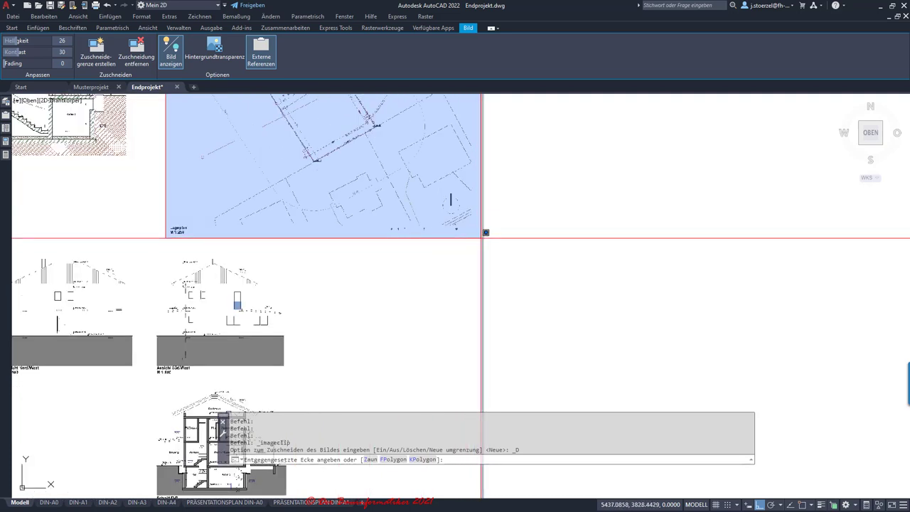
left_click(482, 236)
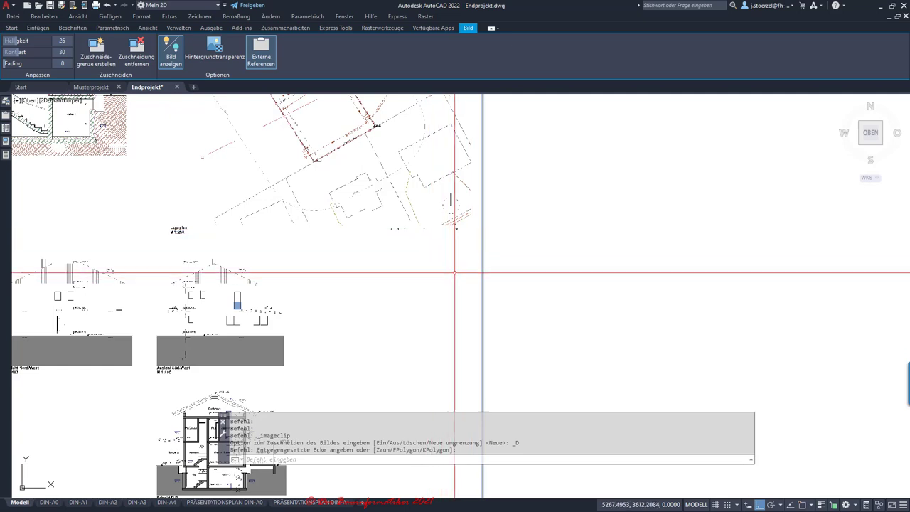
scroll(455, 271, "down", 3)
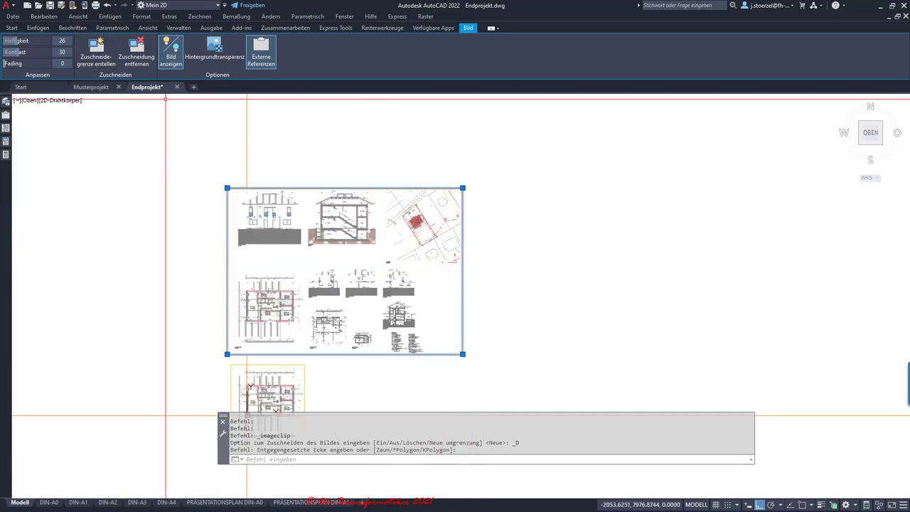
Step: Redraw a new rectangular clip boundary tightly around the site plan with the red house
left_click(96, 53)
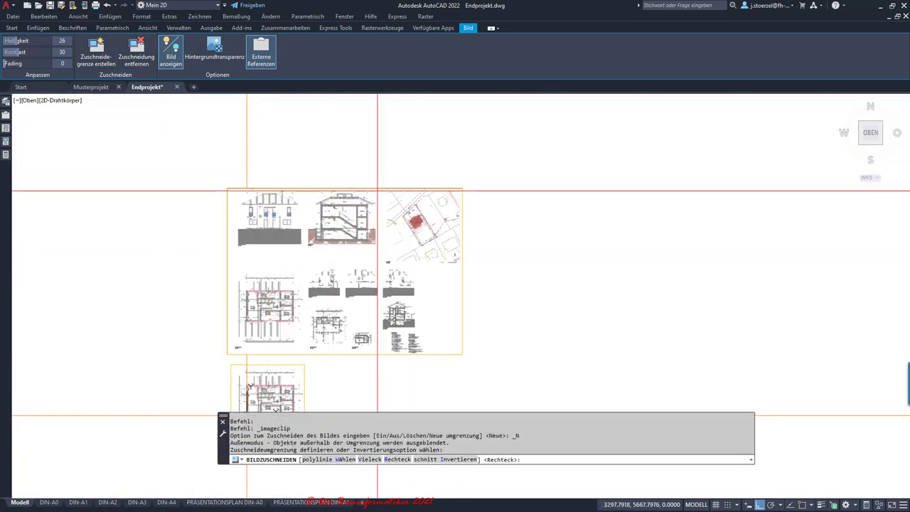
left_click(379, 190)
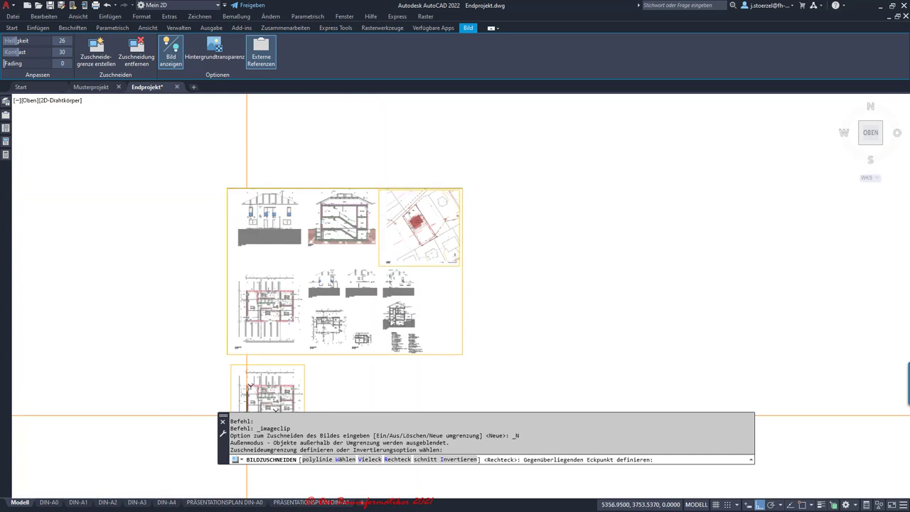
left_click(460, 264)
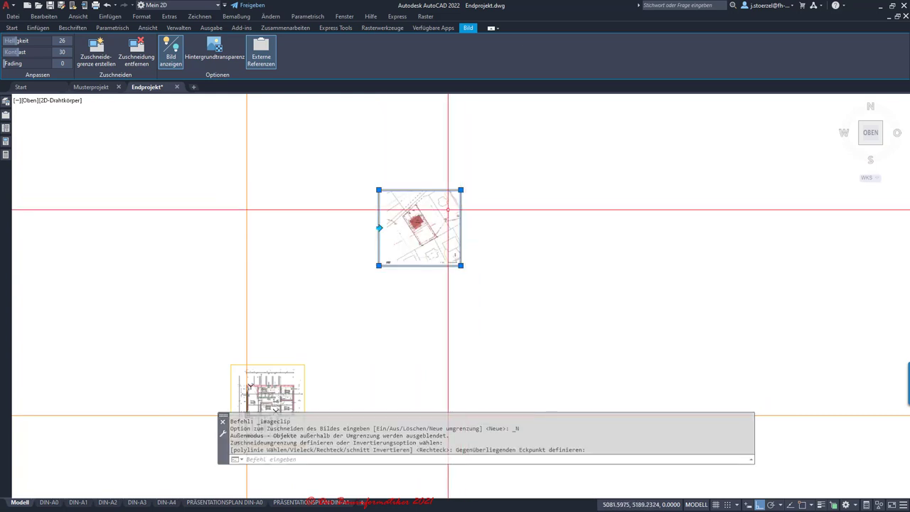
scroll(422, 235, "up", 3)
Step: Change the selected site-plan image's scale to 250 in its properties
key("Escape")
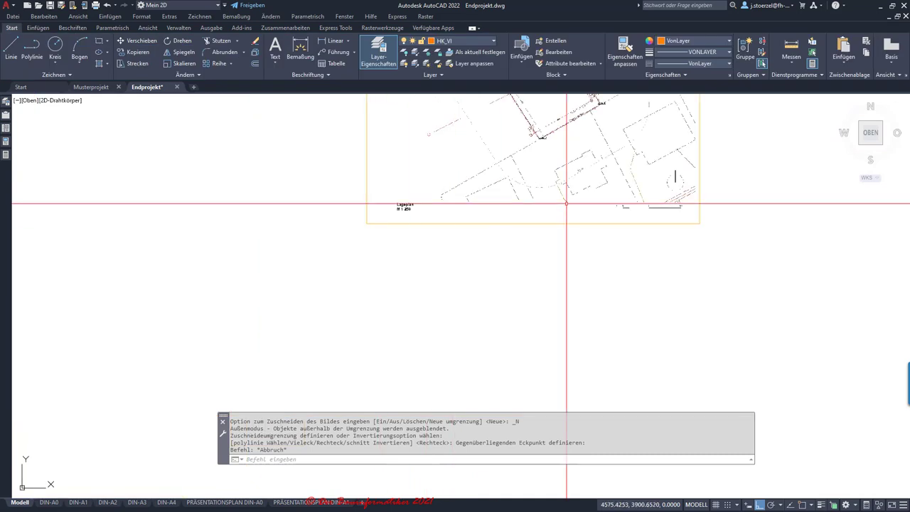
scroll(422, 213, "up", 5)
scroll(214, 240, "down", 1)
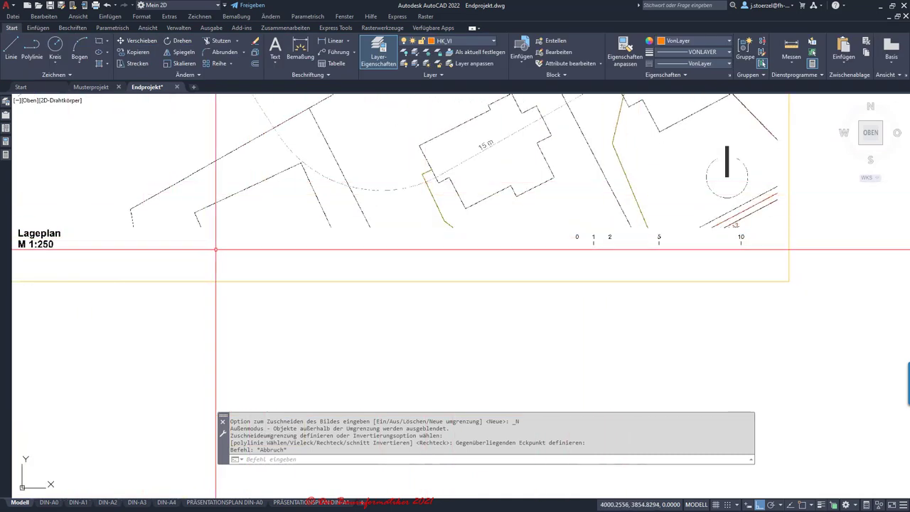
scroll(218, 249, "down", 4)
left_click(238, 260)
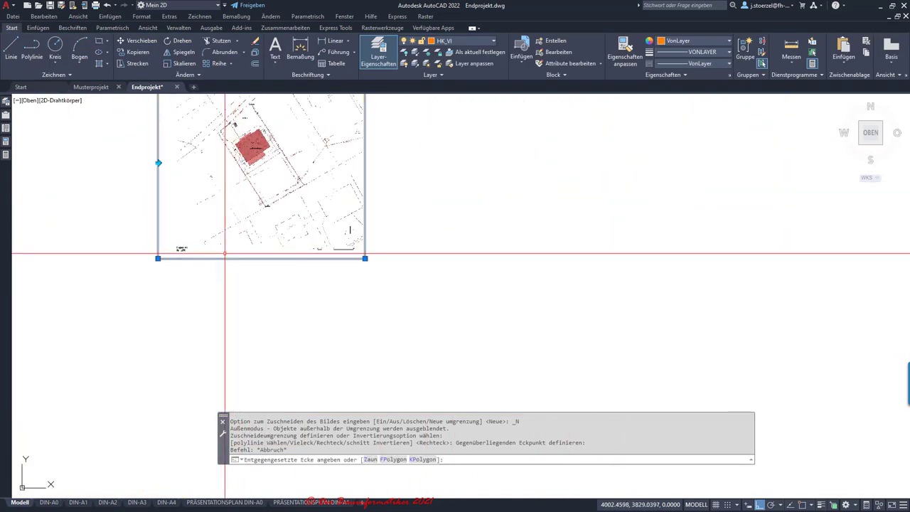
scroll(127, 183, "down", 1)
key("ctrl+8")
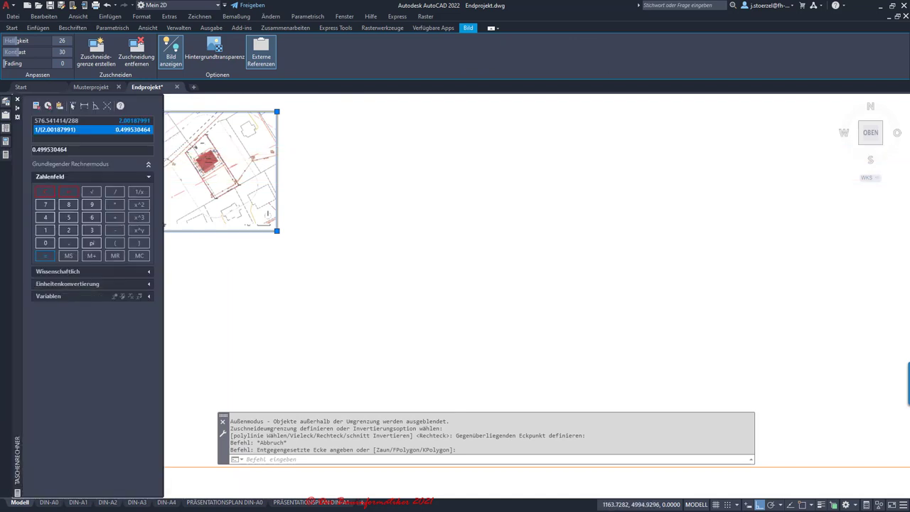
key("ctrl+8")
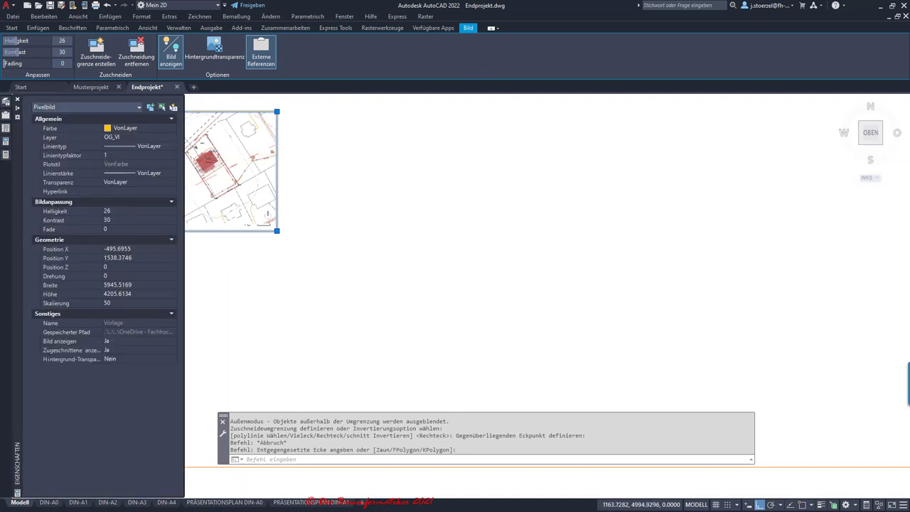
left_click(117, 303)
type("250")
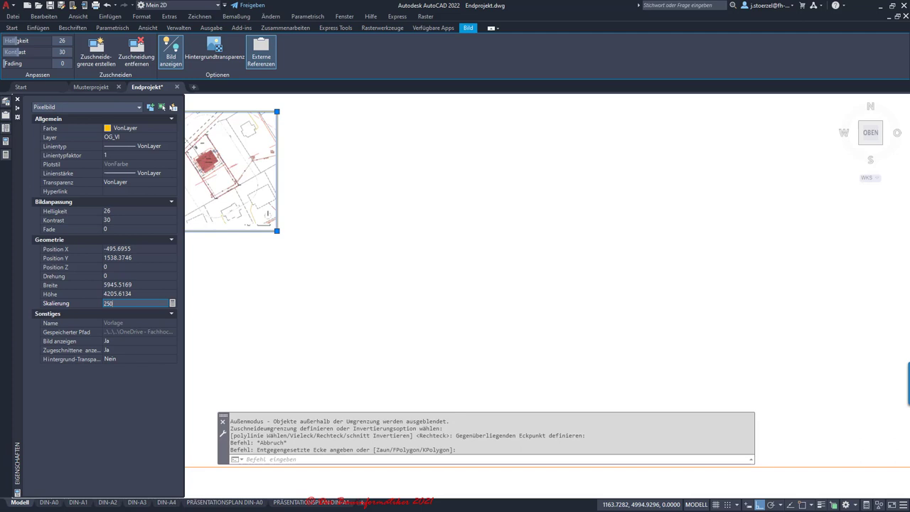
key("Return")
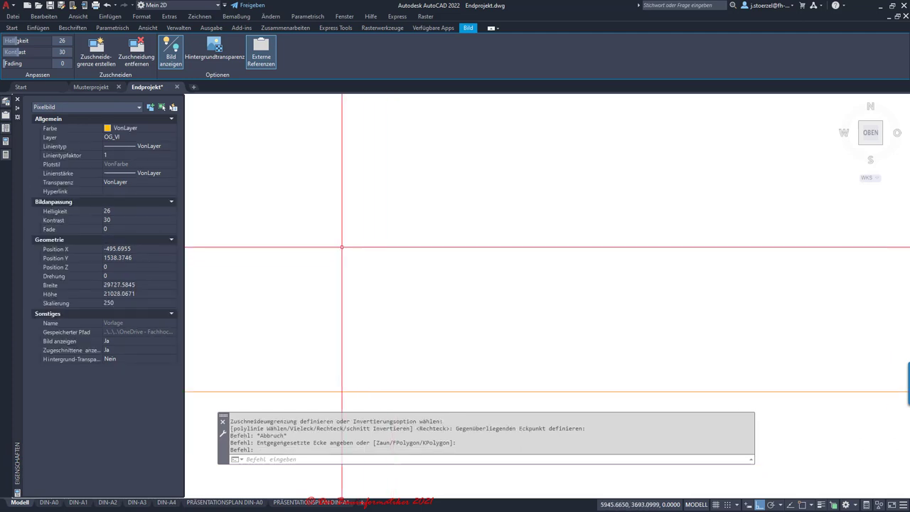
key("Escape")
Step: Pan to the enlarged site-plan image, select it to check, then clear the selection
scroll(239, 290, "down", 3)
scroll(239, 277, "up", 3)
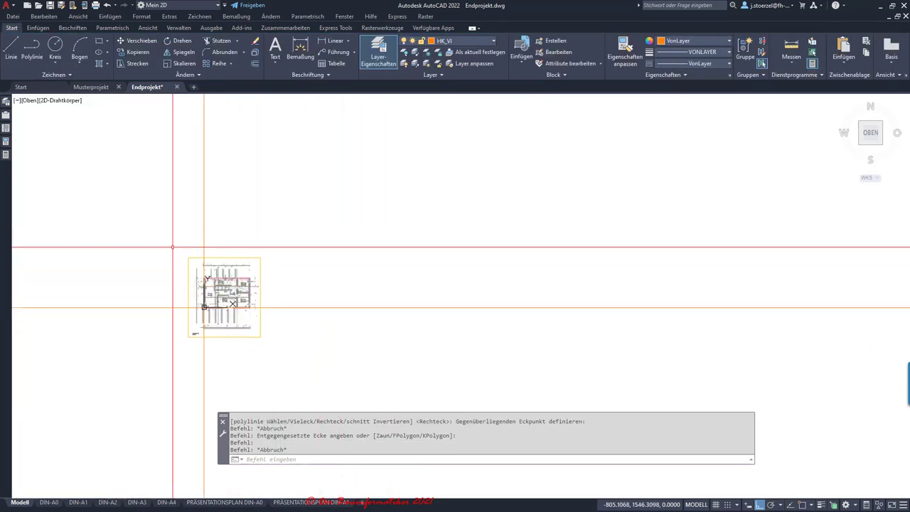
scroll(213, 271, "up", 4)
scroll(423, 256, "down", 8)
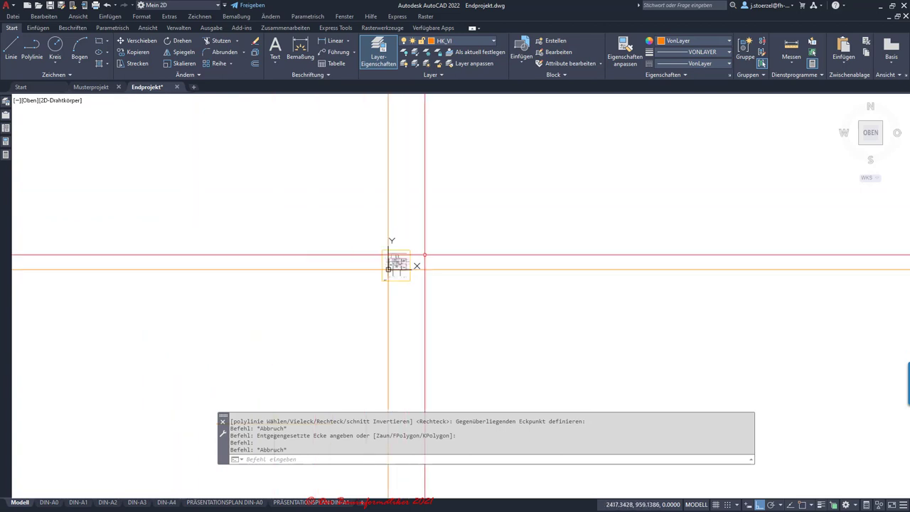
middle_click_drag(615, 175, 575, 206)
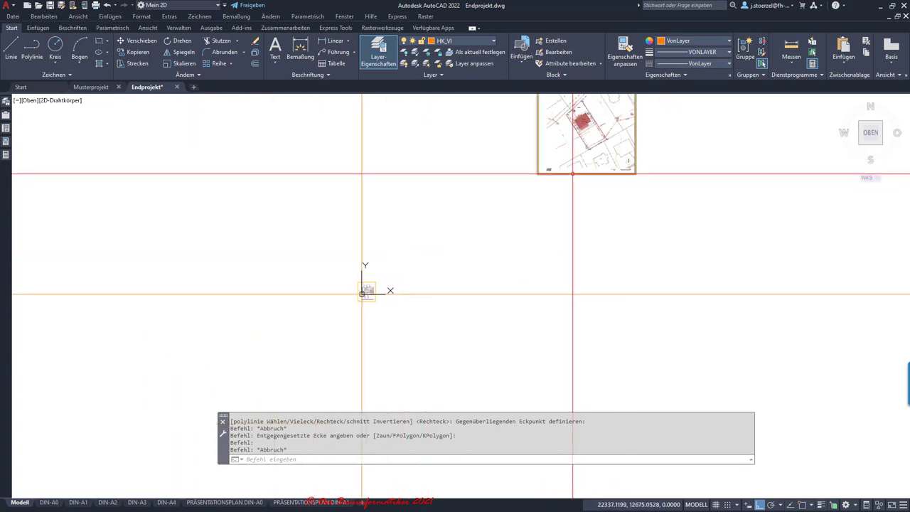
left_click(538, 129)
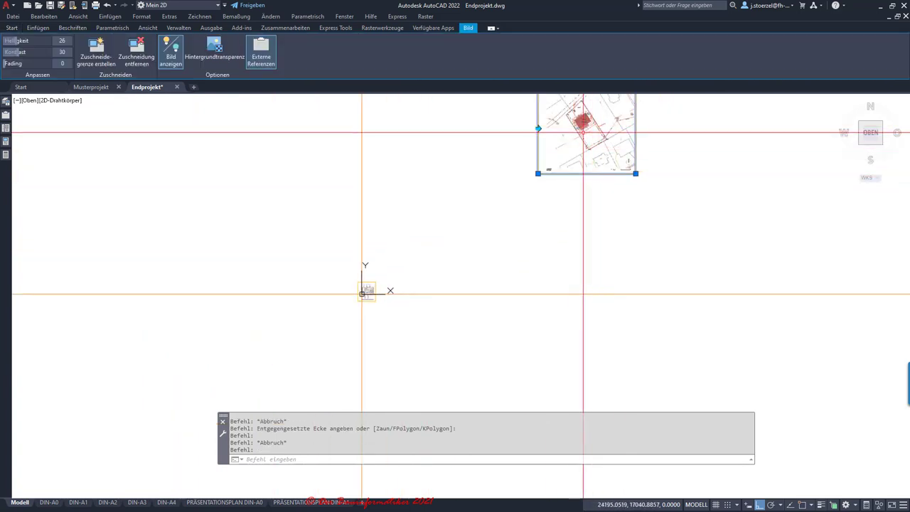
key("Escape")
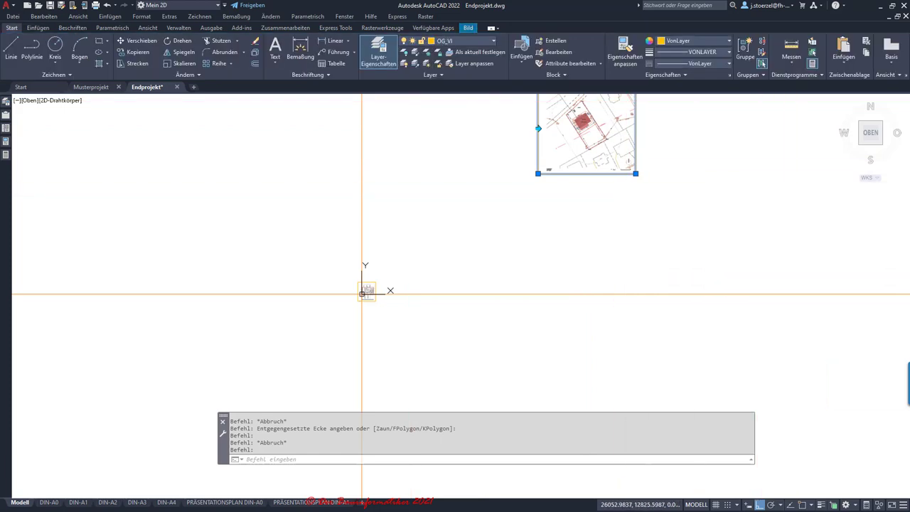
key("Escape")
Step: Zoom into the house and measure the 1 200 dimension, reading about 1194.6 units
middle_click_drag(650, 135, 553, 240)
scroll(501, 228, "up", 4)
middle_click_drag(500, 228, 644, 243)
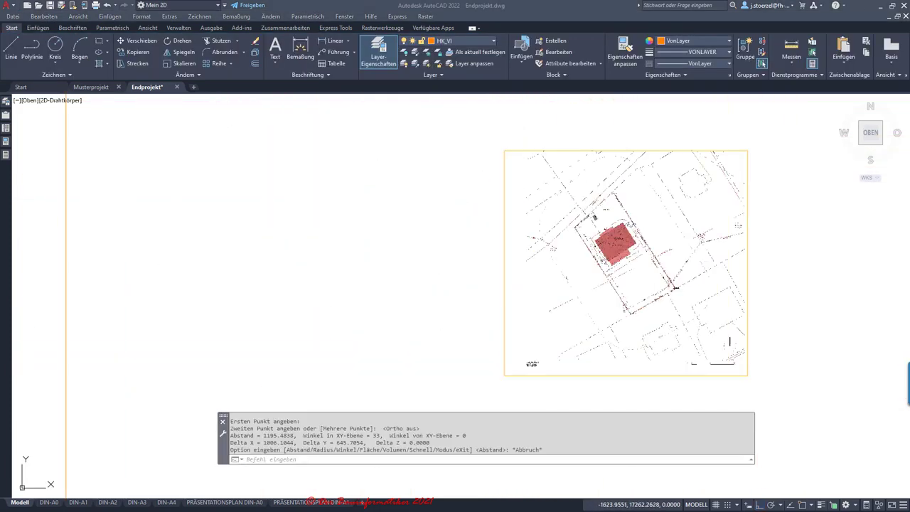
scroll(604, 260, "up", 2)
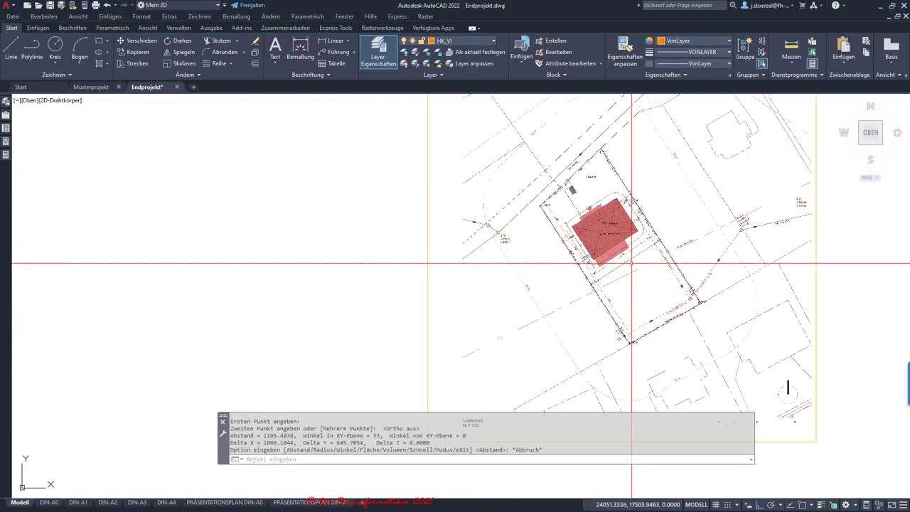
scroll(635, 260, "up", 4)
scroll(635, 261, "up", 3)
mouse_move(635, 261)
middle_mouse_down()
mouse_move(647, 318)
mouse_move(571, 299)
middle_mouse_up()
scroll(647, 318, "up", 2)
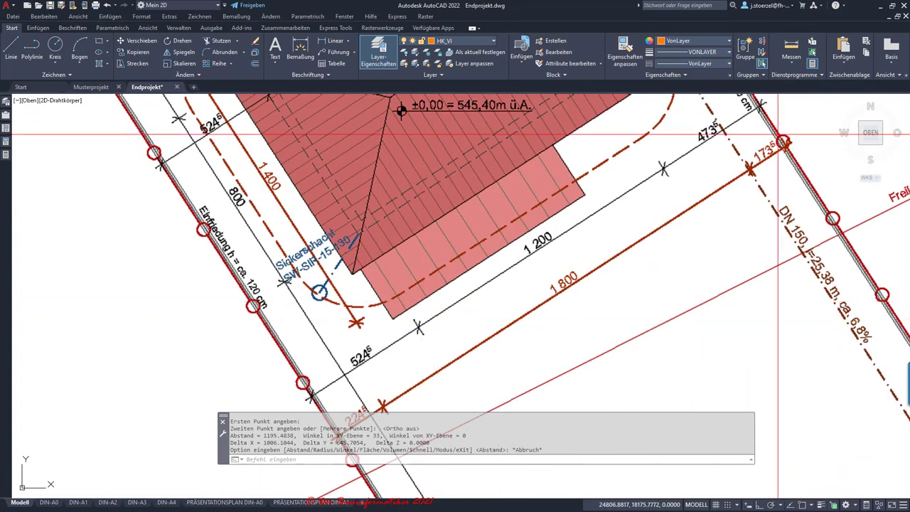
left_click(791, 64)
left_click(801, 85)
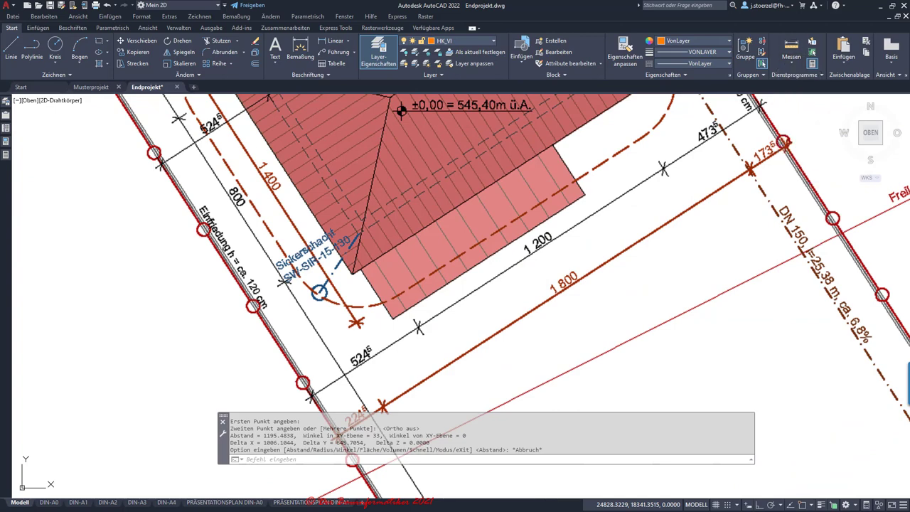
left_click(419, 325)
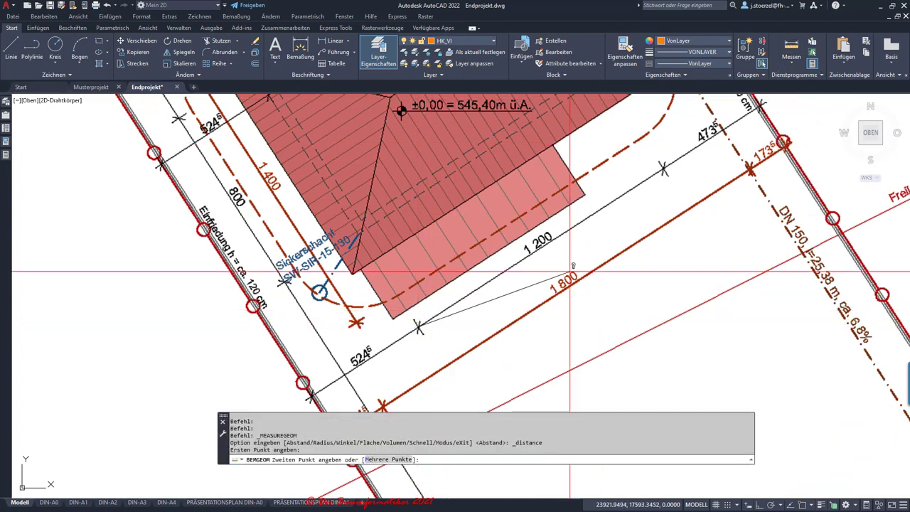
left_click(662, 168)
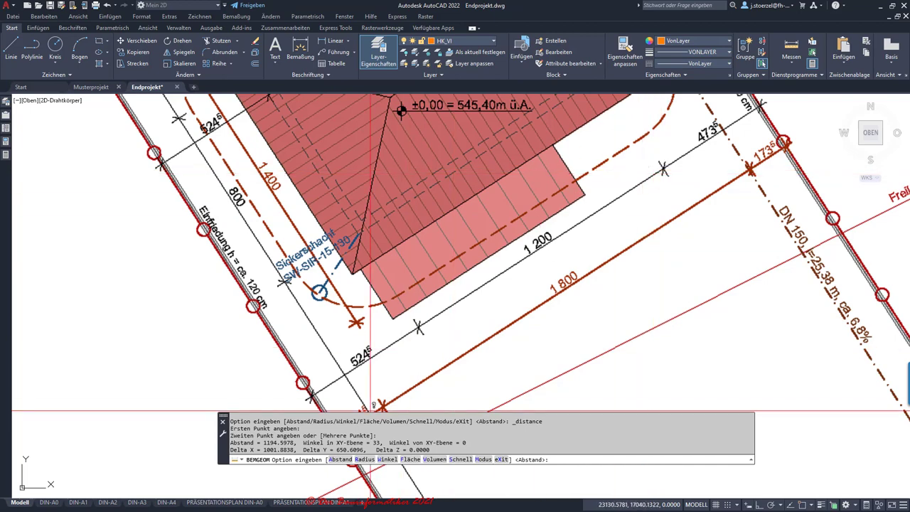
Step: End the measurement and zoom back out to show the whole site plan
key("Escape")
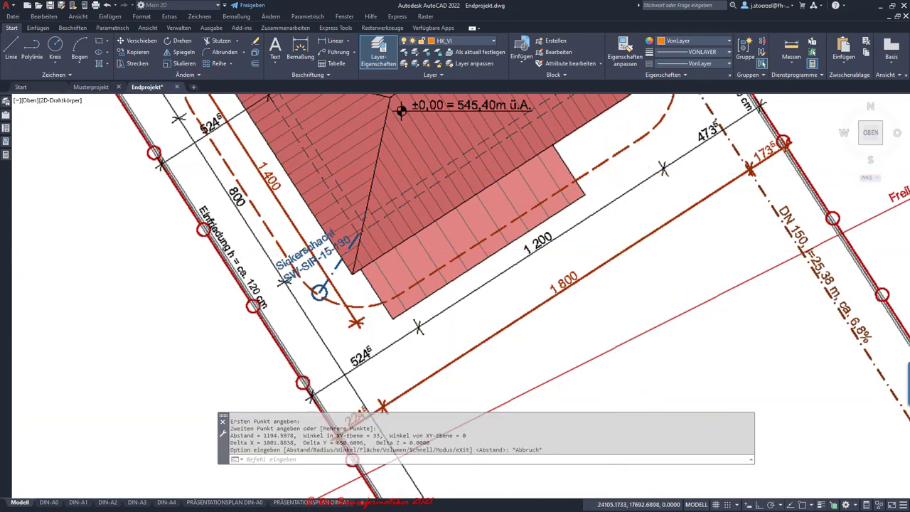
scroll(740, 333, "down", 5)
scroll(740, 332, "down", 2)
middle_click_drag(740, 332, 648, 338)
key("Escape")
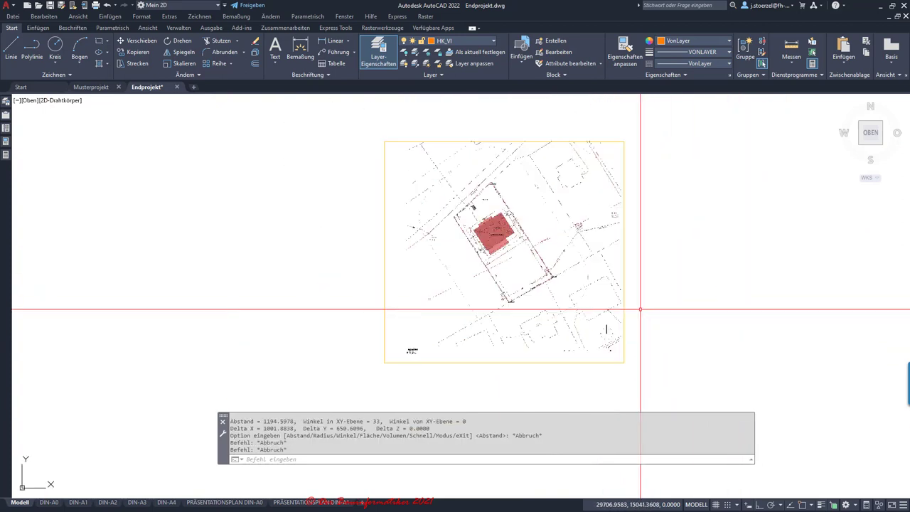
scroll(639, 315, "down", 3)
scroll(595, 315, "down", 5)
Step: Check which layers the upper and right-hand floor-plan images sit on
scroll(480, 368, "up", 4)
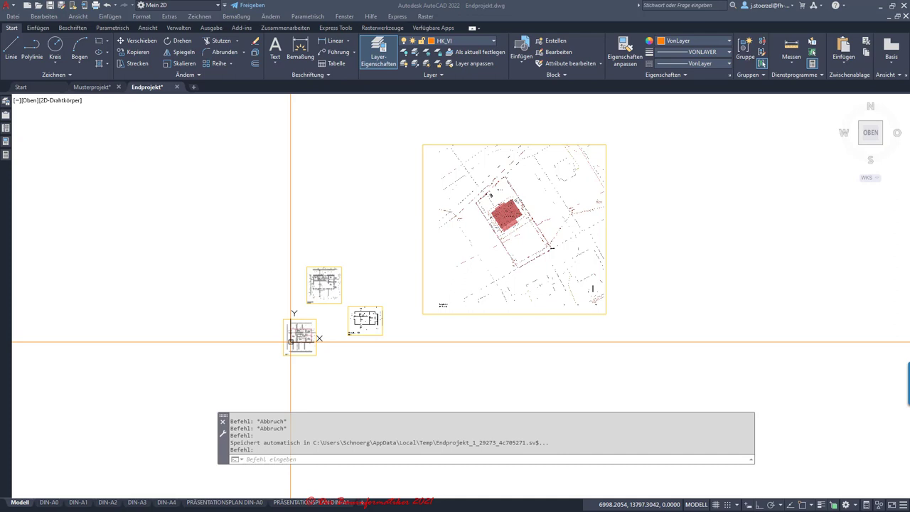
scroll(303, 332, "up", 2)
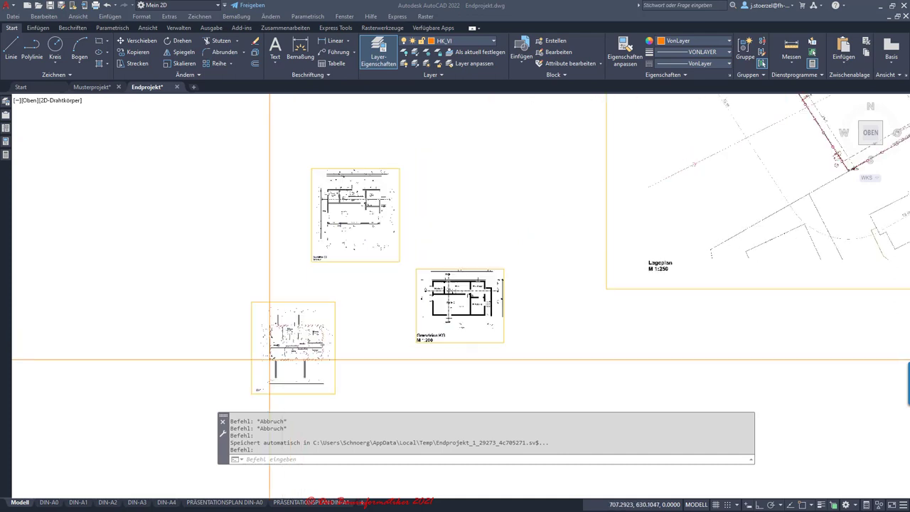
scroll(299, 333, "up", 1)
scroll(297, 331, "down", 2)
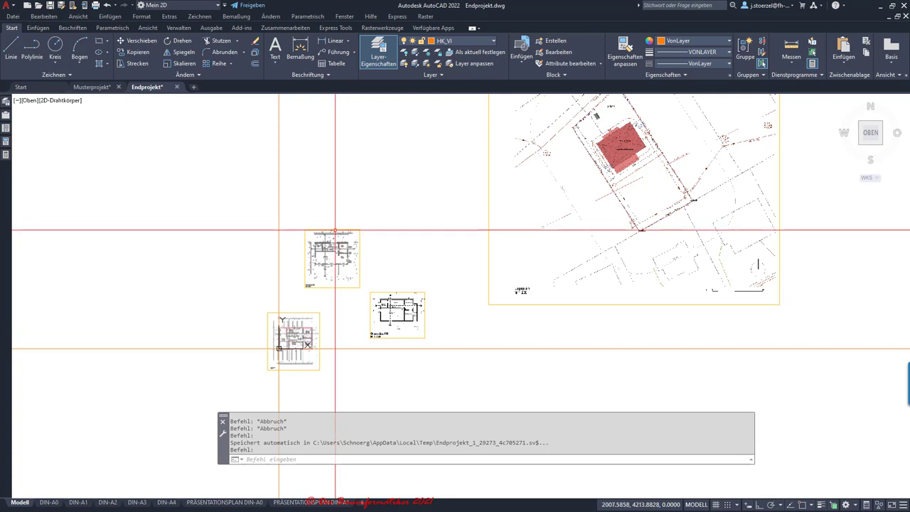
left_click(305, 229)
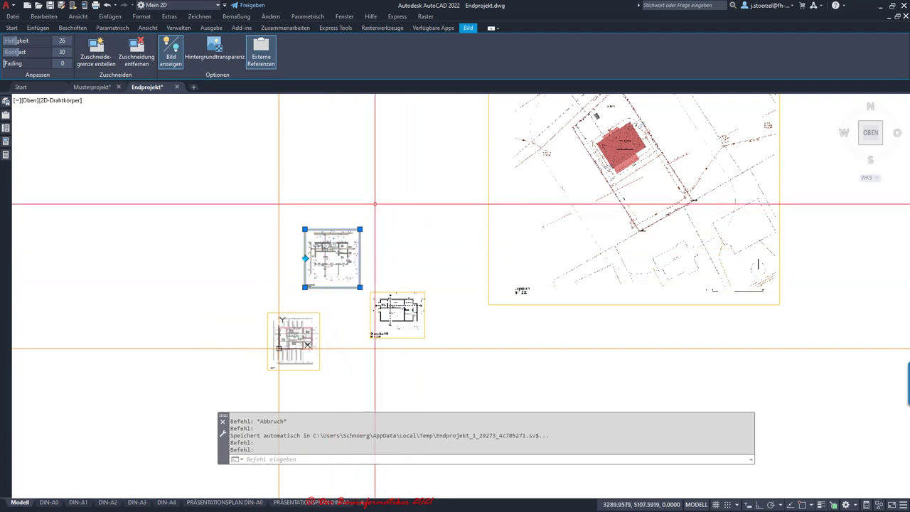
left_click(11, 27)
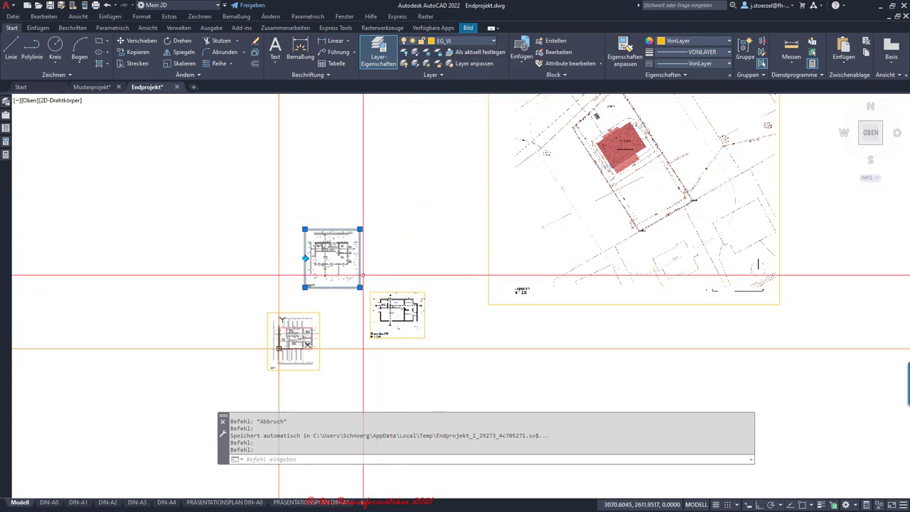
key("Escape")
left_click(414, 292)
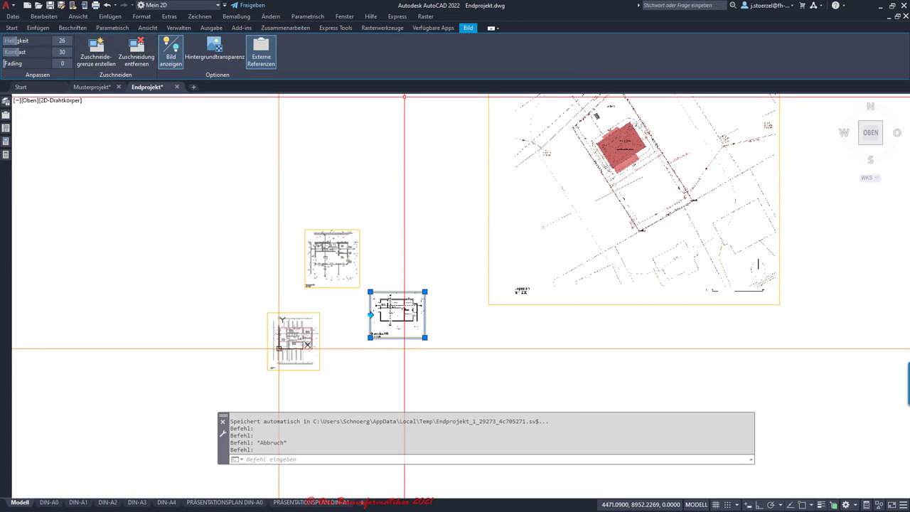
left_click(12, 28)
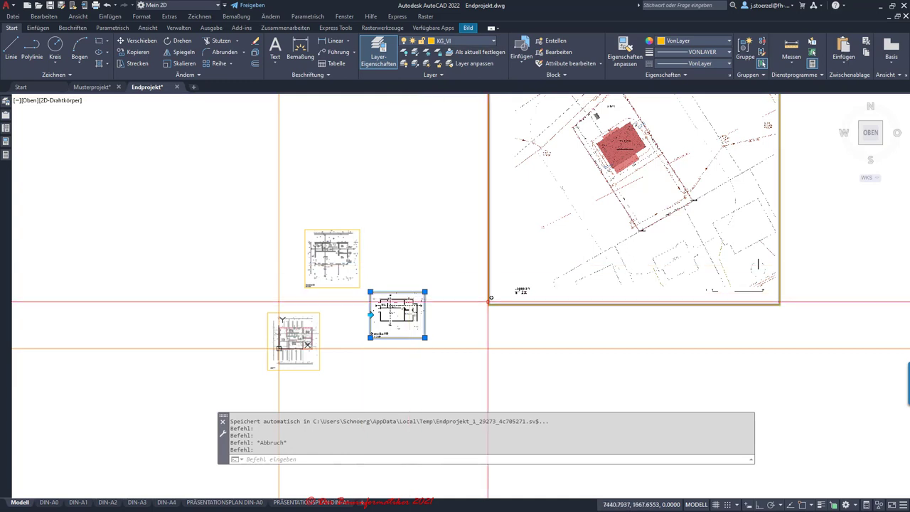
key("Escape")
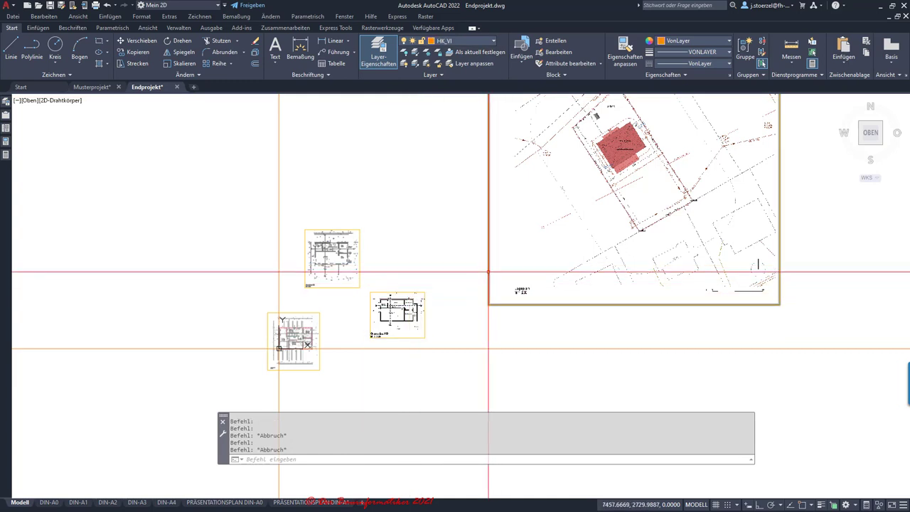
Step: Select the site-plan image, then open the external references list showing Vorlage.png
left_click(489, 300)
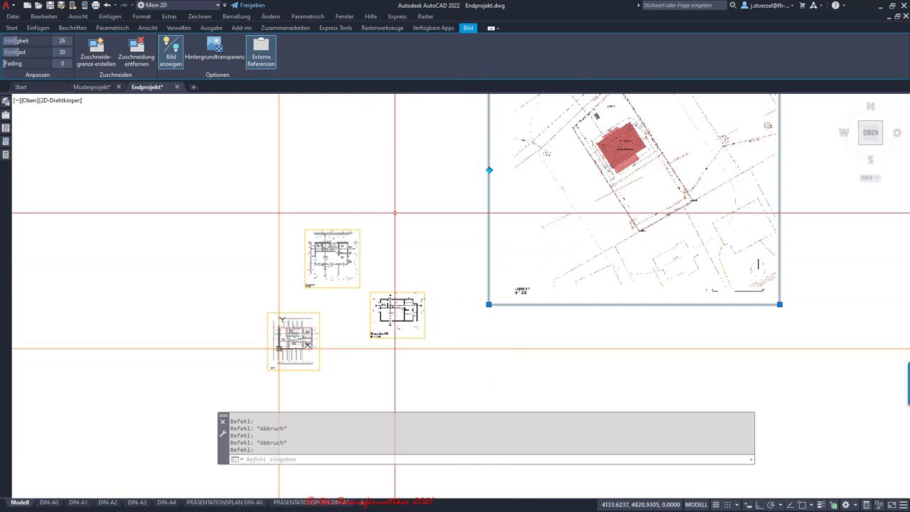
key("Escape")
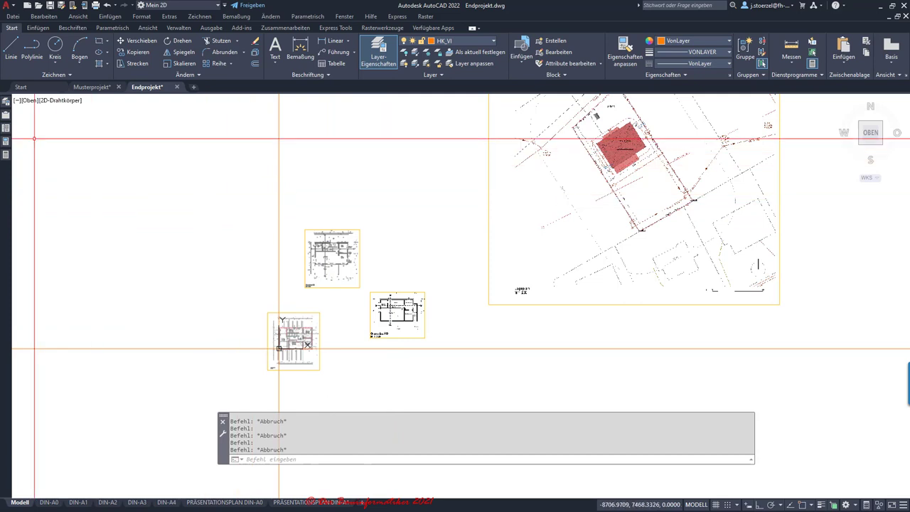
key("ctrl+1")
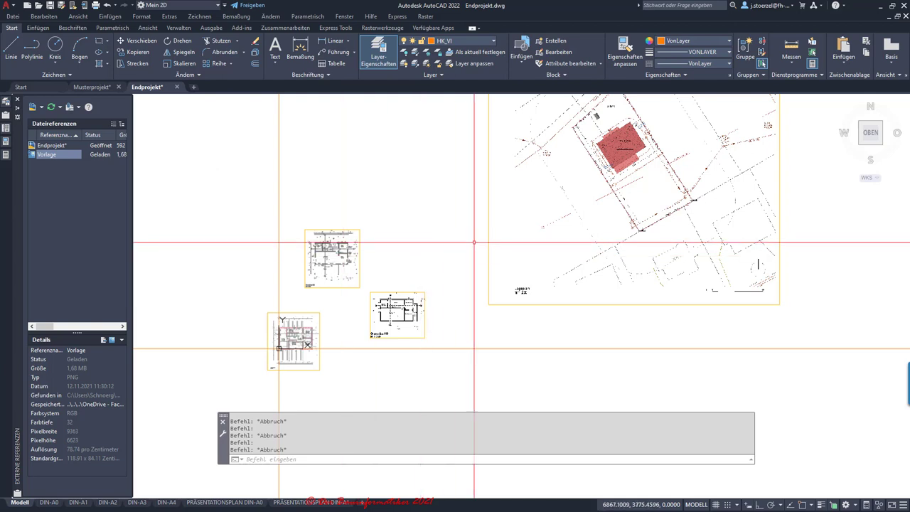
Step: Close the External References palette to return to the drawing
key("Escape")
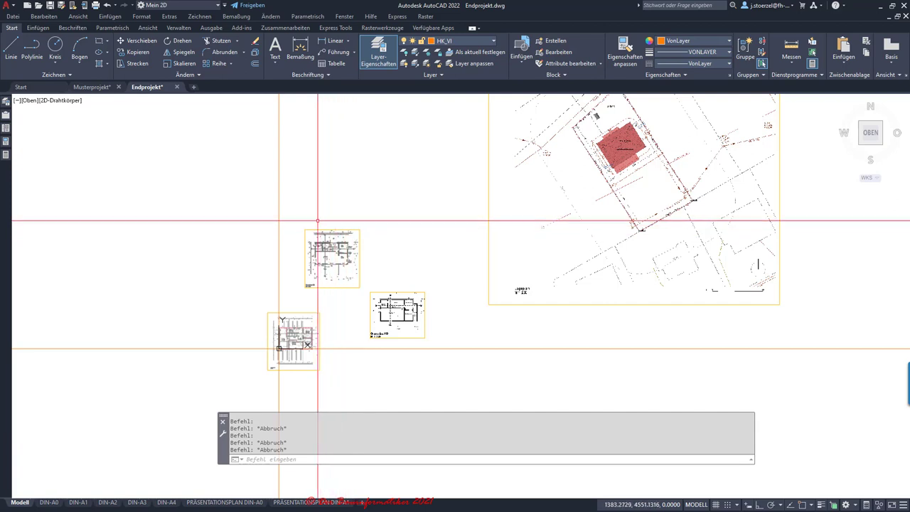
Step: Open the Layer States Manager from the expanded Layer panel
left_click(431, 75)
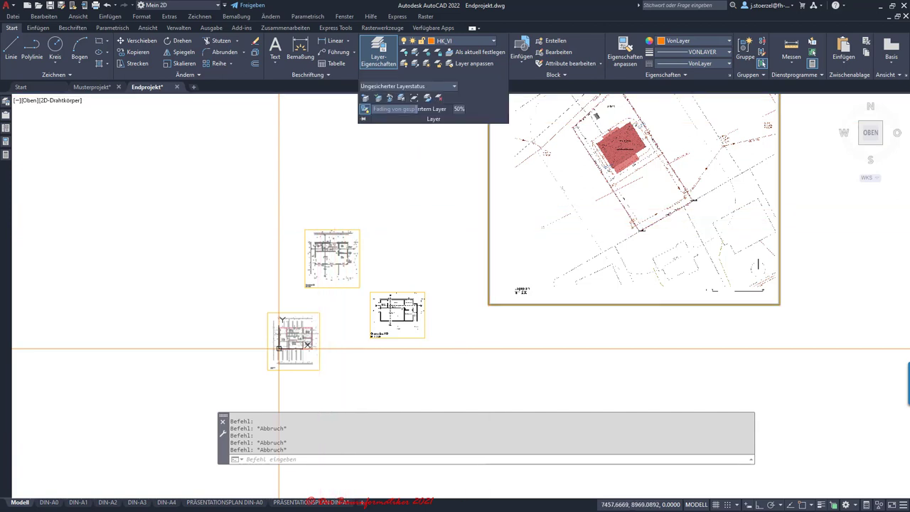
left_click(408, 86)
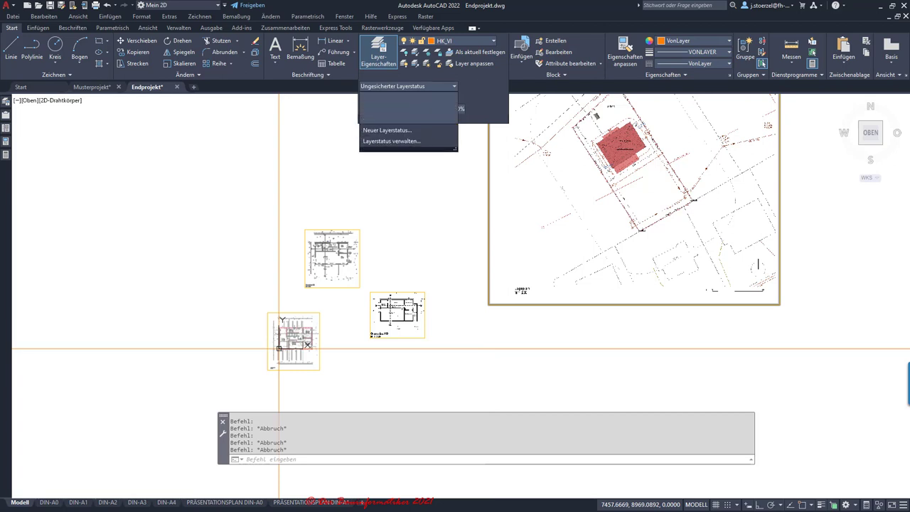
left_click(387, 130)
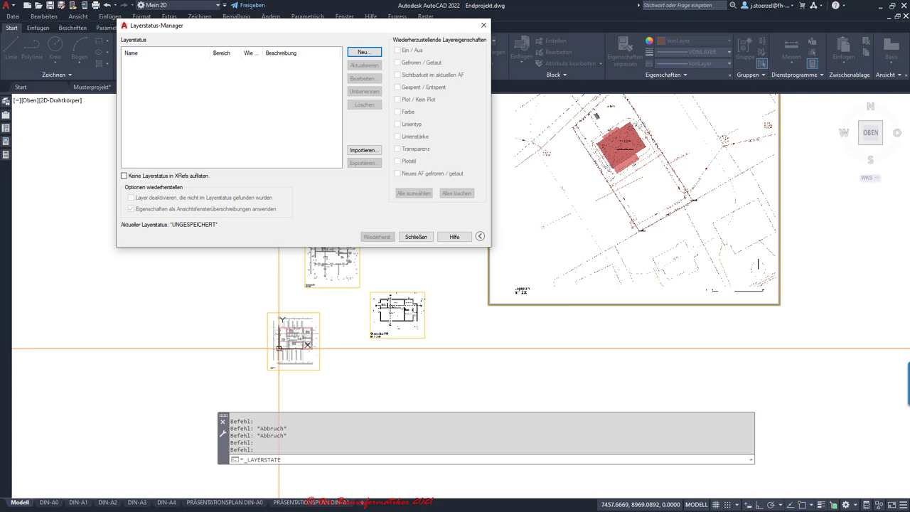
Step: Create layer state OG-VI with the description 'uebrige Grundrisse aus'
key("Return")
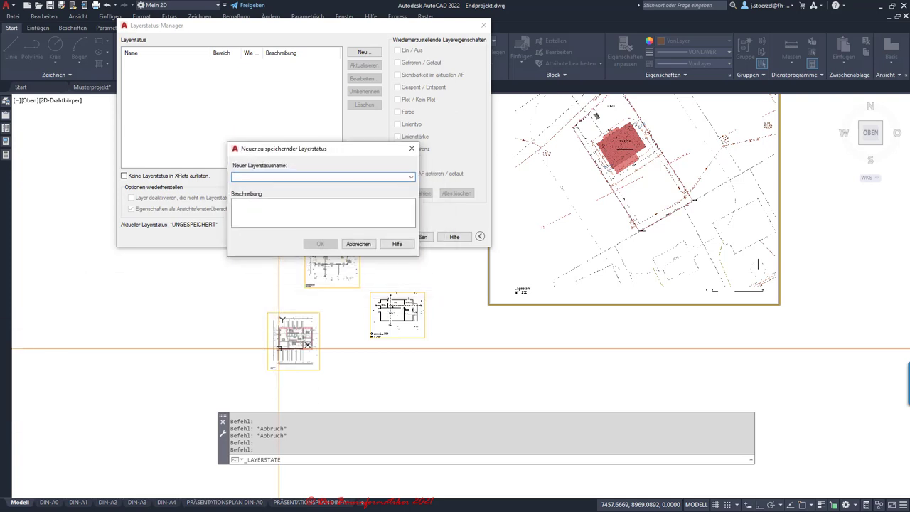
type("OG-VI")
left_click(234, 203)
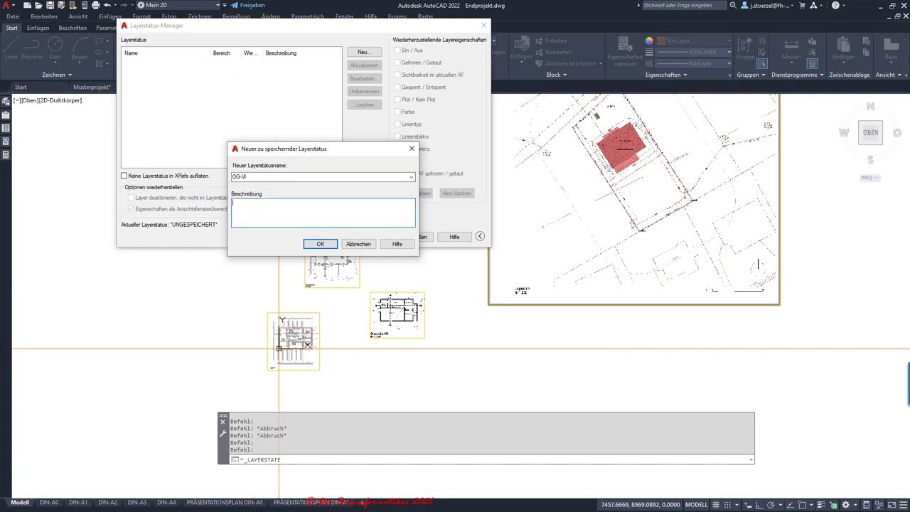
type("ubrige Grundrisse aus")
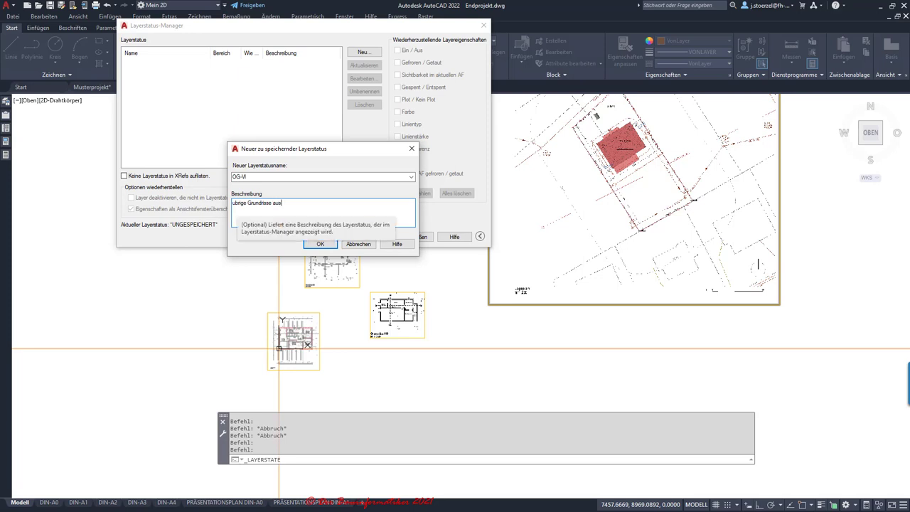
left_click(236, 202)
type("e")
key("ctrl+a")
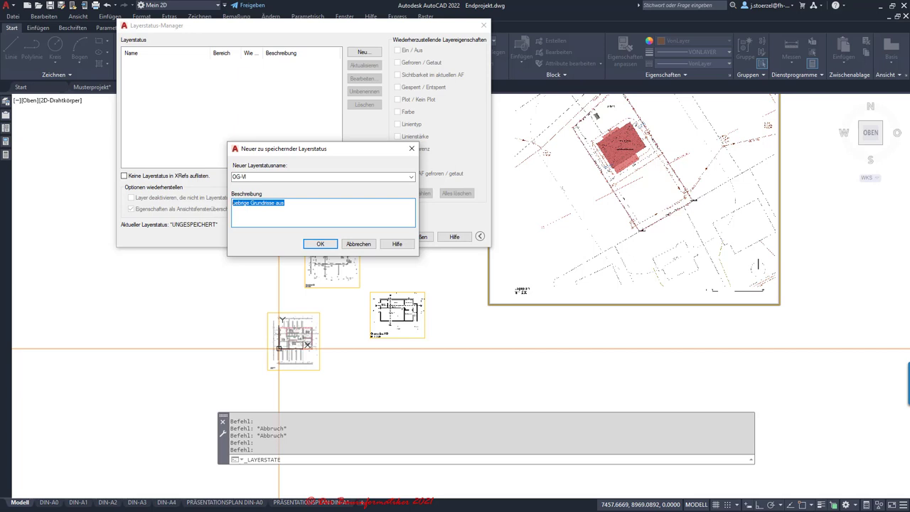
key("Return")
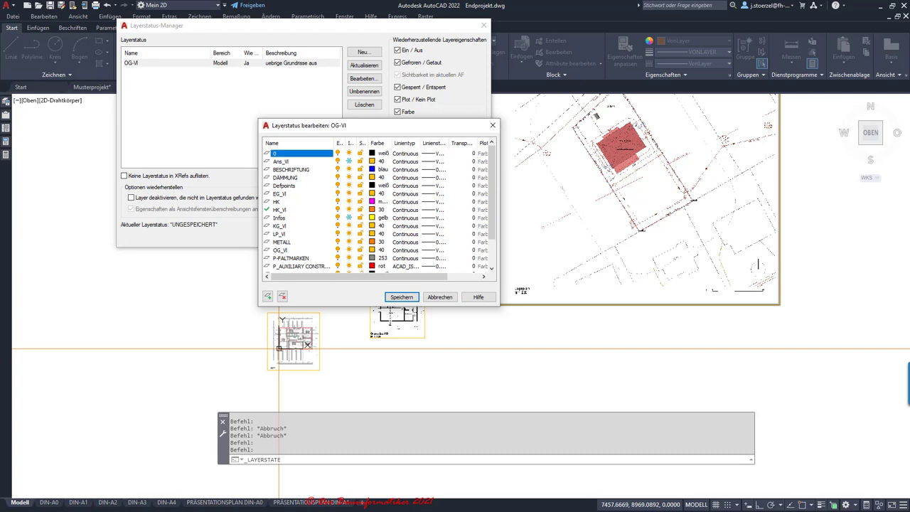
Step: Remove every layer except EG_VI, KG_VI, LP_VI and OG_VI from the OG-VI state
scroll(376, 210, "down", 2)
key("ctrl+a")
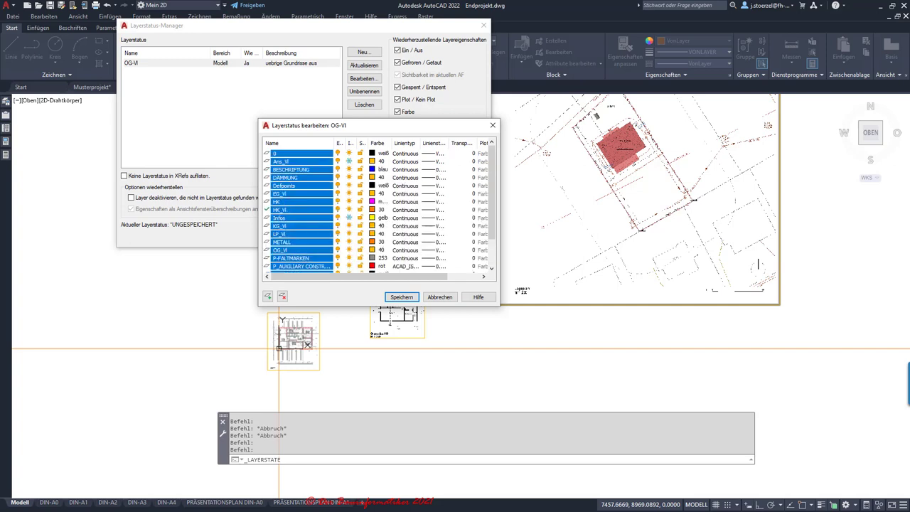
left_click(281, 193, "ctrl")
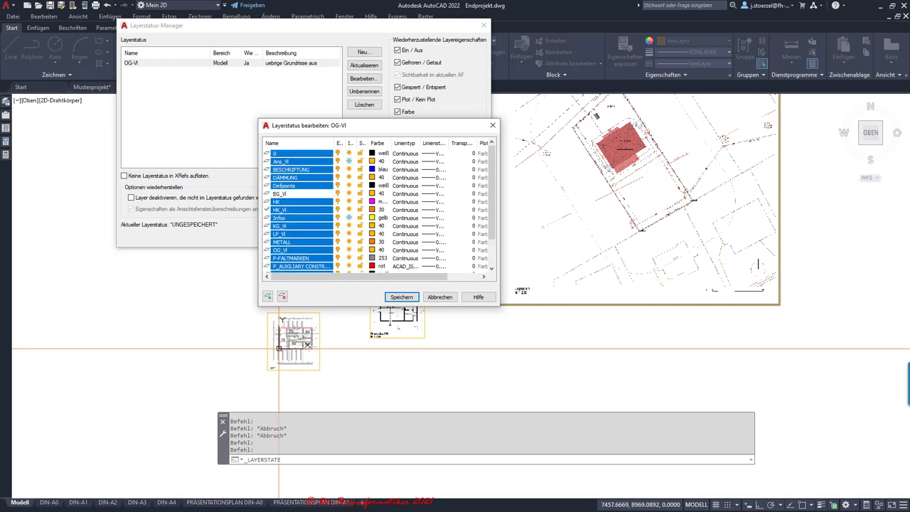
left_click(279, 225, "ctrl")
left_click(279, 233, "ctrl")
left_click(279, 249, "ctrl")
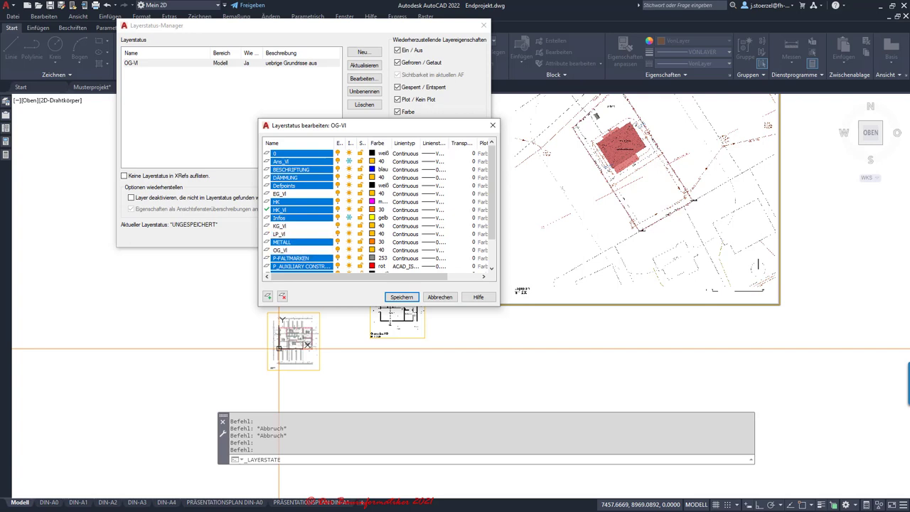
scroll(305, 209, "down", 2)
scroll(298, 213, "up", 2)
left_click(282, 296)
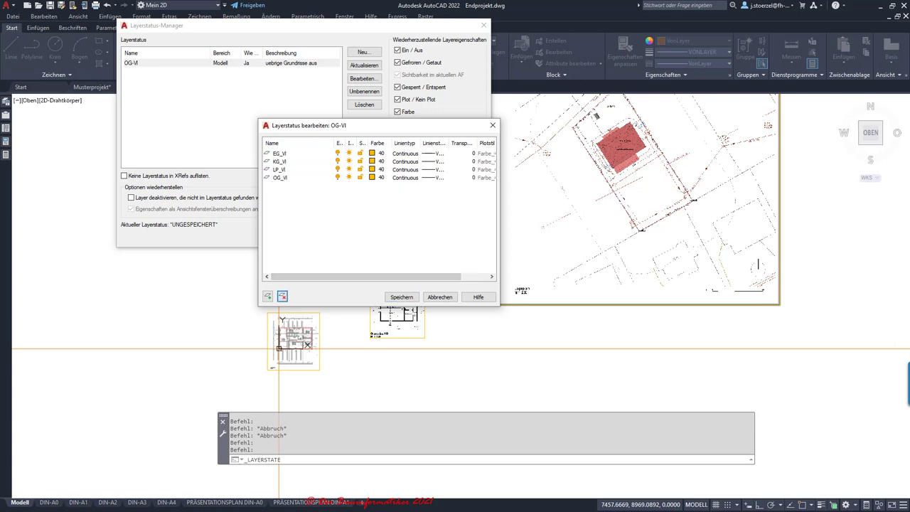
Step: Select the four remaining _VI layer entries and save the OG-VI layer state
left_click(280, 153)
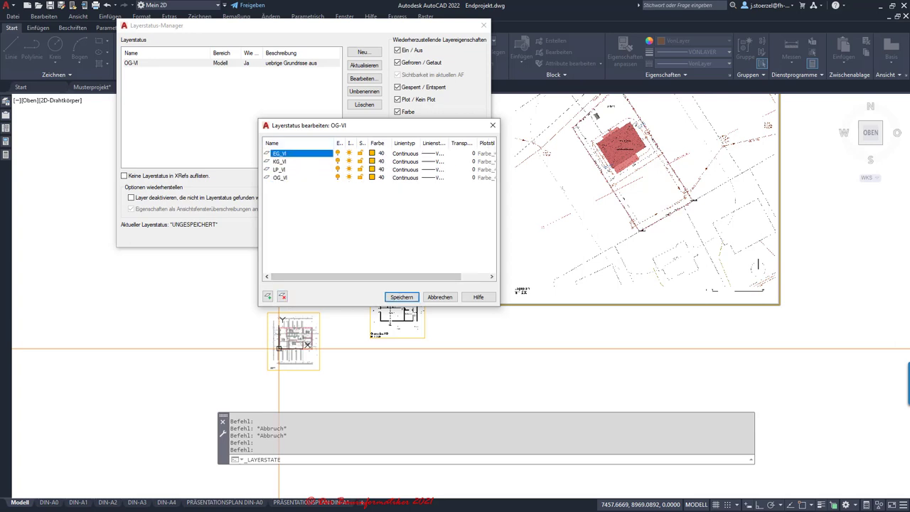
left_click(280, 162)
left_click(279, 169)
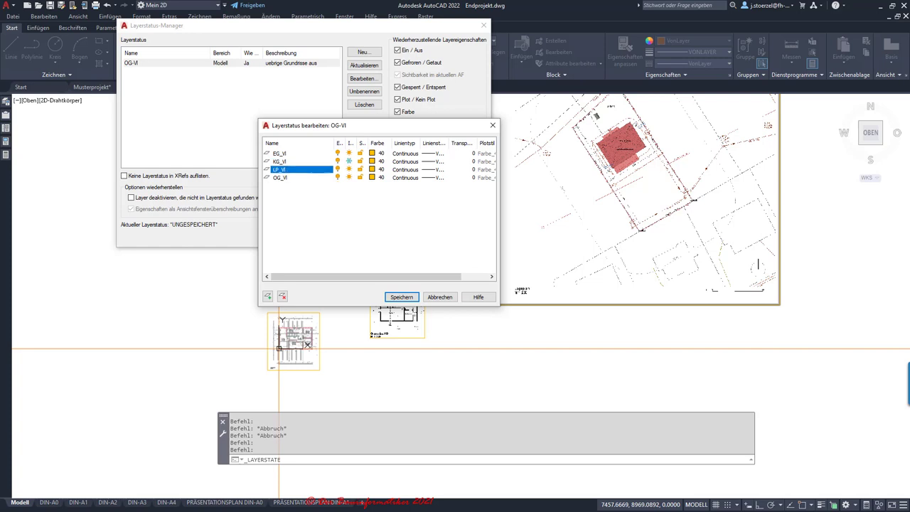
left_click(279, 177)
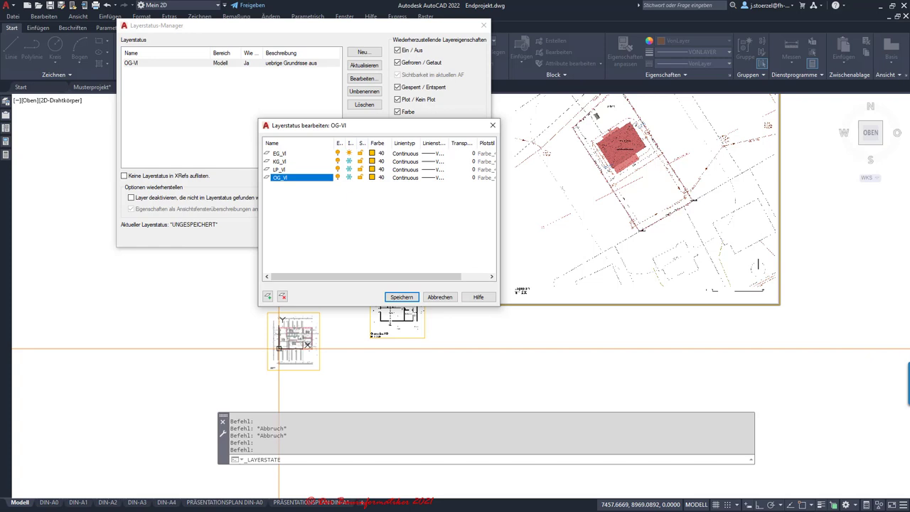
left_click(401, 296)
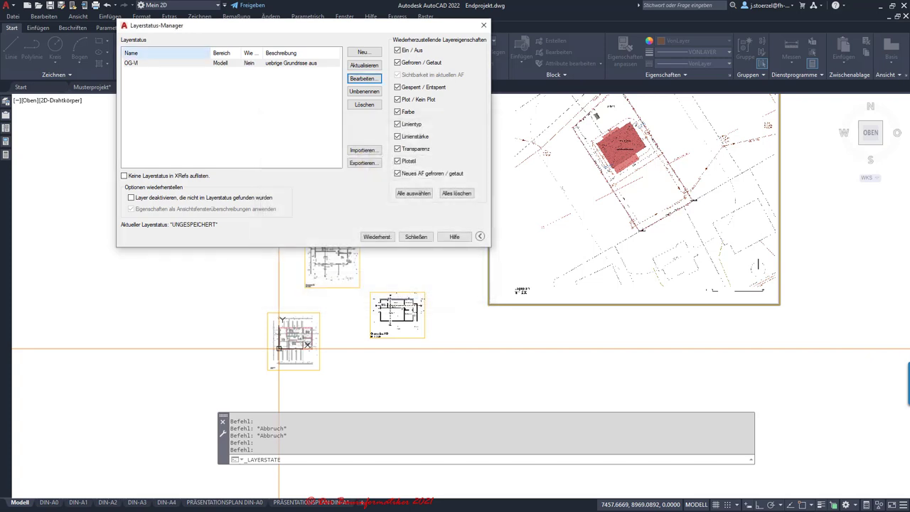
Step: Inspect the LP-VI layer state's layers in the editor and close it without changes
left_click(164, 63)
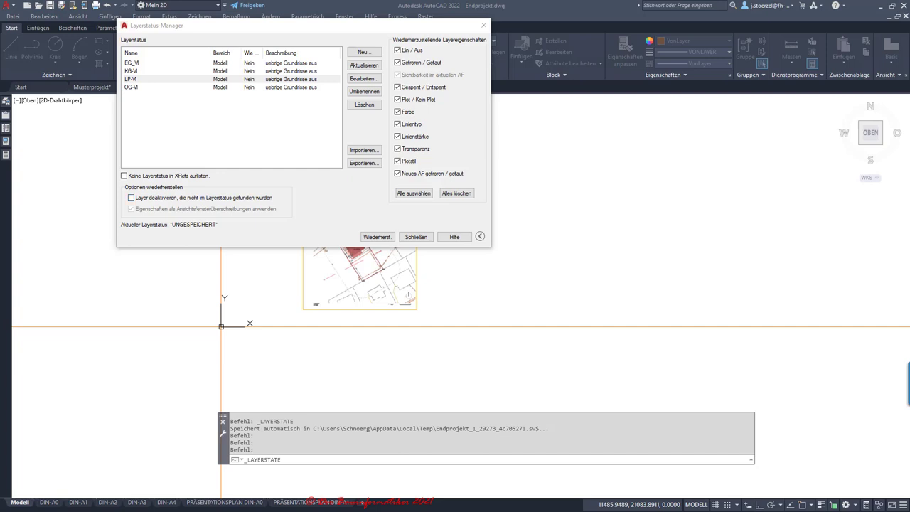
left_click(131, 78)
left_click(364, 78)
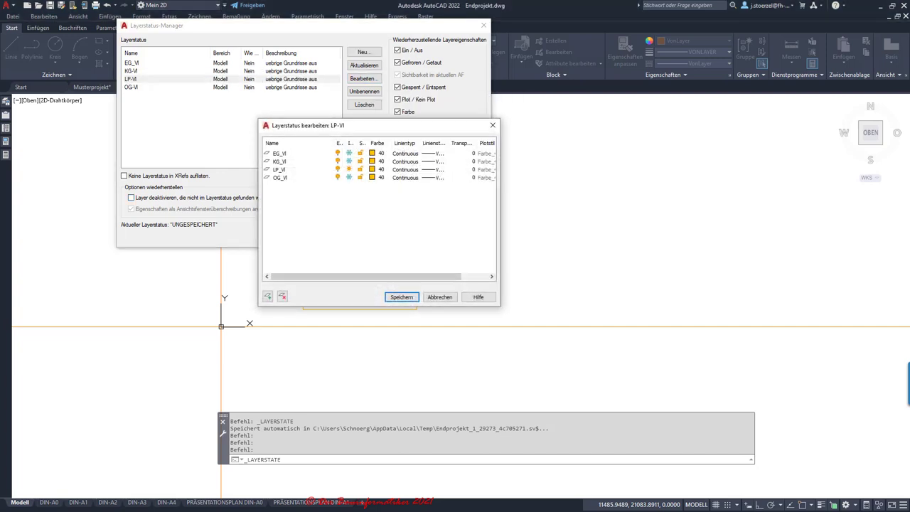
left_click(279, 169)
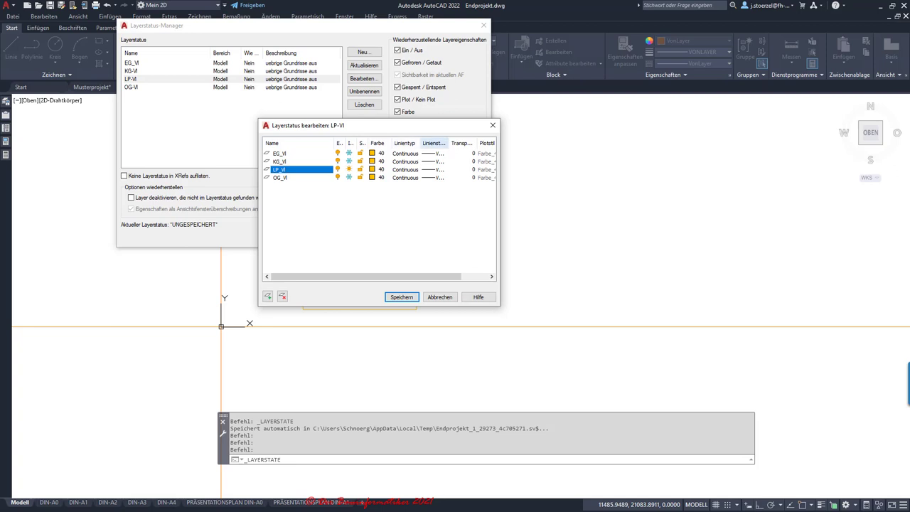
left_click(439, 297)
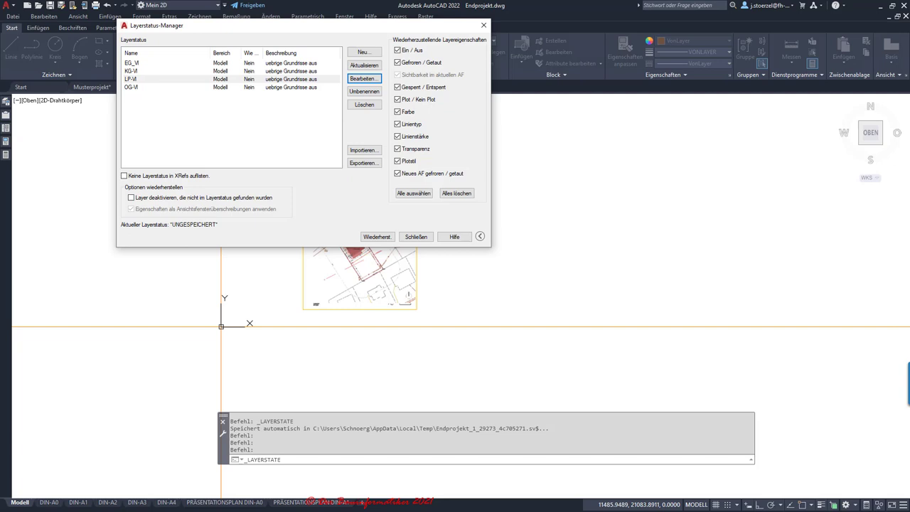
Step: Adjust the Layer State Manager dialog and select the OG-VI layer state
left_click(479, 236)
left_click(386, 236)
left_click(480, 236)
left_click(376, 236)
left_click(164, 87)
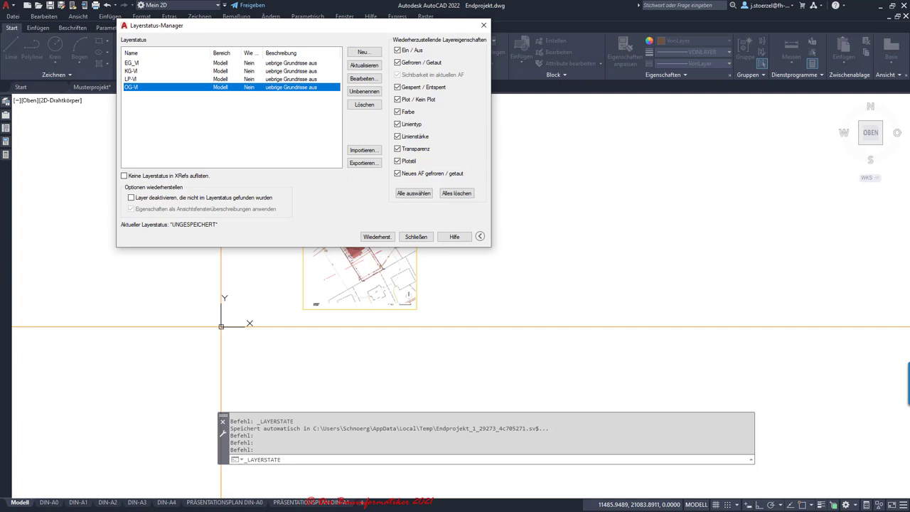
Step: Review the LP-VI layer state's layer settings and save them
left_click(131, 79)
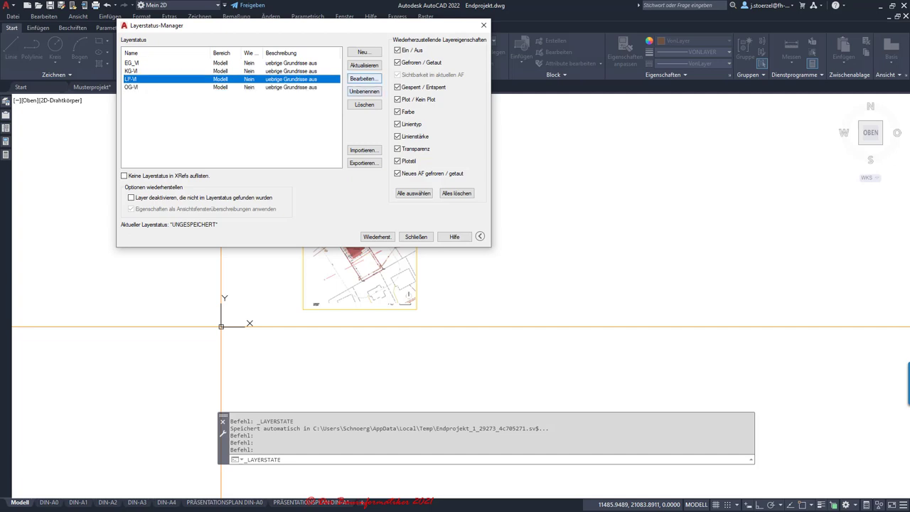
left_click(364, 78)
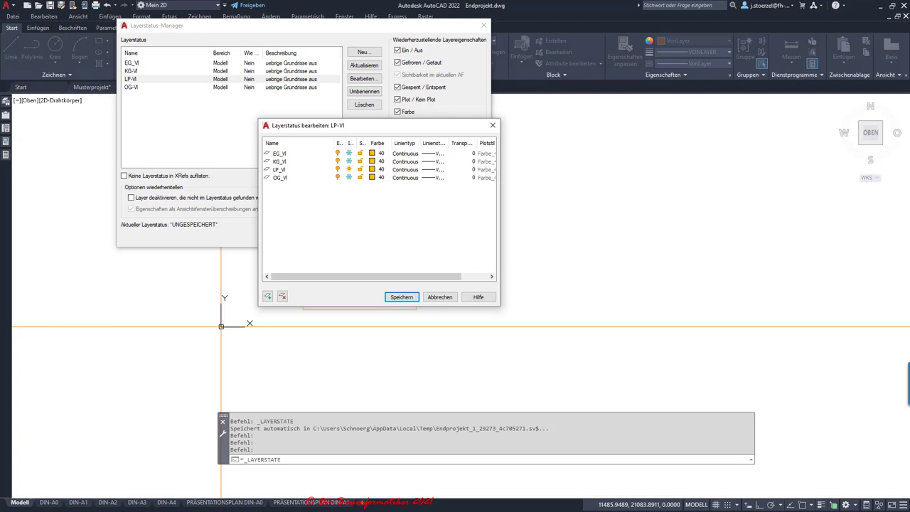
key("Return")
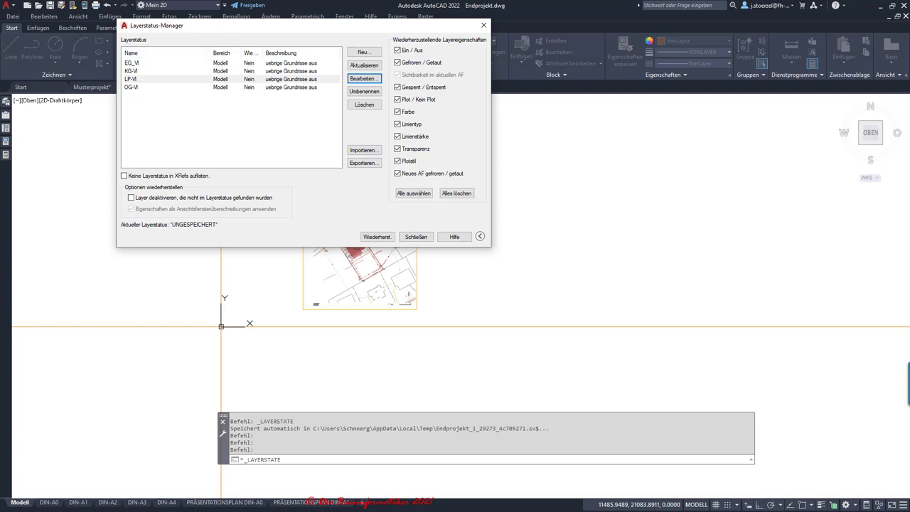
Step: Close the Layer State Manager and thaw the KG_VI layer
left_click(416, 236)
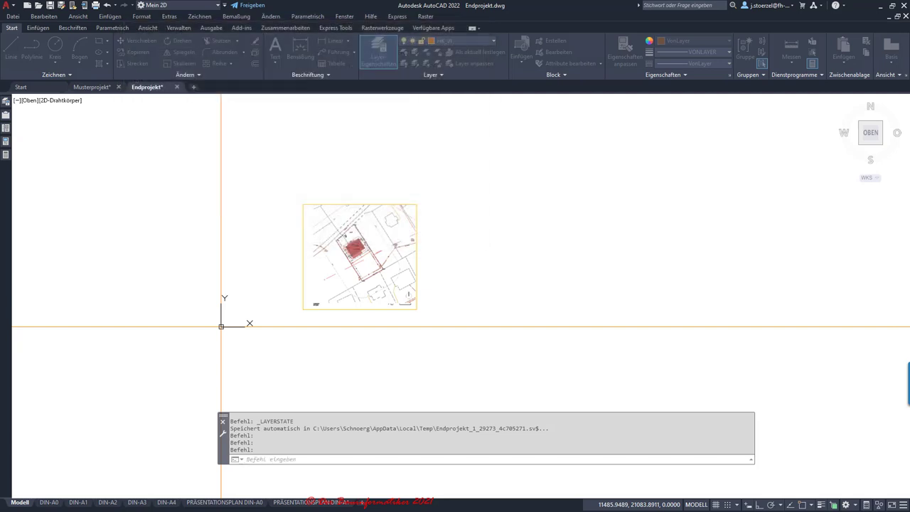
scroll(492, 211, "down", 2)
middle_click_drag(492, 211, 336, 269)
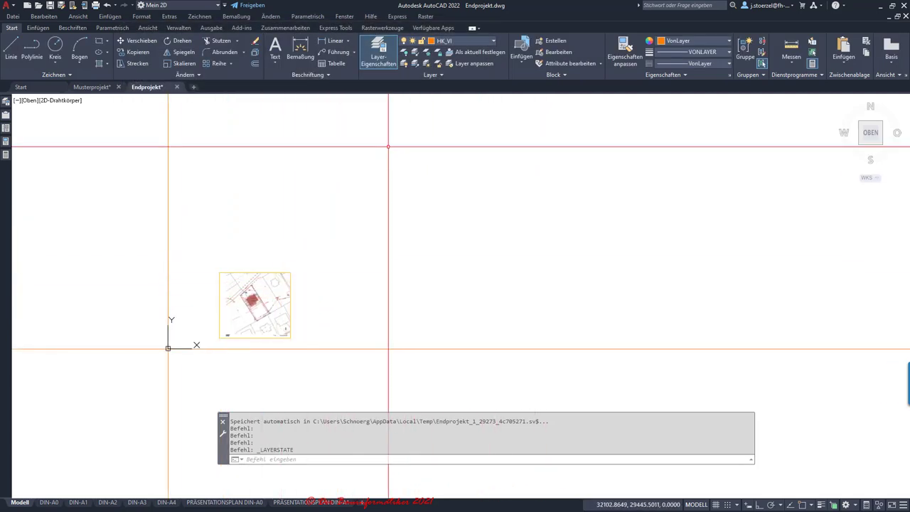
left_click(448, 41)
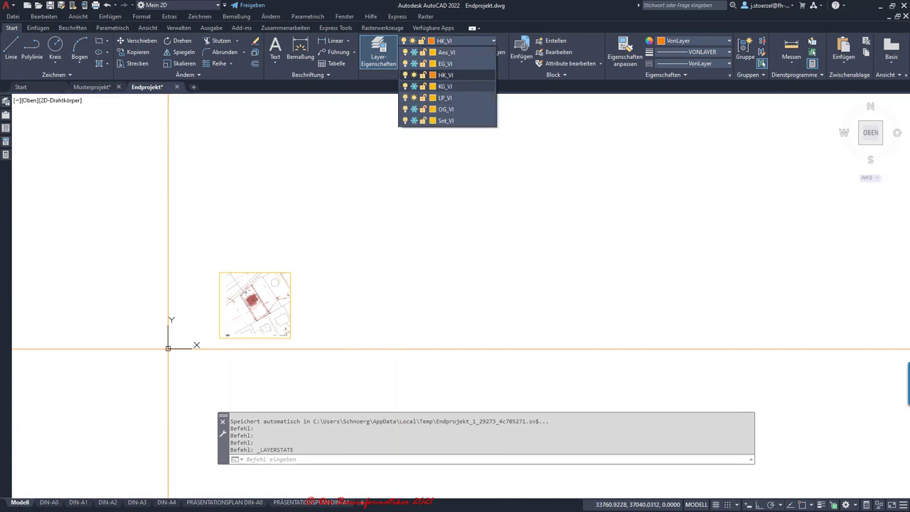
left_click(413, 86)
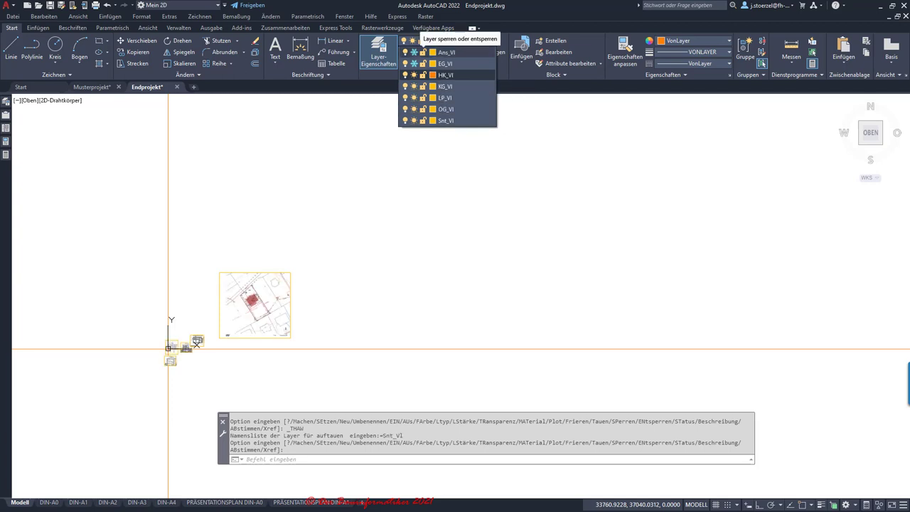
Step: Freeze the Snt_VI layer and centre the plan images and site plan in view
scroll(138, 402, "up", 4)
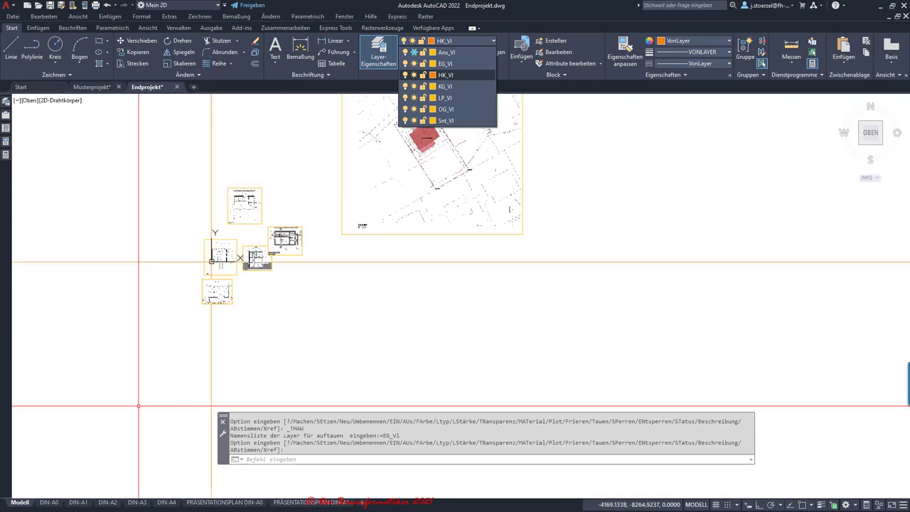
scroll(139, 403, "up", 2)
scroll(333, 340, "up", 2)
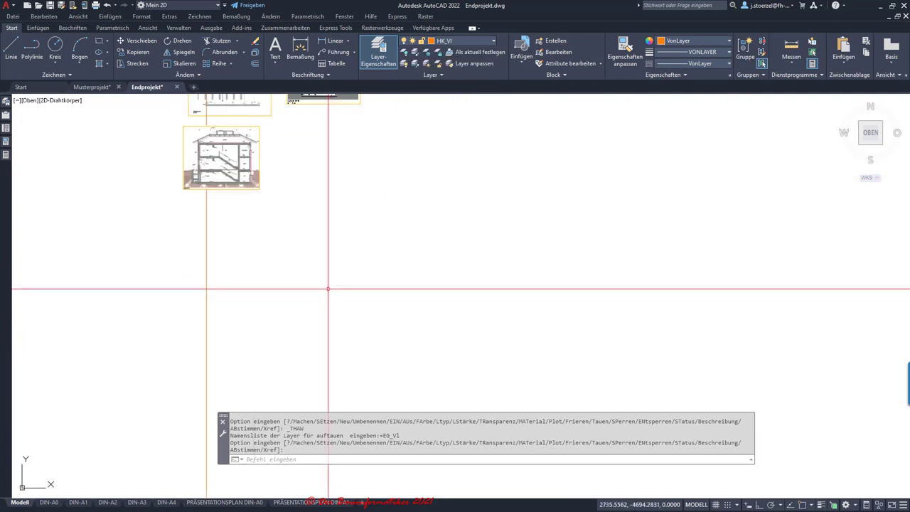
left_click(447, 41)
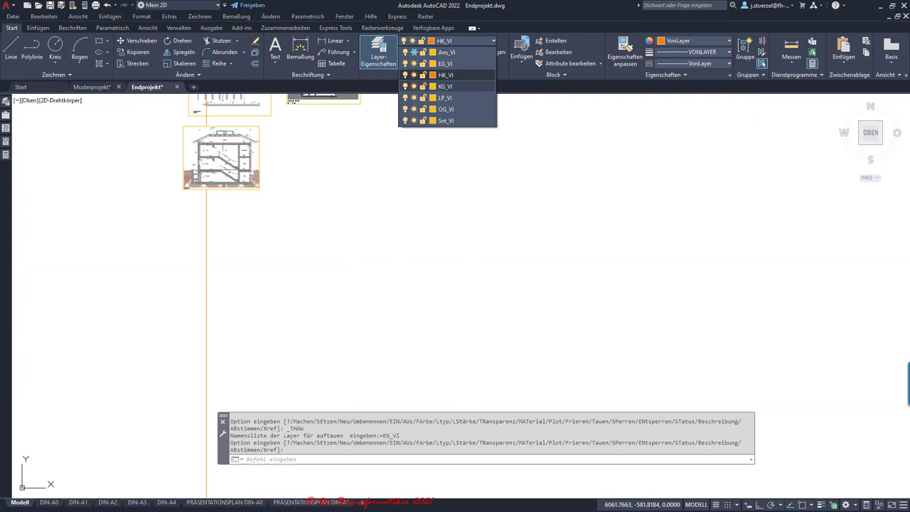
left_click(413, 120)
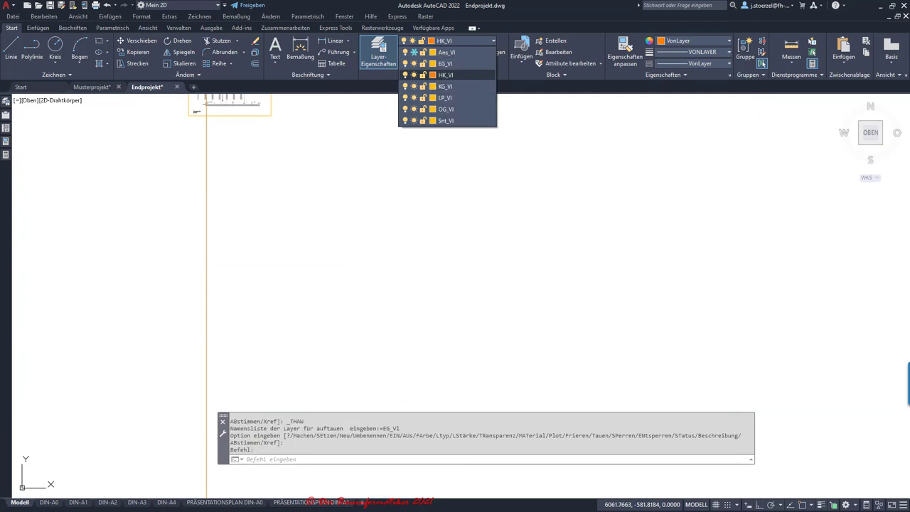
scroll(339, 189, "down", 3)
scroll(288, 308, "up", 3)
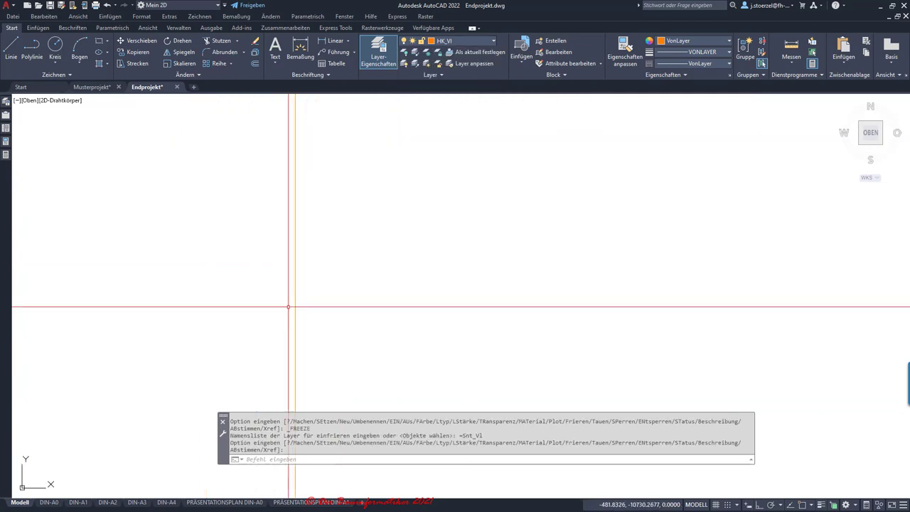
scroll(341, 235, "down", 3)
middle_click_drag(361, 203, 316, 311)
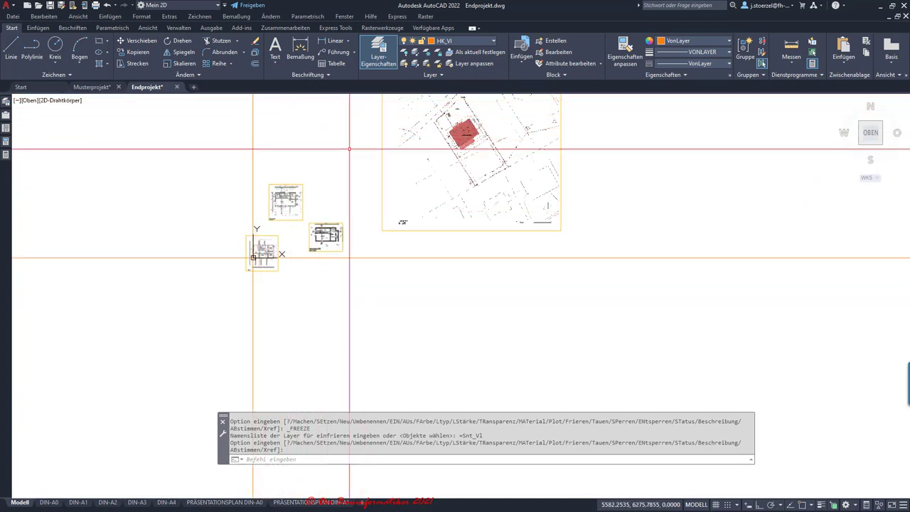
middle_click_drag(346, 159, 325, 227)
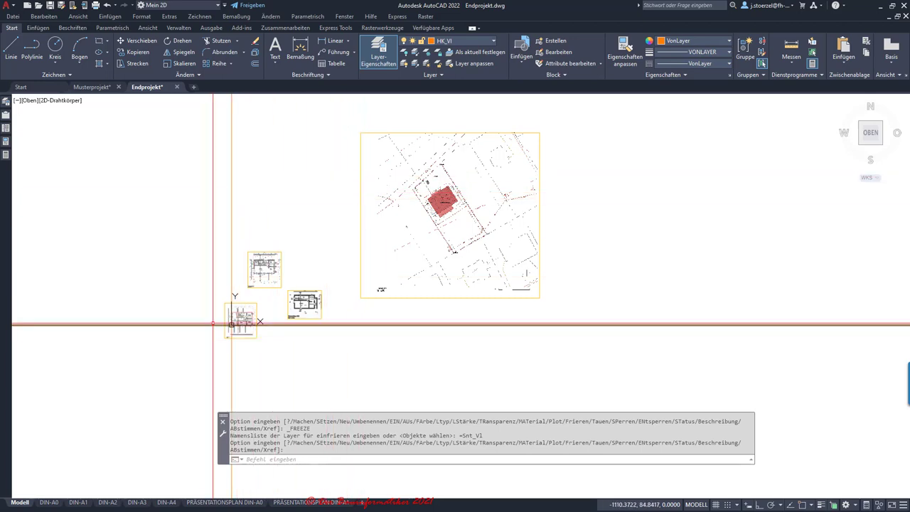
Step: Freeze the OG_VI layer with the Grundriss KG plan in view
scroll(213, 323, "up", 6)
scroll(213, 323, "down", 4)
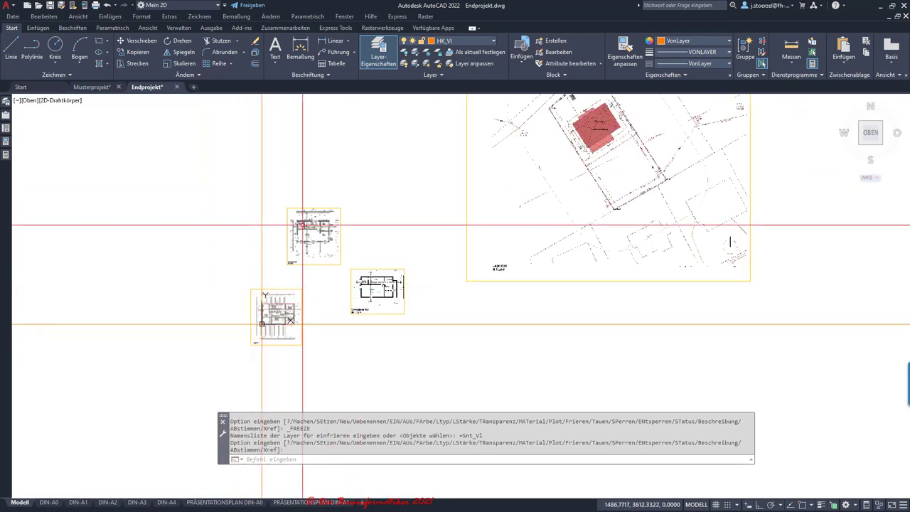
scroll(302, 225, "down", 4)
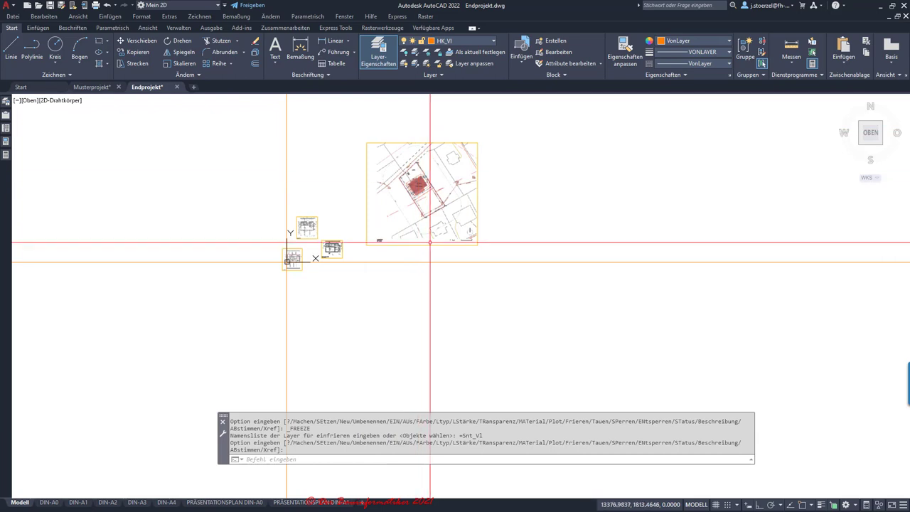
scroll(435, 206, "up", 4)
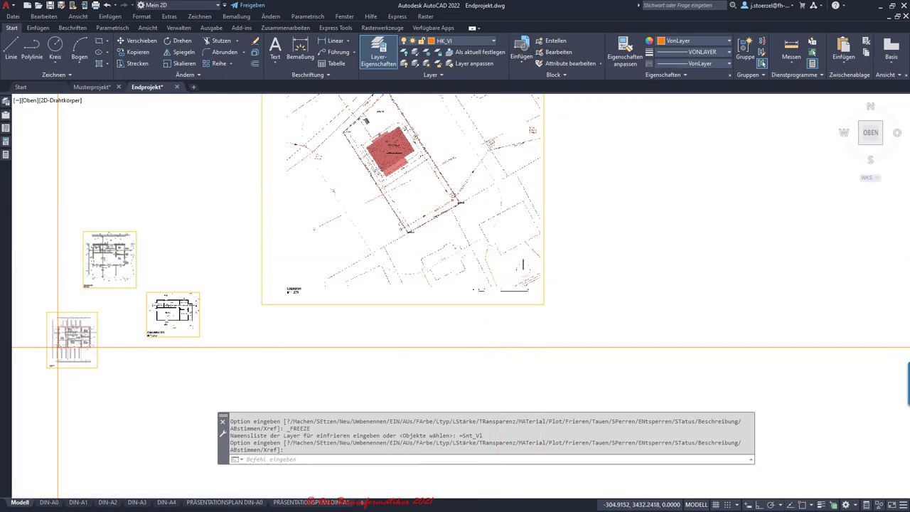
scroll(74, 273, "up", 3)
middle_click_drag(180, 297, 298, 204)
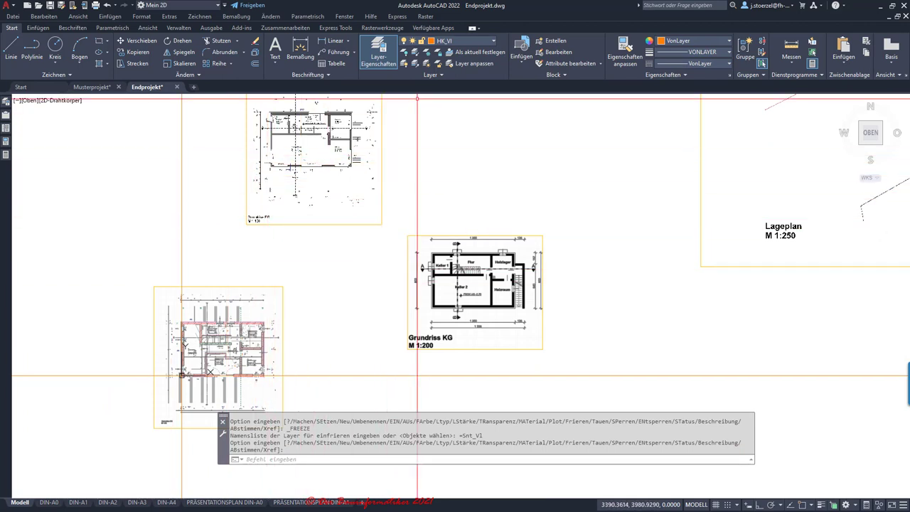
left_click(459, 42)
left_click(413, 109)
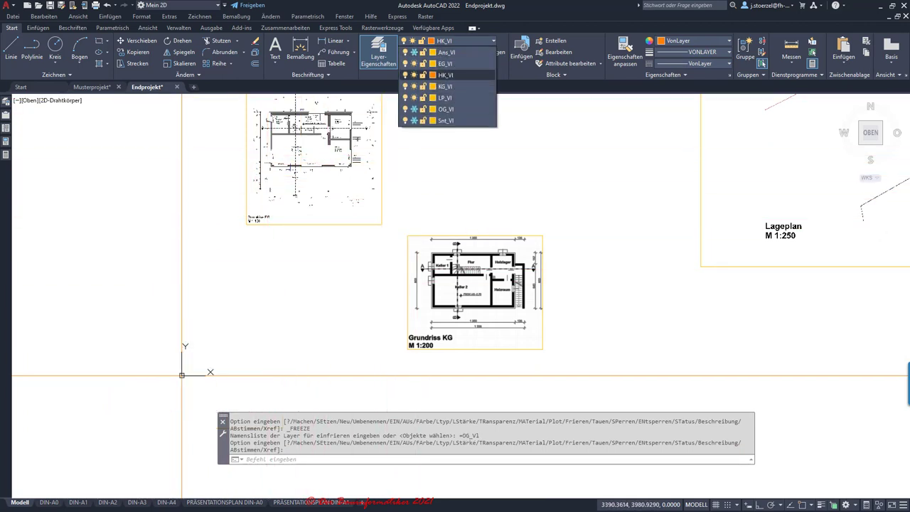
scroll(276, 164, "up", 2)
scroll(278, 142, "up", 2)
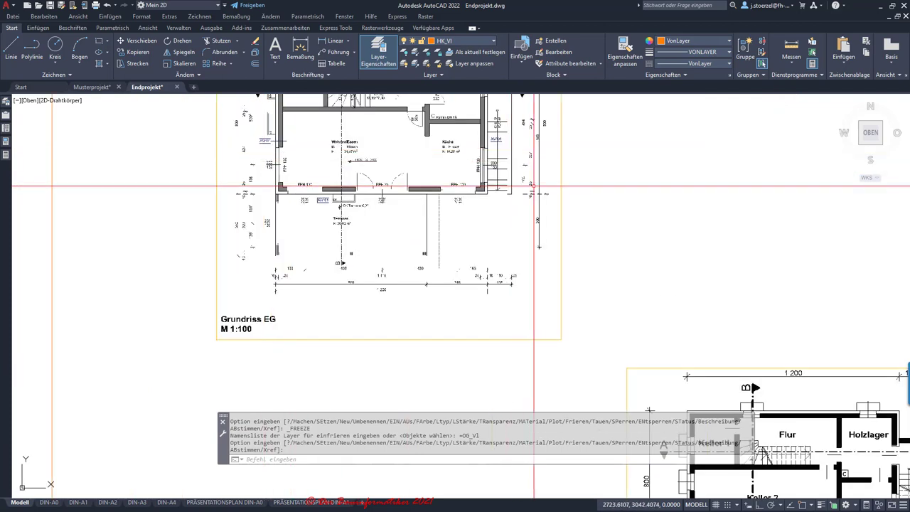
Step: Move the Grundriss EG plan image from its wall corner to the 0,0 origin
left_click(560, 176)
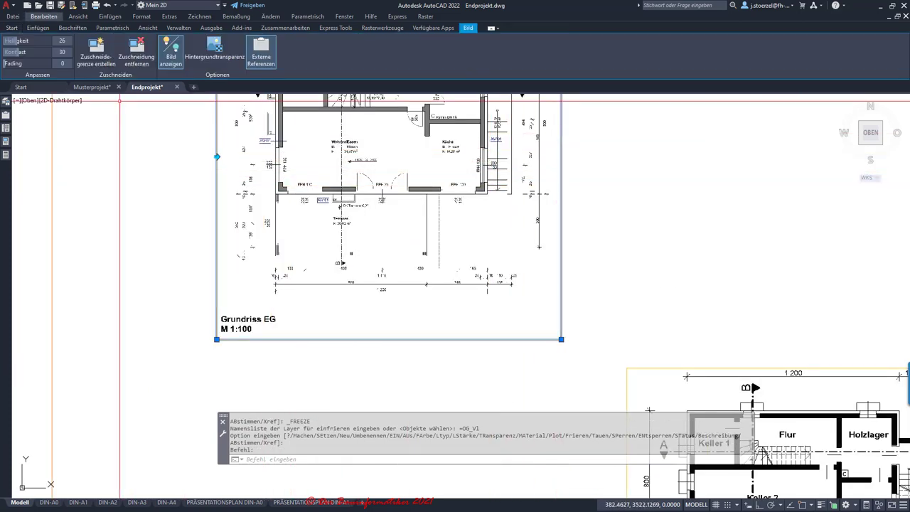
left_click(12, 28)
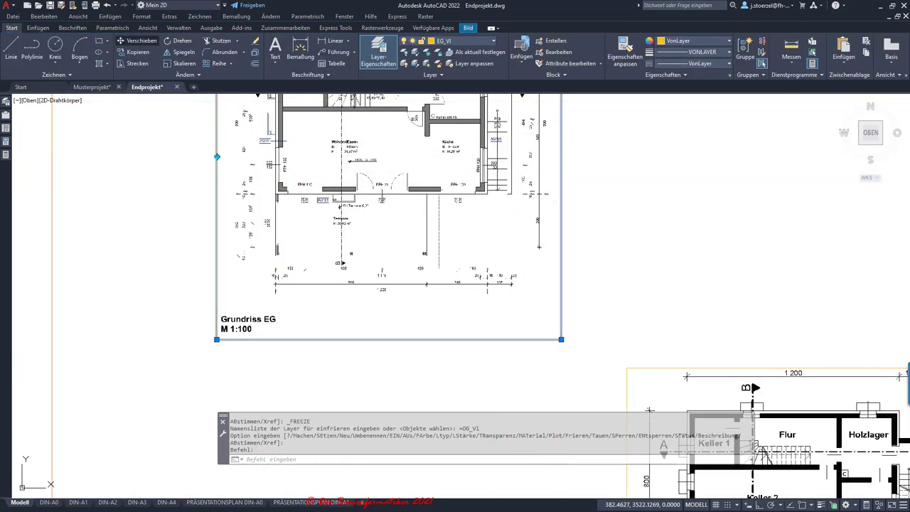
left_click(135, 40)
scroll(281, 165, "up", 4)
scroll(284, 181, "up", 2)
scroll(243, 180, "up", 2)
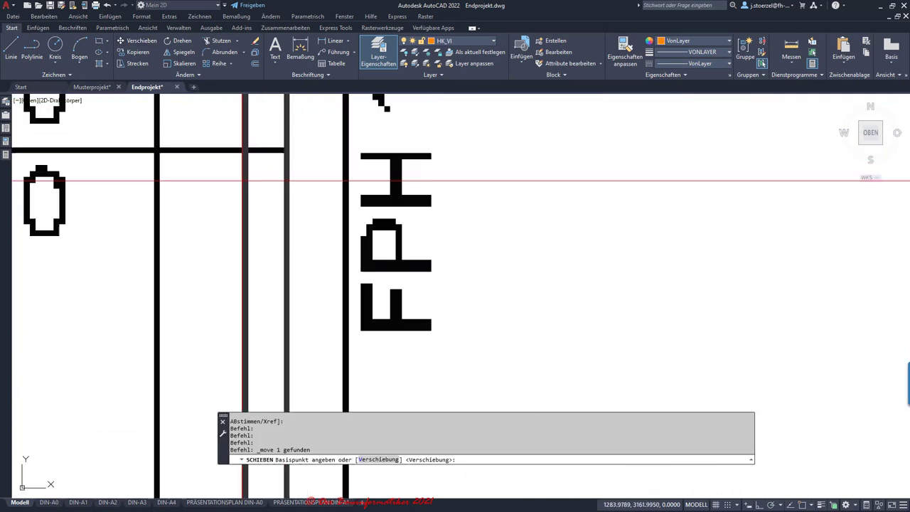
scroll(244, 180, "down", 3)
scroll(213, 270, "down", 3)
scroll(217, 371, "up", 2)
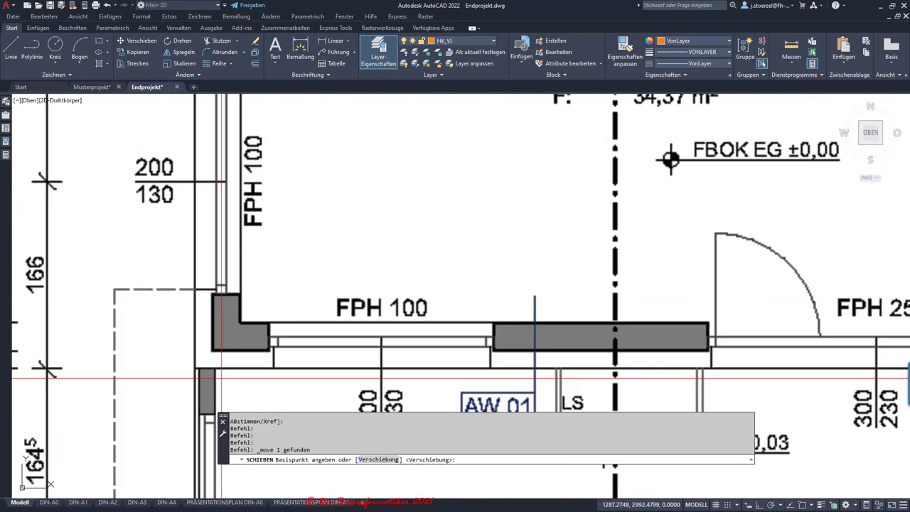
scroll(216, 359, "up", 5)
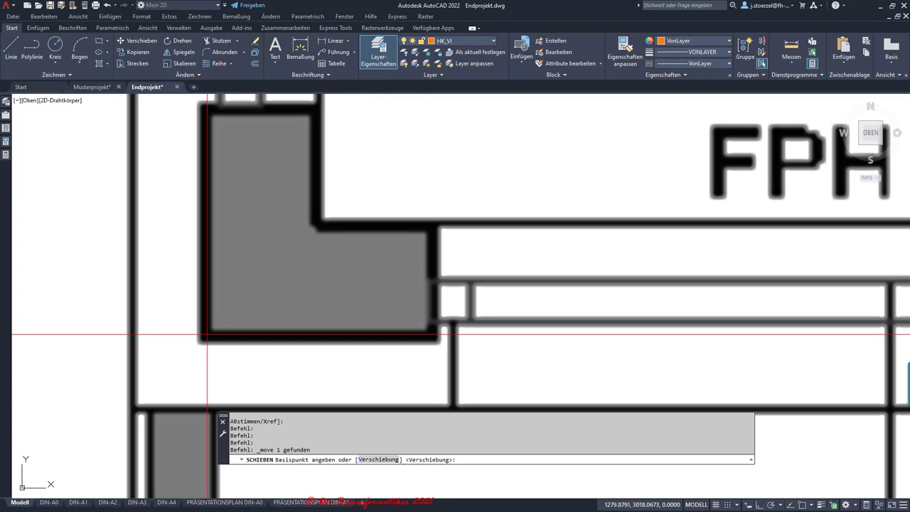
left_click(207, 334)
scroll(213, 305, "down", 5)
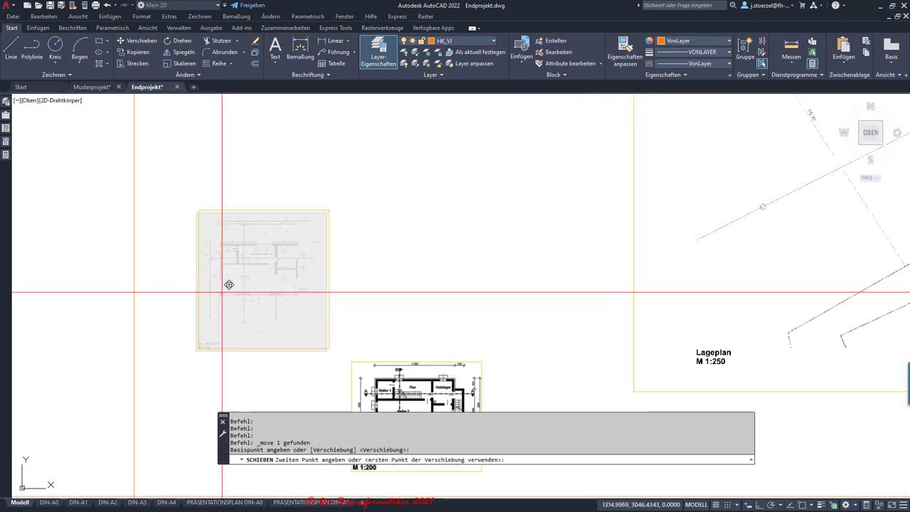
scroll(173, 340, "down", 3)
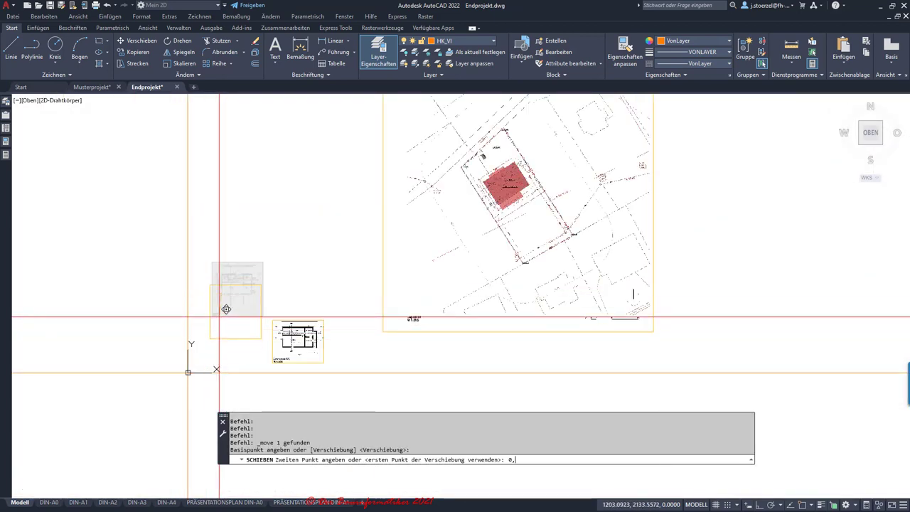
key("Return")
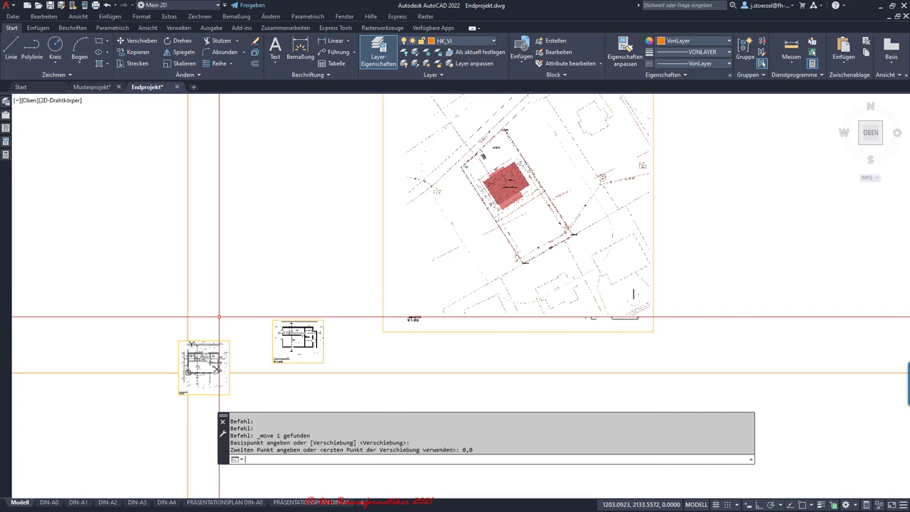
scroll(219, 316, "up", 2)
scroll(171, 342, "up", 2)
scroll(105, 254, "up", 4)
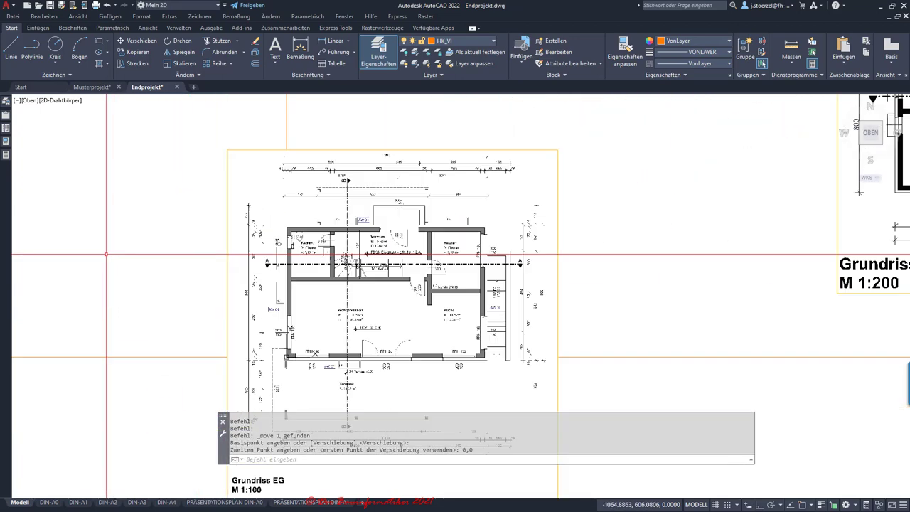
scroll(106, 253, "down", 2)
scroll(106, 254, "down", 2)
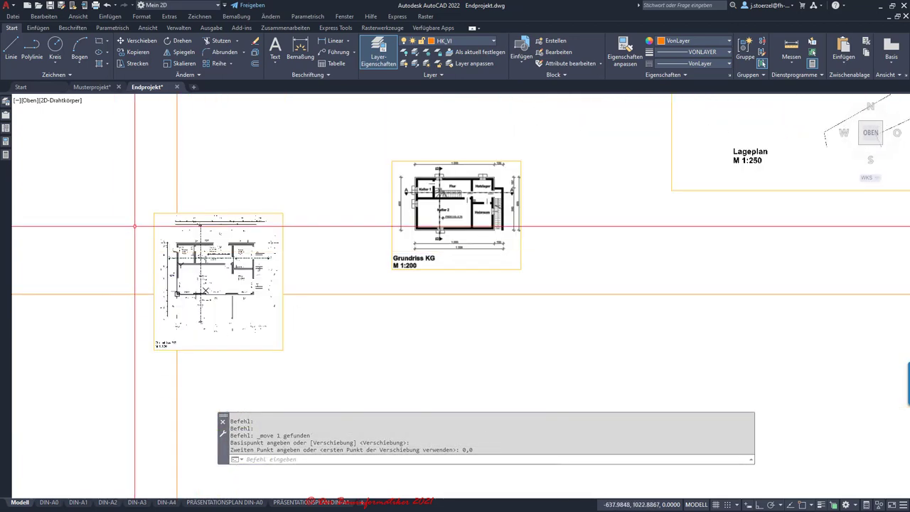
Step: Thaw the OG_VI layer again
left_click(462, 40)
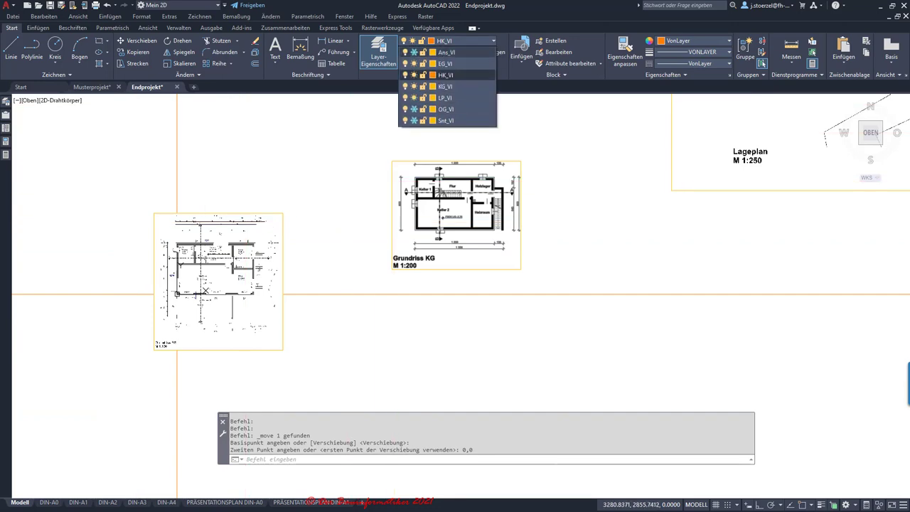
left_click(414, 109)
scroll(153, 309, "up", 2)
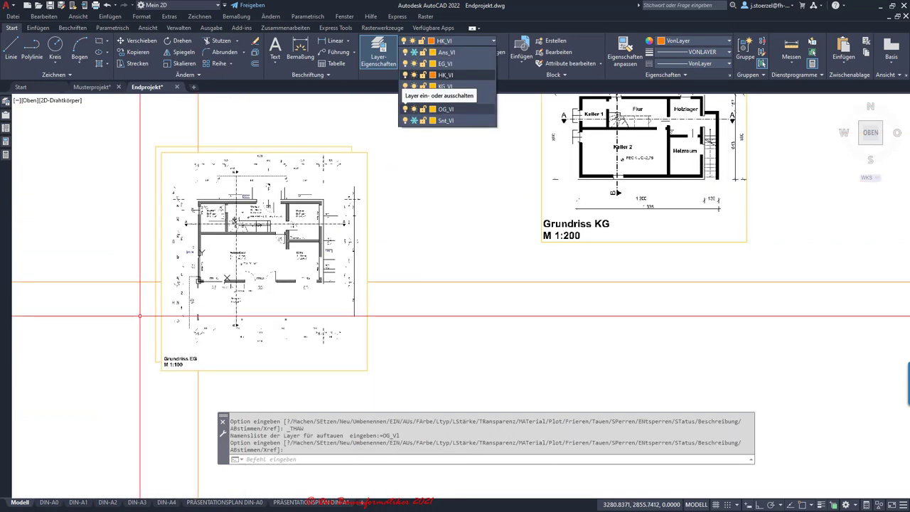
scroll(153, 309, "up", 3)
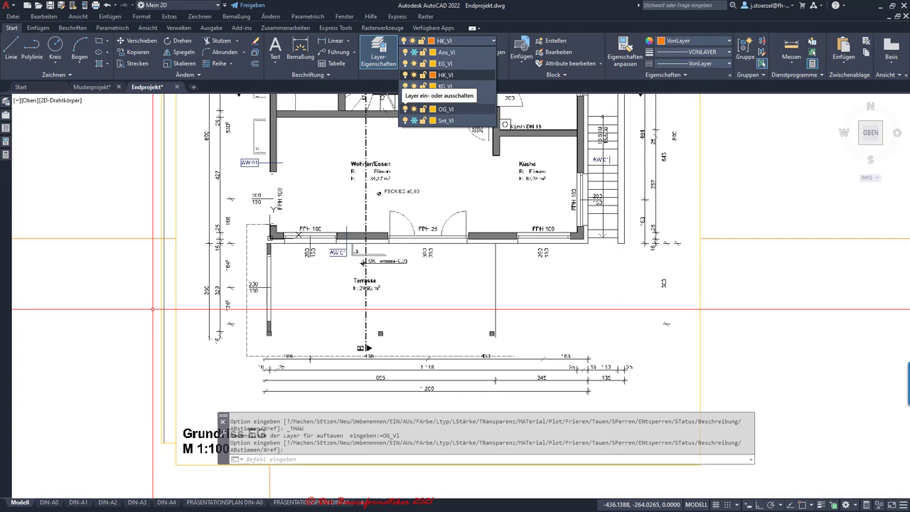
scroll(153, 310, "down", 5)
key("Escape")
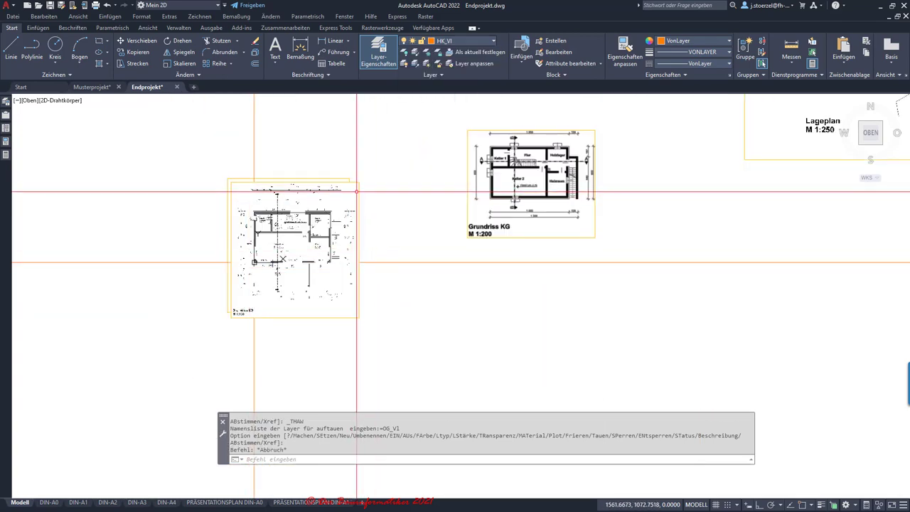
Step: Turn on background transparency for the EG floor plan image
left_click(229, 234)
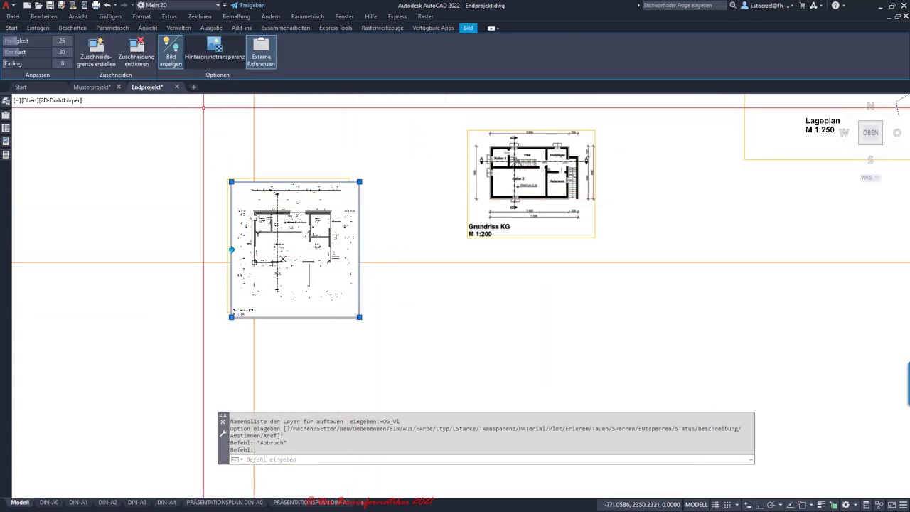
left_click(214, 50)
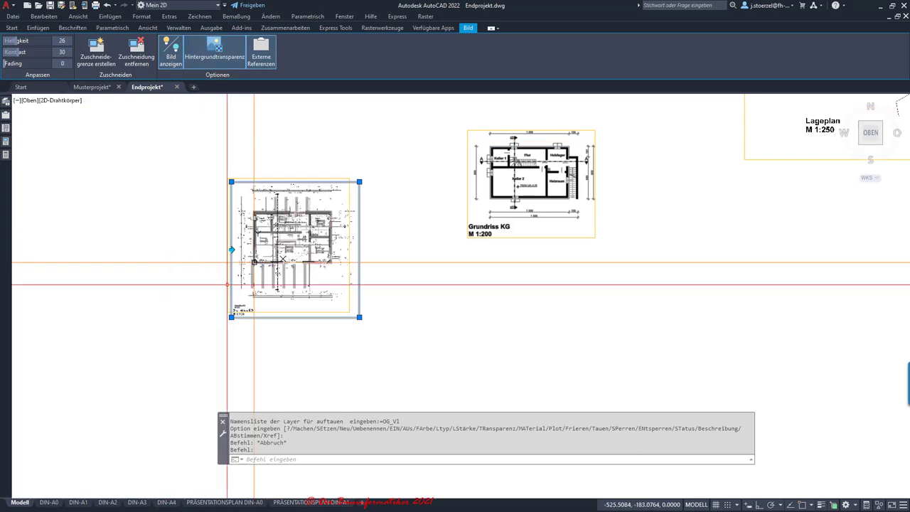
scroll(243, 282, "up", 3)
scroll(243, 282, "up", 3)
scroll(243, 282, "up", 3)
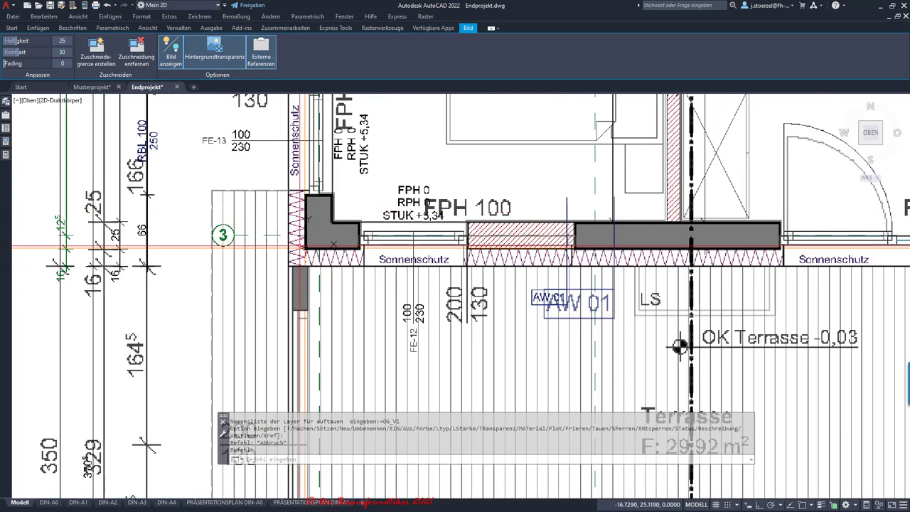
scroll(299, 246, "down", 3)
scroll(295, 250, "down", 2)
key("Escape")
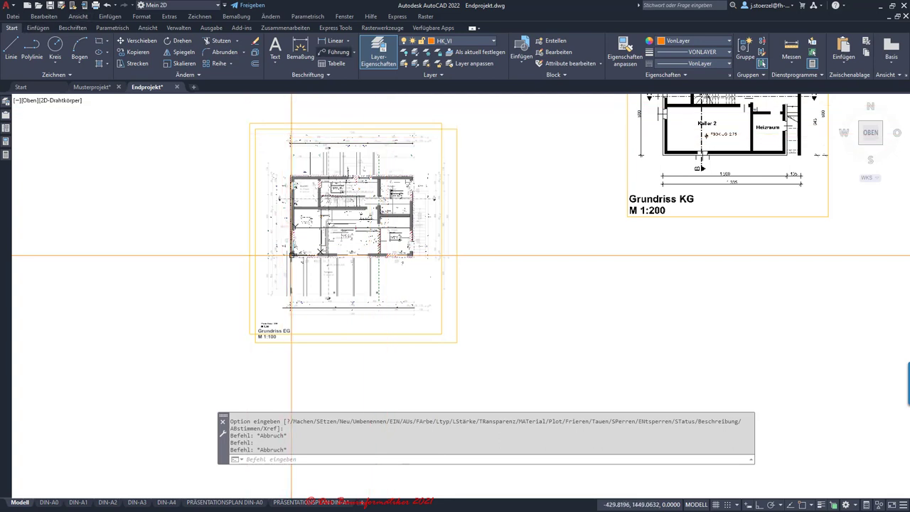
Step: Freeze the OG_VI and EG_VI layers
left_click(462, 41)
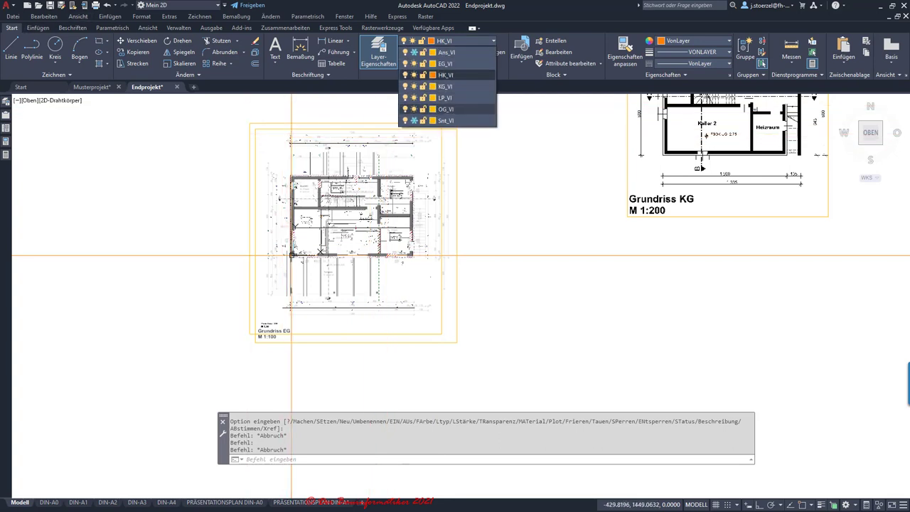
left_click(414, 109)
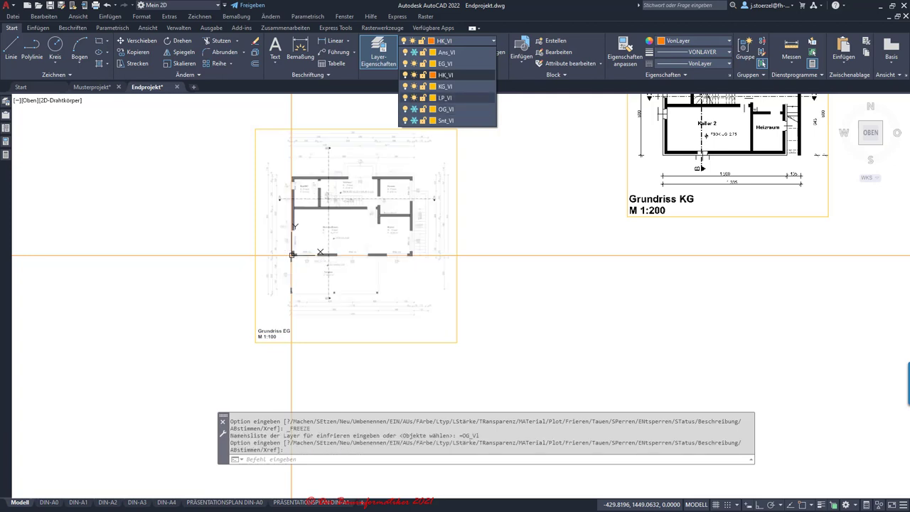
left_click(413, 64)
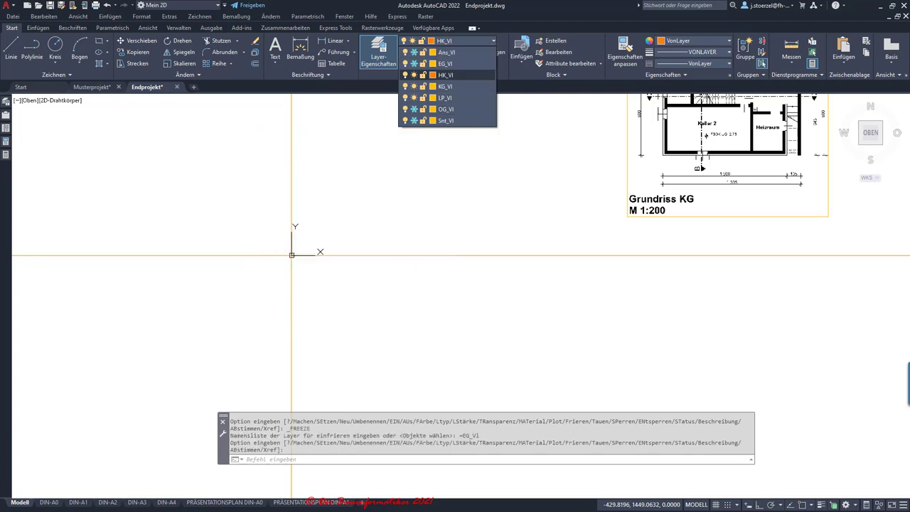
scroll(336, 259, "down", 2)
scroll(336, 259, "down", 2)
left_click(548, 206)
Step: Make the KG plan image's background transparent
left_click(548, 205)
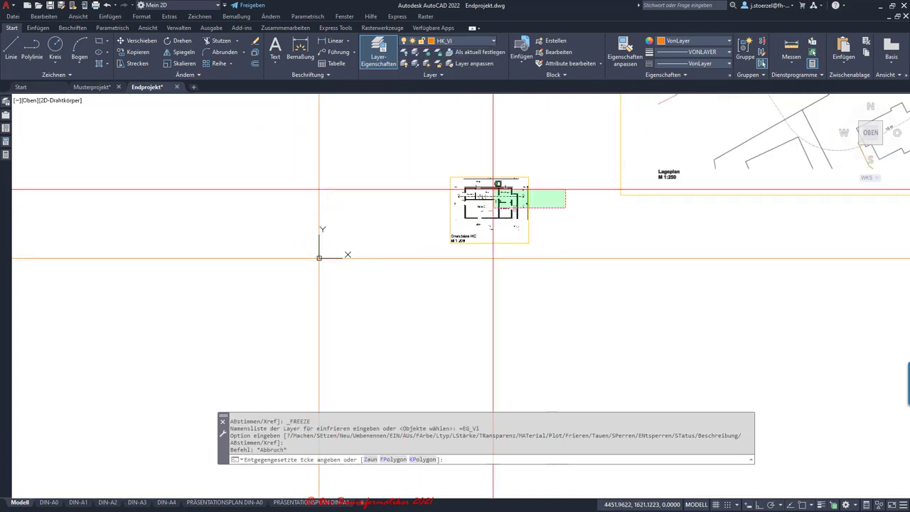
left_click(493, 190)
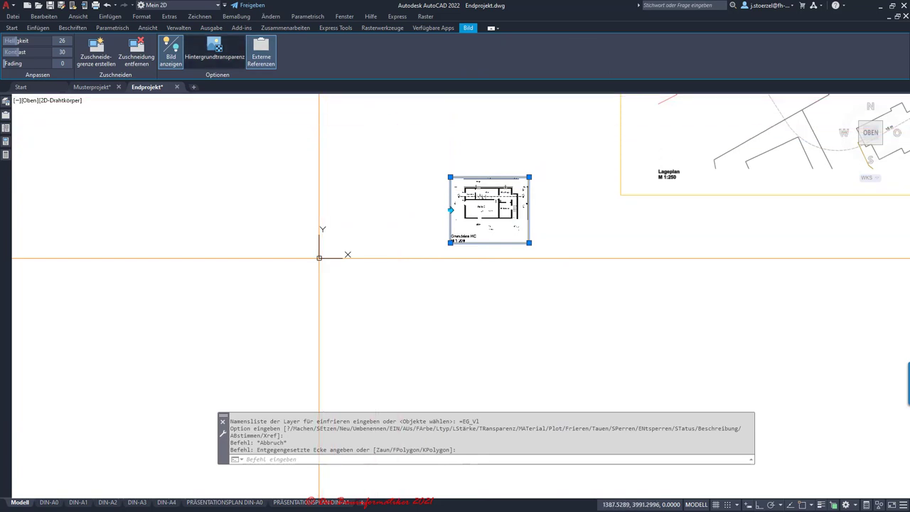
left_click(215, 51)
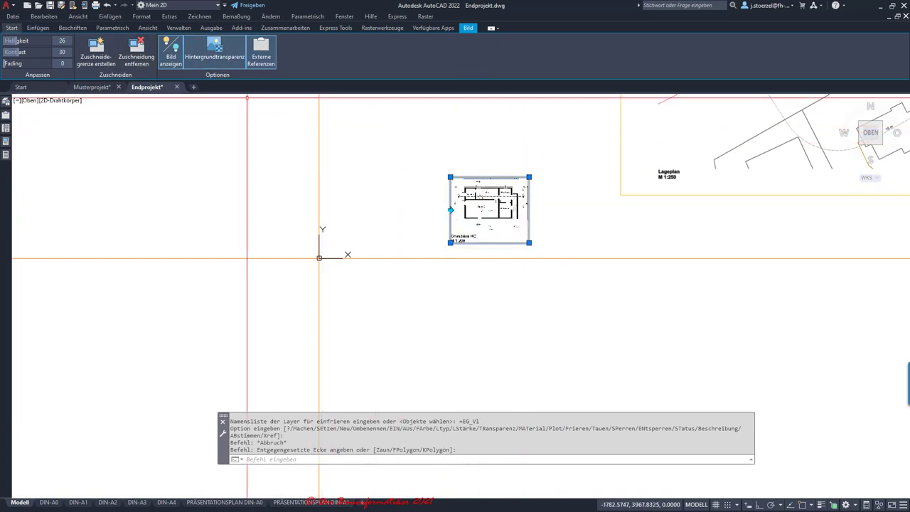
Step: Move the KG plan image from its outer wall corner to the 0,0 origin
left_click(12, 28)
left_click(137, 41)
scroll(469, 177, "up", 10)
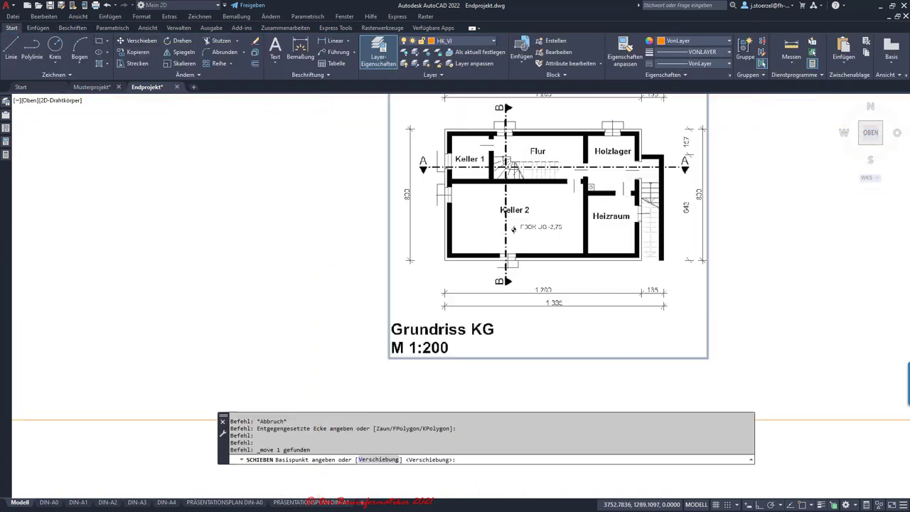
scroll(404, 255, "down", 5)
scroll(404, 254, "down", 3)
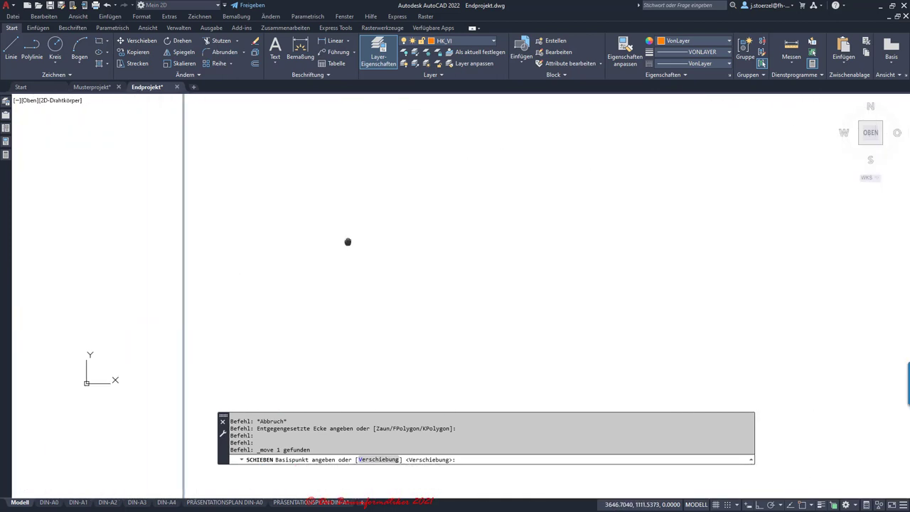
scroll(404, 255, "up", 5)
scroll(403, 255, "up", 5)
scroll(403, 254, "up", 4)
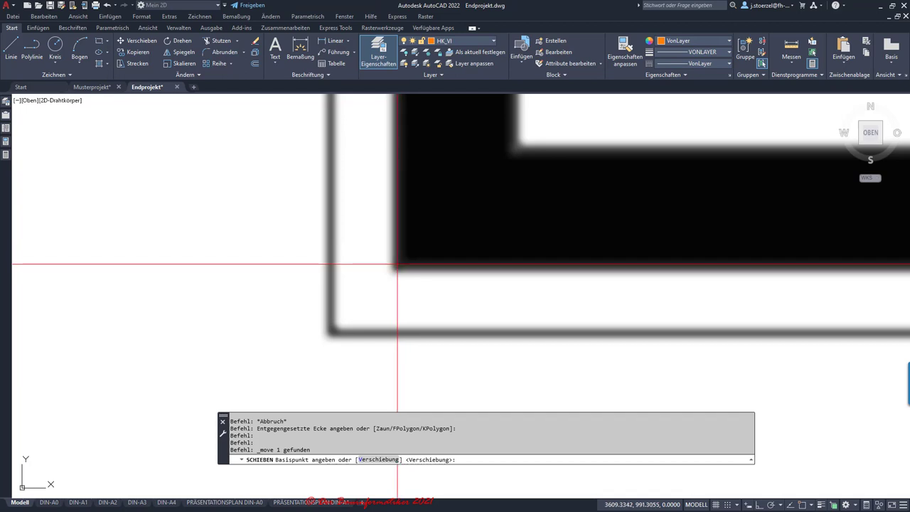
left_click(398, 265)
scroll(398, 277, "down", 3)
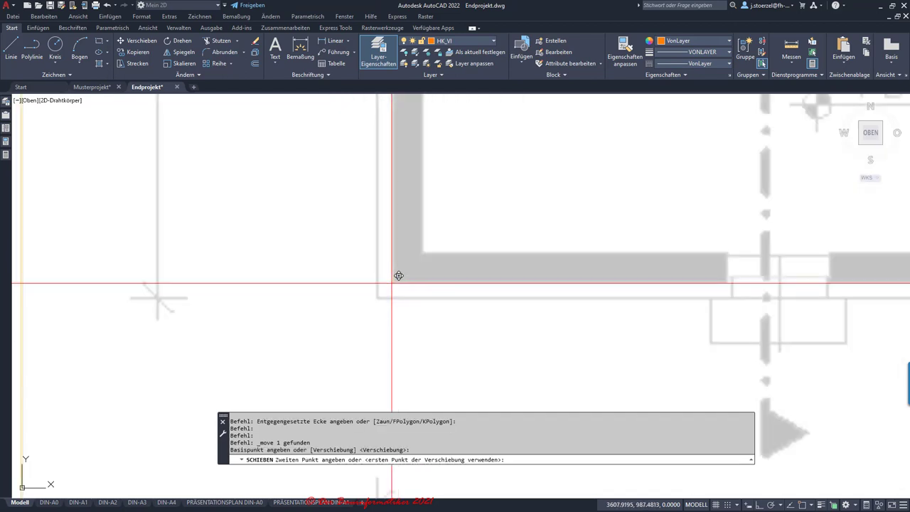
scroll(391, 266, "down", 3)
key("Return")
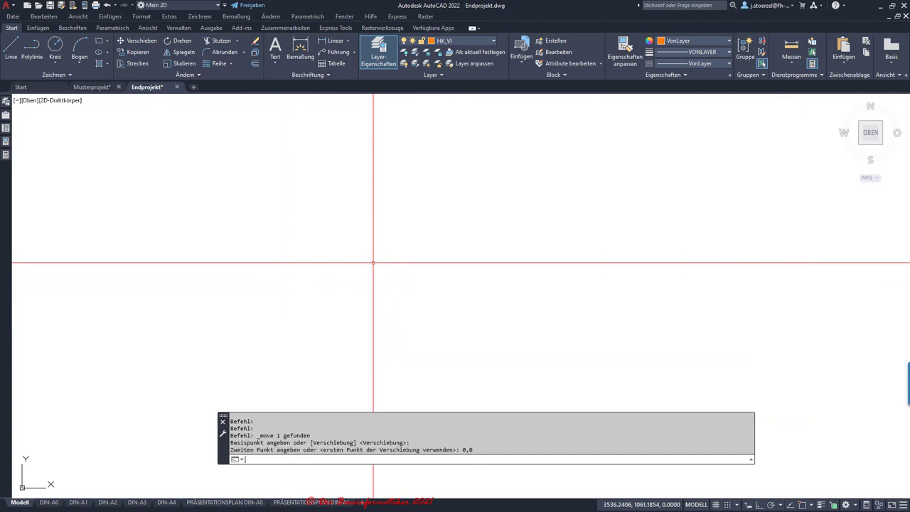
scroll(372, 261, "down", 5)
scroll(257, 229, "up", 2)
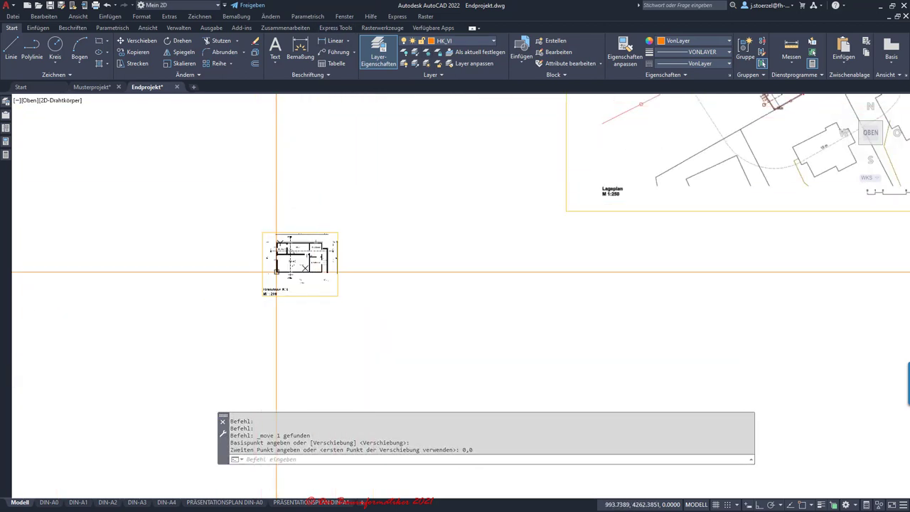
left_click(459, 41)
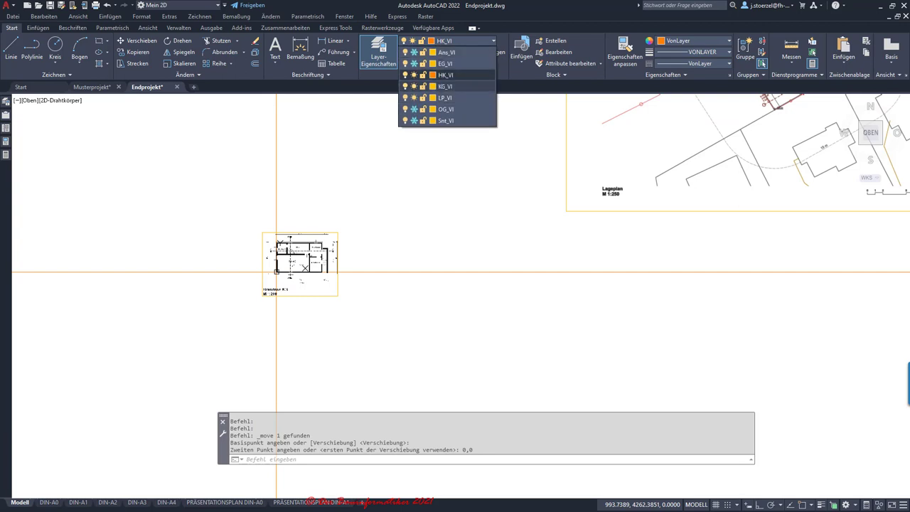
Step: Freeze the KG_VI layer and centre the Lageplan site plan in view
left_click(414, 86)
scroll(355, 223, "down", 3)
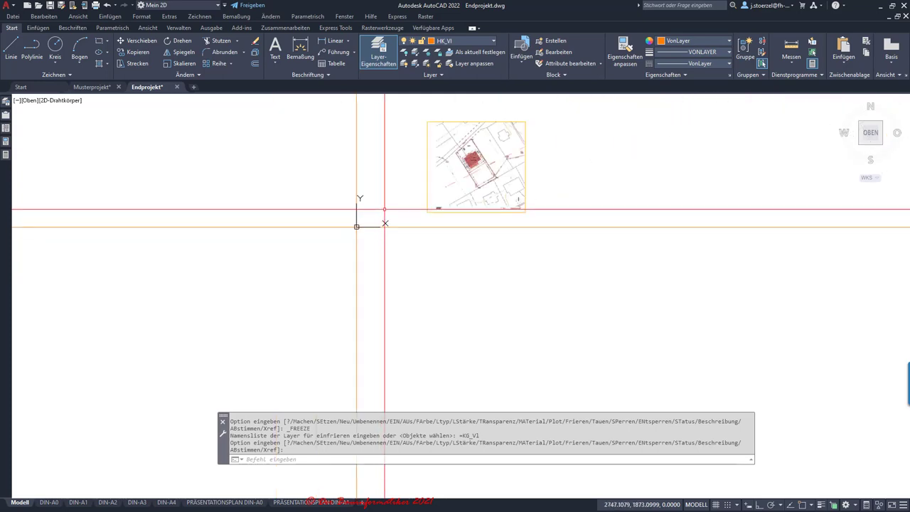
scroll(551, 198, "up", 4)
scroll(551, 198, "up", 5)
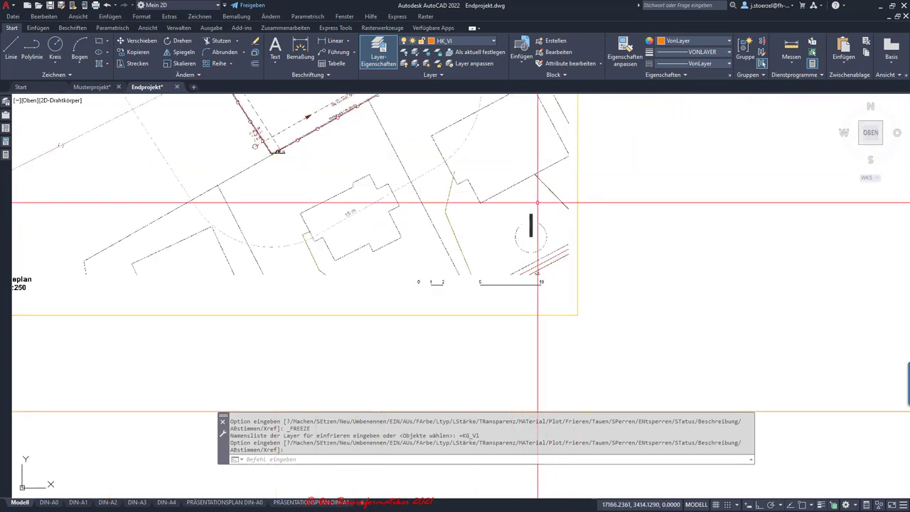
scroll(533, 159, "up", 3)
scroll(526, 213, "down", 3)
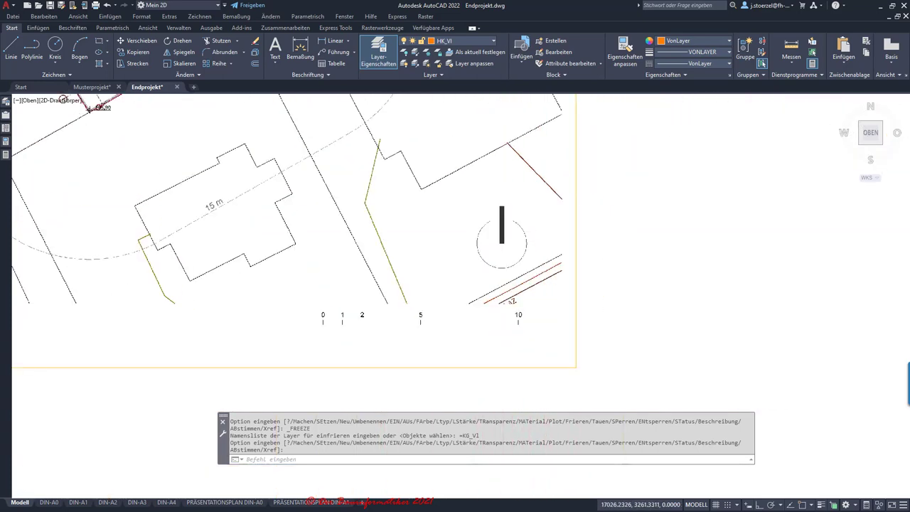
scroll(498, 206, "down", 4)
middle_click_drag(464, 140, 464, 221)
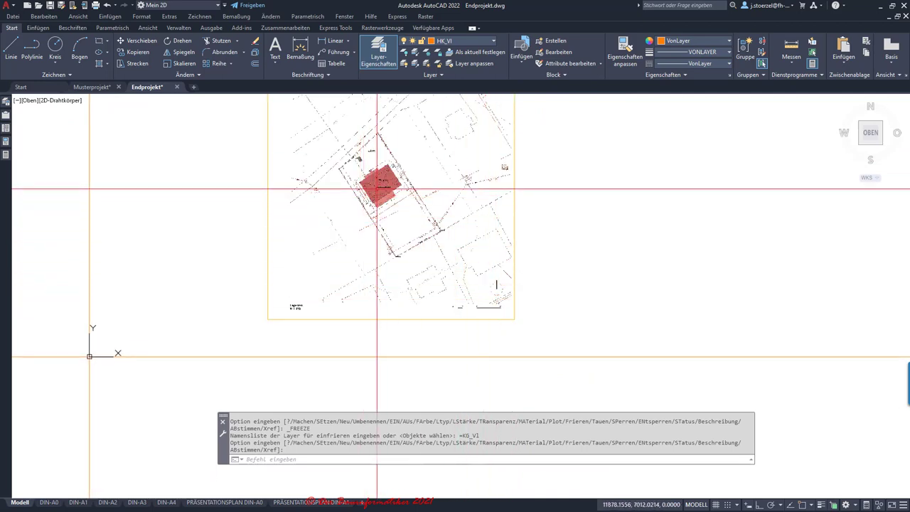
scroll(380, 192, "up", 6)
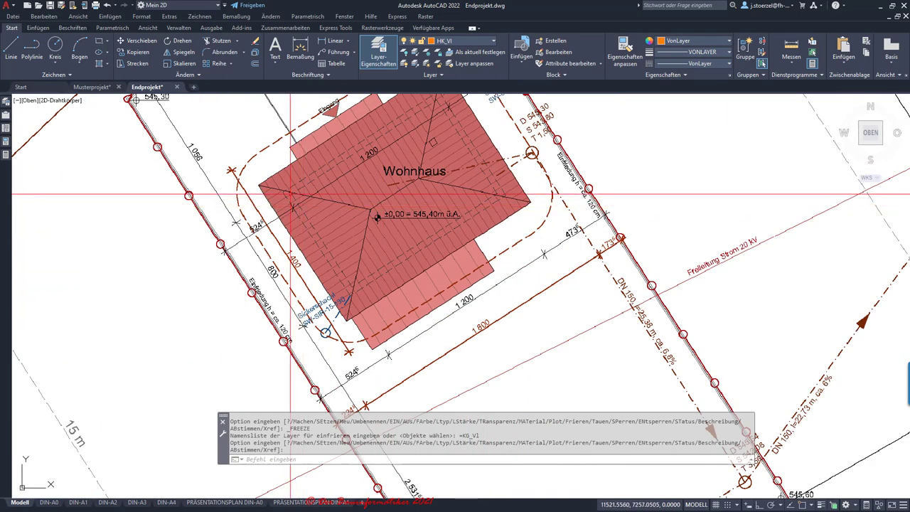
scroll(290, 194, "down", 5)
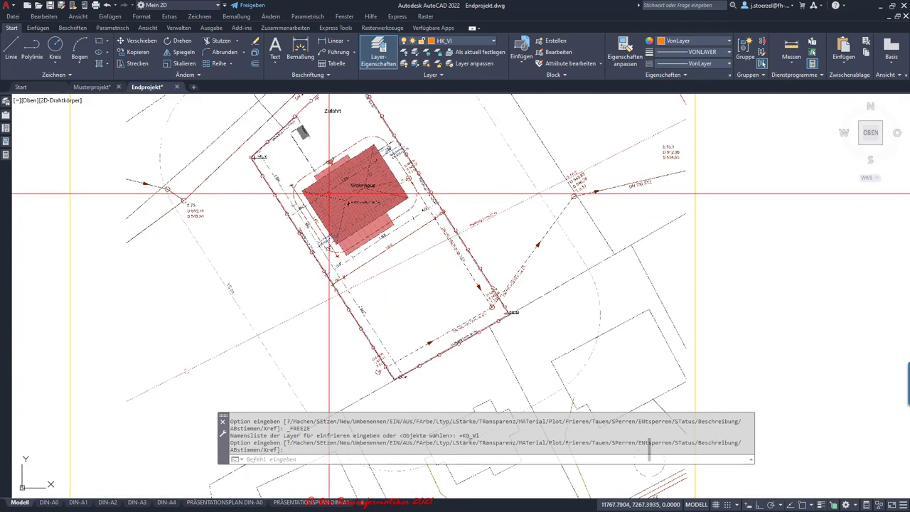
scroll(329, 193, "down", 3)
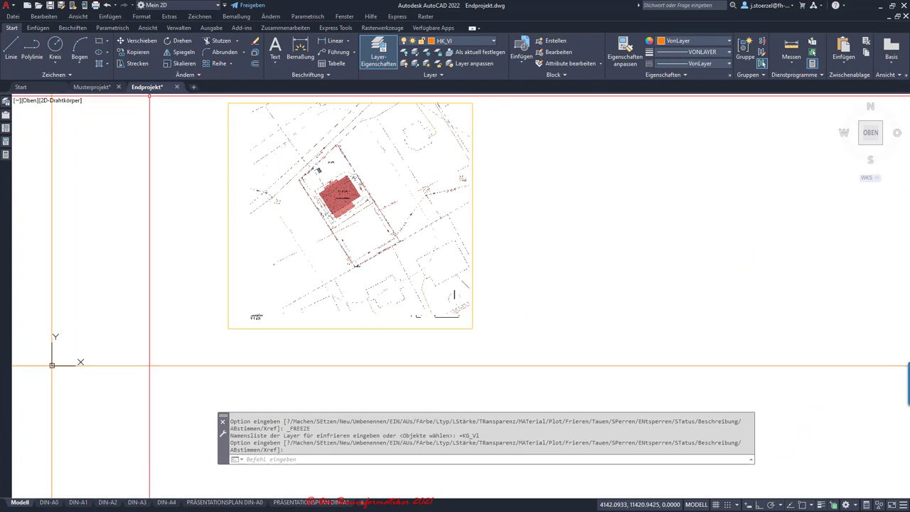
Step: Regenerate the view and zoom in on the site plan's house corner
mouse_move(147, 87)
left_click(42, 139)
scroll(490, 259, "down", 2)
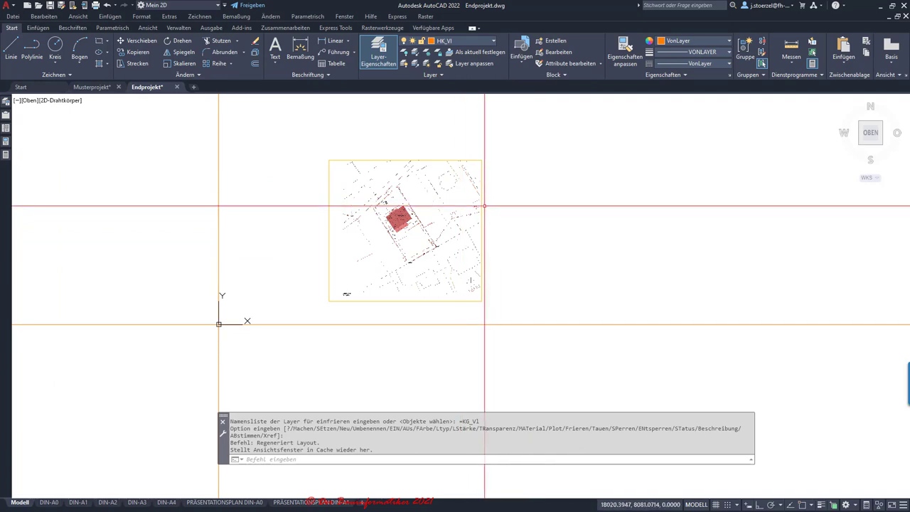
scroll(483, 207, "up", 1)
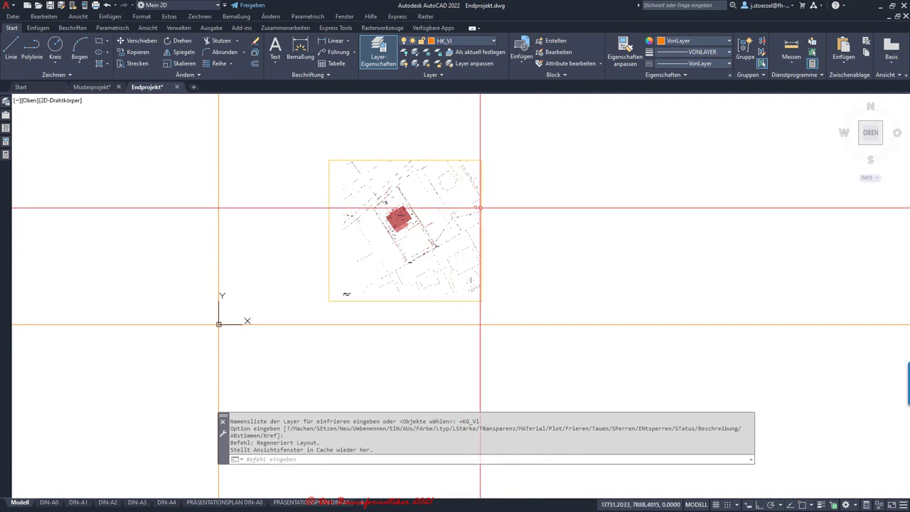
scroll(479, 204, "up", 2)
scroll(355, 284, "up", 3)
scroll(367, 289, "up", 2)
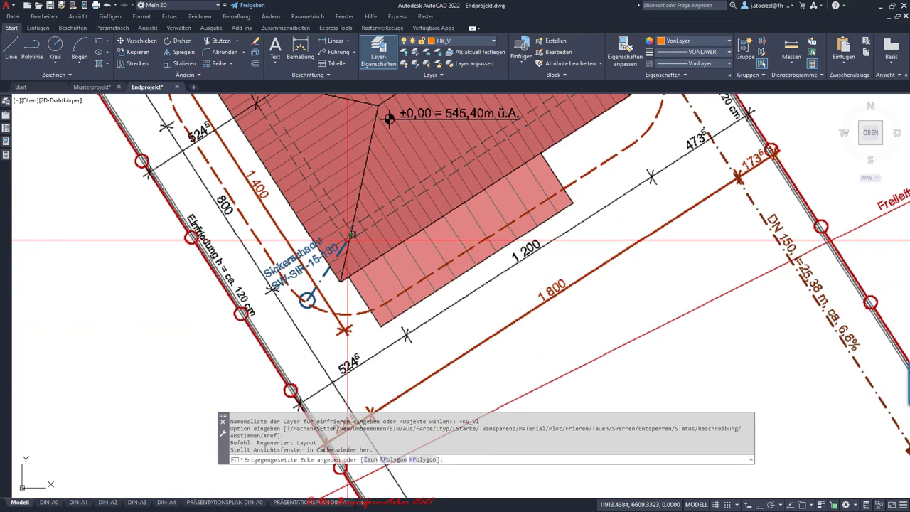
scroll(347, 241, "down", 2)
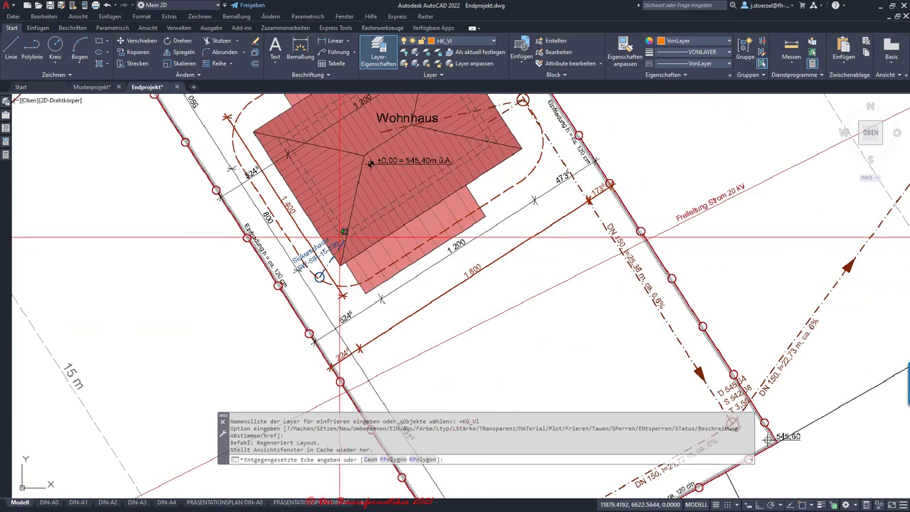
scroll(348, 240, "down", 1)
scroll(349, 241, "down", 2)
scroll(415, 213, "down", 3)
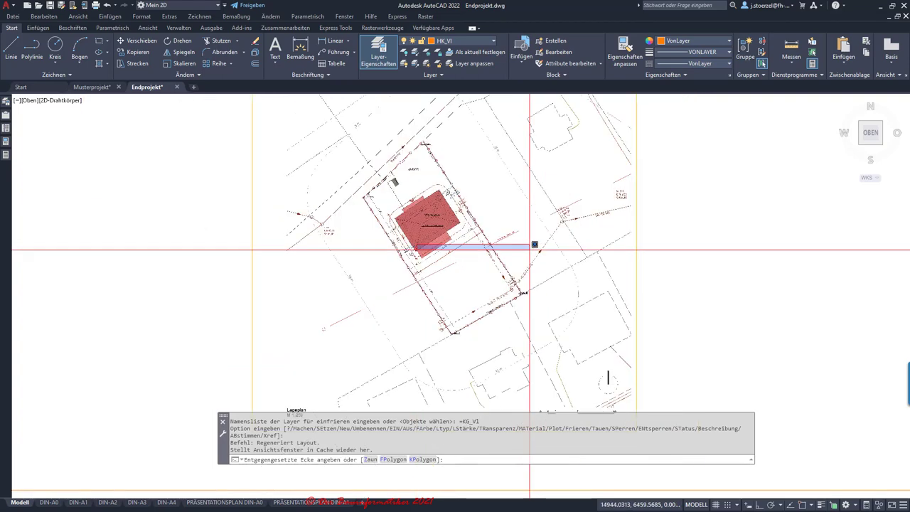
scroll(543, 235, "down", 3)
key("Escape")
key("Escape")
key("Escape")
Step: Move the Lageplan image from its house corner to 0,0
left_click(568, 219)
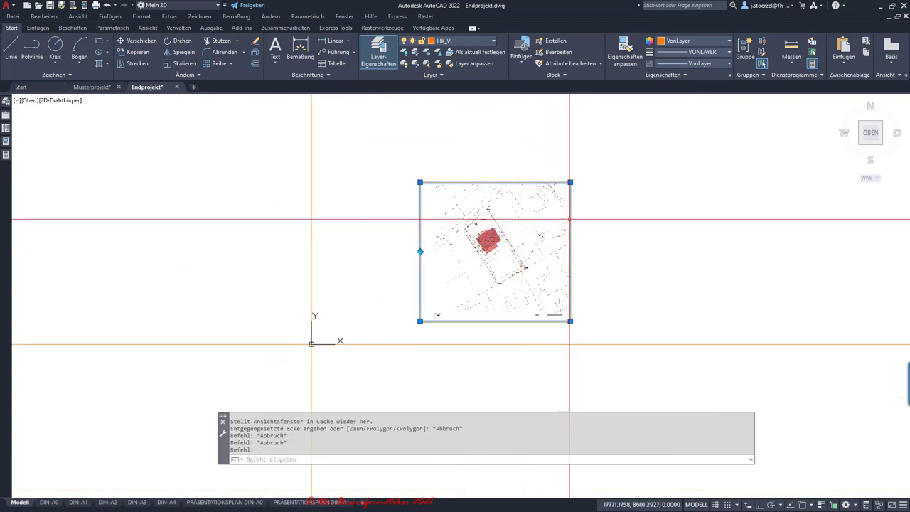
left_click(12, 27)
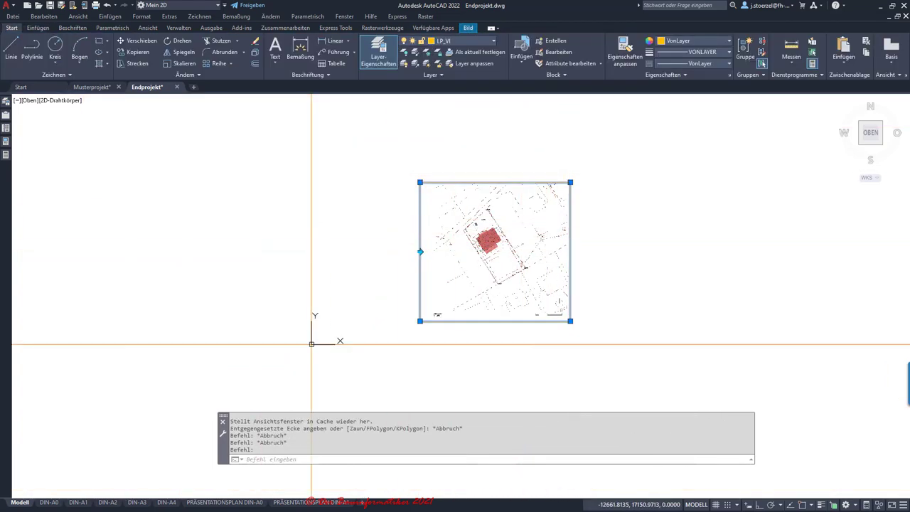
left_click(142, 41)
scroll(483, 227, "up", 5)
scroll(479, 206, "up", 5)
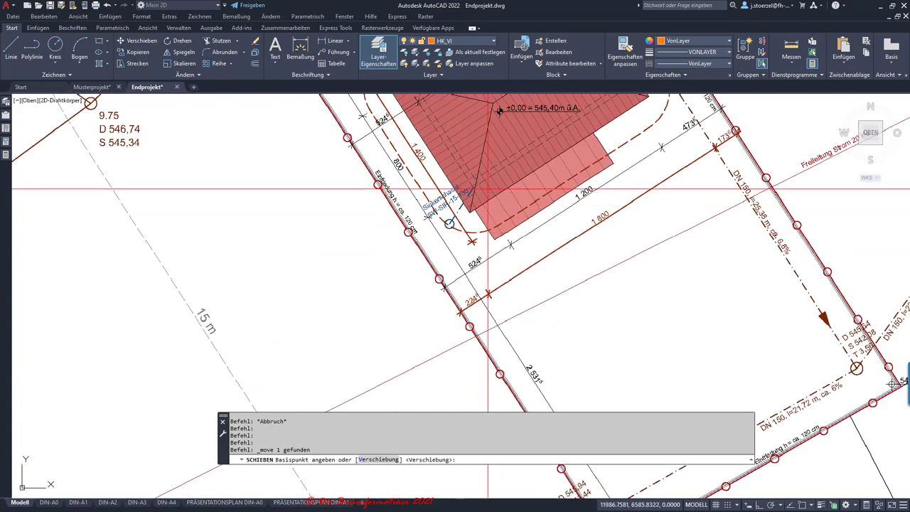
scroll(476, 180, "up", 5)
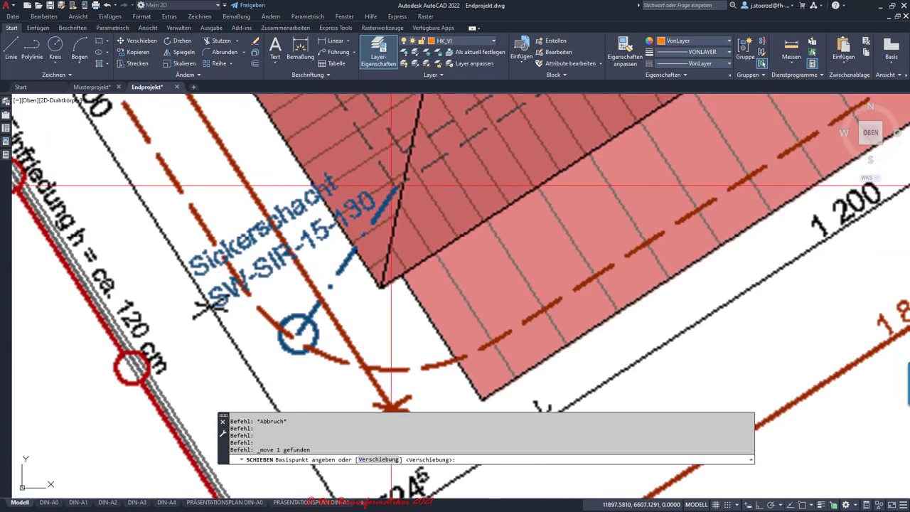
scroll(394, 188, "up", 2)
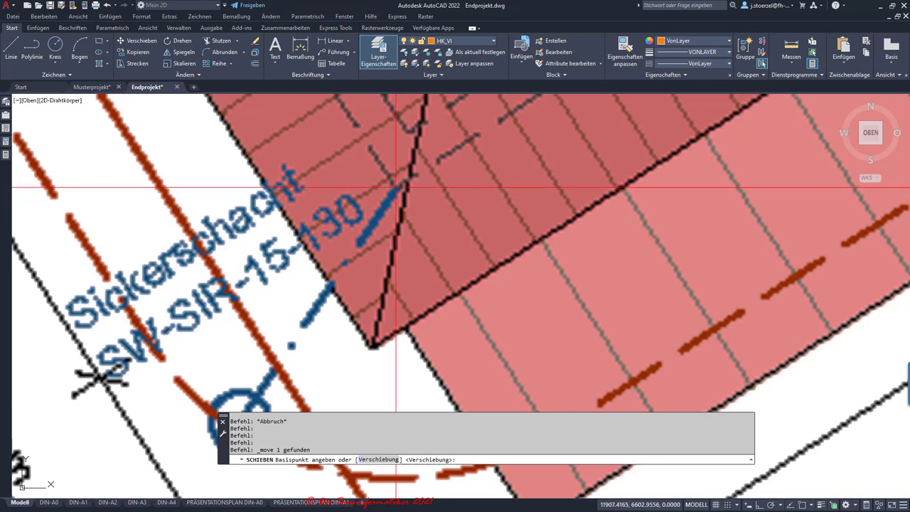
left_click(395, 188)
scroll(427, 264, "down", 2)
scroll(426, 264, "down", 5)
scroll(426, 263, "down", 2)
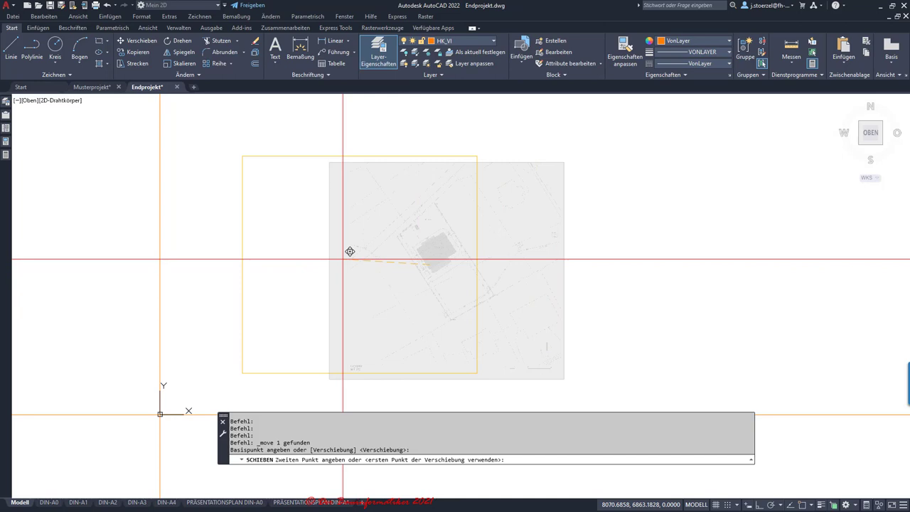
type("0,0")
key("Return")
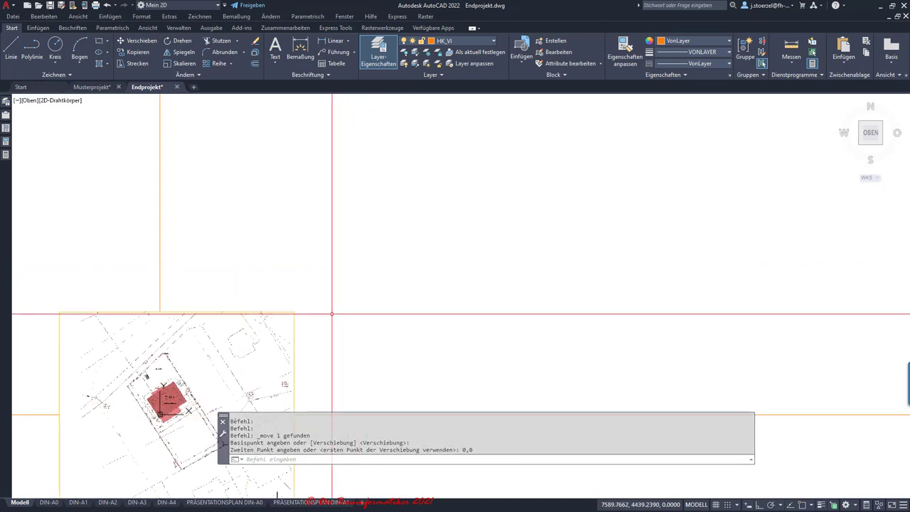
middle_click_drag(163, 417, 325, 178)
scroll(325, 174, "up", 3)
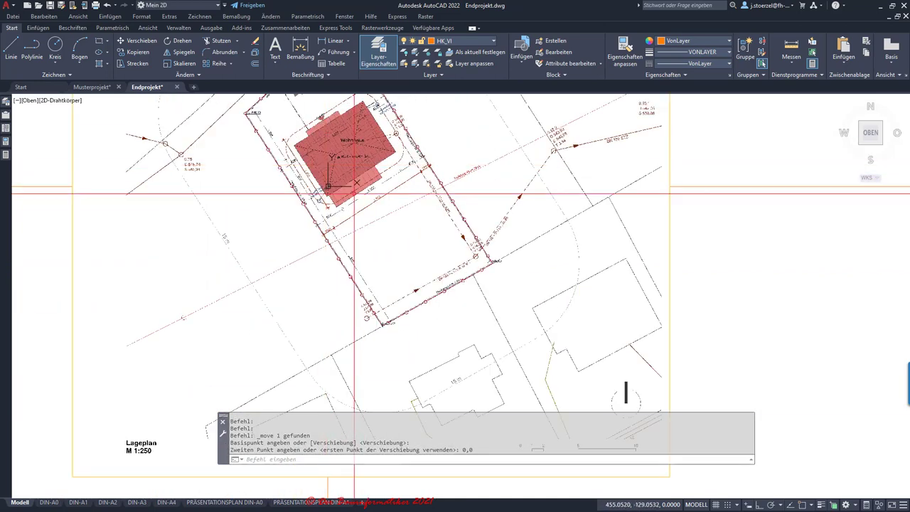
scroll(262, 157, "up", 5)
scroll(262, 157, "down", 5)
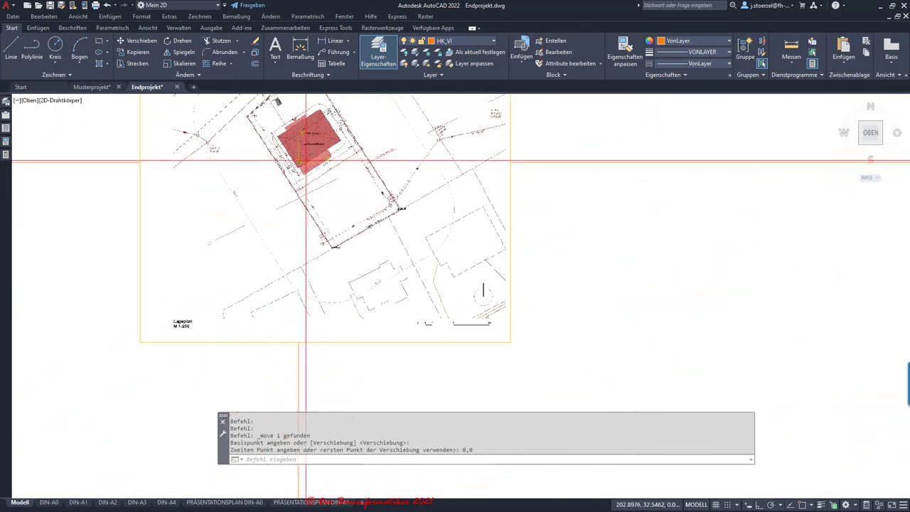
scroll(301, 156, "up", 8)
scroll(382, 211, "down", 8)
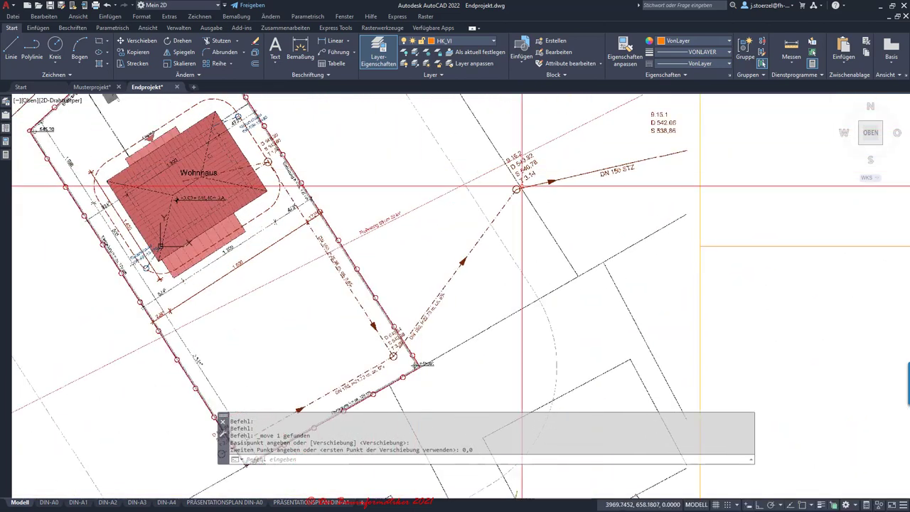
scroll(383, 211, "down", 3)
Step: Turn on background transparency for the site plan image
left_click(248, 110)
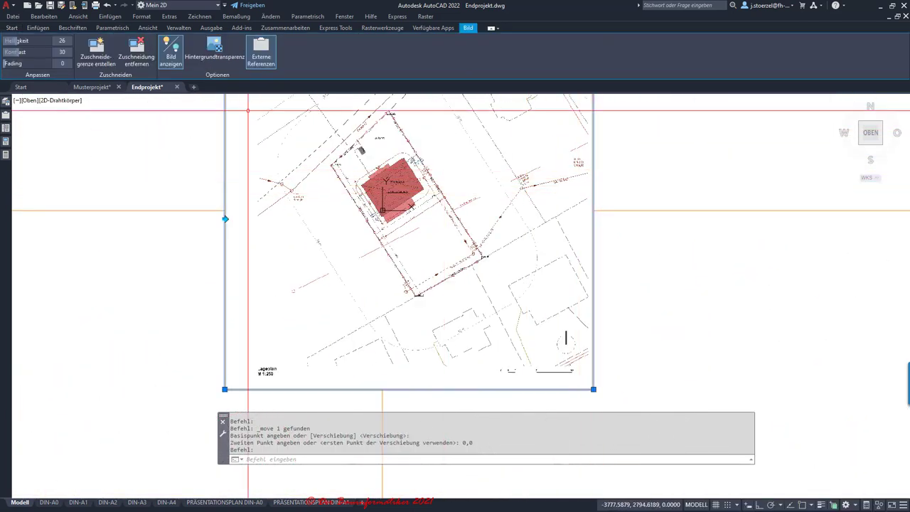
left_click(215, 50)
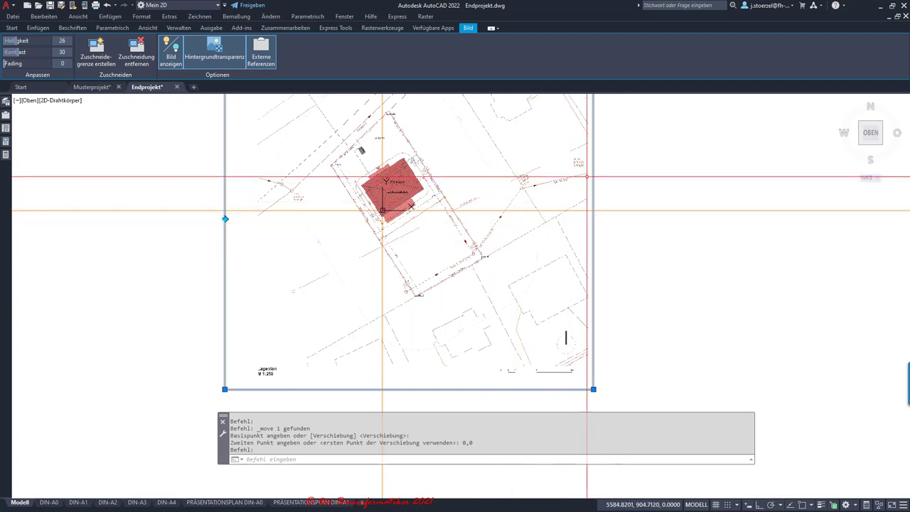
left_click(11, 28)
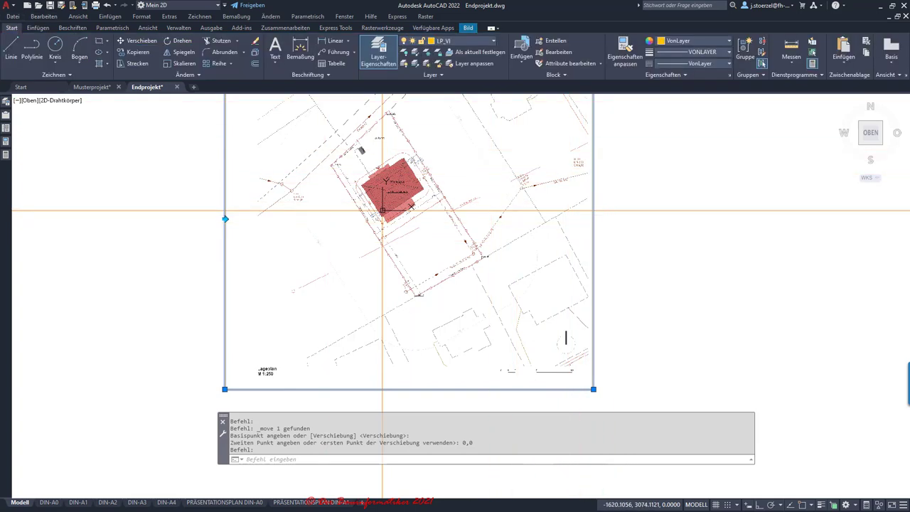
Step: Start rotating the site plan image about base point 0,0 using the Reference option
left_click(177, 40)
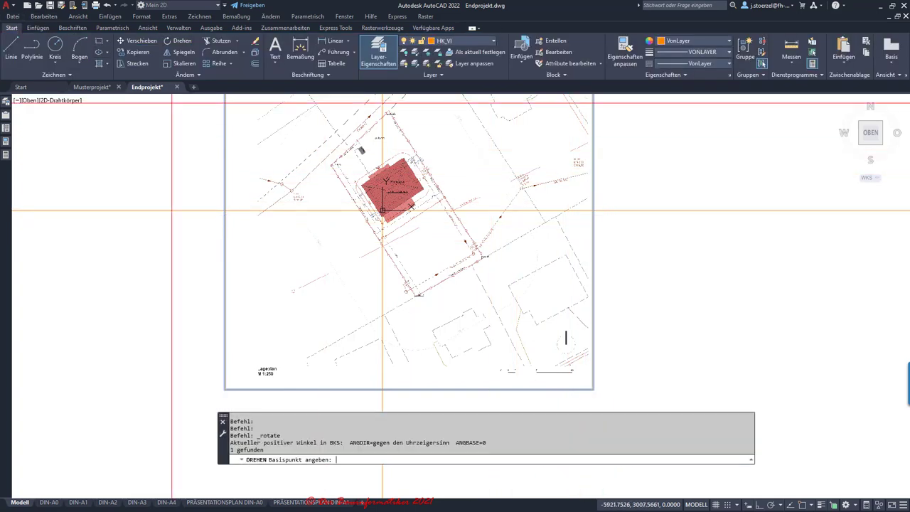
key("Return")
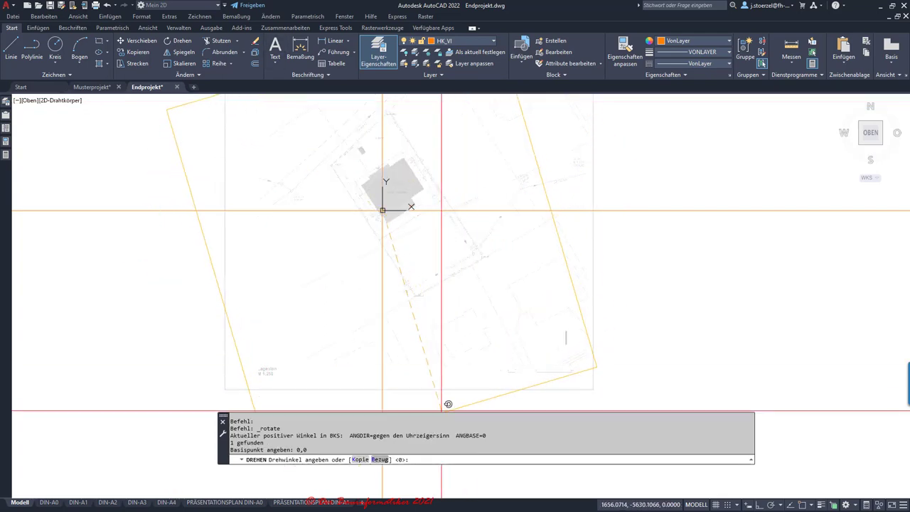
type("B")
key("Return")
Step: Take the reference angle from 0,0 along the house wall, with Ortho on for the new angle
scroll(427, 214, "up", 2)
scroll(426, 213, "up", 3)
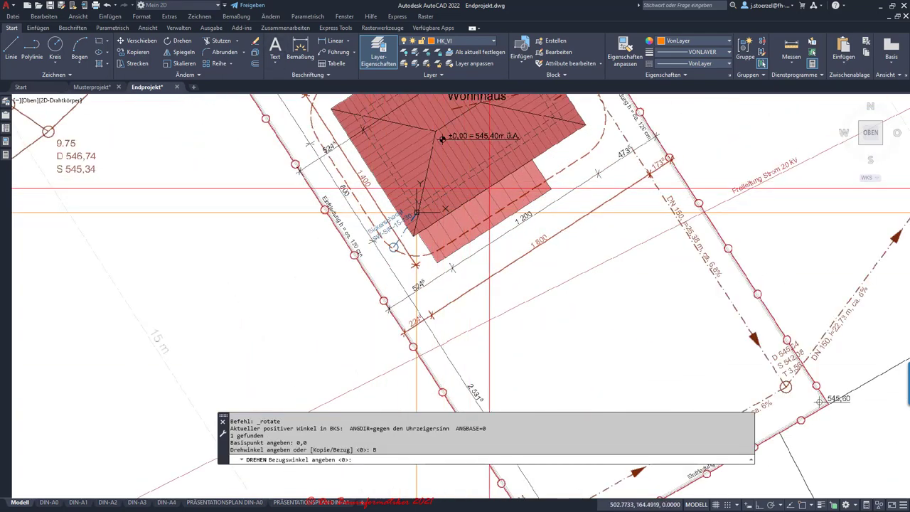
scroll(489, 188, "up", 3)
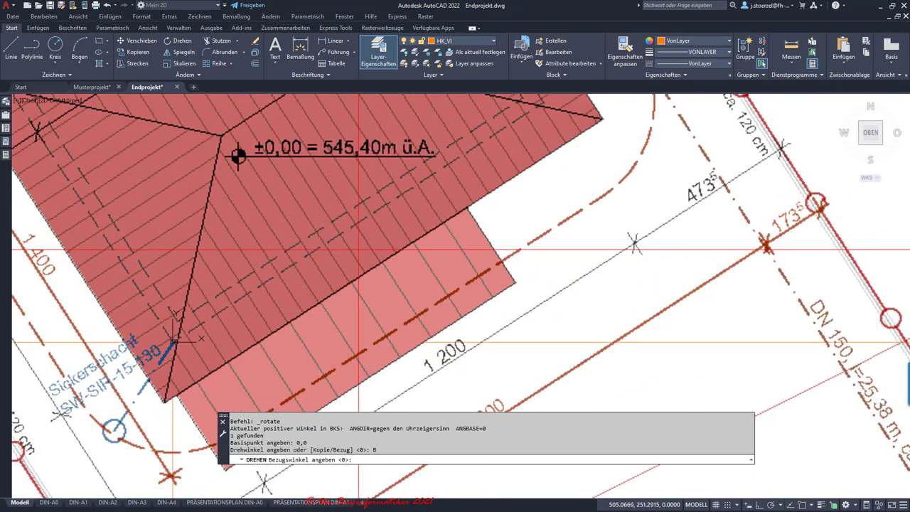
scroll(359, 249, "down", 2)
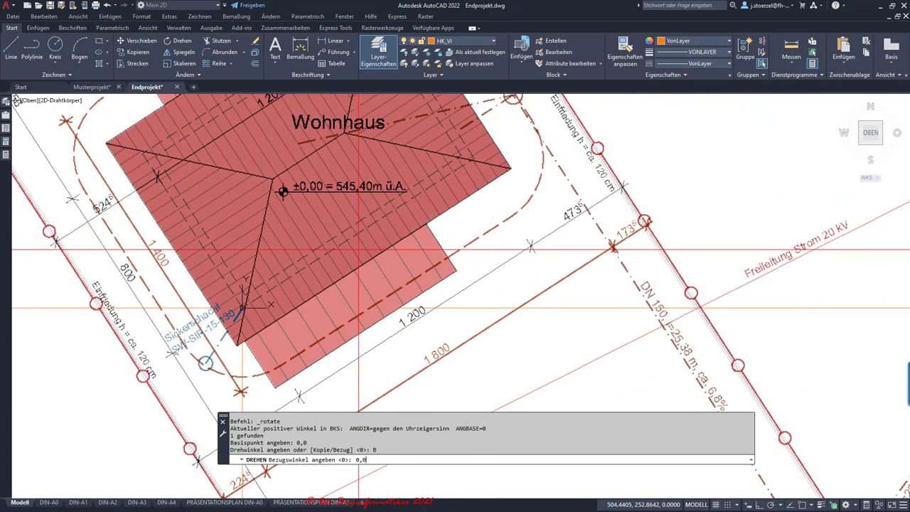
key("Return")
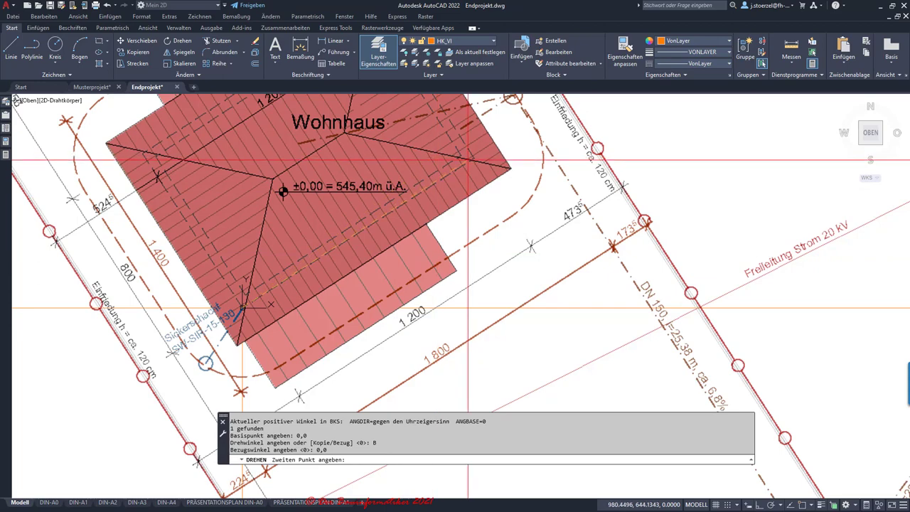
scroll(466, 163, "up", 2)
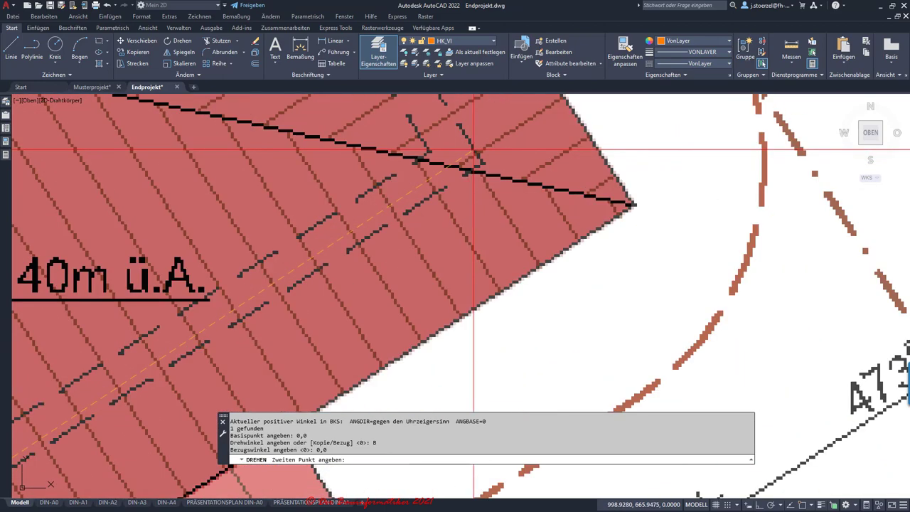
scroll(466, 163, "up", 3)
scroll(479, 163, "up", 3)
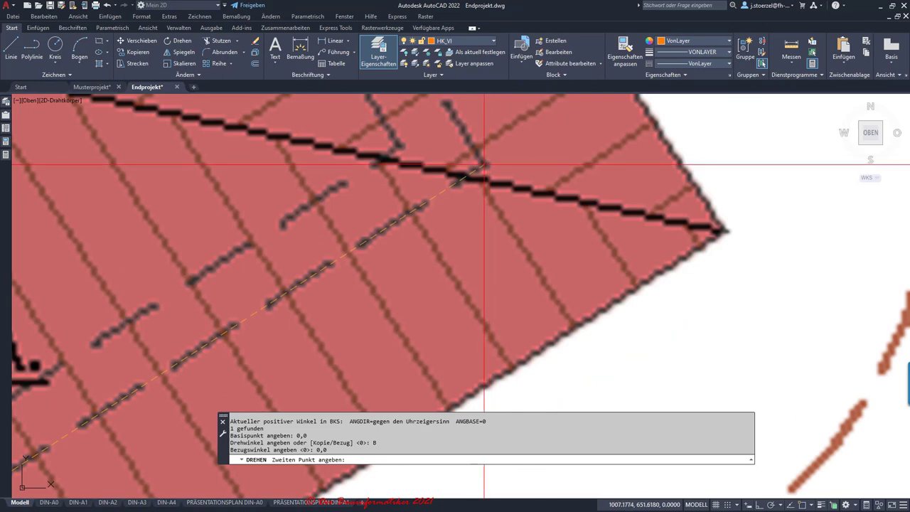
left_click(484, 165)
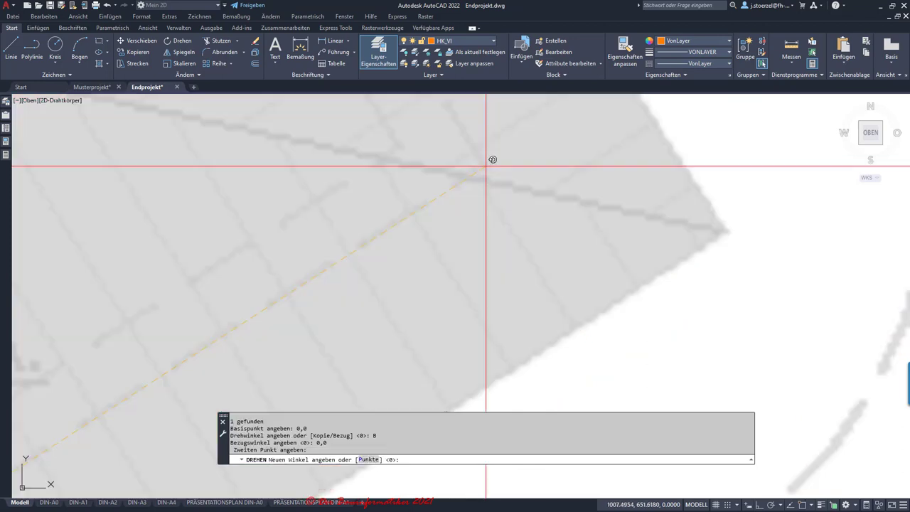
scroll(500, 193, "down", 5)
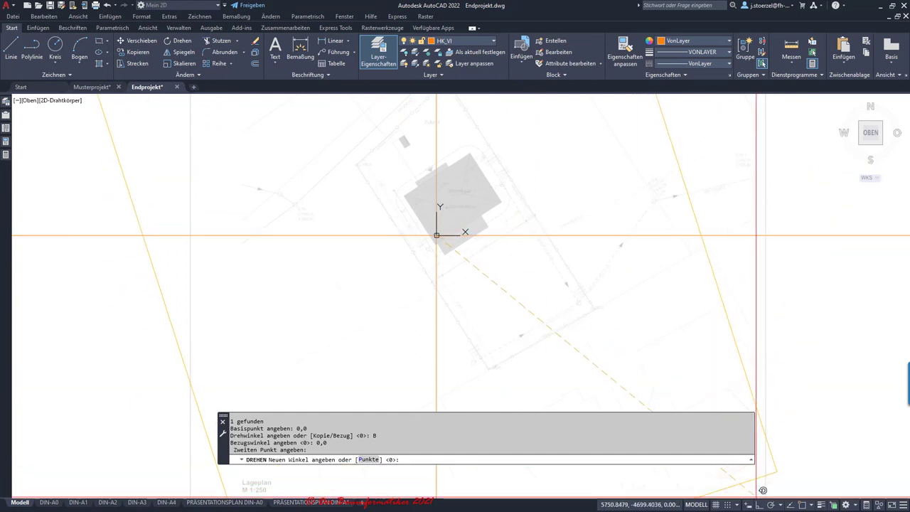
key("F8")
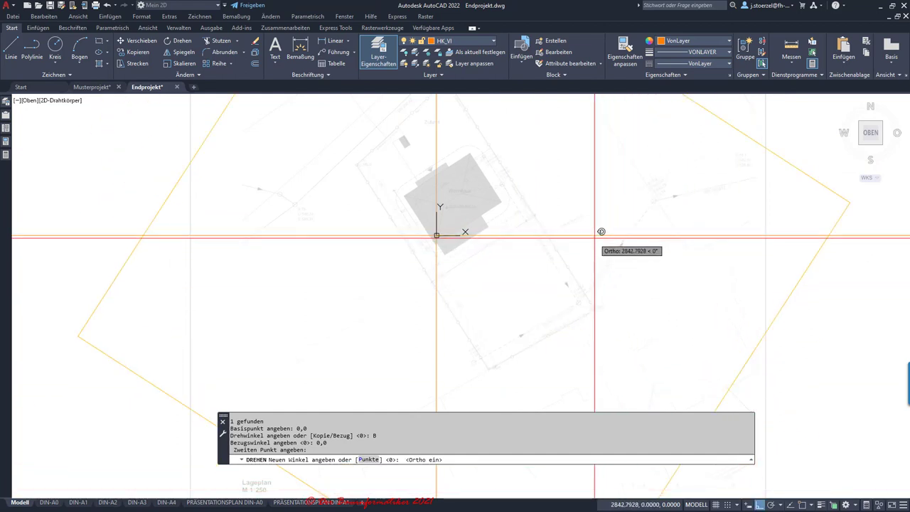
Step: End the rotation with the site plan image still at its original tilted angle
left_click(595, 235)
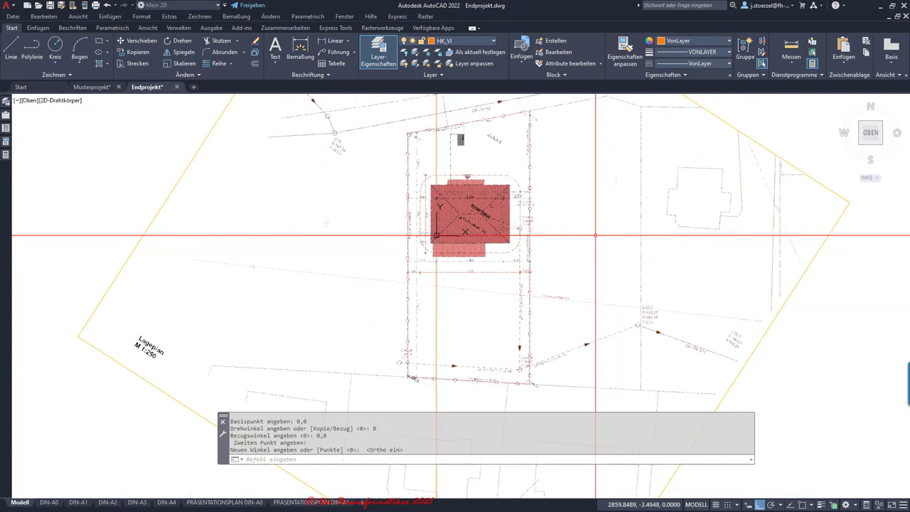
scroll(426, 228, "up", 3)
scroll(426, 227, "up", 4)
scroll(569, 258, "up", 3)
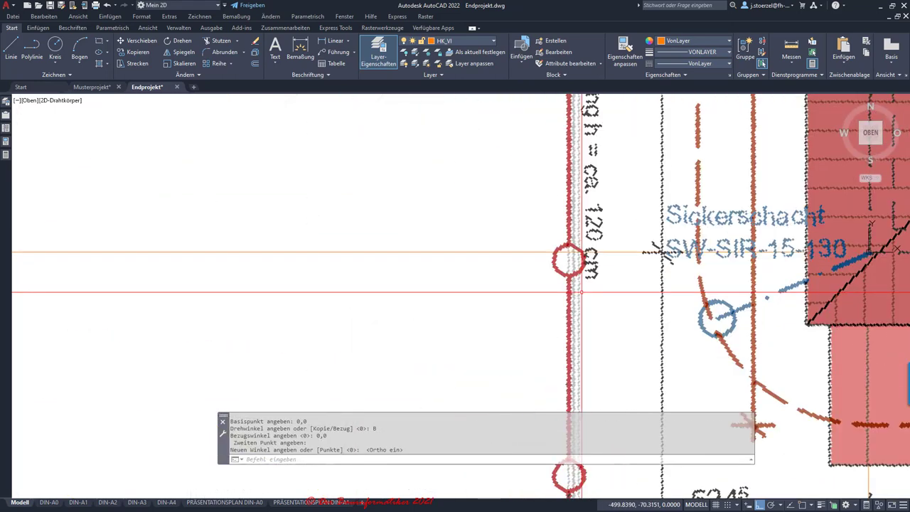
scroll(616, 258, "up", 5)
scroll(81, 298, "down", 4)
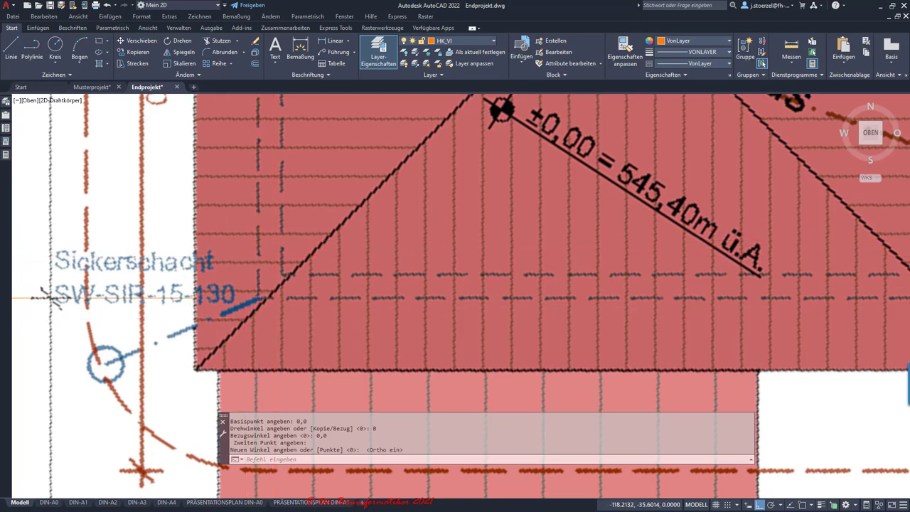
Step: Zoom out and show the layer list from the Layers panel dropdown
scroll(51, 296, "down", 5)
scroll(152, 304, "down", 3)
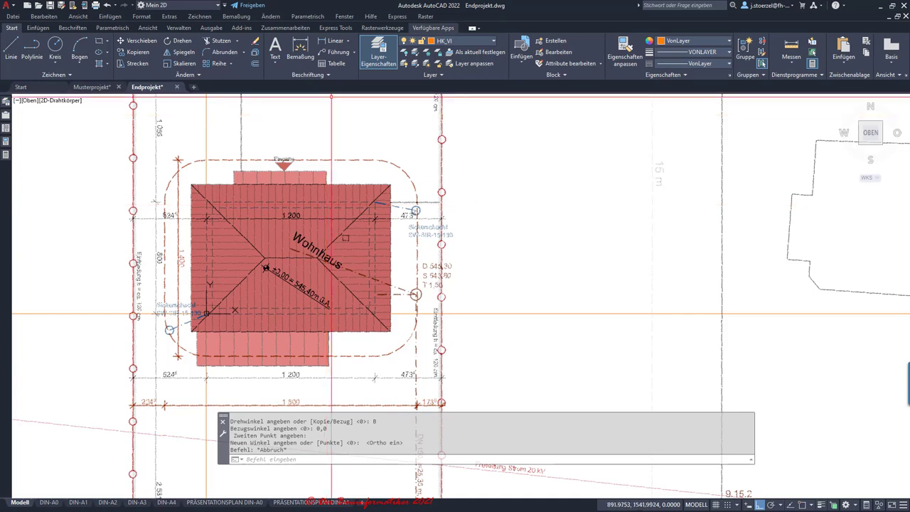
left_click(462, 40)
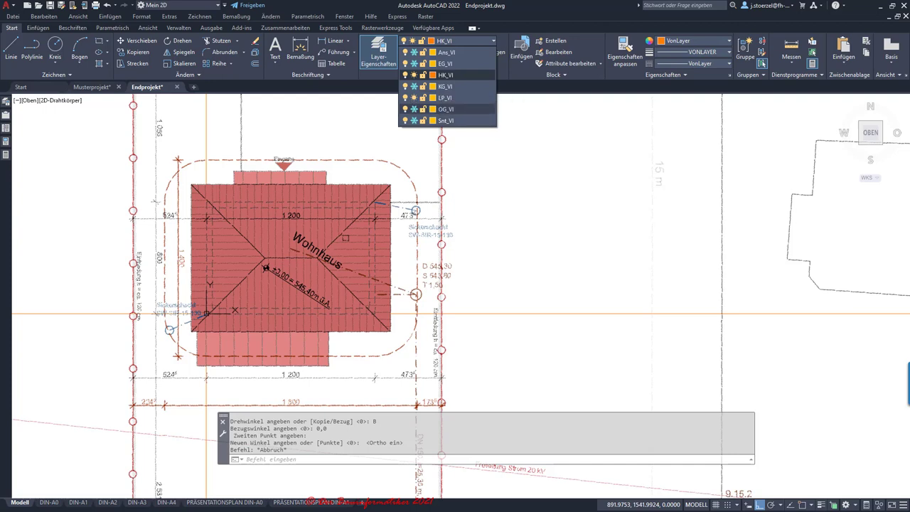
Step: Thaw the OG_VI layer so the upper-floor plan becomes visible, and recentre the plans
left_click(414, 109)
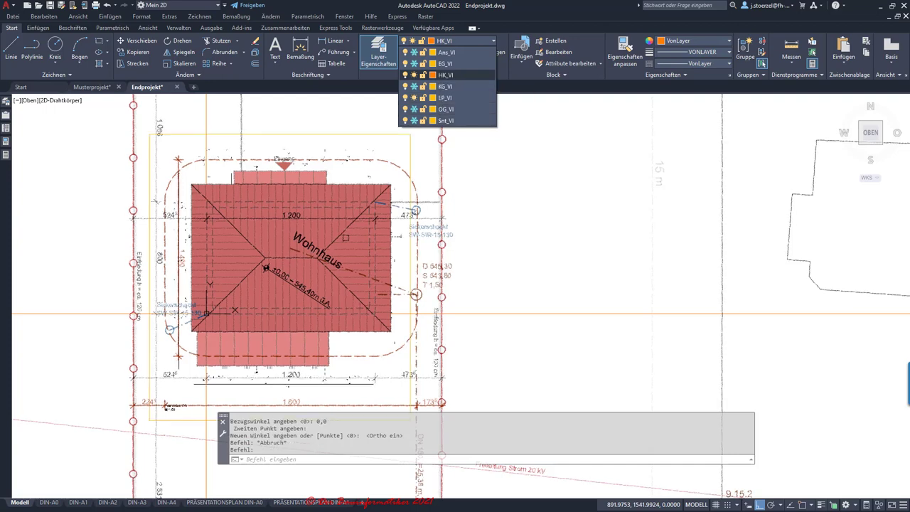
scroll(185, 329, "up", 3)
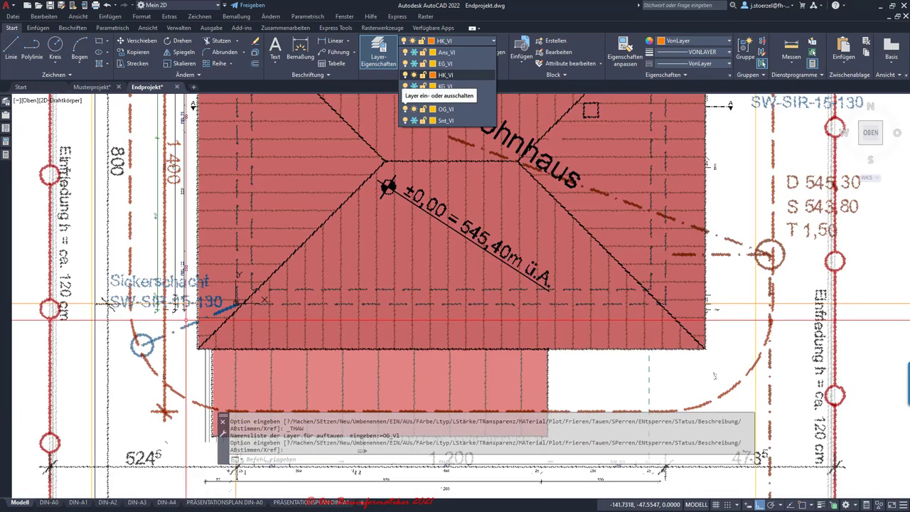
scroll(313, 284, "down", 3)
scroll(283, 289, "down", 1)
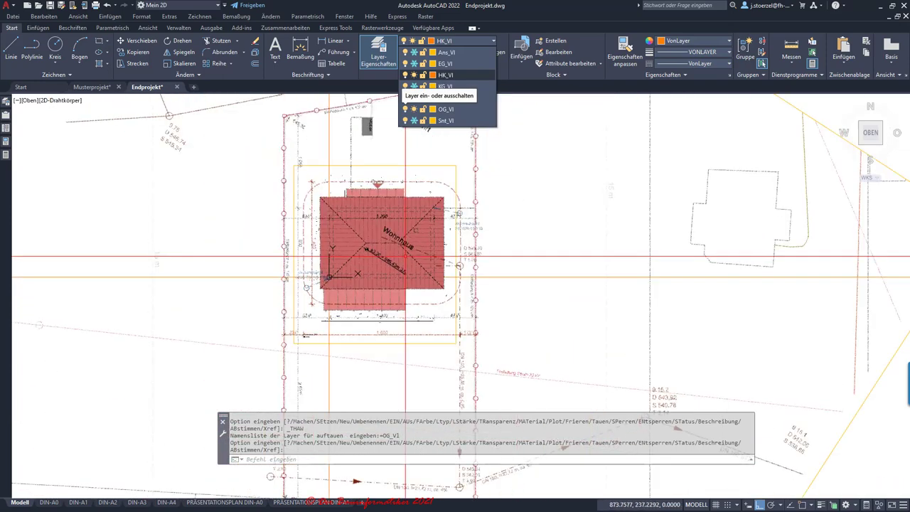
scroll(320, 270, "up", 3)
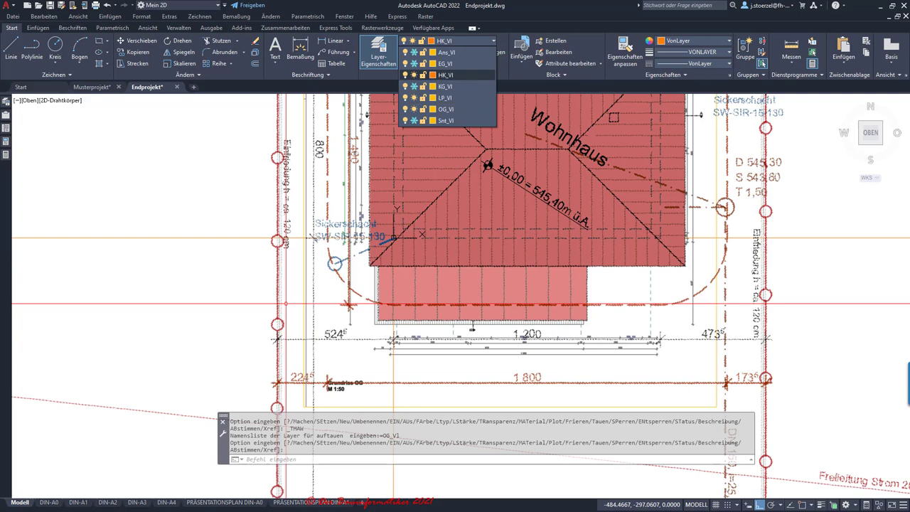
scroll(285, 304, "down", 2)
scroll(286, 298, "down", 4)
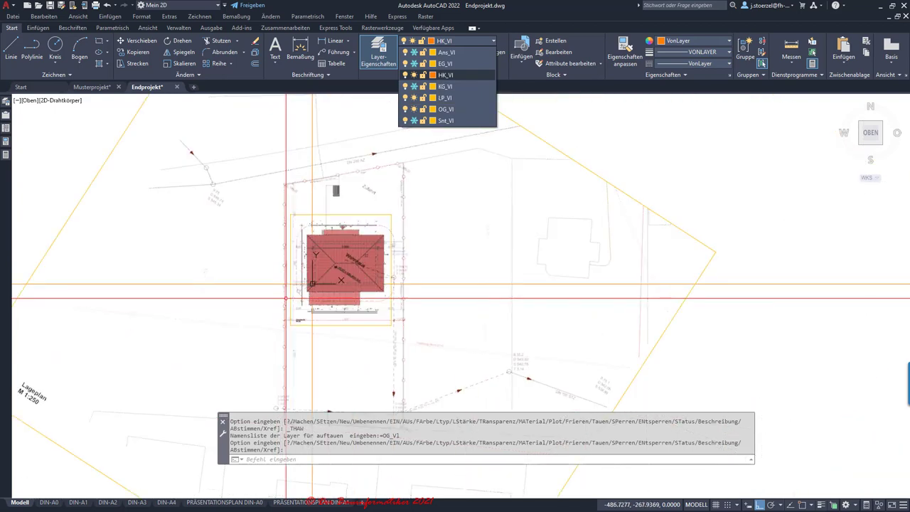
middle_click_drag(286, 297, 347, 222)
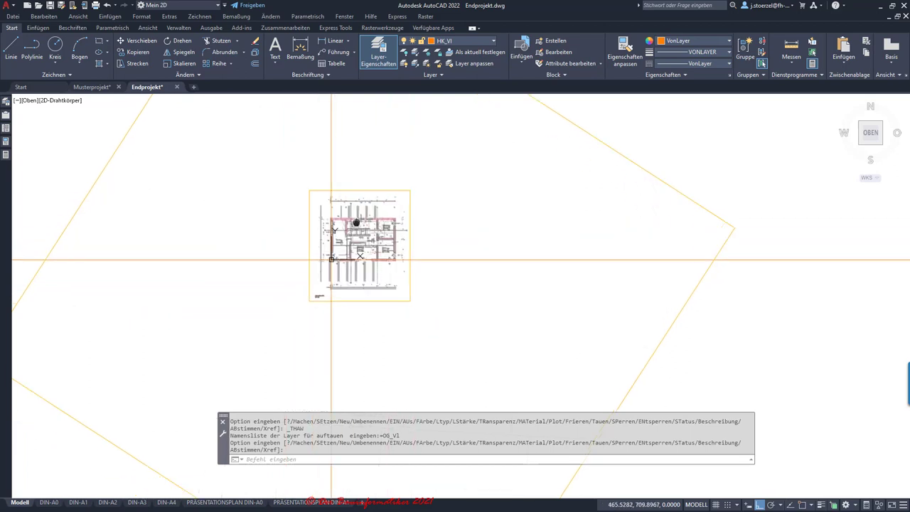
scroll(380, 206, "down", 2)
scroll(434, 163, "down", 2)
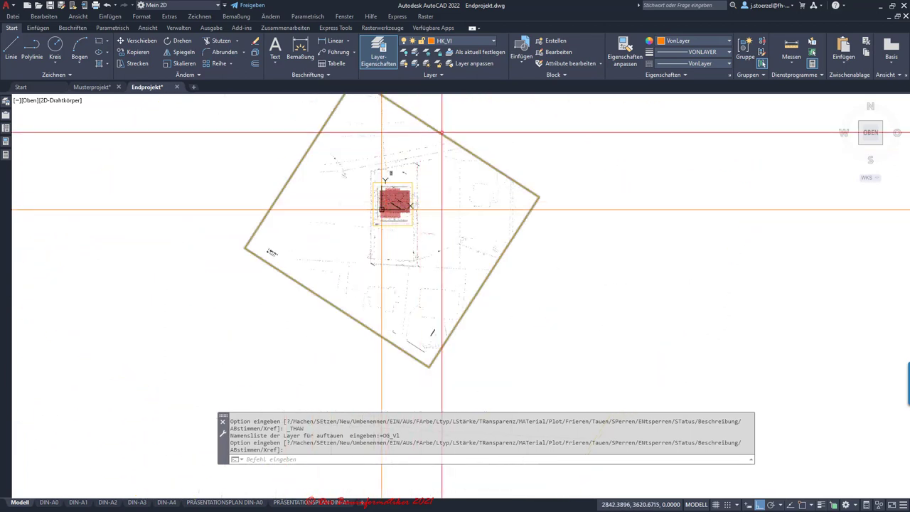
Step: Send the Lageplan site plan image to the very back with Draw Order > Bring to Bottom (Ganz unten)
key("Return")
left_click(442, 132)
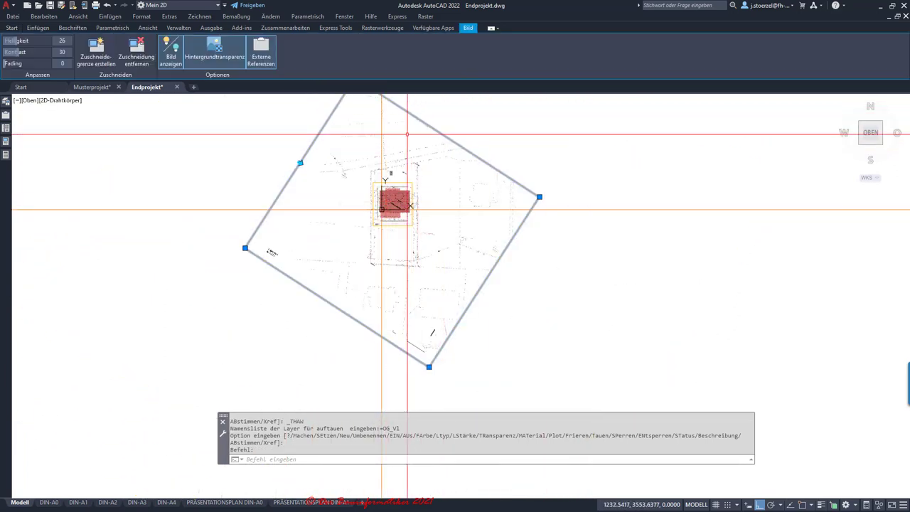
right_click(408, 135)
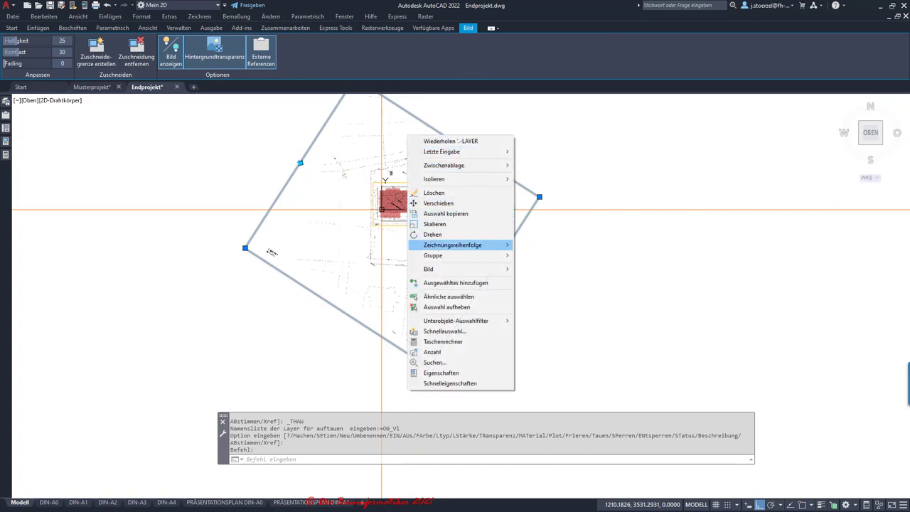
left_click(541, 256)
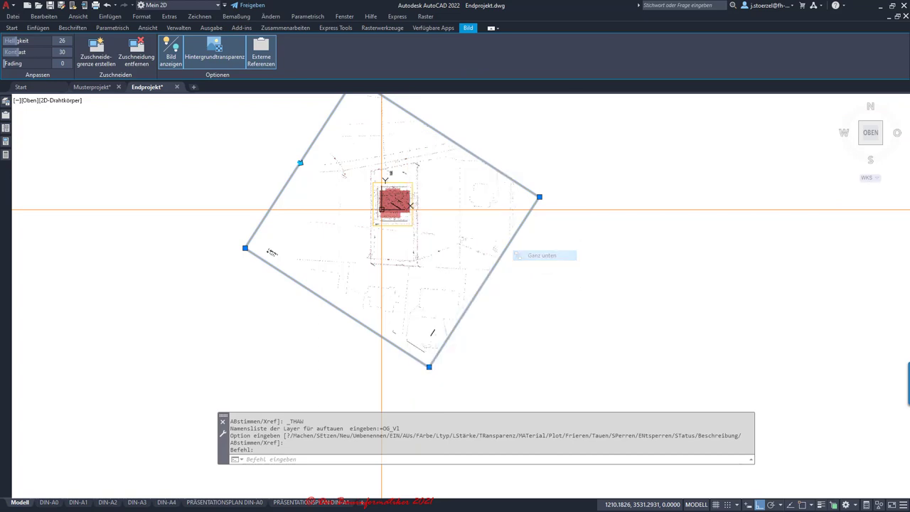
key("Escape")
scroll(398, 206, "up", 3)
scroll(419, 249, "up", 3)
scroll(432, 277, "up", 2)
scroll(427, 270, "down", 3)
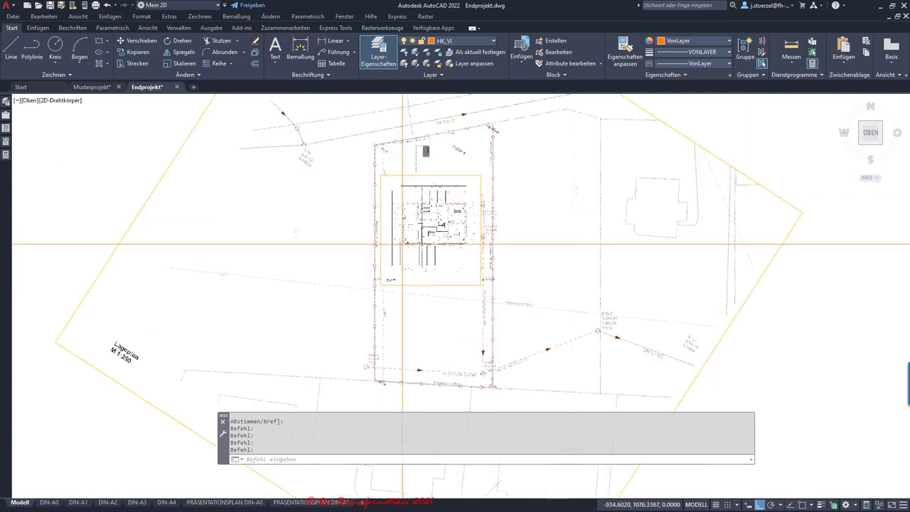
scroll(398, 228, "down", 3)
scroll(376, 202, "up", 1)
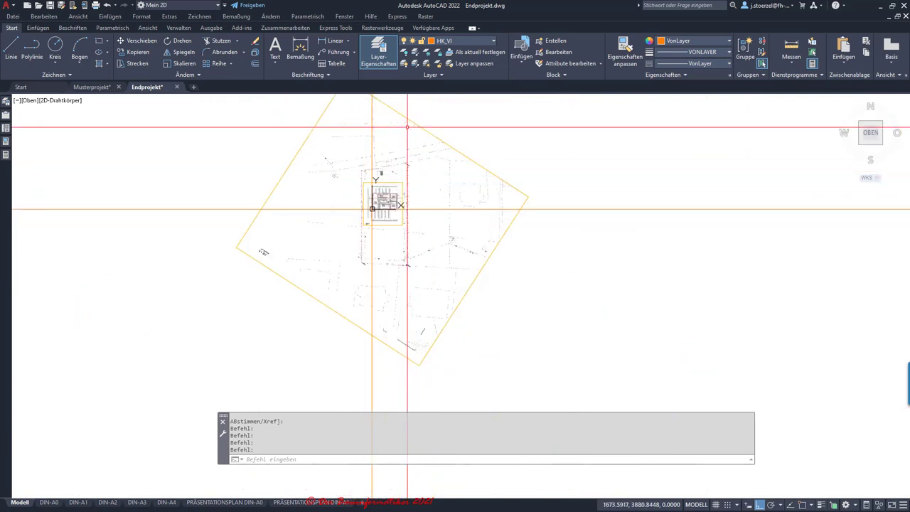
key("Escape")
key("Escape")
Step: Select the upper-floor plan image and zoom in to check it against the house outline
left_click(375, 204)
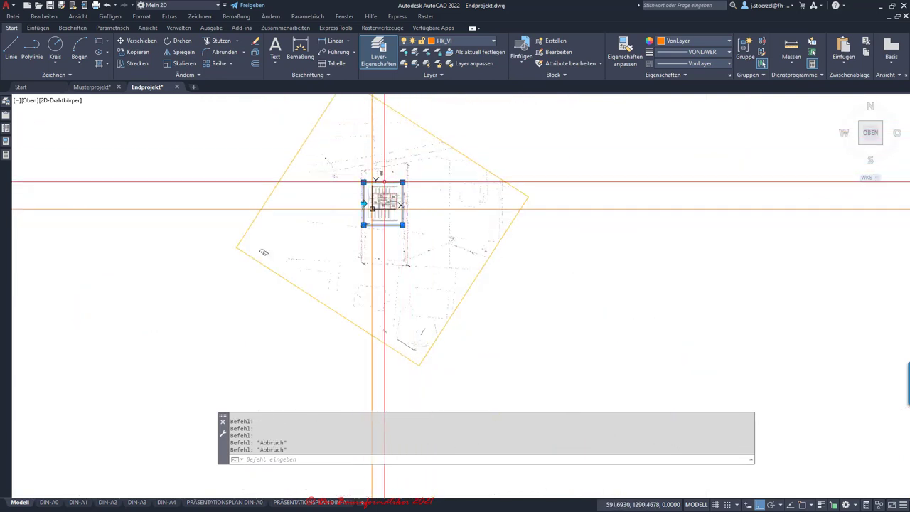
scroll(375, 203, "up", 2)
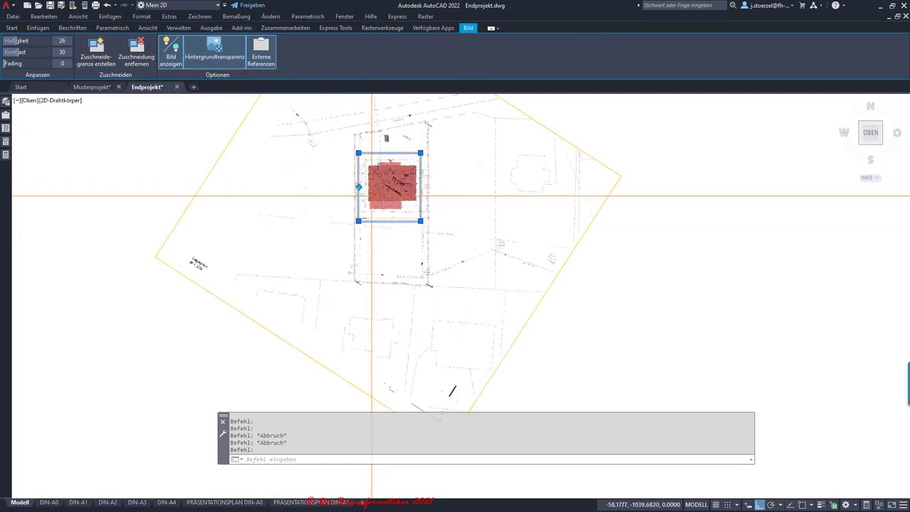
scroll(369, 208, "up", 3)
scroll(361, 213, "up", 3)
scroll(361, 213, "up", 2)
scroll(334, 256, "up", 2)
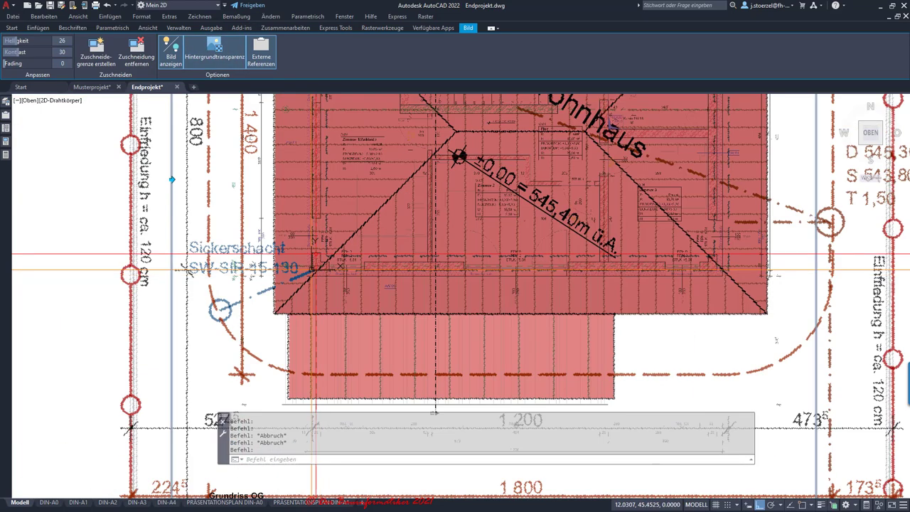
scroll(311, 297, "up", 3)
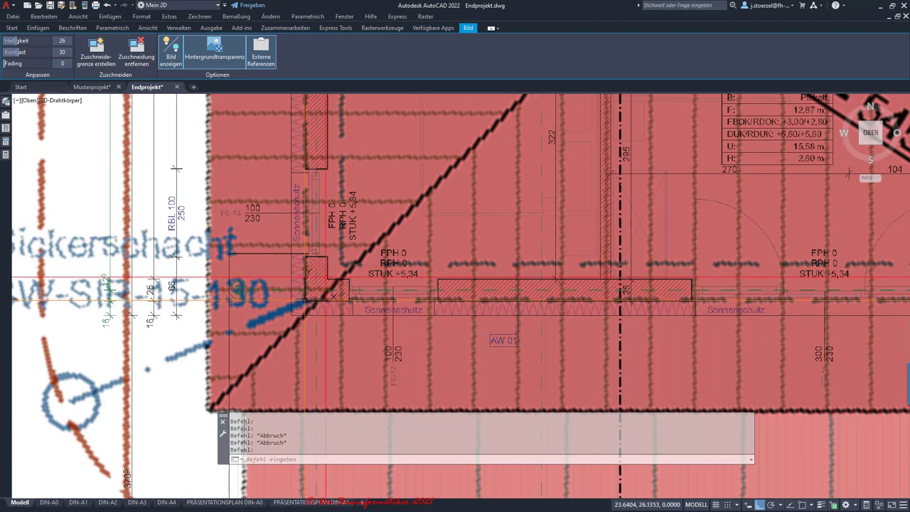
scroll(307, 300, "up", 4)
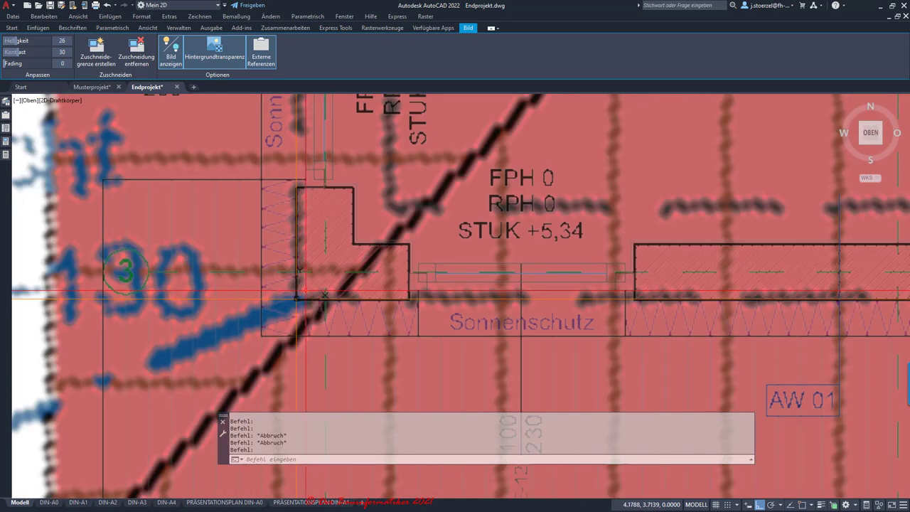
Step: Zoom out, add the Lageplan image to the selection, and start moving both images
scroll(385, 220, "down", 3)
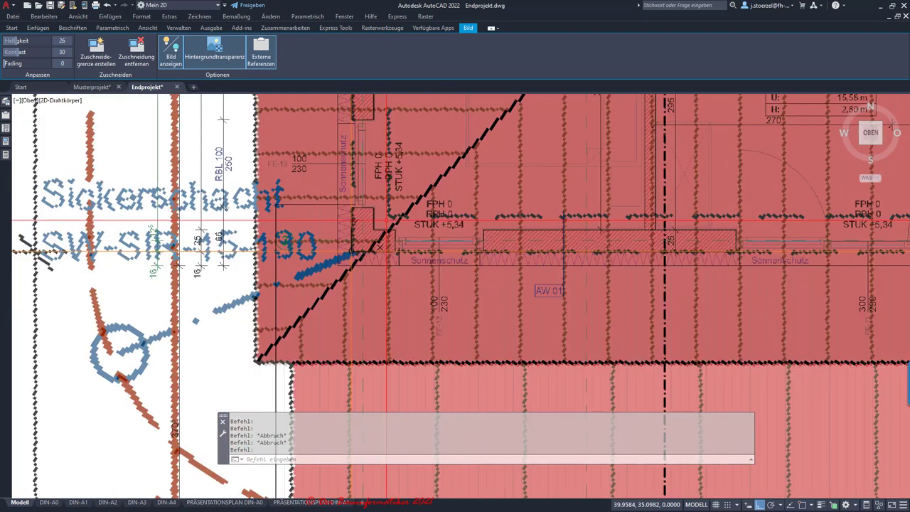
scroll(384, 220, "down", 3)
scroll(364, 240, "down", 2)
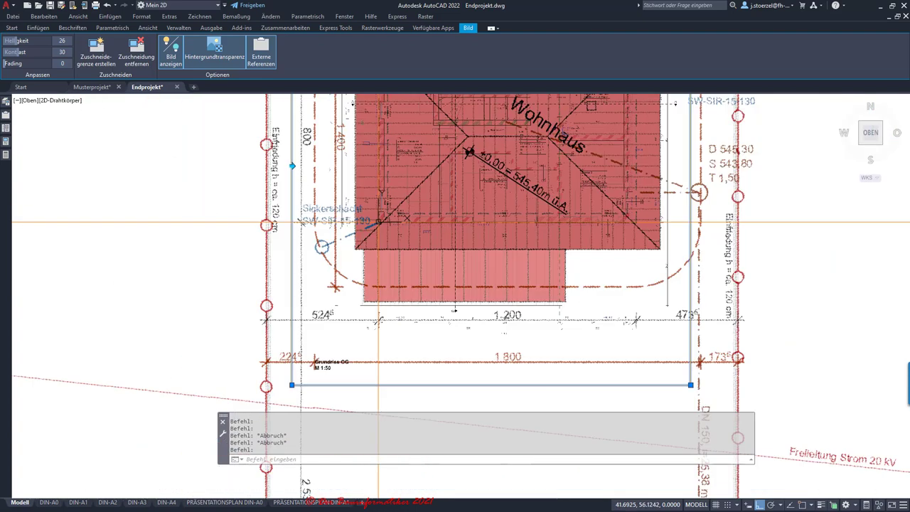
scroll(426, 220, "down", 2)
scroll(469, 213, "down", 2)
scroll(476, 211, "down", 2)
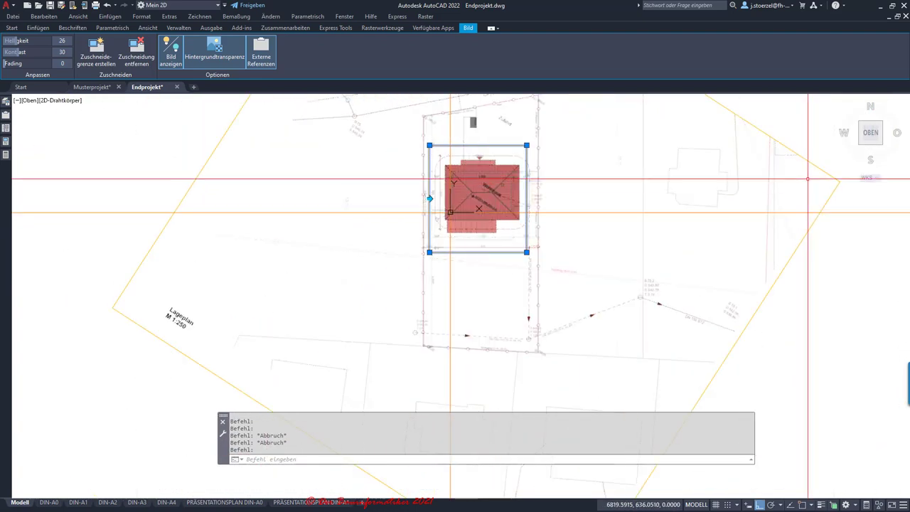
left_click(828, 199)
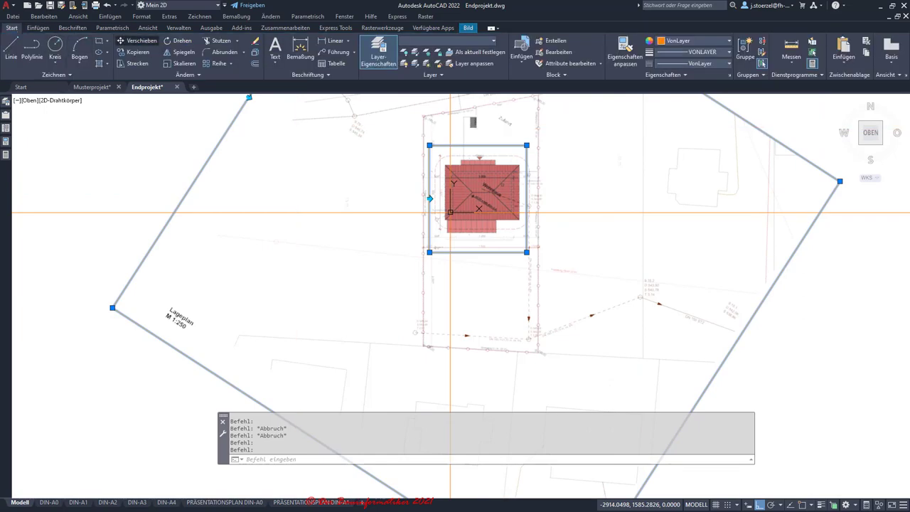
left_click(138, 40)
Step: Set the move base point at the wall corner by the Sonnenschutz, with Ortho off
scroll(450, 214, "up", 1)
scroll(452, 228, "up", 5)
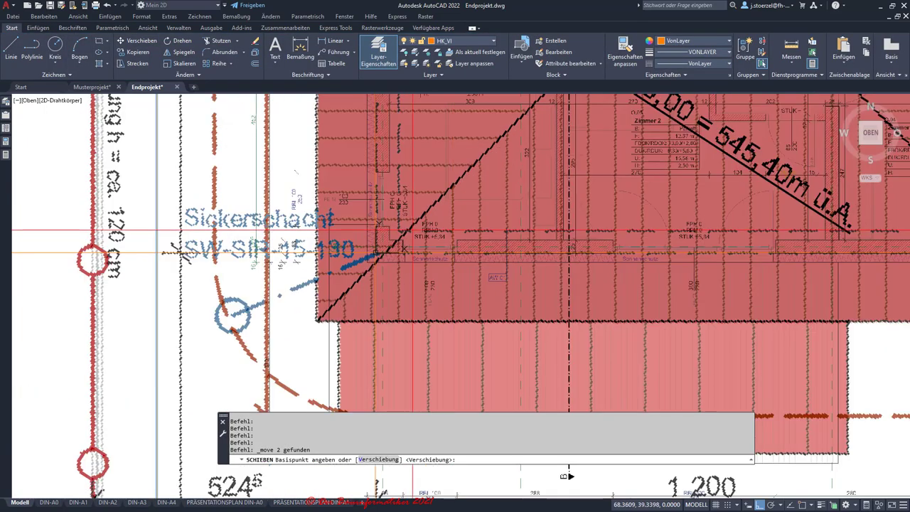
scroll(402, 247, "up", 2)
scroll(402, 247, "up", 2)
scroll(403, 248, "up", 2)
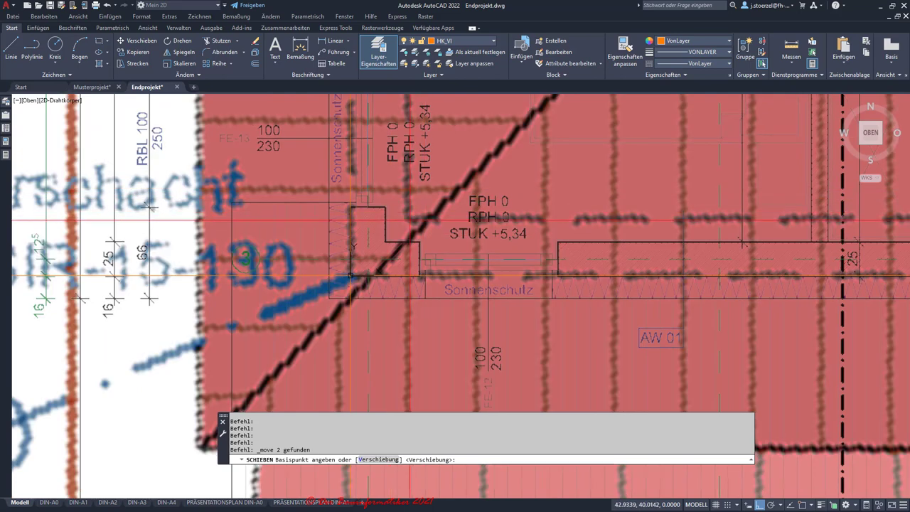
left_click(350, 276)
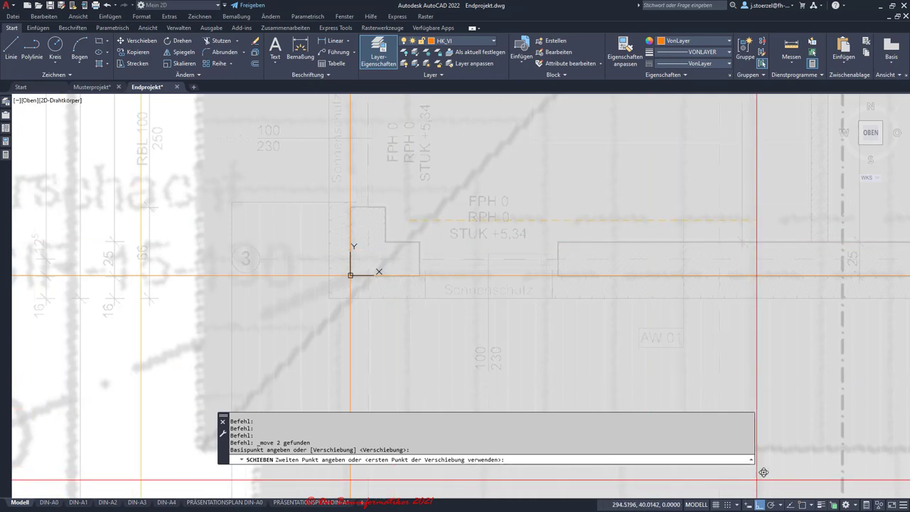
left_click(759, 504)
Step: Place both images at the construction-line crossing and zoom around to verify alignment
scroll(382, 232, "up", 2)
scroll(386, 231, "up", 2)
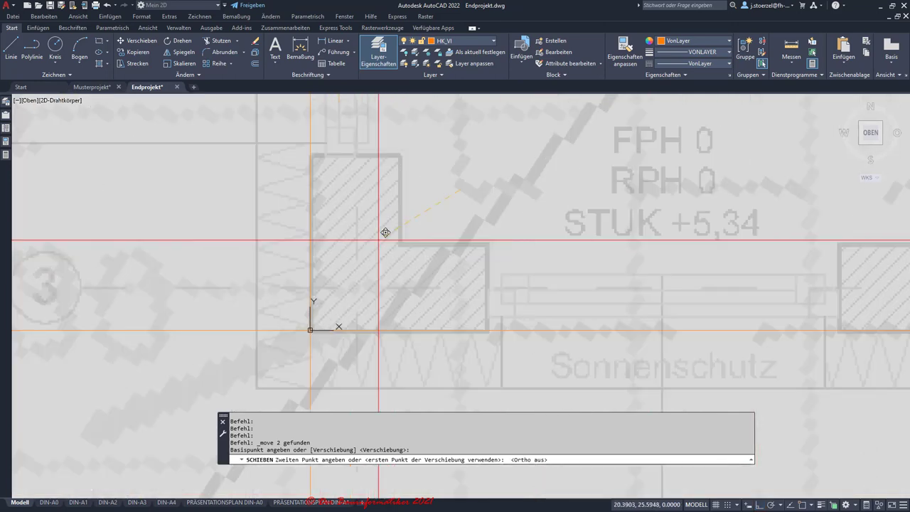
scroll(443, 232, "up", 2)
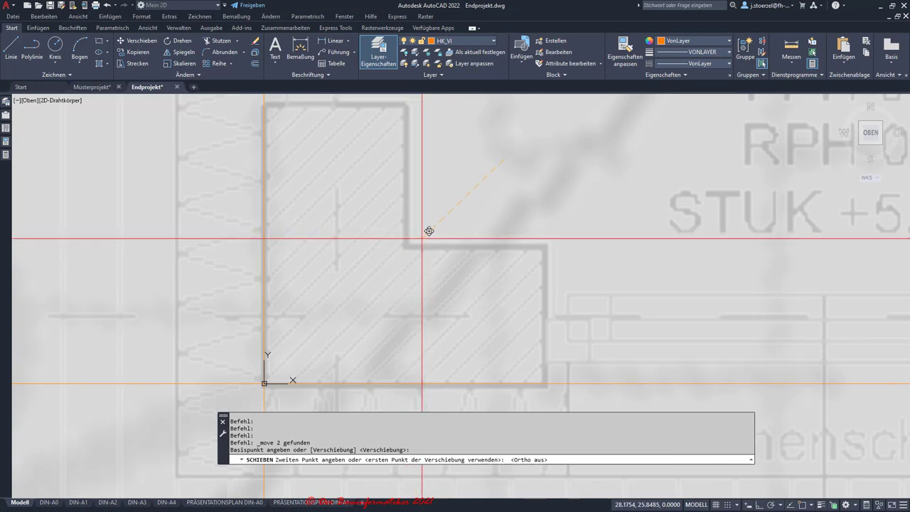
scroll(428, 231, "up", 2)
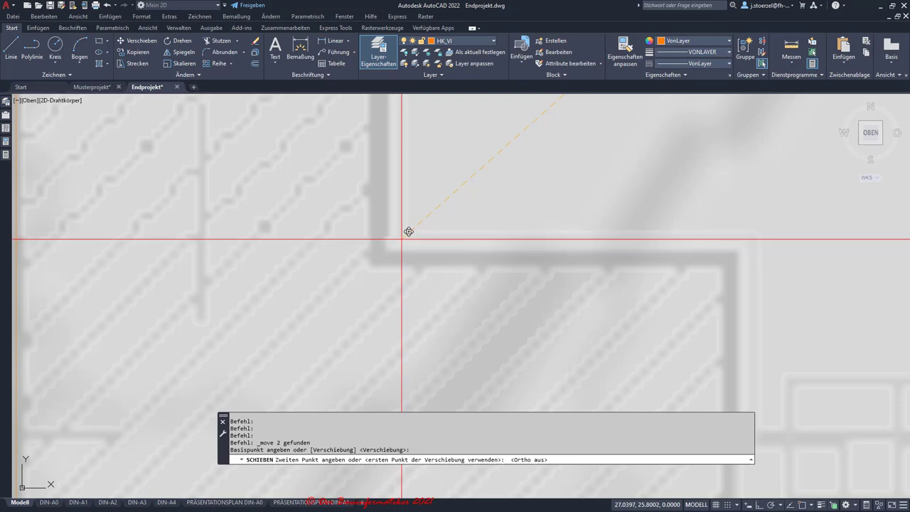
scroll(409, 232, "down", 3)
left_click(354, 295)
scroll(353, 295, "down", 3)
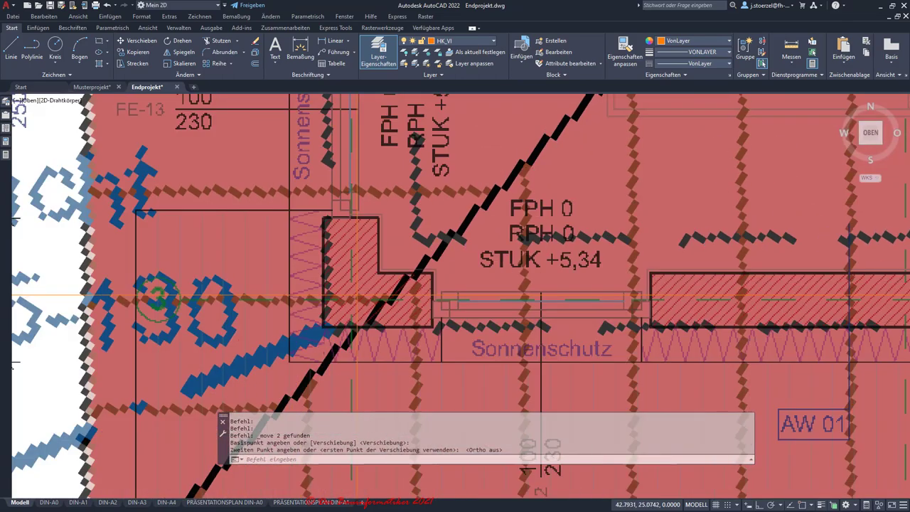
scroll(353, 295, "down", 2)
scroll(398, 270, "down", 1)
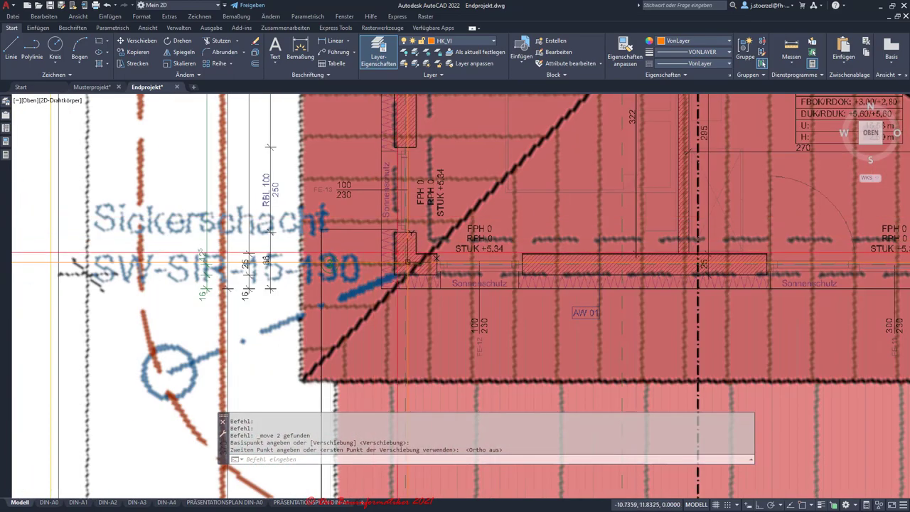
scroll(407, 262, "up", 4)
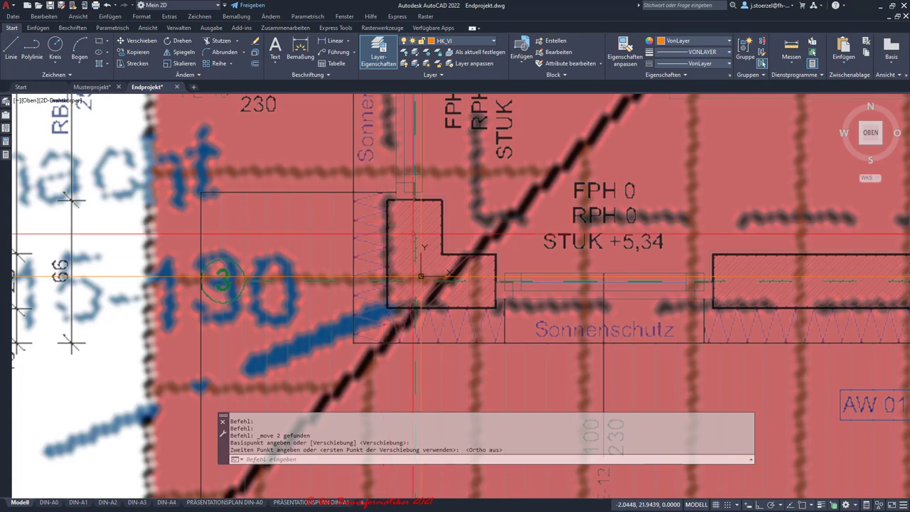
scroll(421, 275, "down", 4)
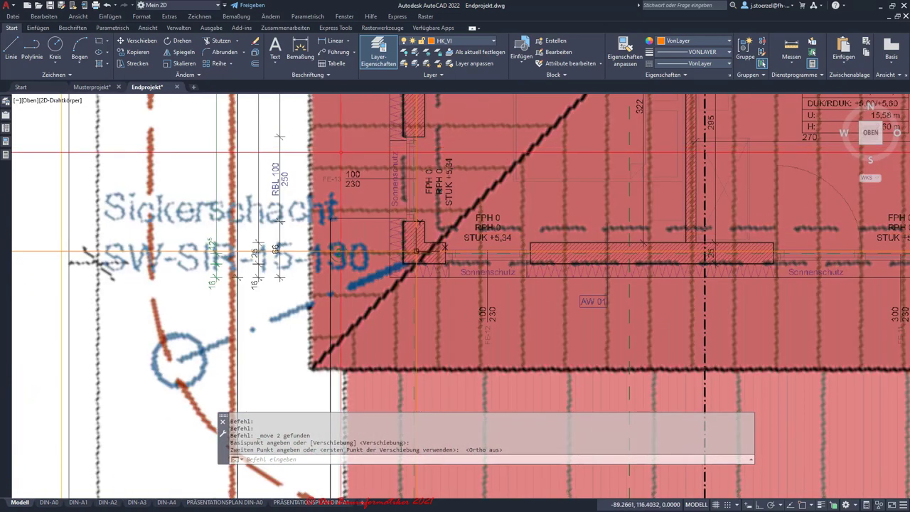
scroll(382, 234, "down", 4)
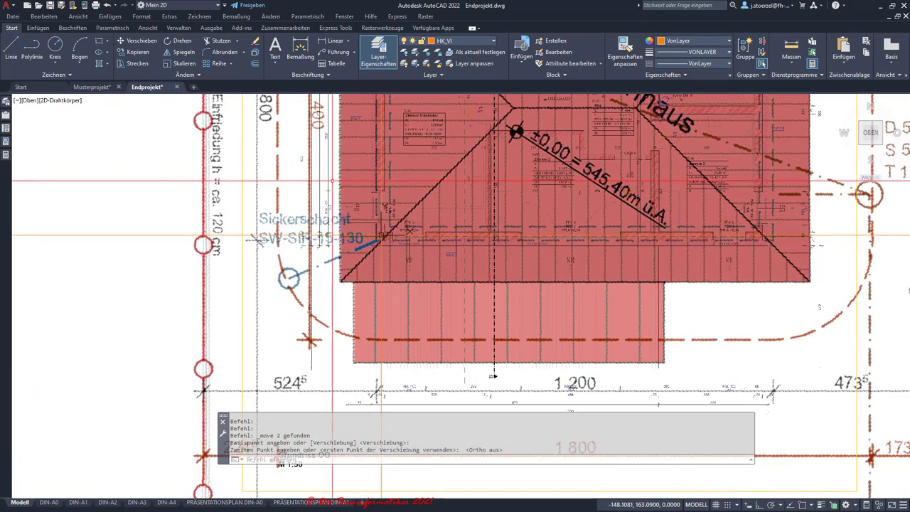
scroll(405, 227, "up", 4)
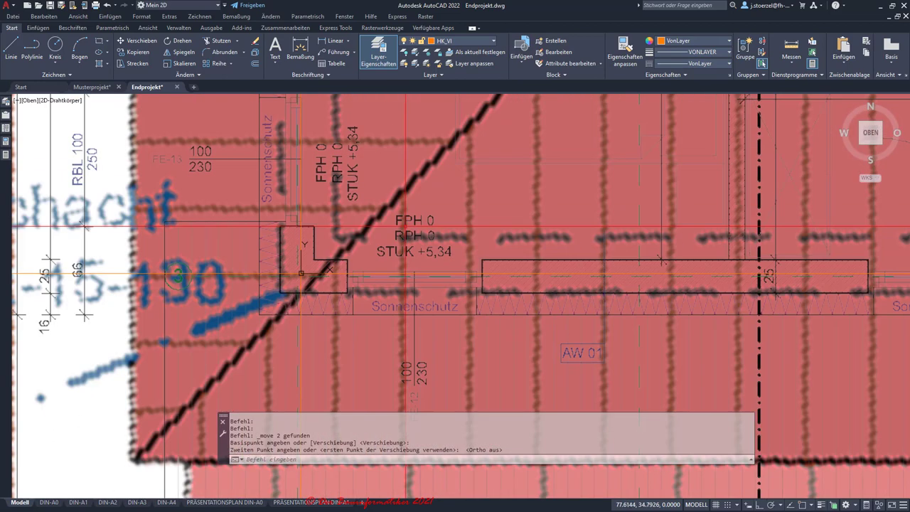
scroll(405, 227, "down", 2)
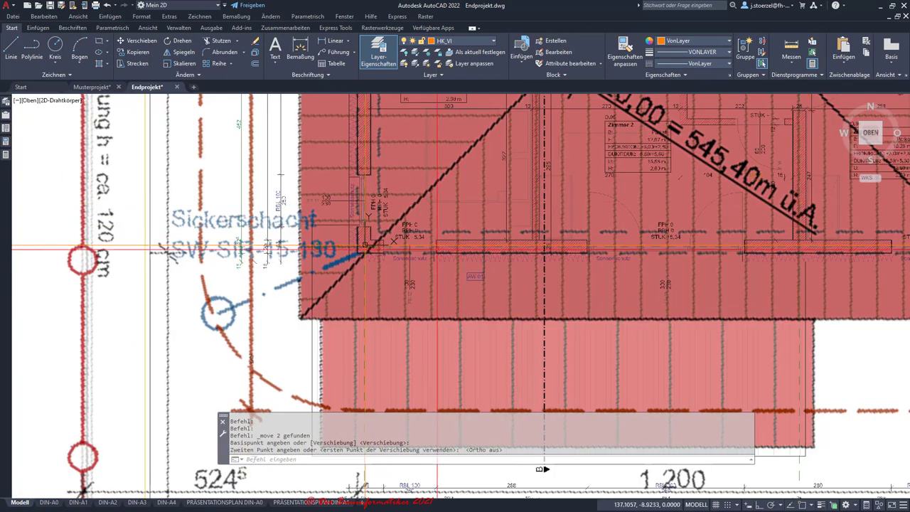
scroll(364, 246, "down", 3)
scroll(359, 231, "down", 1)
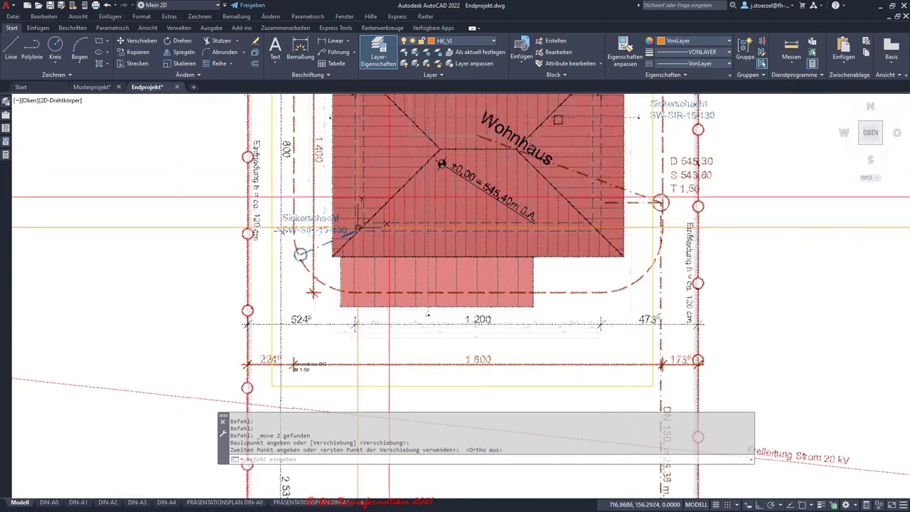
scroll(283, 212, "up", 2)
scroll(283, 212, "up", 2)
scroll(414, 213, "up", 2)
scroll(441, 216, "up", 1)
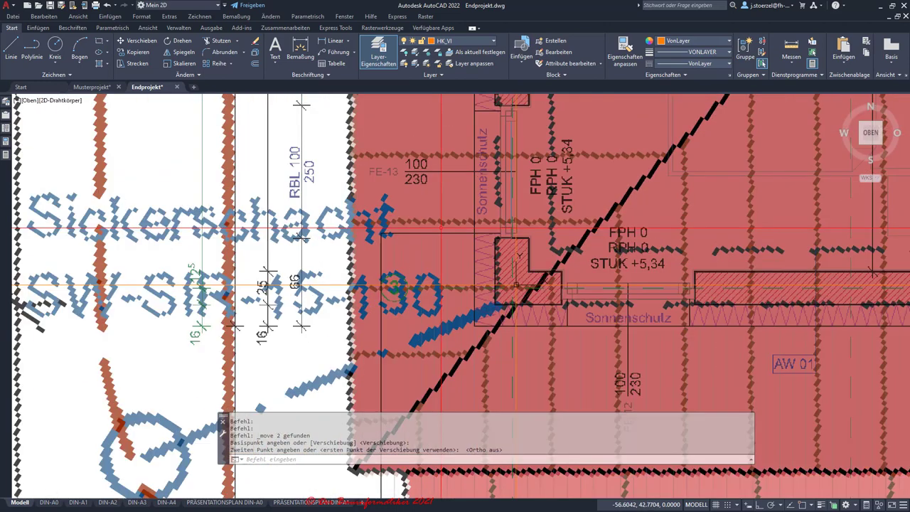
scroll(483, 222, "up", 1)
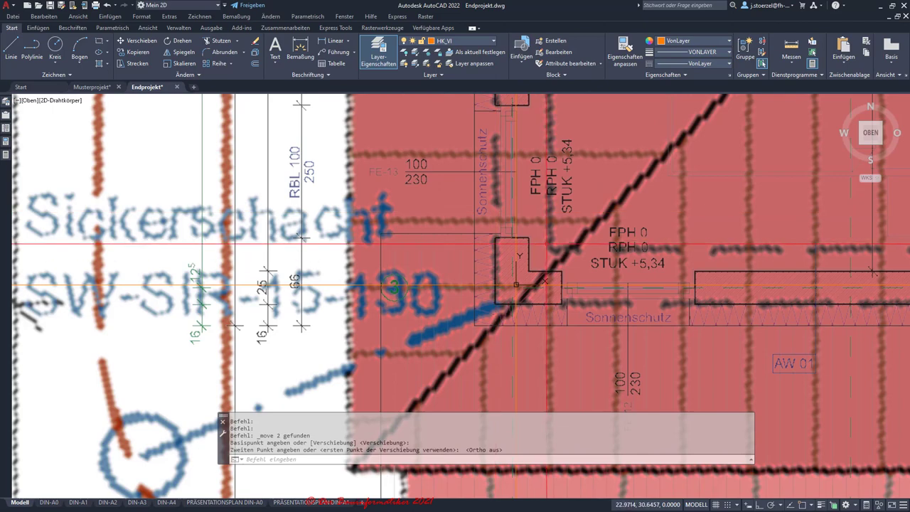
scroll(512, 286, "up", 2)
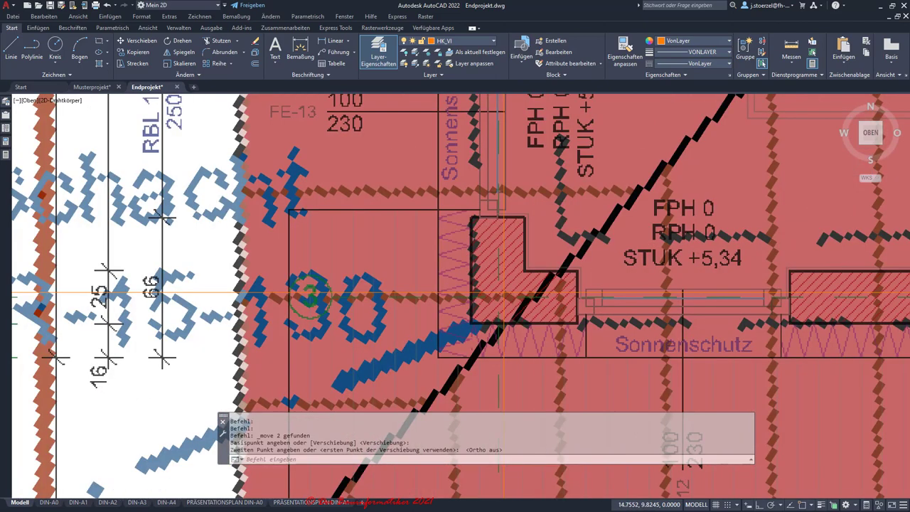
scroll(504, 292, "up", 2)
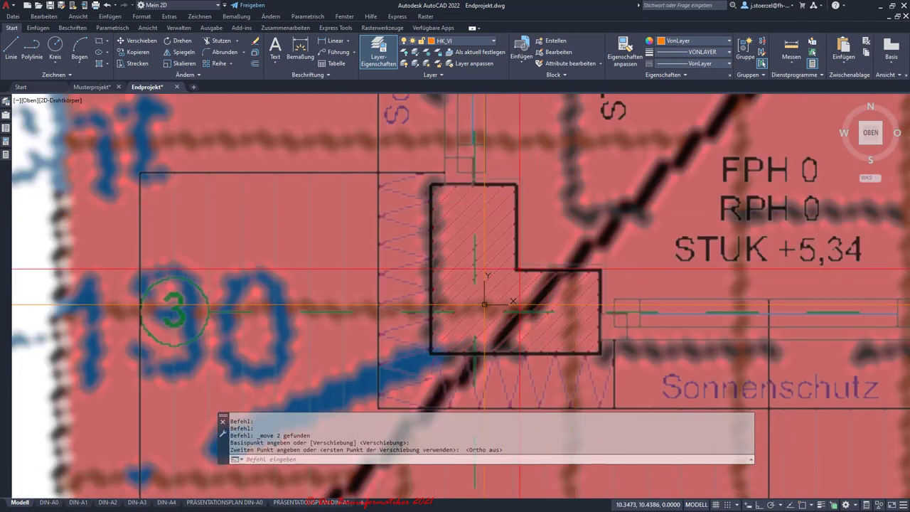
scroll(469, 291, "down", 3)
scroll(436, 257, "down", 2)
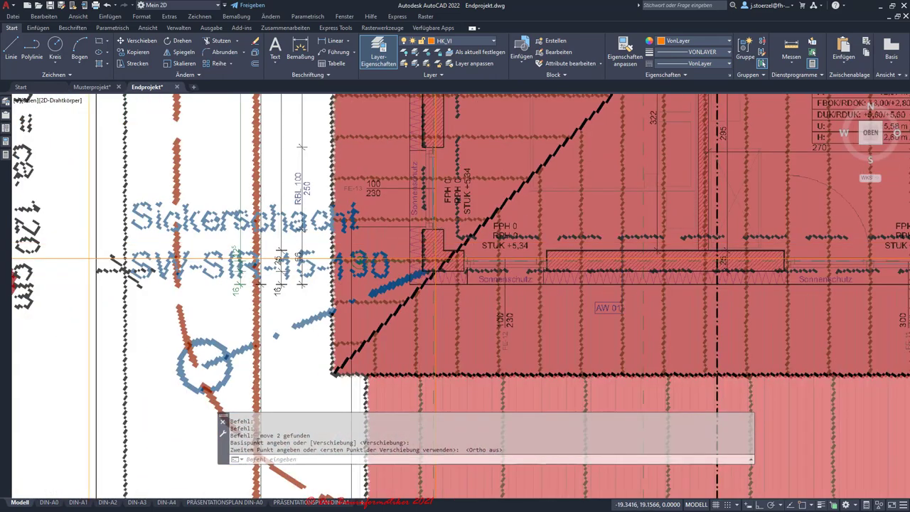
scroll(434, 260, "down", 5)
scroll(398, 235, "down", 1)
scroll(371, 217, "down", 1)
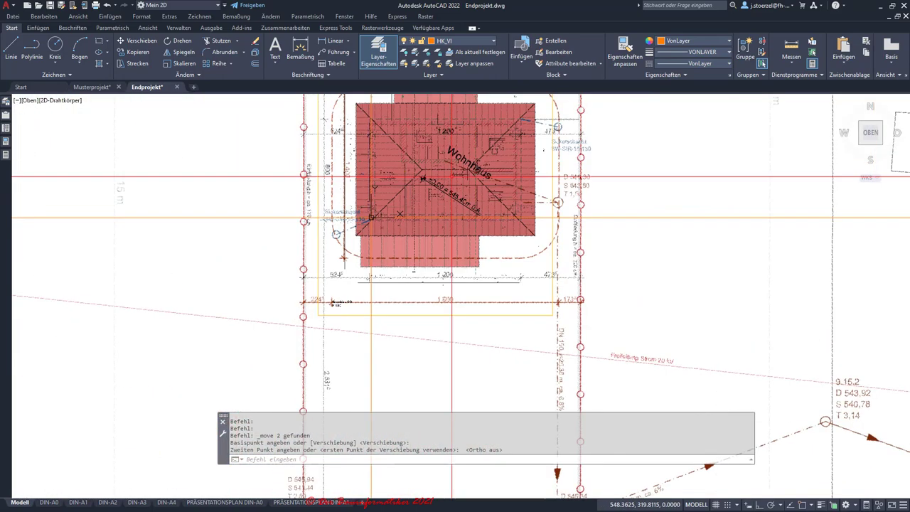
scroll(454, 213, "down", 3)
scroll(506, 224, "down", 1)
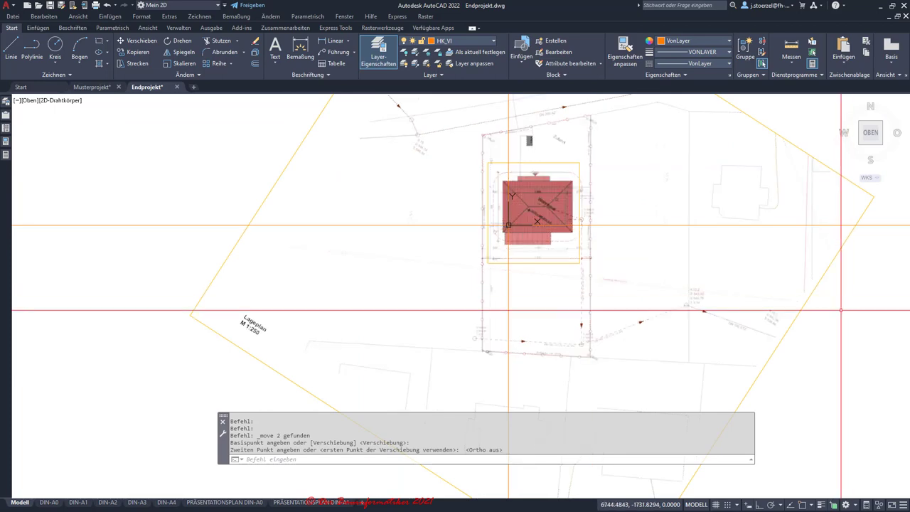
Step: Start moving the Lageplan image, setting the base point on the site plan's house outline
left_click(330, 100)
left_click(330, 100)
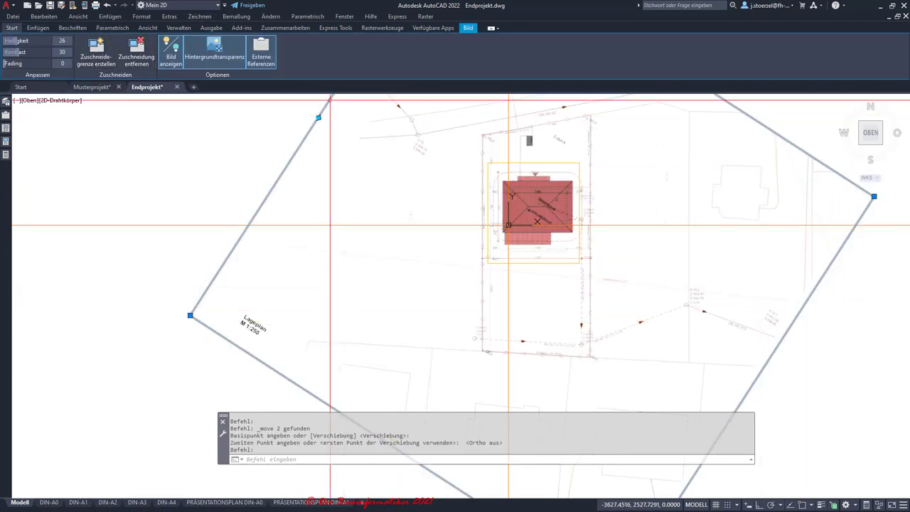
left_click(12, 28)
key("Return")
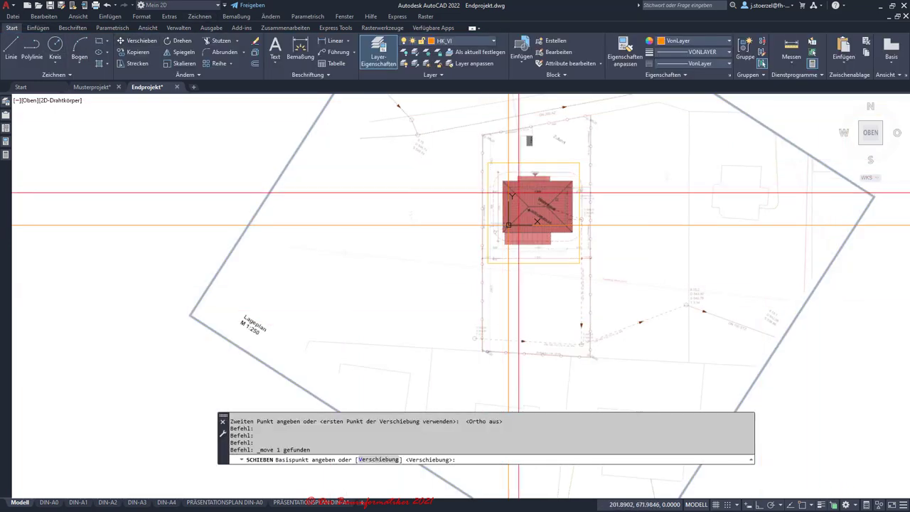
scroll(508, 226, "up", 5)
scroll(498, 234, "up", 4)
scroll(374, 322, "up", 6)
scroll(375, 322, "down", 5)
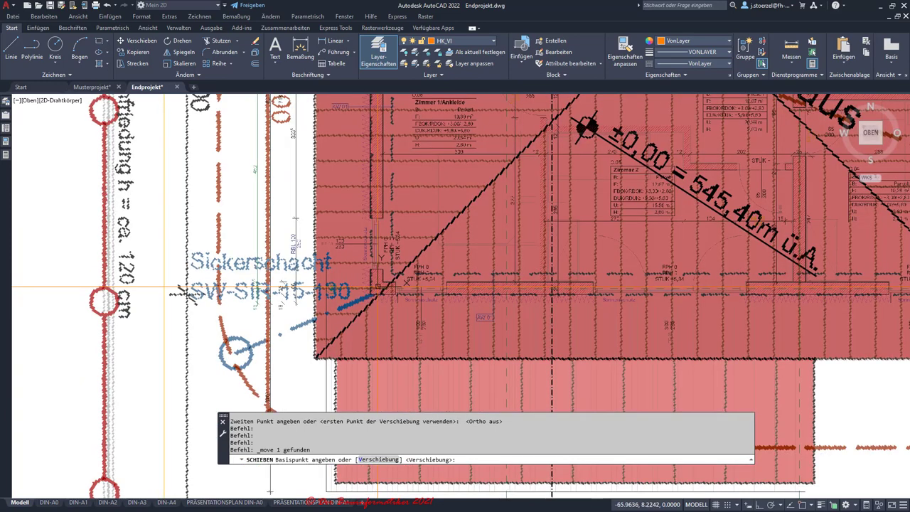
scroll(285, 341, "up", 2)
scroll(368, 336, "up", 2)
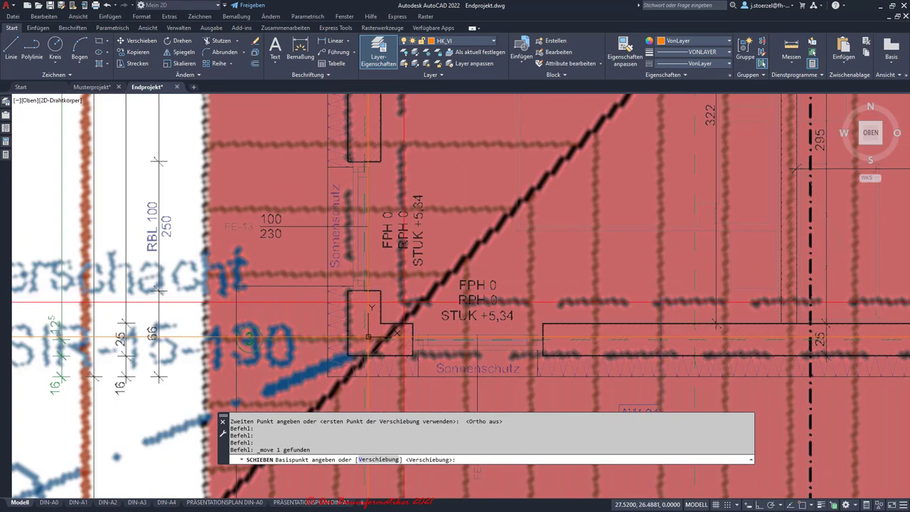
left_click(406, 302)
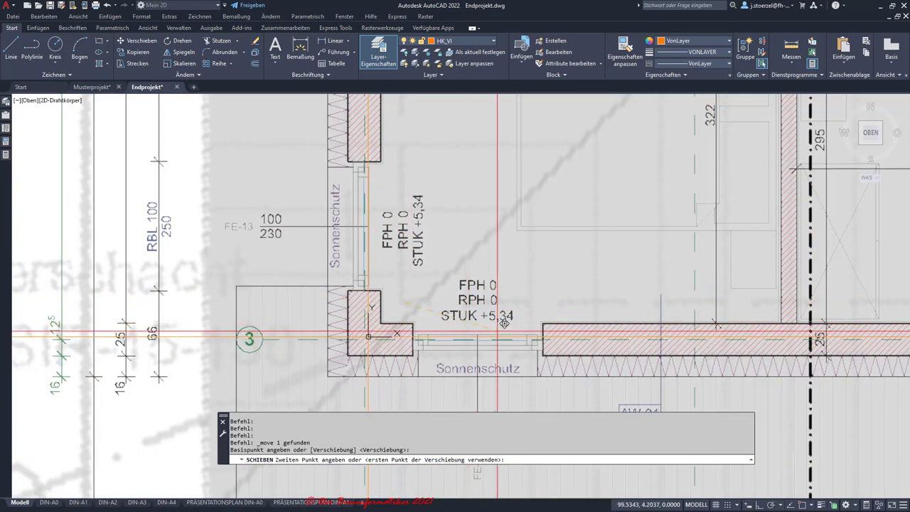
Step: Drop the site plan onto the red floor plan's wall corner, check the fit, and clear the selection
scroll(373, 294, "up", 4)
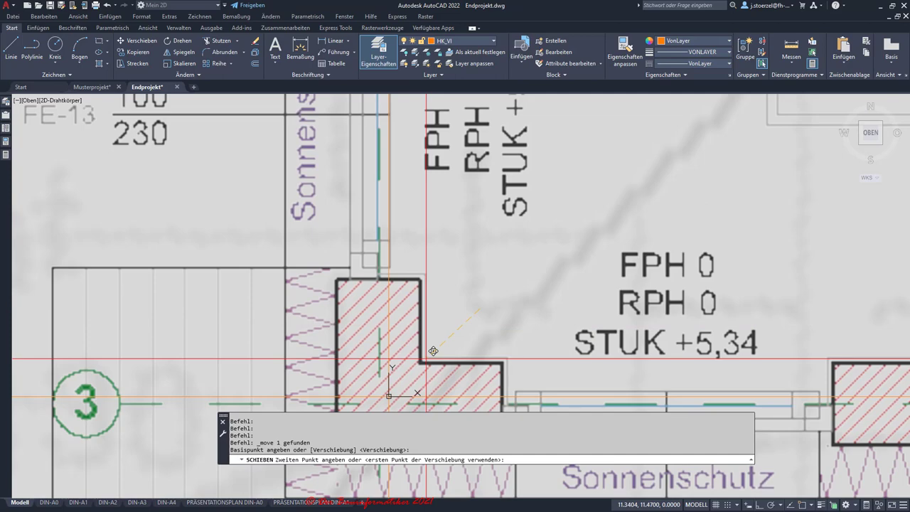
scroll(431, 348, "up", 2)
scroll(423, 343, "up", 2)
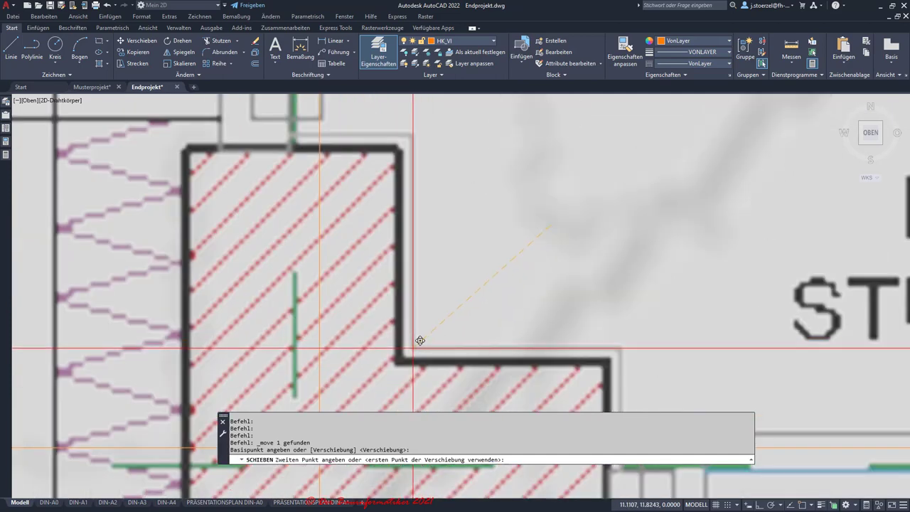
left_click(420, 340)
scroll(319, 447, "down", 3)
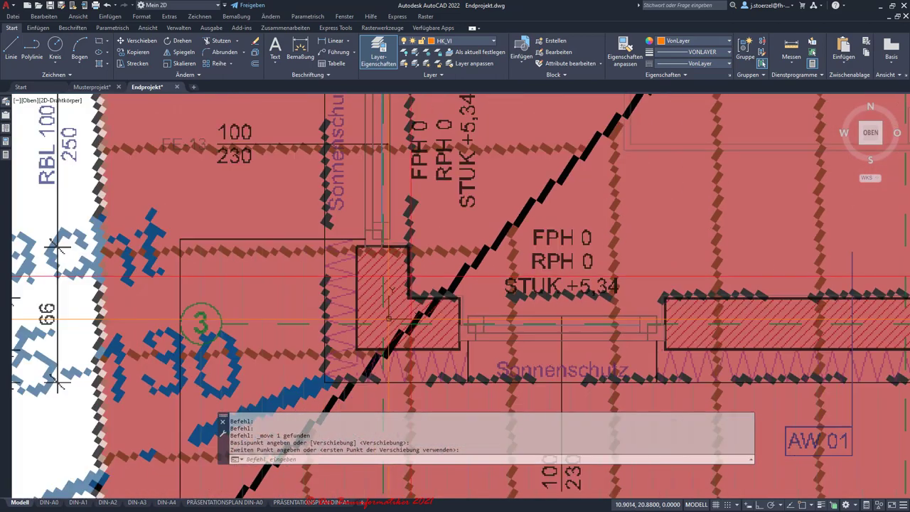
scroll(307, 287, "down", 2)
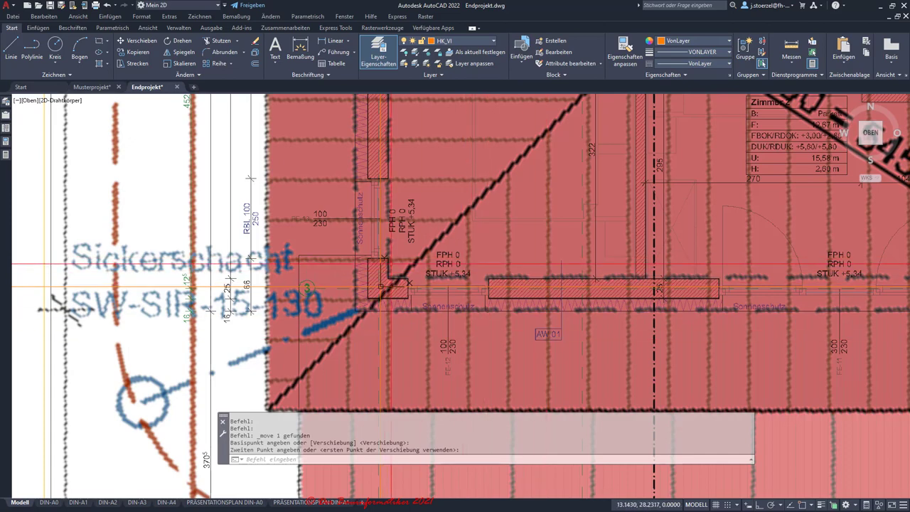
scroll(382, 288, "down", 5)
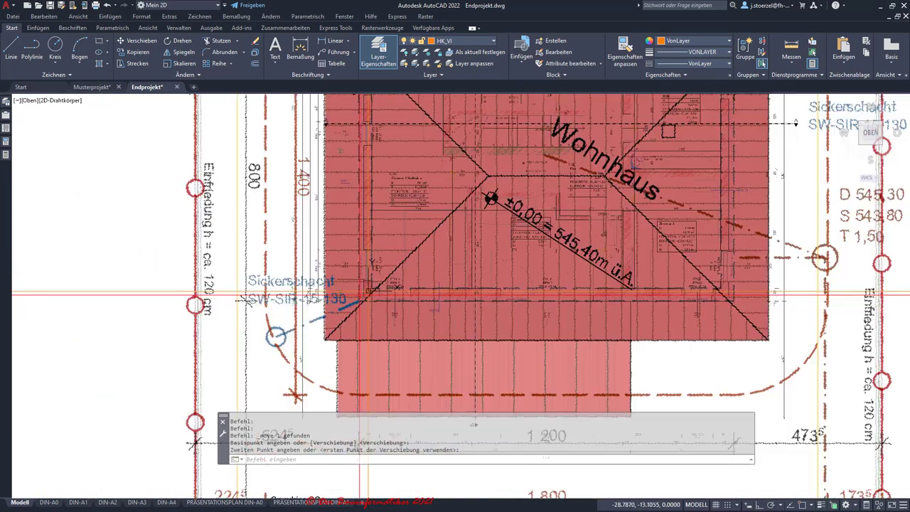
scroll(364, 292, "down", 3)
scroll(363, 293, "down", 6)
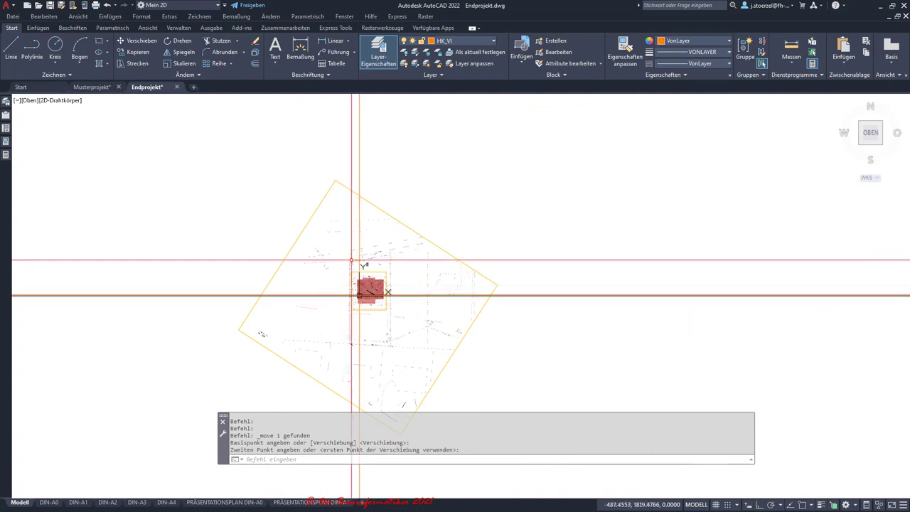
scroll(376, 283, "up", 1)
scroll(371, 286, "up", 2)
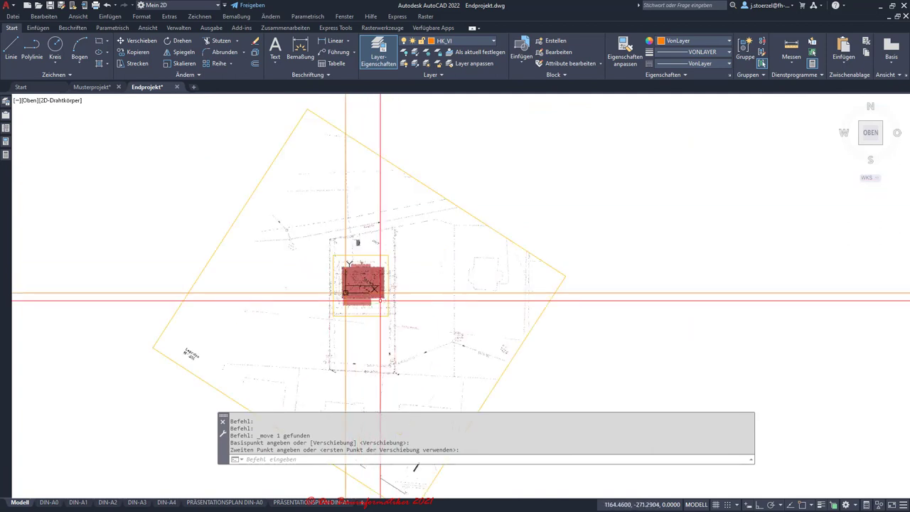
scroll(377, 299, "up", 2)
scroll(379, 299, "up", 2)
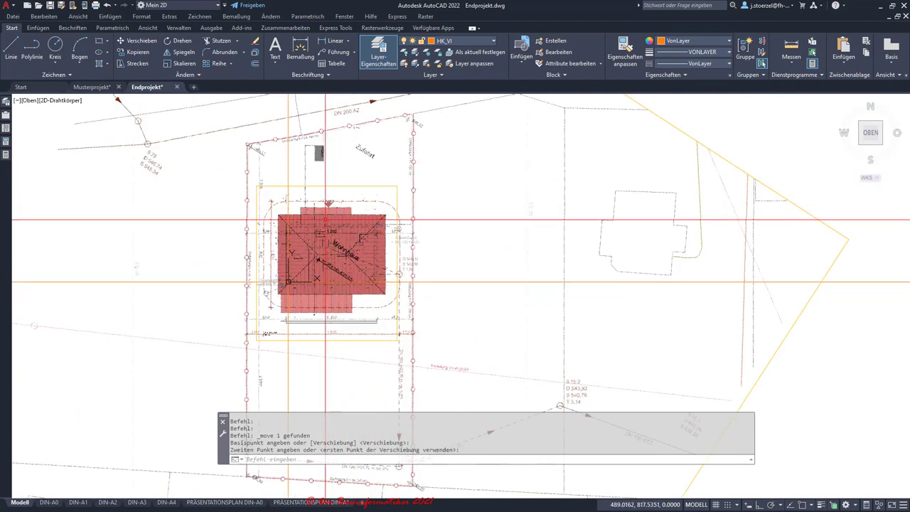
scroll(372, 185, "down", 2)
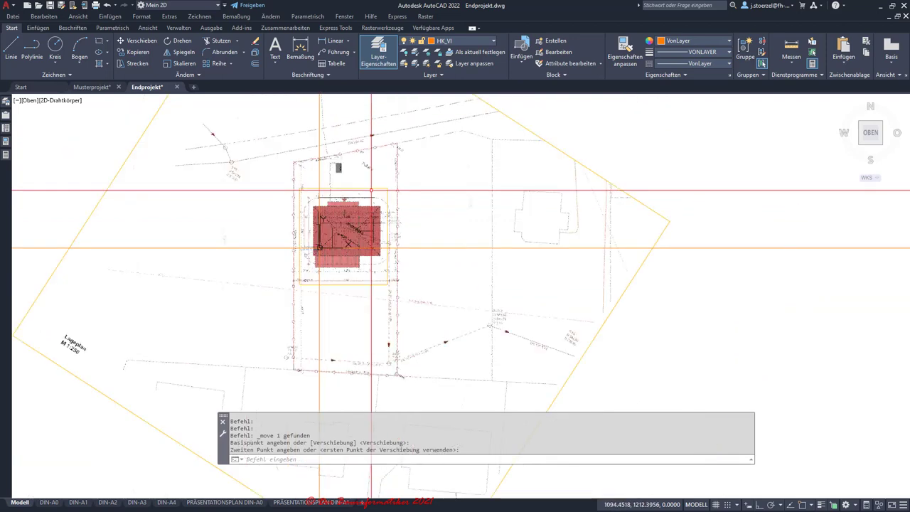
scroll(372, 177, "down", 1)
key("Escape")
key("Escape")
key("Escape")
scroll(558, 246, "down", 1)
scroll(553, 243, "down", 1)
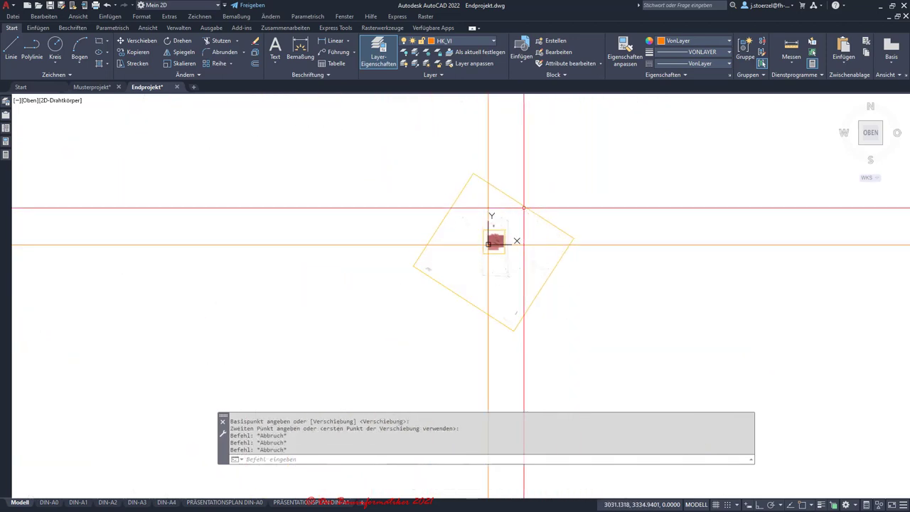
scroll(533, 228, "up", 2)
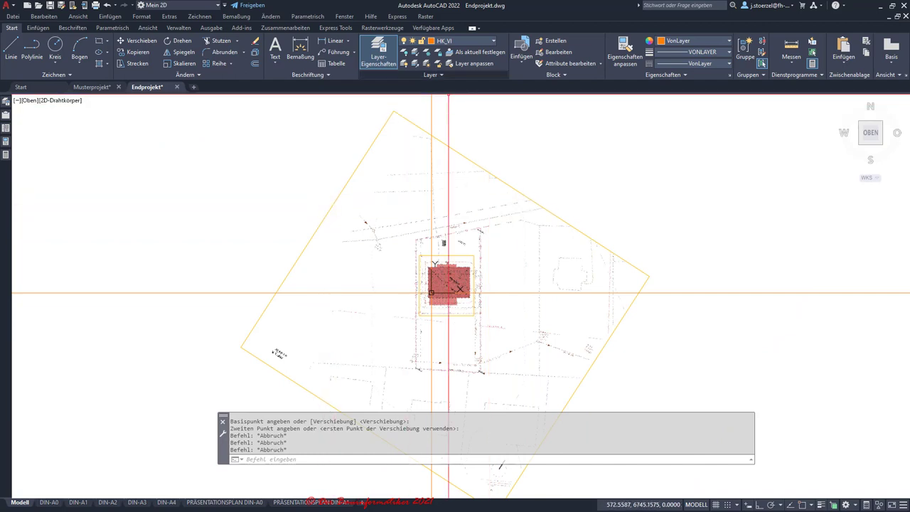
Step: Thaw layer EG_VI and freeze layer LP_VI so the Grundriss EG plan and Schnitt B-B appear
left_click(434, 74)
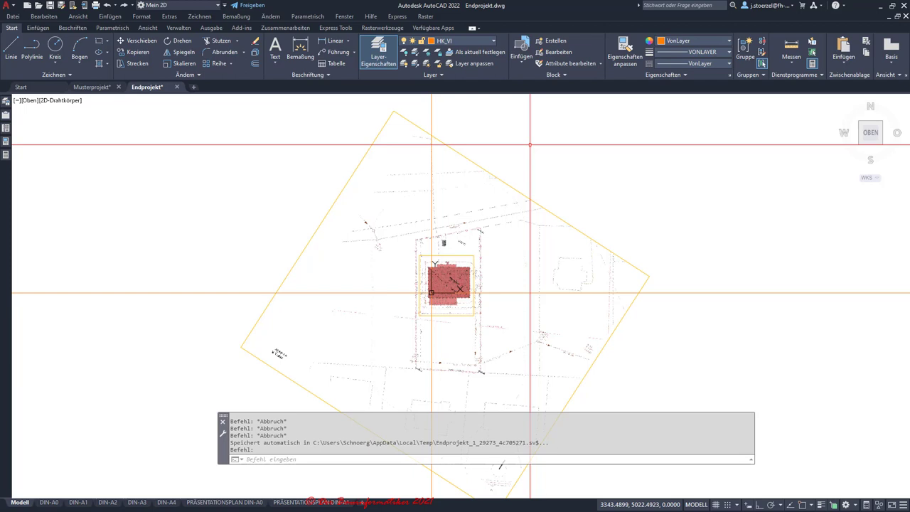
left_click(494, 40)
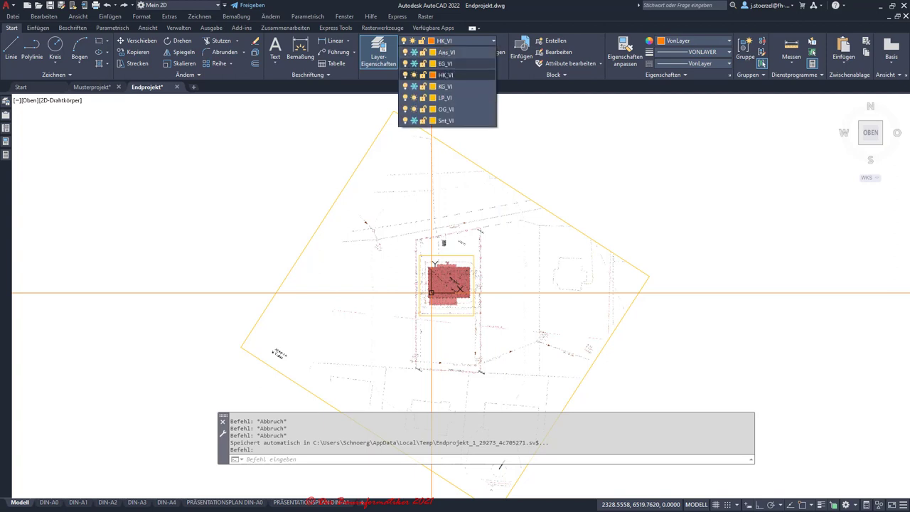
left_click(413, 63)
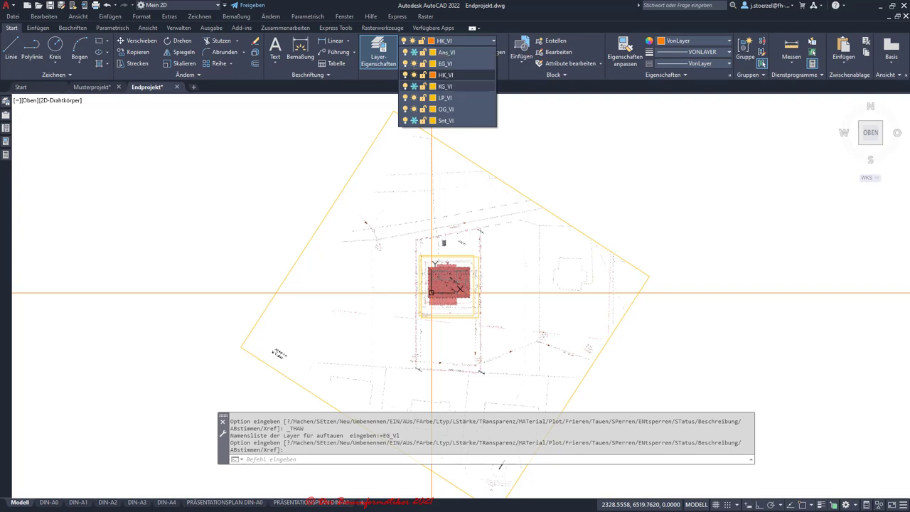
left_click(414, 97)
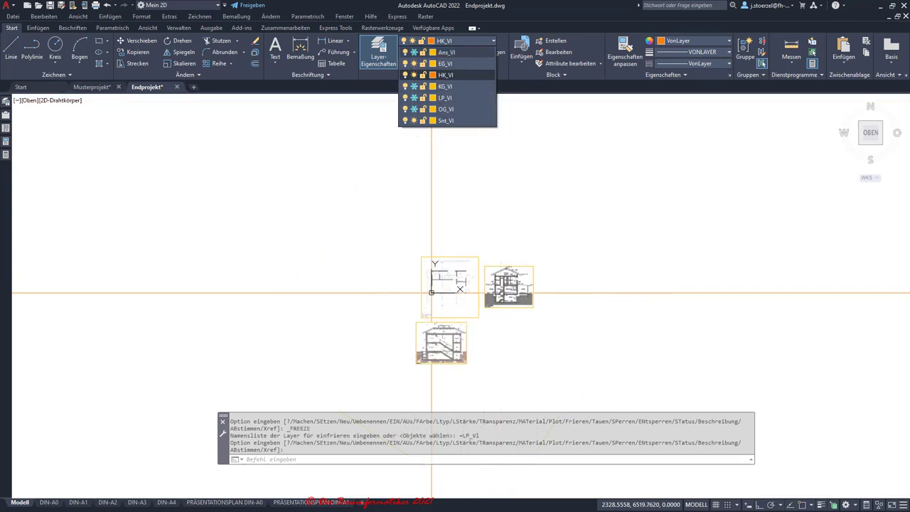
scroll(497, 285, "up", 4)
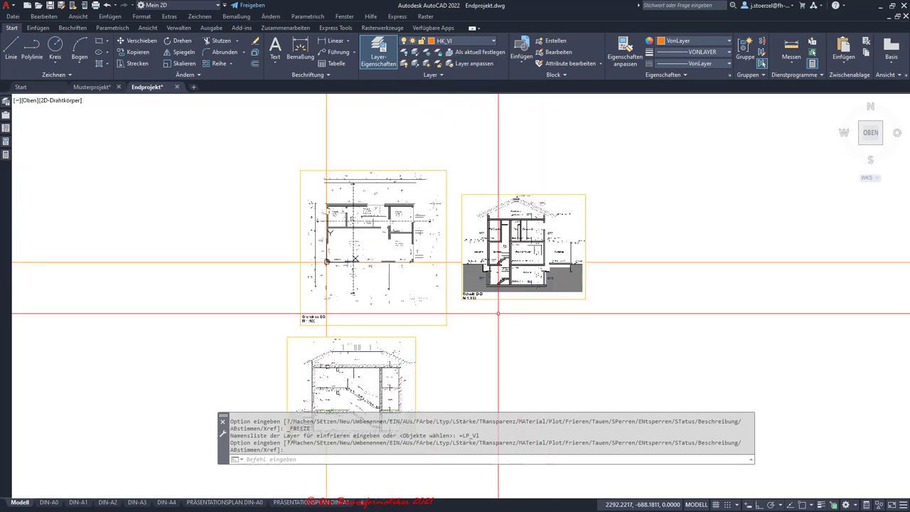
scroll(400, 255, "up", 2)
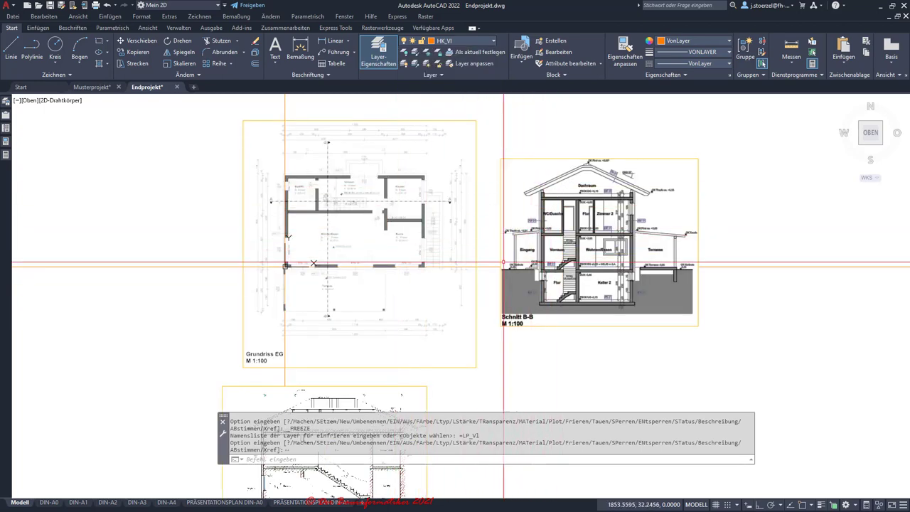
scroll(483, 263, "down", 2)
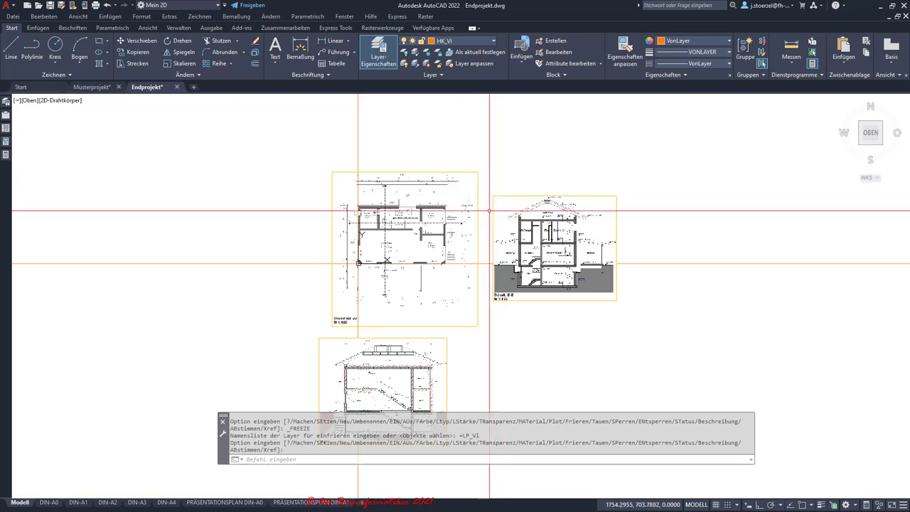
scroll(511, 251, "up", 5)
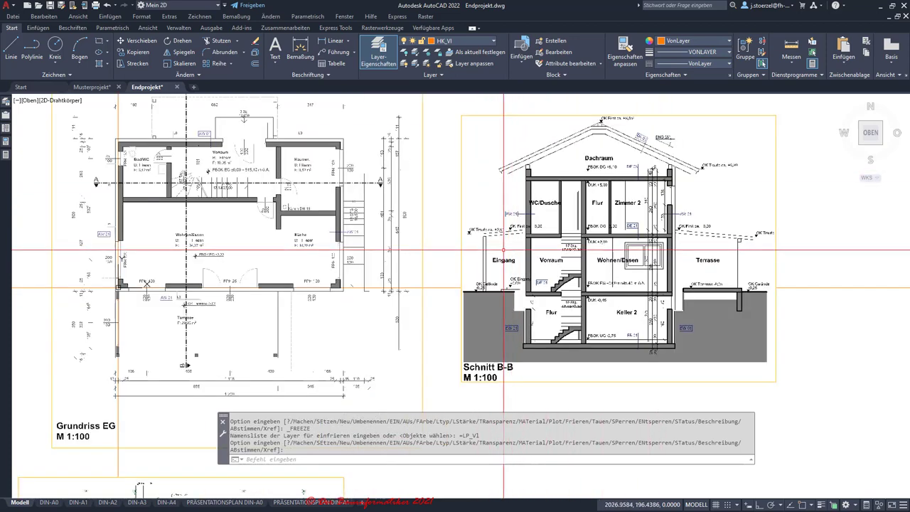
scroll(427, 274, "down", 4)
scroll(259, 273, "up", 2)
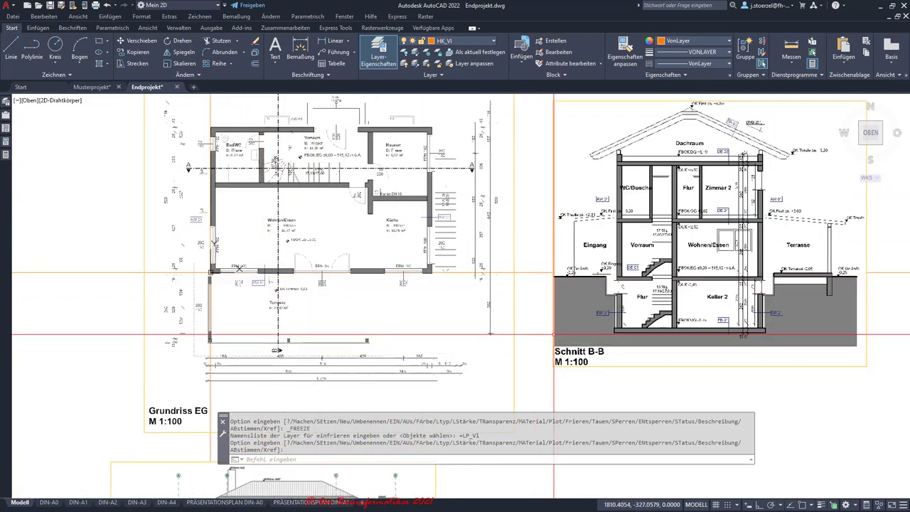
scroll(553, 334, "down", 2)
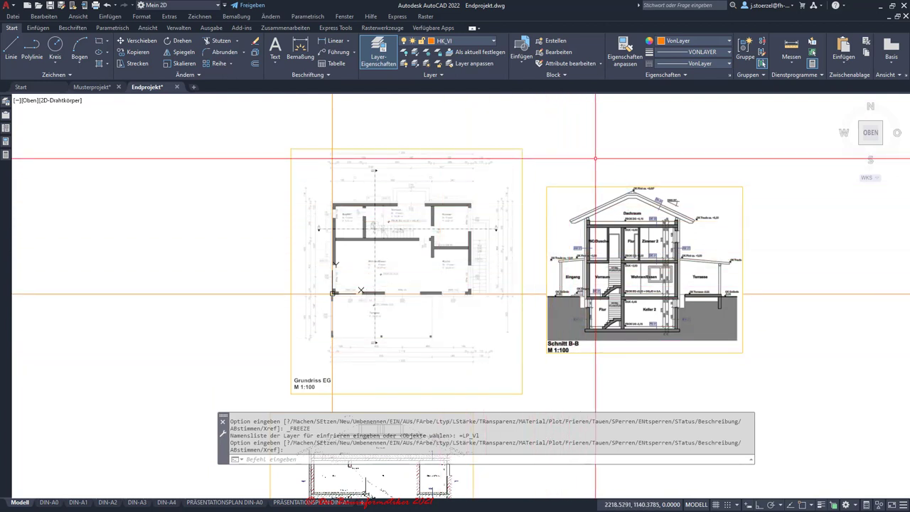
Step: Rotate the Schnitt B-B section image 90° about its centre with Ortho on
left_click(546, 250)
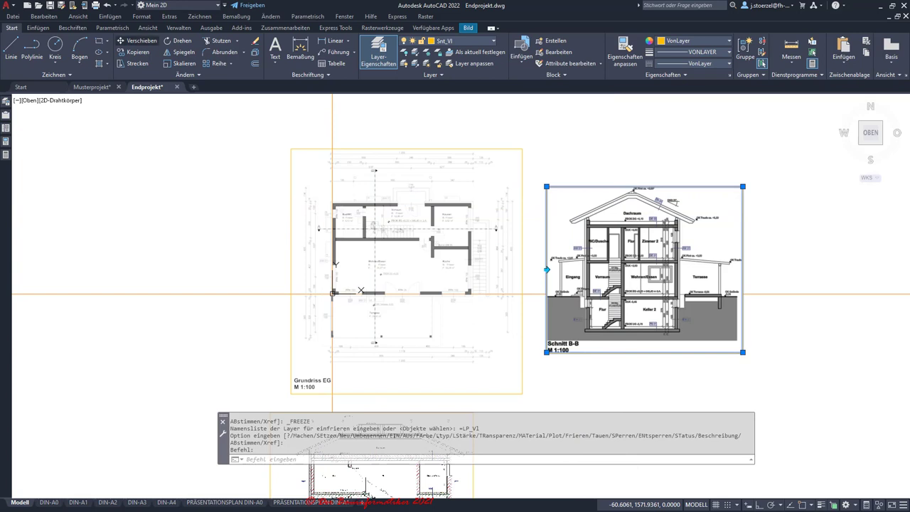
left_click(178, 41)
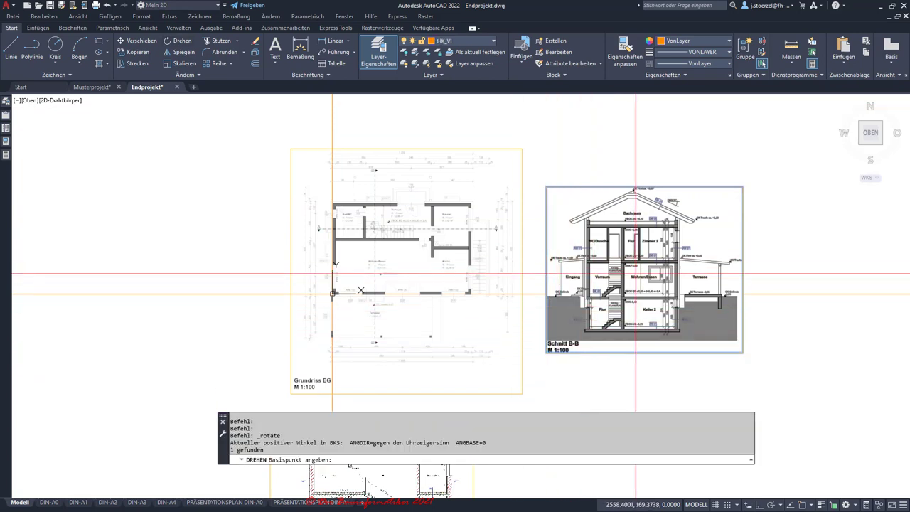
left_click(644, 279)
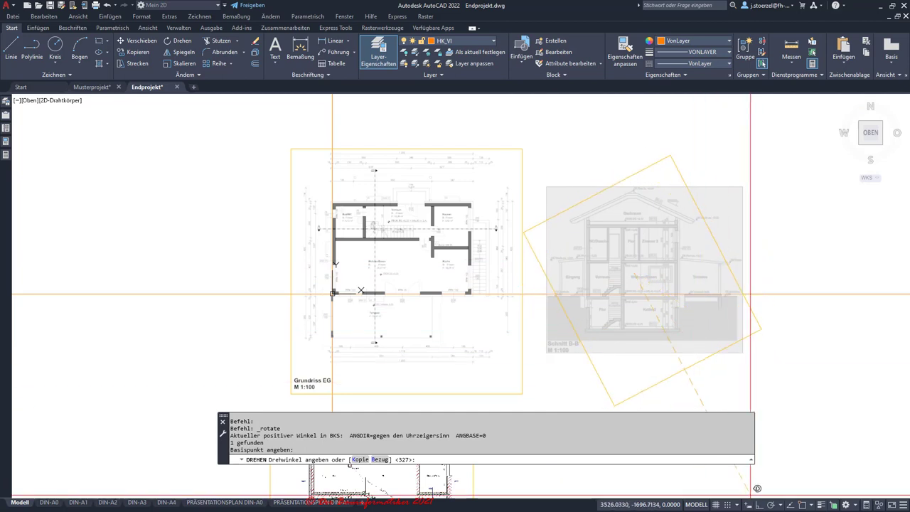
key("F8")
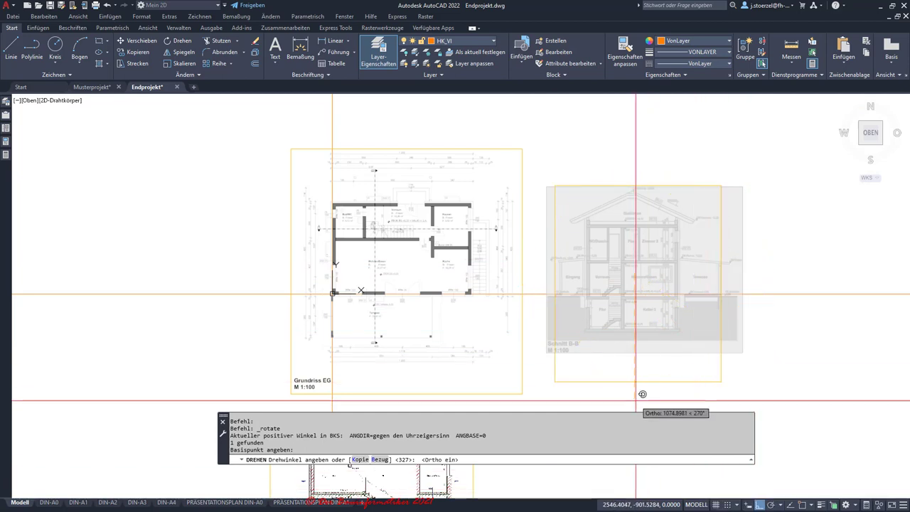
left_click(634, 401)
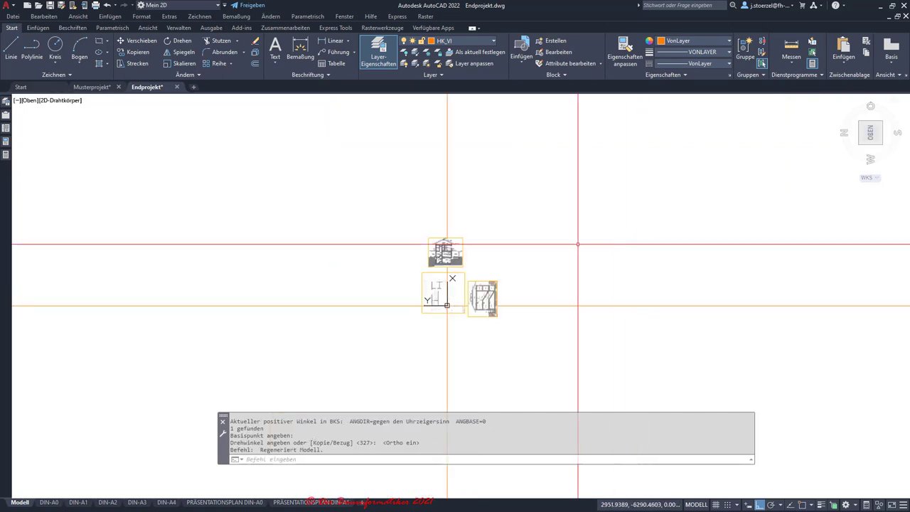
scroll(451, 295, "up", 4)
scroll(451, 295, "up", 4)
scroll(451, 295, "down", 5)
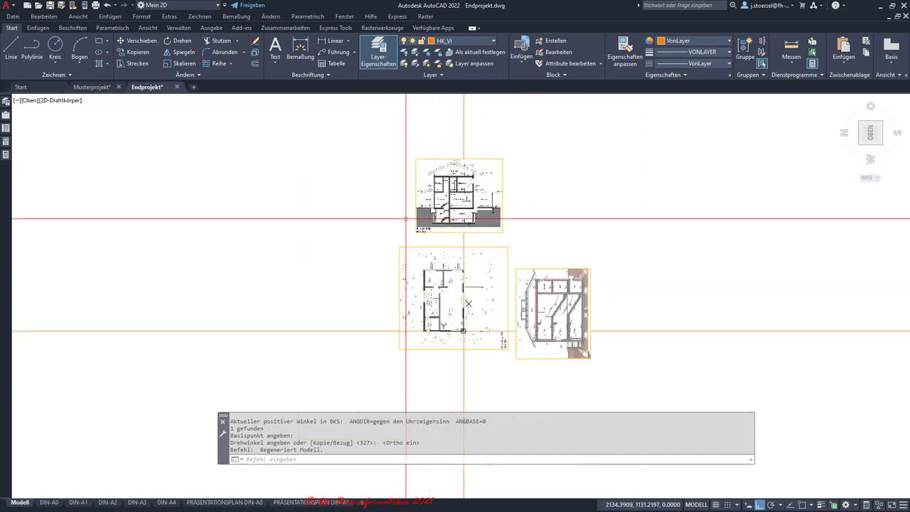
scroll(413, 231, "up", 5)
scroll(589, 259, "down", 2)
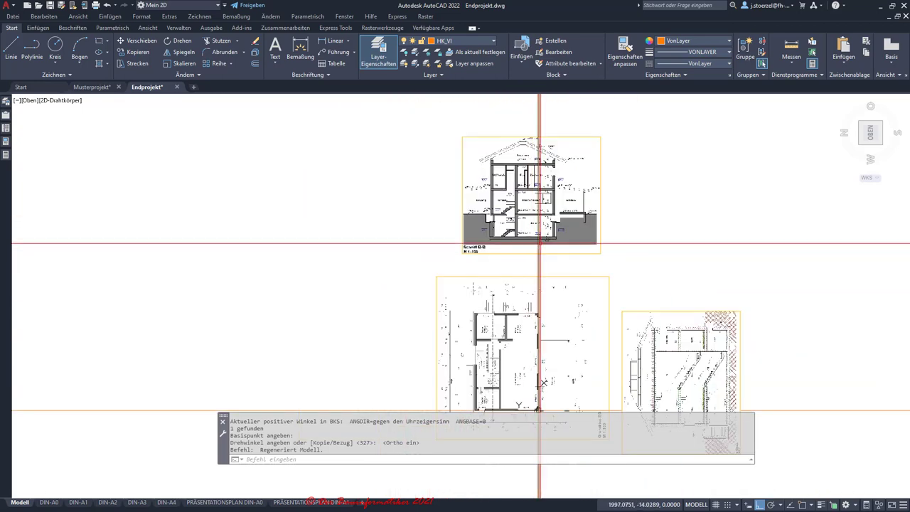
scroll(548, 260, "up", 4)
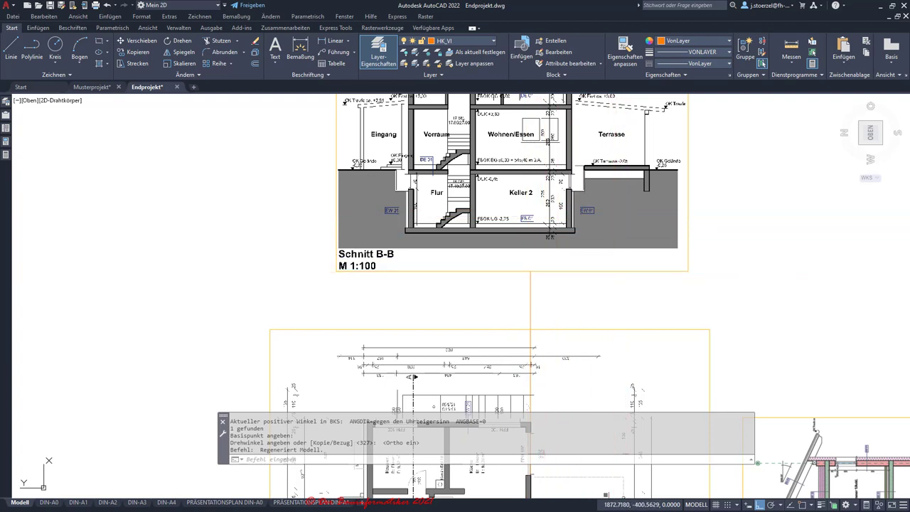
Step: Make the section image background transparent and set grid and snap spacing to 10
left_click(616, 270)
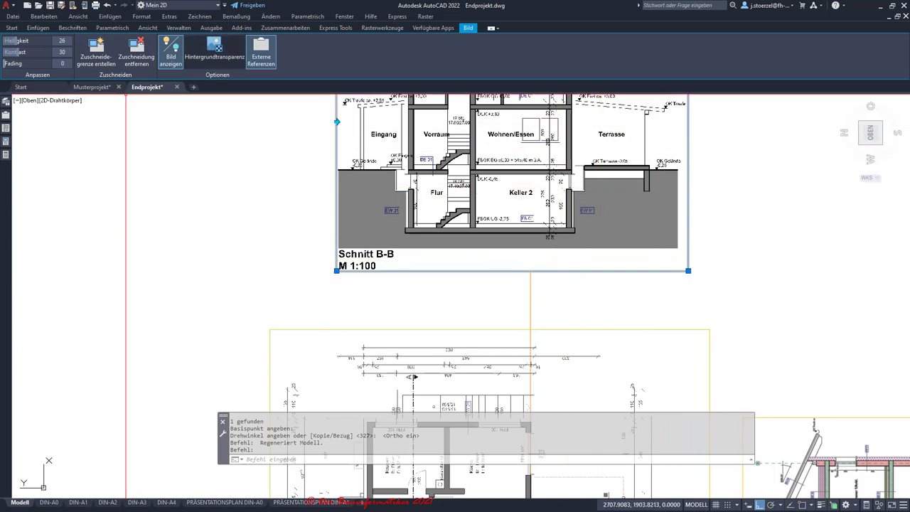
left_click(214, 48)
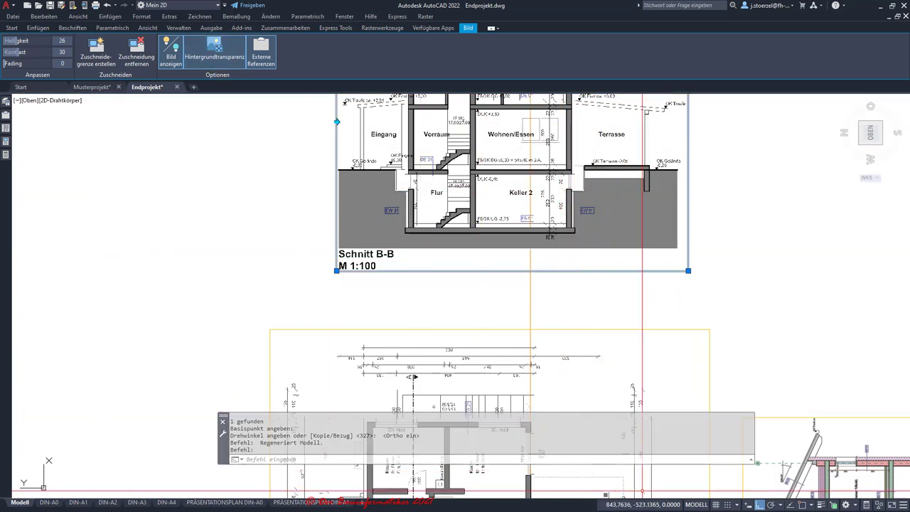
key("F7")
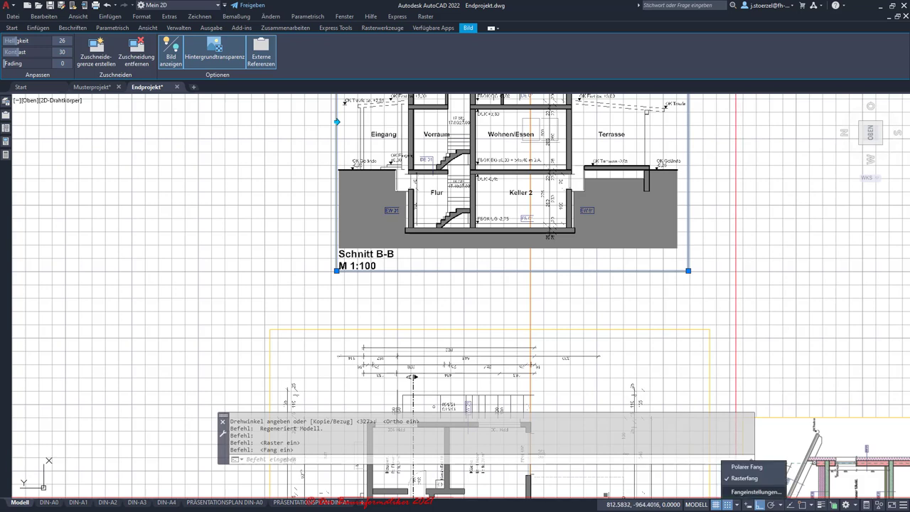
key("Escape")
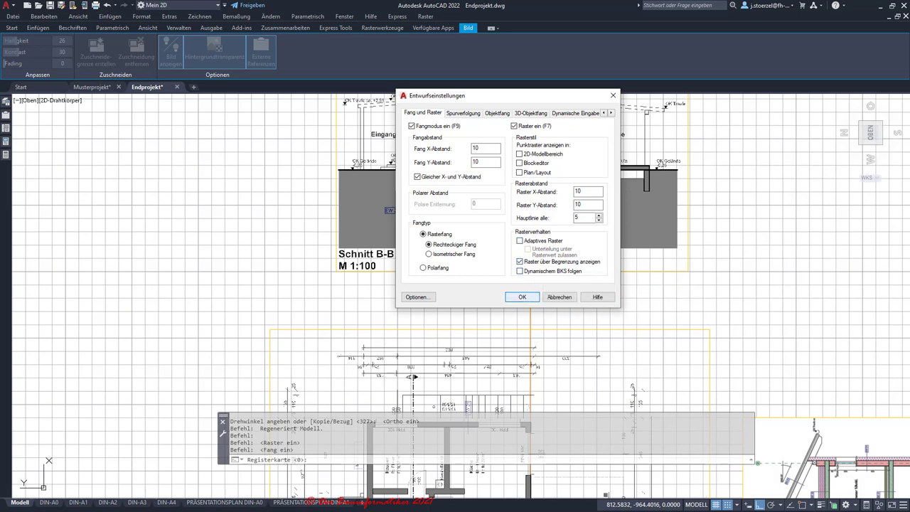
left_click(522, 296)
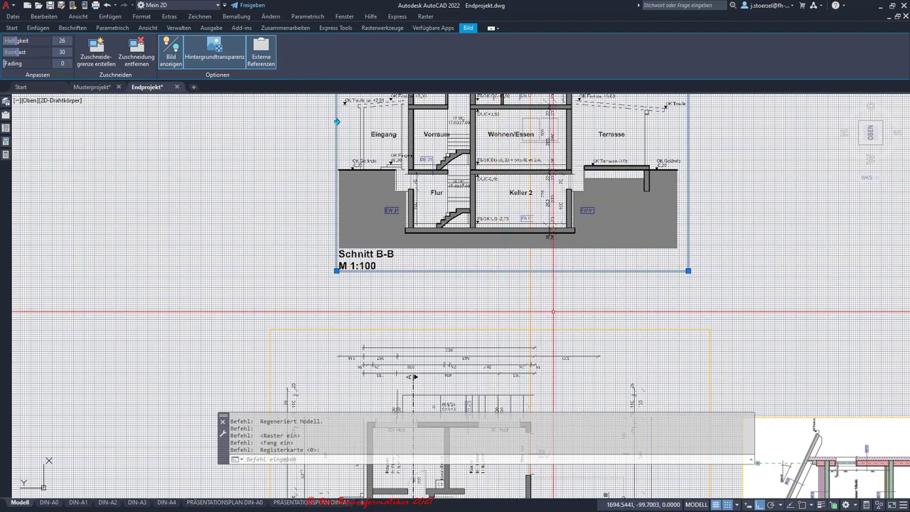
Step: Start moving the selected Schnitt B-B section image with Move (Schieben)
scroll(537, 308, "up", 5)
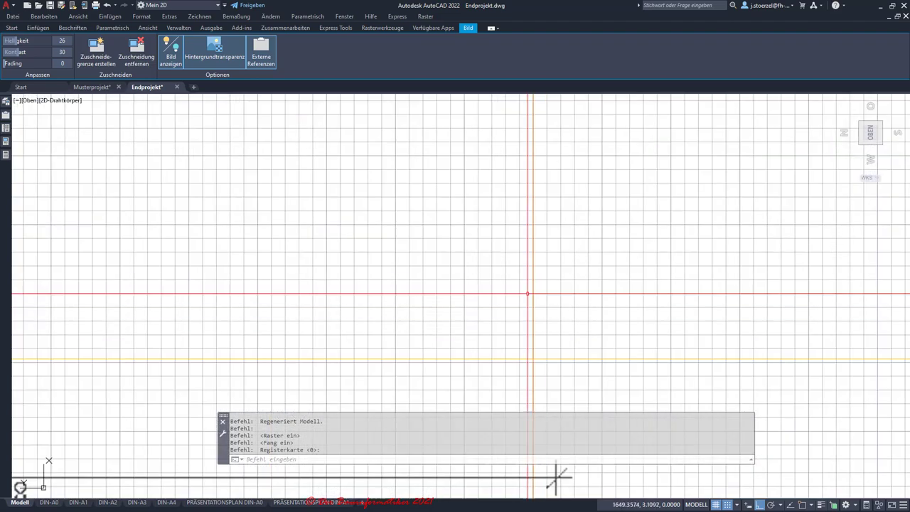
scroll(531, 291, "up", 2)
scroll(529, 280, "down", 5)
scroll(387, 293, "up", 2)
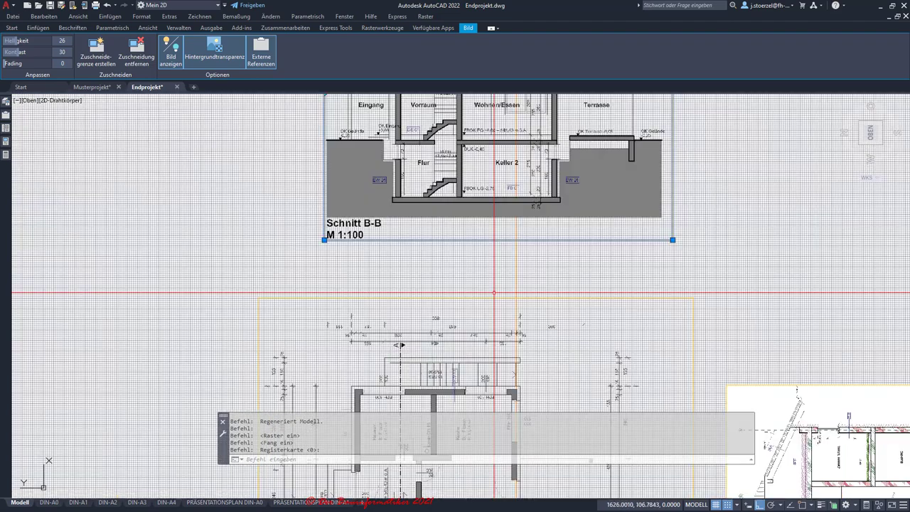
scroll(494, 292, "up", 2)
scroll(494, 292, "down", 4)
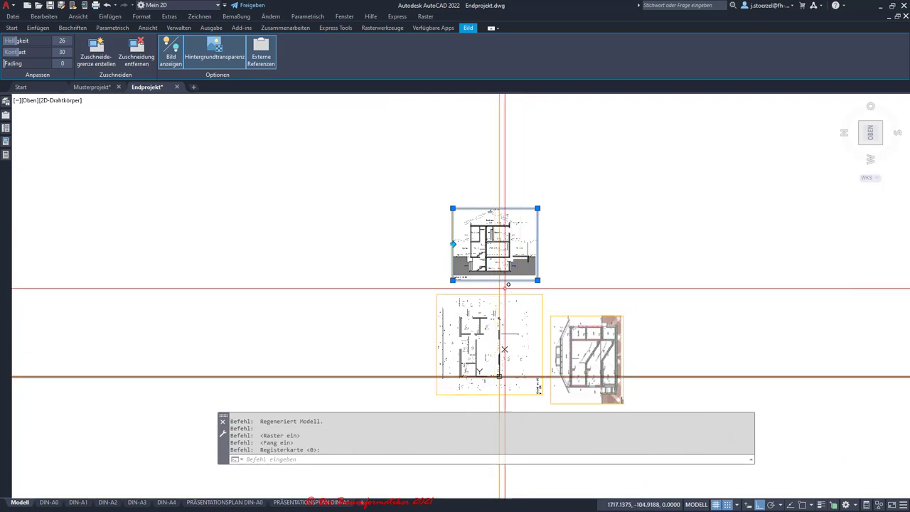
scroll(506, 279, "up", 6)
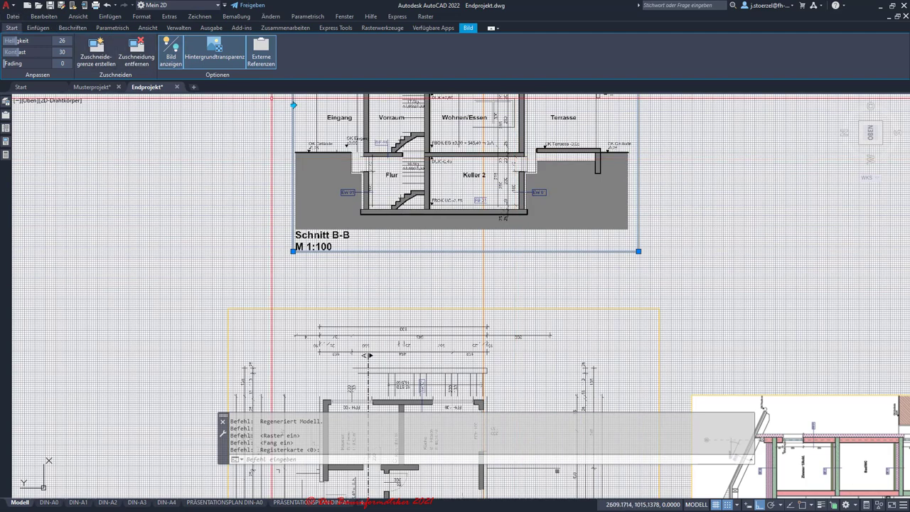
left_click(12, 27)
left_click(136, 41)
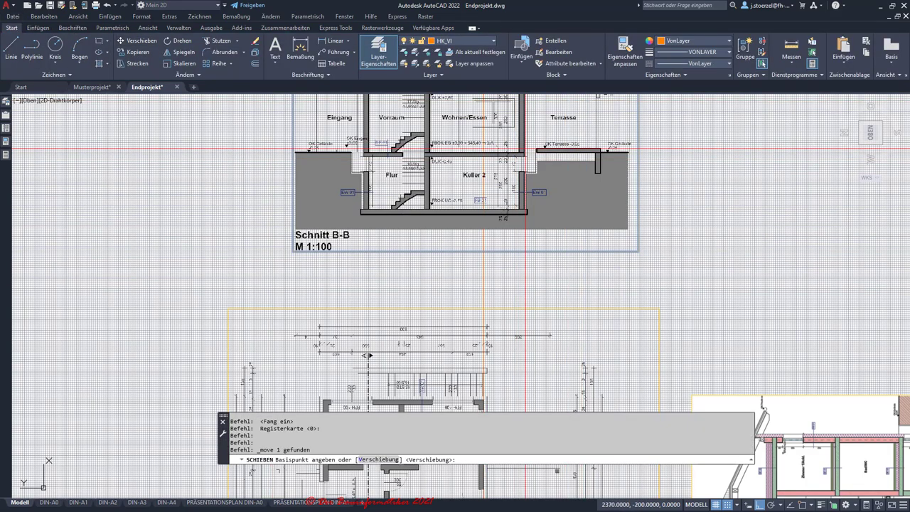
scroll(530, 146, "up", 4)
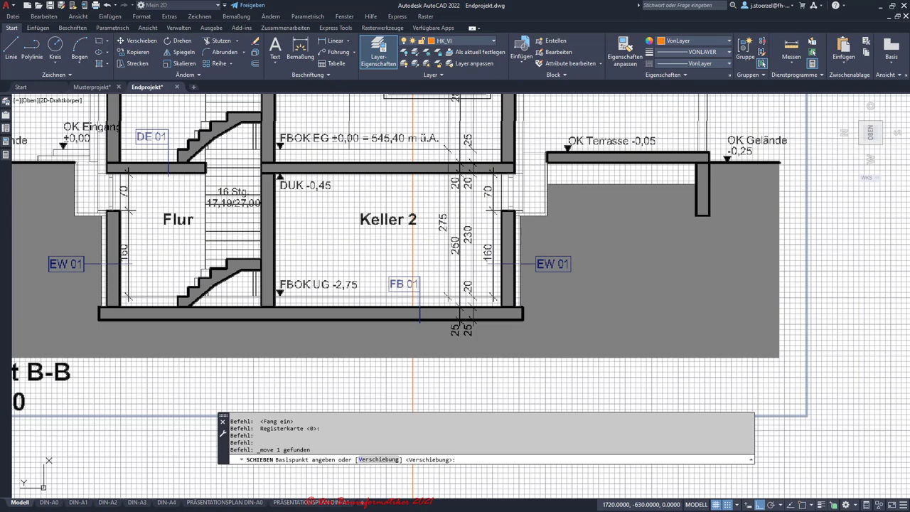
Step: With Ortho off, pick the Keller 2 slab's lower-right corner as the move base point
left_click(759, 504)
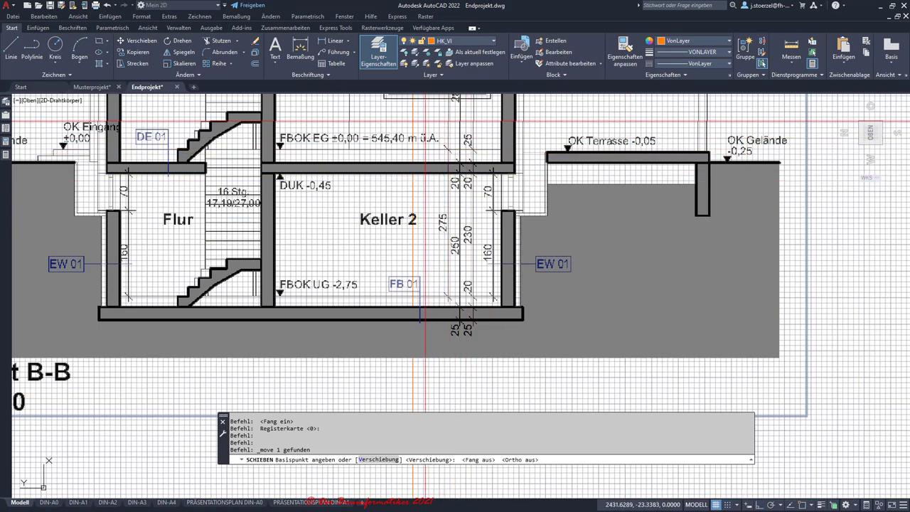
scroll(395, 232, "down", 2)
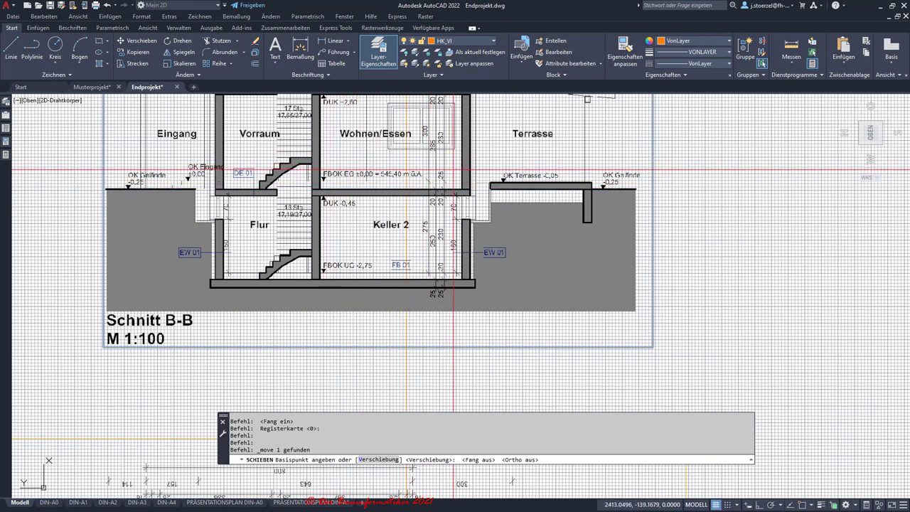
scroll(459, 279, "up", 3)
scroll(450, 283, "up", 3)
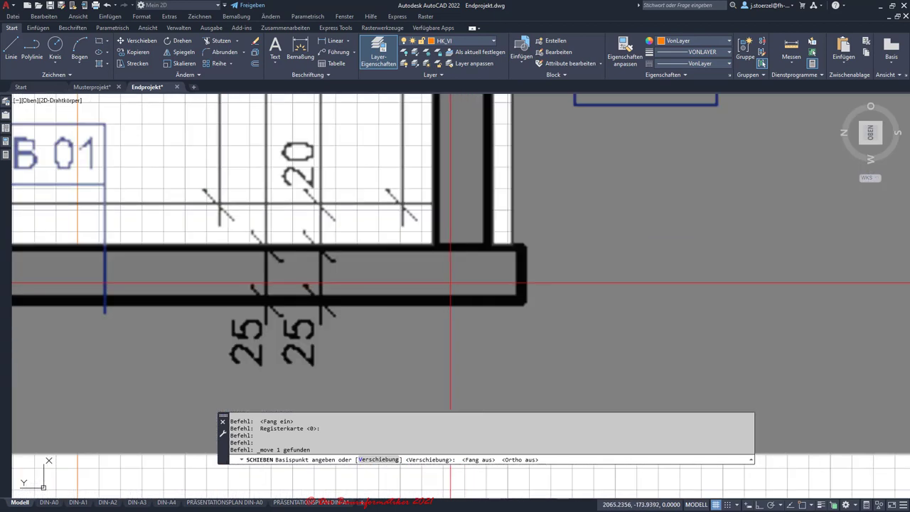
scroll(450, 284, "up", 3)
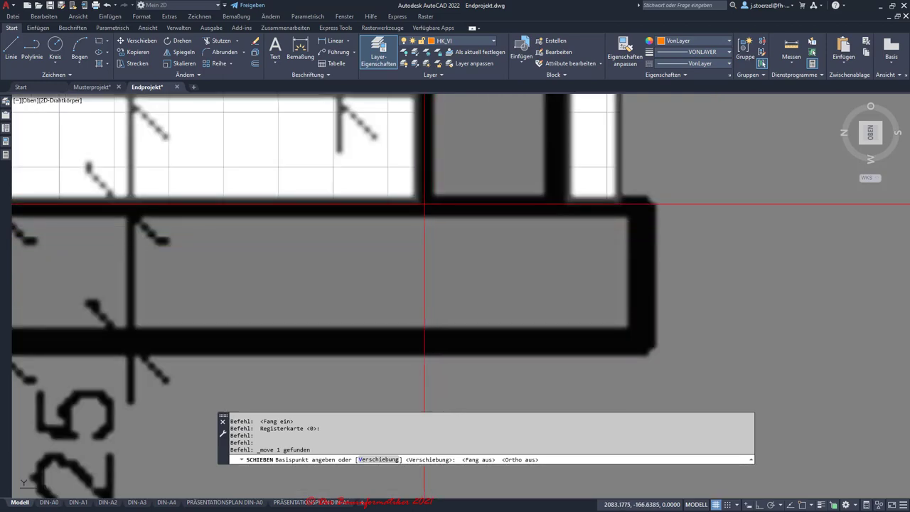
left_click(422, 213)
scroll(422, 225, "down", 3)
scroll(425, 224, "down", 3)
scroll(425, 224, "down", 3)
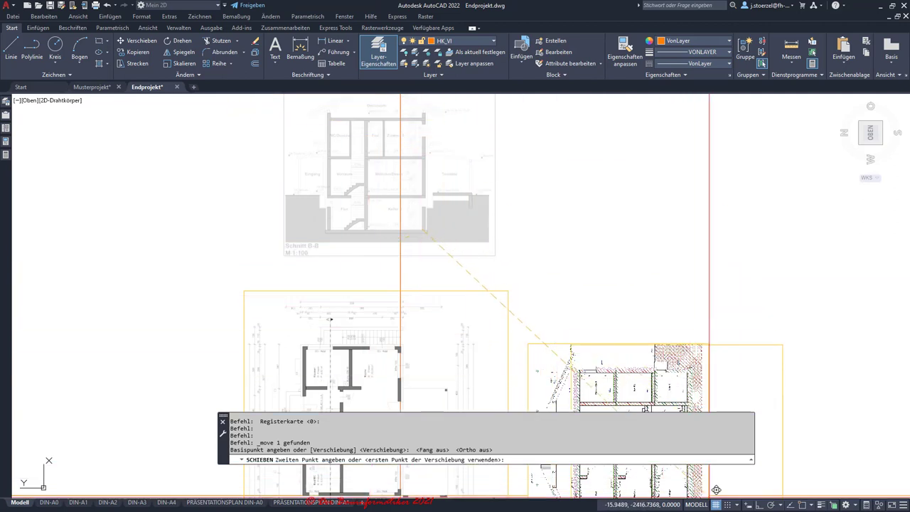
Step: Turn snap on, pick the second point for the section image, then cancel with Esc
key("F9")
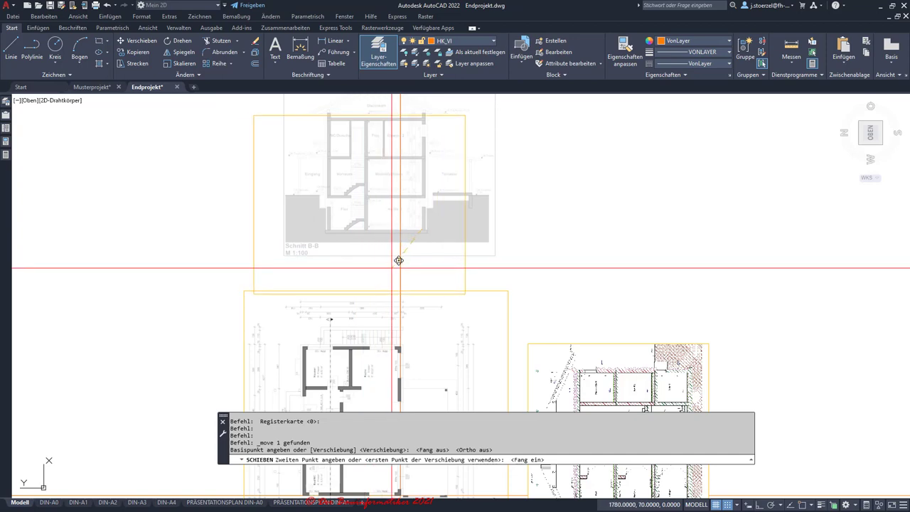
scroll(399, 260, "up", 4)
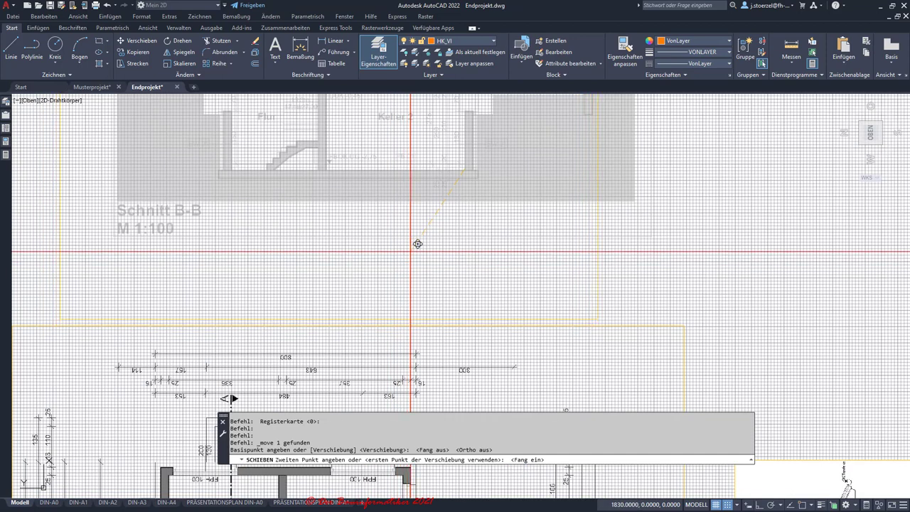
left_click(417, 247)
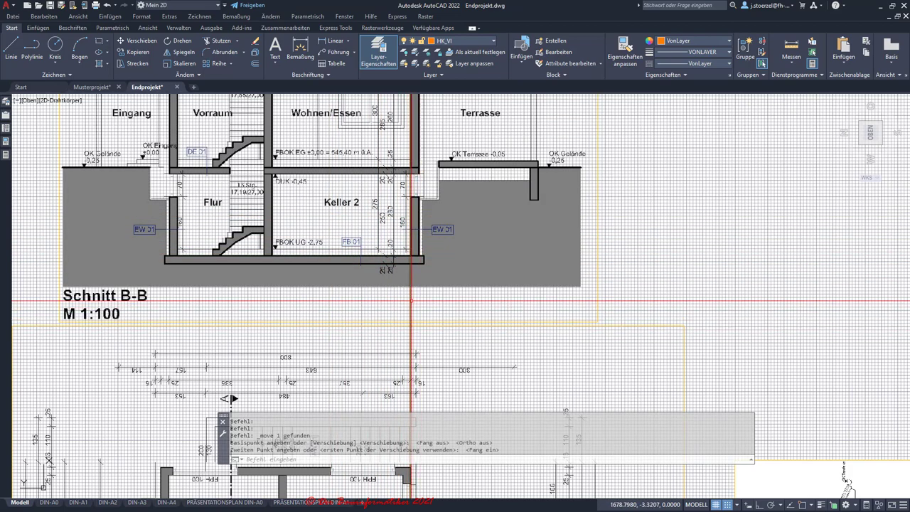
scroll(419, 307, "up", 2)
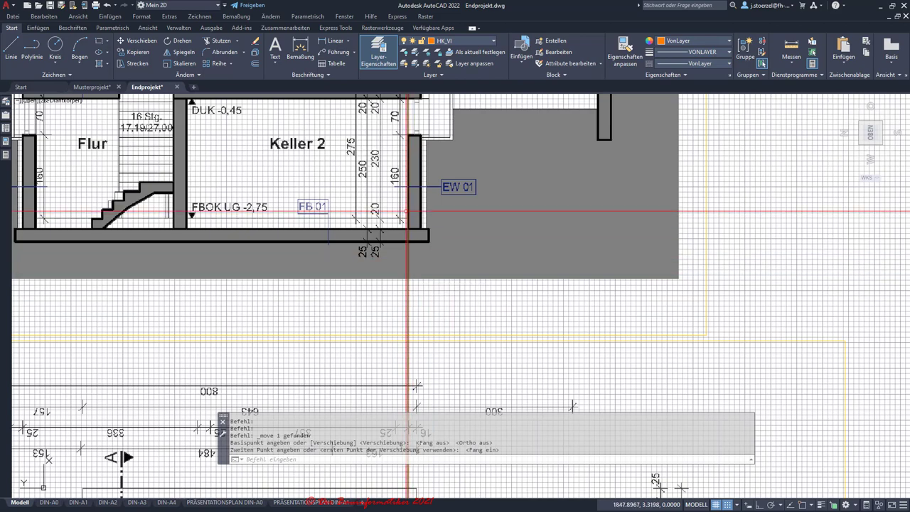
scroll(408, 270, "up", 4)
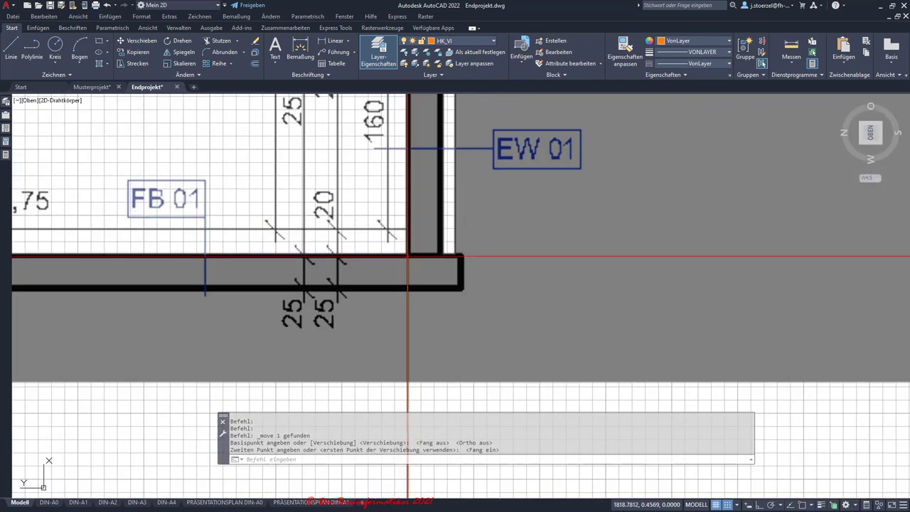
scroll(407, 256, "down", 6)
scroll(417, 201, "up", 2)
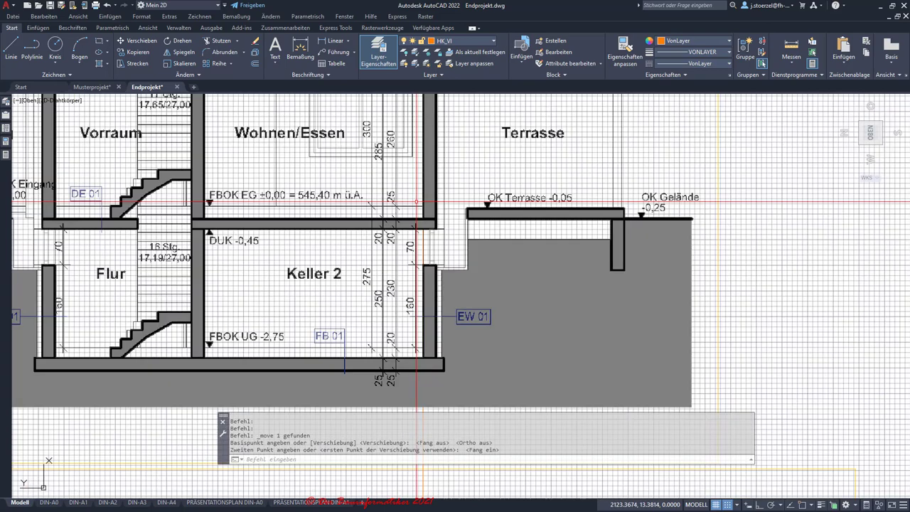
scroll(416, 201, "up", 2)
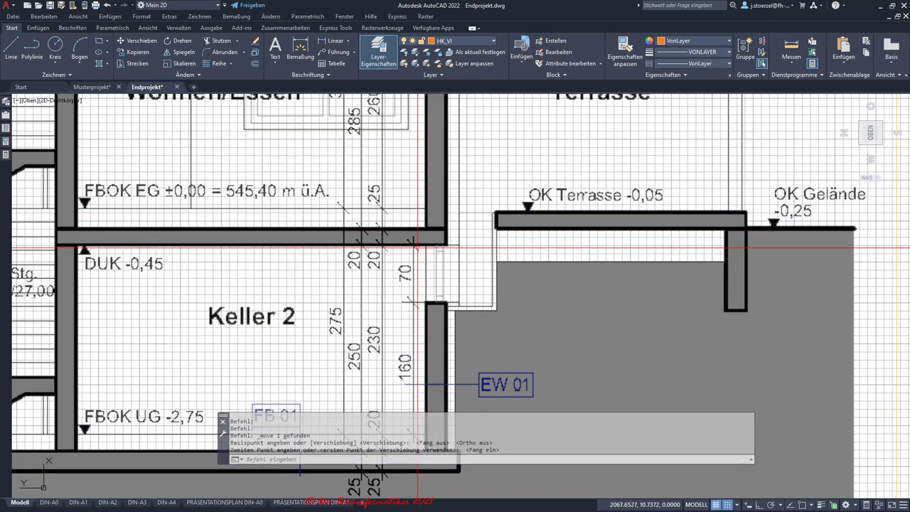
scroll(417, 248, "down", 6)
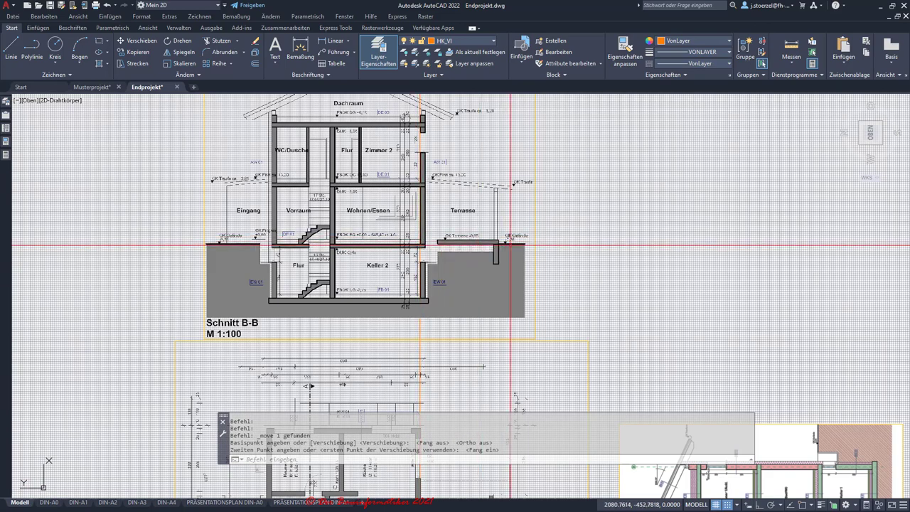
key("Escape")
key("F7")
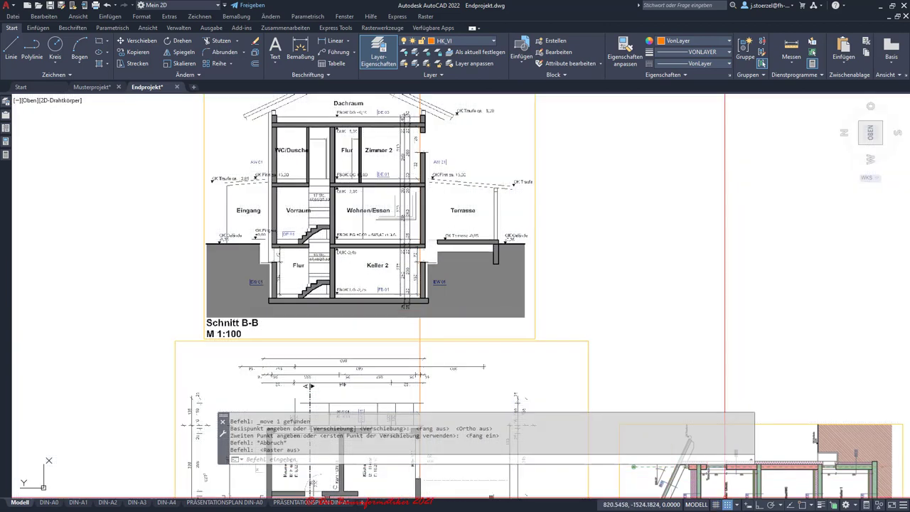
key("F9")
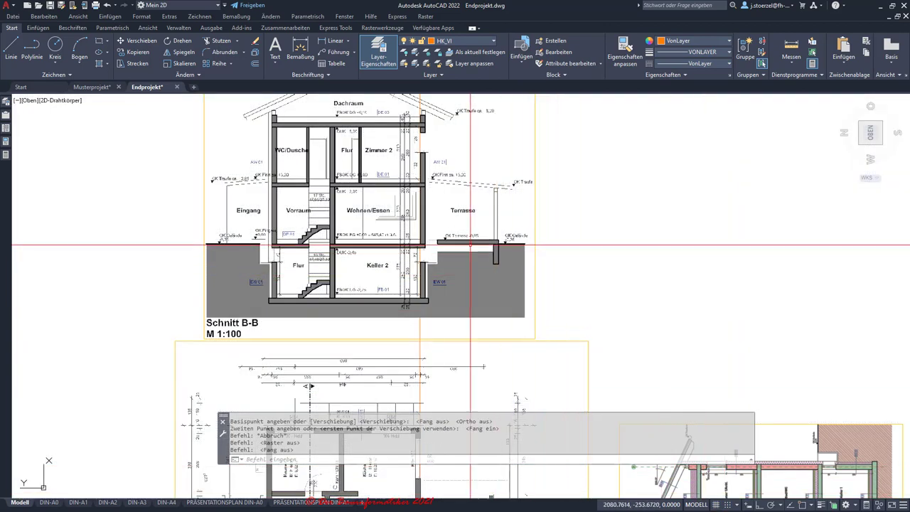
scroll(418, 233, "down", 2)
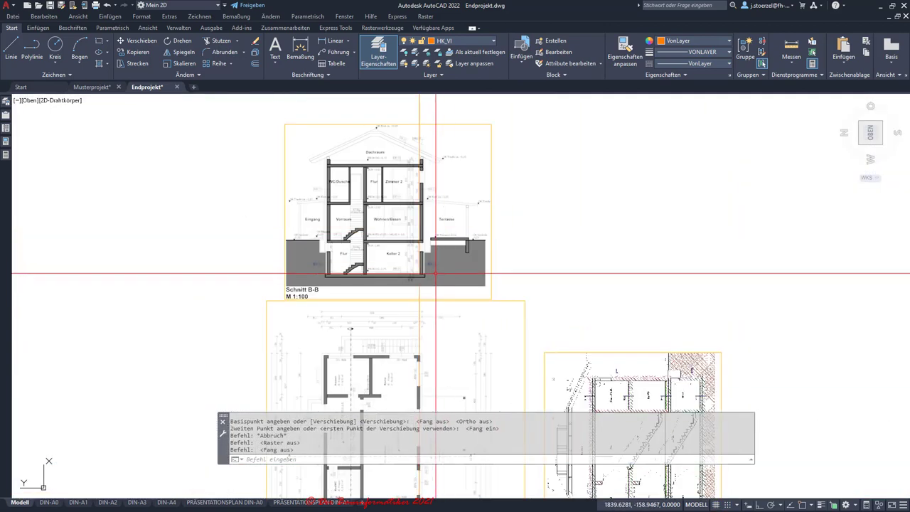
middle_click_drag(464, 282, 459, 226)
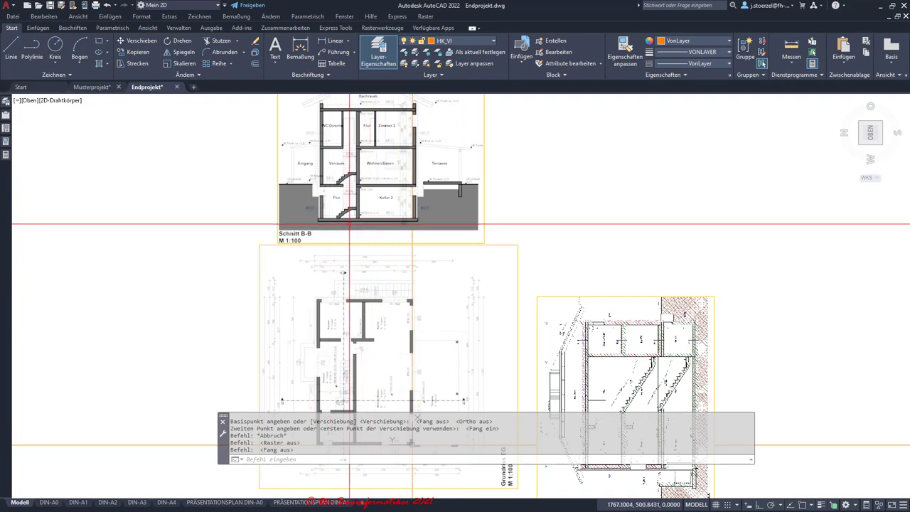
scroll(320, 177, "down", 2)
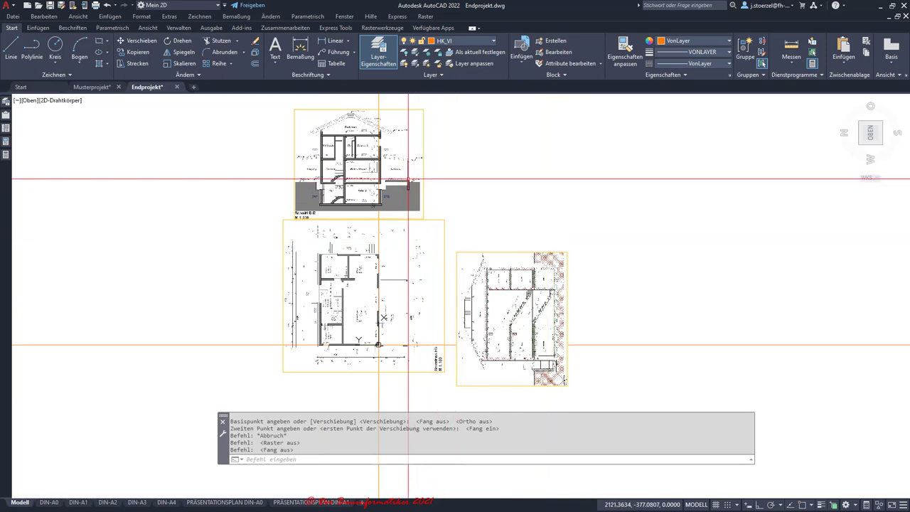
scroll(412, 181, "up", 2)
scroll(398, 213, "up", 2)
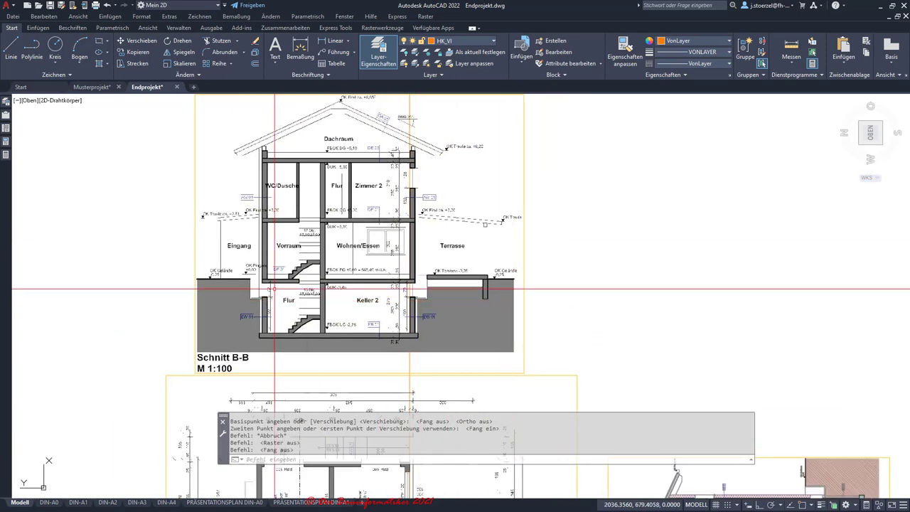
middle_click_drag(259, 286, 323, 319)
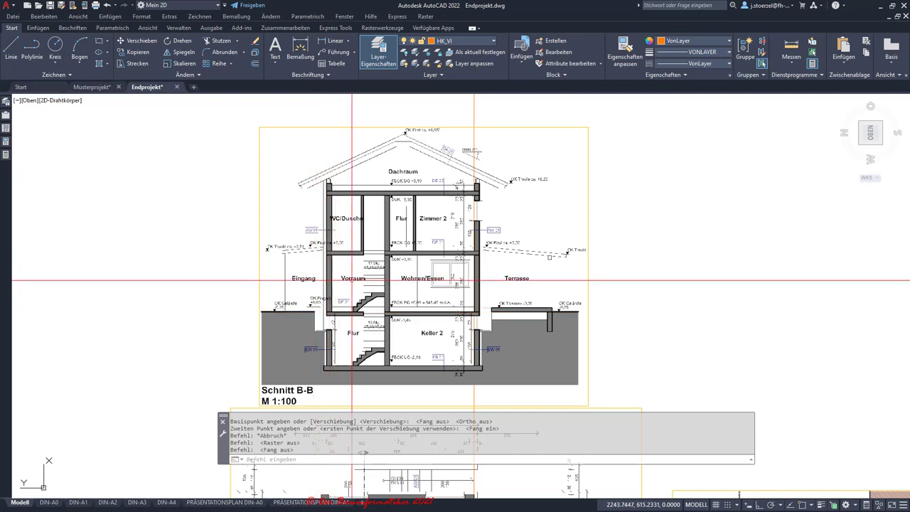
scroll(313, 285, "up", 2)
scroll(306, 284, "down", 2)
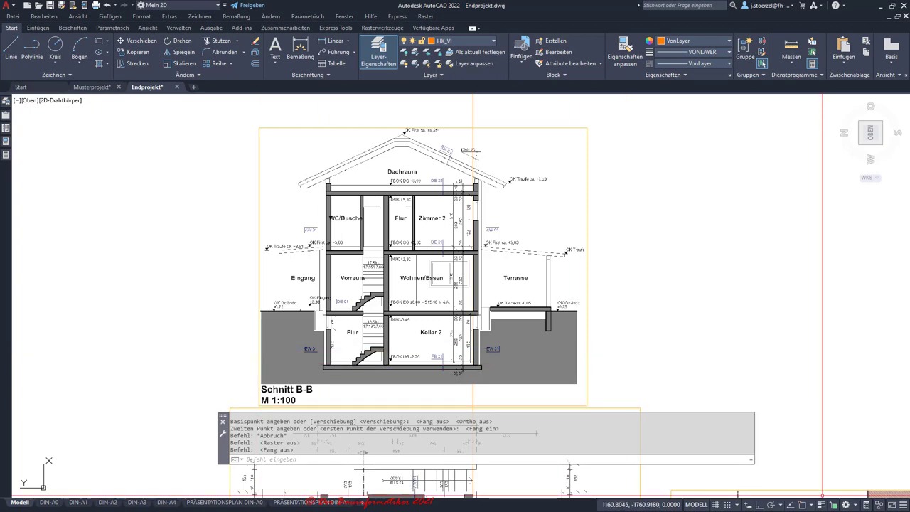
Step: Turn the grid back on and start relocating the UCS origin near the Vorraum wall corner
left_click(727, 504)
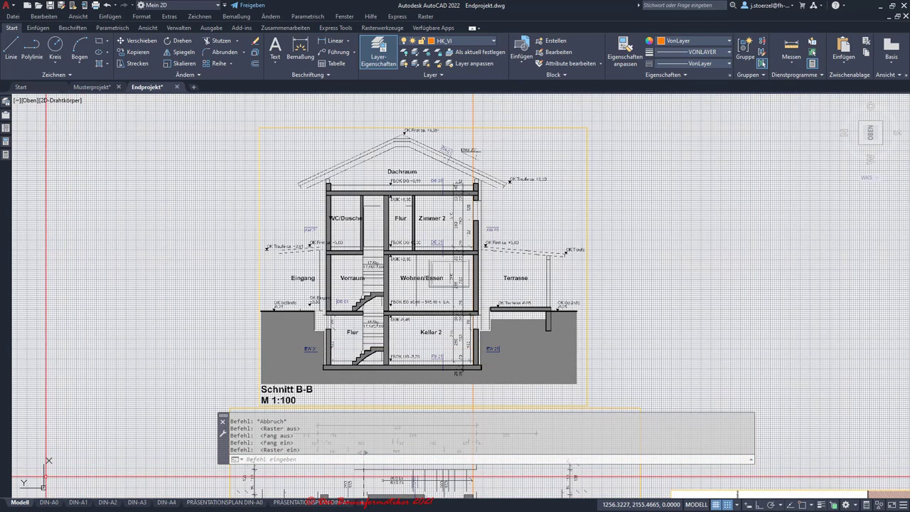
left_click(44, 486)
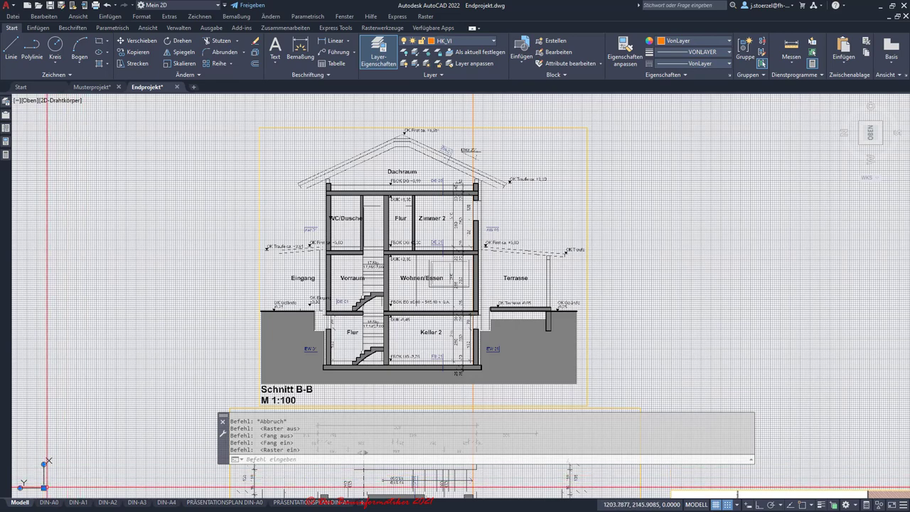
left_click(100, 470)
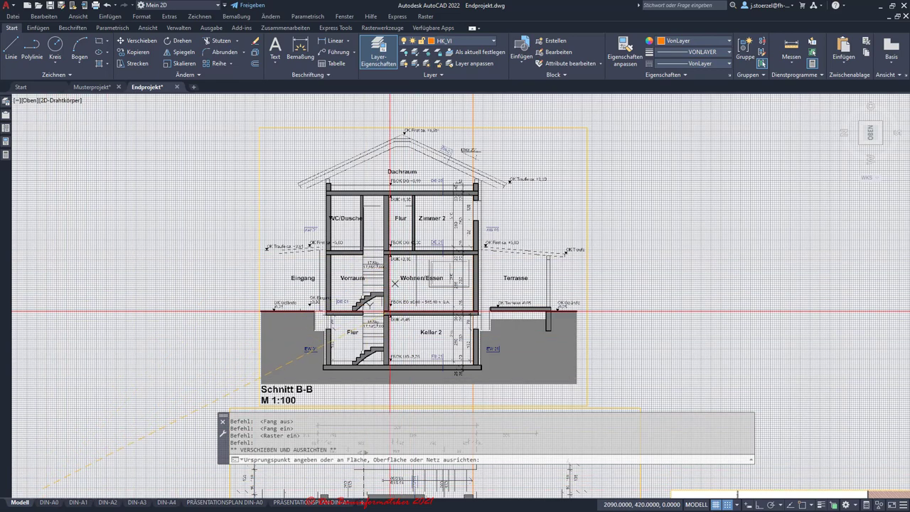
scroll(363, 311, "up", 4)
scroll(359, 311, "up", 2)
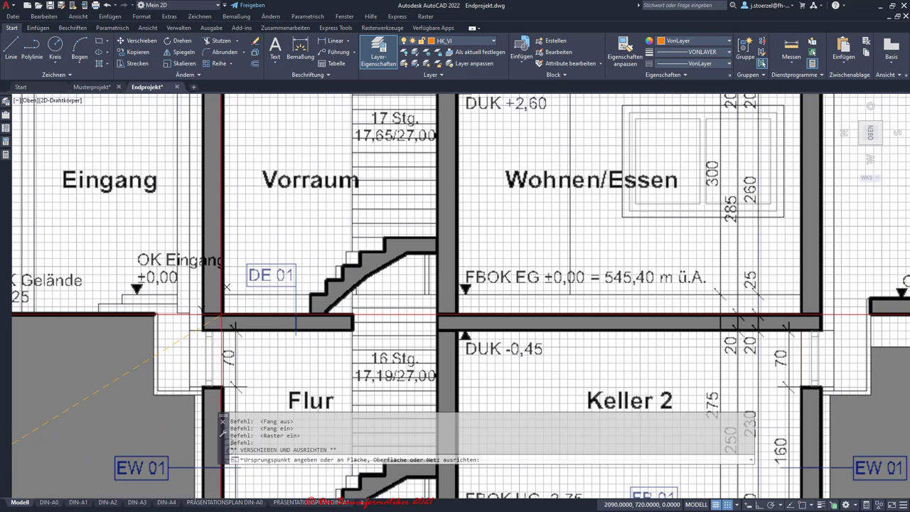
left_click(222, 290)
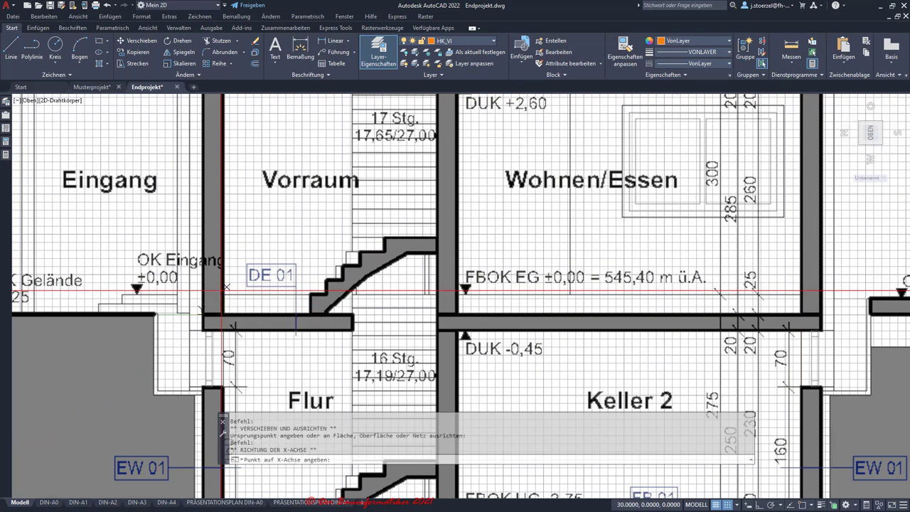
left_click(274, 315)
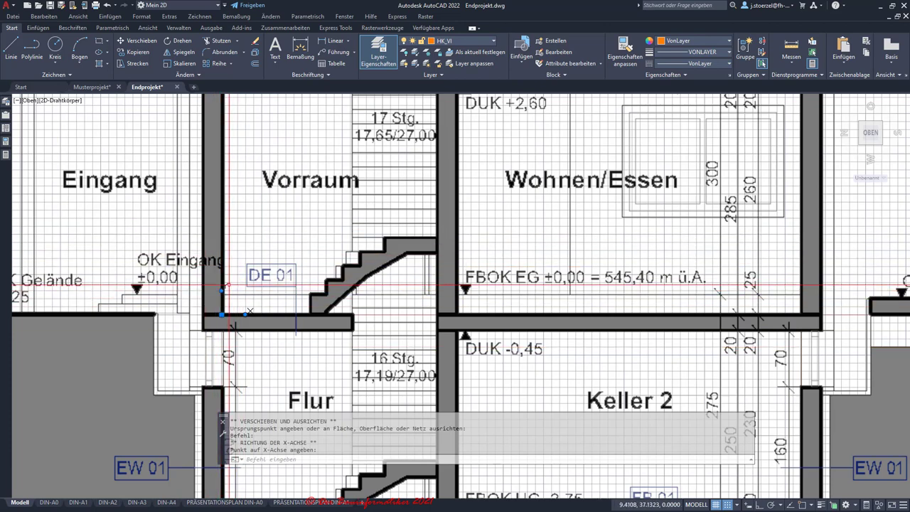
Step: Fix the UCS origin and X-axis on the floor-slab corner by OK Eingang ±0,00
scroll(228, 284, "down", 4)
scroll(241, 285, "up", 2)
scroll(247, 285, "up", 2)
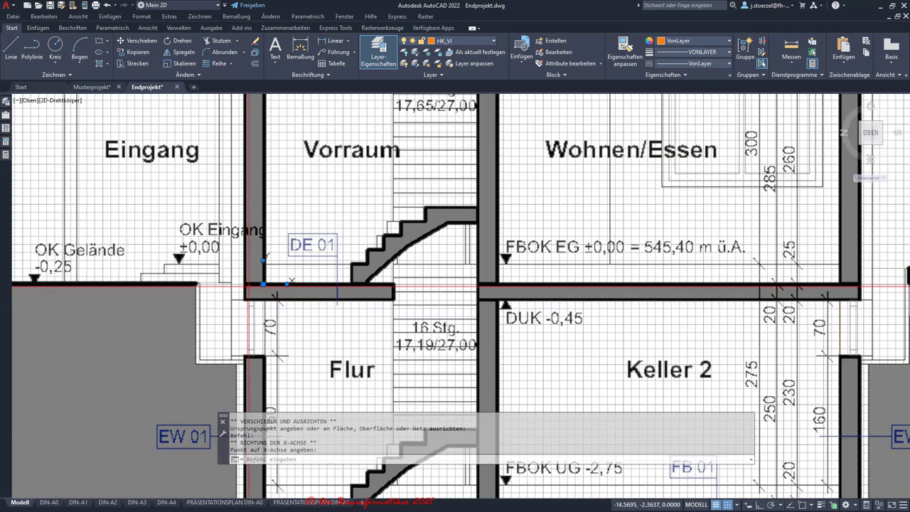
scroll(250, 288, "up", 4)
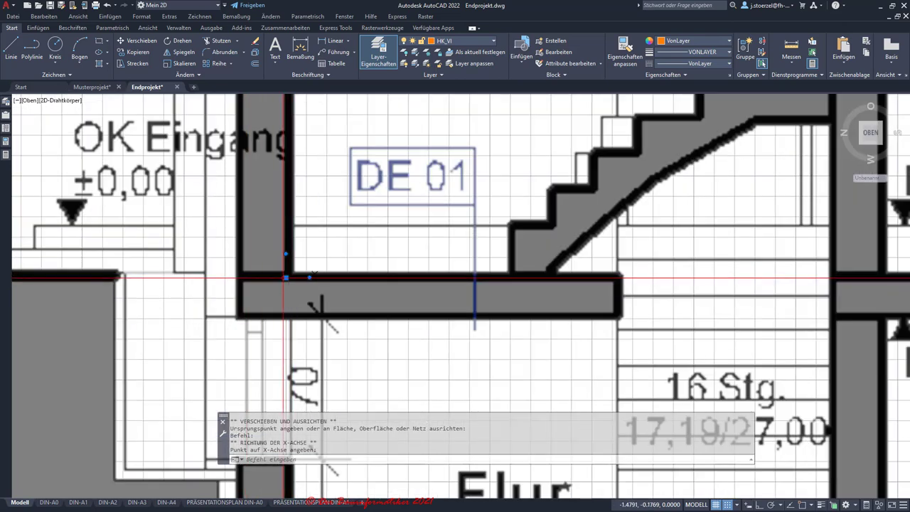
left_click(286, 277)
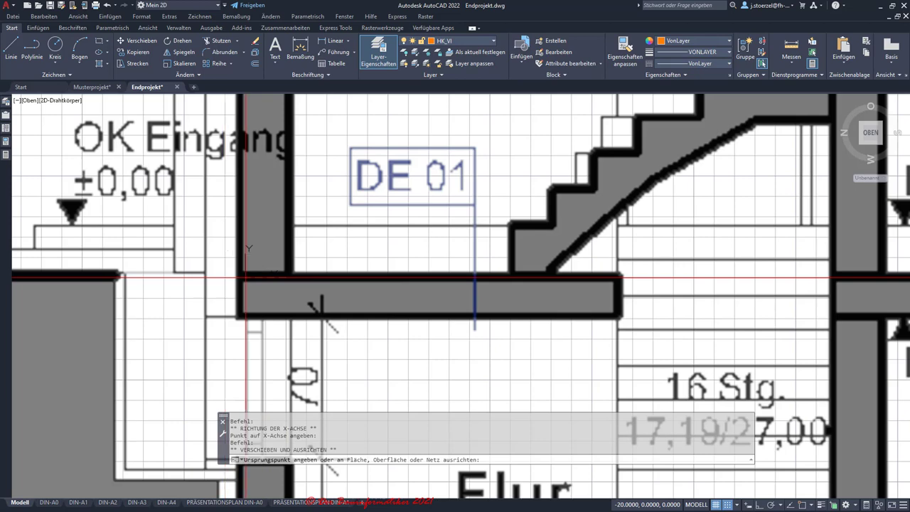
left_click(287, 277)
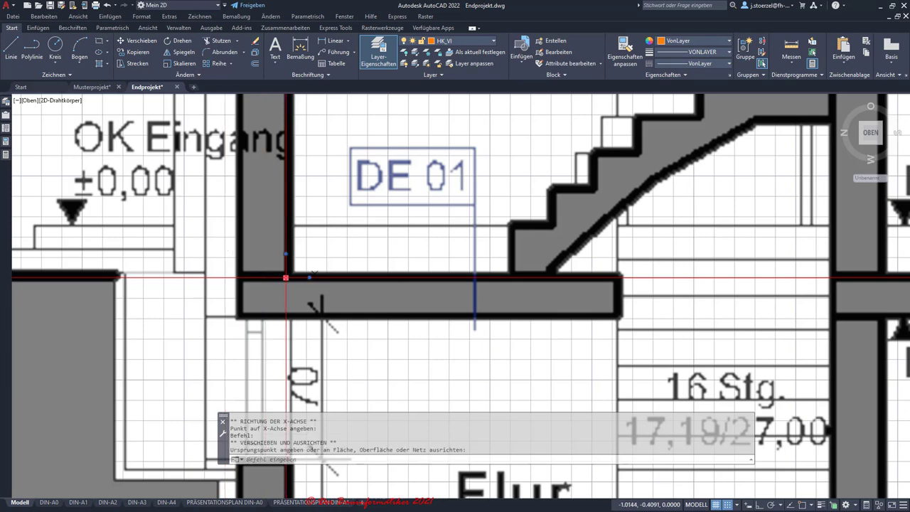
scroll(280, 277, "down", 3)
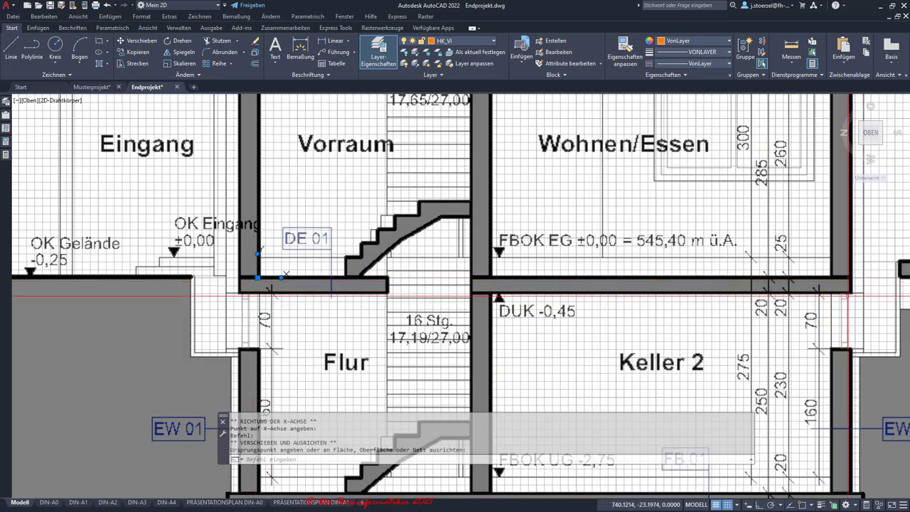
scroll(635, 281, "down", 6)
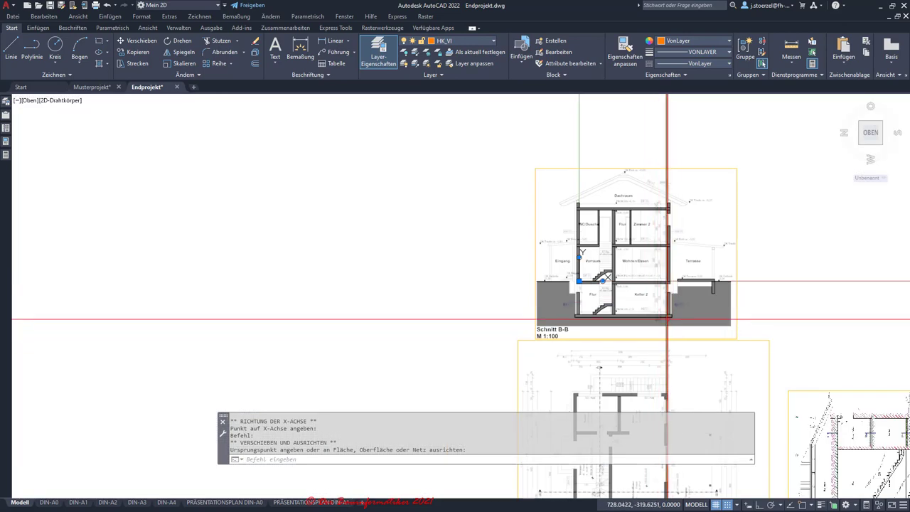
scroll(650, 327, "up", 4)
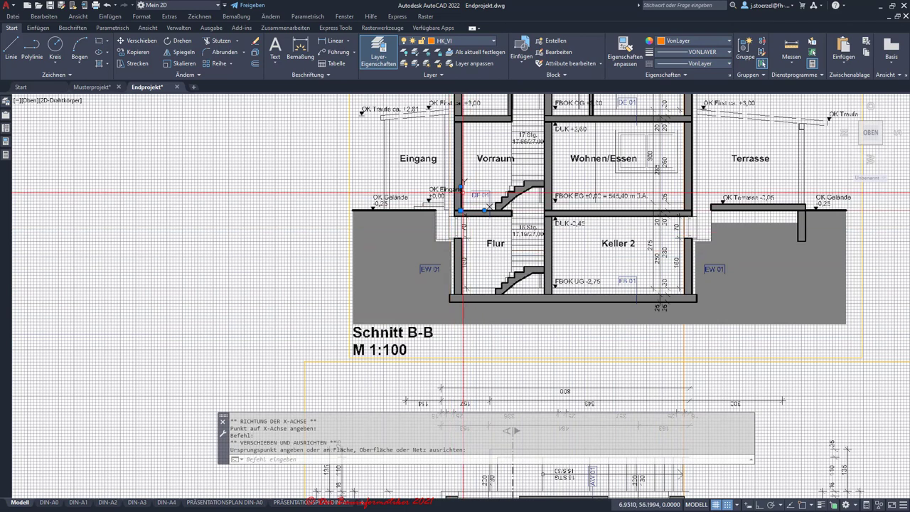
scroll(462, 193, "up", 2)
scroll(461, 192, "up", 2)
Step: Save the current UCS as named coordinate system Schnitt-Ost and check it in the UCS list
right_click(463, 223)
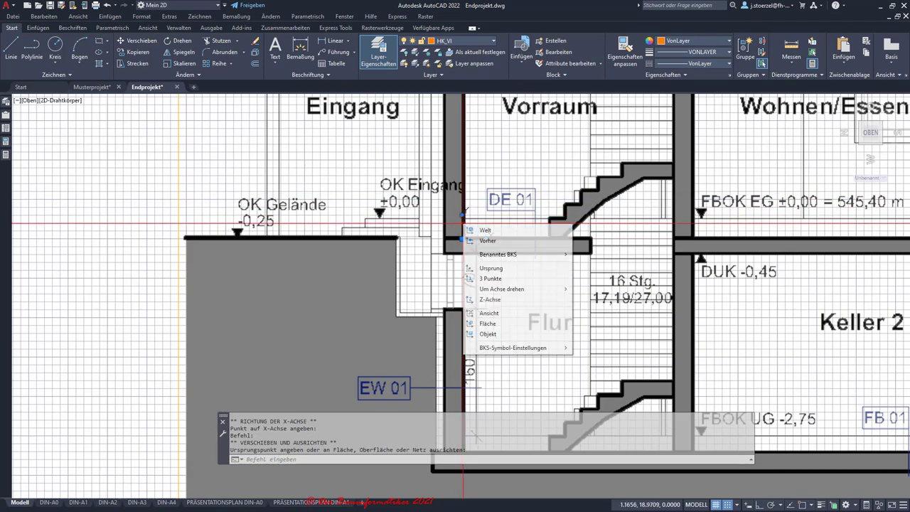
left_click(597, 254)
type("Schnitt-Ost")
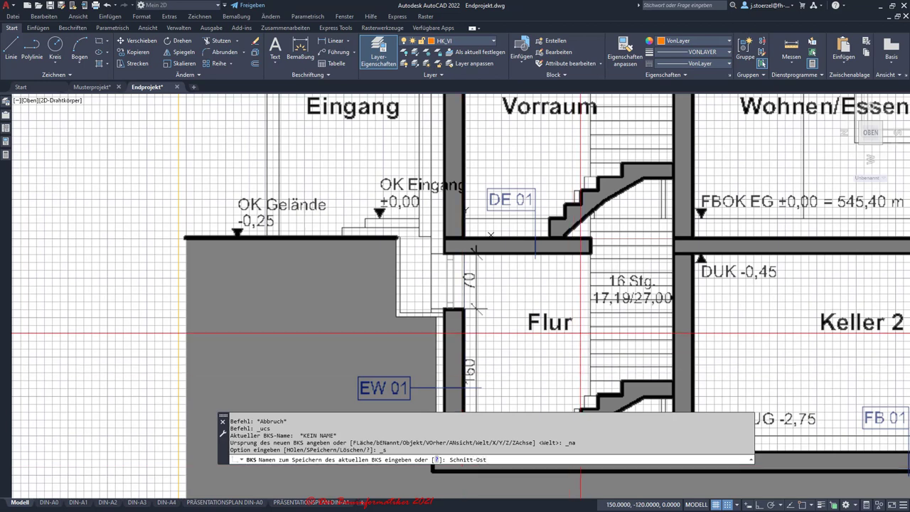
key("Return")
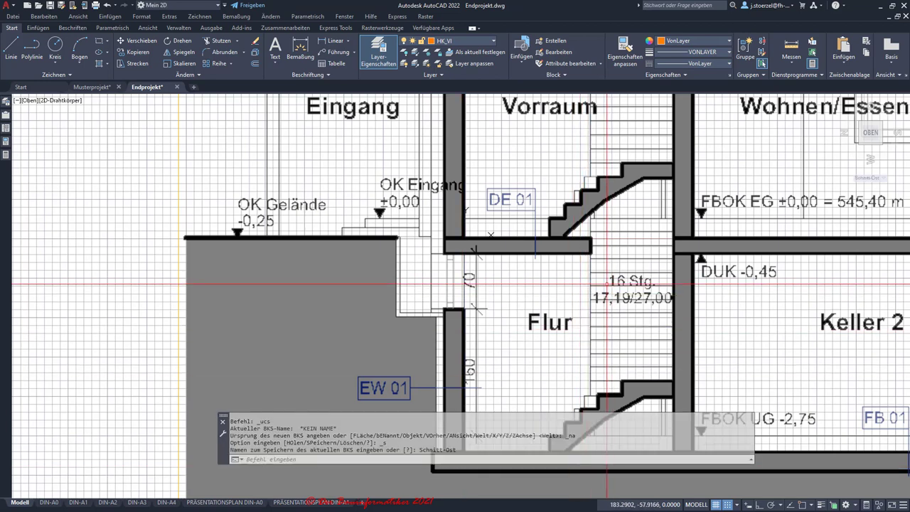
scroll(396, 256, "down", 5)
scroll(396, 256, "down", 4)
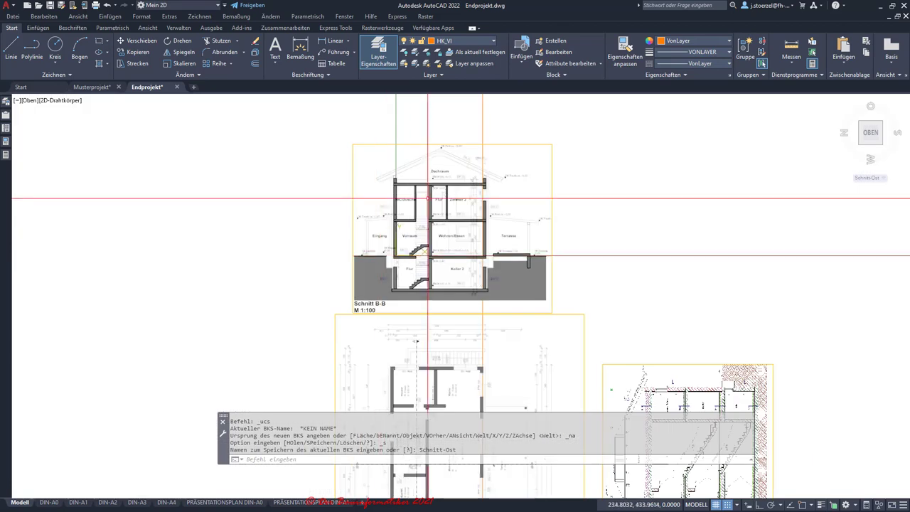
left_click(866, 178)
key("Escape")
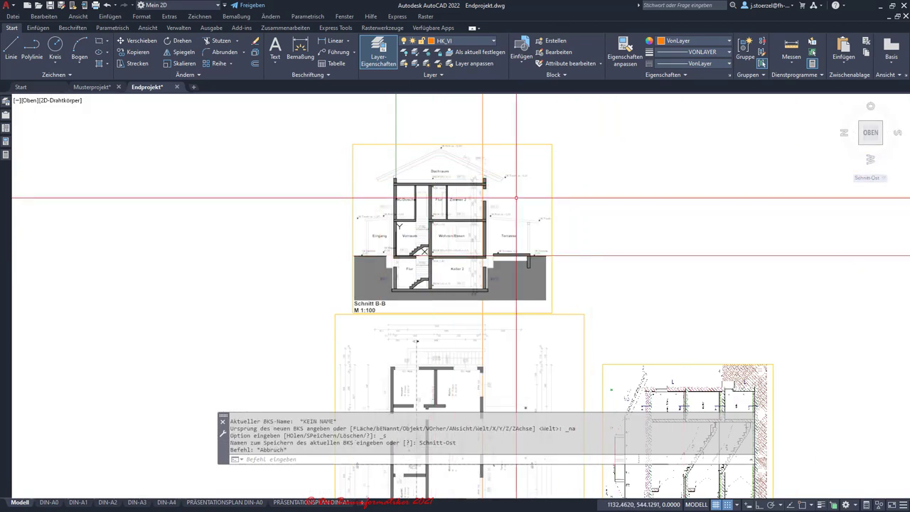
scroll(340, 188, "up", 2)
scroll(339, 188, "down", 2)
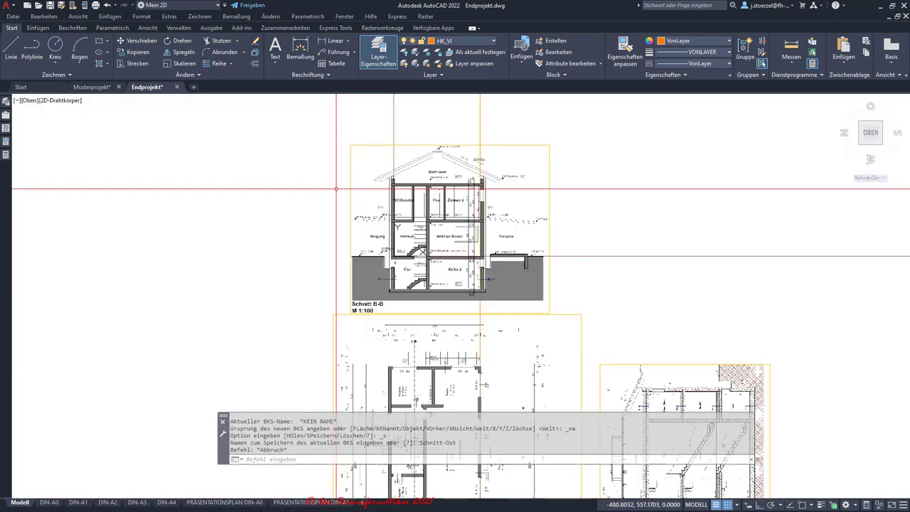
scroll(322, 204, "down", 1)
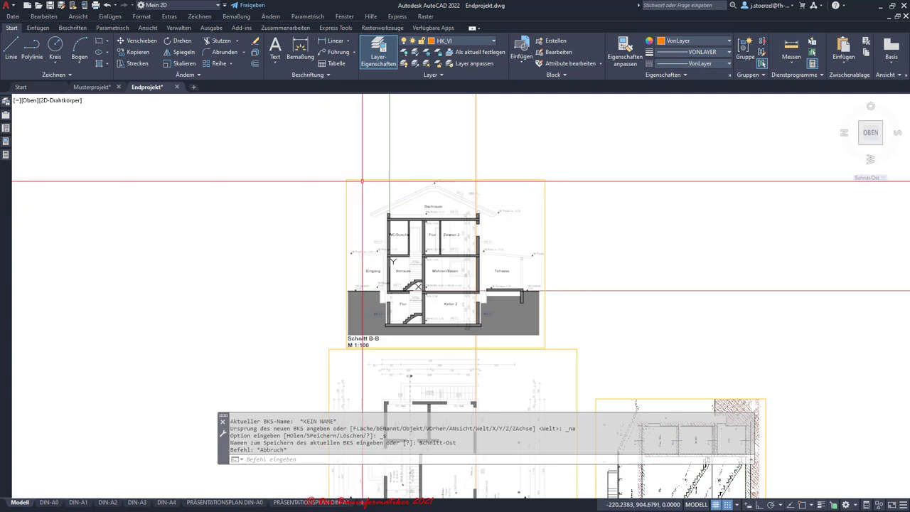
mouse_move(362, 180)
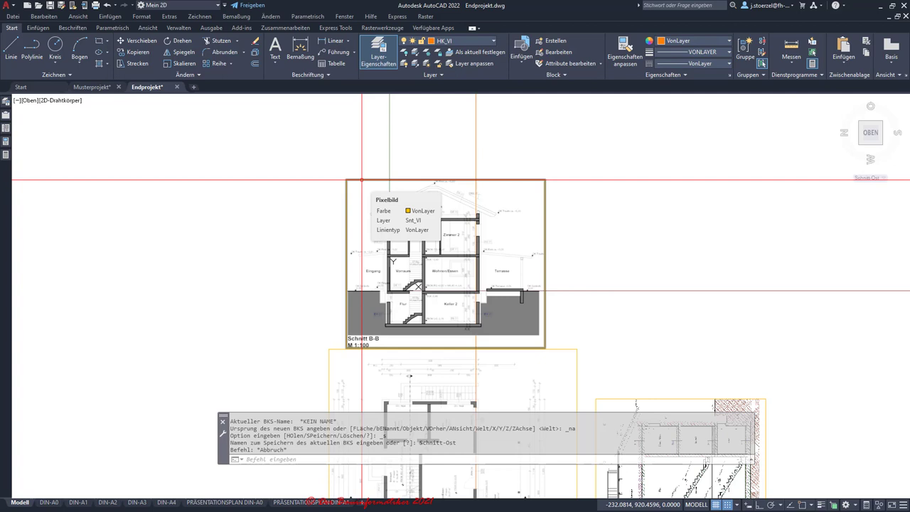
Step: Start a new named view Schnitt-Ost on the Ansicht tab using UCS Schnitt-Ost
left_click(362, 180)
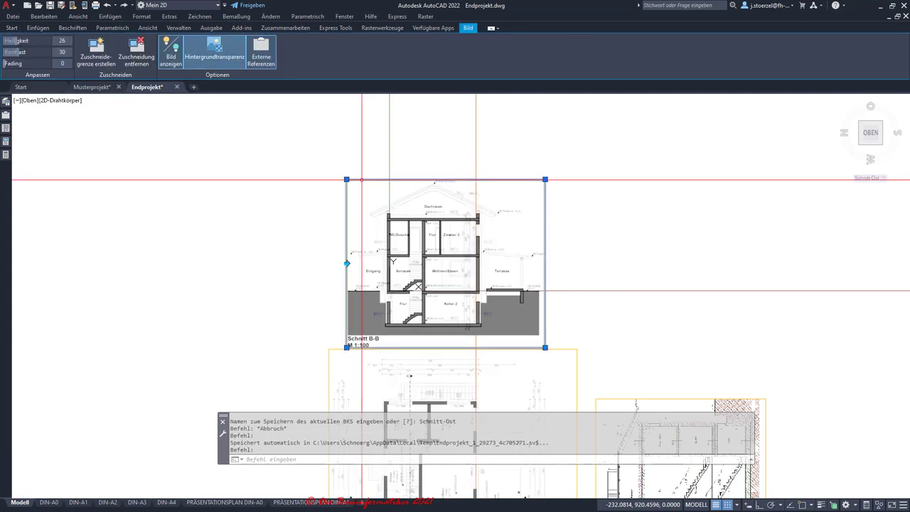
left_click(12, 28)
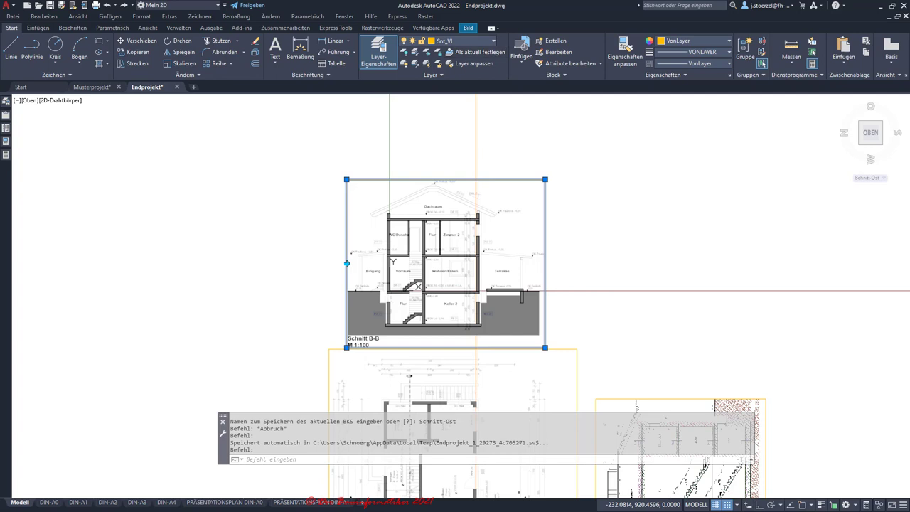
key("Escape")
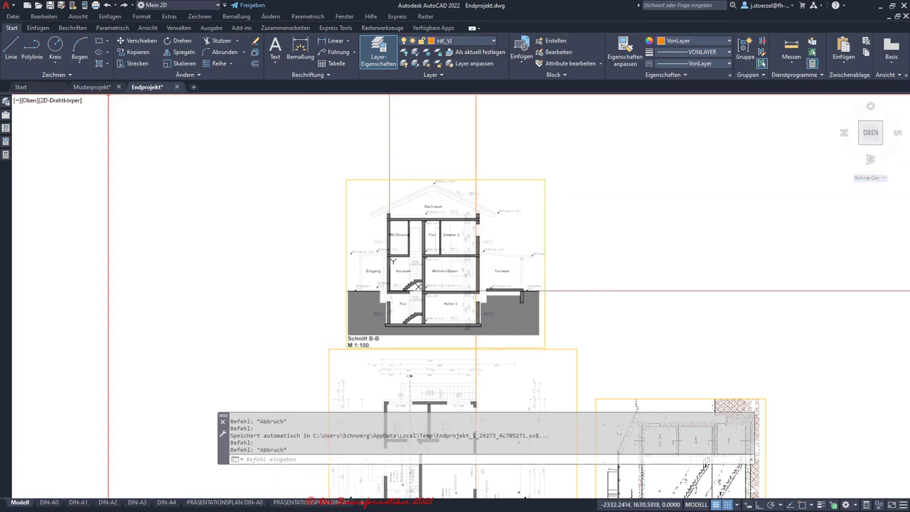
left_click(148, 28)
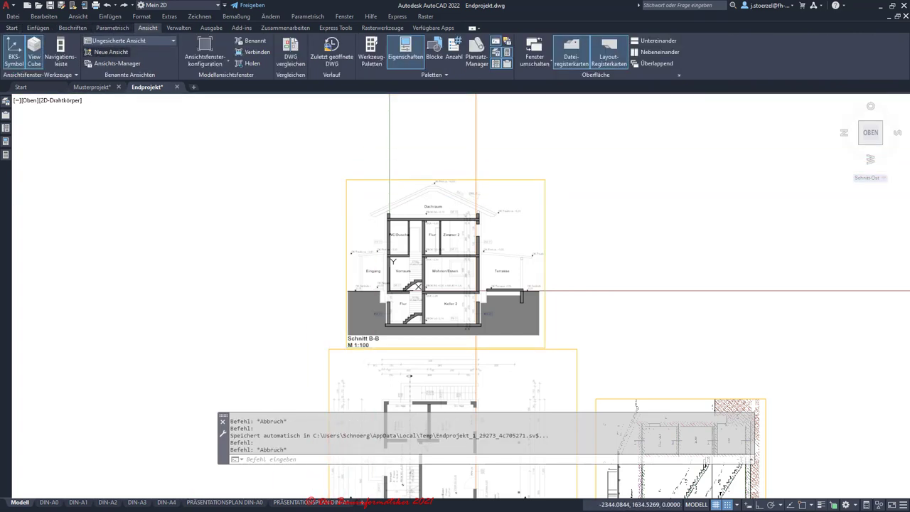
left_click(108, 52)
type("Schnitt-Ost")
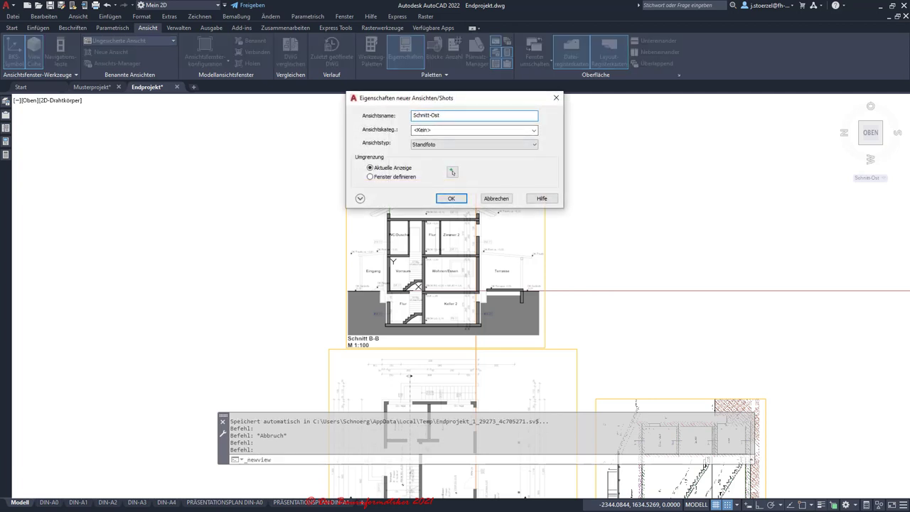
left_click(359, 198)
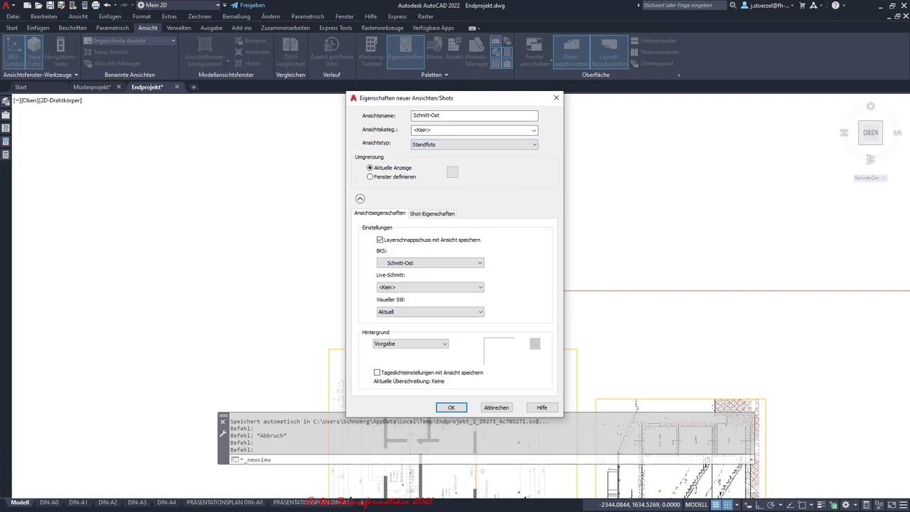
Step: Define the view window around section B-B and save the Schnitt-Ost view
left_click(452, 172)
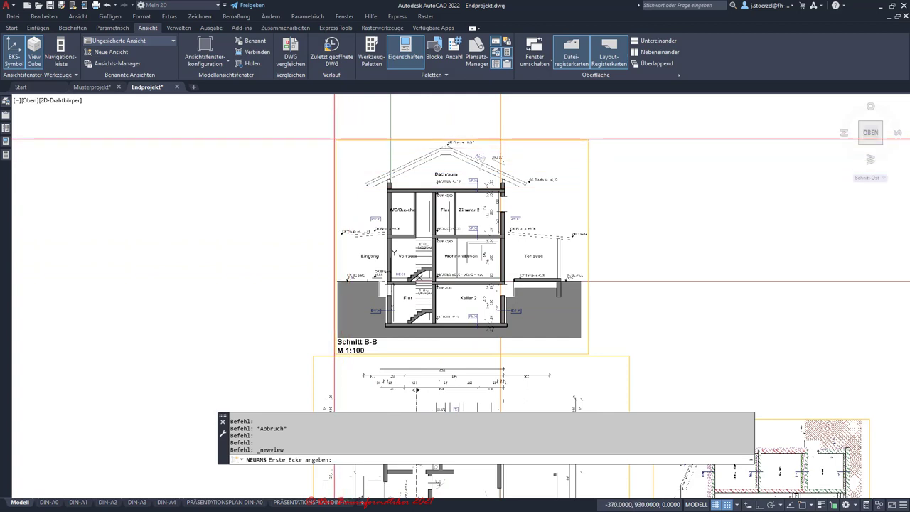
left_click(334, 138)
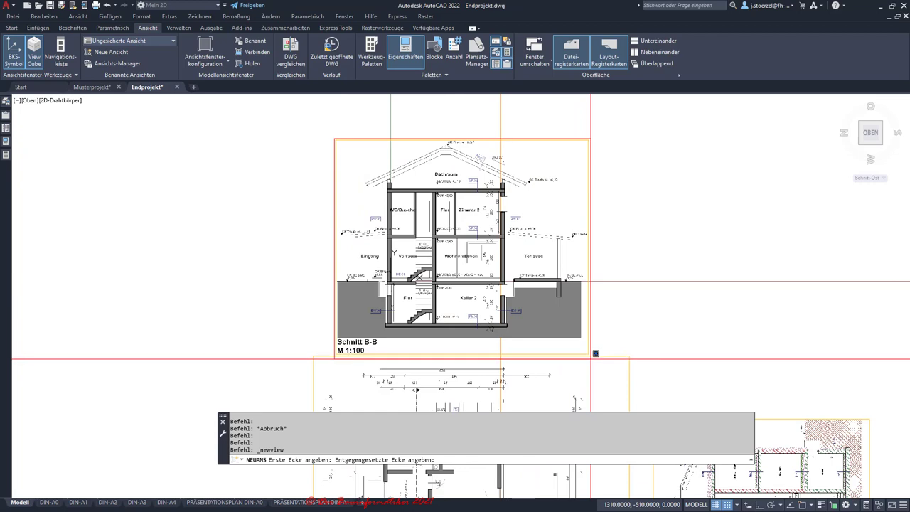
left_click(592, 357)
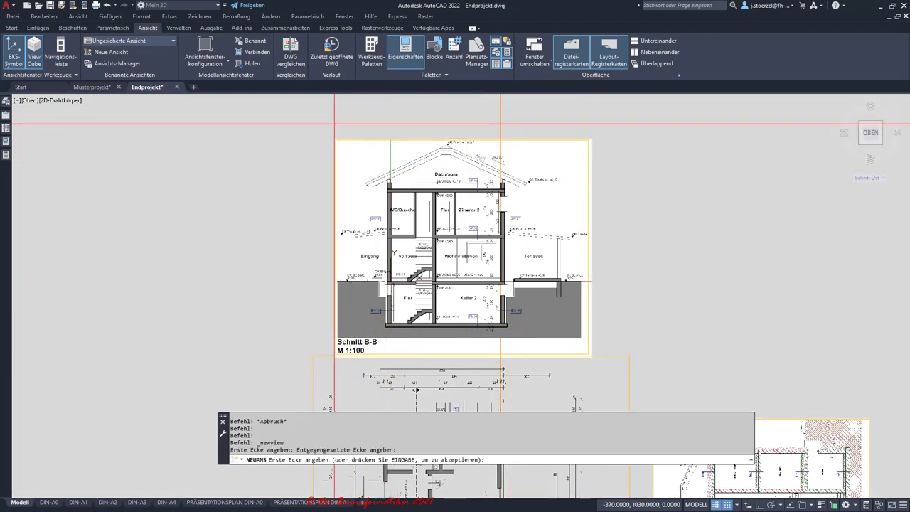
key("Return")
left_click(451, 407)
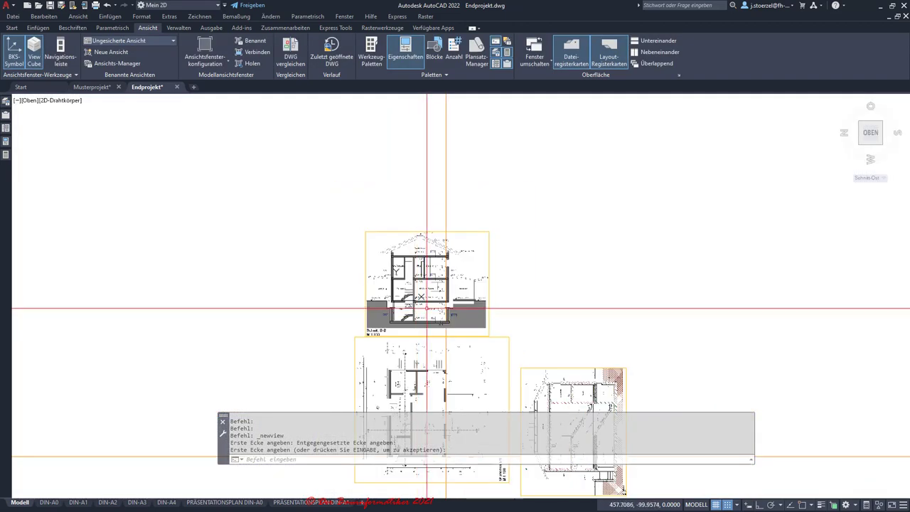
scroll(416, 311, "up", 1)
scroll(369, 281, "up", 1)
scroll(369, 281, "up", 1)
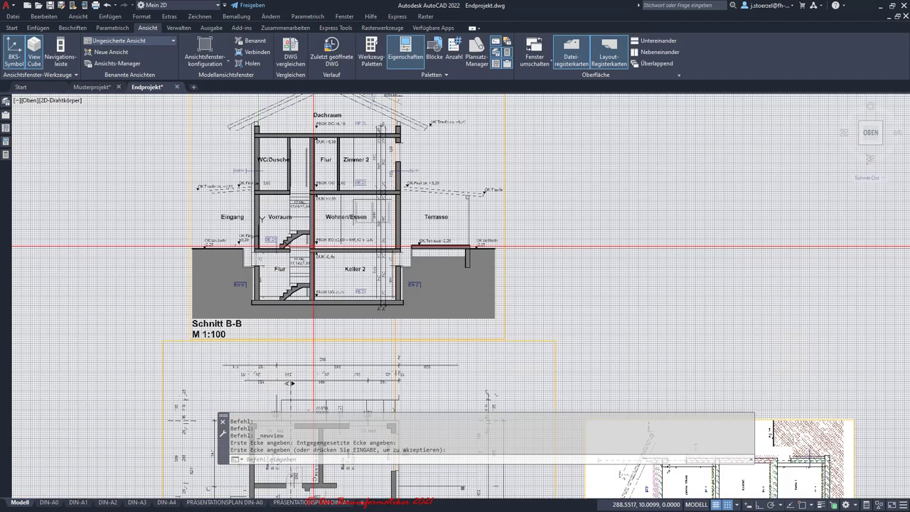
scroll(396, 283, "down", 2)
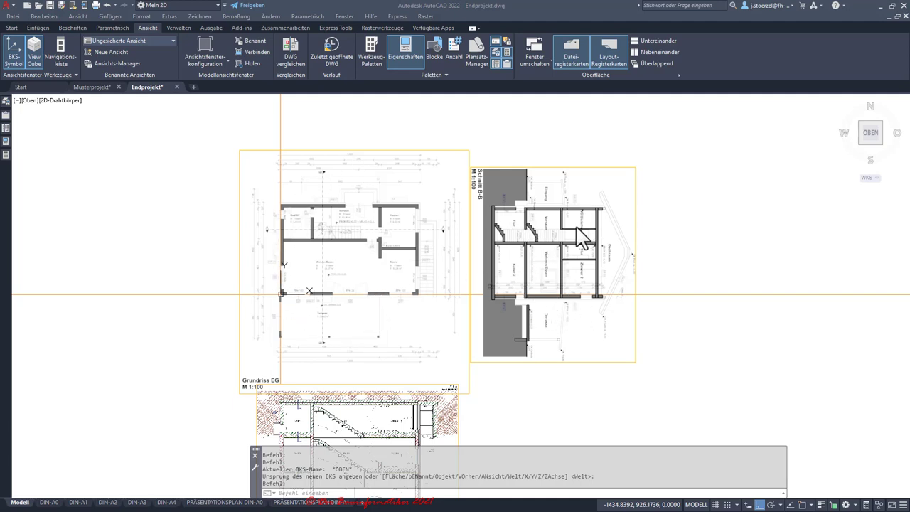
Step: Zoom out to the drawing overview
scroll(505, 220, "down", 2)
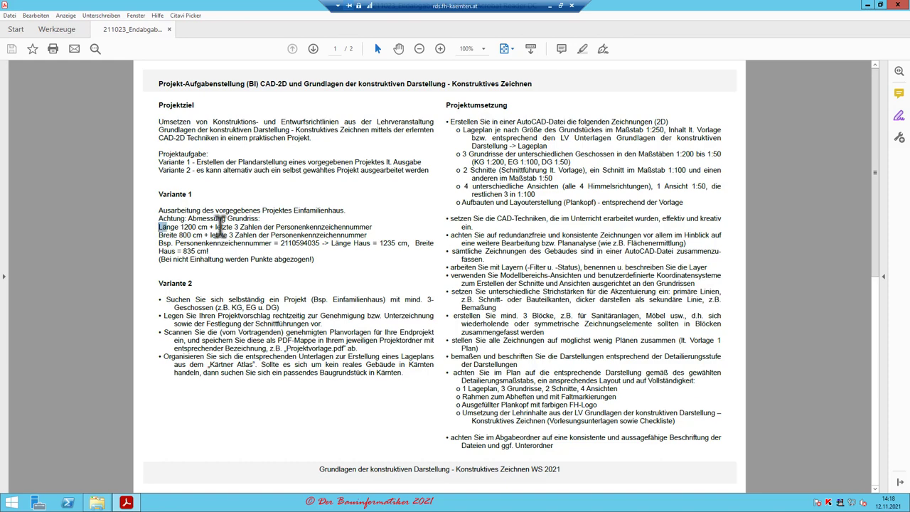
Step: Highlight the Variante 1 Länge/Breite rules and penalty note, then minimise the PDF
left_click_drag(158, 226, 381, 243)
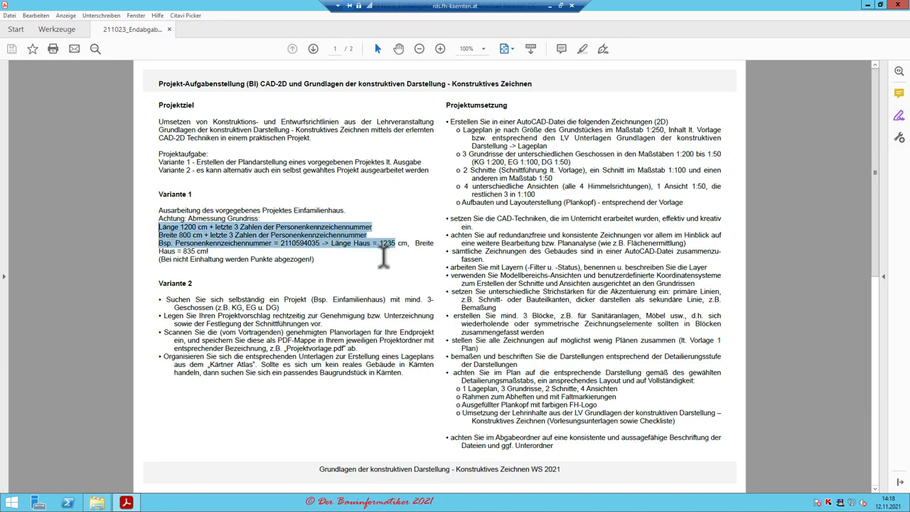
left_click_drag(386, 260, 387, 265)
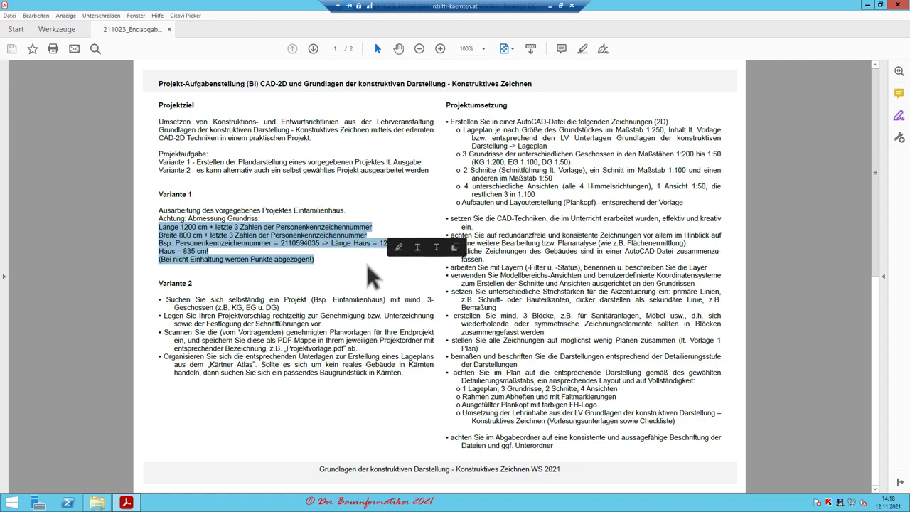
left_click(369, 269)
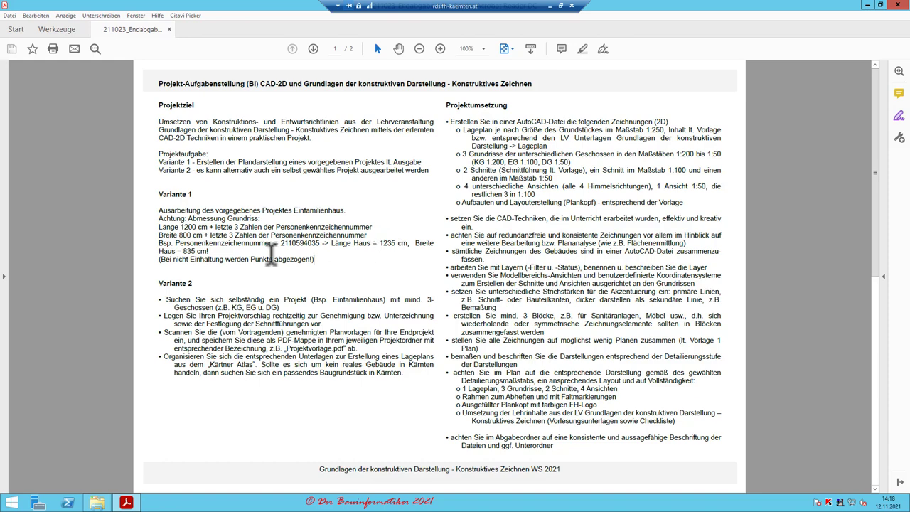
left_click(866, 5)
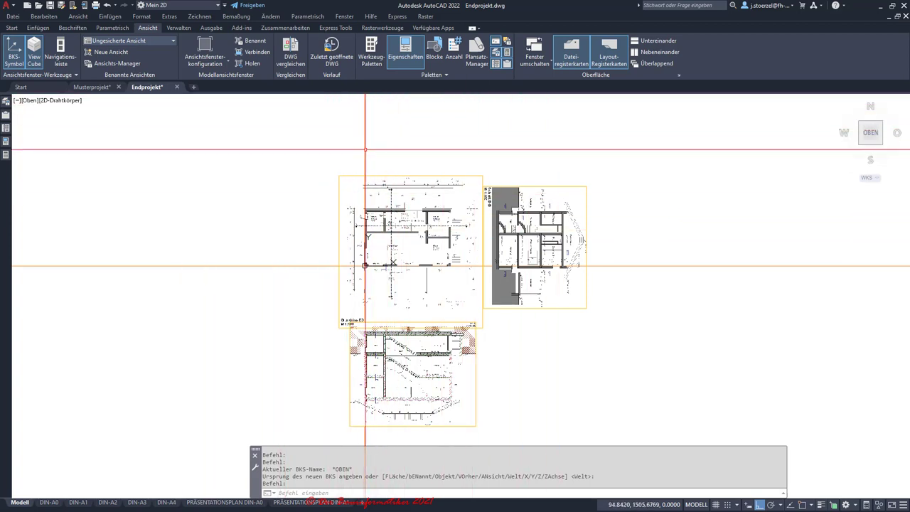
Step: Show all layers under the ALLE filter and set HK (Hilfskonstruktion) as the current layer
middle_click_drag(305, 158, 300, 197)
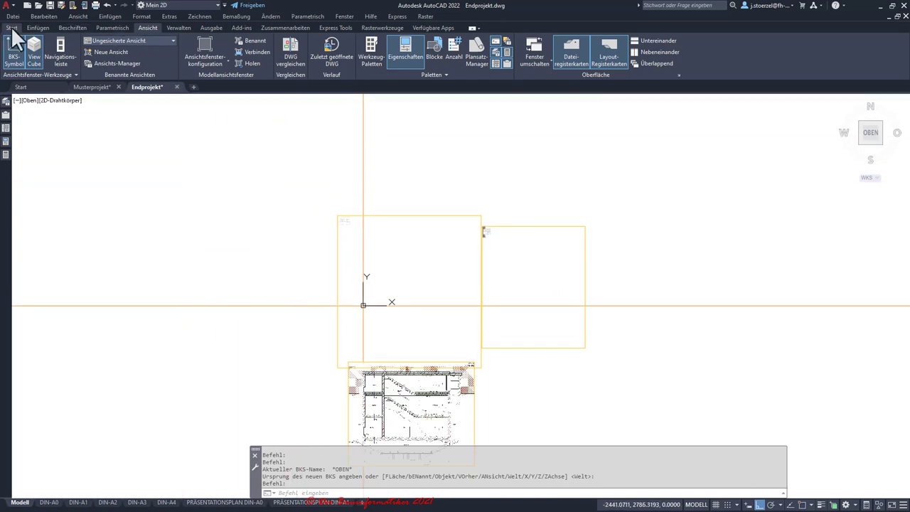
left_click(12, 28)
left_click(464, 39)
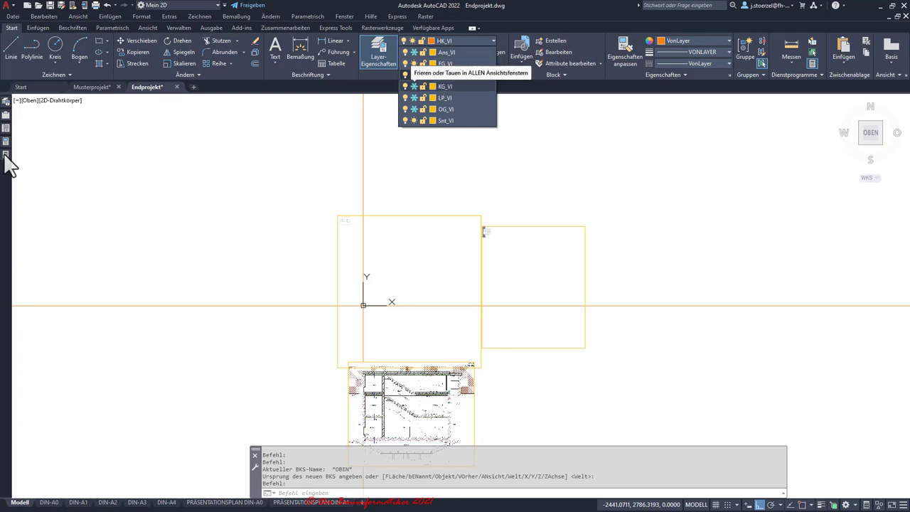
left_click(8, 113)
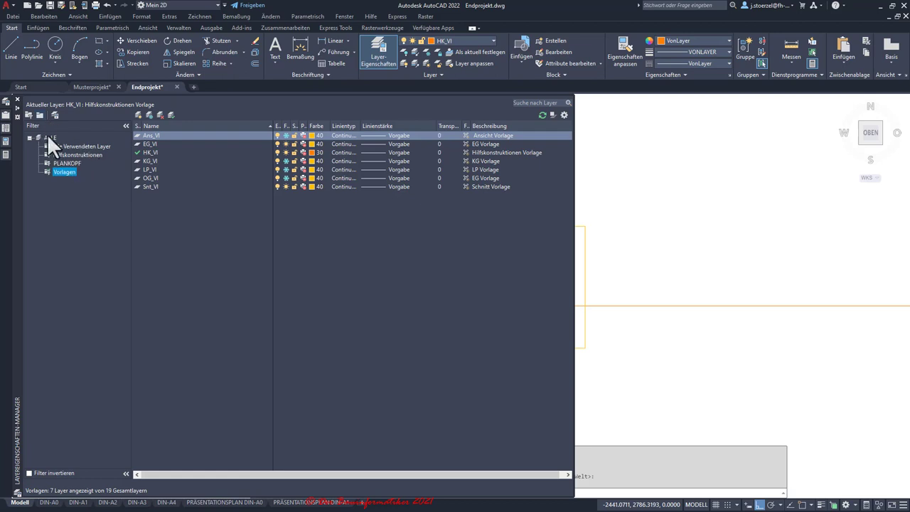
left_click(47, 135)
left_click(148, 187)
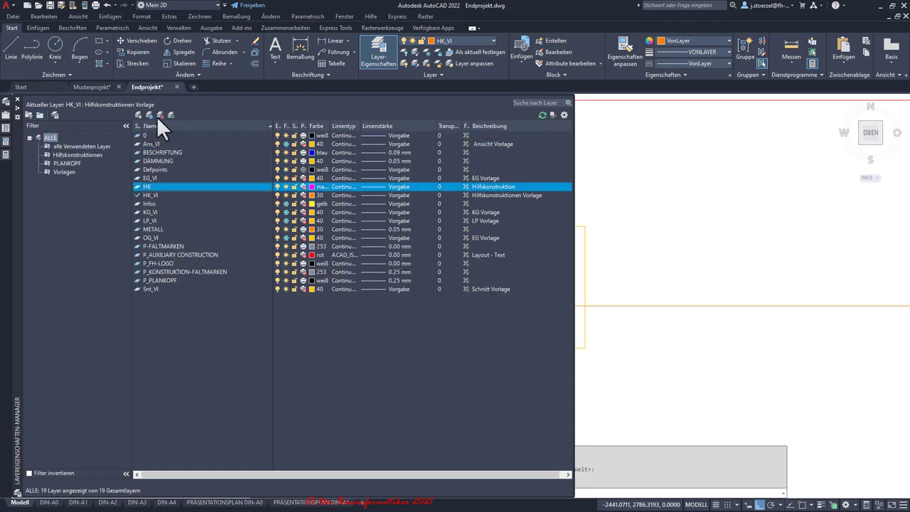
left_click(169, 114)
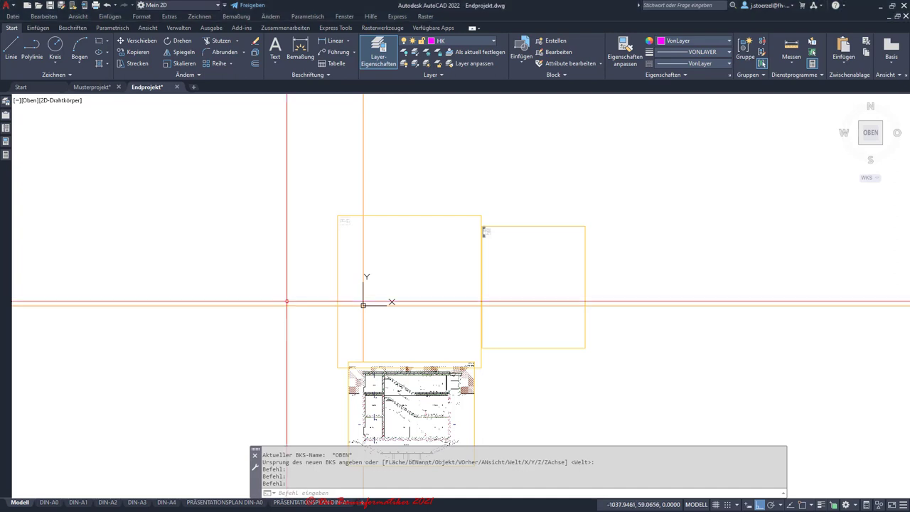
Step: Draw a vertical construction line through the origin, then undo it
middle_click_drag(413, 337, 407, 277)
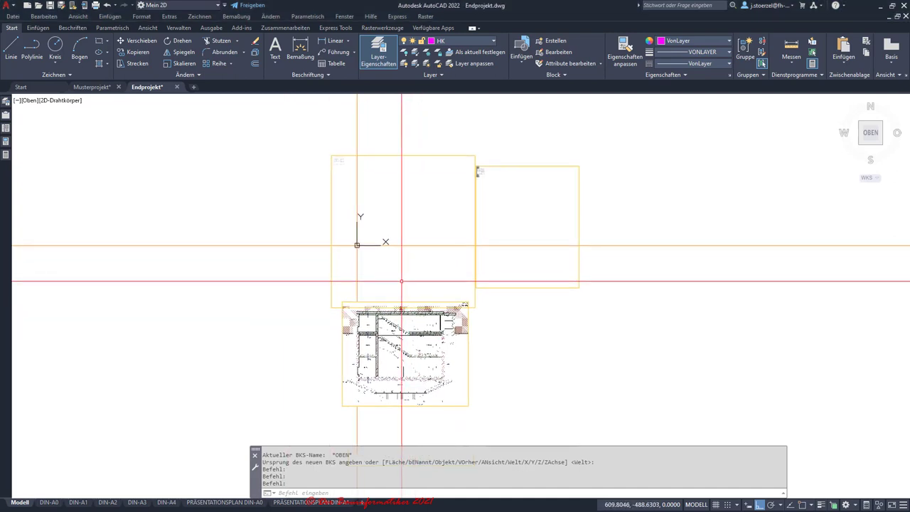
scroll(359, 227, "up", 2)
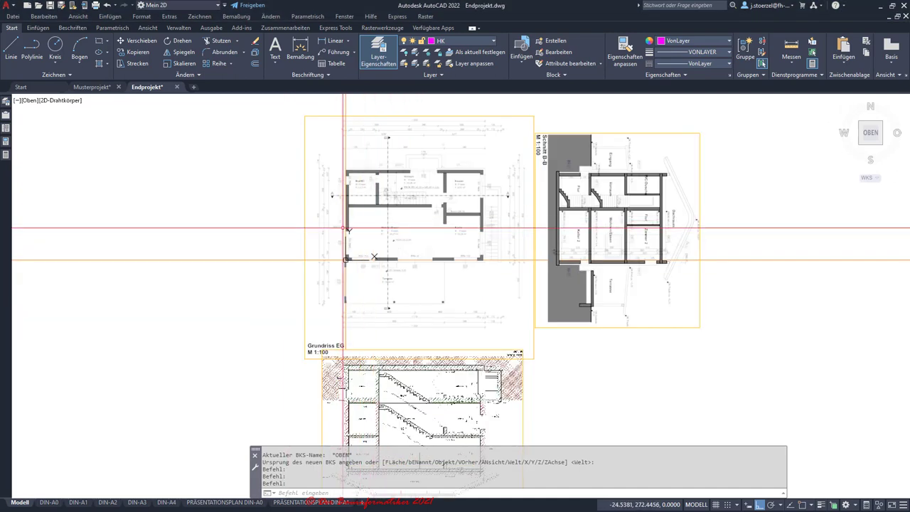
middle_click_drag(331, 248, 315, 294)
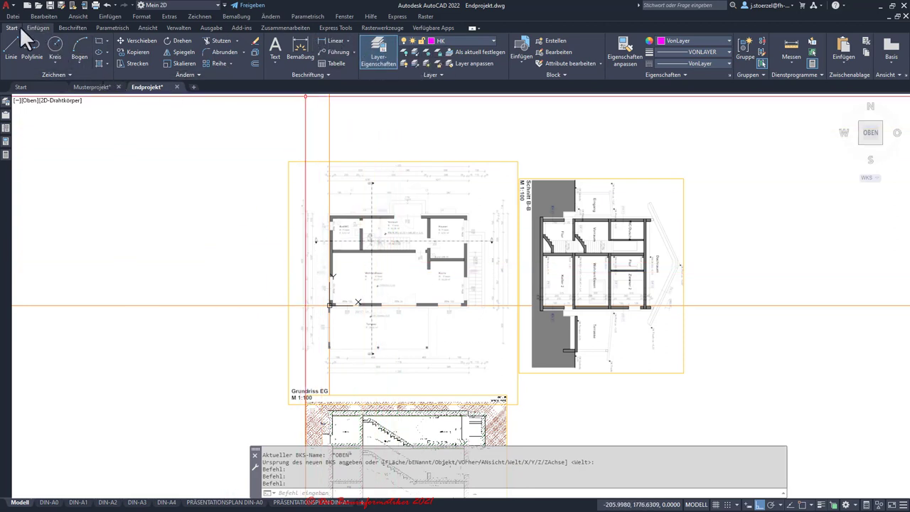
left_click(53, 74)
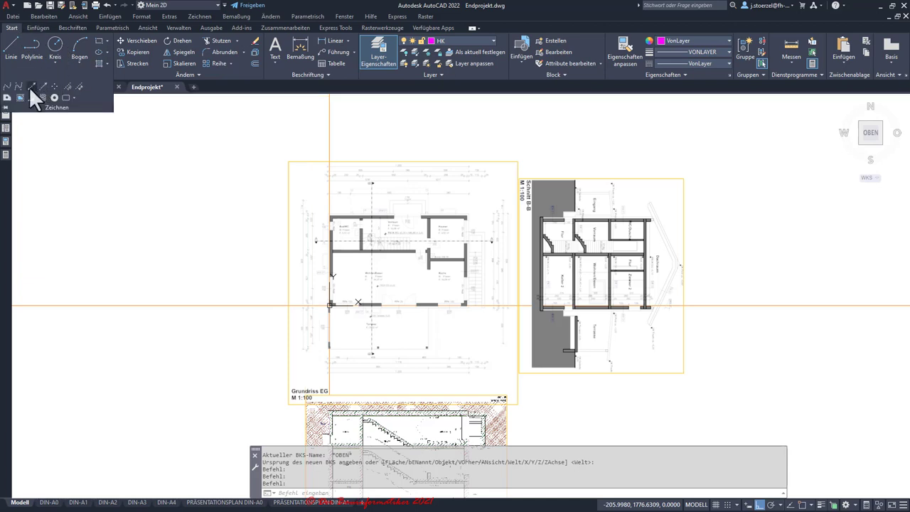
left_click(31, 87)
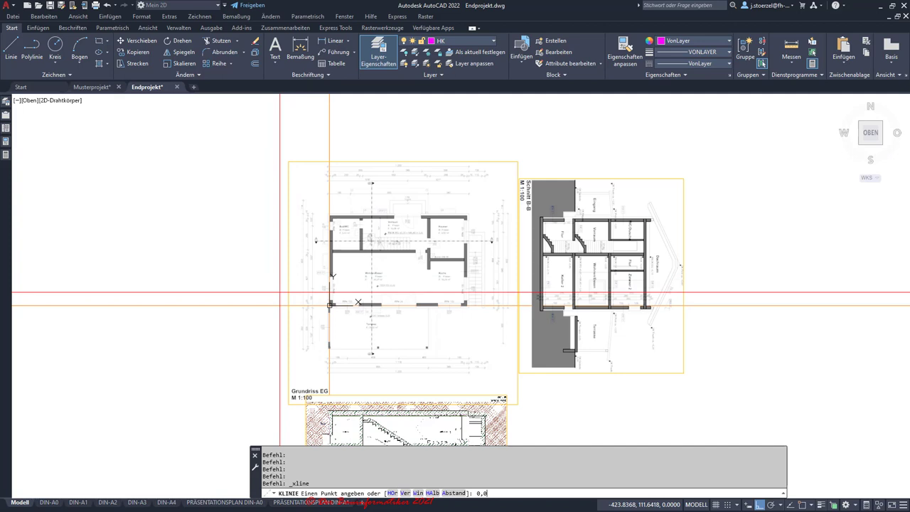
key("Return")
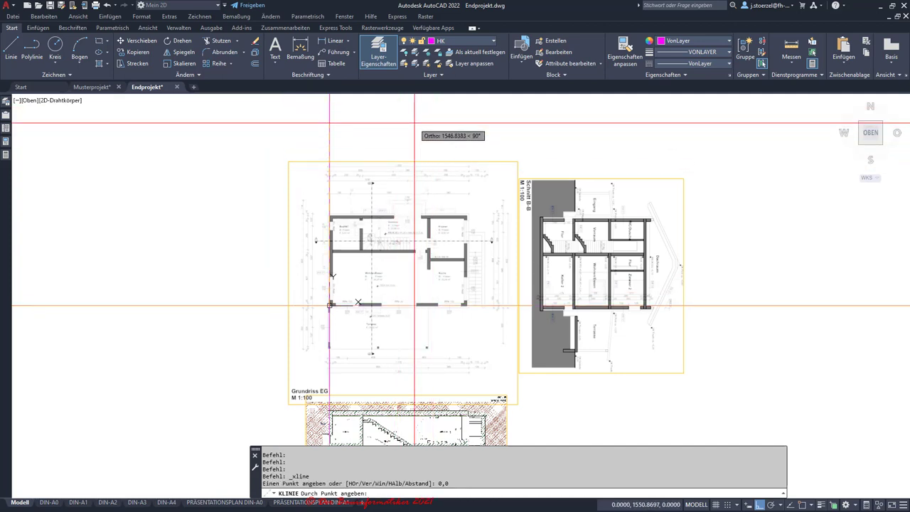
left_click(423, 125)
key("Escape")
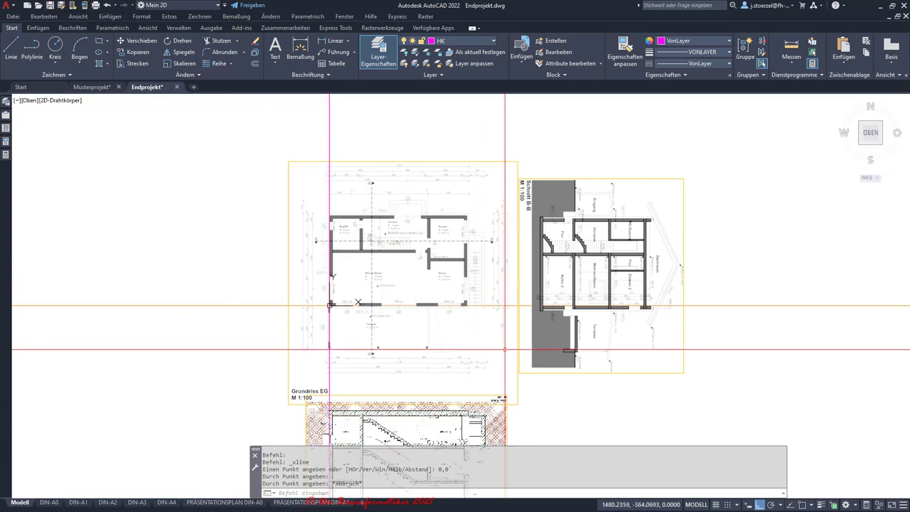
left_click(106, 6)
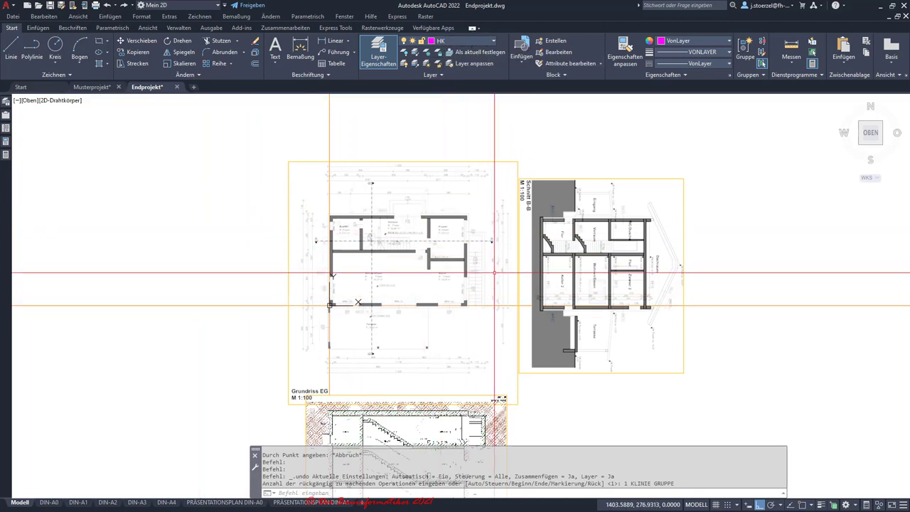
Step: Grip-copy the horizontal origin construction line 835 units upward (0,835)
left_click(371, 305)
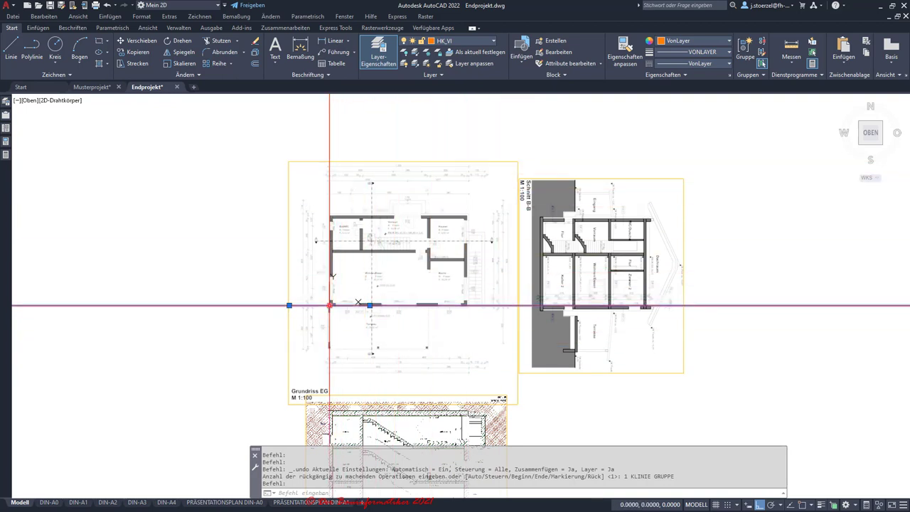
left_click(329, 306)
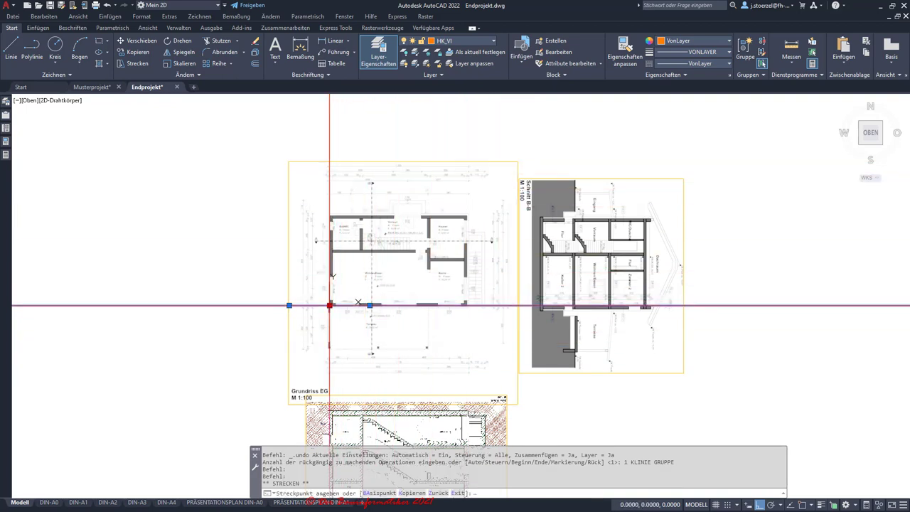
left_click(410, 492)
type("-8")
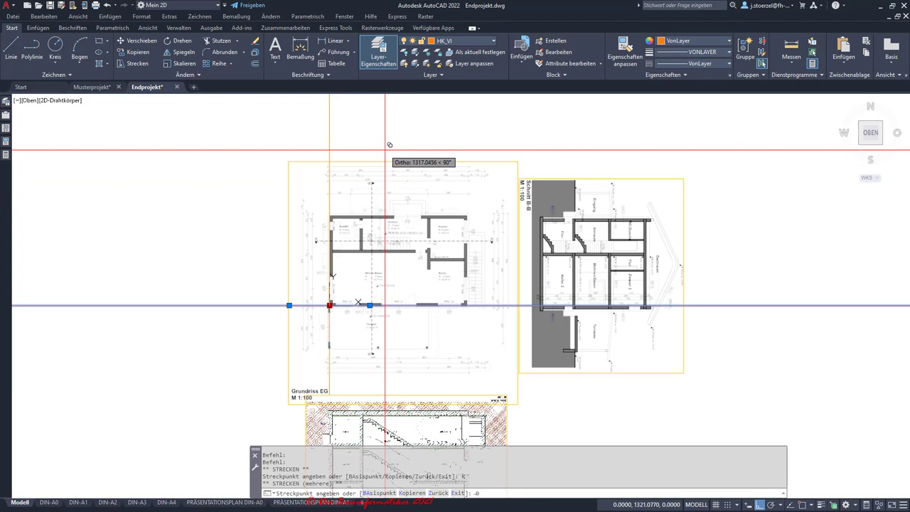
type(",835")
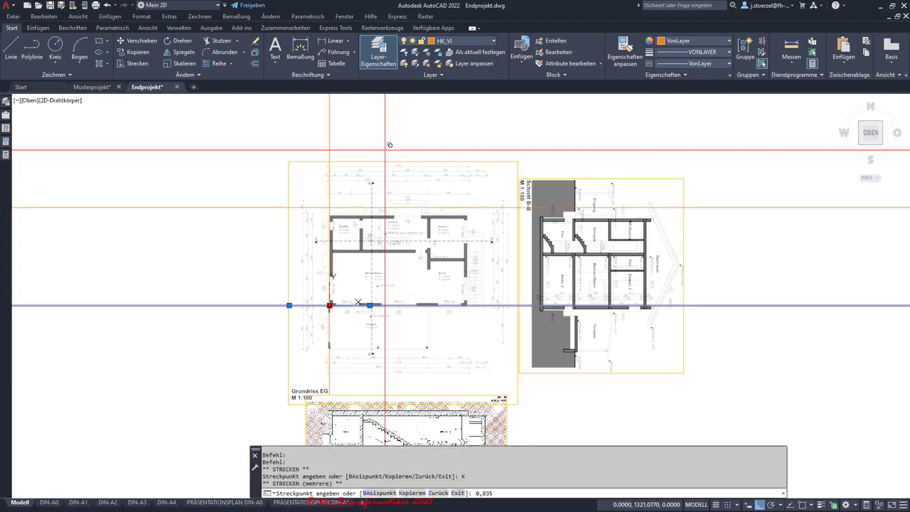
key("Return")
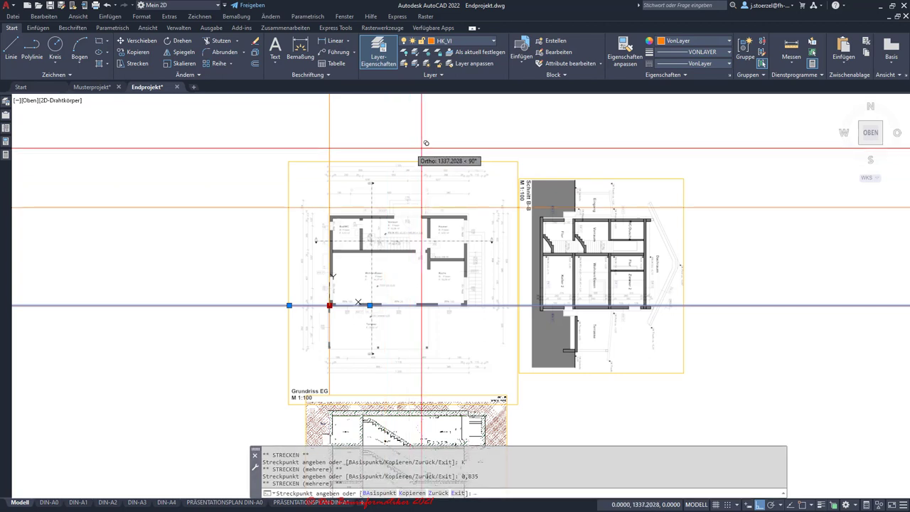
scroll(460, 137, "down", 2)
key("Escape")
key("Escape")
scroll(460, 163, "up", 2)
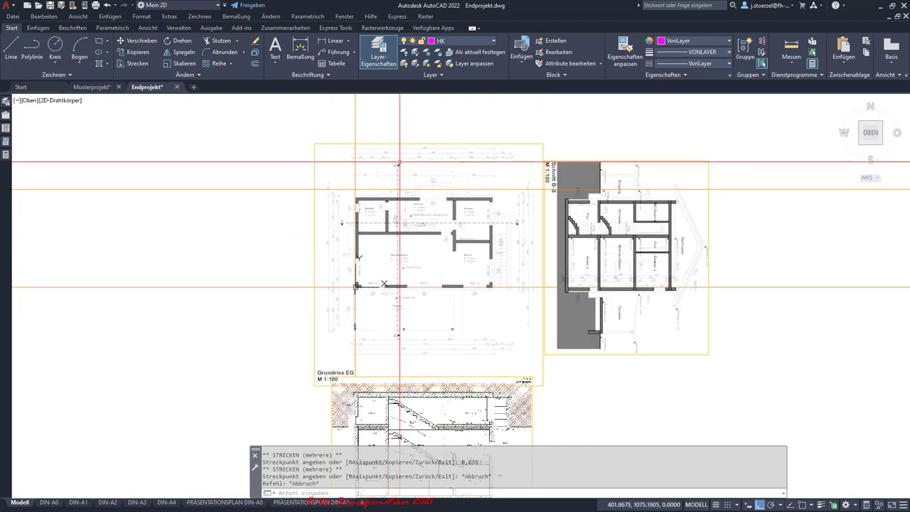
Step: Copy the vertical origin construction line 1235 units to the right, undoing an accidental move
left_click(356, 163)
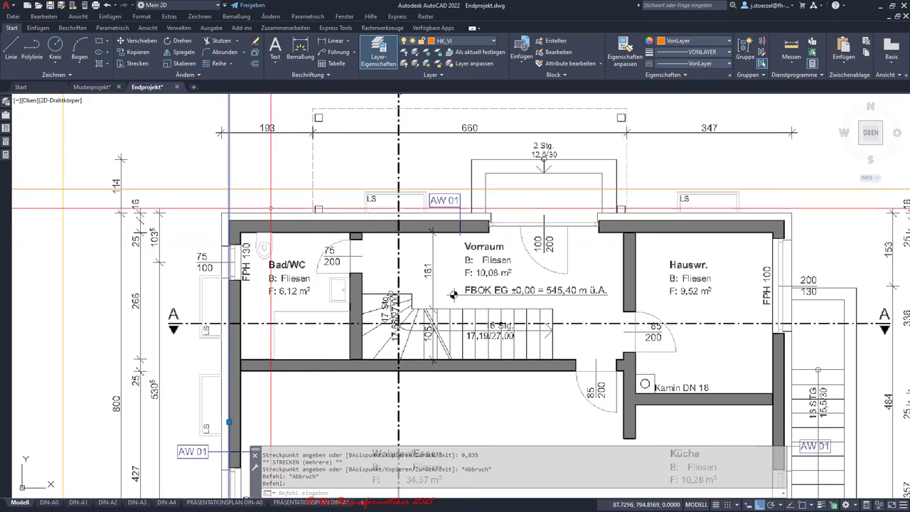
scroll(259, 219, "down", 5)
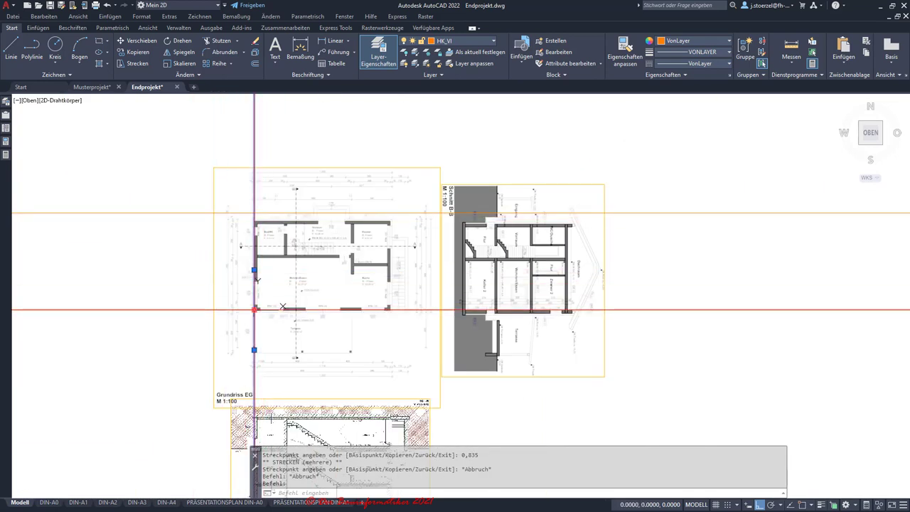
left_click(254, 309)
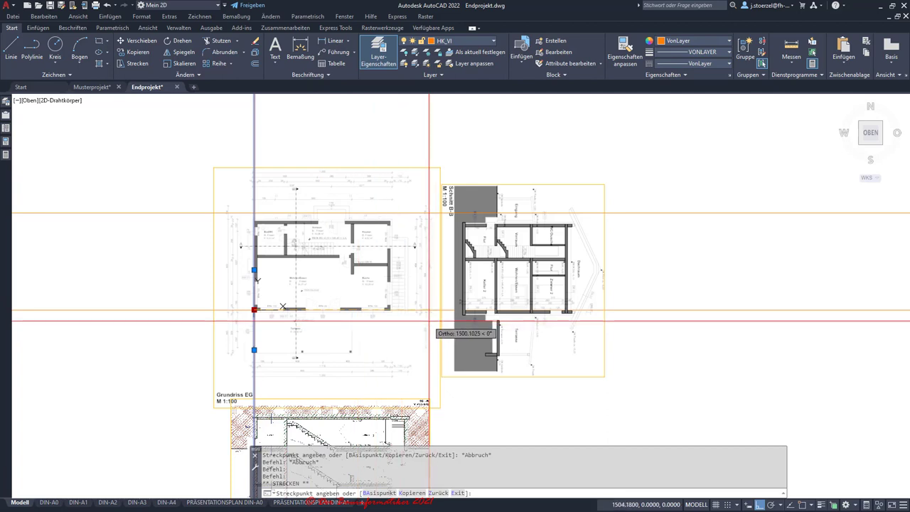
type("1235,0")
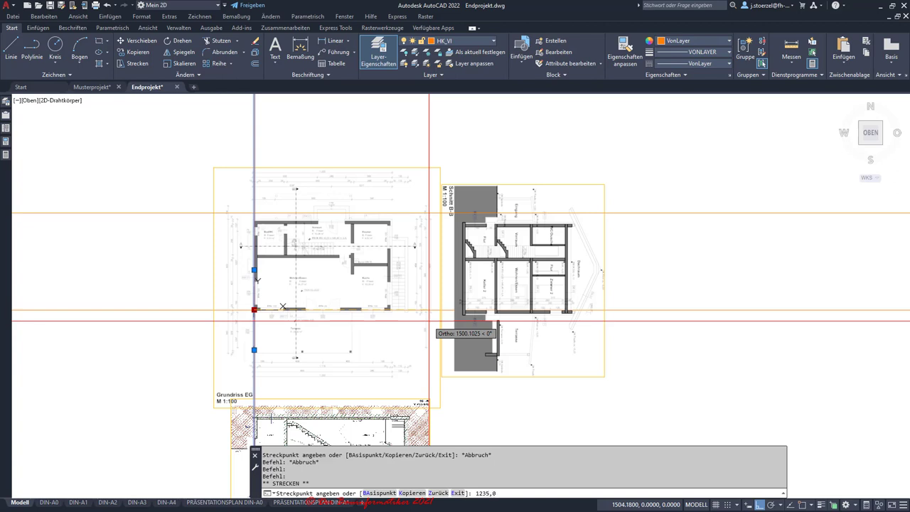
key("Return")
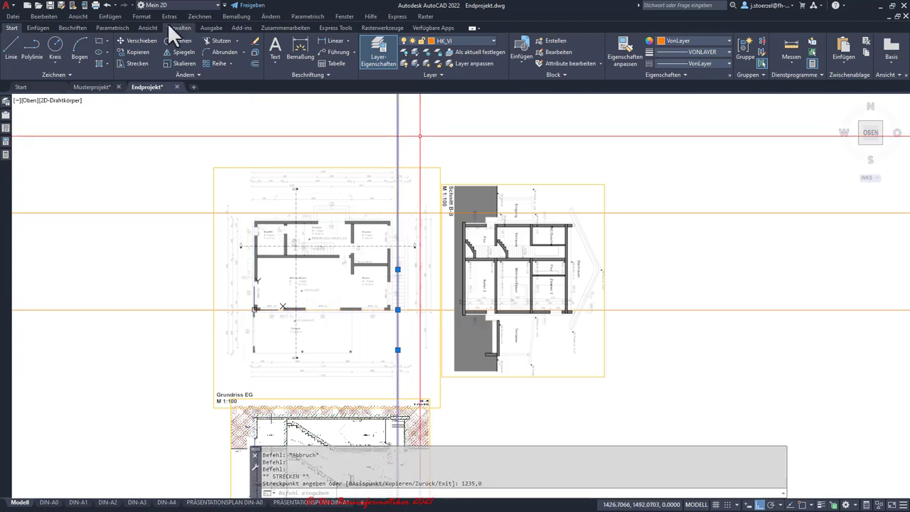
left_click(107, 6)
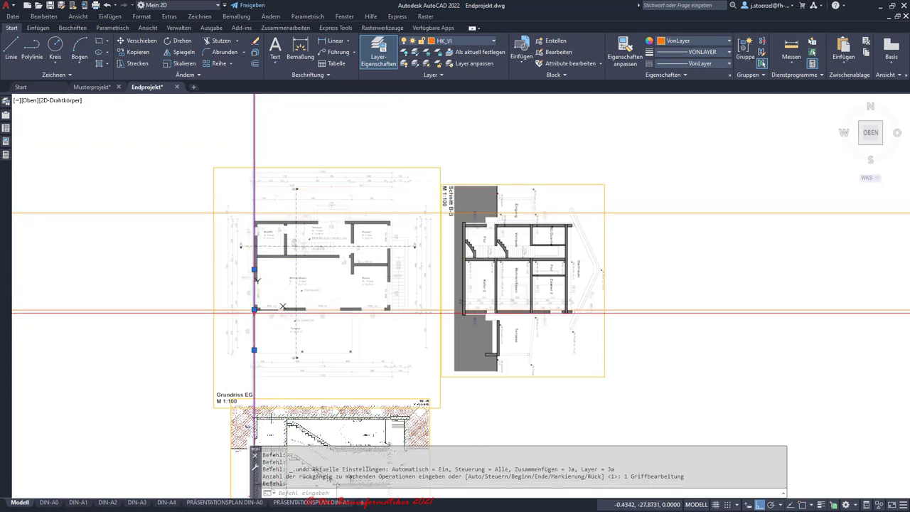
left_click(254, 309)
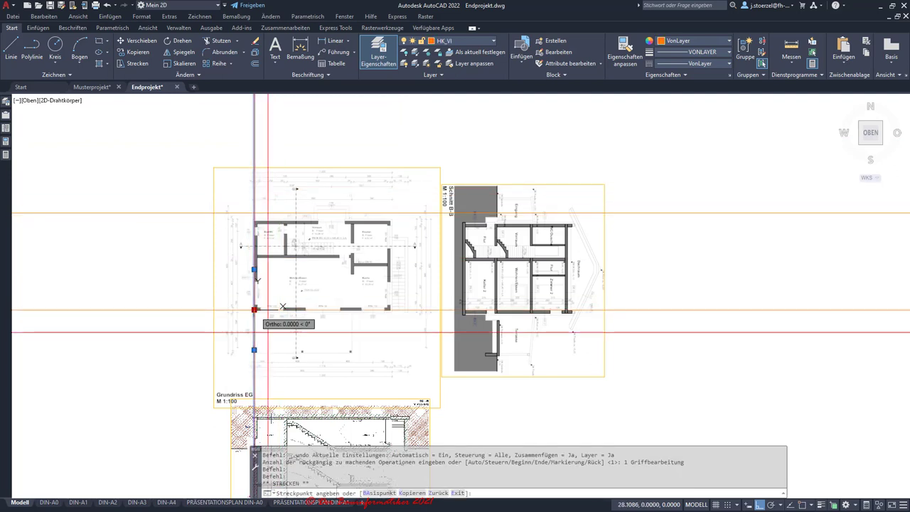
left_click(411, 493)
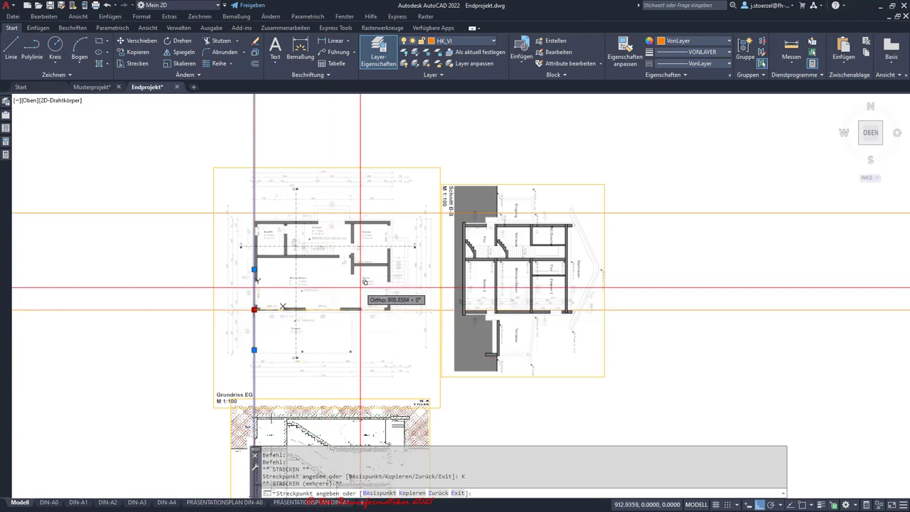
type("1235,0")
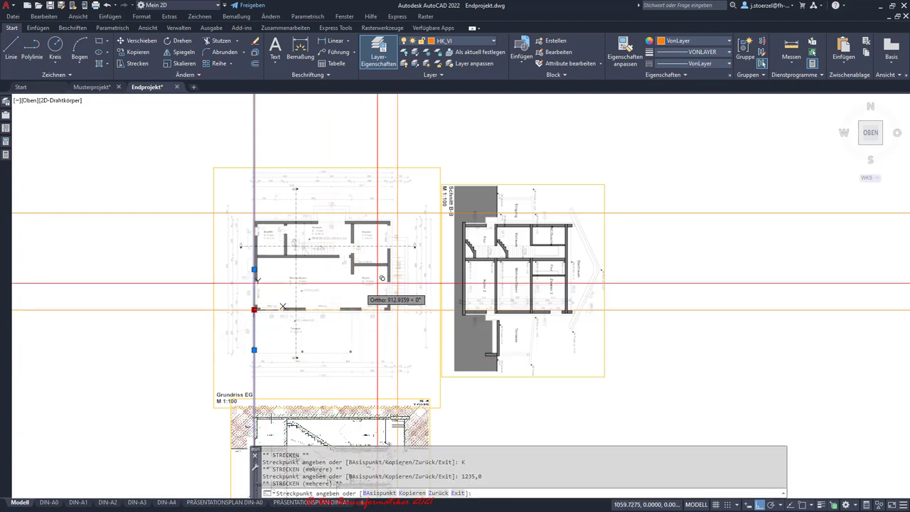
key("Escape")
key("Escape")
key("Escape")
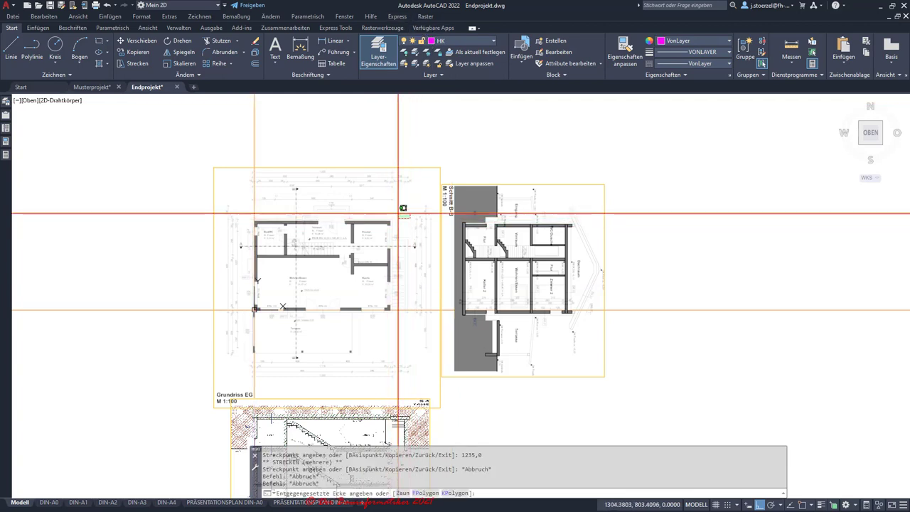
Step: Put the new offset construction lines on the HK layer
left_click(396, 212)
left_click(397, 235)
left_click(439, 182)
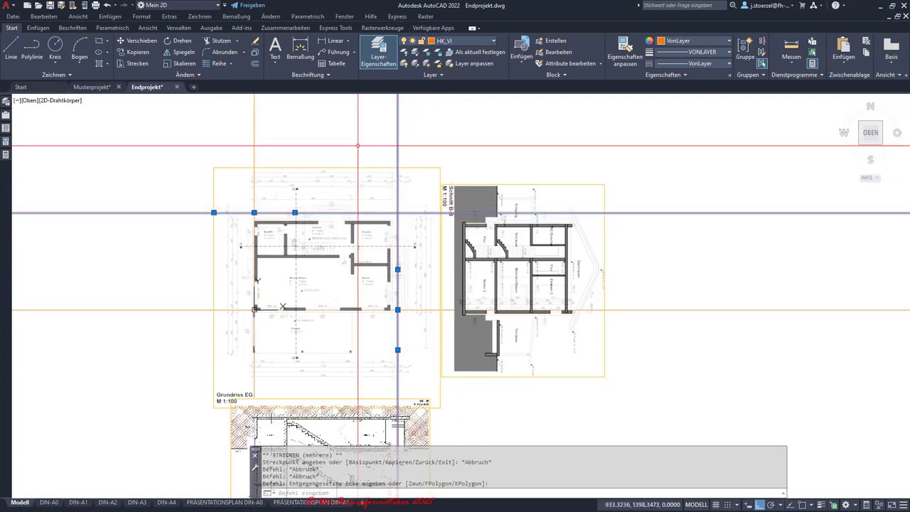
left_click(462, 37)
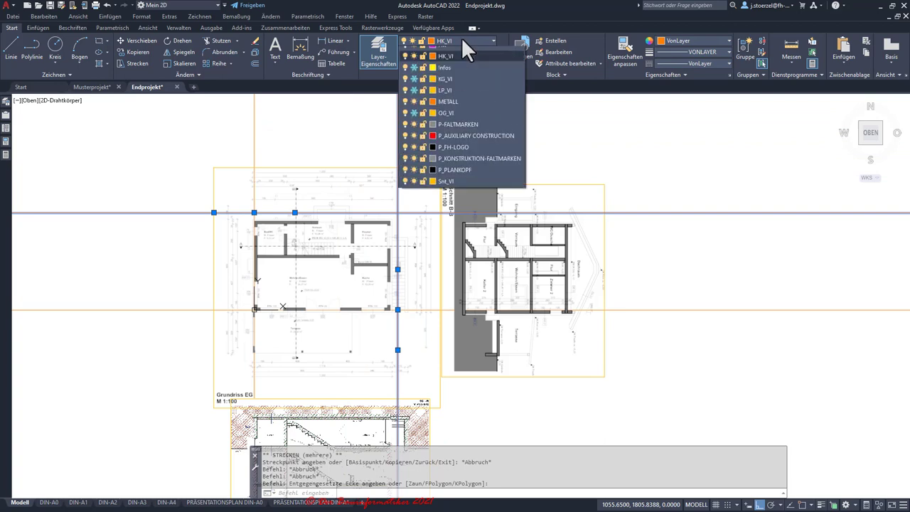
left_click(445, 119)
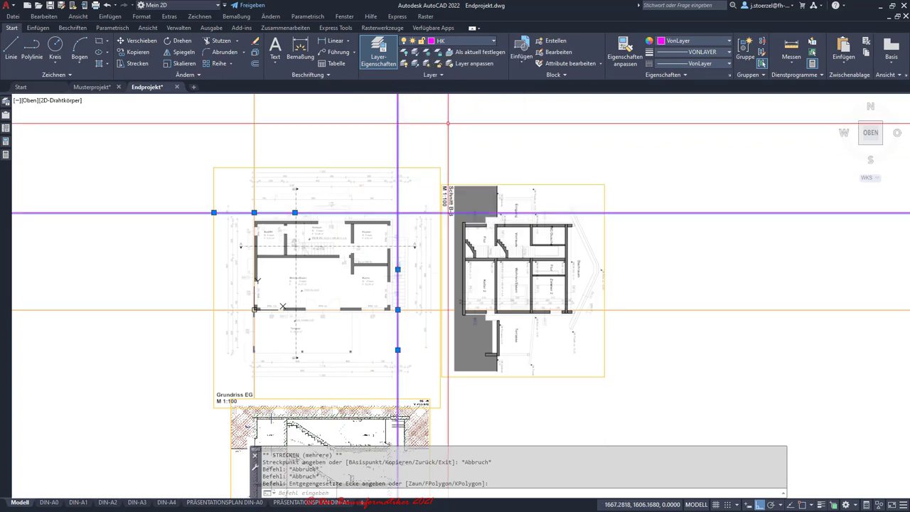
key("Escape")
key("Escape")
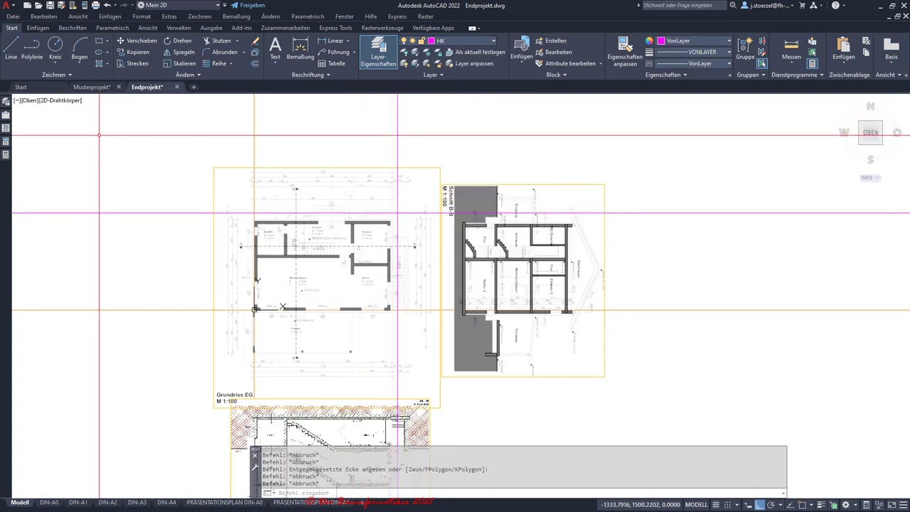
scroll(377, 224, "down", 2)
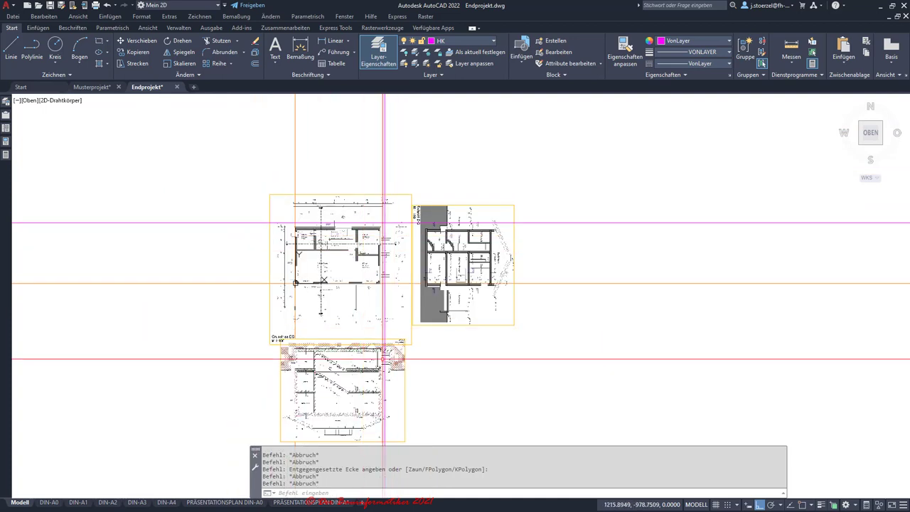
scroll(382, 321, "up", 2)
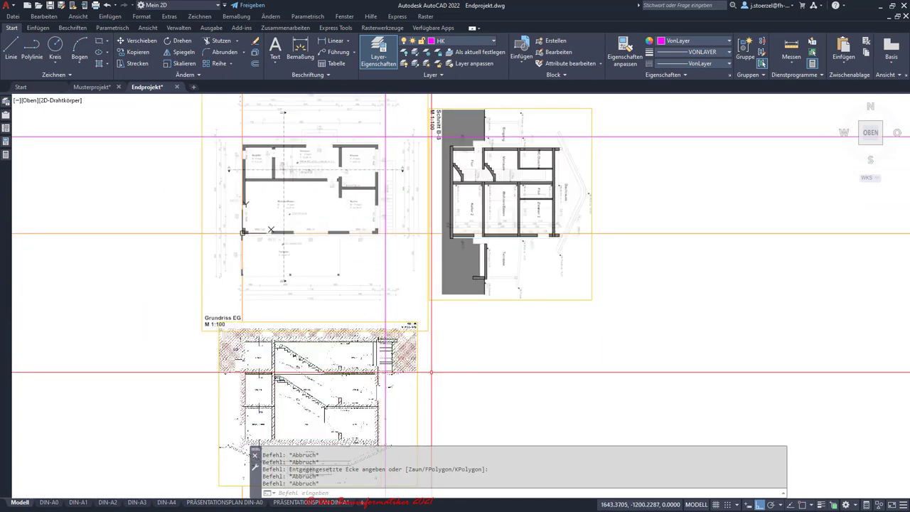
scroll(426, 371, "down", 2)
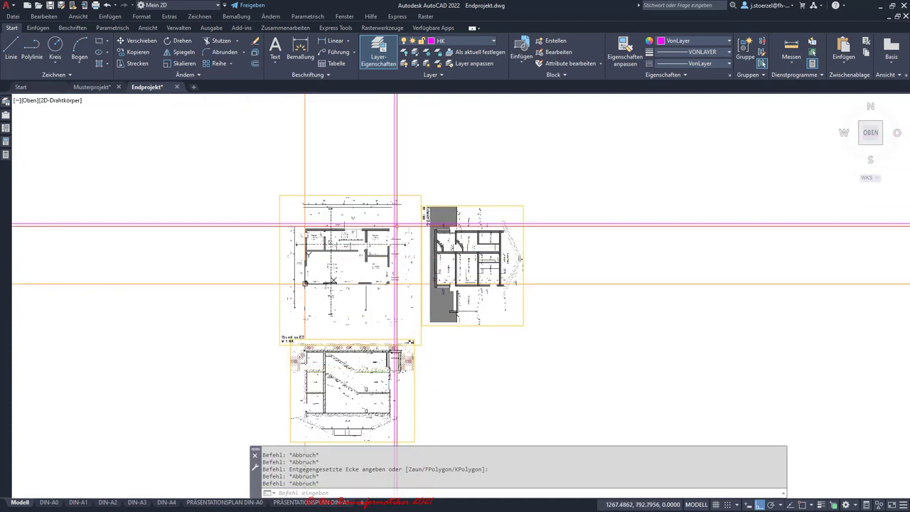
scroll(442, 223, "up", 3)
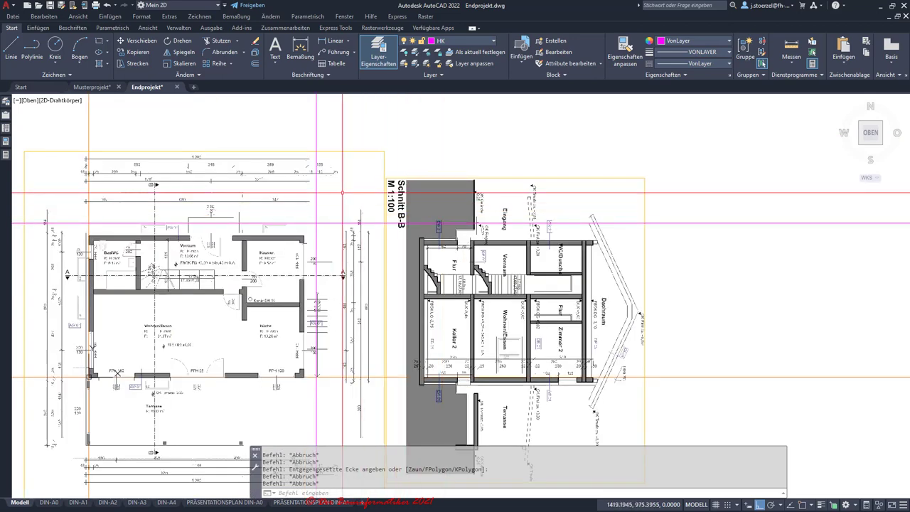
scroll(382, 226, "down", 2)
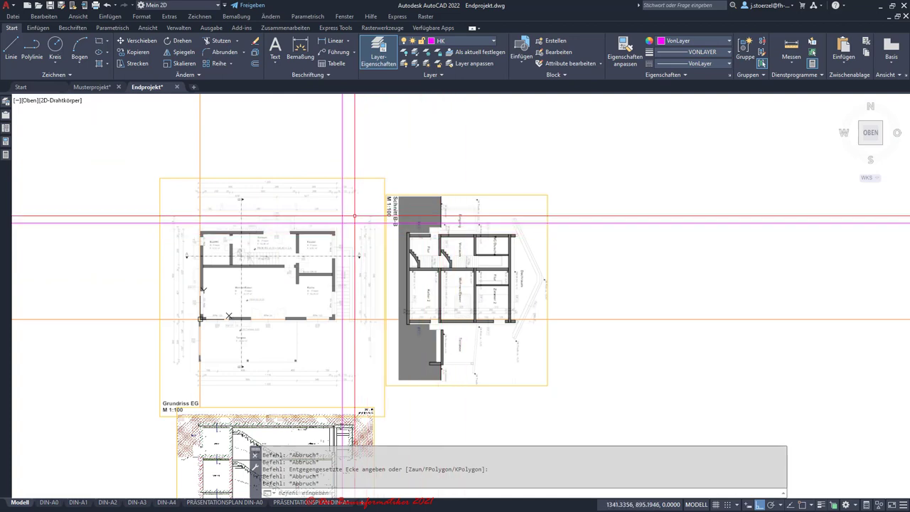
scroll(312, 221, "down", 2)
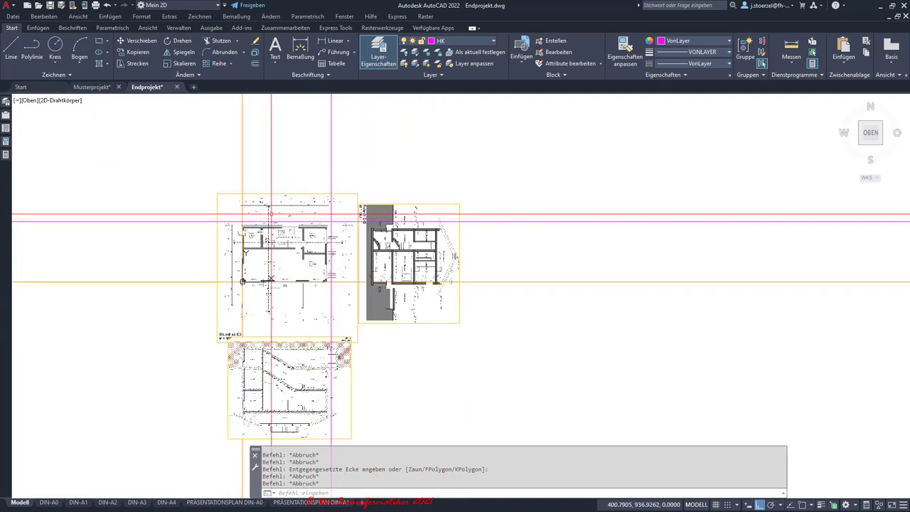
scroll(271, 212, "up", 4)
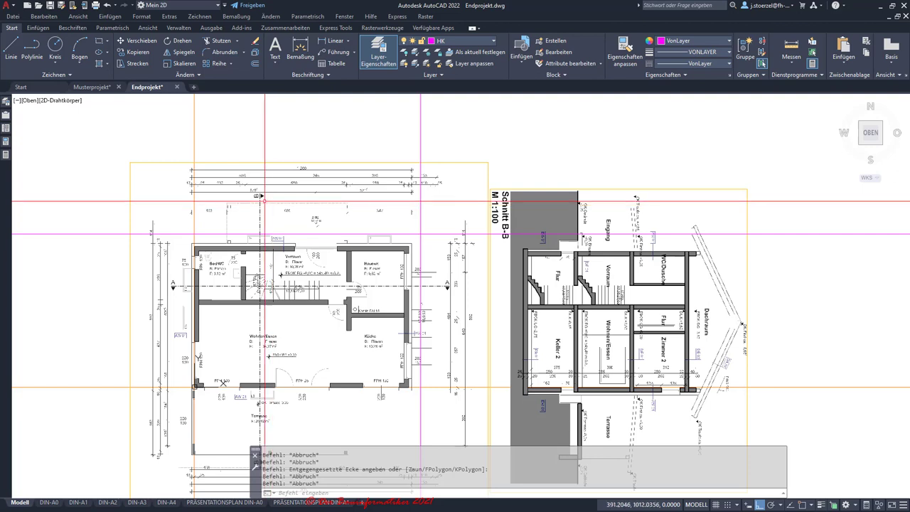
scroll(286, 224, "down", 4)
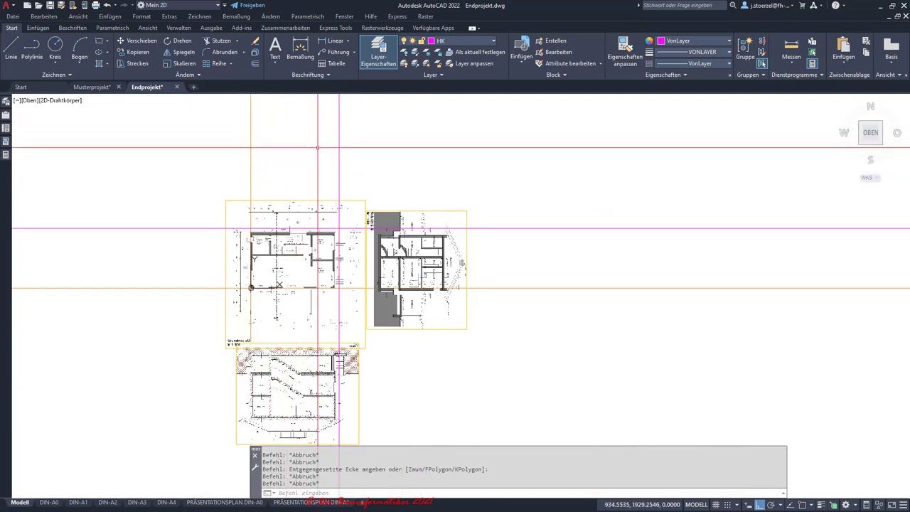
Step: Restore the LP-VI layer state to bring back the site plan
left_click(494, 40)
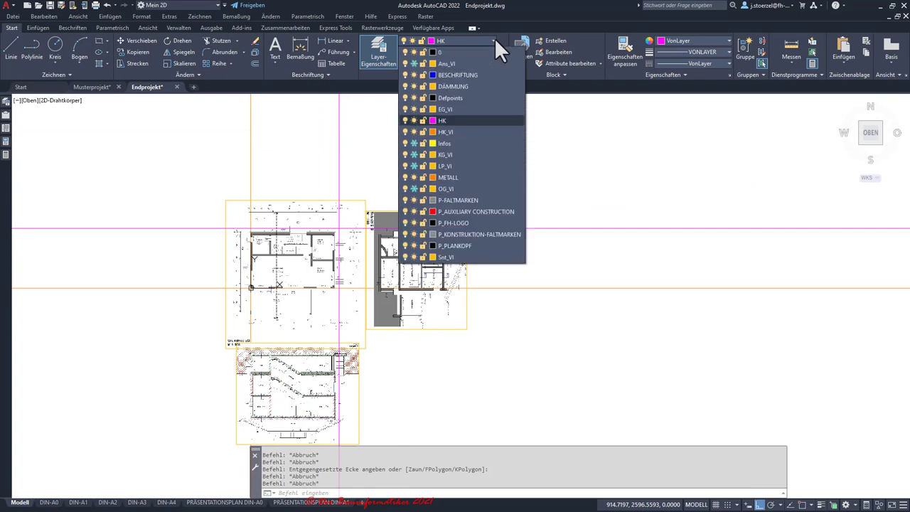
left_click(494, 40)
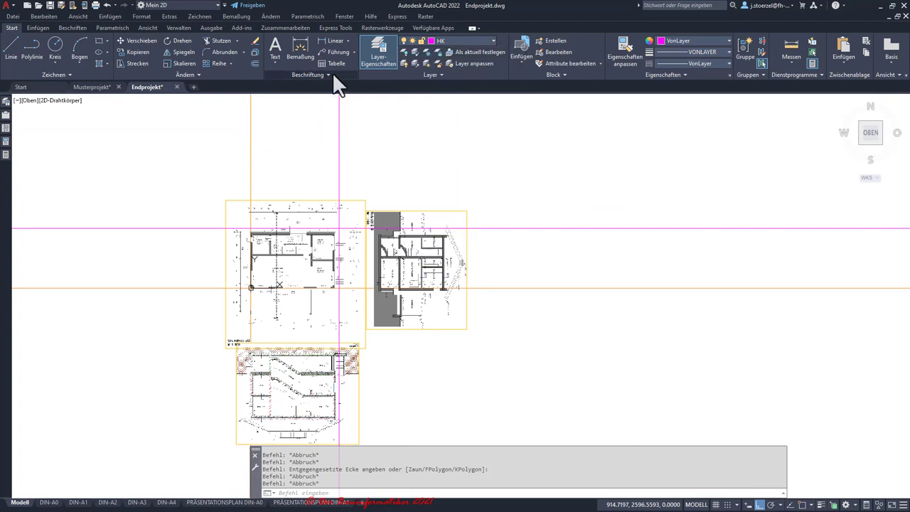
left_click(427, 74)
left_click(420, 87)
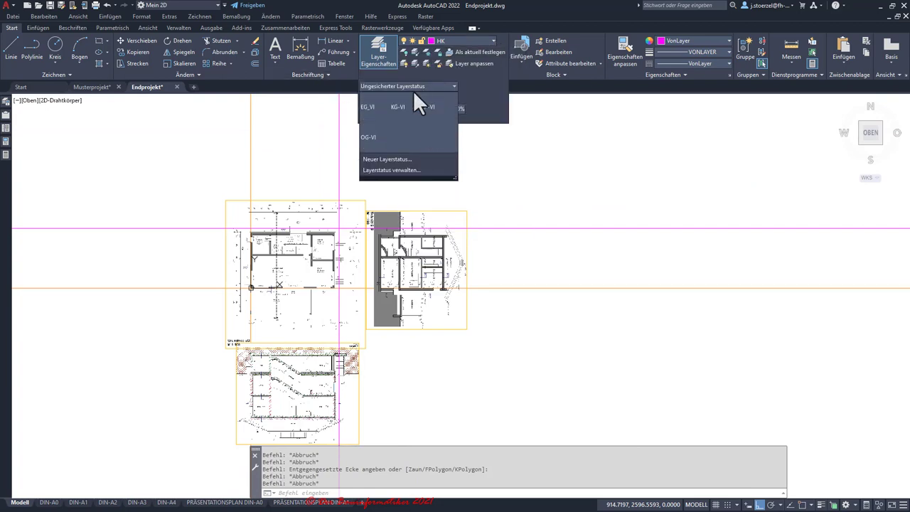
left_click(429, 107)
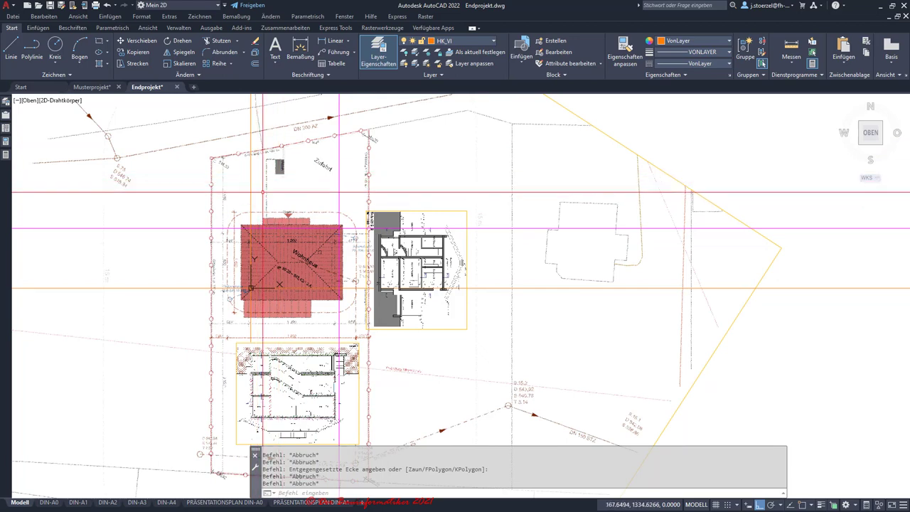
scroll(341, 266, "up", 2)
scroll(341, 267, "up", 2)
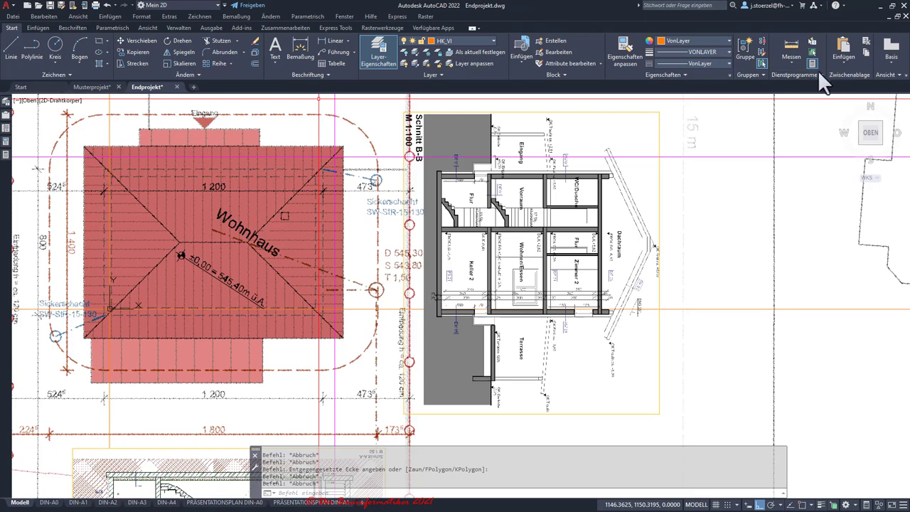
Step: Start a distance measurement from the top-right roof corner of the Wohnhaus, then cancel it
left_click(794, 62)
left_click(796, 99)
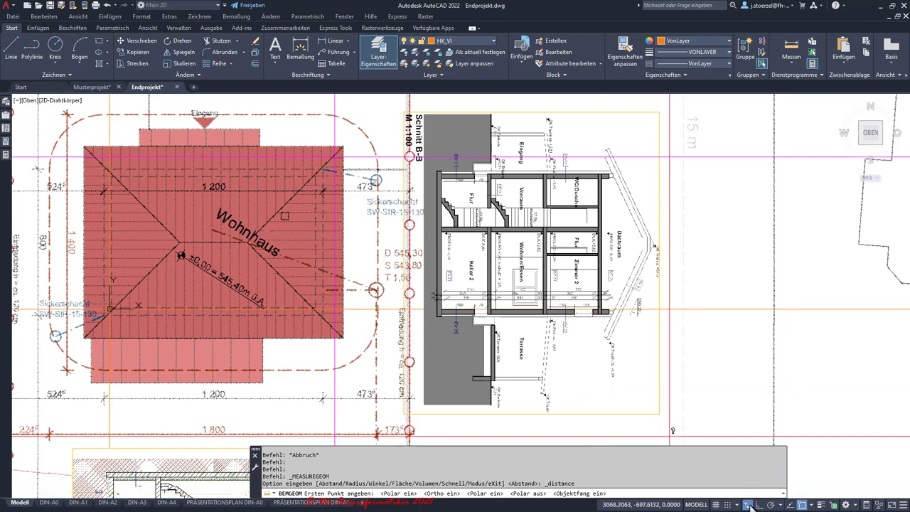
left_click(342, 152)
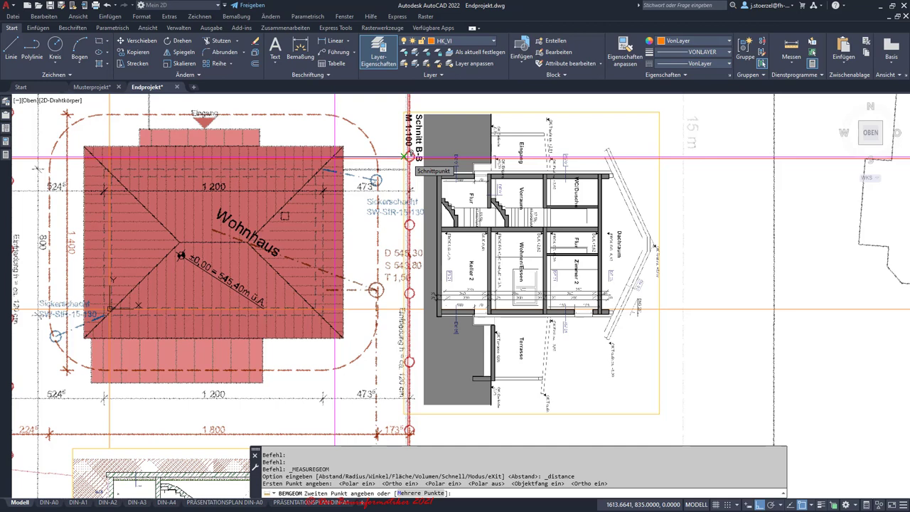
key("Escape")
key("Escape")
scroll(255, 259, "down", 3)
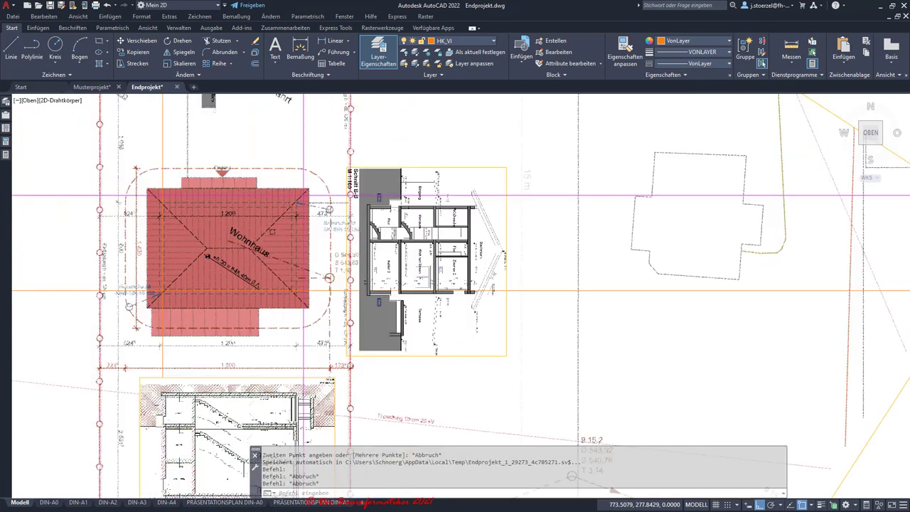
scroll(255, 259, "down", 2)
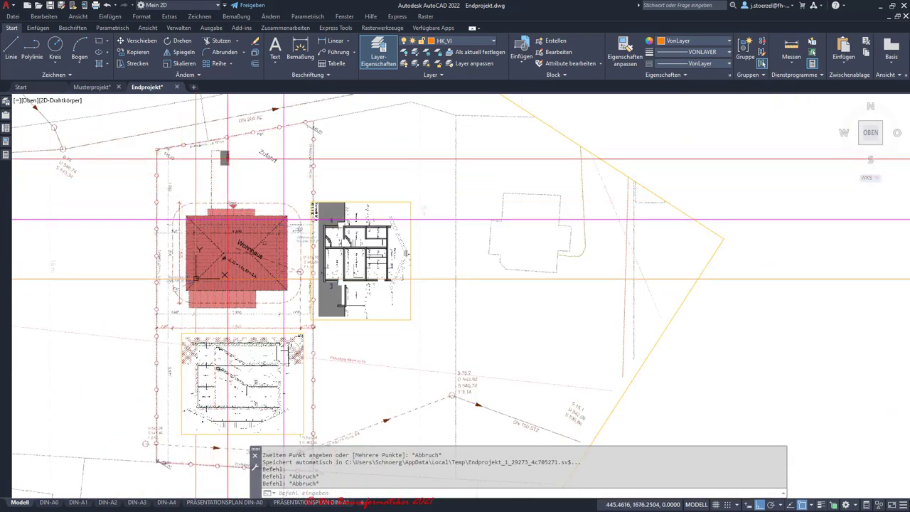
scroll(196, 279, "up", 4)
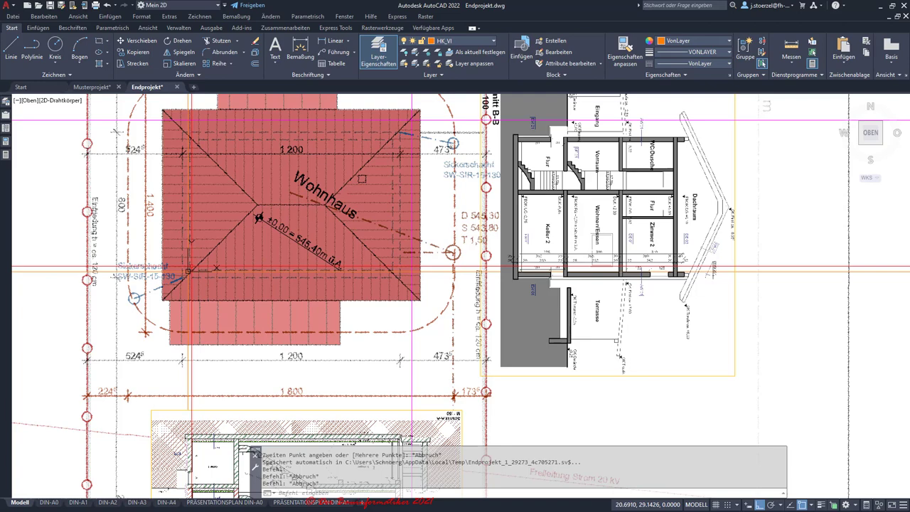
scroll(181, 264, "up", 3)
scroll(160, 256, "up", 2)
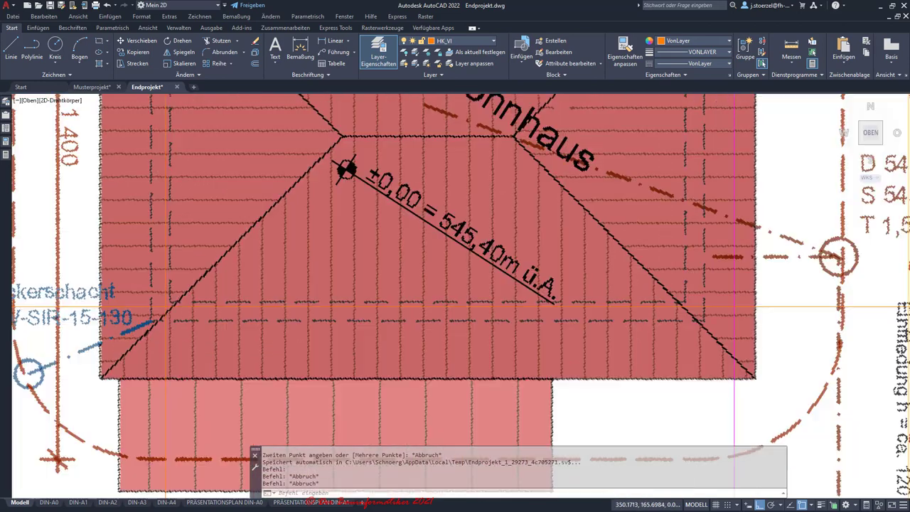
scroll(315, 274, "down", 6)
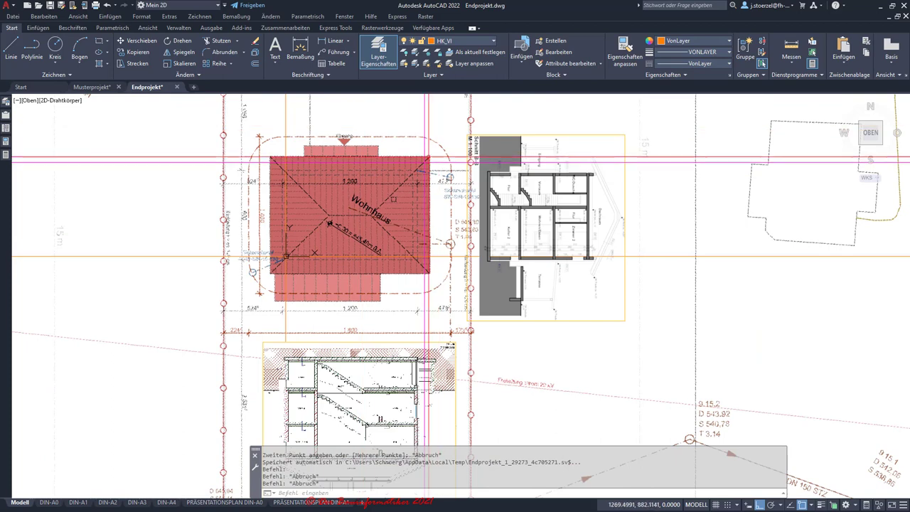
key("Escape")
scroll(318, 256, "down", 2)
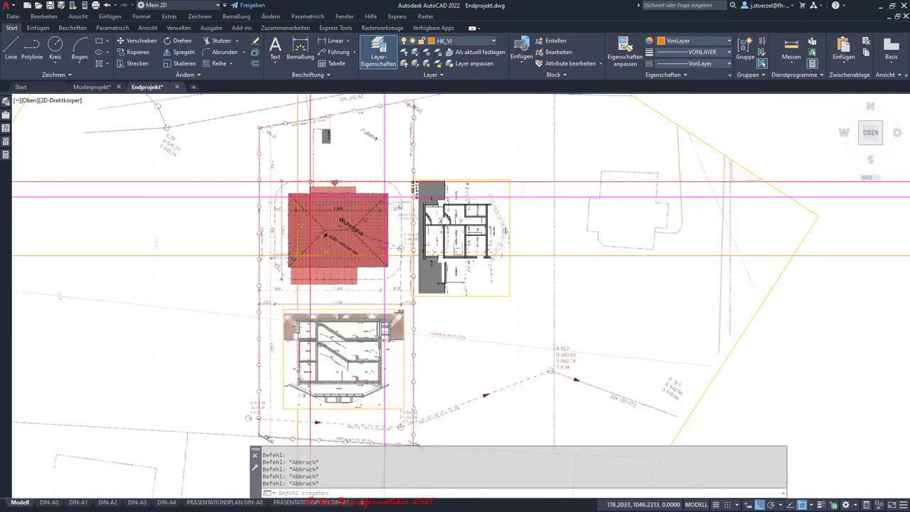
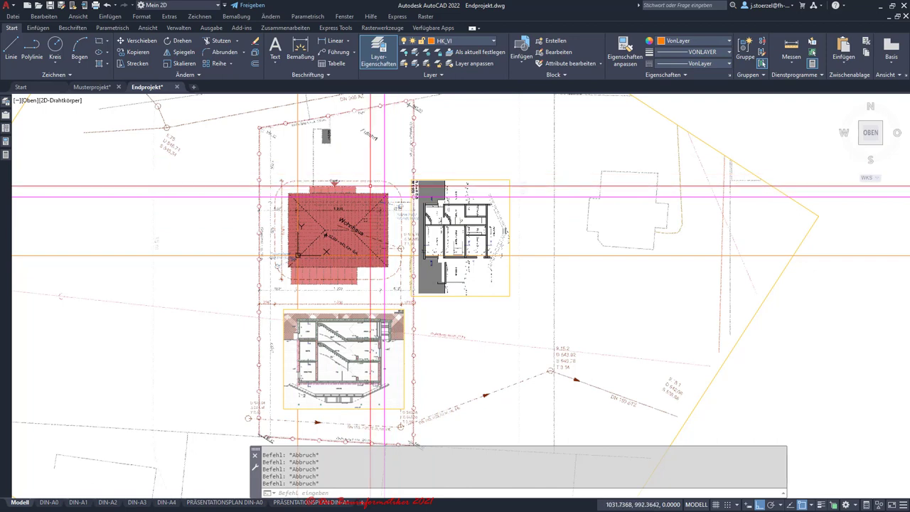
Step: Freeze the LP_VI site plan, Infos and Snt_VI layers
scroll(370, 181, "down", 3)
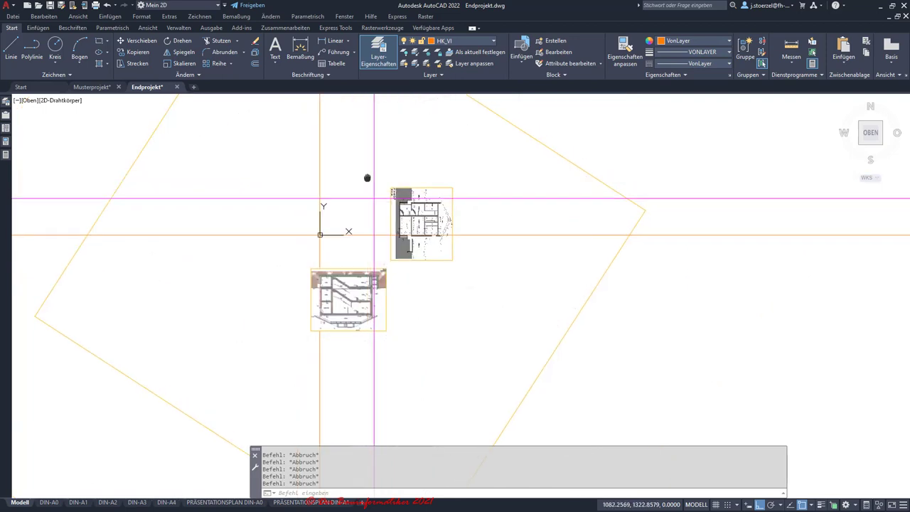
middle_click_drag(373, 172, 324, 214)
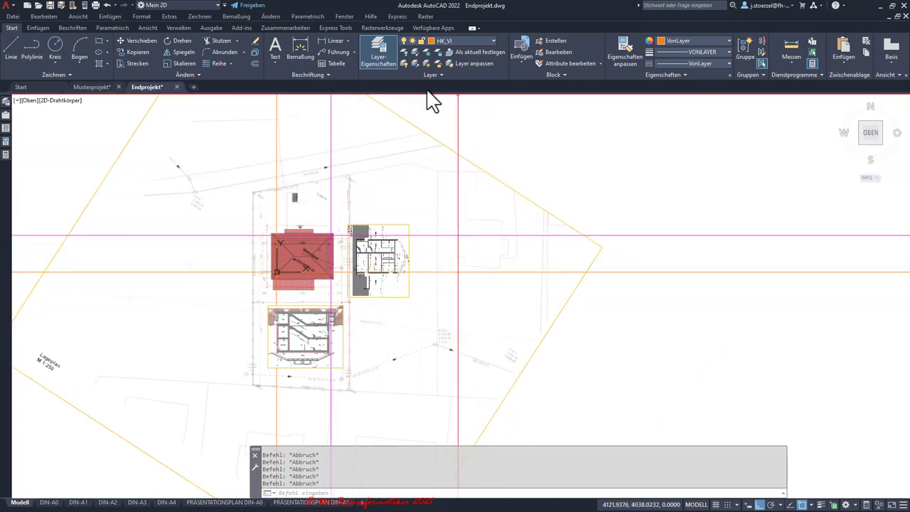
left_click(450, 75)
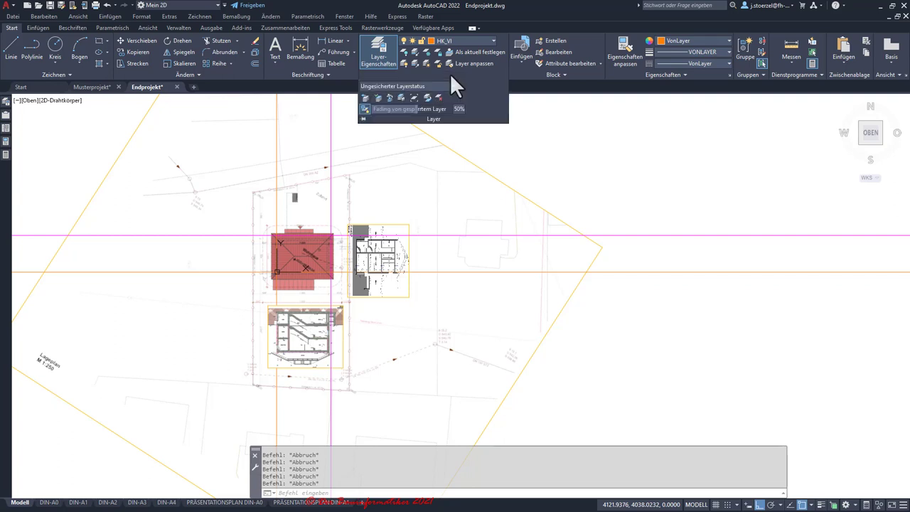
left_click(479, 41)
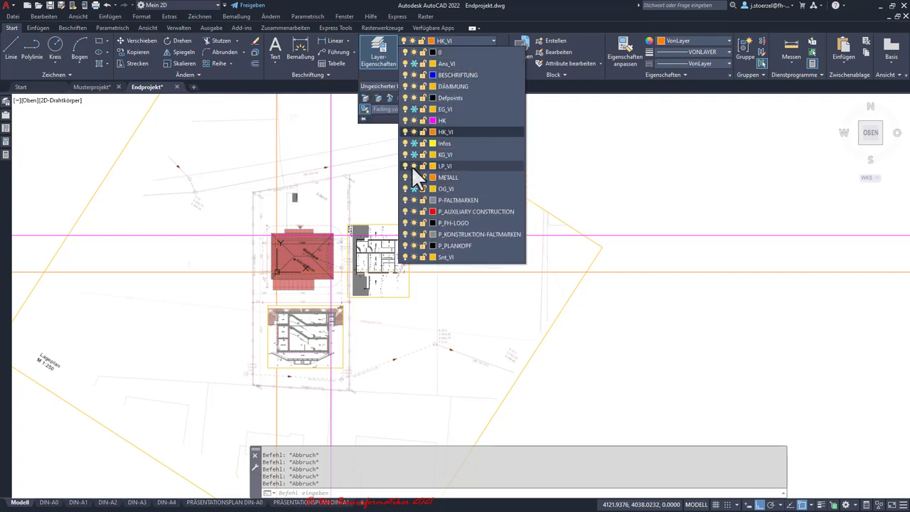
left_click(414, 166)
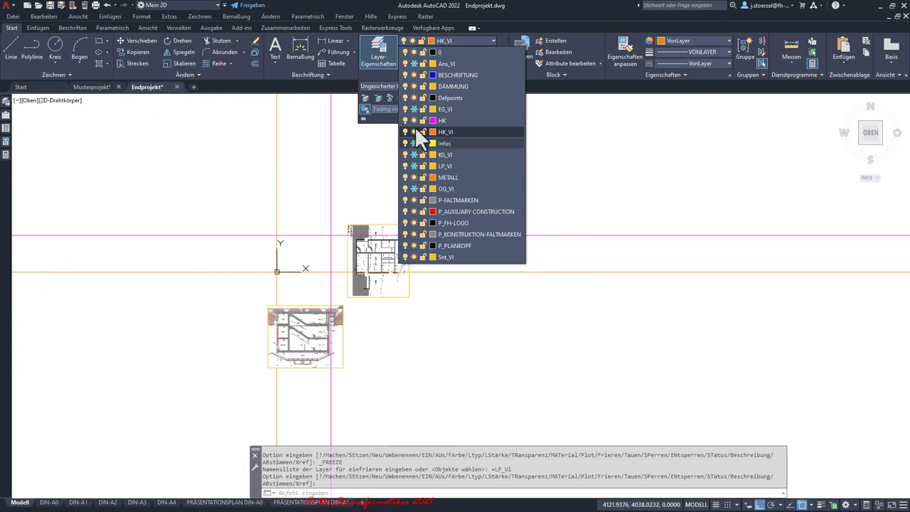
left_click(414, 143)
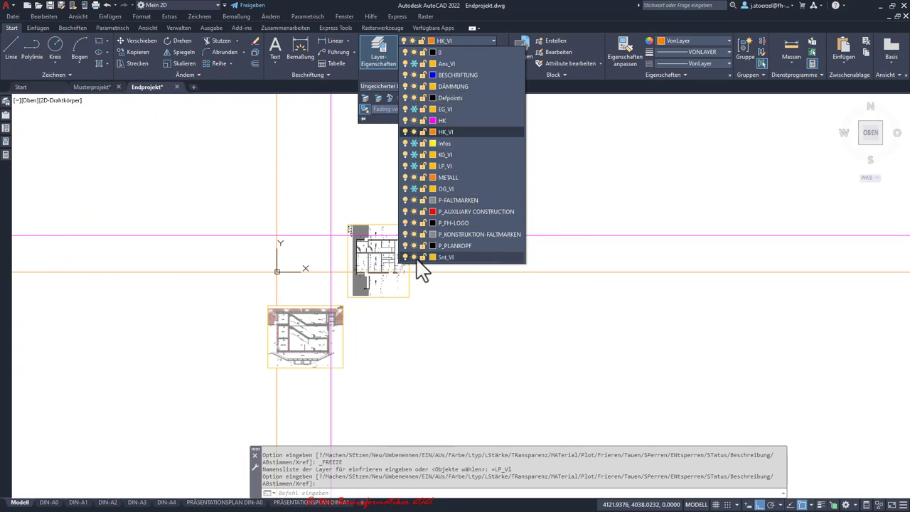
left_click(414, 257)
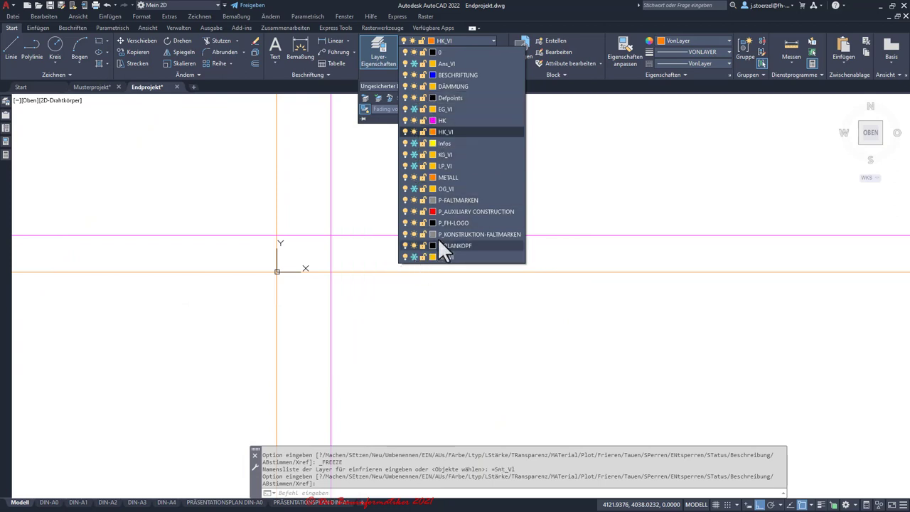
Step: Thaw the Ans_VI elevations and EG_VI ground-floor plan layers
left_click(415, 63)
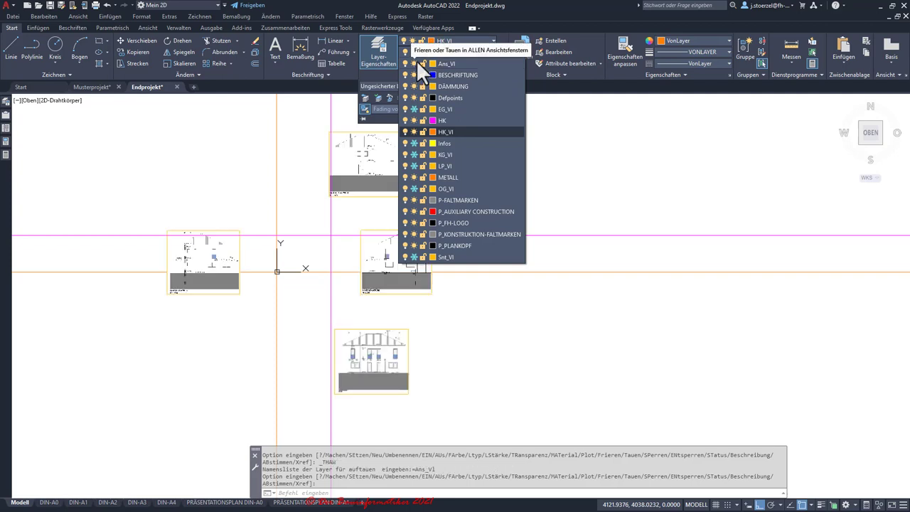
left_click(413, 109)
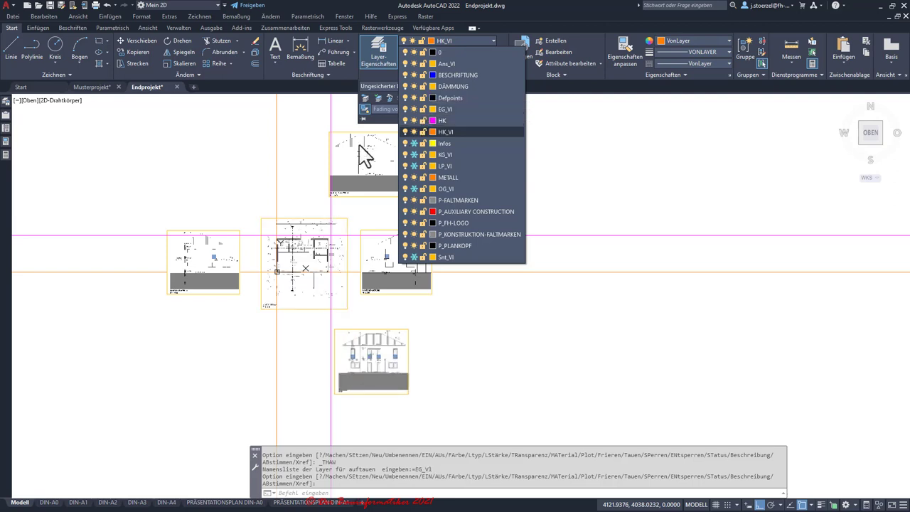
left_click(279, 156)
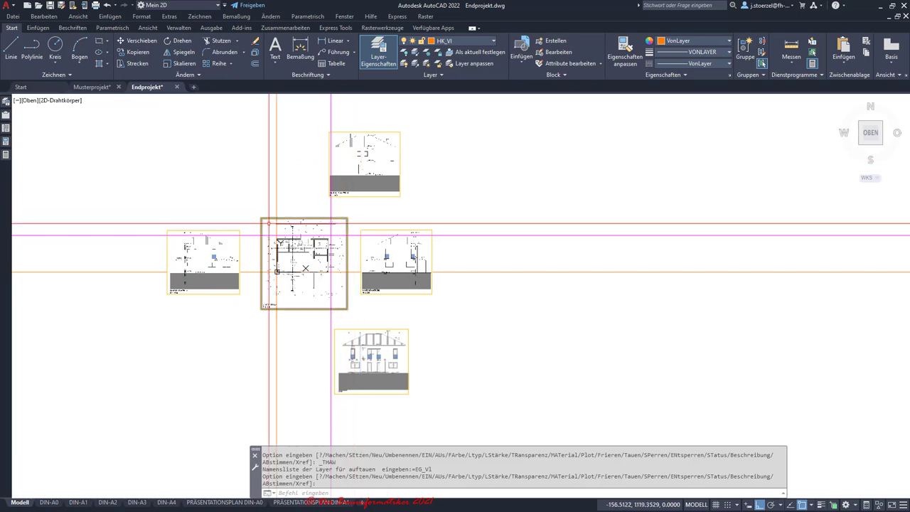
Step: Zoom in and out over the ground-floor plan and surrounding elevations to check their alignment
scroll(267, 245, "up", 6)
scroll(266, 245, "up", 1)
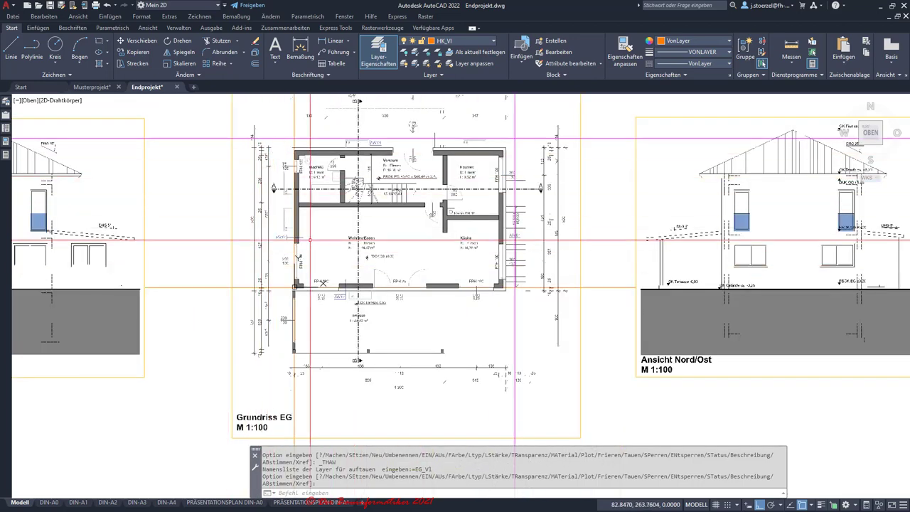
scroll(266, 245, "down", 5)
scroll(329, 209, "up", 2)
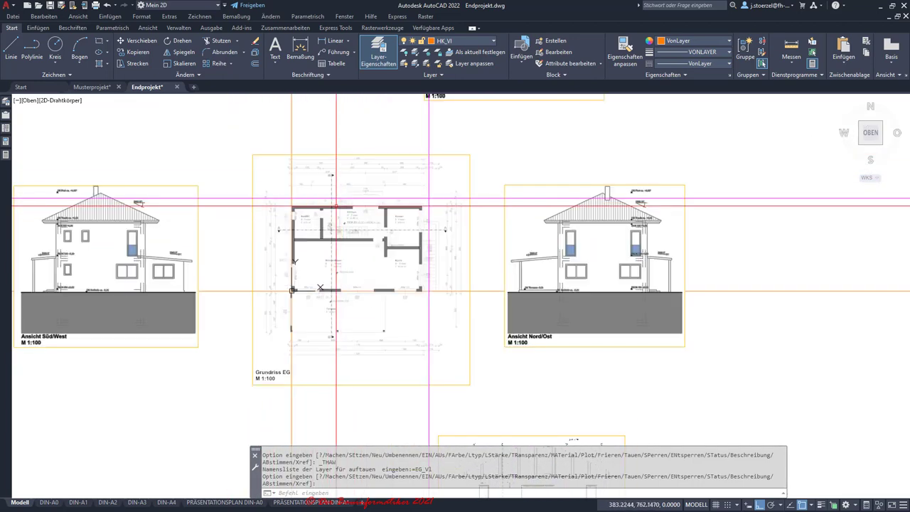
scroll(335, 184, "up", 2)
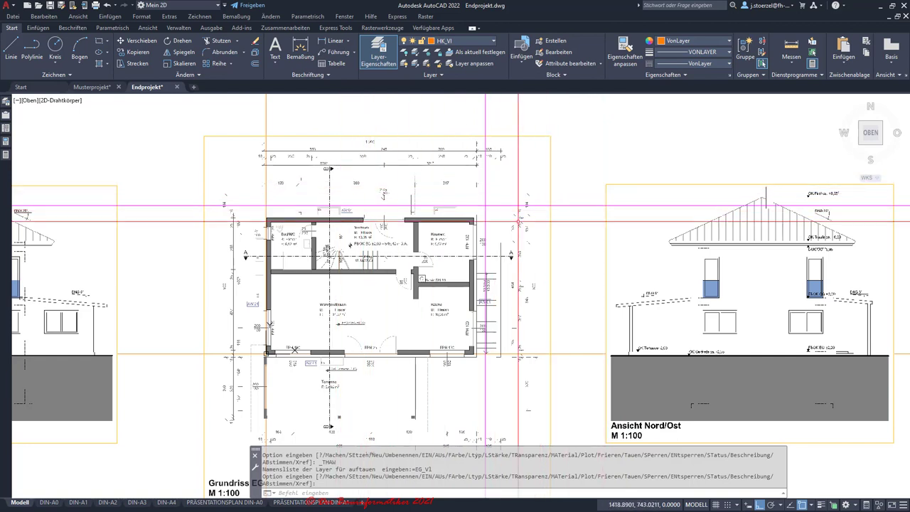
scroll(479, 181, "down", 2)
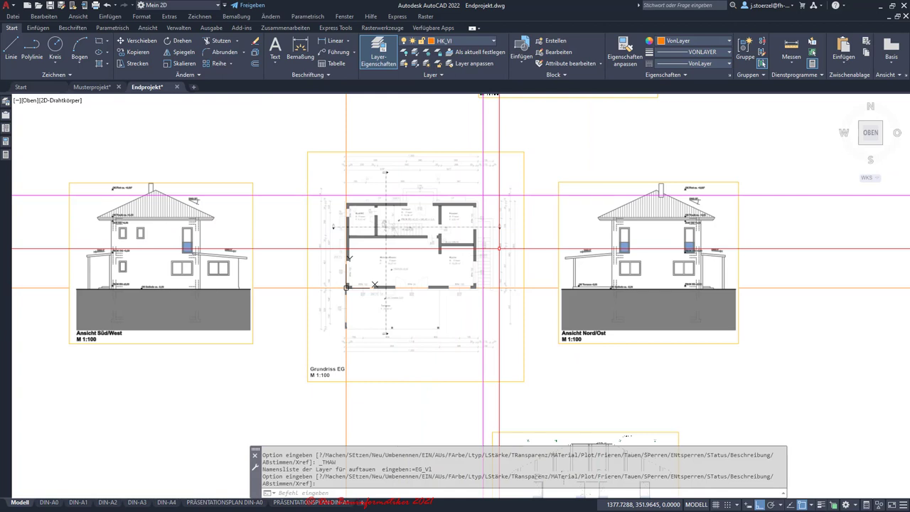
scroll(380, 248, "down", 5)
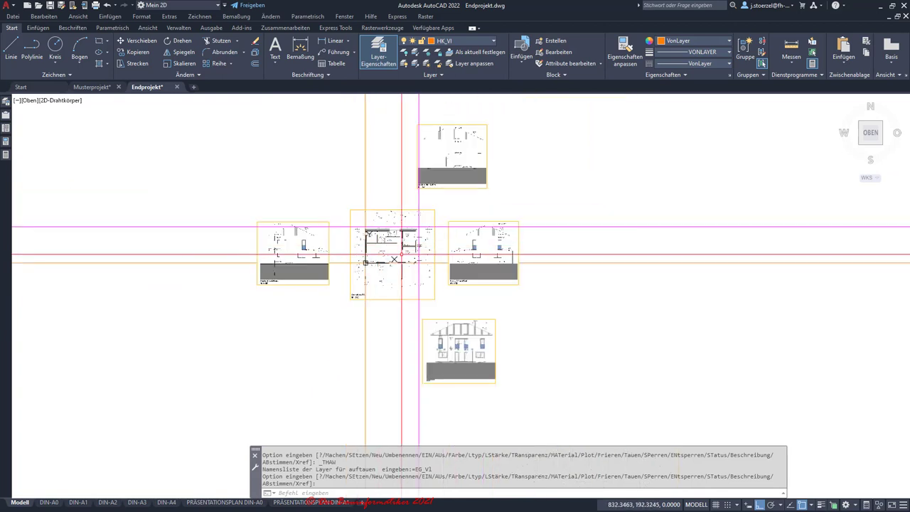
scroll(402, 254, "up", 3)
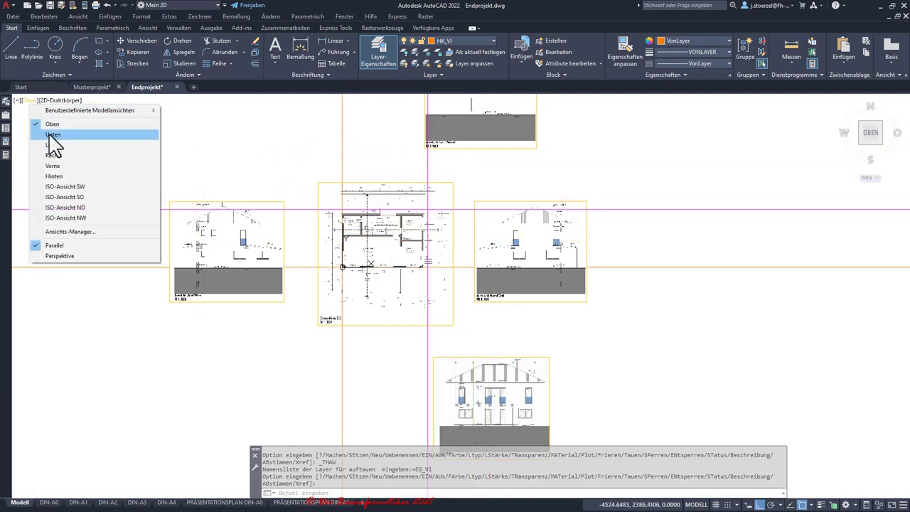
Step: Apply the Unten (bottom) preset view and zoom to the top elevation
left_click(51, 135)
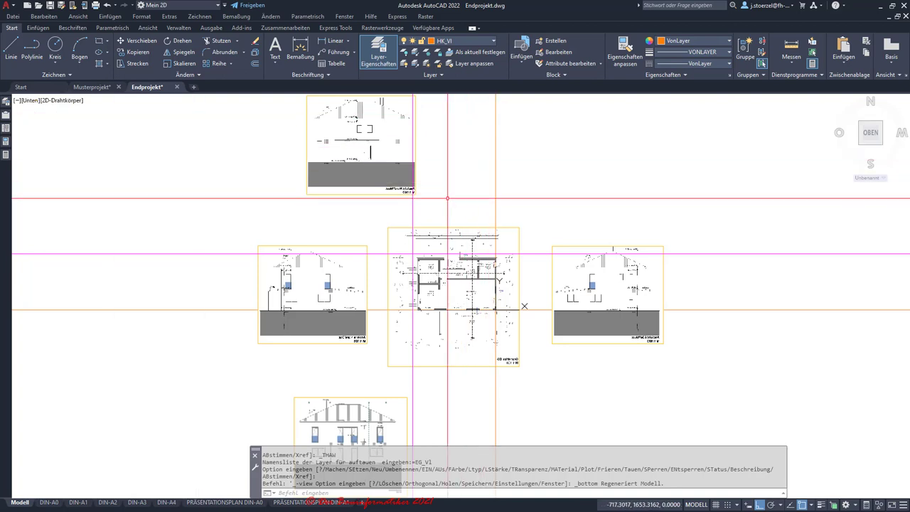
middle_click_drag(388, 197, 424, 264)
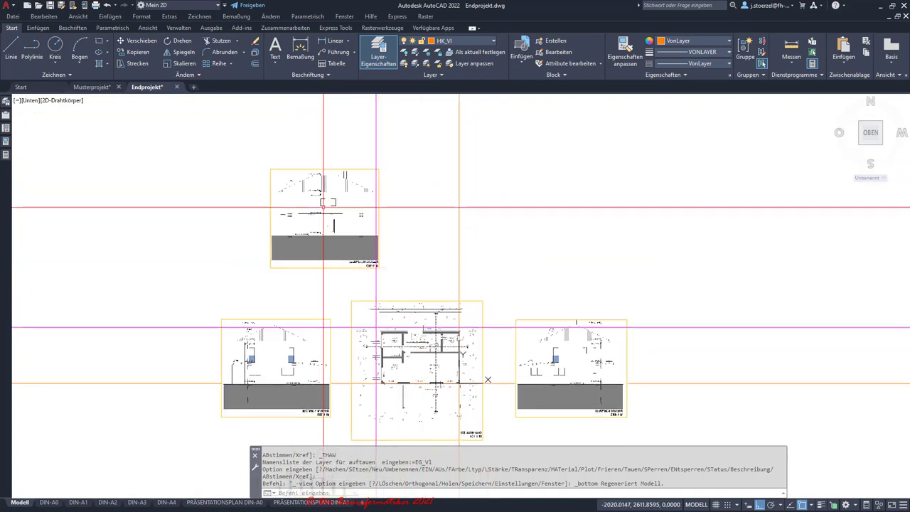
scroll(368, 211, "up", 3)
scroll(367, 211, "up", 2)
scroll(367, 212, "down", 1)
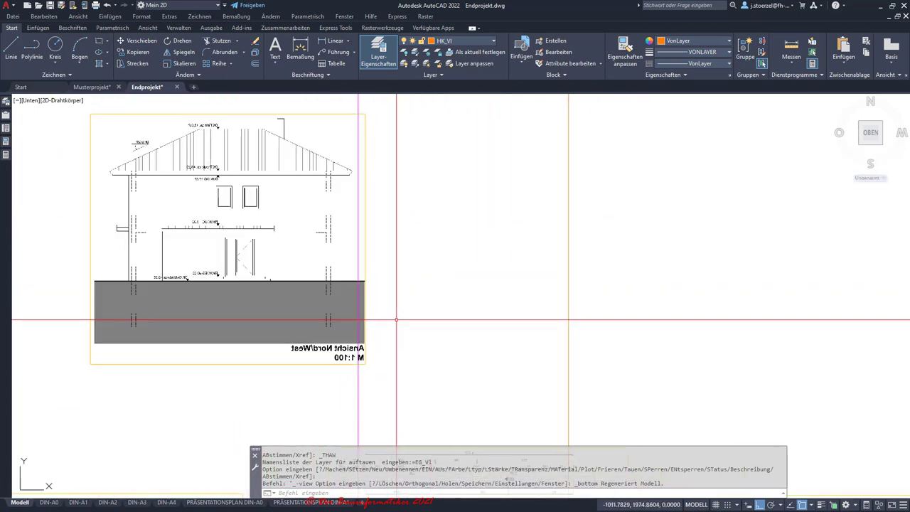
scroll(376, 306, "down", 2)
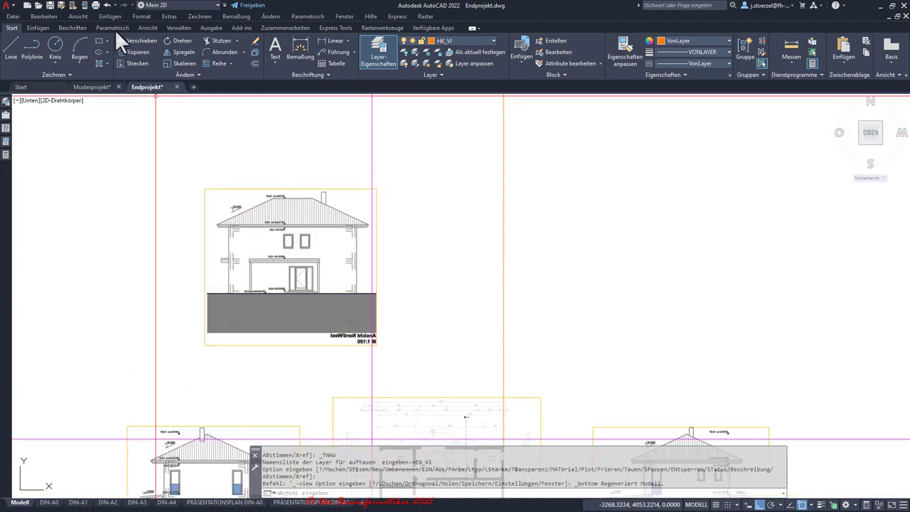
Step: Mirror the Ansicht Nord/West elevation about a vertical axis at its right edge, deleting the original
left_click(170, 51)
left_click(330, 277)
key("Return")
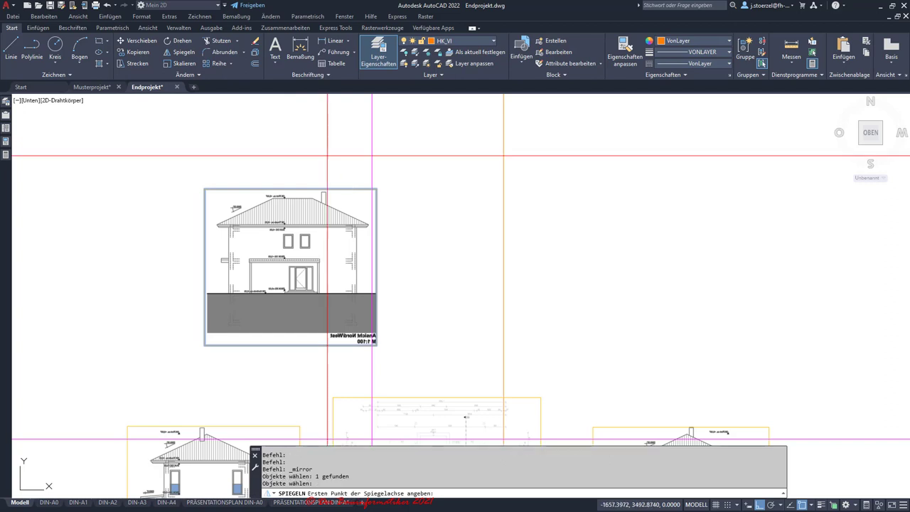
left_click(376, 345)
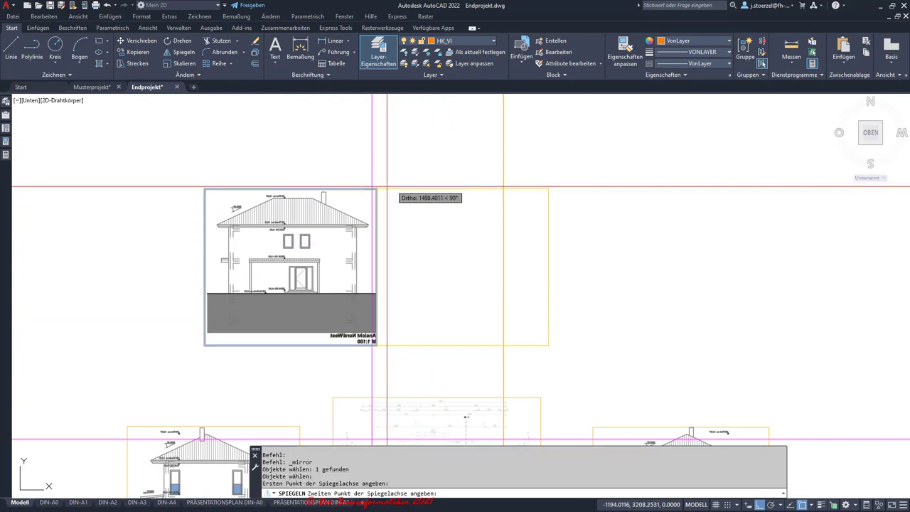
left_click(381, 186)
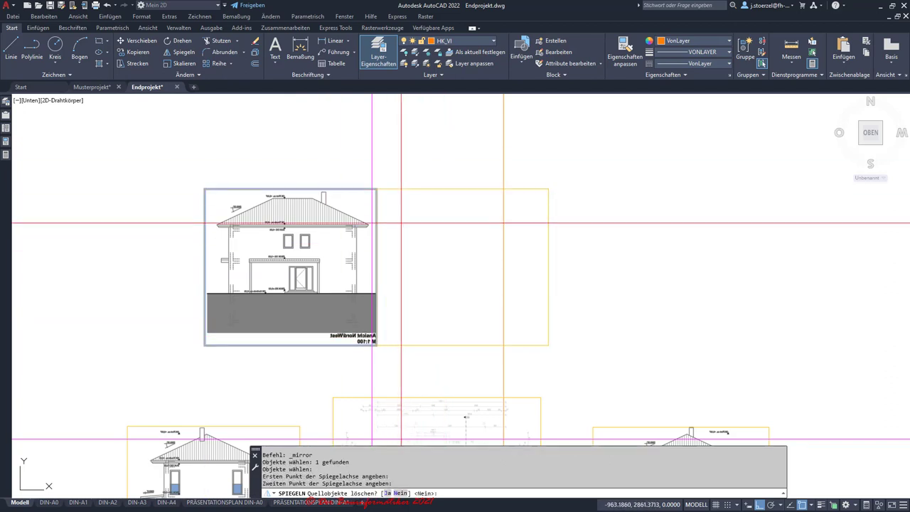
left_click(388, 493)
scroll(410, 288, "up", 4)
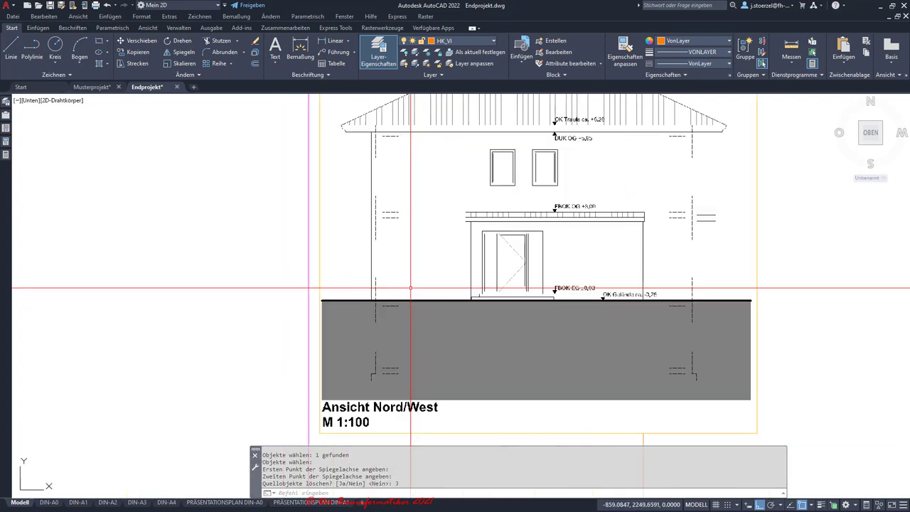
scroll(410, 288, "down", 2)
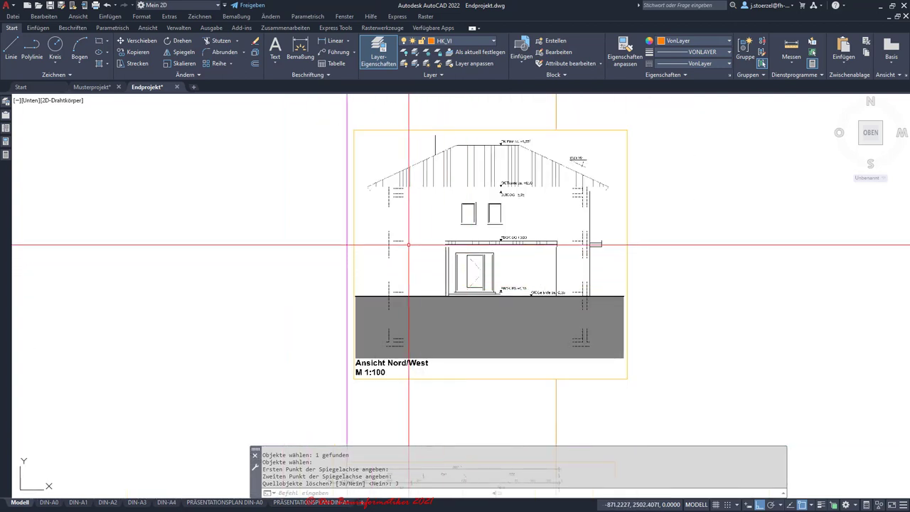
scroll(400, 241, "down", 2)
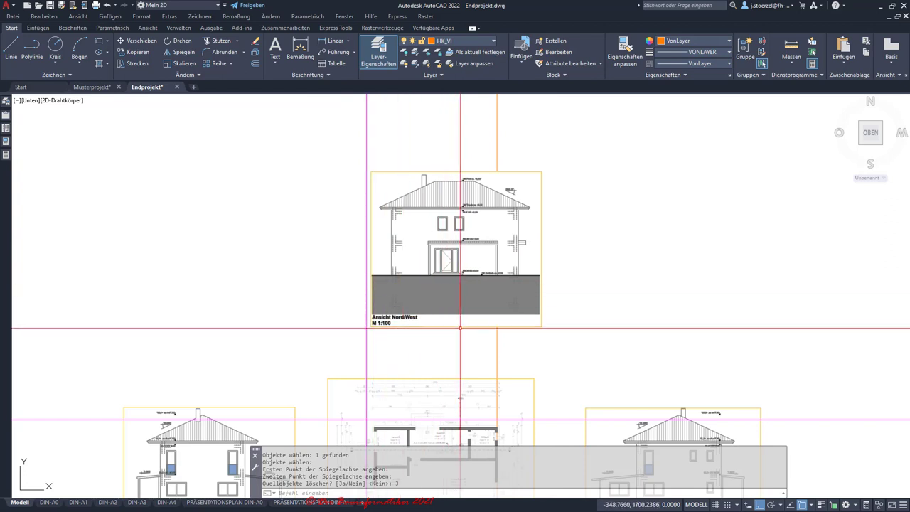
middle_click_drag(459, 327, 337, 304)
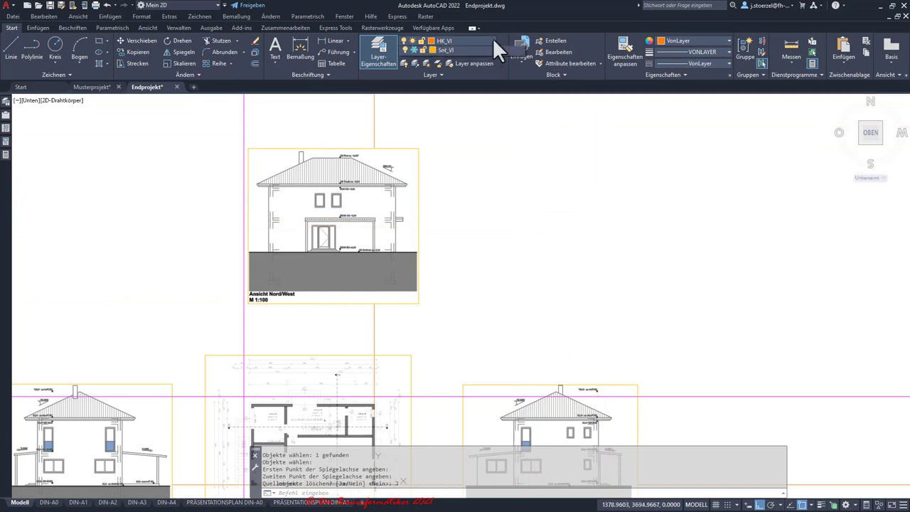
Step: Thaw the Snt_VI section layer and zoom around to inspect the Nord/West elevation sheet
left_click(493, 39)
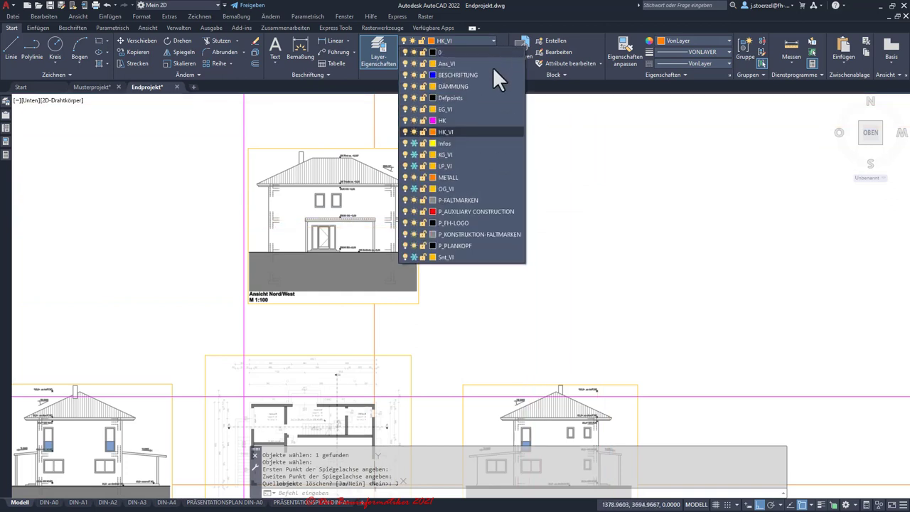
left_click(415, 257)
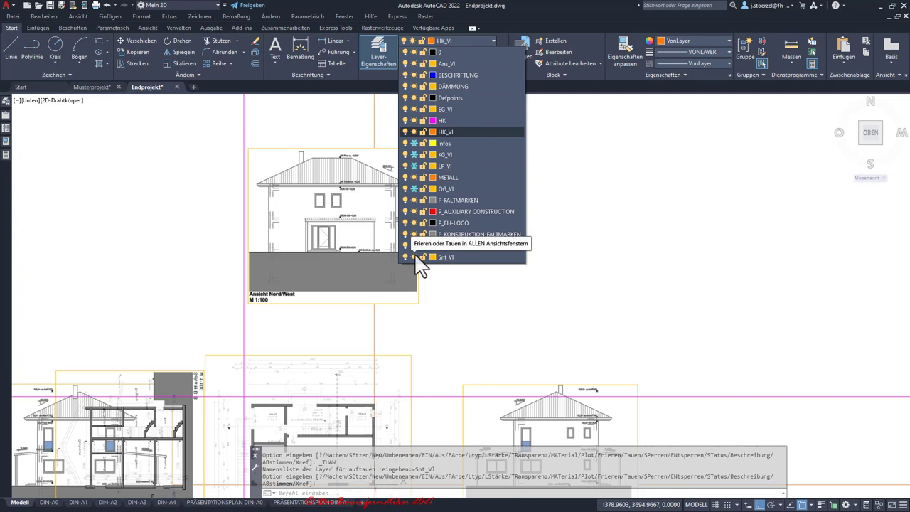
left_click(435, 288)
scroll(448, 288, "down", 5)
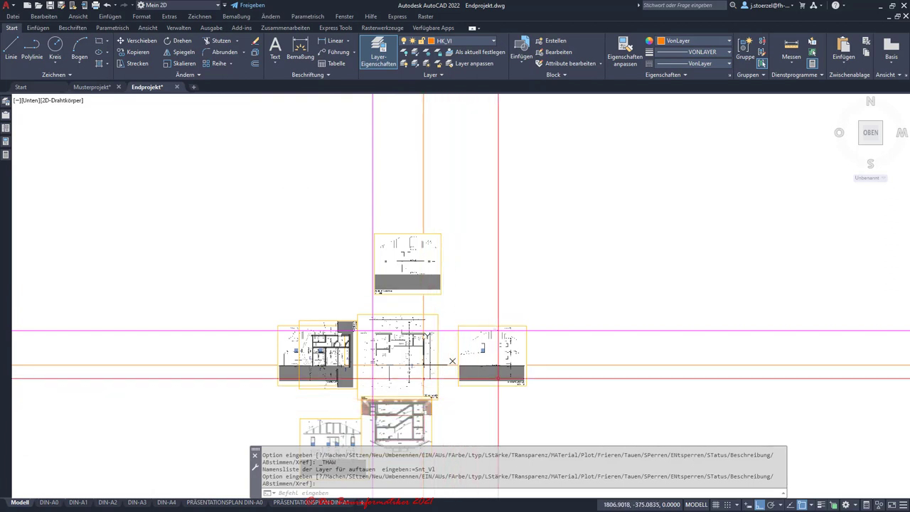
scroll(434, 354, "up", 2)
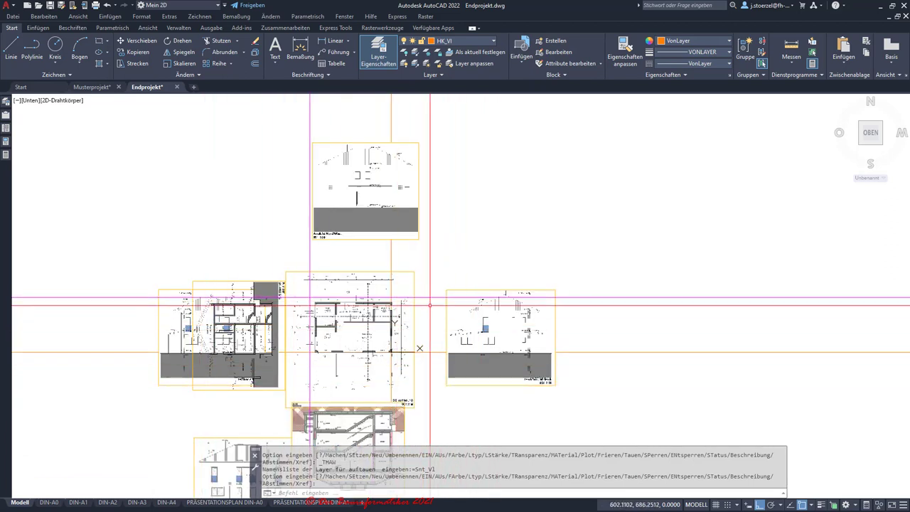
scroll(428, 300, "down", 2)
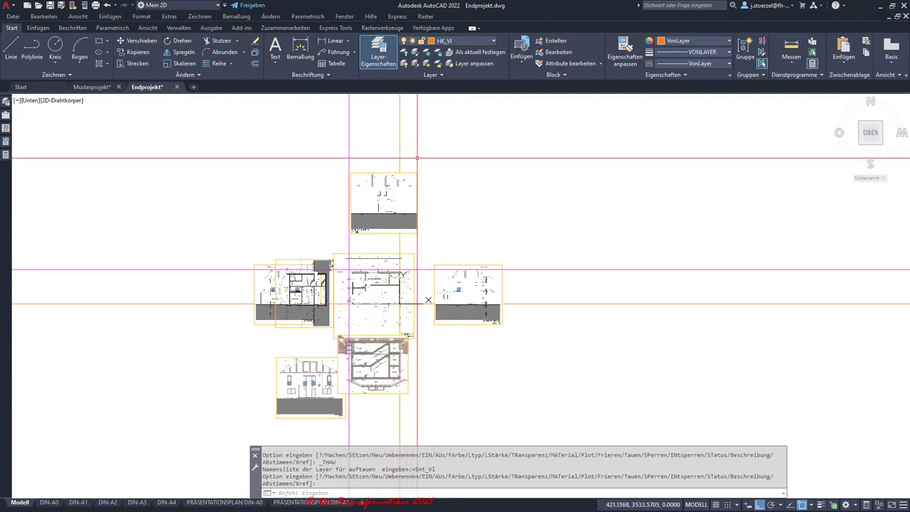
scroll(307, 418, "up", 2)
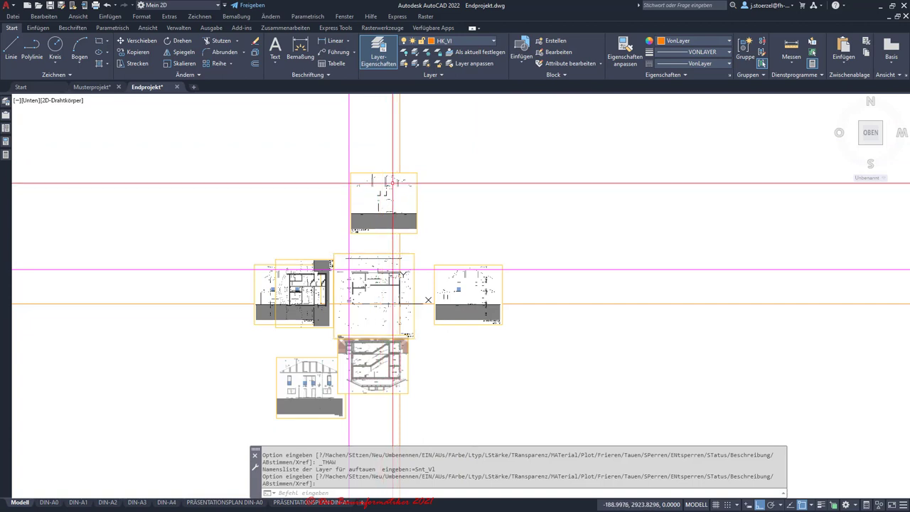
scroll(307, 419, "up", 2)
scroll(307, 418, "up", 2)
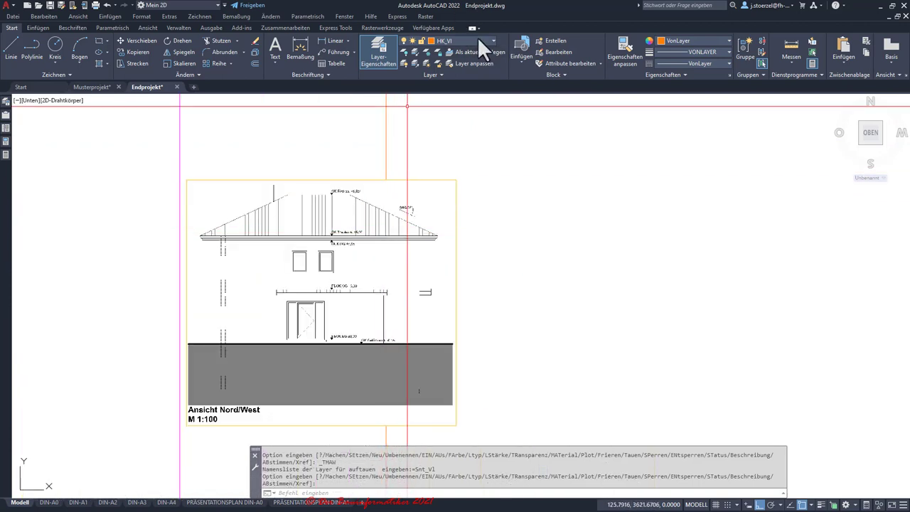
Step: Freeze the Snt_VI layer again
left_click(478, 40)
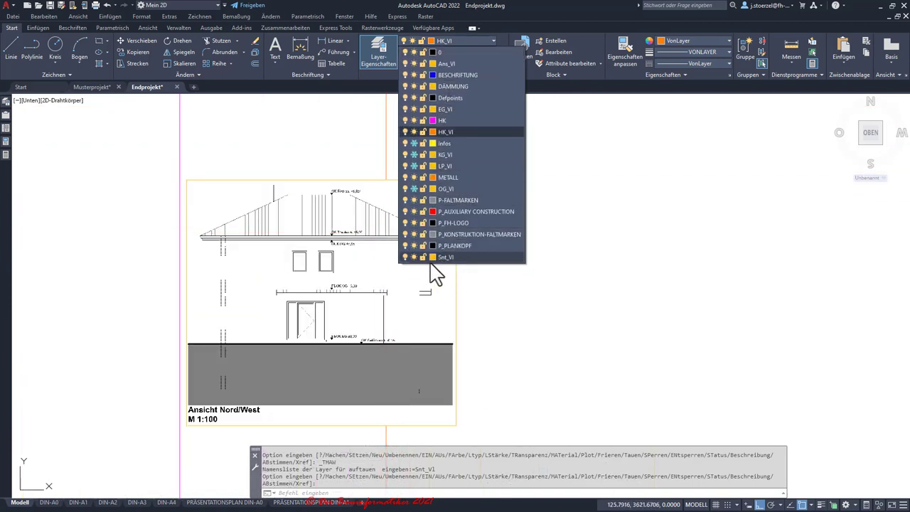
left_click(413, 257)
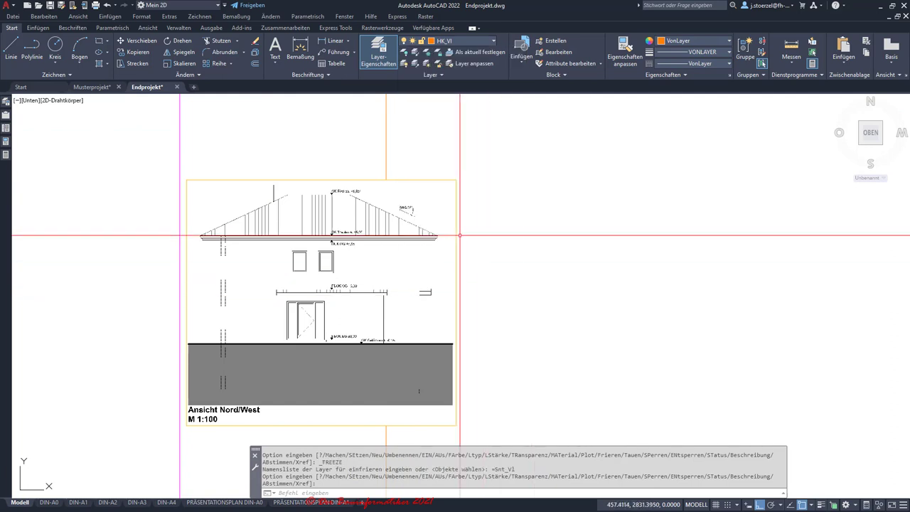
scroll(435, 220, "down", 2)
Step: Select the top Nord/West elevation image and start the Verschieben (Move) command on it
middle_click_drag(404, 349, 400, 247)
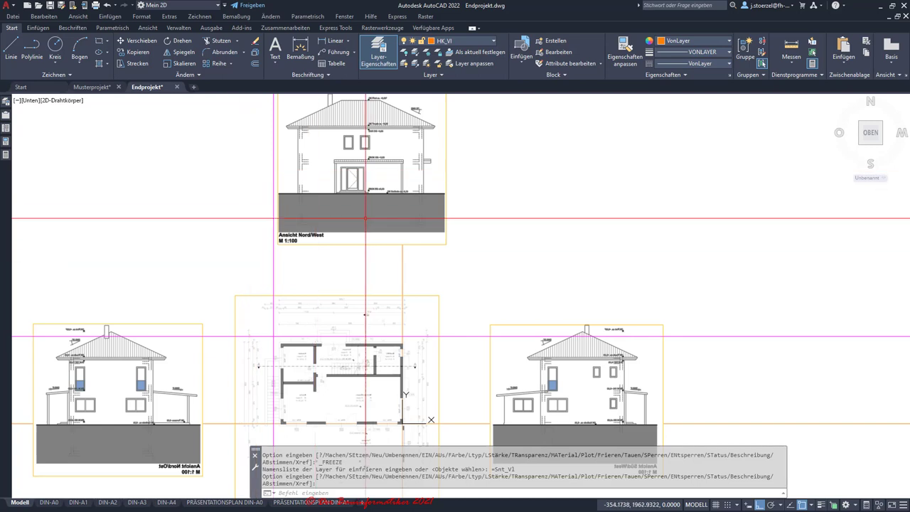
scroll(285, 276, "down", 3)
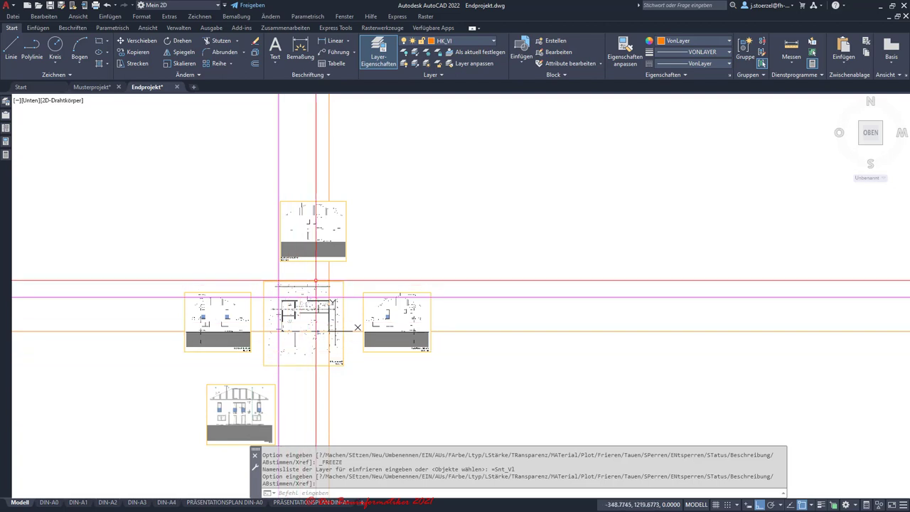
scroll(295, 205, "up", 2)
scroll(346, 288, "up", 4)
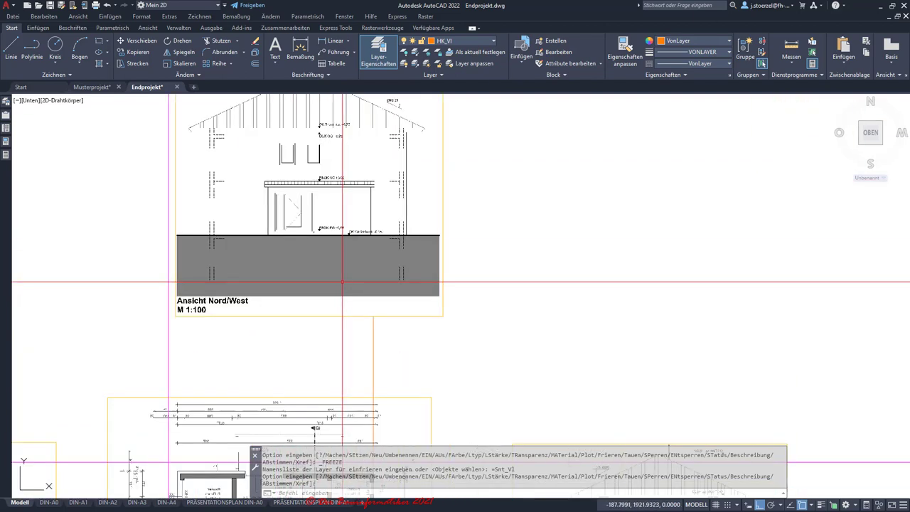
scroll(356, 227, "down", 4)
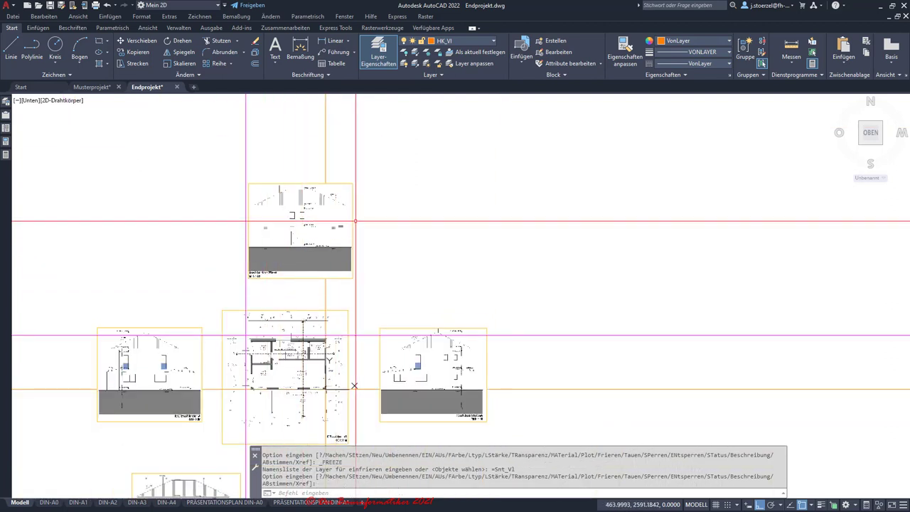
left_click(248, 222)
left_click(262, 57)
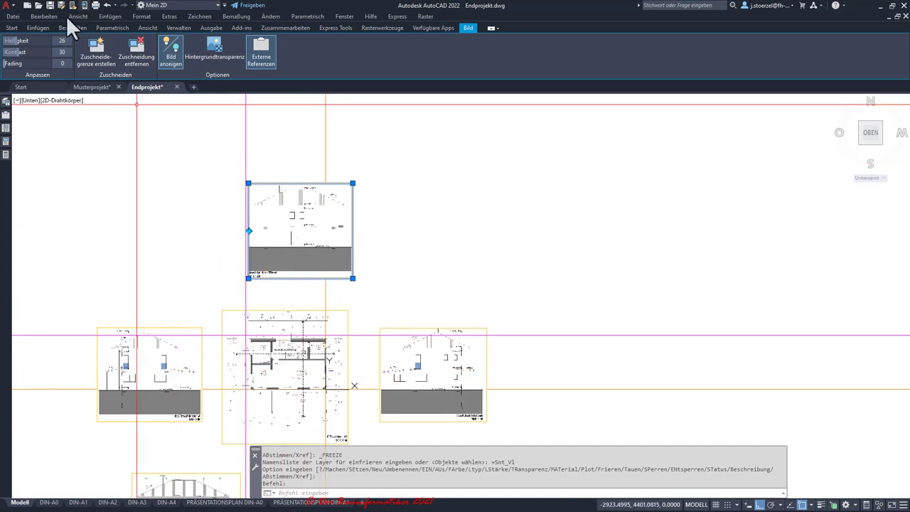
left_click(13, 28)
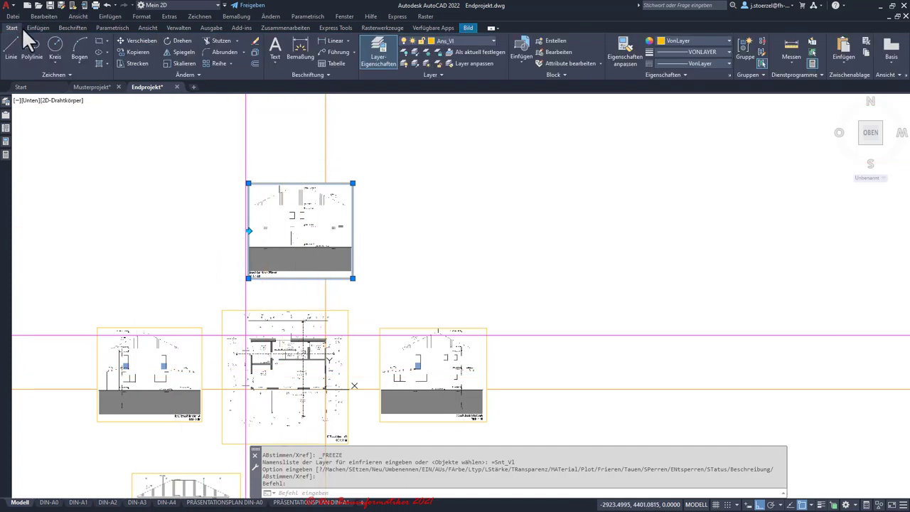
left_click(129, 39)
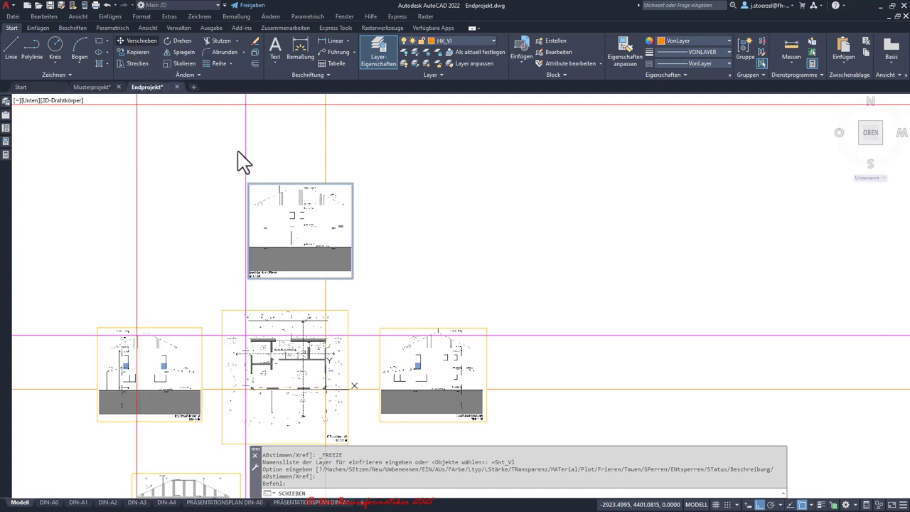
scroll(300, 235, "up", 2)
scroll(299, 234, "up", 2)
scroll(305, 249, "up", 2)
scroll(306, 245, "up", 2)
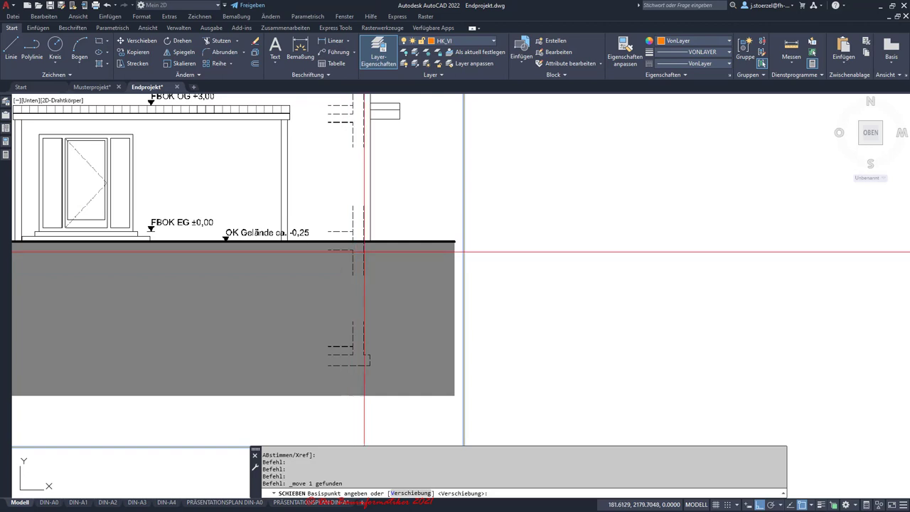
Step: Snap the move base point to the elevation's dashed wall corner
scroll(363, 250, "up", 2)
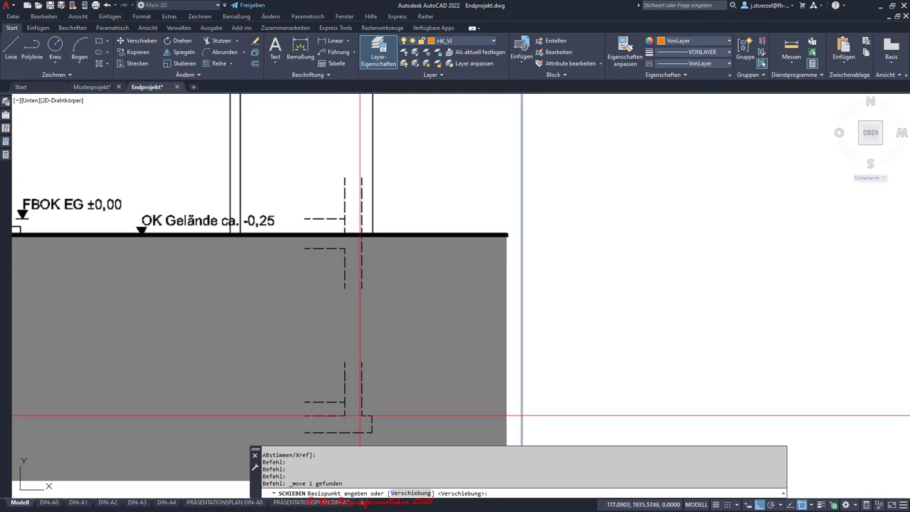
scroll(364, 424, "up", 4)
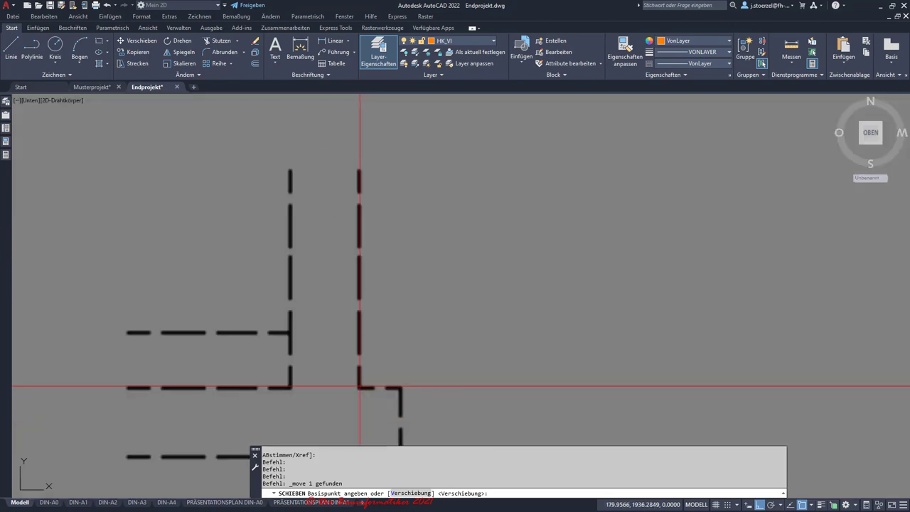
scroll(358, 388, "up", 3)
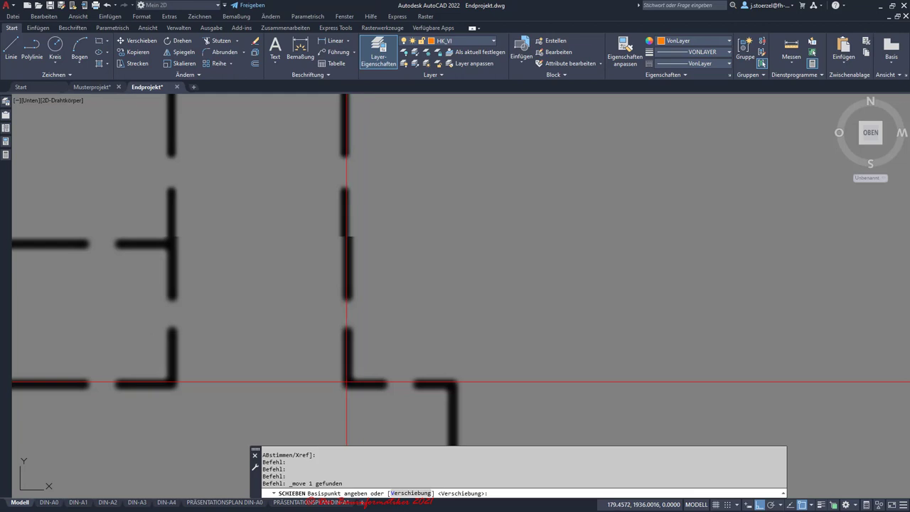
left_click(346, 384)
scroll(334, 370, "down", 3)
scroll(356, 348, "down", 2)
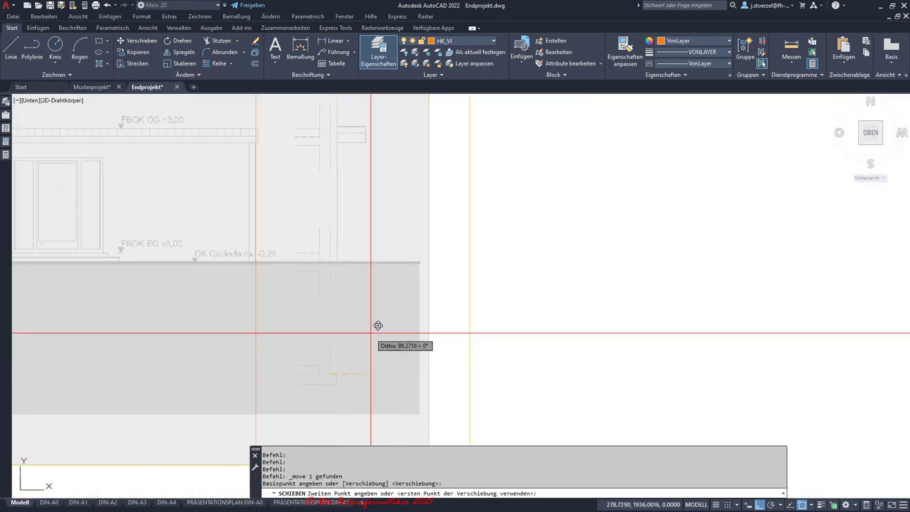
scroll(426, 299, "down", 2)
scroll(370, 249, "down", 2)
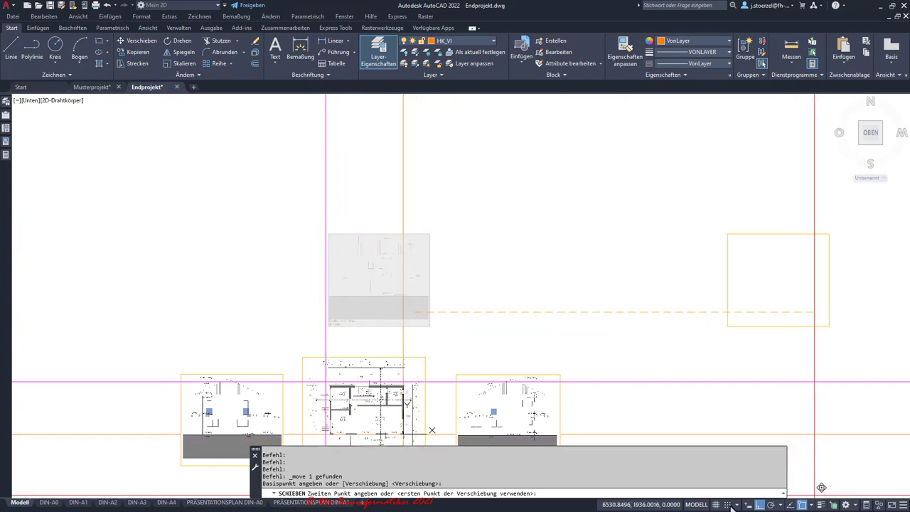
scroll(403, 312, "up", 2)
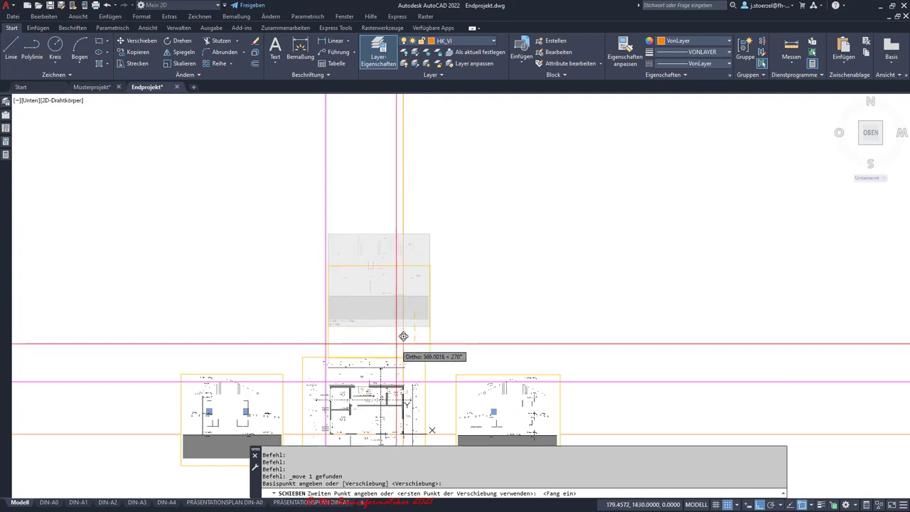
scroll(394, 331, "up", 2)
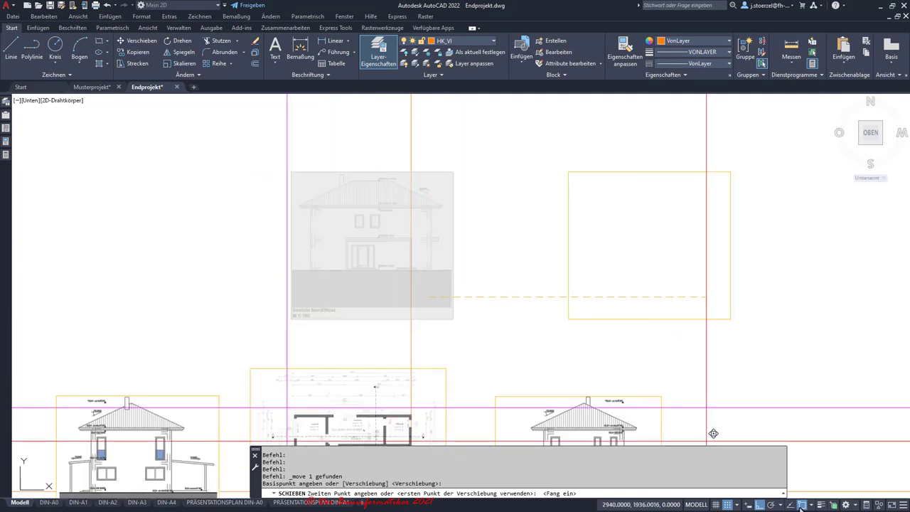
Step: Turn Ortho off and place the elevation aligned above the ground-floor plan
left_click(759, 504)
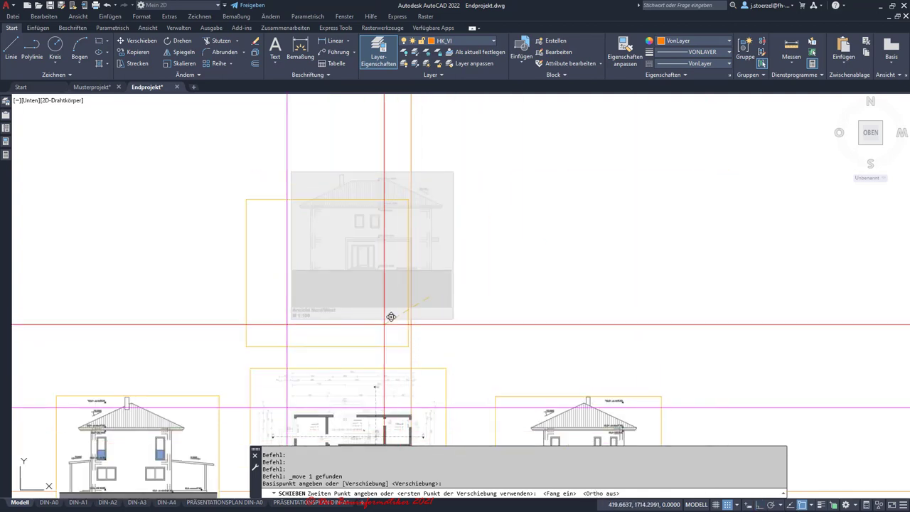
scroll(420, 328, "up", 2)
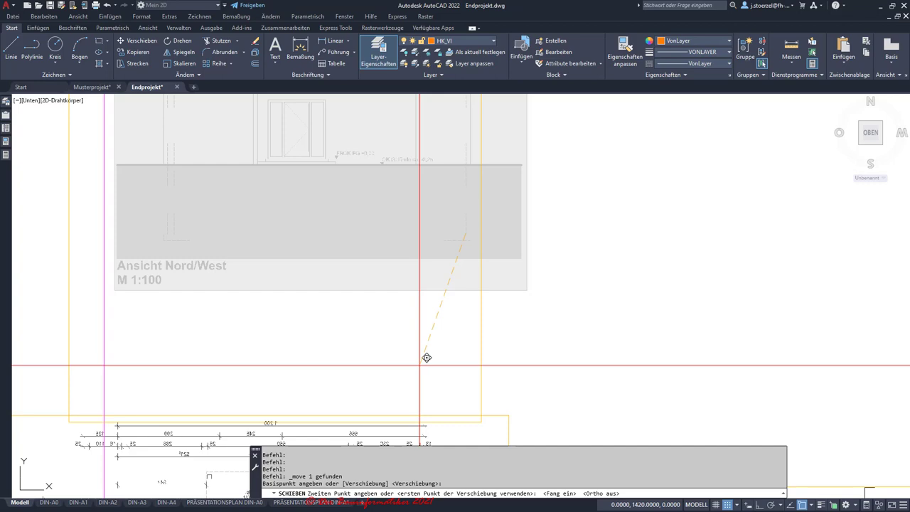
left_click(420, 365)
scroll(419, 365, "down", 1)
scroll(368, 240, "down", 1)
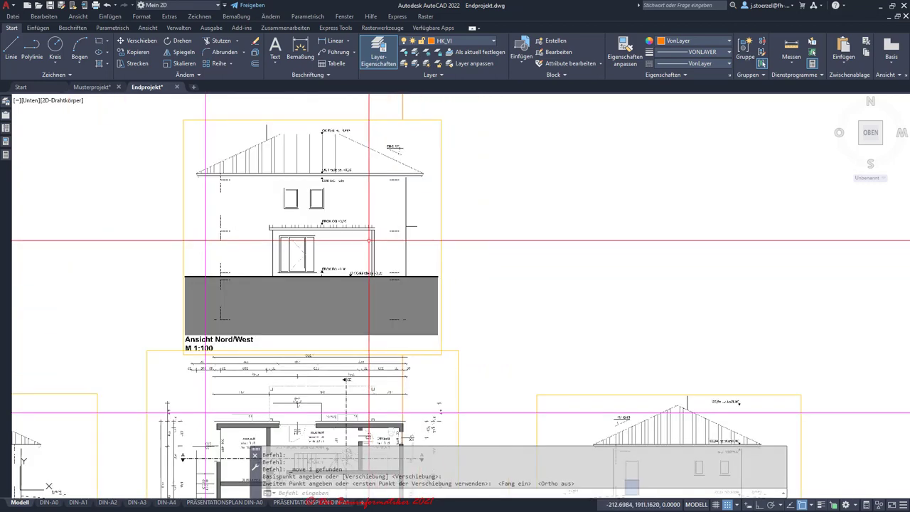
middle_click_drag(370, 239, 410, 190)
scroll(444, 279, "up", 2)
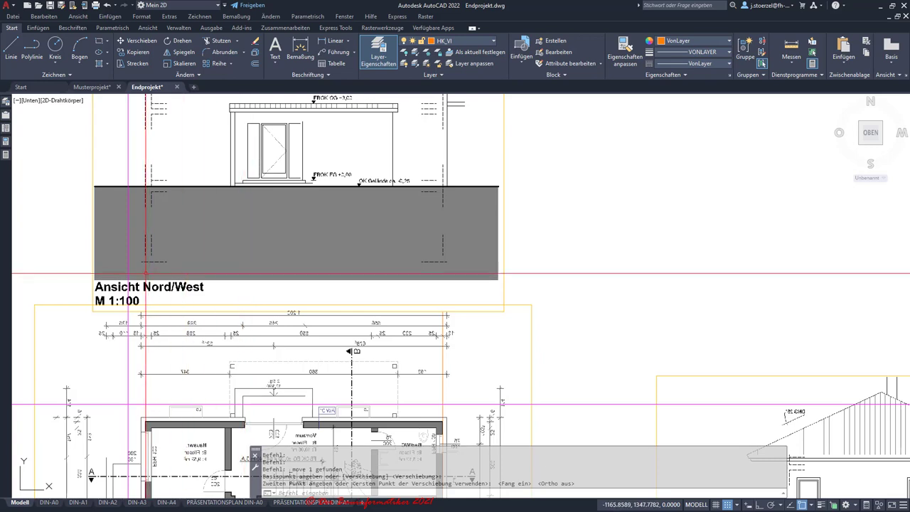
scroll(147, 273, "down", 5)
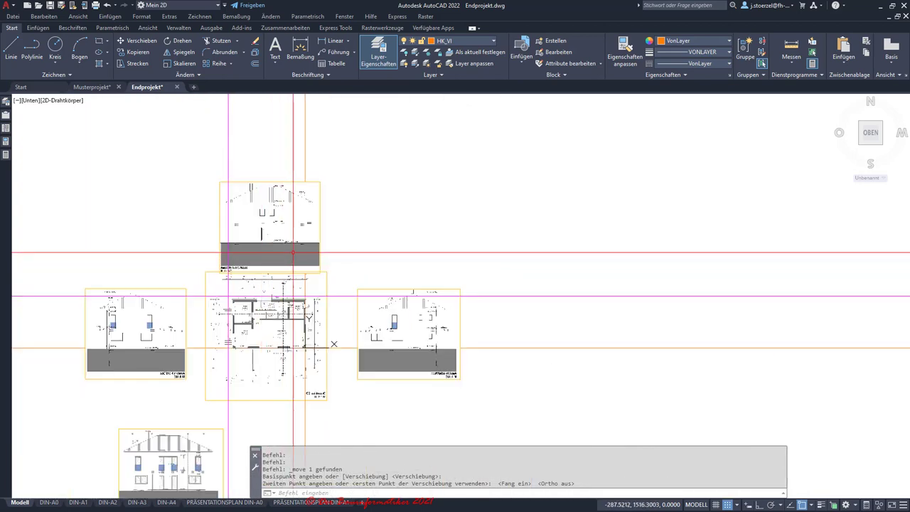
scroll(286, 184, "up", 3)
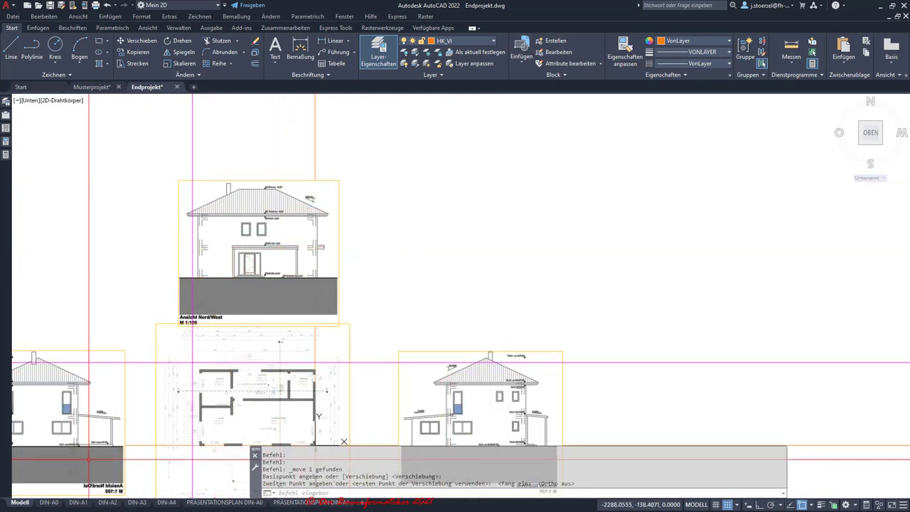
scroll(344, 441, "down", 4)
scroll(306, 427, "up", 2)
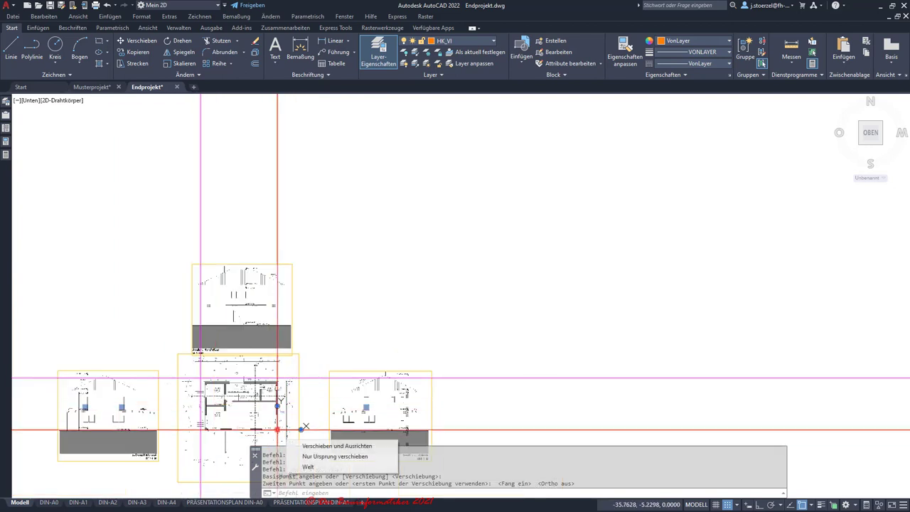
Step: Move the UCS origin to the dashed wall corner on the elevation's ground line
left_click(277, 429)
scroll(203, 324, "up", 4)
scroll(193, 329, "up", 2)
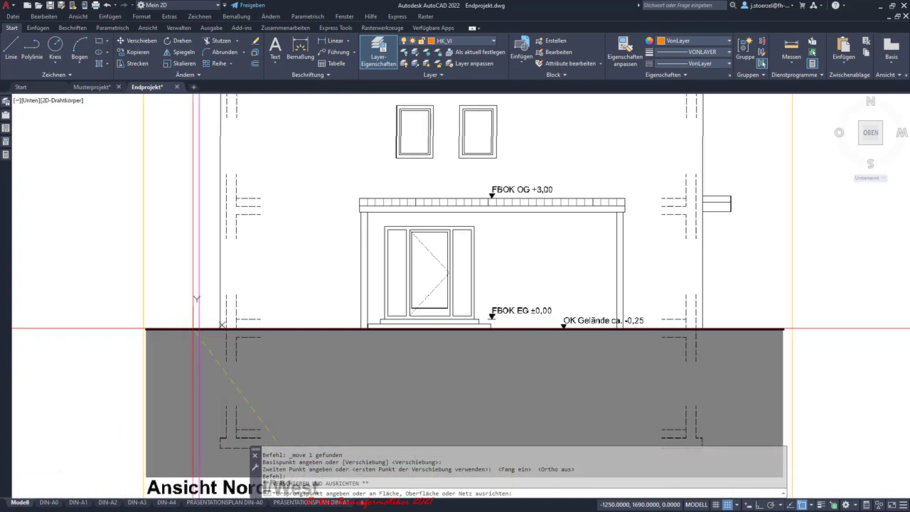
scroll(222, 325, "up", 4)
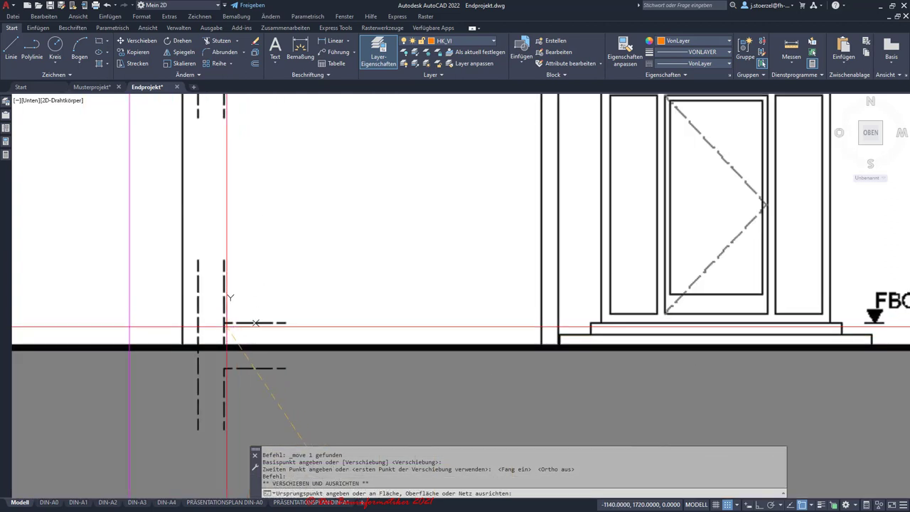
scroll(227, 326, "up", 2)
left_click(728, 504)
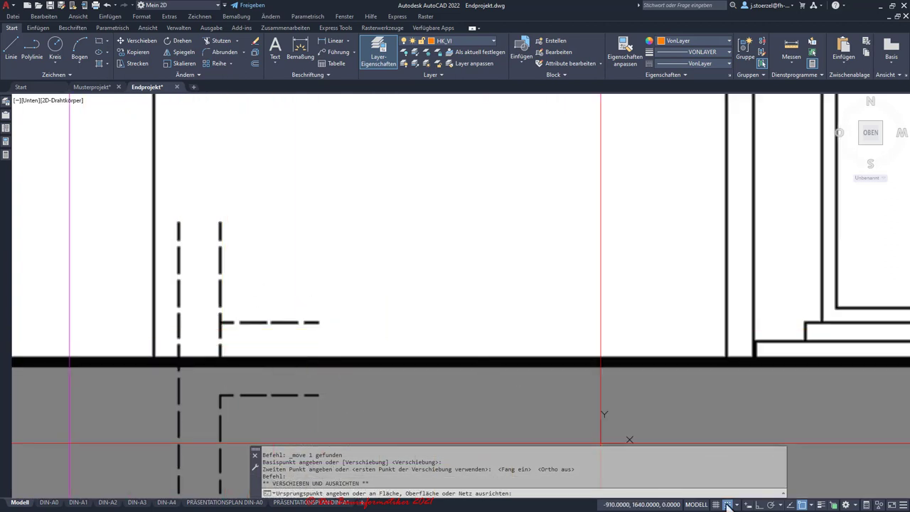
scroll(220, 319, "up", 3)
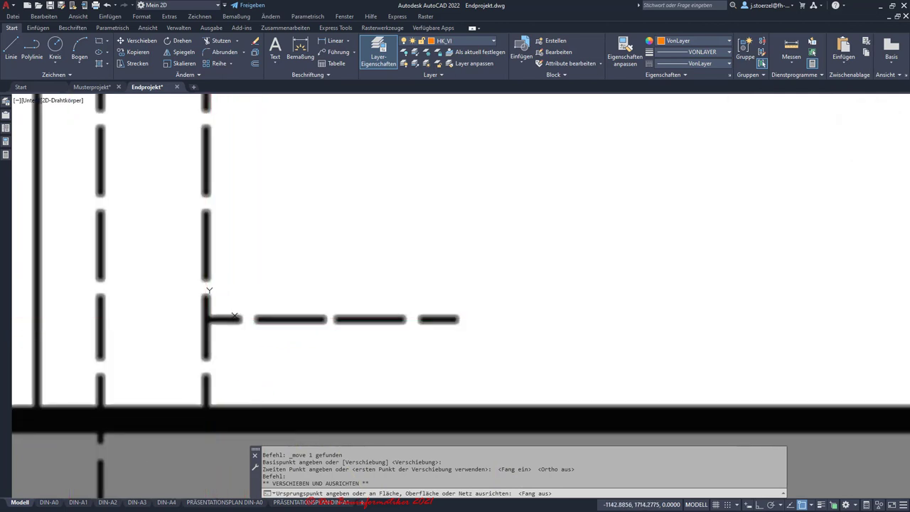
left_click(207, 317)
scroll(263, 305, "down", 6)
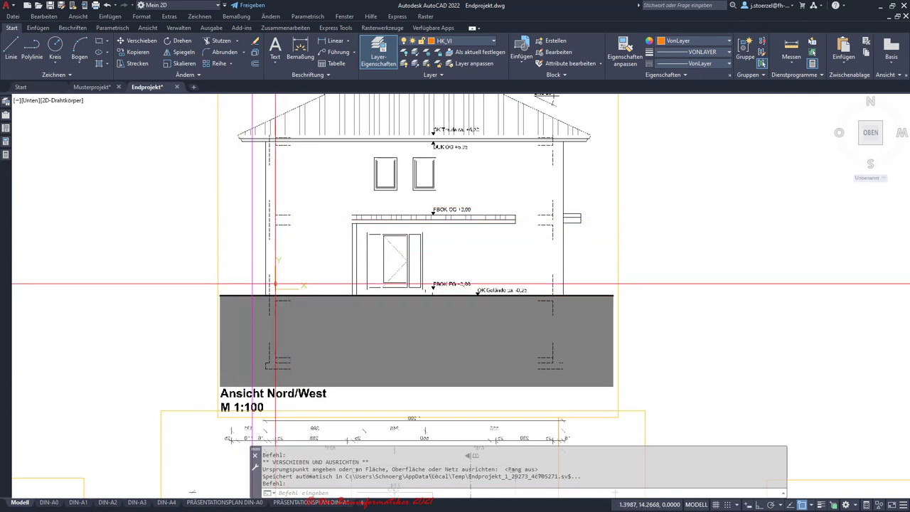
Step: Save the current UCS under the name Ansicht-Nord
right_click(277, 289)
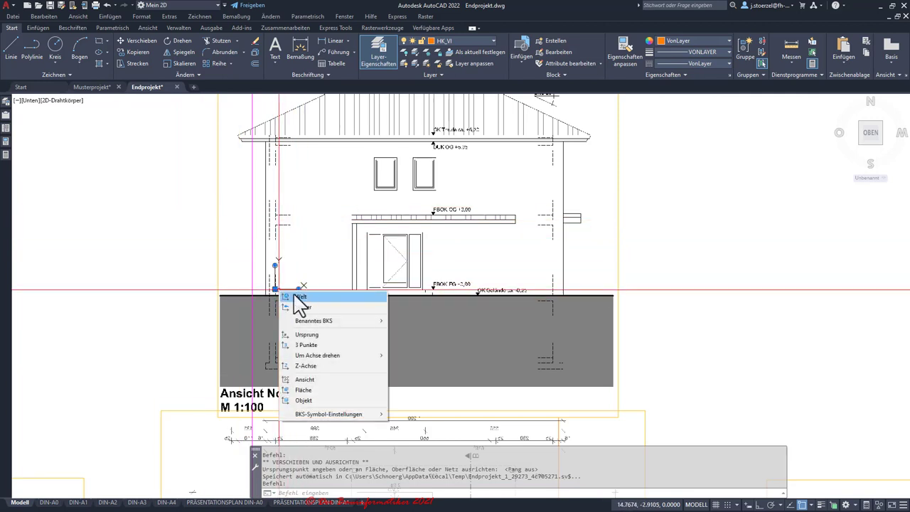
left_click(413, 321)
type("Ansicht-Nord")
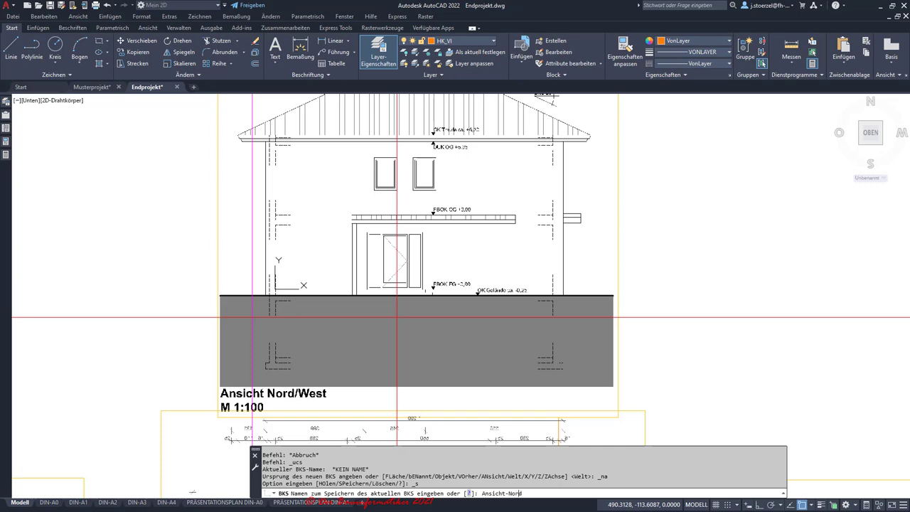
key("Return")
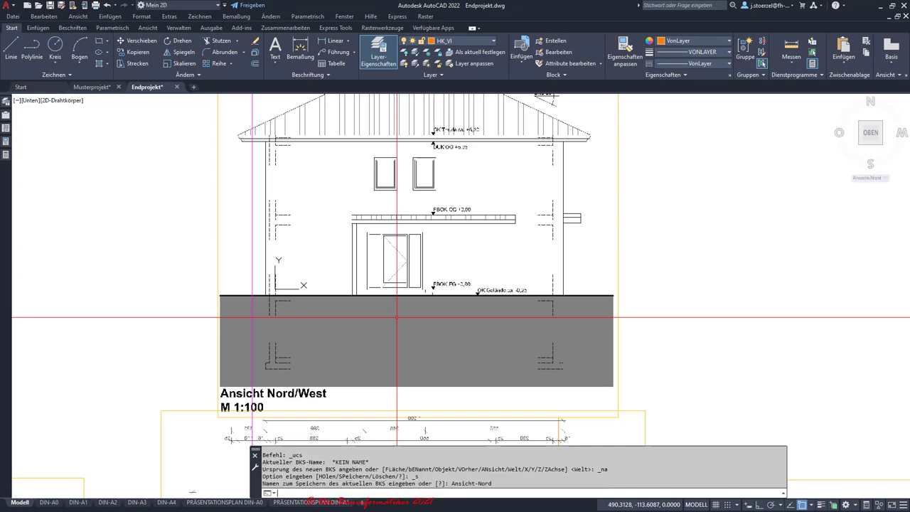
scroll(395, 317, "down", 2)
scroll(383, 298, "down", 1)
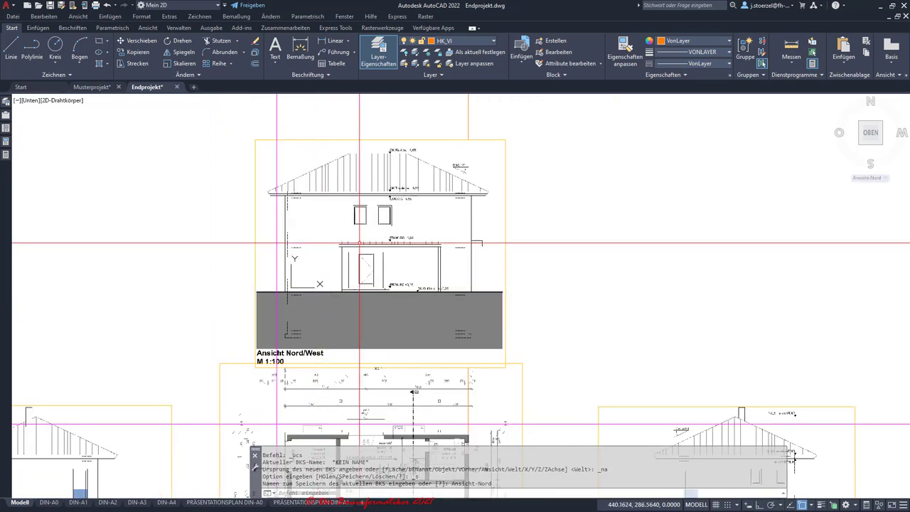
scroll(354, 243, "down", 1)
scroll(376, 291, "up", 2)
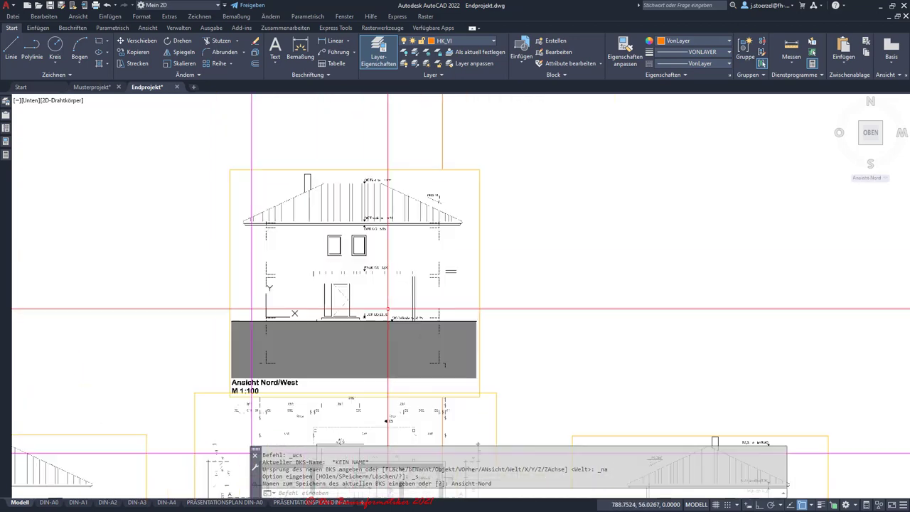
scroll(388, 308, "up", 2)
scroll(389, 309, "down", 2)
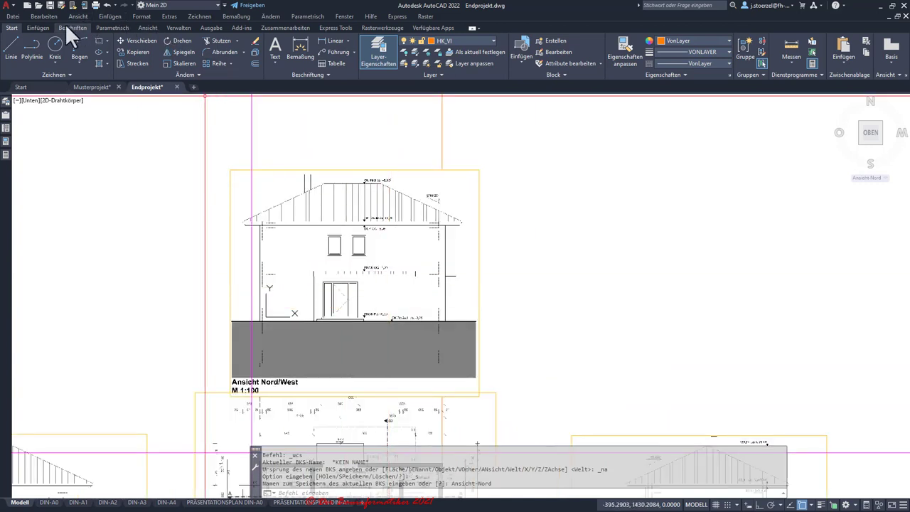
Step: Create named view Ansicht-Nord by windowing the Nord/West elevation, linked to the Ansicht-Nord UCS
left_click(149, 28)
left_click(108, 52)
type("Ansicht-Nord")
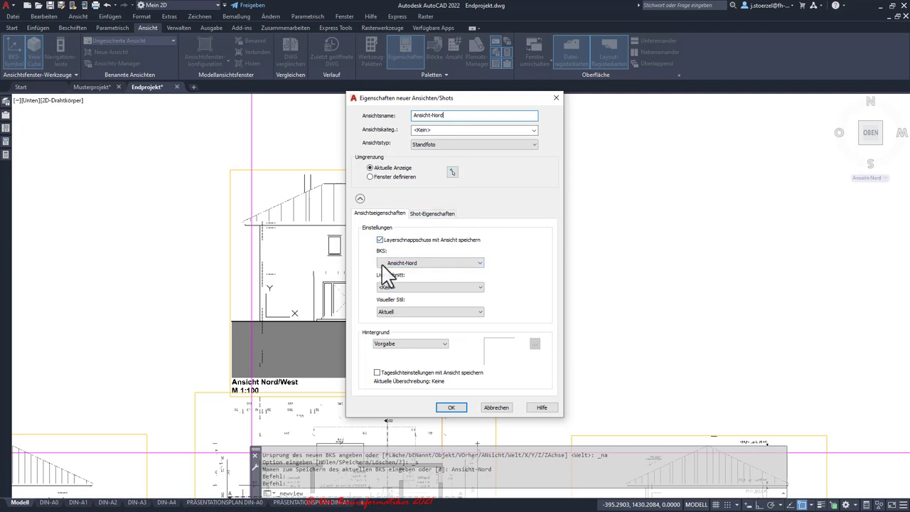
left_click(452, 172)
scroll(402, 309, "up", 3)
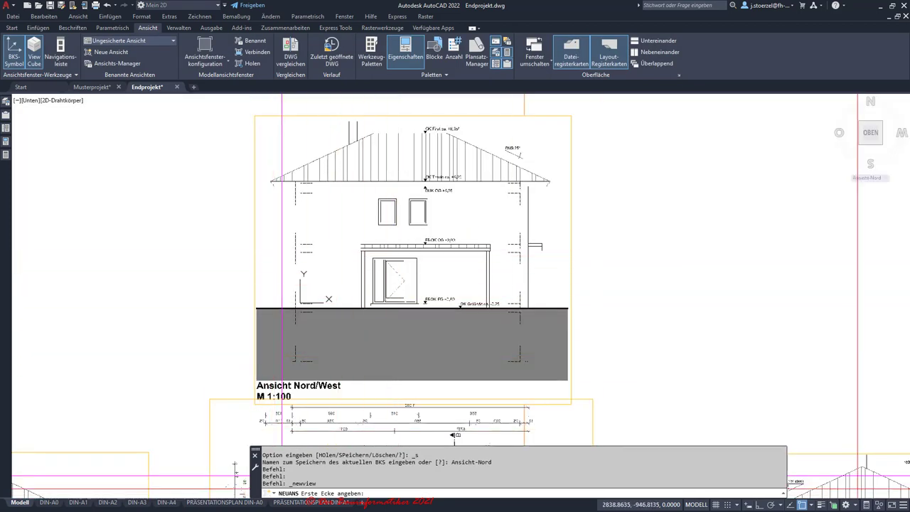
left_click(801, 503)
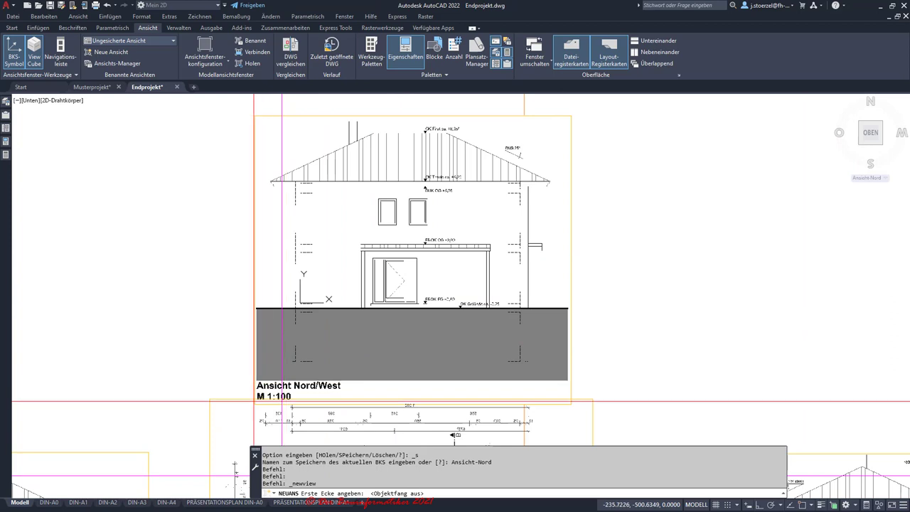
left_click(571, 117)
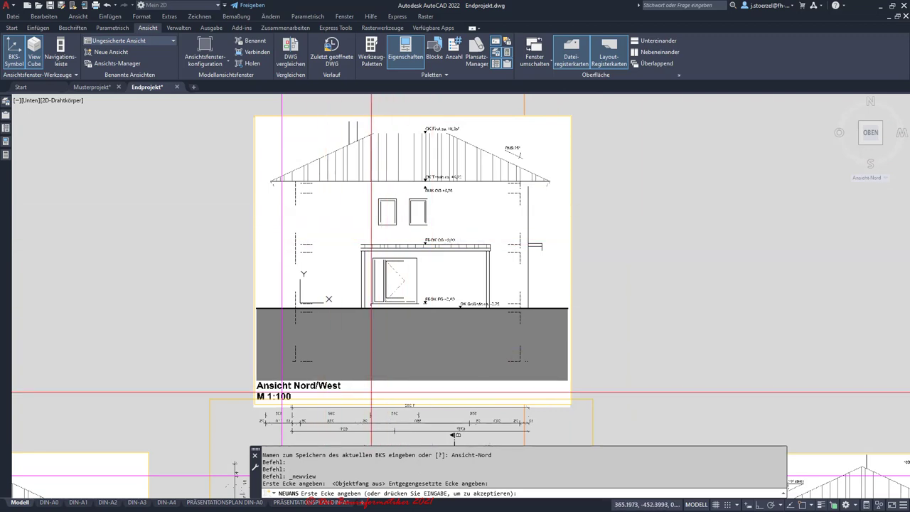
key("Return")
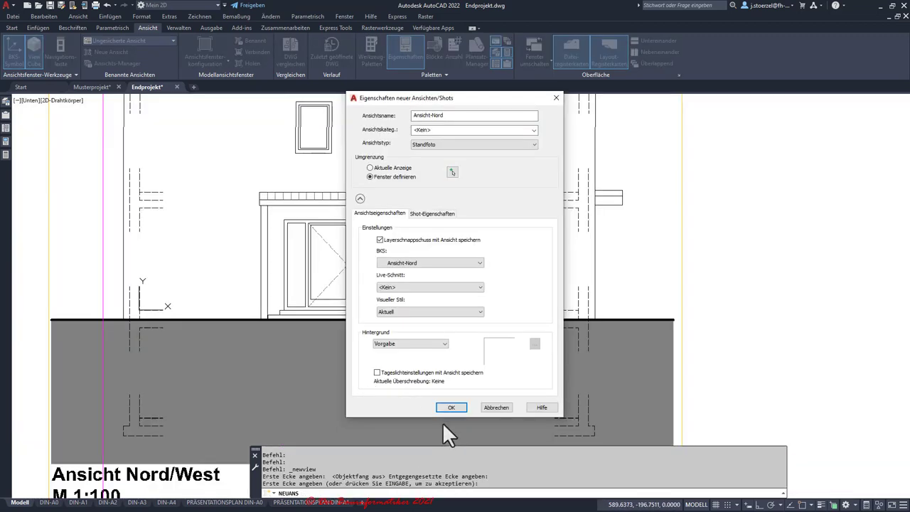
left_click(450, 409)
scroll(334, 341, "down", 3)
scroll(334, 341, "down", 2)
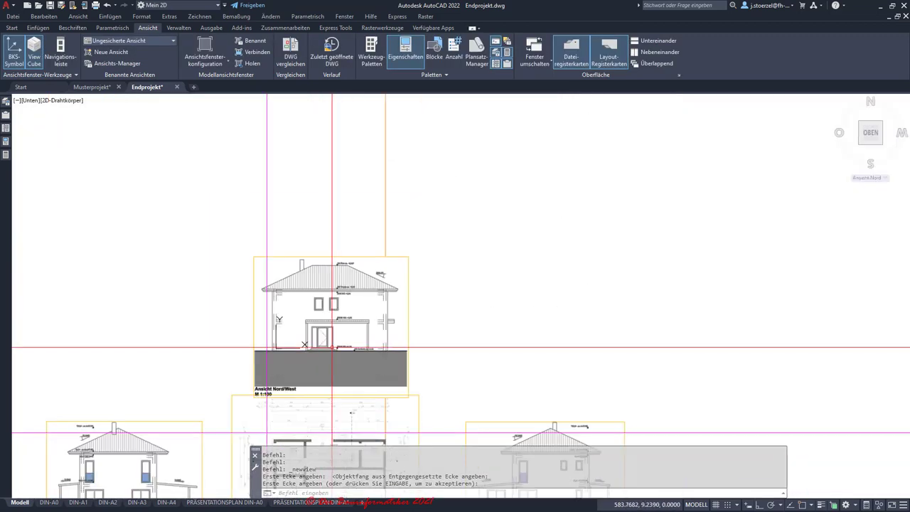
scroll(334, 341, "down", 2)
middle_click_drag(336, 391, 366, 249)
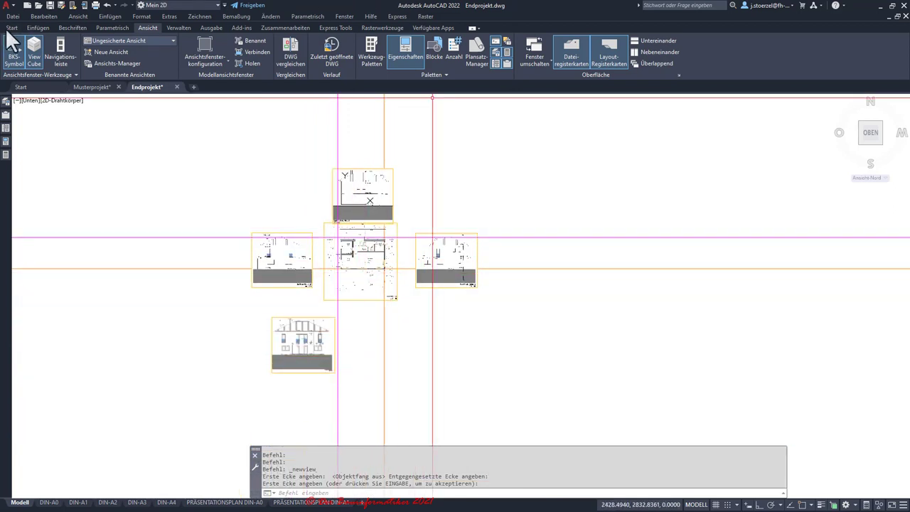
Step: Thaw the Snt_VI layer and rotate the view 180° with the ViewCube arrow
left_click(10, 29)
left_click(460, 40)
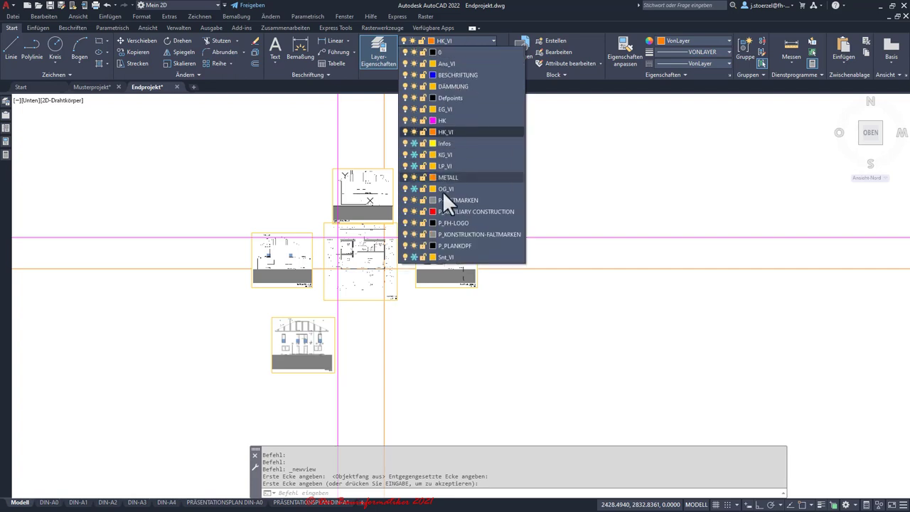
left_click(414, 257)
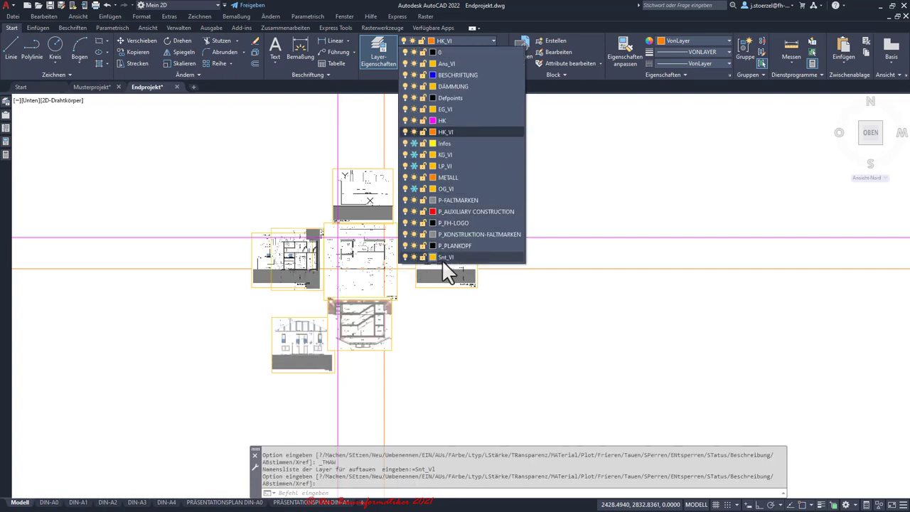
left_click(599, 292)
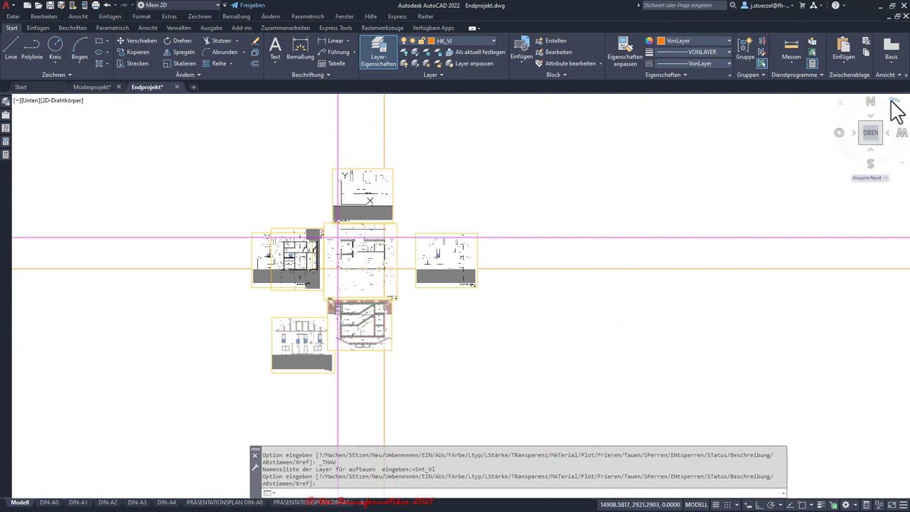
left_click(891, 100)
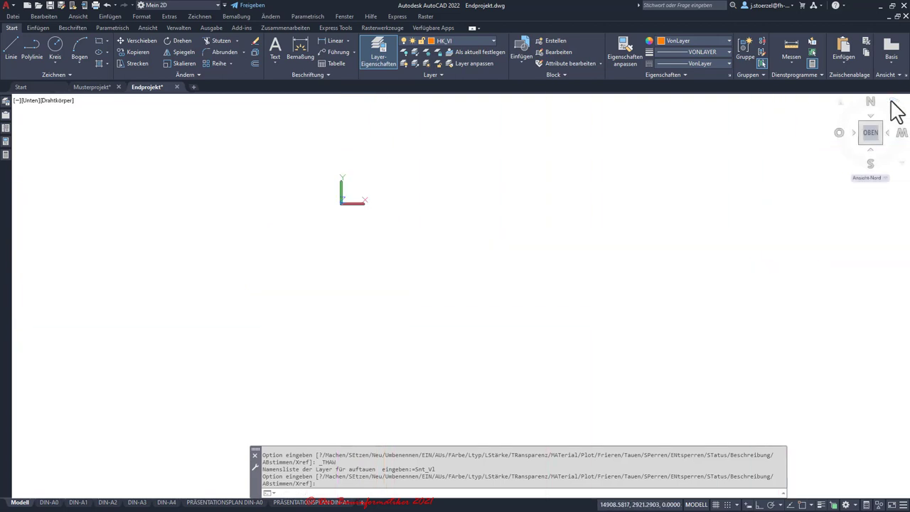
left_click(892, 101)
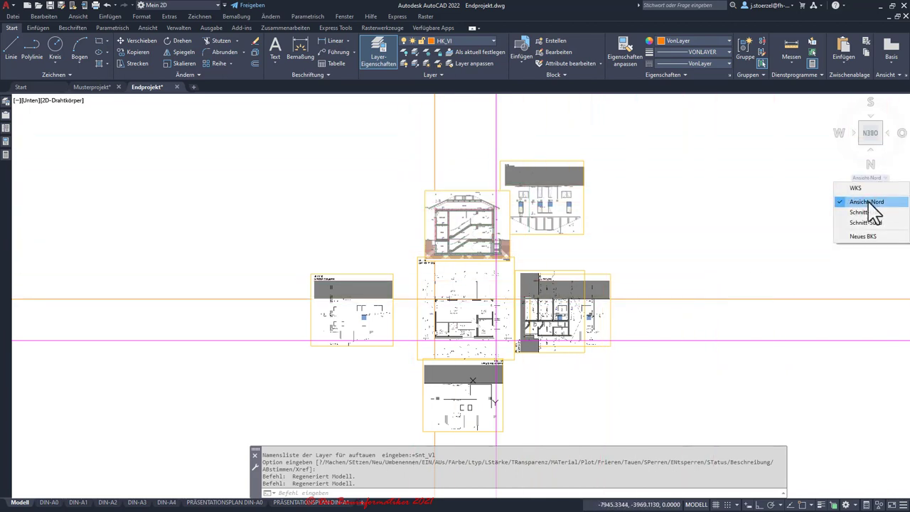
Step: Restore the world UCS, then select the top-right elevation image with the Start tools active
left_click(856, 188)
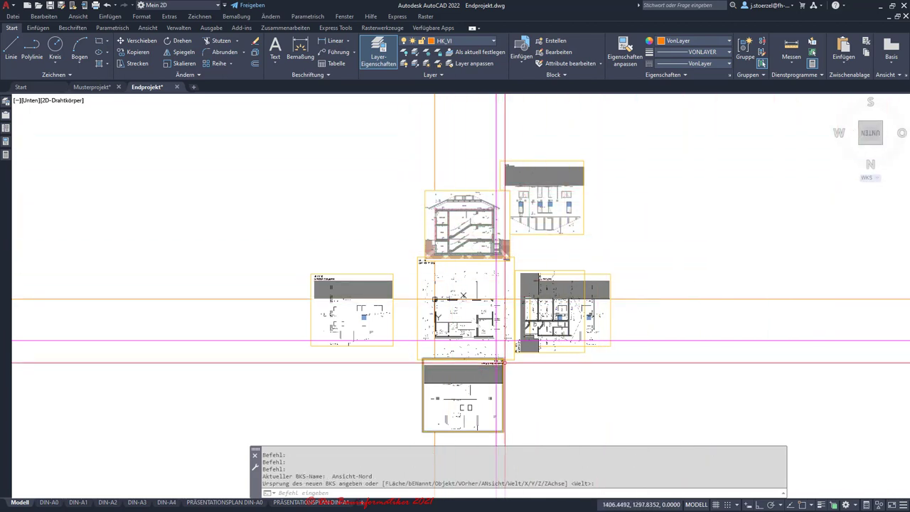
scroll(434, 297, "up", 5)
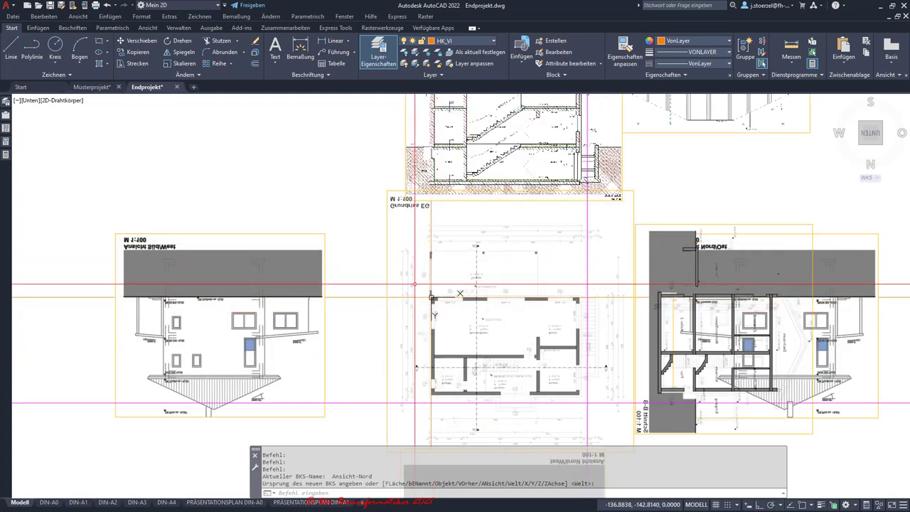
scroll(396, 264, "down", 2)
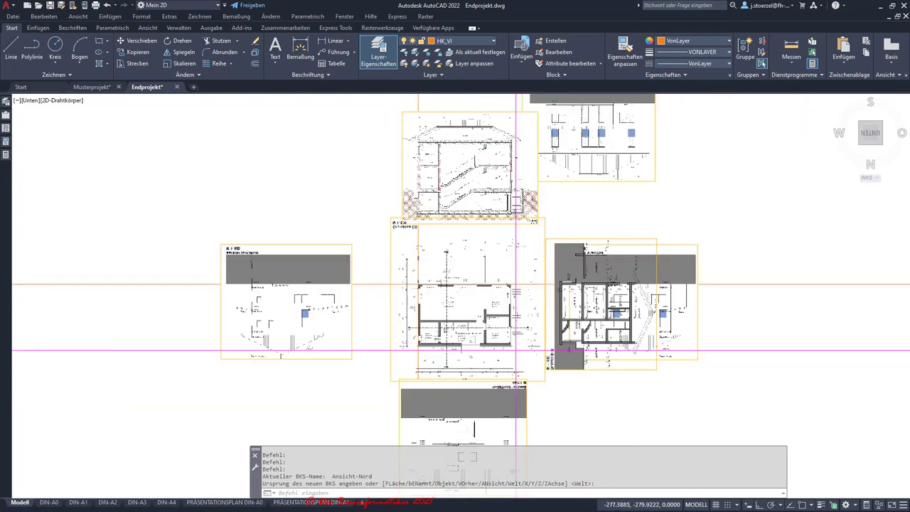
scroll(392, 355, "down", 1)
scroll(393, 355, "down", 1)
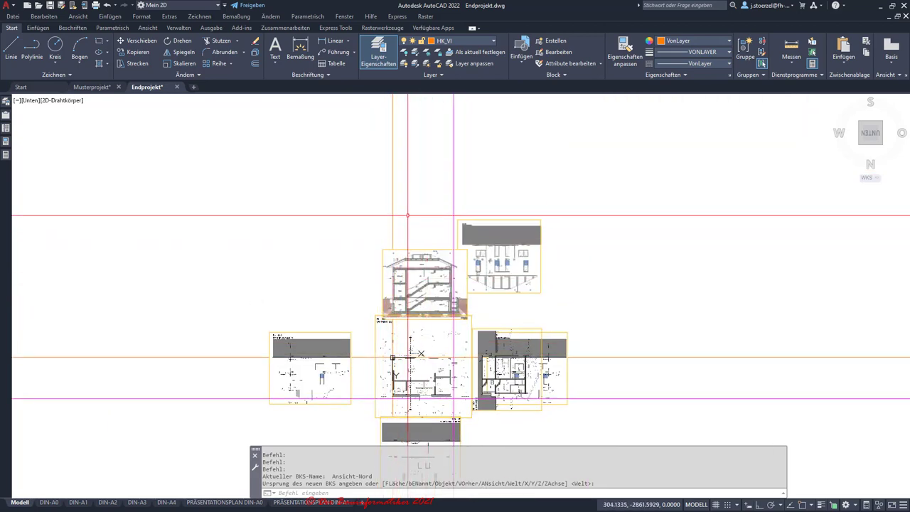
scroll(379, 300, "up", 1)
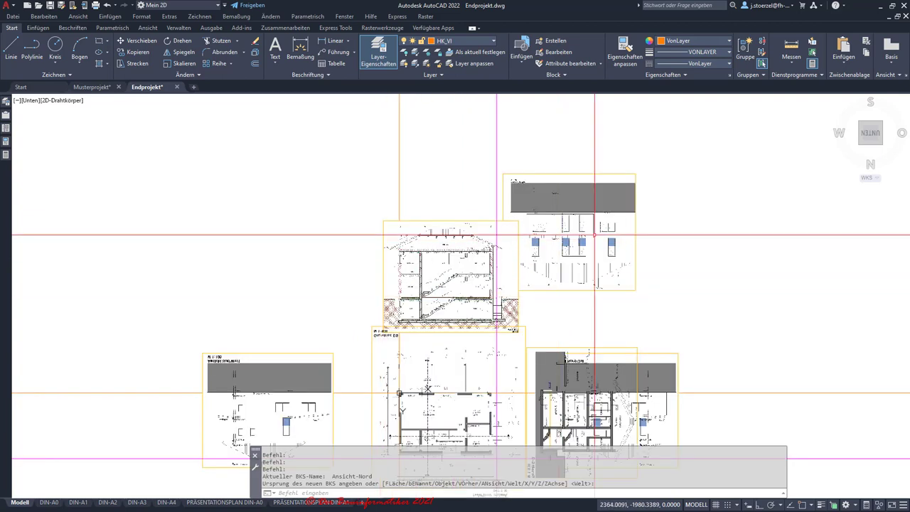
left_click(595, 174)
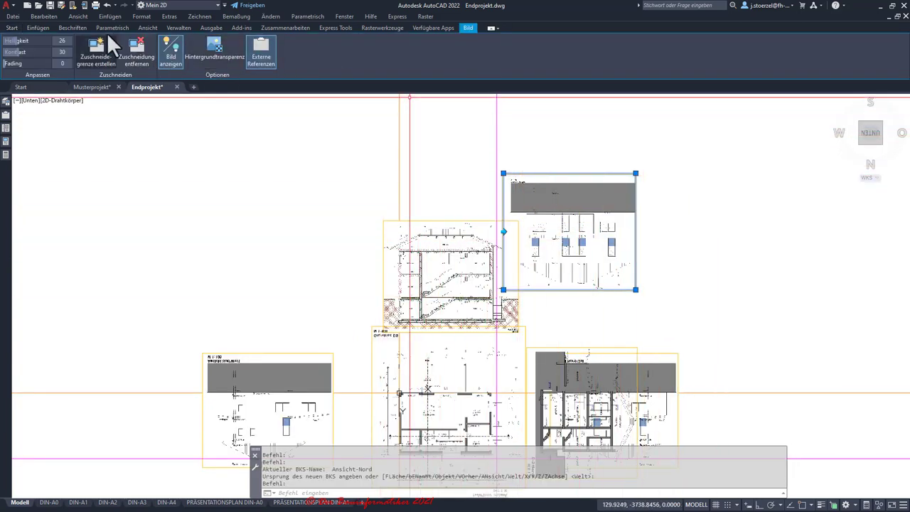
left_click(12, 27)
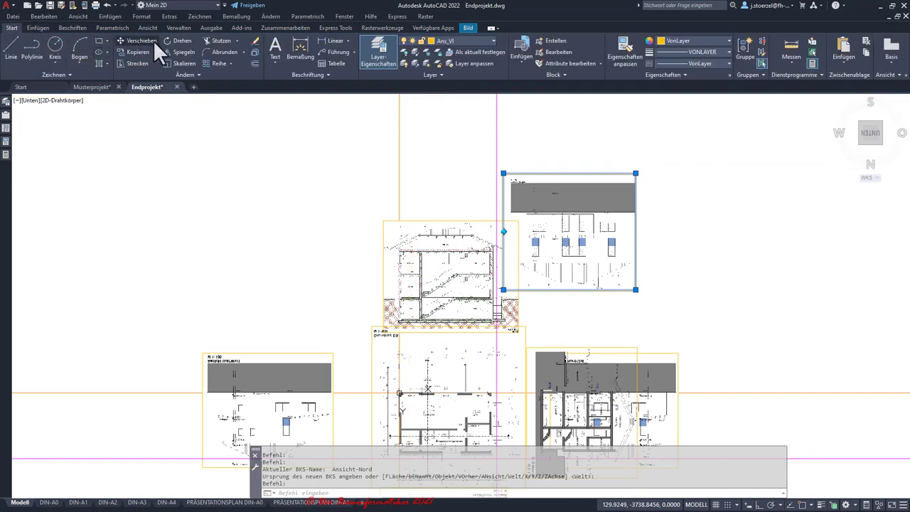
left_click(178, 40)
type("0")
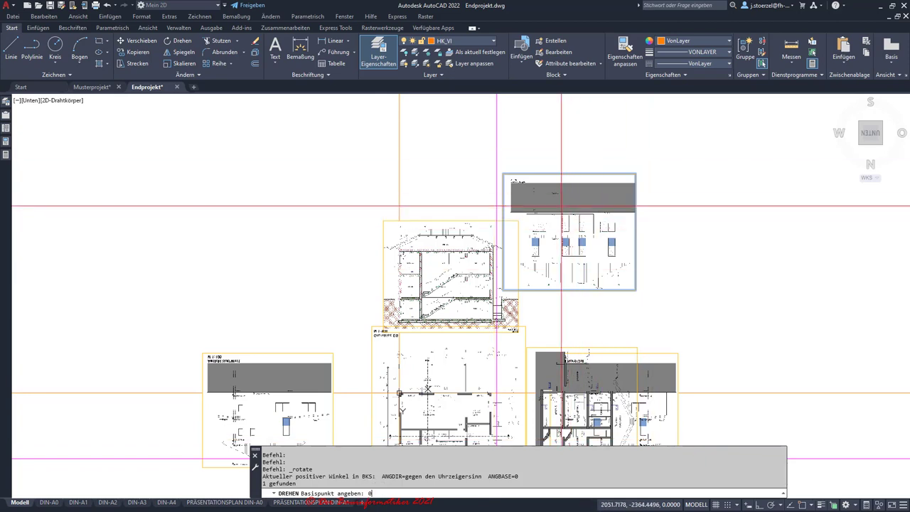
type(",0")
type("180")
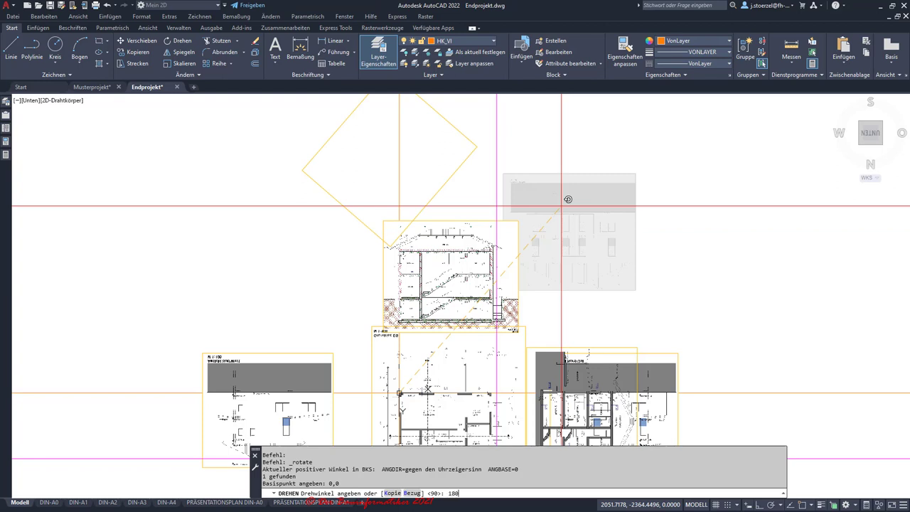
key("Return")
scroll(561, 205, "down", 3)
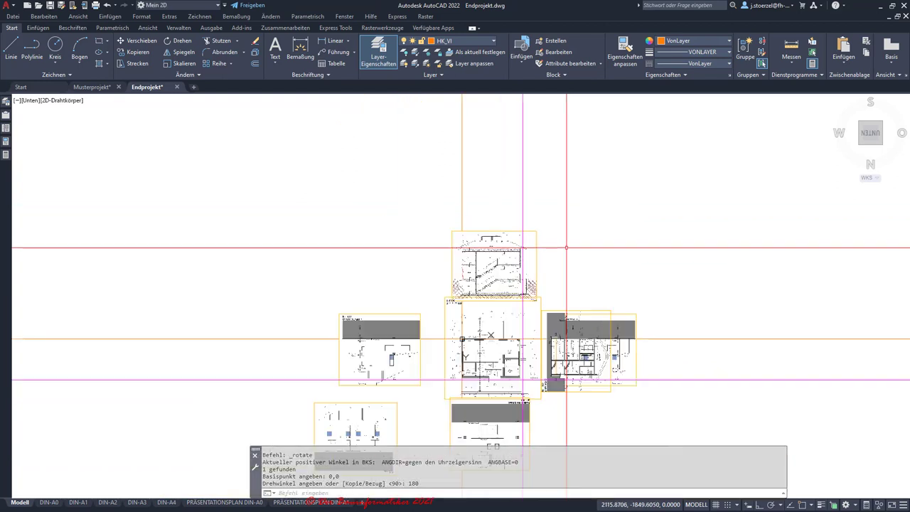
scroll(559, 258, "down", 4)
scroll(558, 256, "up", 2)
scroll(569, 253, "up", 2)
scroll(640, 224, "up", 2)
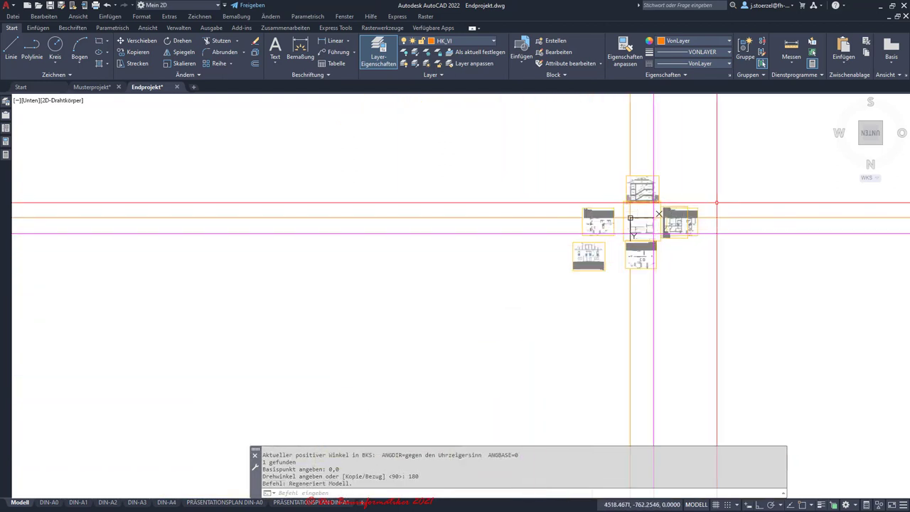
scroll(639, 224, "up", 2)
middle_click(640, 224)
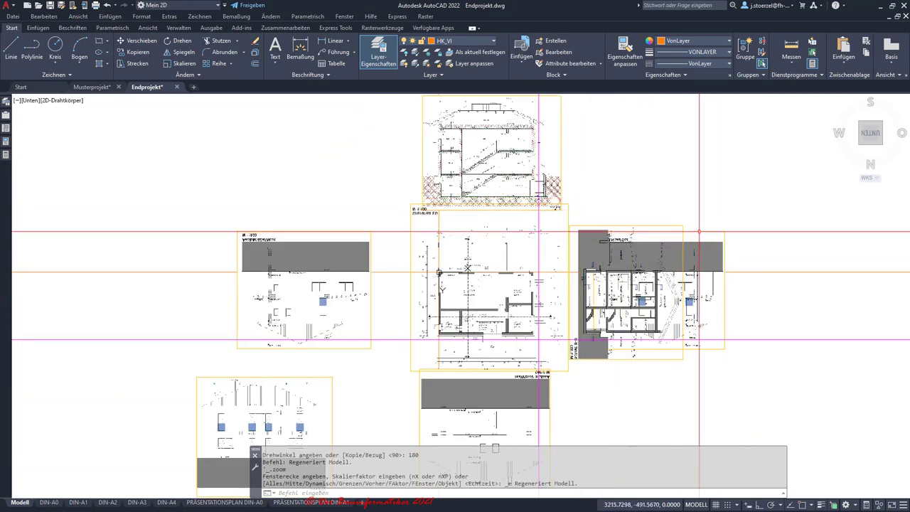
left_click(699, 231)
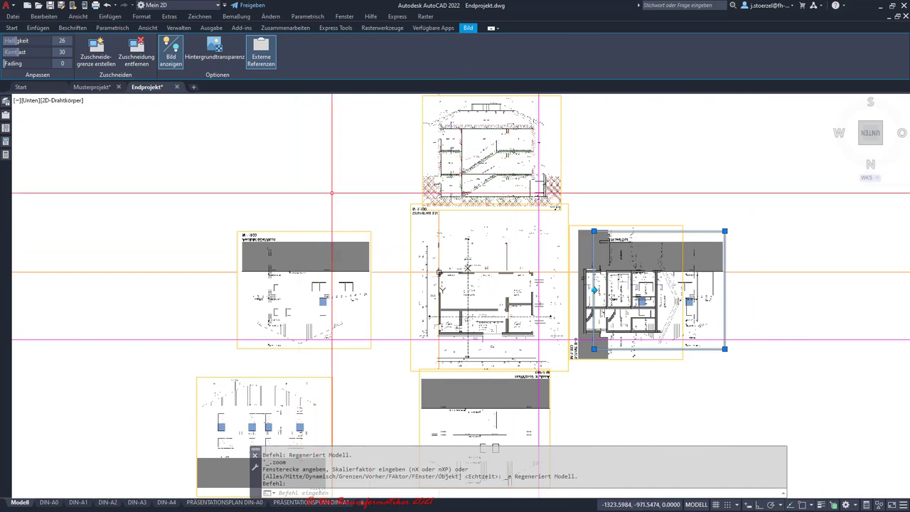
scroll(313, 206, "down", 3)
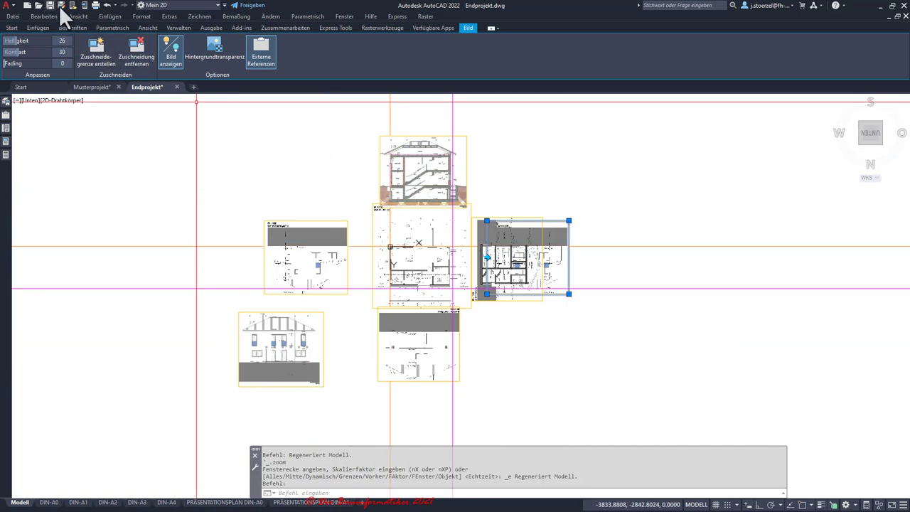
left_click(107, 7)
Step: Rotate the top-right elevation image 180° about a base point on the image
left_click(107, 6)
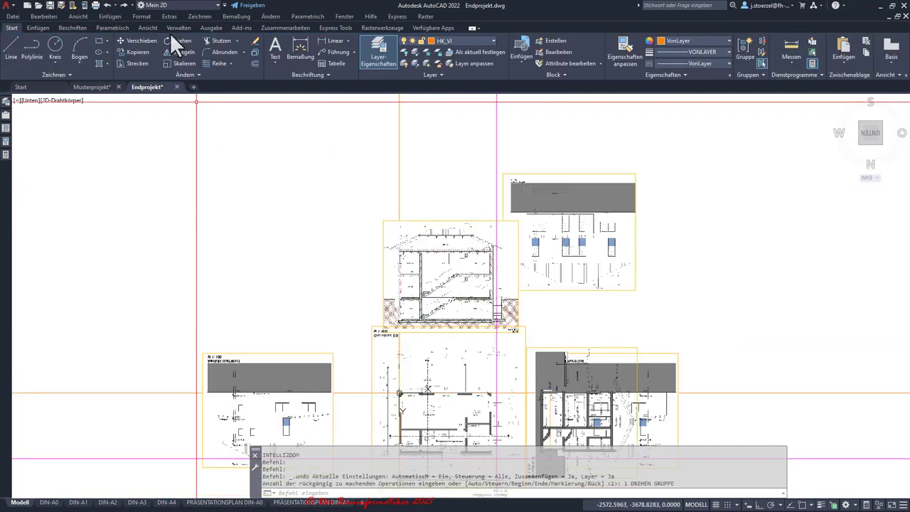
left_click(594, 188)
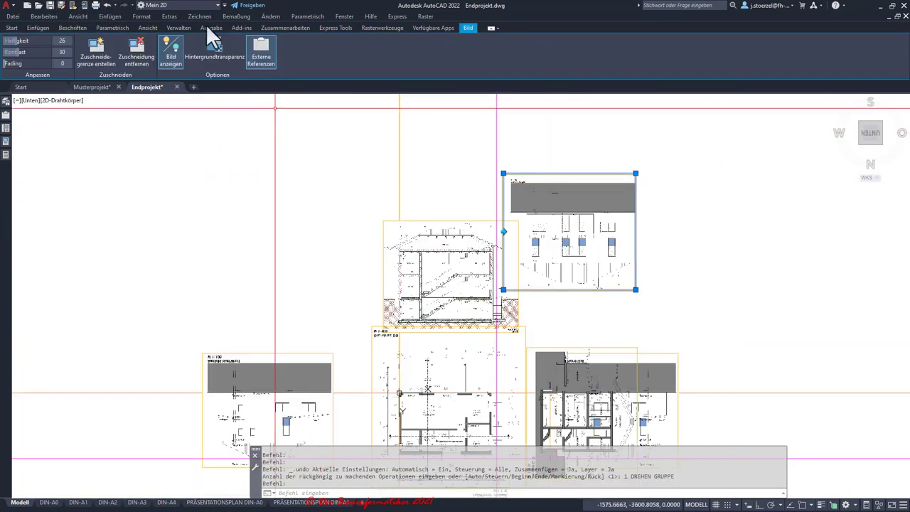
left_click(13, 27)
left_click(168, 41)
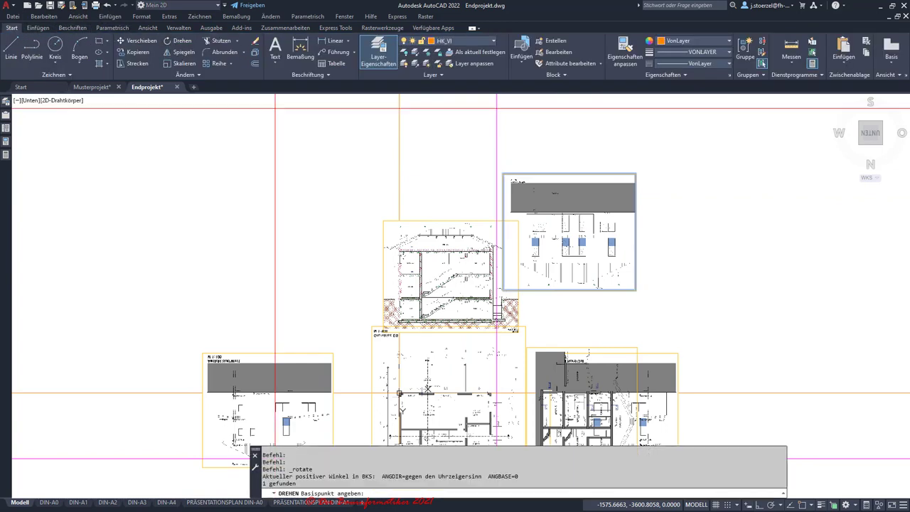
left_click(535, 264)
type("180")
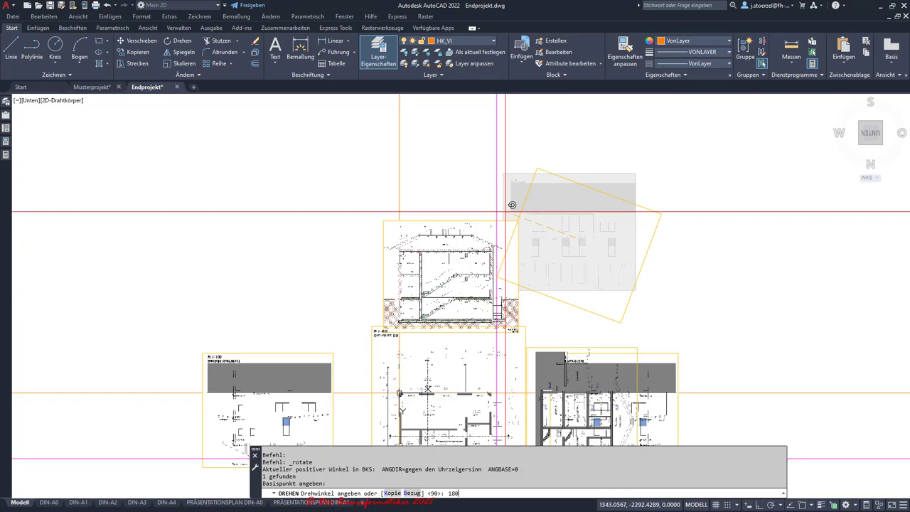
key("Return")
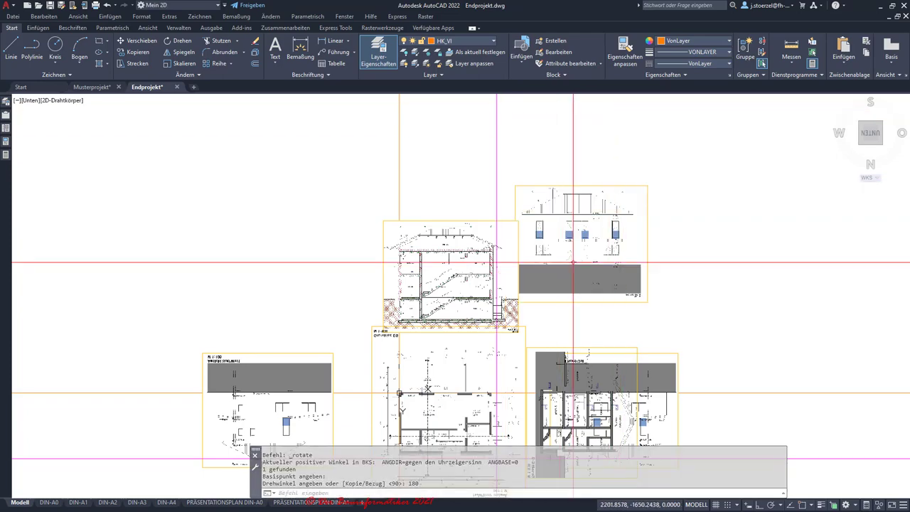
Step: Reselect the rotated elevation image with the Start modify tools available
scroll(595, 315, "up", 4)
scroll(594, 315, "up", 3)
scroll(650, 251, "down", 7)
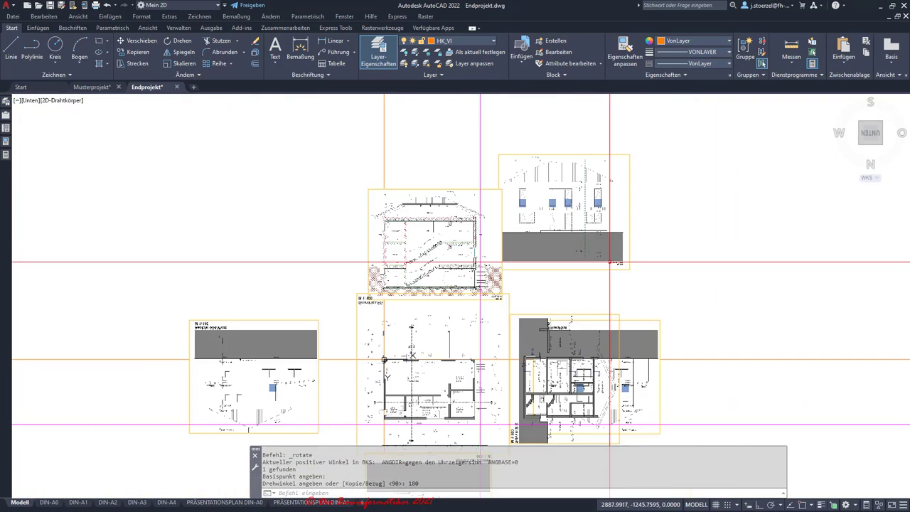
scroll(619, 268, "up", 3)
scroll(597, 260, "down", 3)
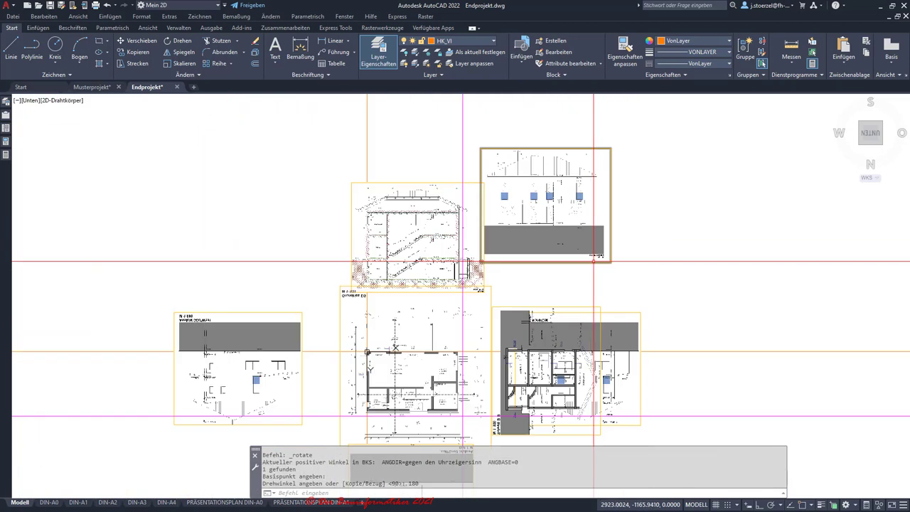
left_click(609, 150)
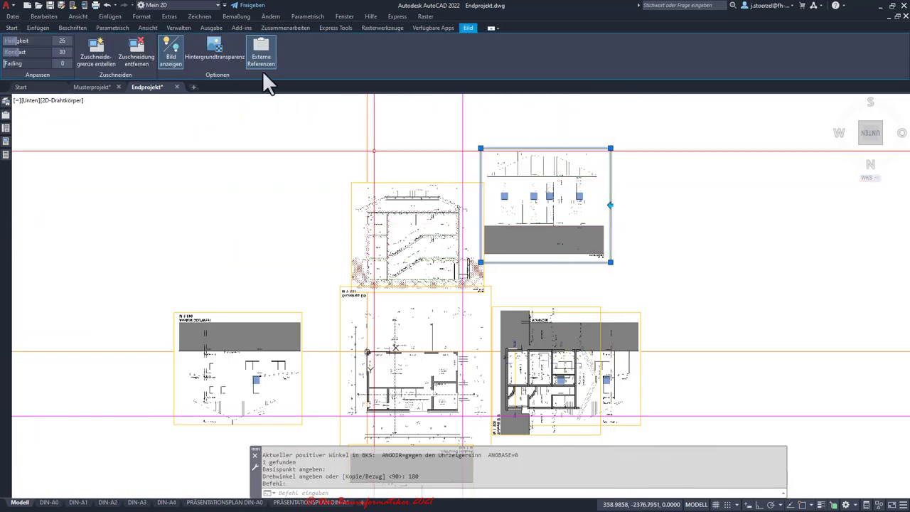
left_click(13, 27)
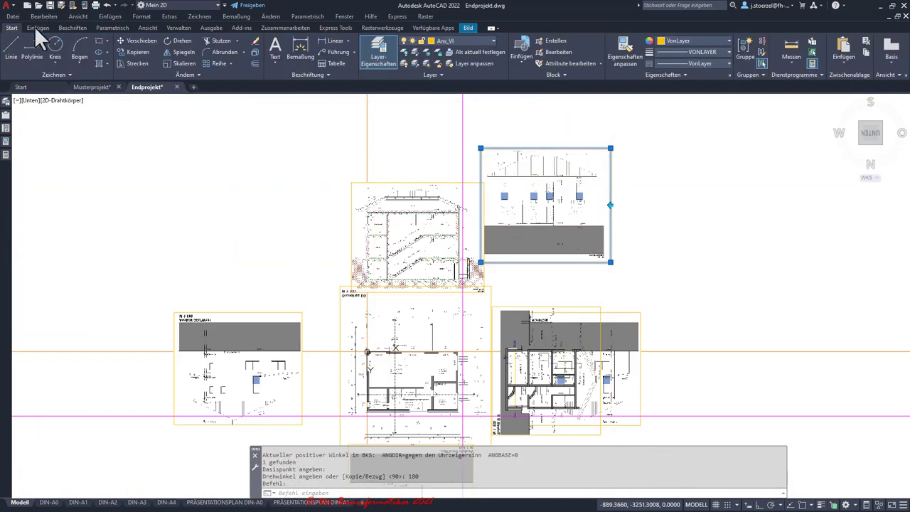
Step: Mirror the elevation image about a vertical axis, deleting the original source image
left_click(175, 52)
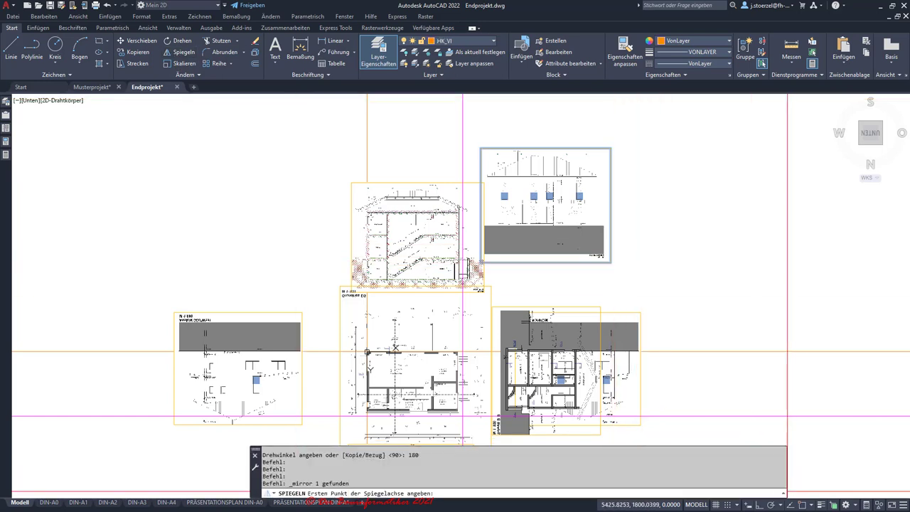
left_click(624, 270)
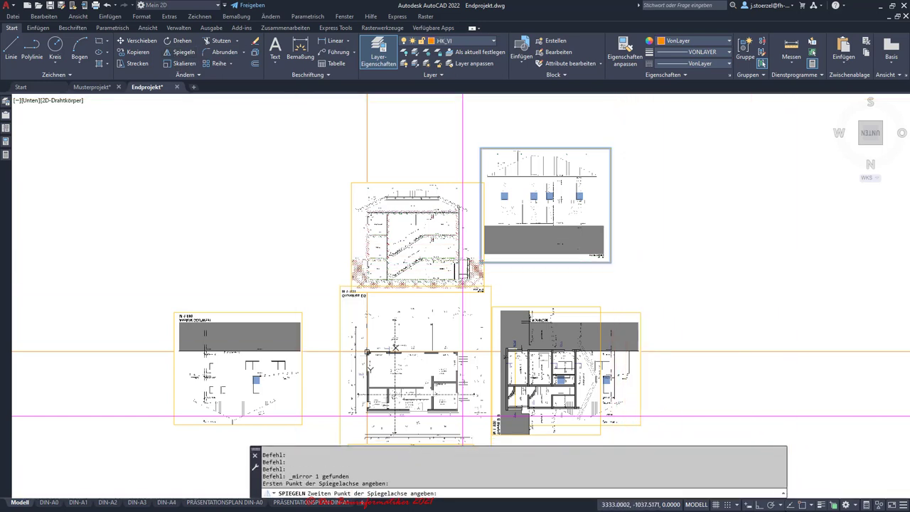
left_click(757, 505)
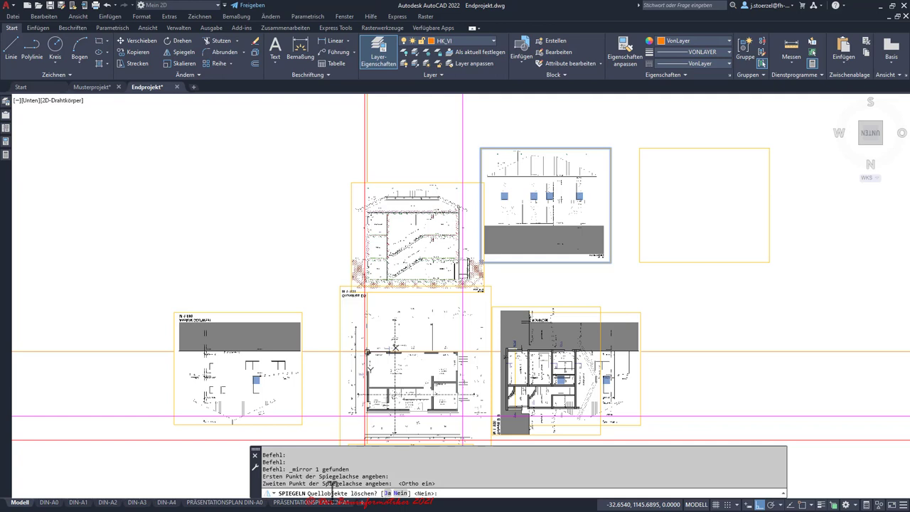
left_click(385, 493)
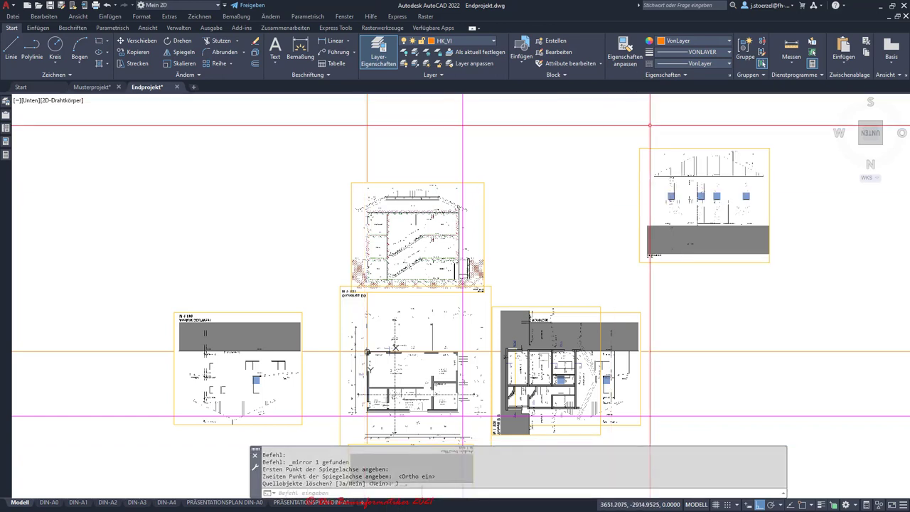
left_click(679, 141)
key("Escape")
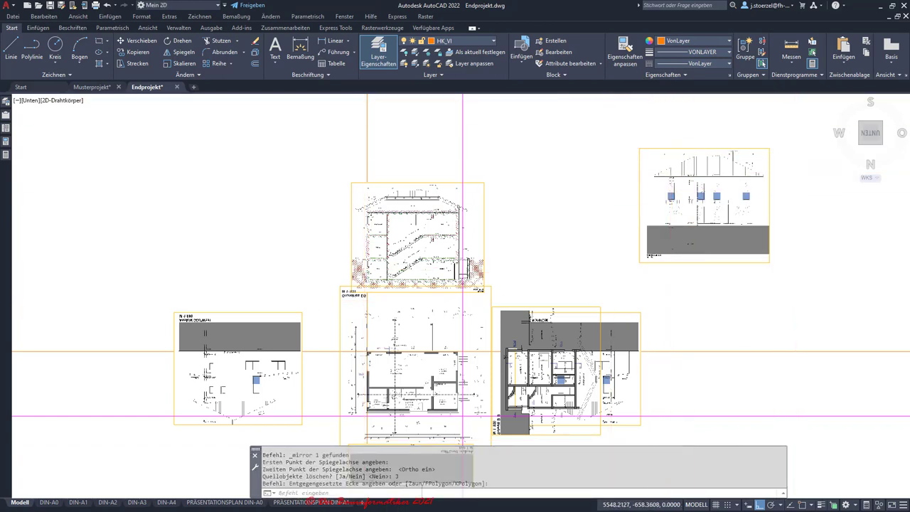
scroll(660, 237, "up", 3)
scroll(660, 237, "up", 5)
scroll(646, 234, "down", 2)
Step: Select the mirrored elevation and pan between it and the Schnitt A-A section
scroll(645, 234, "down", 6)
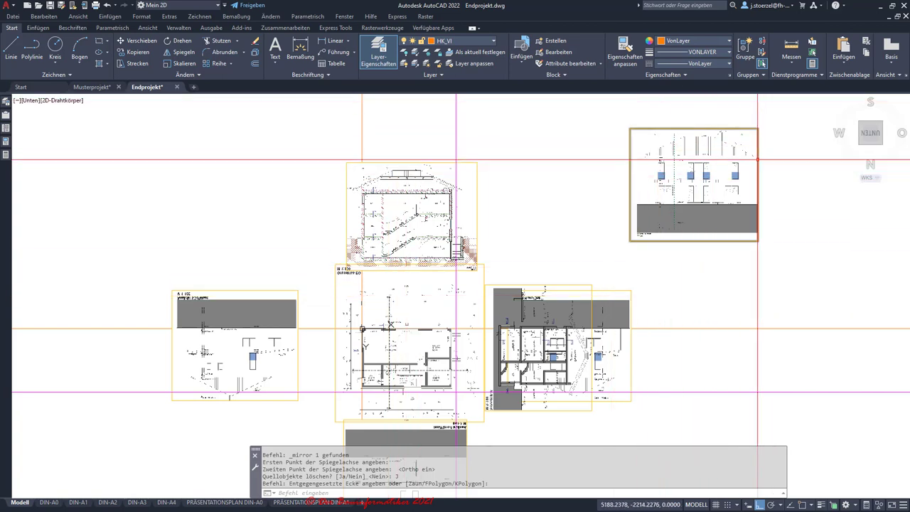
left_click(630, 167)
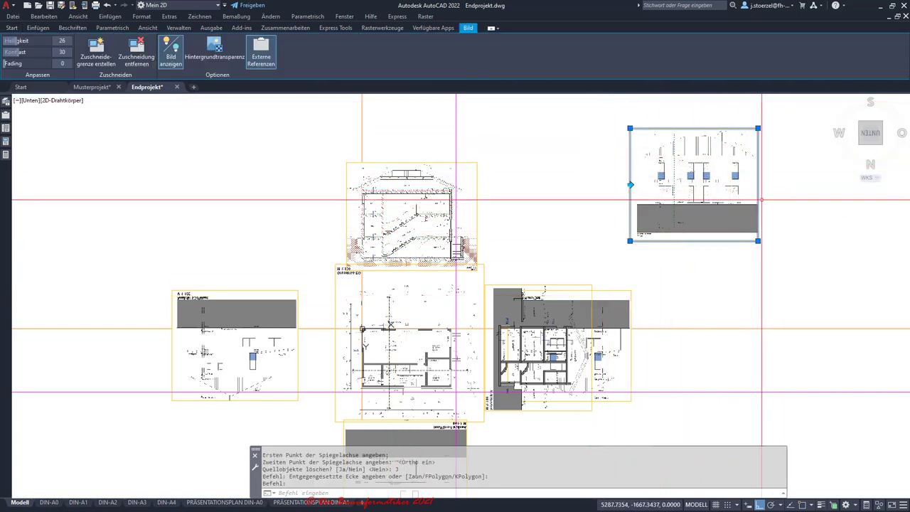
scroll(419, 242, "up", 4)
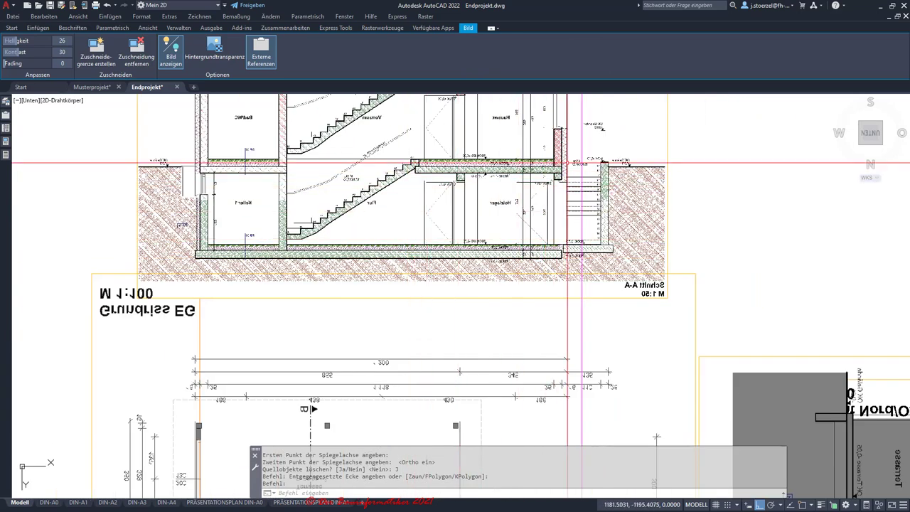
middle_click_drag(721, 204, 514, 281)
scroll(515, 281, "down", 3)
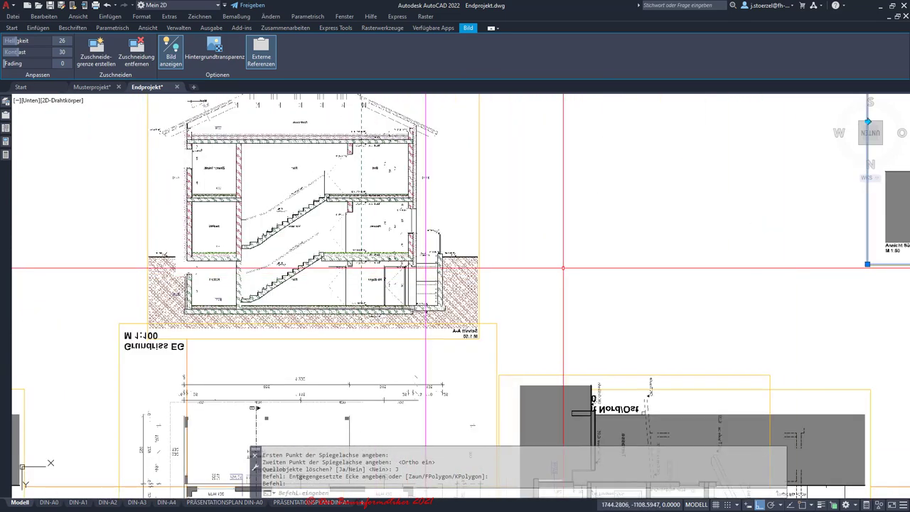
scroll(784, 264, "up", 5)
middle_click_drag(842, 246, 686, 274)
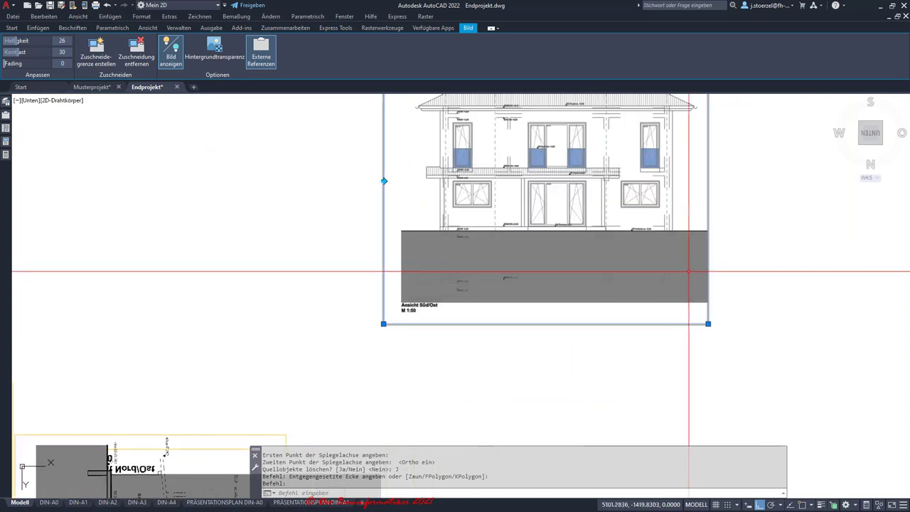
scroll(686, 275, "up", 2)
scroll(670, 258, "up", 2)
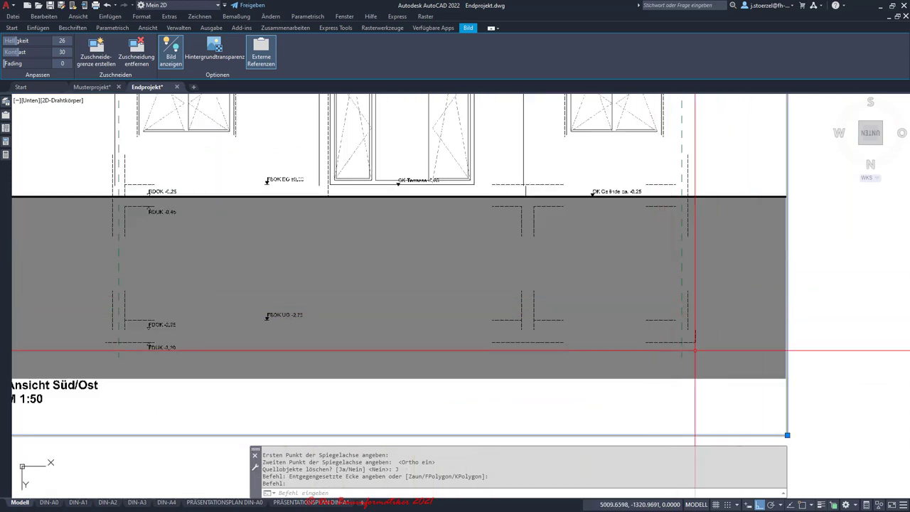
scroll(705, 342, "up", 4)
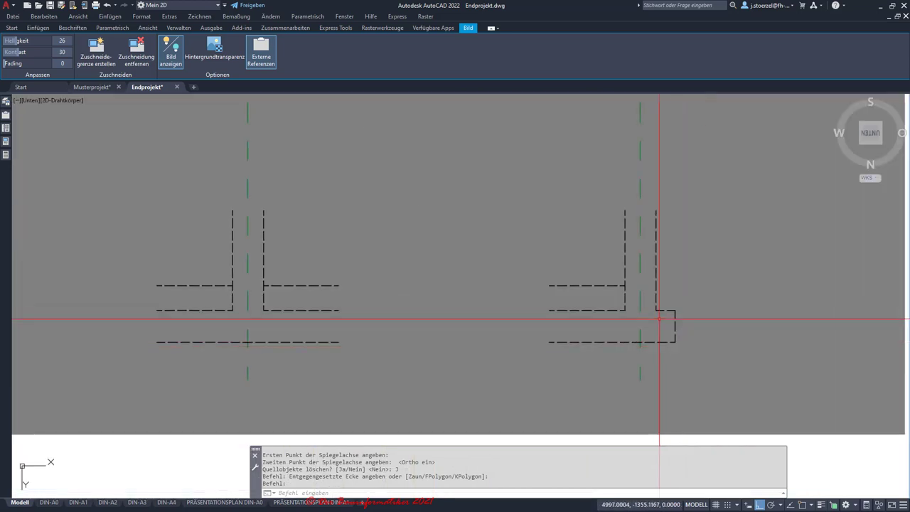
scroll(675, 342, "down", 3)
scroll(675, 342, "down", 3)
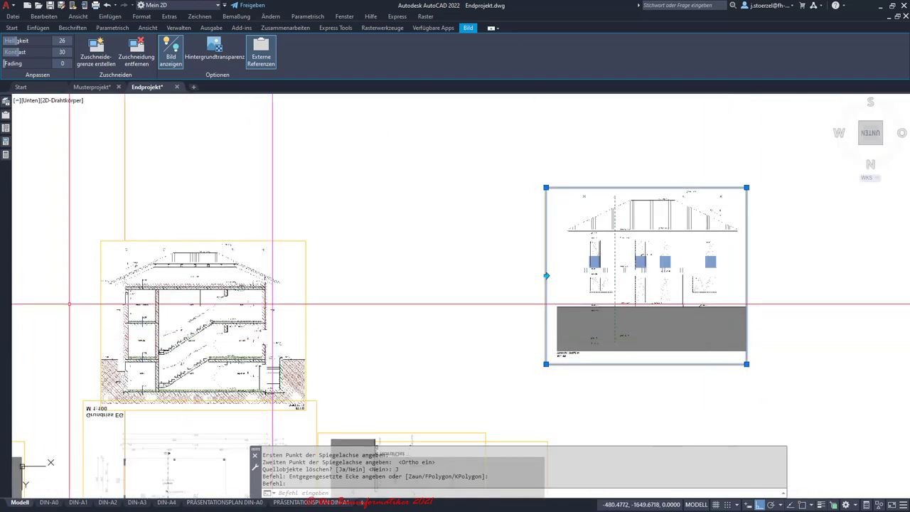
middle_click_drag(268, 385, 410, 360)
scroll(411, 360, "up", 5)
scroll(454, 349, "up", 3)
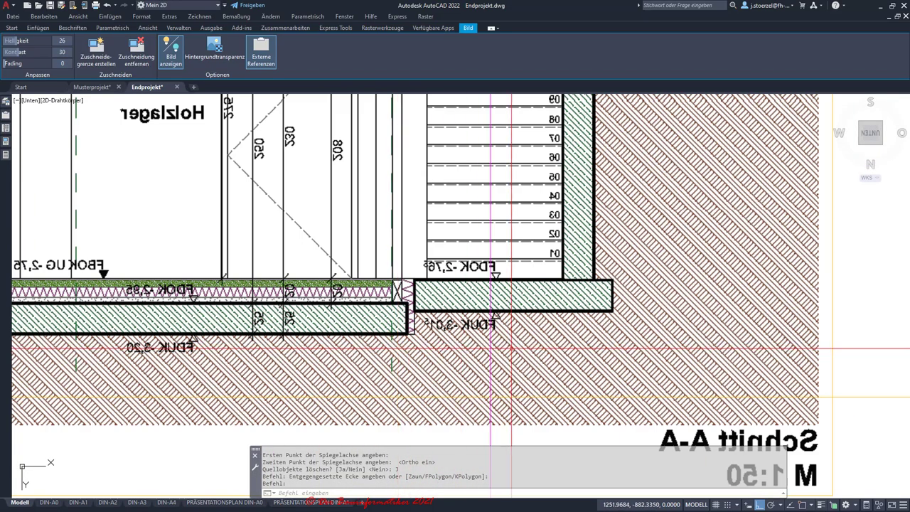
scroll(511, 348, "down", 2)
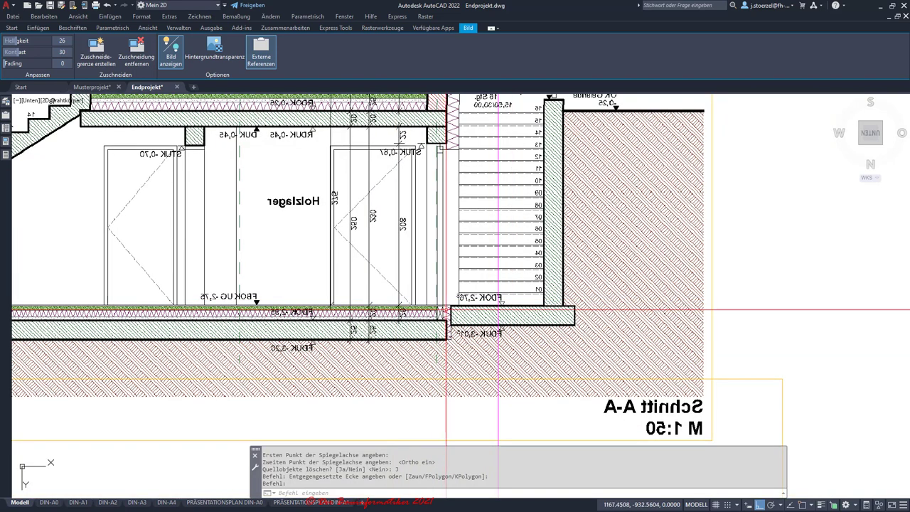
scroll(429, 310, "down", 1)
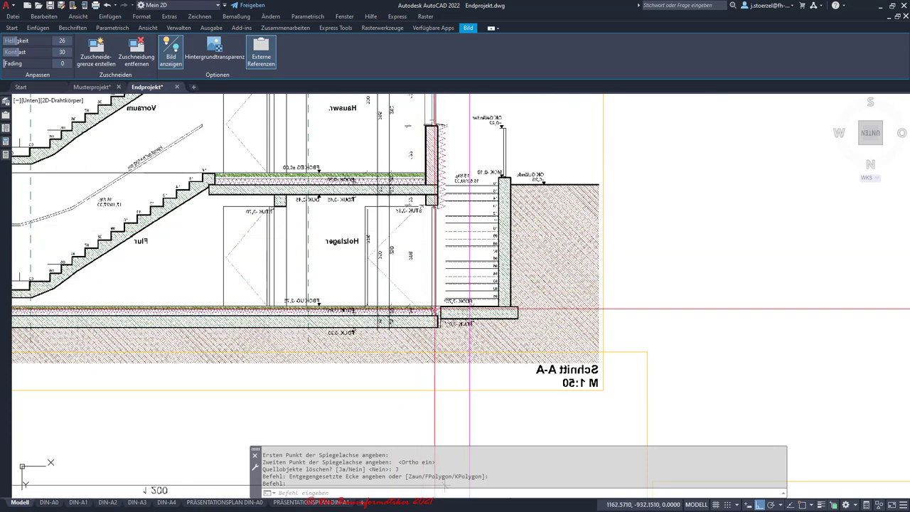
scroll(497, 285, "down", 3)
Step: Zoom in on the grey ground band, comparing the Süd/Ost elevation with the section's floor corner
middle_click_drag(723, 284, 412, 266)
scroll(412, 266, "down", 2)
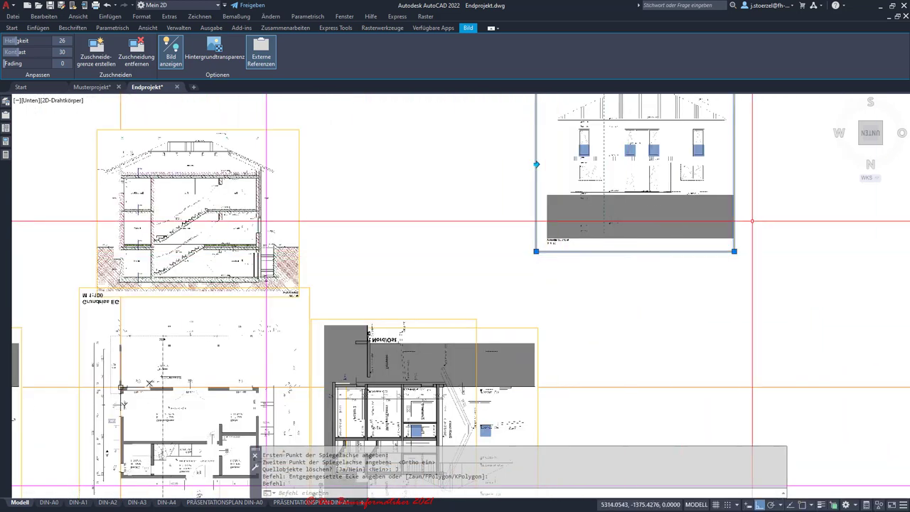
scroll(710, 192, "up", 2)
scroll(689, 239, "up", 2)
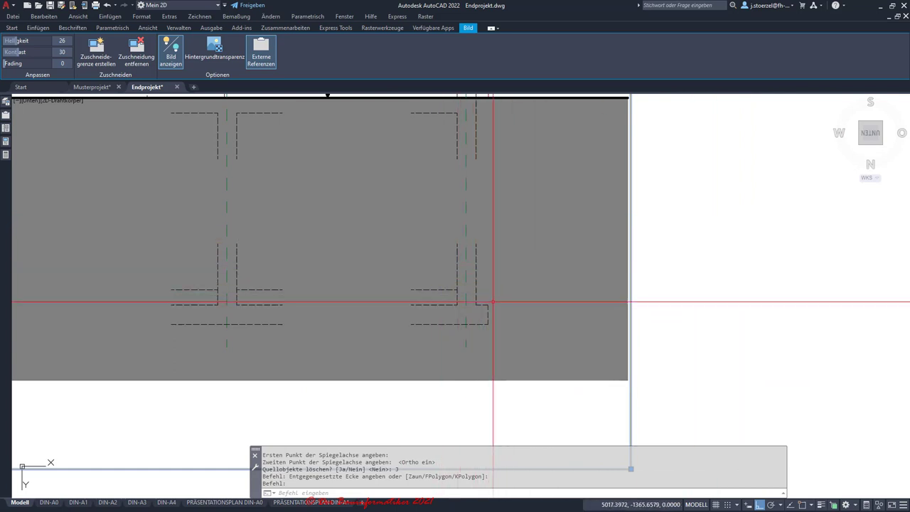
scroll(476, 304, "down", 3)
scroll(462, 305, "down", 1)
scroll(434, 306, "up", 4)
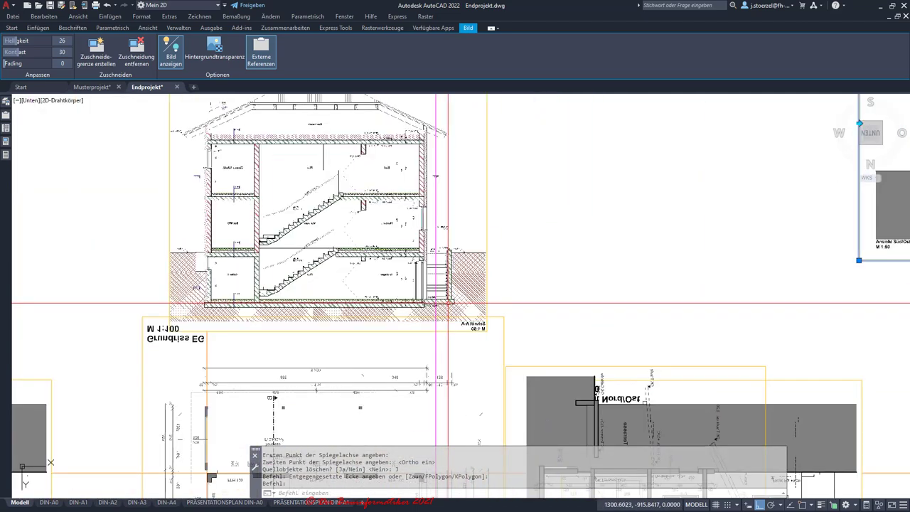
scroll(417, 306, "up", 2)
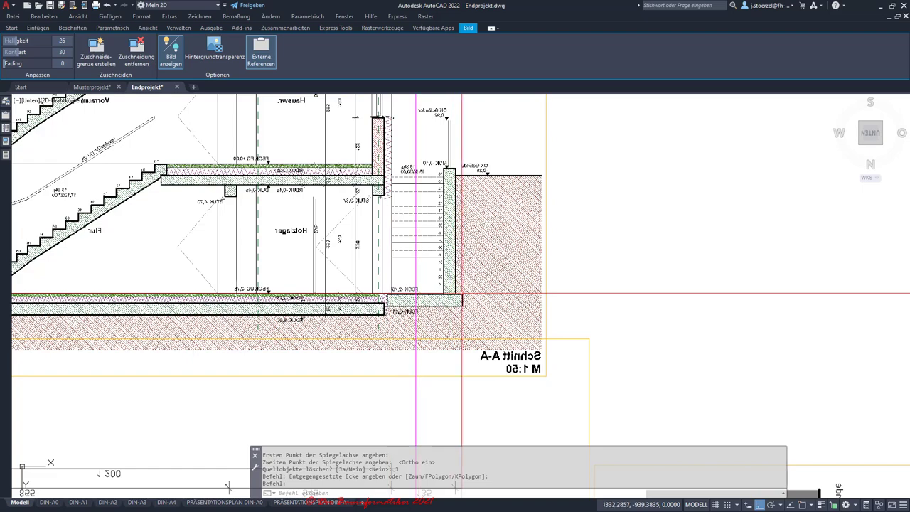
scroll(461, 293, "down", 3)
scroll(312, 299, "up", 3)
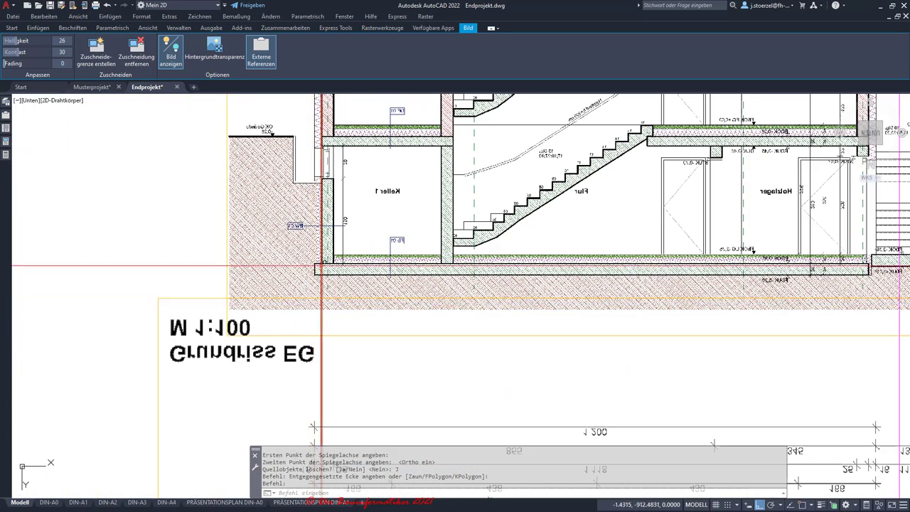
scroll(319, 267, "down", 2)
scroll(775, 254, "down", 3)
scroll(662, 259, "up", 1)
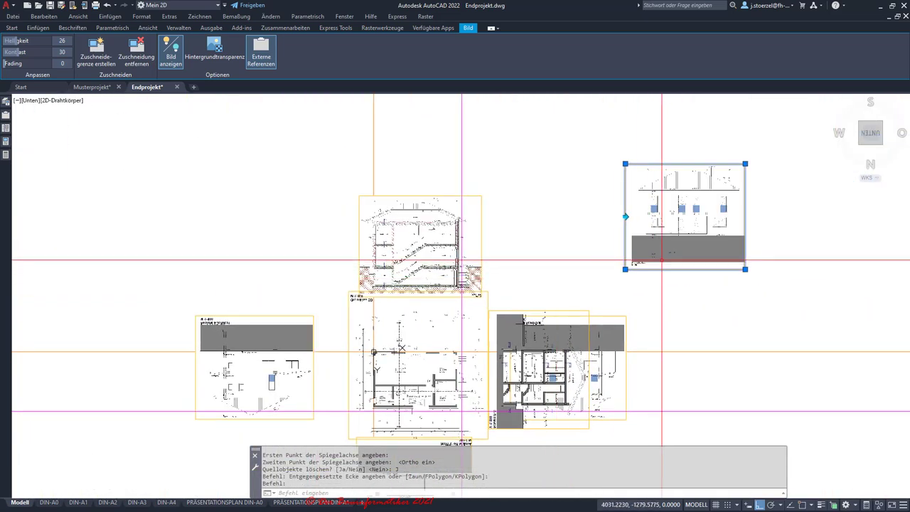
scroll(662, 260, "up", 5)
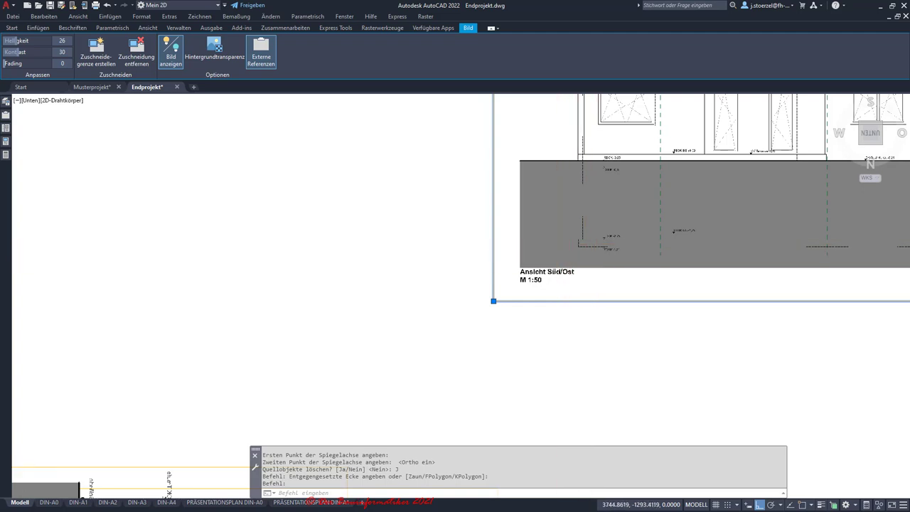
scroll(555, 257, "down", 2)
scroll(800, 252, "up", 2)
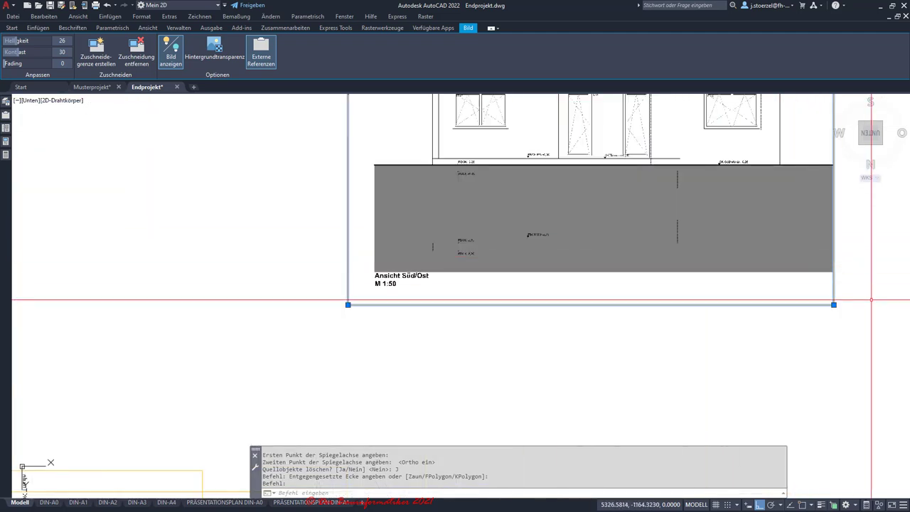
scroll(800, 282, "up", 3)
scroll(776, 286, "down", 3)
scroll(771, 284, "down", 2)
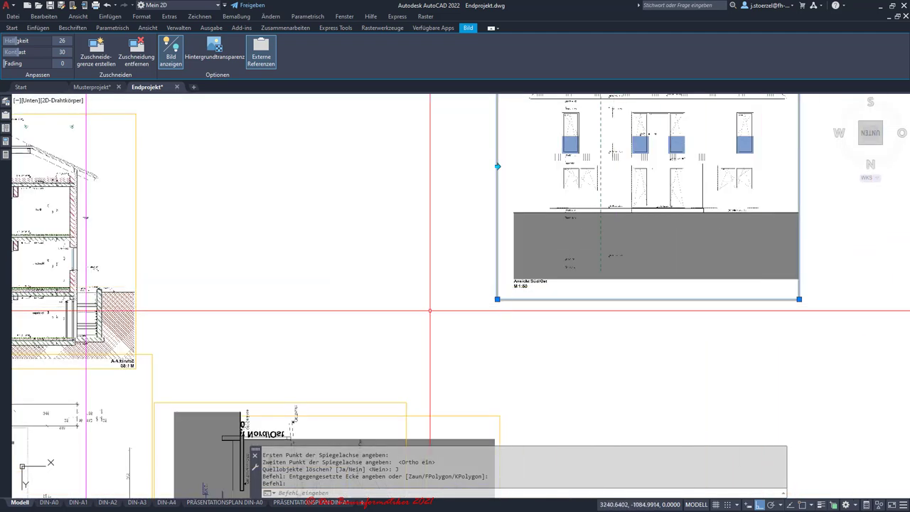
middle_click_drag(75, 338, 339, 291)
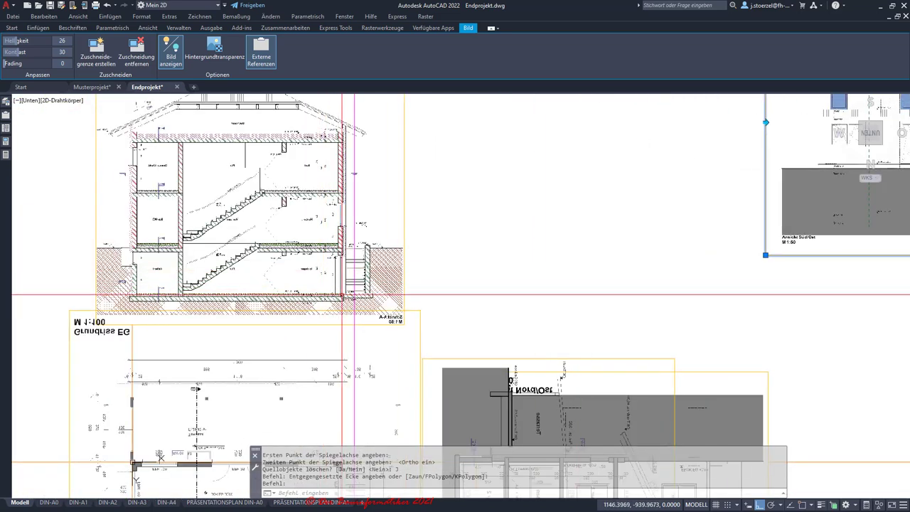
scroll(299, 291, "down", 2)
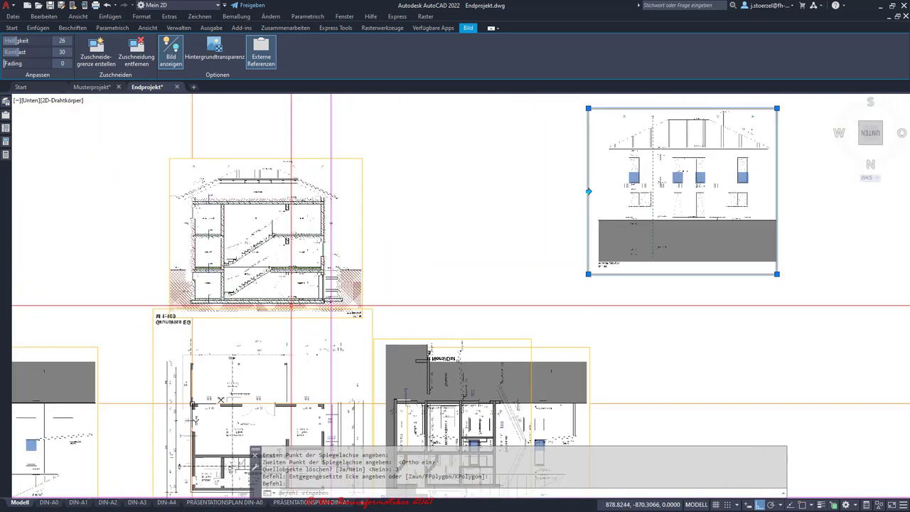
scroll(323, 285, "up", 2)
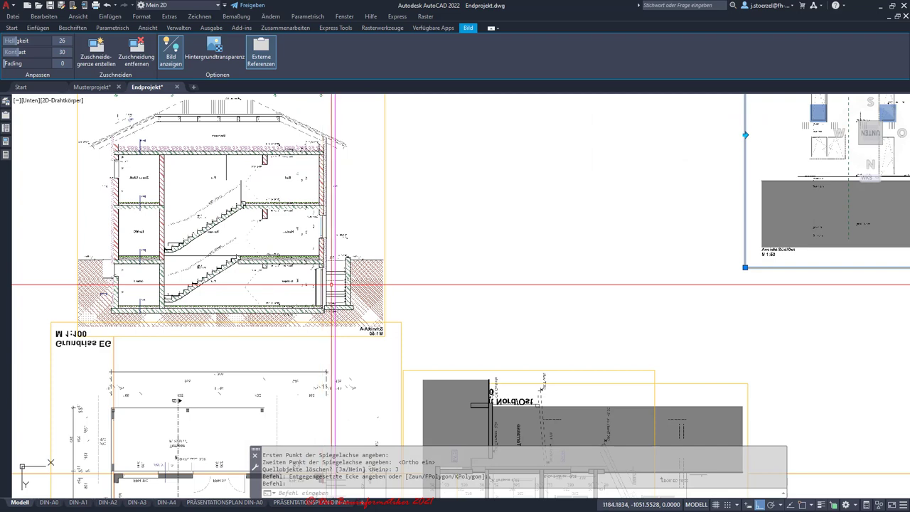
scroll(538, 264, "up", 3)
scroll(493, 292, "up", 3)
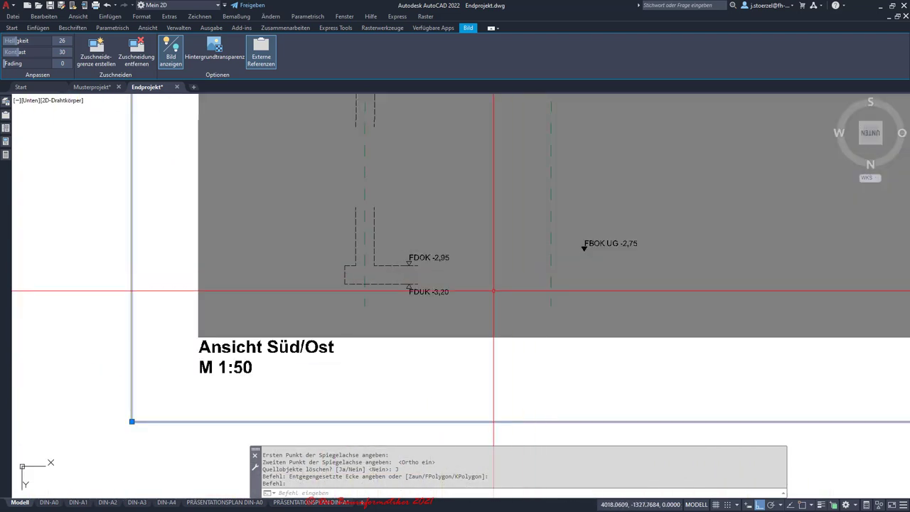
scroll(351, 282, "up", 5)
scroll(442, 282, "up", 3)
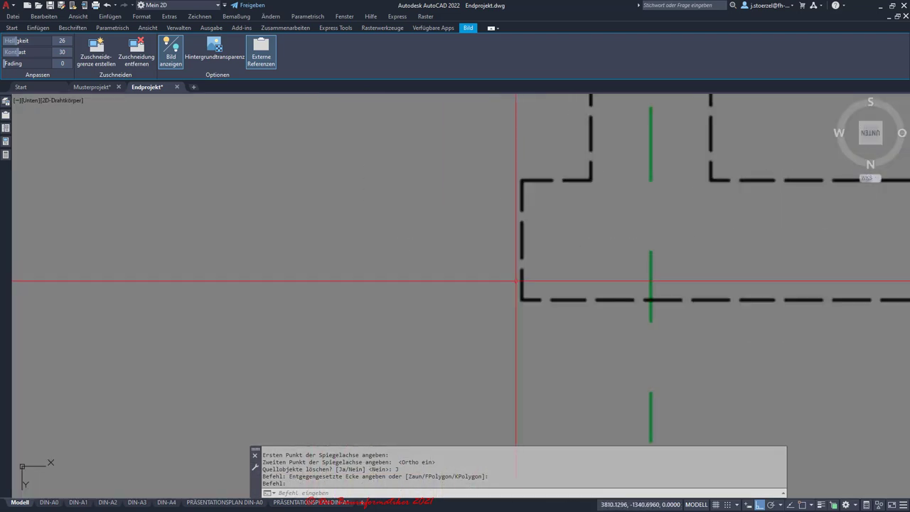
scroll(538, 274, "down", 5)
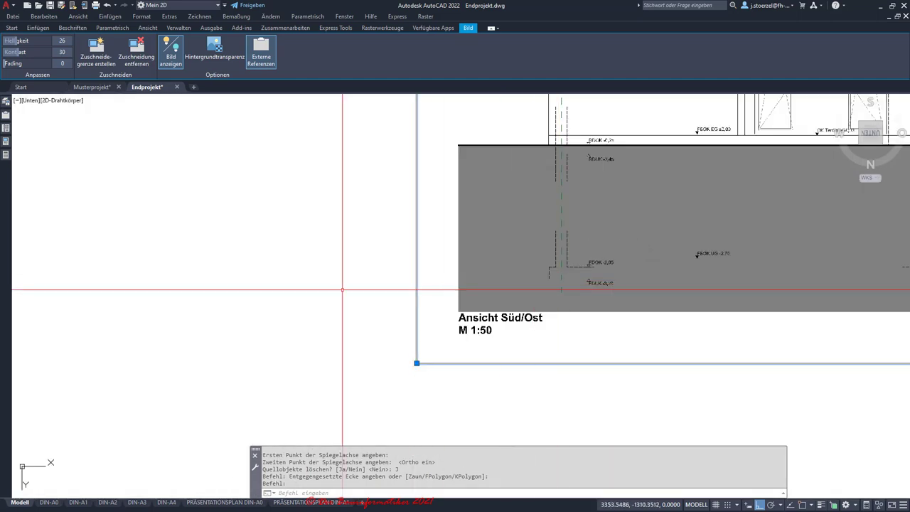
scroll(610, 267, "up", 4)
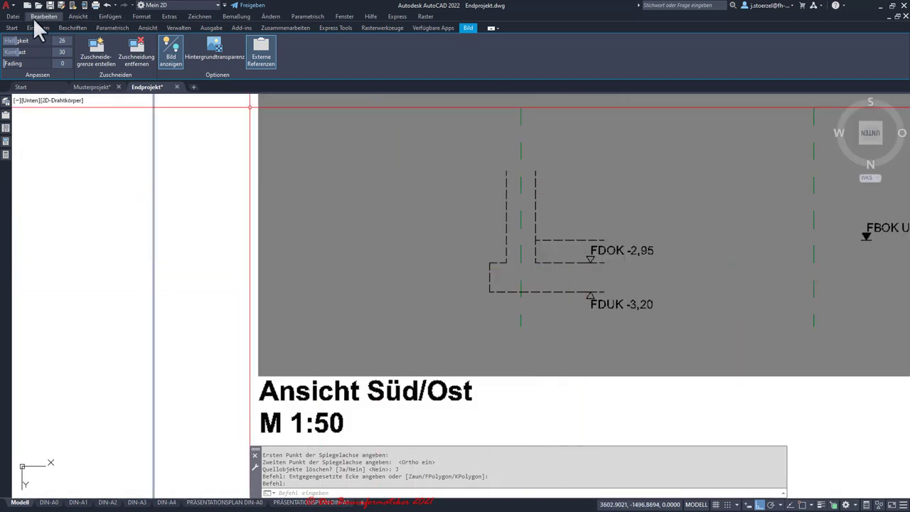
scroll(258, 239, "down", 3)
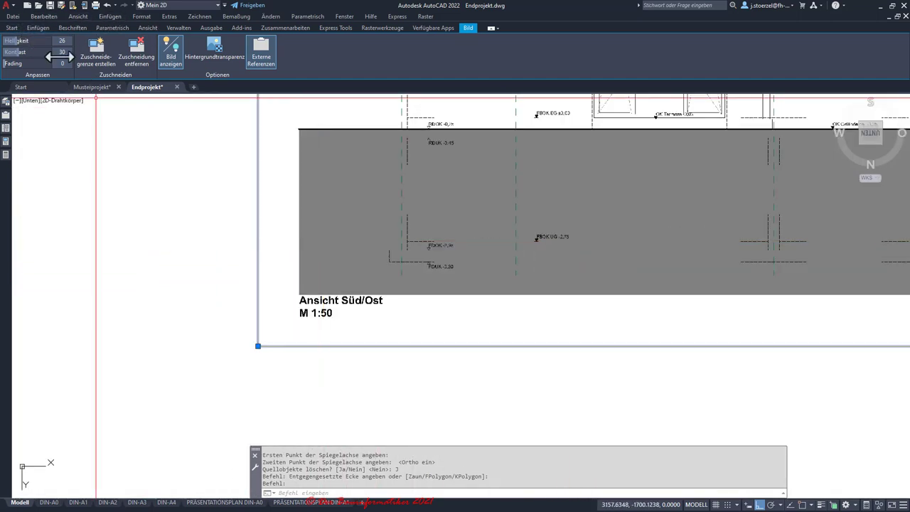
left_click(9, 26)
type("SCHIEBEN")
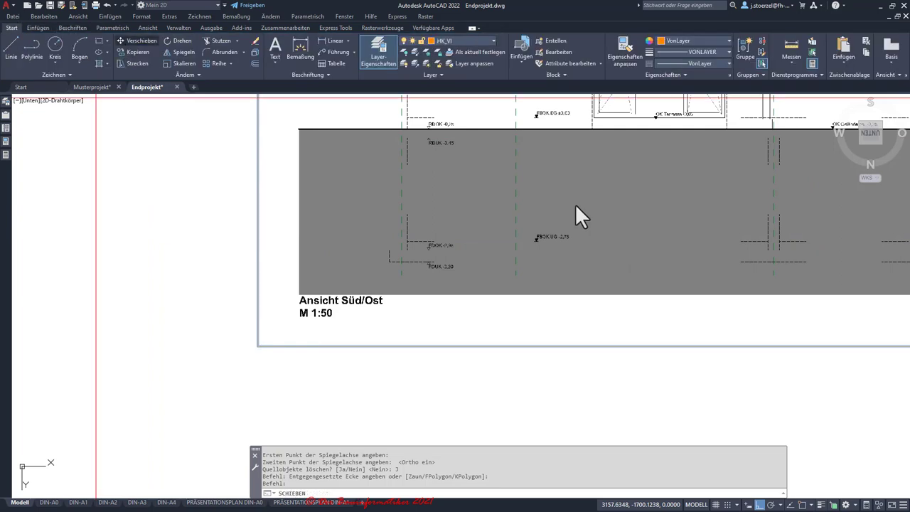
Step: Start moving the Süd/Ost elevation, using its dashed floor corner as base point
key("Return")
scroll(423, 249, "up", 3)
scroll(408, 306, "up", 3)
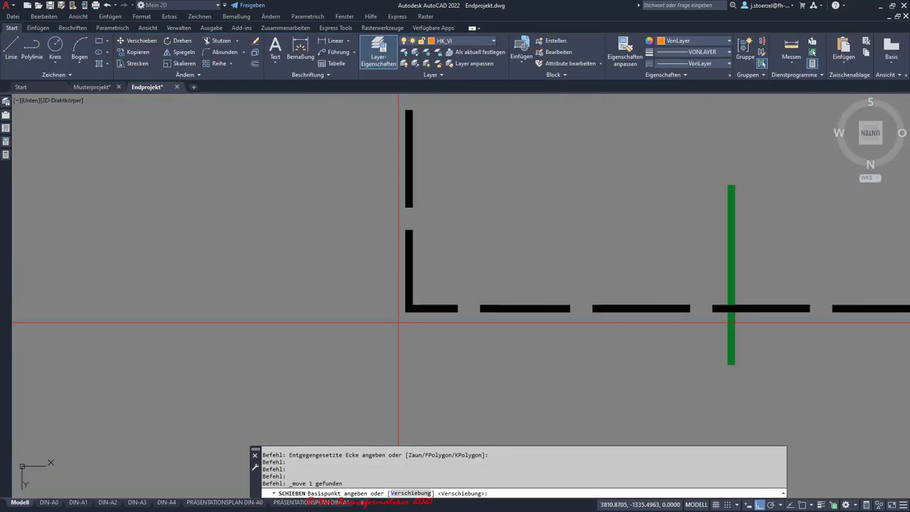
scroll(419, 308, "up", 2)
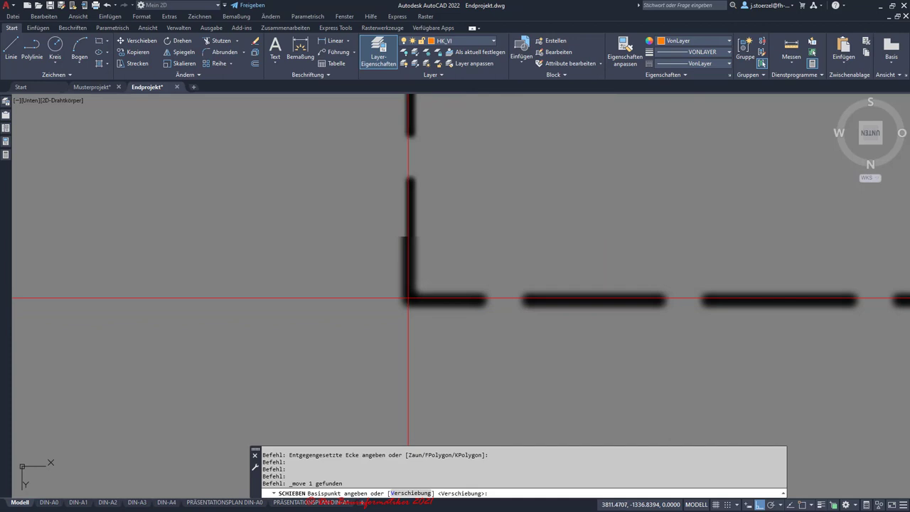
left_click(409, 297)
scroll(412, 293, "down", 3)
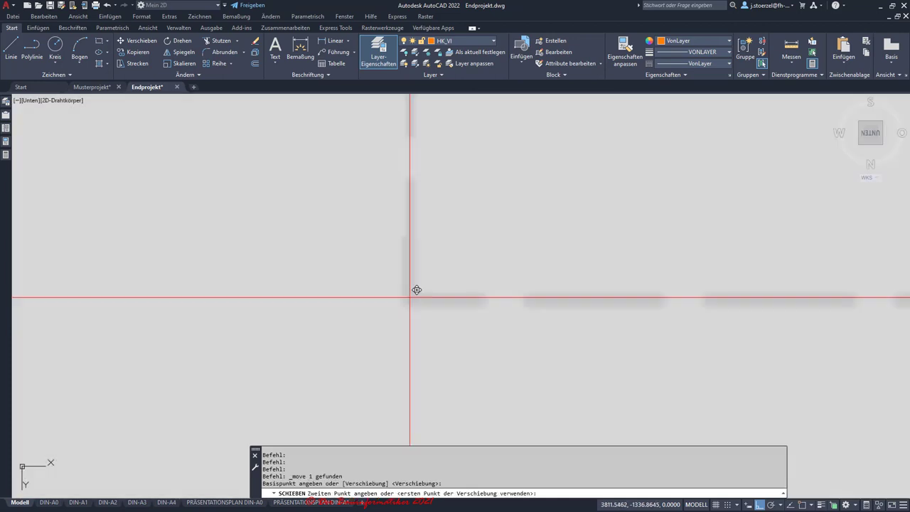
scroll(450, 335, "down", 2)
scroll(426, 320, "down", 3)
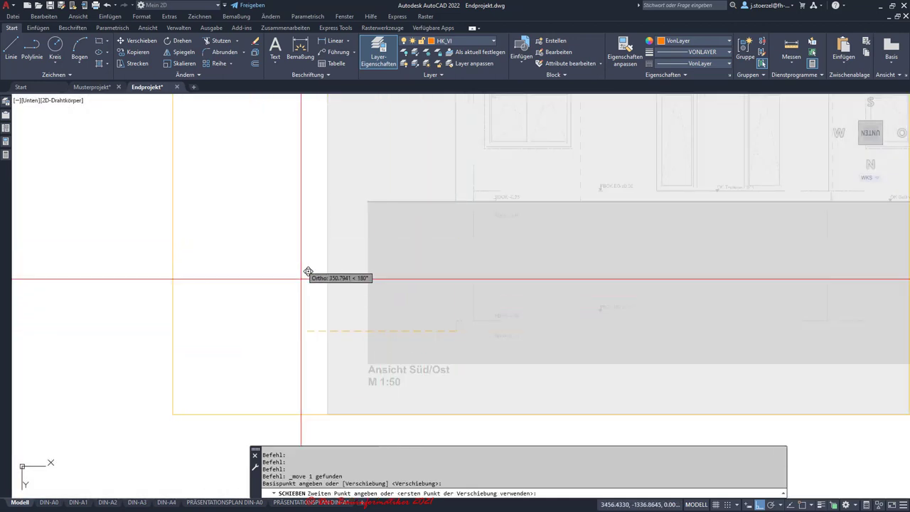
scroll(389, 304, "down", 2)
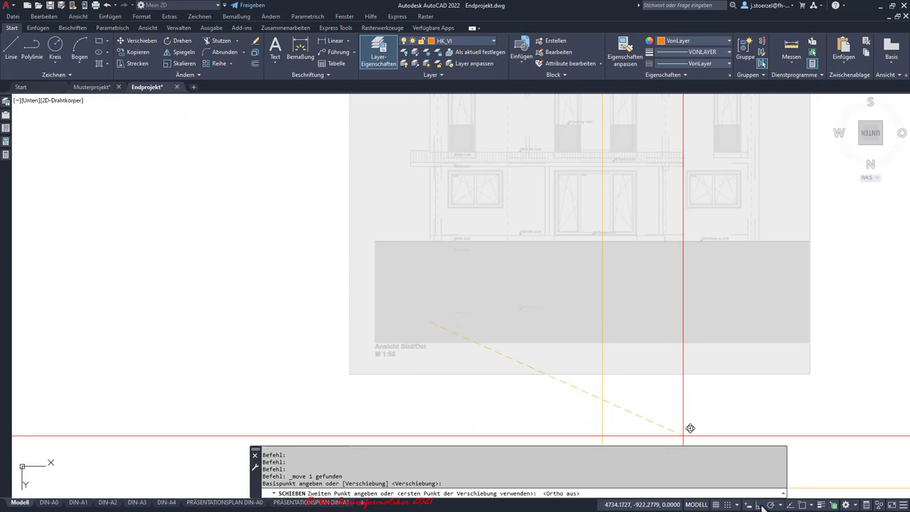
scroll(393, 346, "down", 2)
scroll(394, 346, "down", 3)
Step: Place the image on the matching slab corner above the staircase section
middle_click_drag(317, 353, 641, 301)
scroll(510, 318, "up", 5)
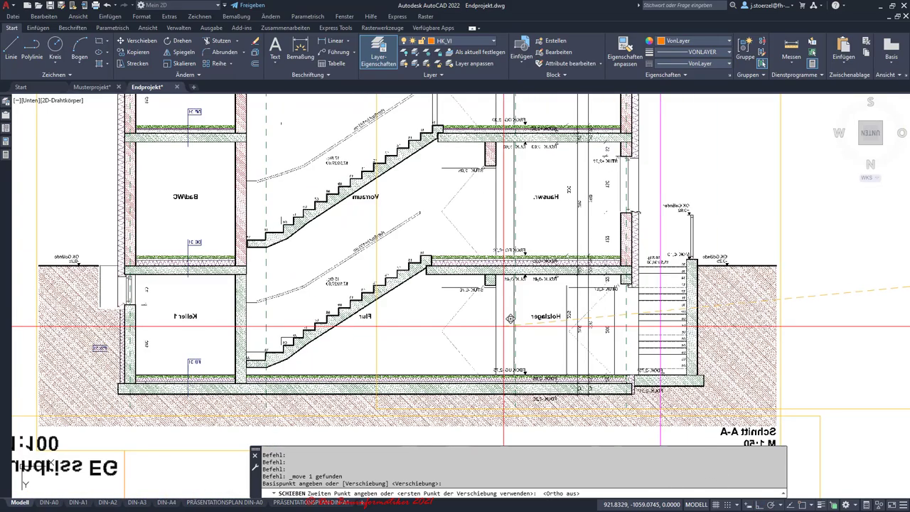
scroll(121, 391, "up", 6)
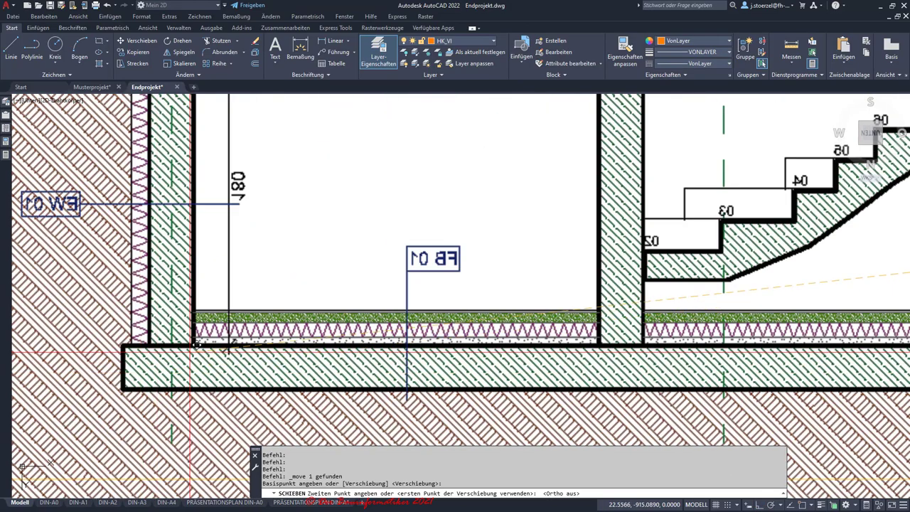
scroll(351, 254, "up", 10)
scroll(351, 254, "down", 10)
scroll(345, 258, "down", 2)
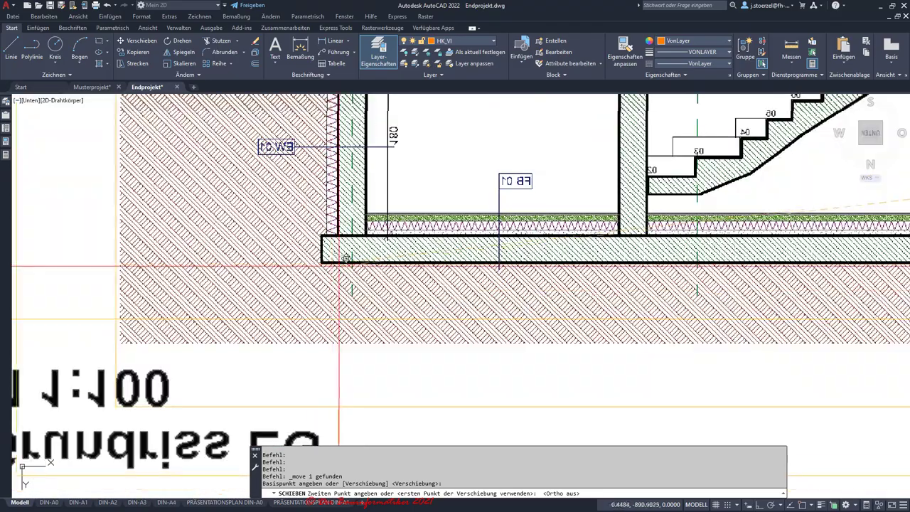
scroll(326, 256, "up", 4)
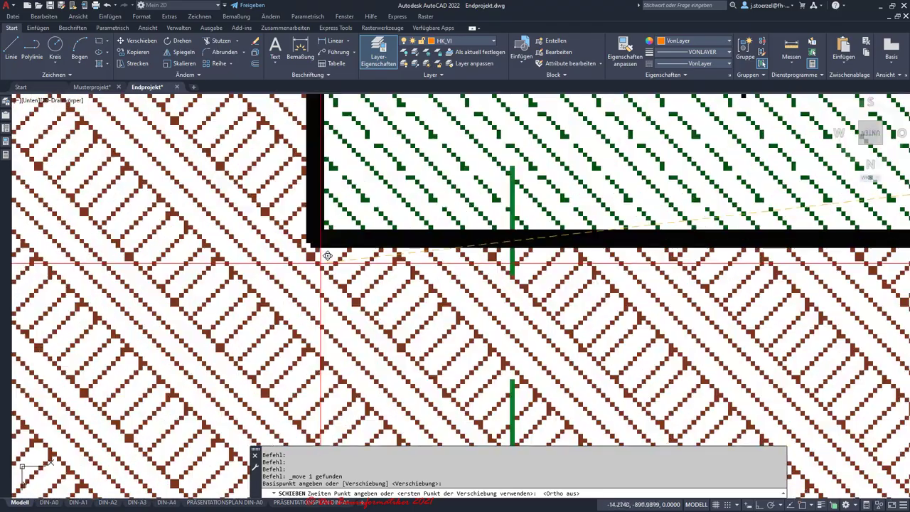
scroll(316, 234, "up", 2)
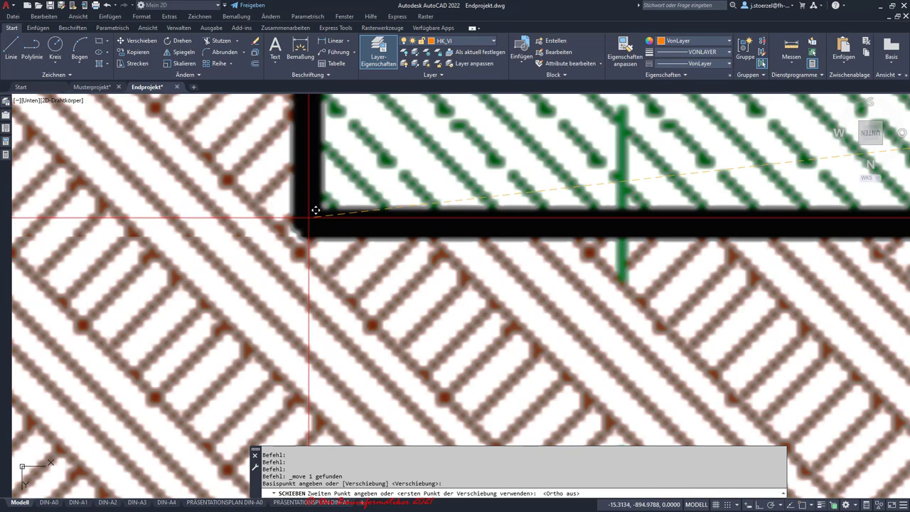
left_click(316, 210)
scroll(315, 213, "down", 4)
scroll(317, 258, "down", 2)
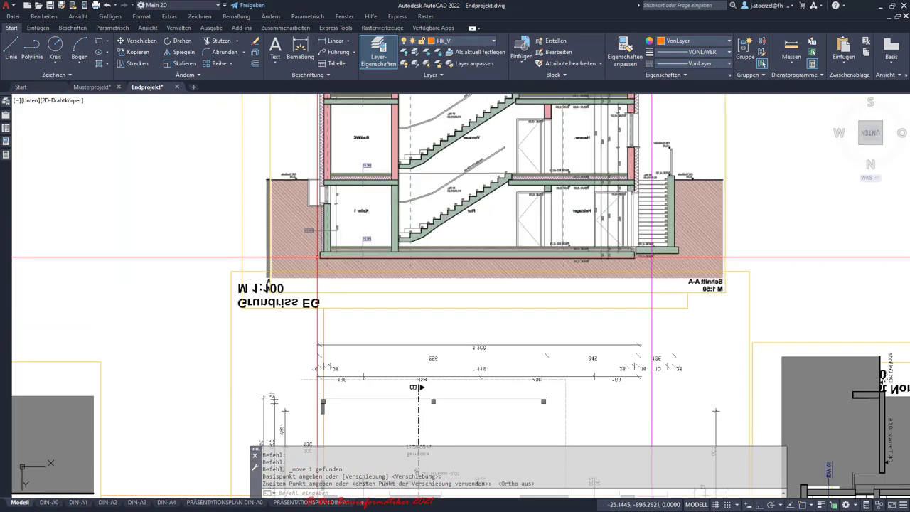
scroll(317, 257, "down", 3)
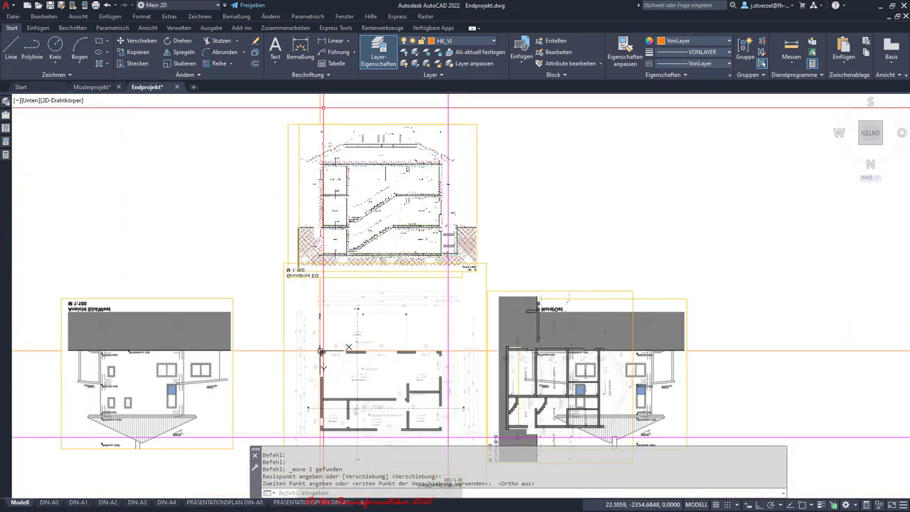
scroll(323, 107, "up", 4)
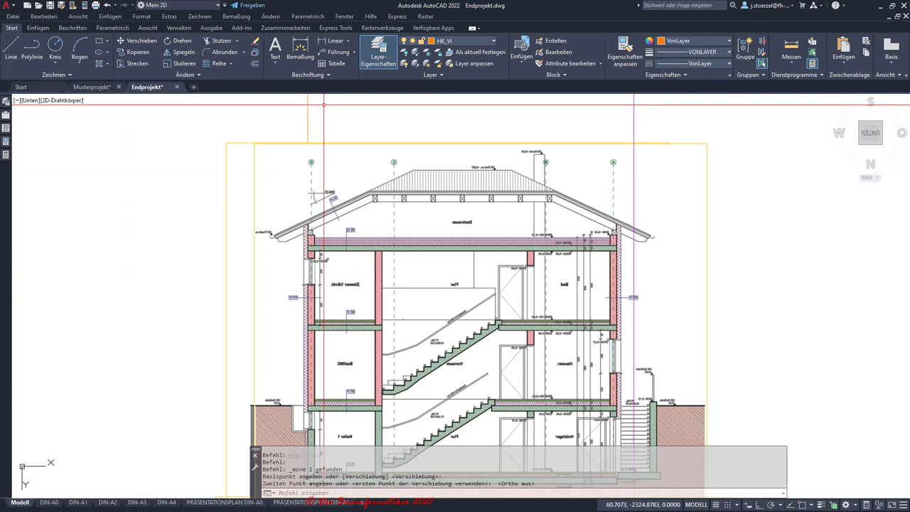
Step: Turn on background transparency for the section raster image
left_click(706, 157)
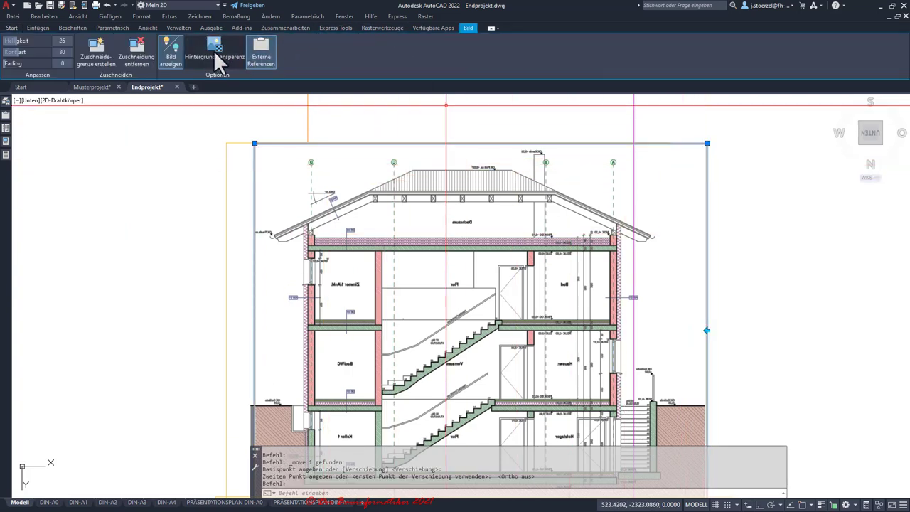
left_click(213, 50)
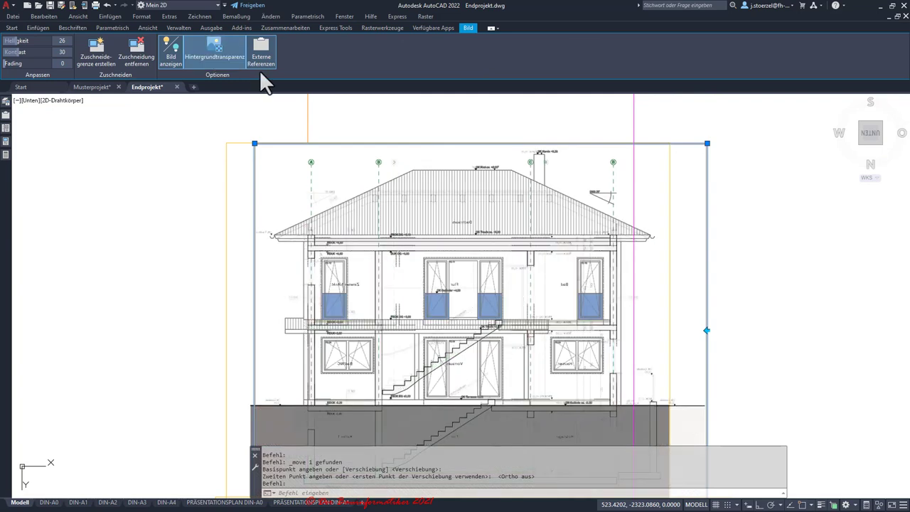
left_click(150, 139)
key("Escape")
key("Escape")
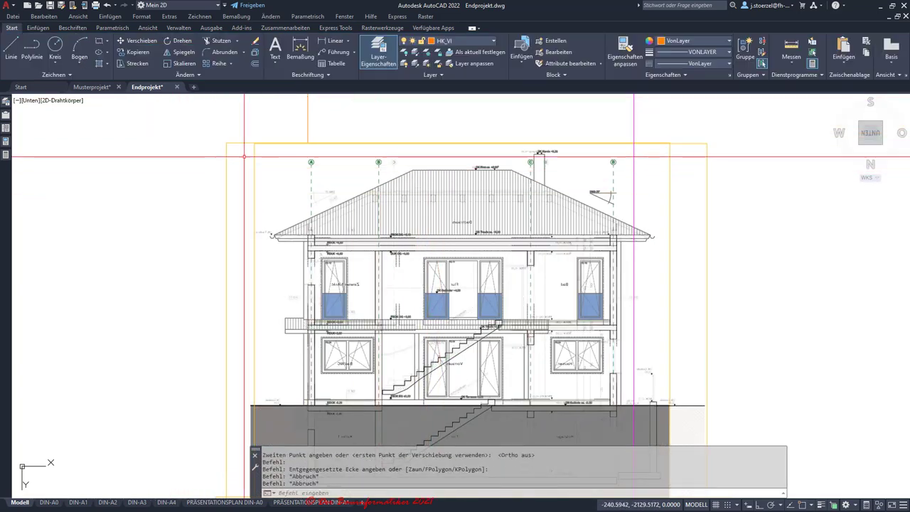
Step: Change the image's draw order through the right-click Zeichnungsreihenfolge menu
left_click(226, 151)
scroll(203, 150, "down", 4)
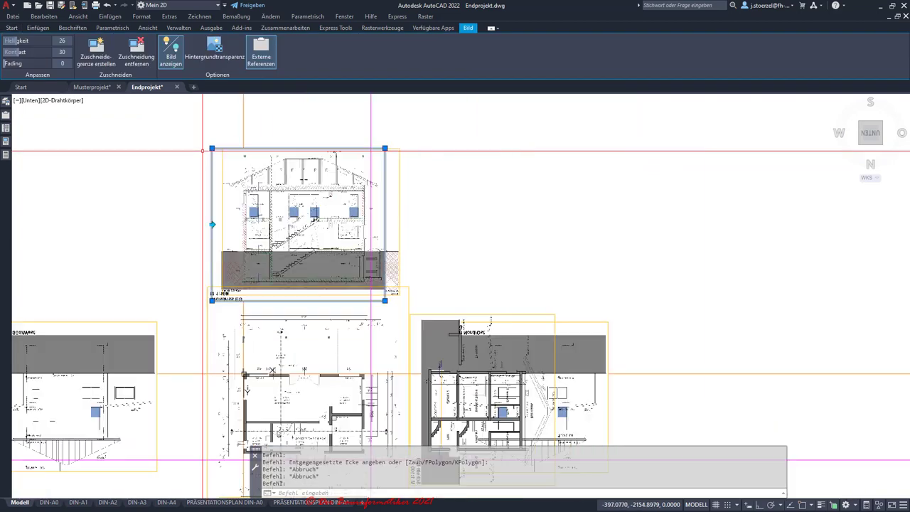
scroll(203, 151, "down", 2)
scroll(202, 151, "down", 3)
scroll(203, 151, "up", 3)
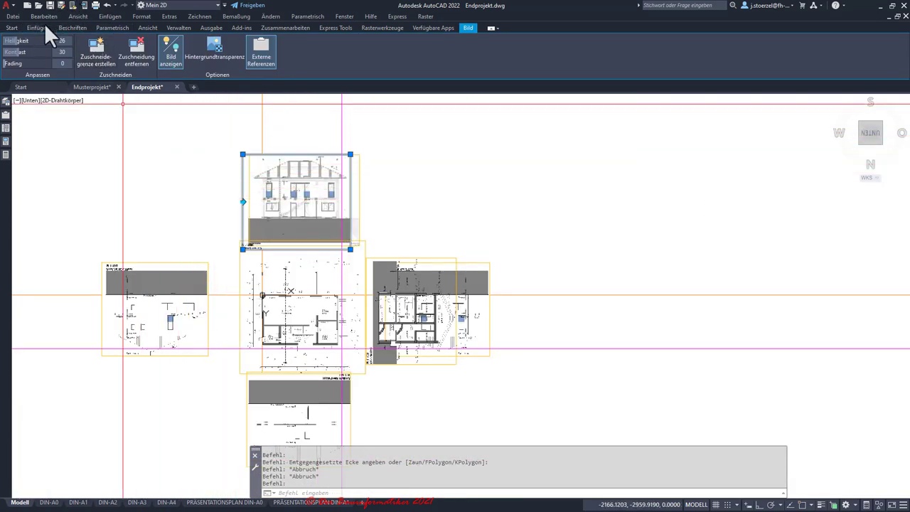
left_click(15, 27)
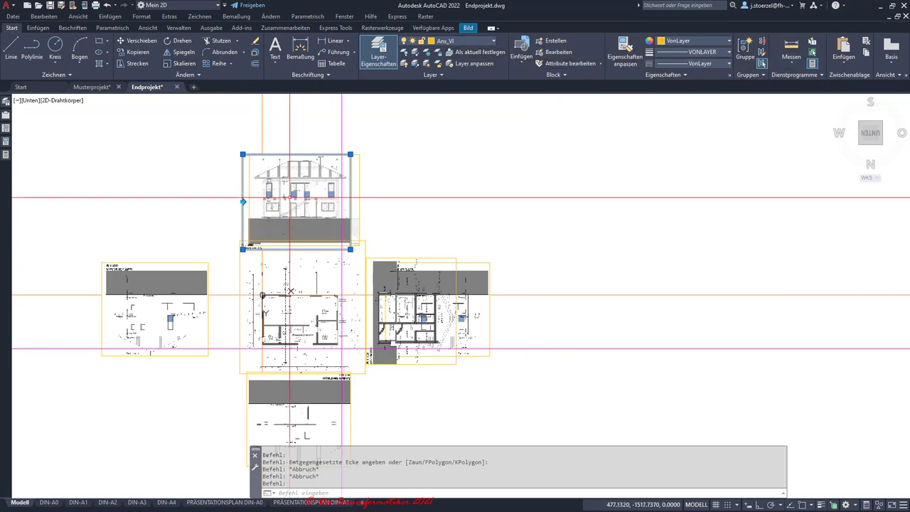
right_click(270, 183)
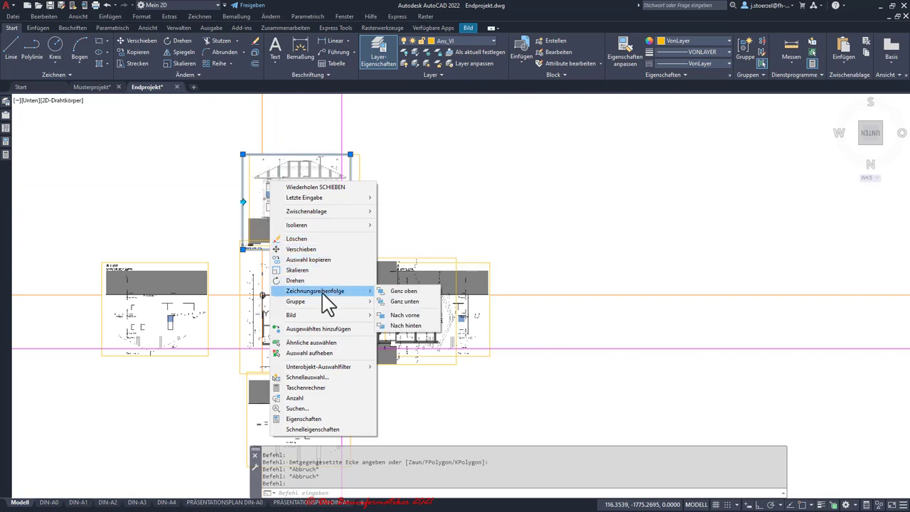
left_click(400, 302)
key("Escape")
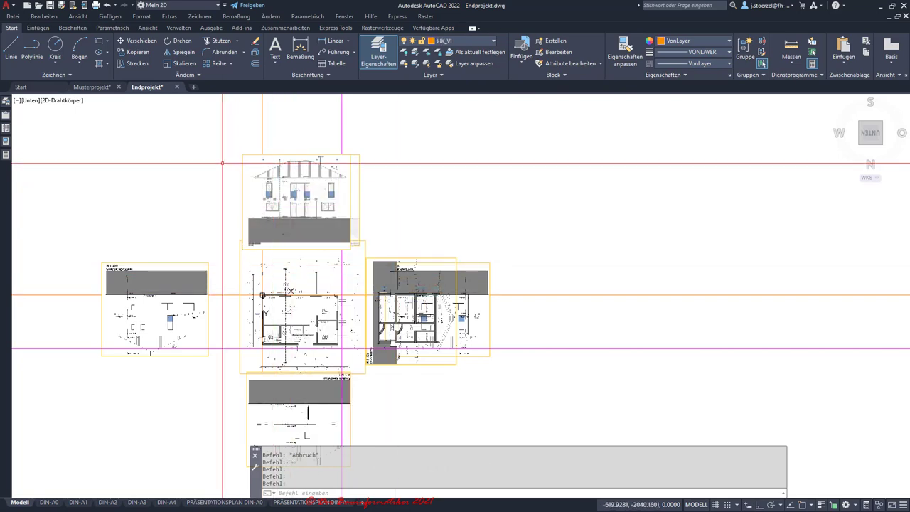
Step: Enable background transparency on the top elevation image and zoom out to the whole layout
scroll(222, 162, "up", 5)
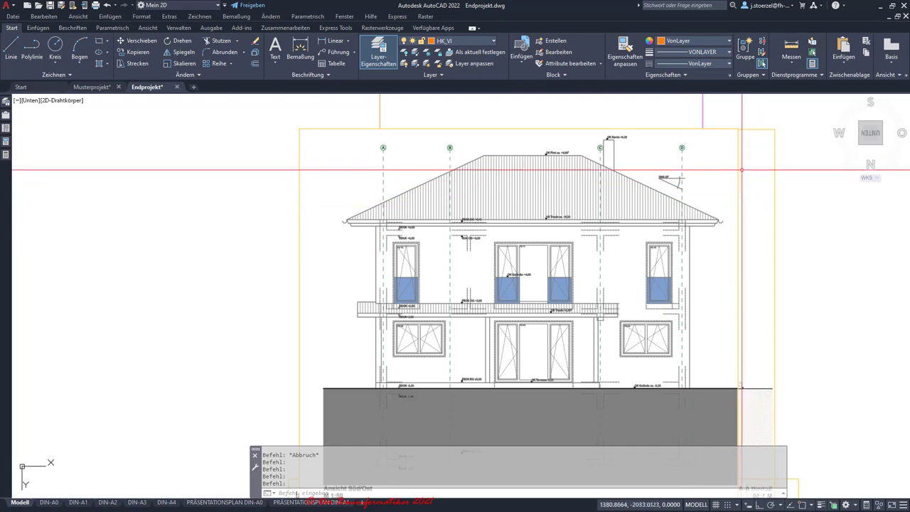
left_click(740, 162)
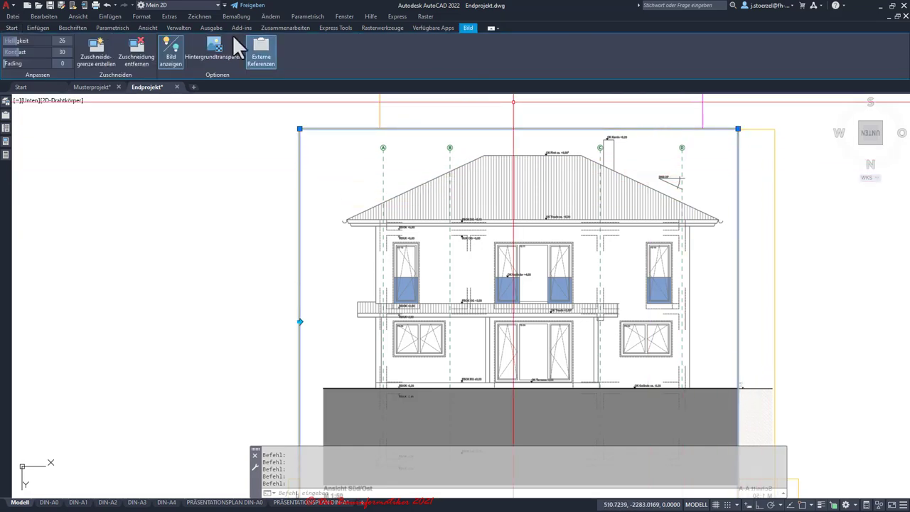
left_click(208, 43)
scroll(452, 265, "up", 3)
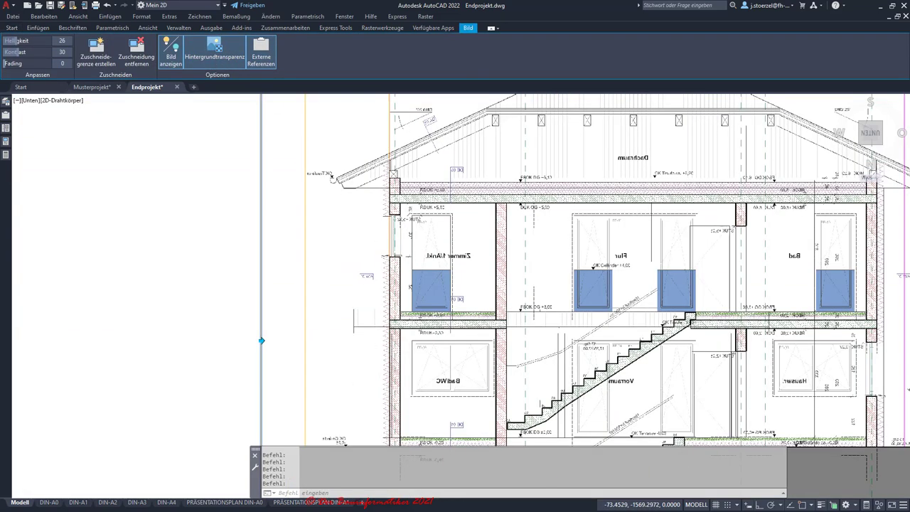
scroll(452, 265, "up", 2)
scroll(501, 214, "up", 2)
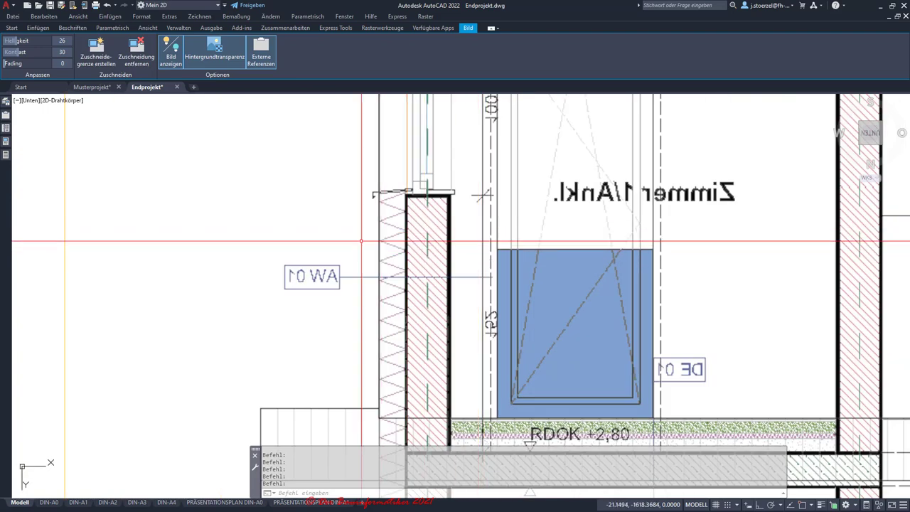
scroll(337, 235, "down", 2)
scroll(338, 235, "down", 4)
scroll(348, 338, "up", 3)
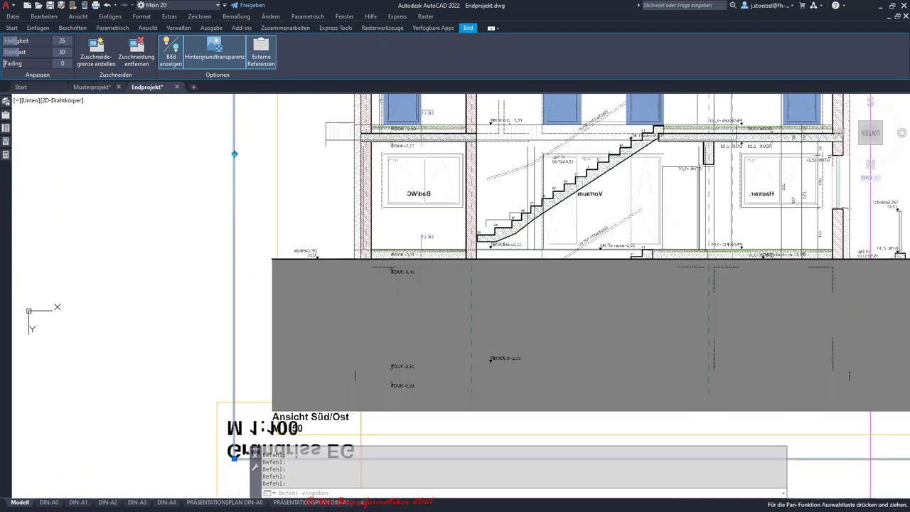
scroll(348, 338, "up", 2)
middle_click_drag(351, 335, 369, 181)
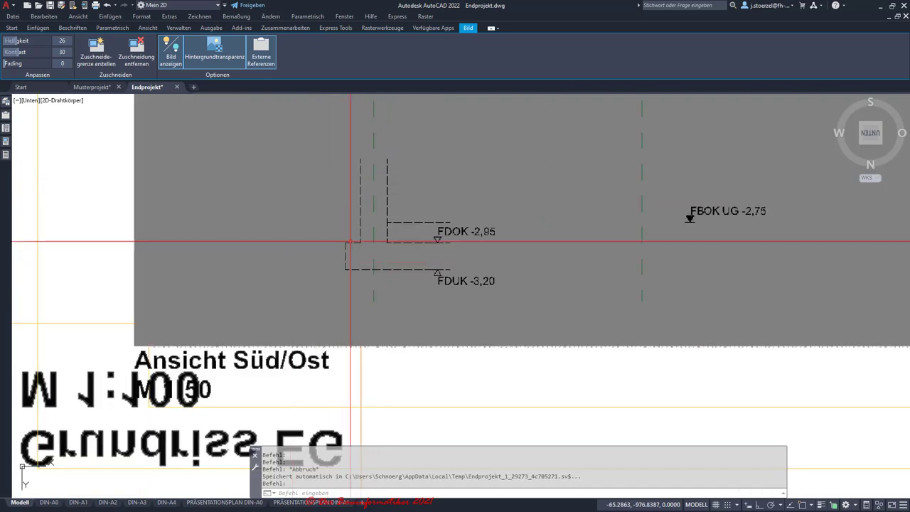
key("Escape")
scroll(366, 323, "down", 2)
scroll(589, 280, "down", 1)
scroll(481, 270, "down", 1)
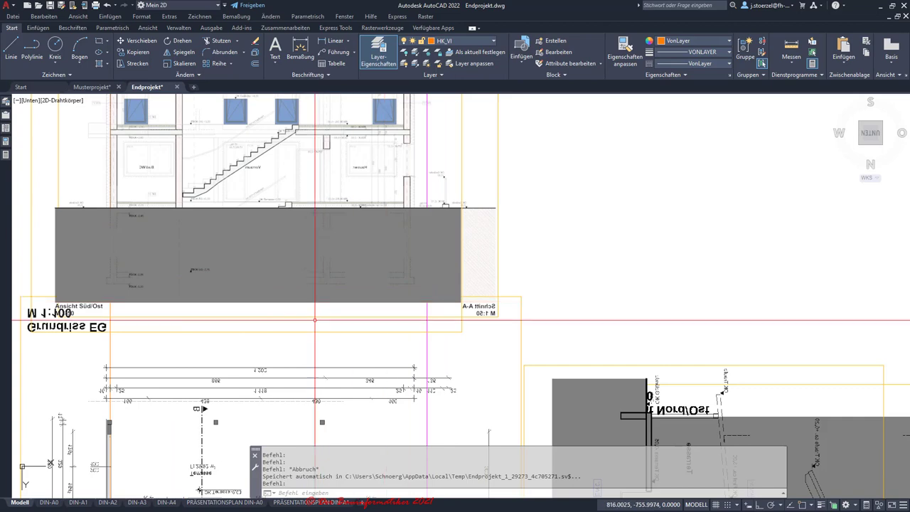
middle_click_drag(319, 301, 496, 259)
scroll(389, 242, "down", 3)
scroll(362, 364, "down", 1)
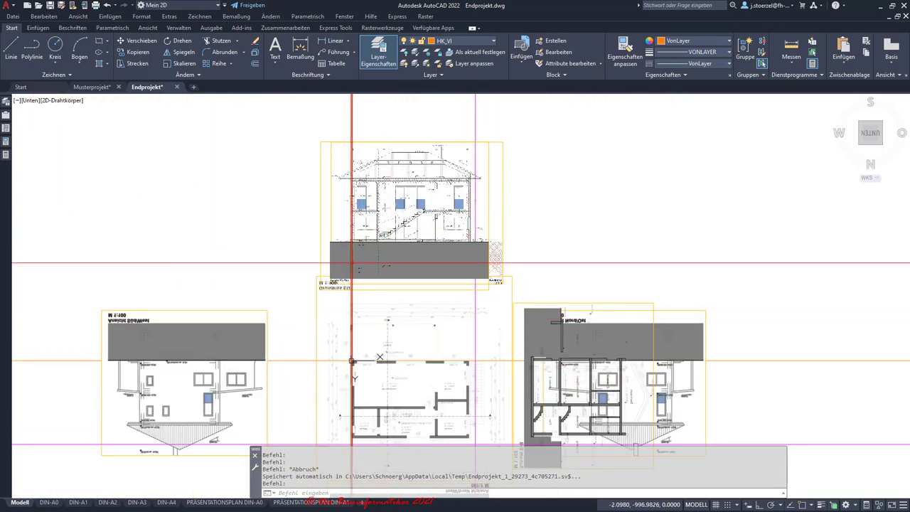
left_click(486, 39)
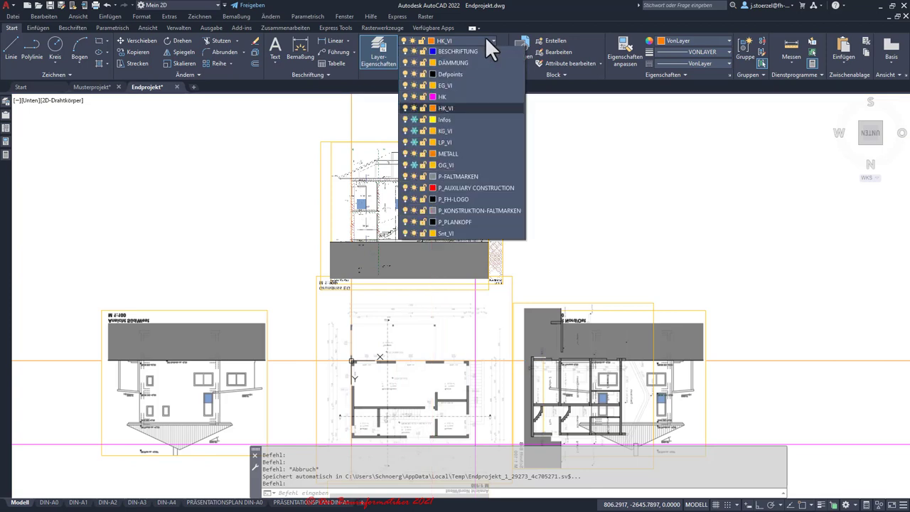
left_click(413, 256)
left_click(413, 257)
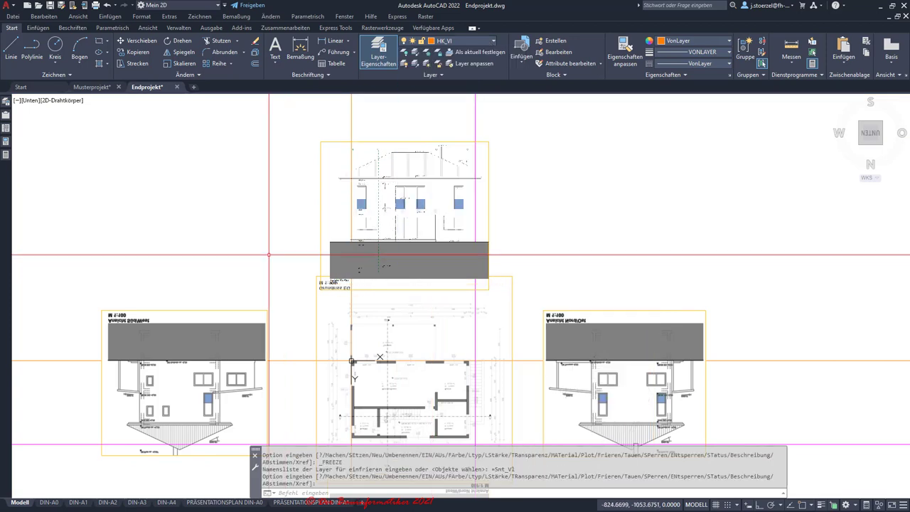
scroll(336, 227, "up", 4)
scroll(375, 235, "up", 5)
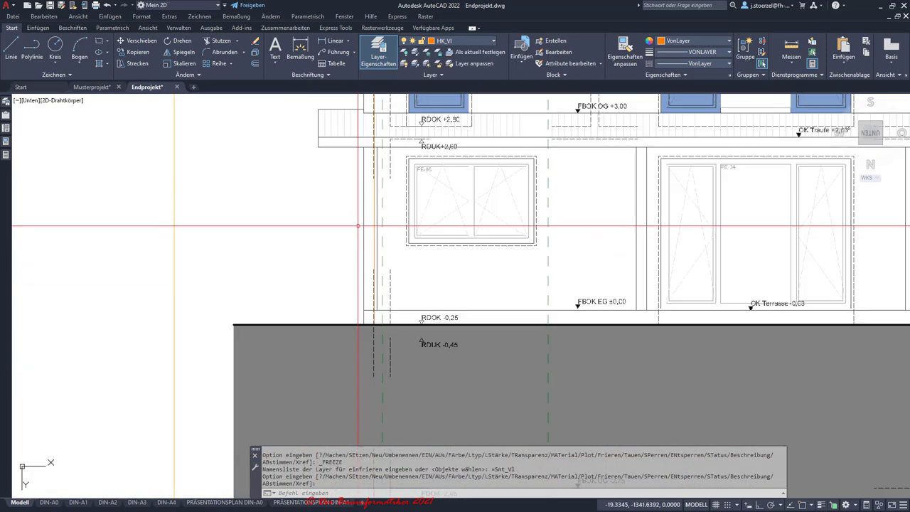
scroll(373, 236, "up", 3)
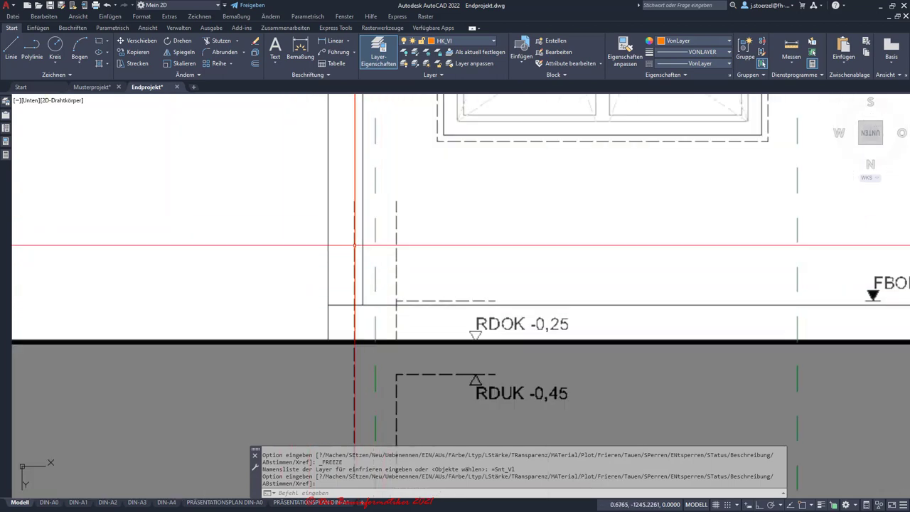
scroll(354, 238, "up", 4)
scroll(335, 315, "down", 3)
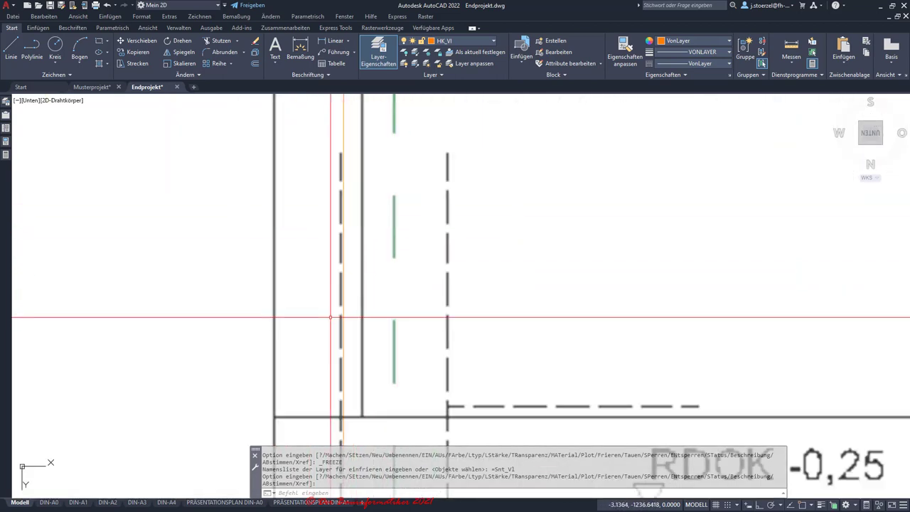
scroll(345, 363, "down", 5)
scroll(345, 366, "up", 8)
scroll(376, 237, "down", 6)
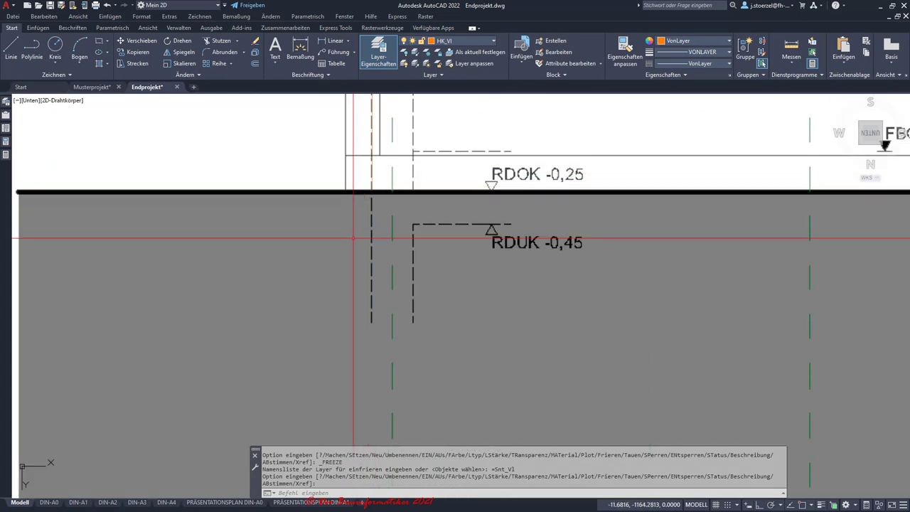
scroll(374, 243, "up", 3)
scroll(357, 207, "down", 5)
scroll(366, 206, "up", 3)
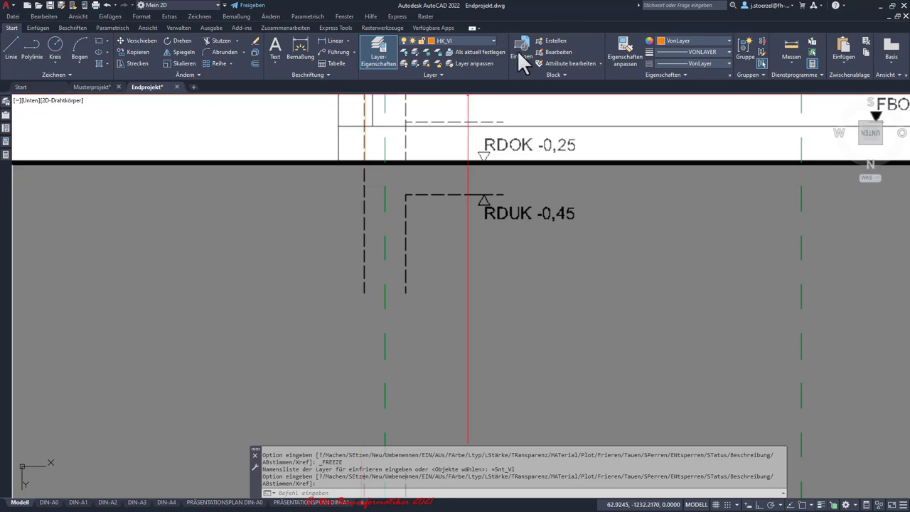
scroll(411, 154, "down", 5)
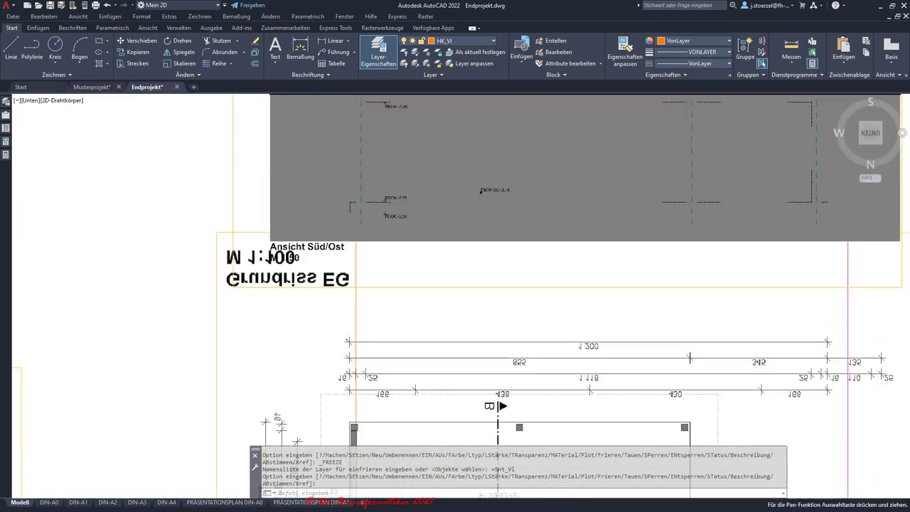
middle_click_drag(396, 225, 340, 235)
scroll(340, 234, "down", 3)
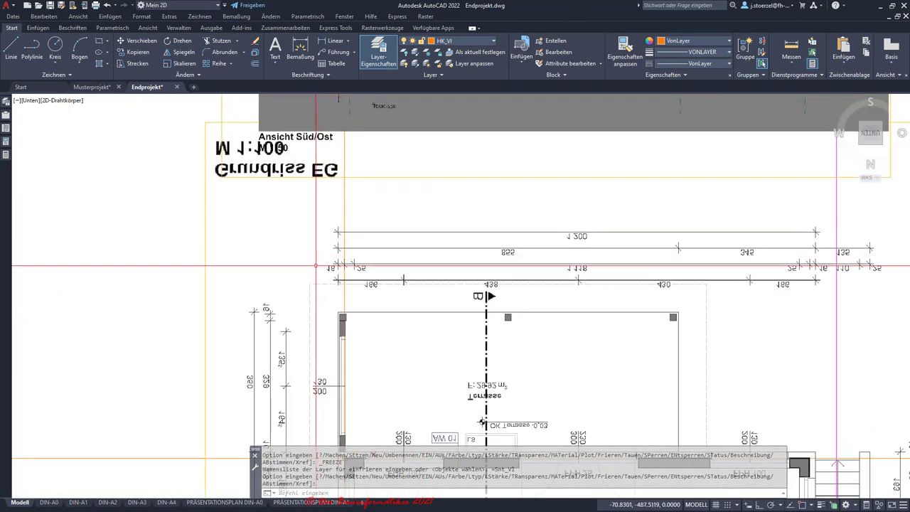
scroll(325, 263, "up", 8)
scroll(384, 388, "up", 3)
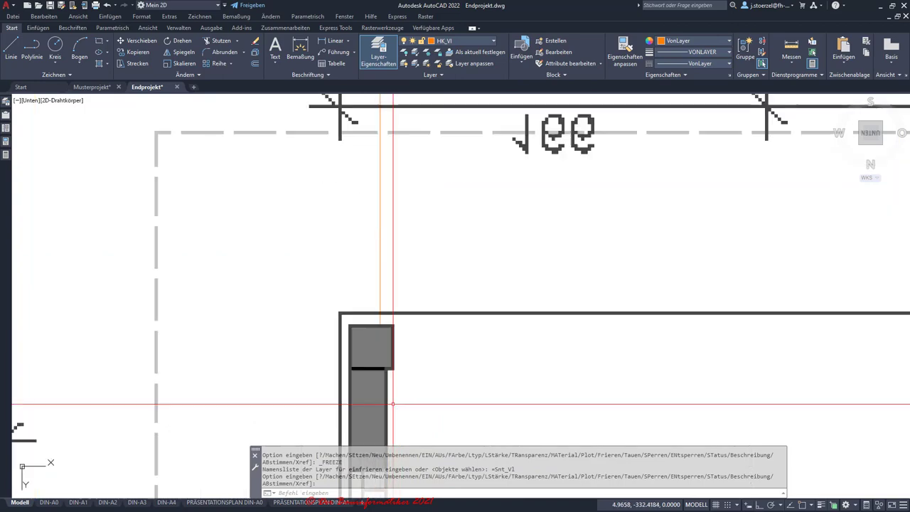
scroll(370, 371, "down", 3)
scroll(370, 371, "up", 3)
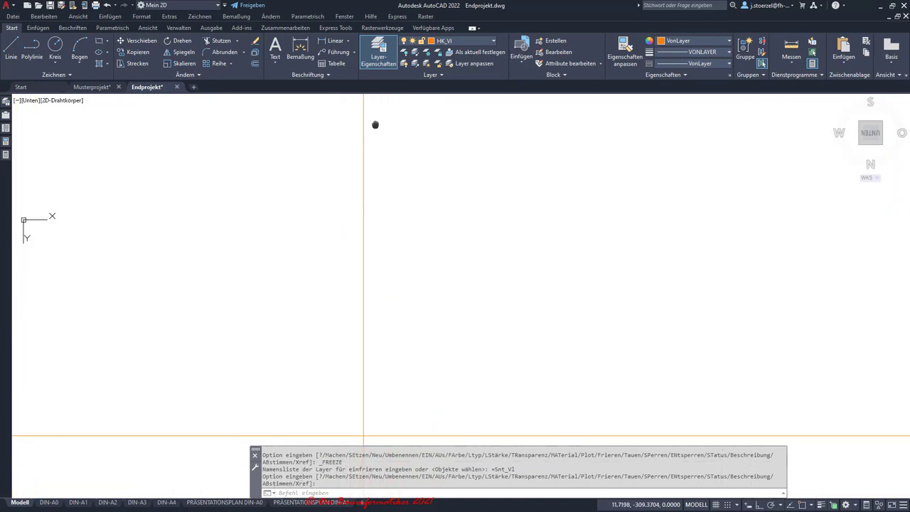
key("super+Tab")
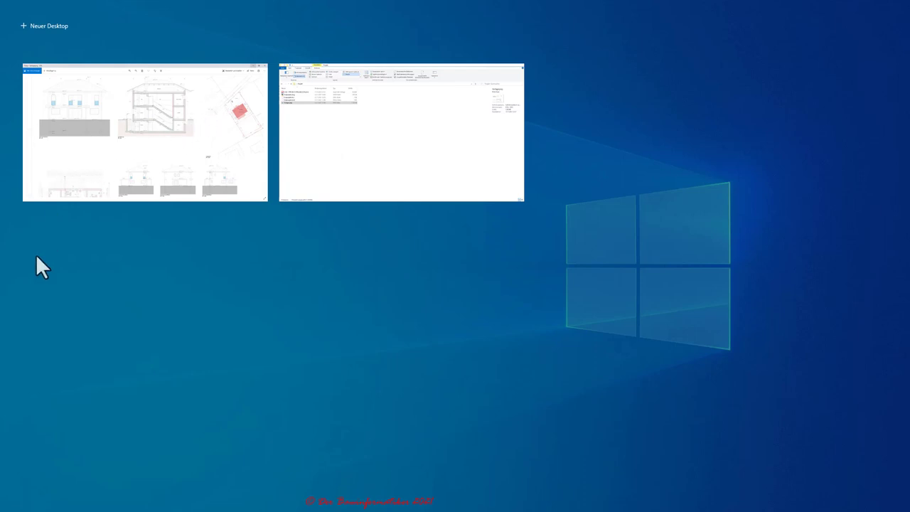
left_click(711, 341)
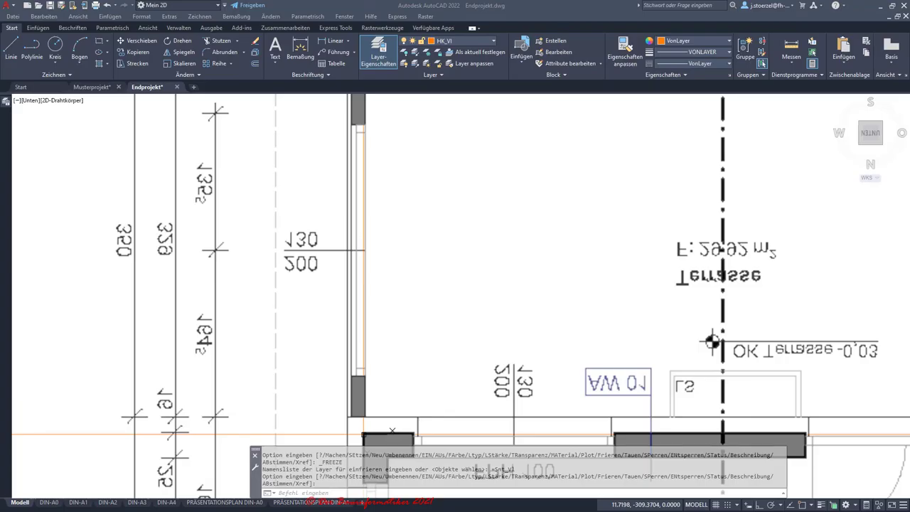
scroll(711, 342, "down", 5)
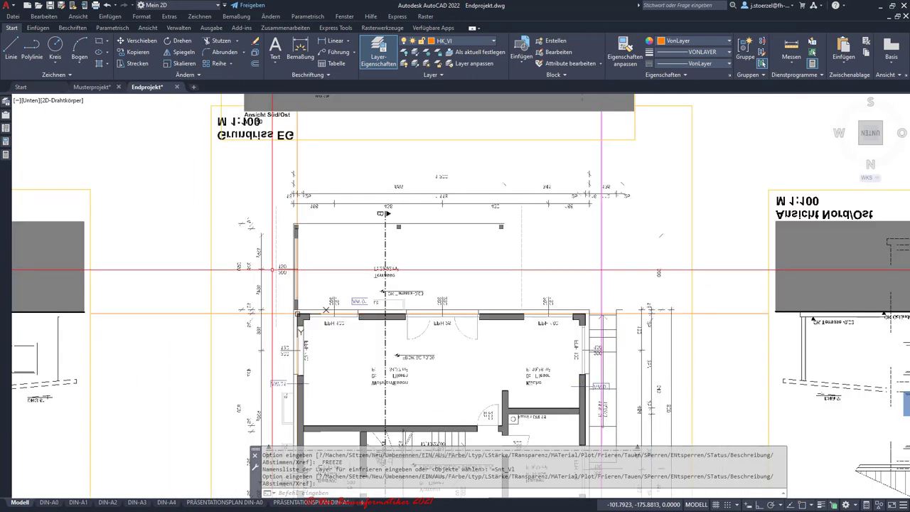
scroll(299, 266, "up", 2)
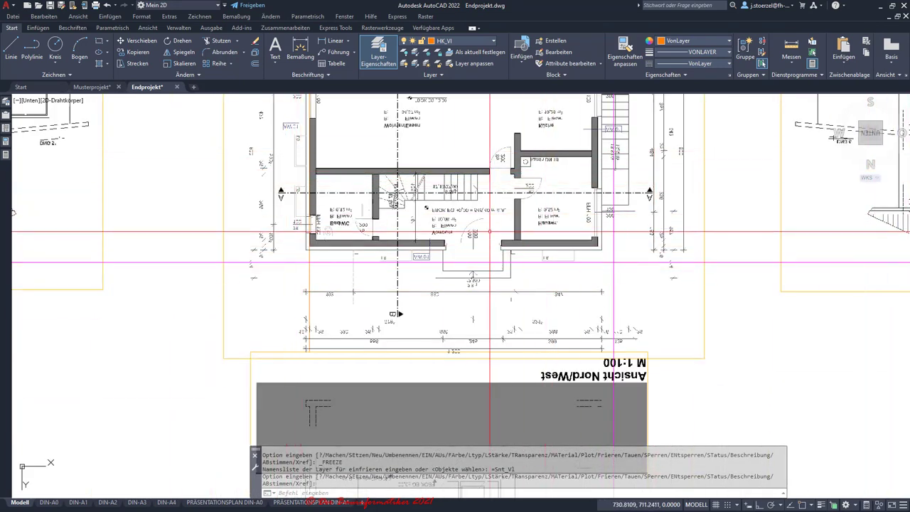
middle_click_drag(458, 223, 455, 348)
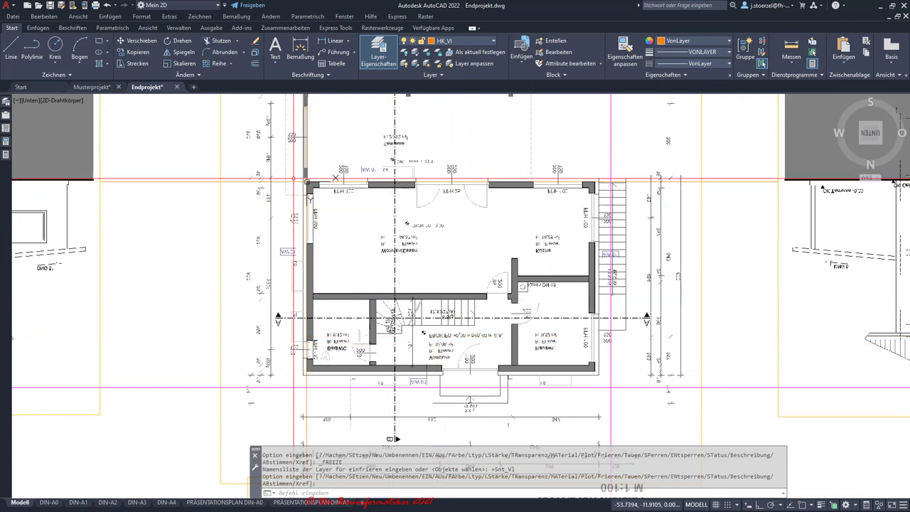
scroll(294, 178, "up", 5)
scroll(334, 172, "up", 4)
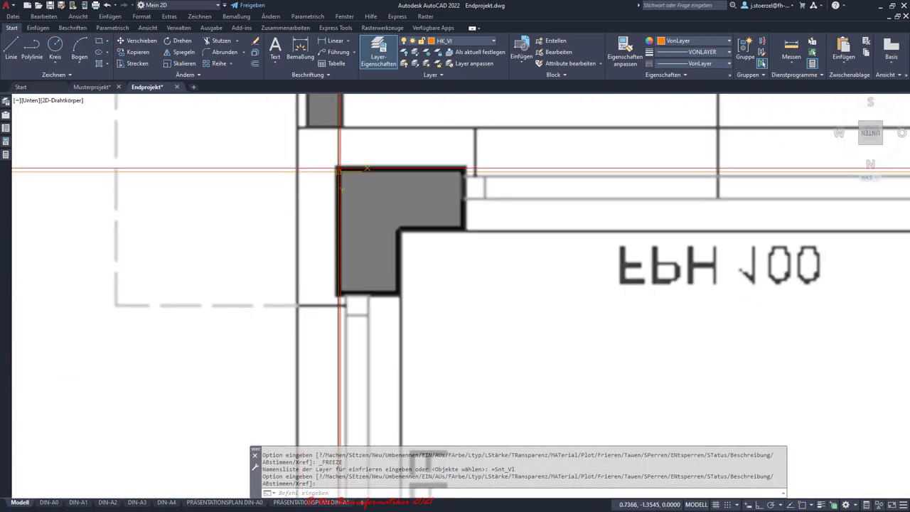
scroll(331, 194, "down", 3)
scroll(400, 189, "up", 5)
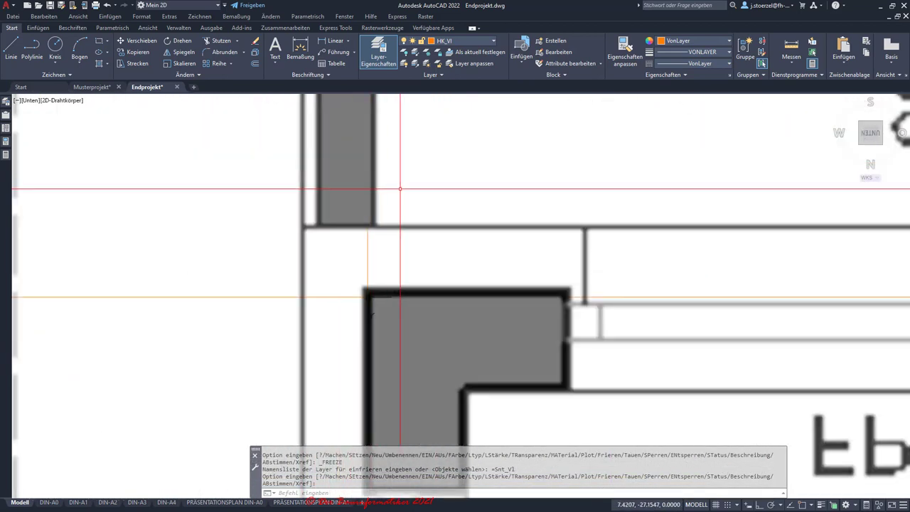
scroll(365, 195, "down", 3)
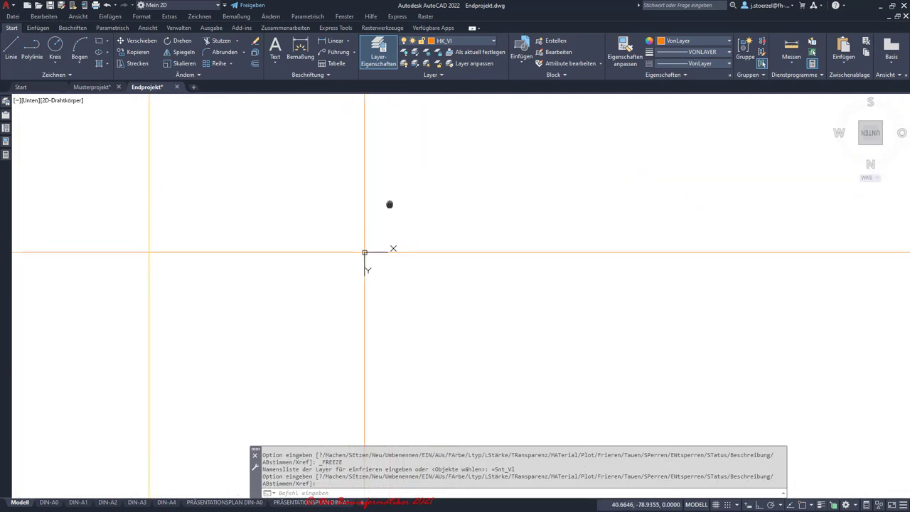
middle_click_drag(389, 204, 355, 412)
scroll(338, 339, "down", 3)
scroll(345, 168, "up", 3)
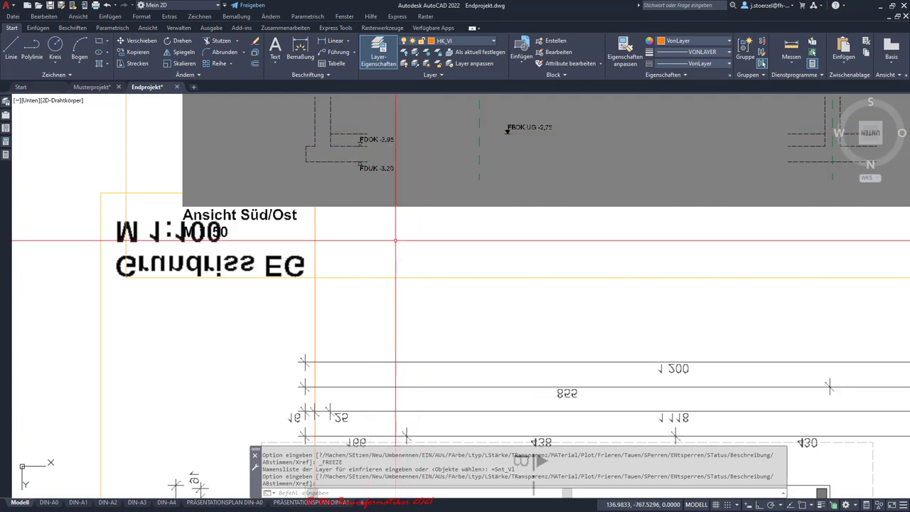
scroll(271, 238, "down", 8)
scroll(271, 239, "down", 1)
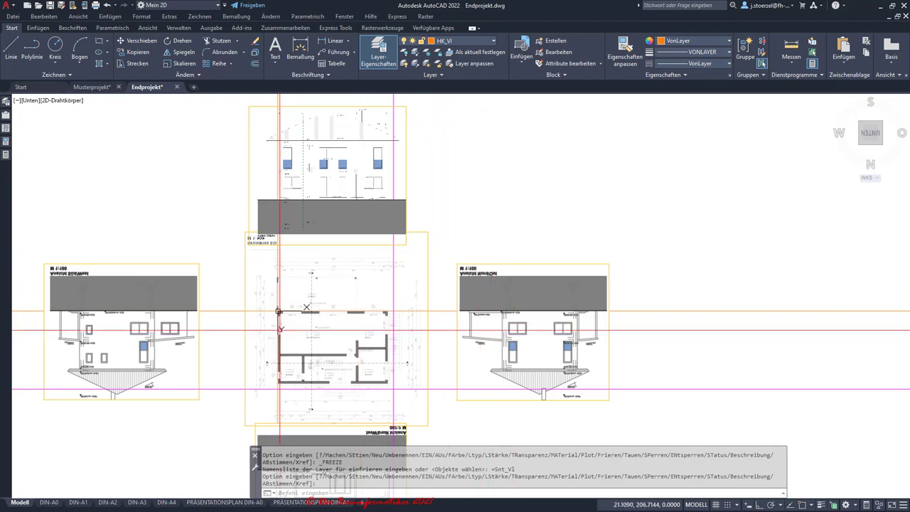
Step: Recentre the plan and elevations layout slightly
middle_click_drag(315, 232, 319, 271)
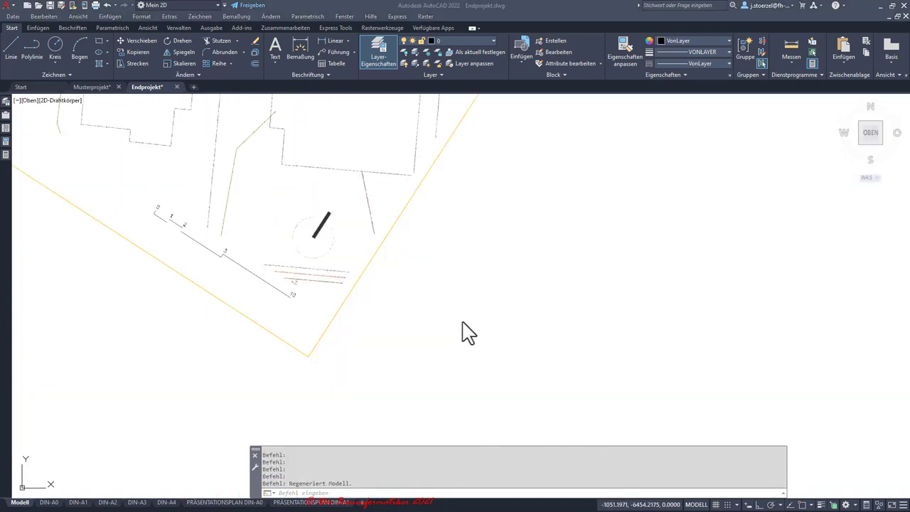
Step: Zoom to the north arrow, then select the UCS icon and pick its origin grip for Move and Align
scroll(467, 331, "down", 5)
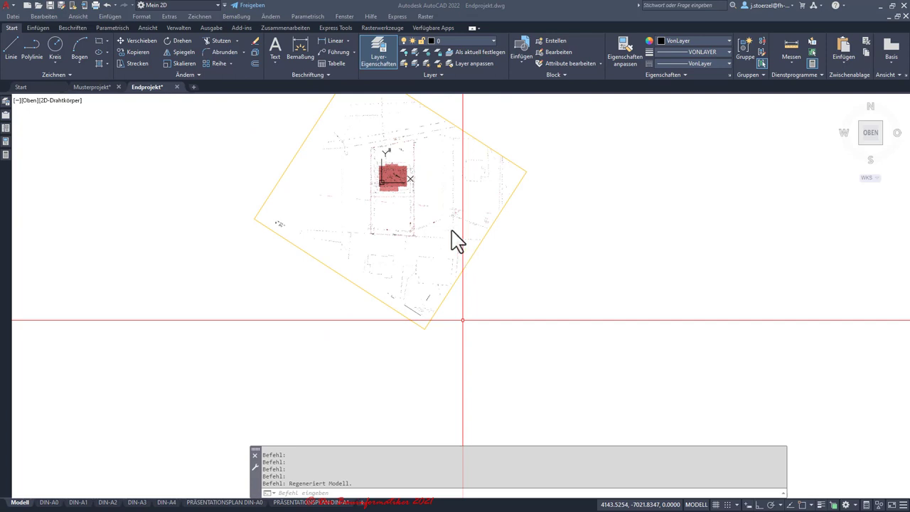
scroll(428, 162, "up", 3)
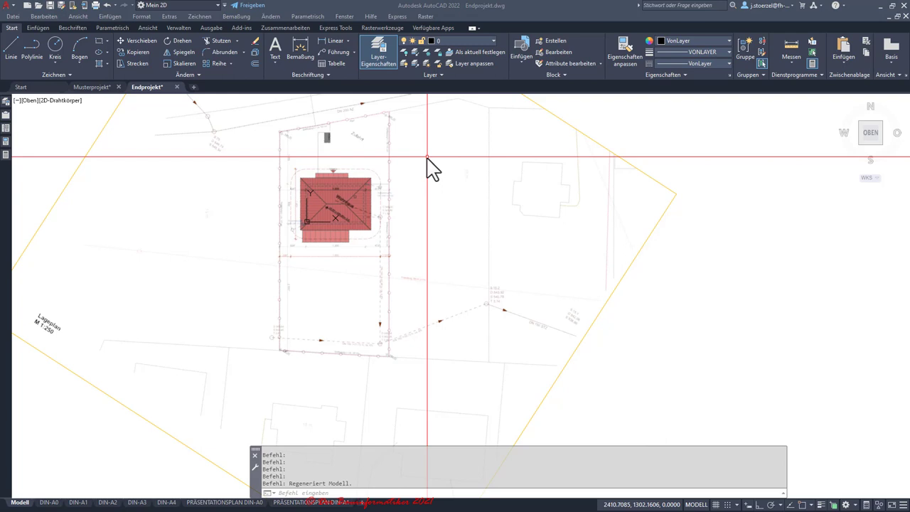
scroll(334, 204, "down", 5)
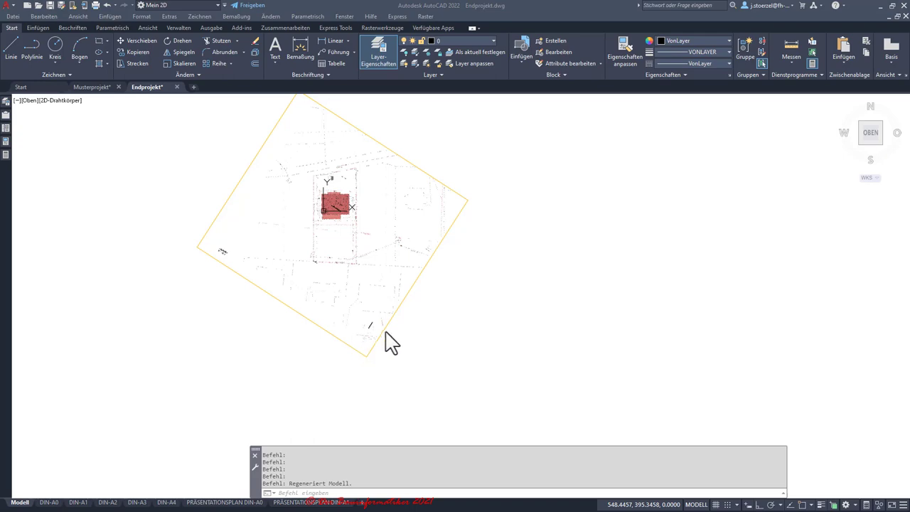
scroll(371, 334, "up", 5)
scroll(372, 332, "up", 5)
scroll(372, 332, "up", 3)
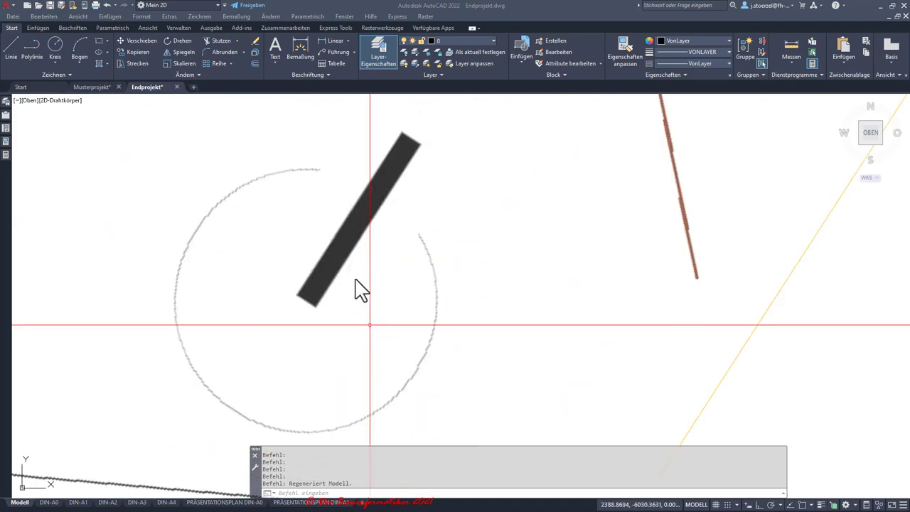
scroll(355, 280, "down", 8)
scroll(356, 281, "down", 1)
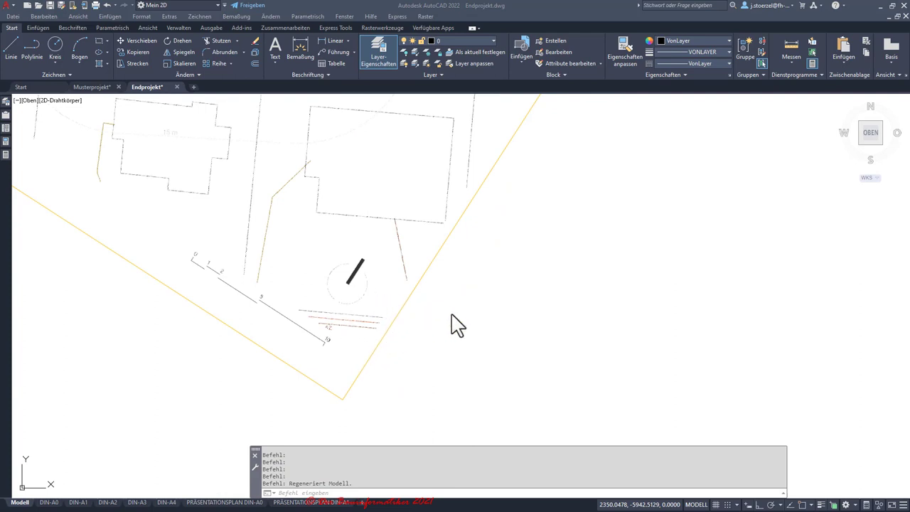
scroll(457, 324, "down", 3)
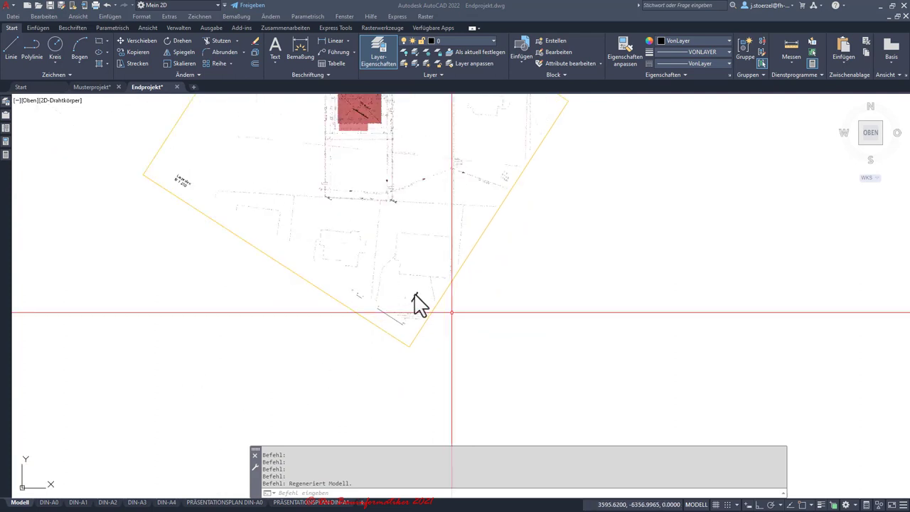
scroll(415, 293, "up", 3)
scroll(415, 292, "up", 1)
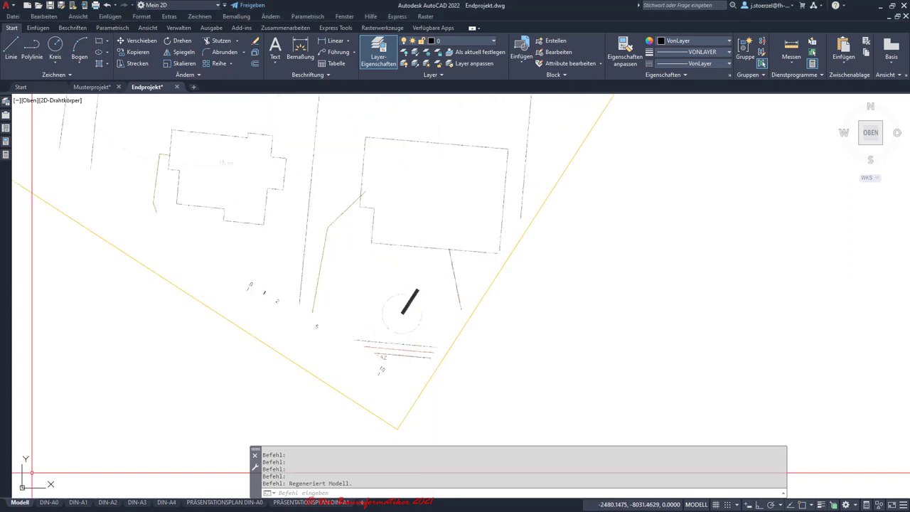
left_click(22, 488)
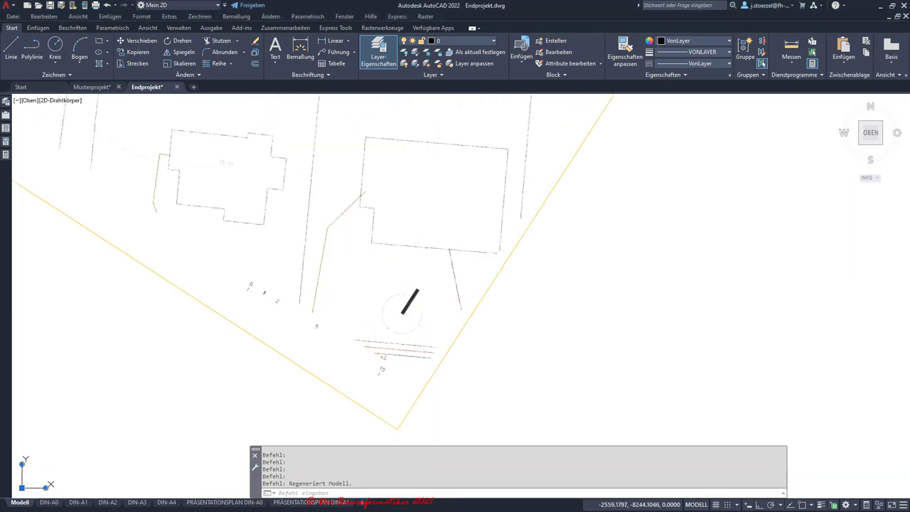
left_click(22, 487)
Step: Move the UCS origin to the north arrow's lower corner
left_click(22, 487)
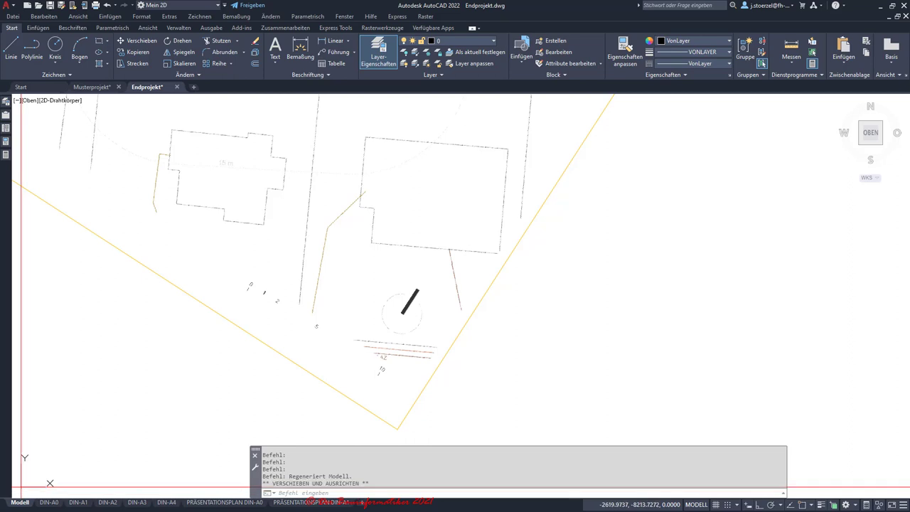
scroll(474, 306, "up", 4)
scroll(475, 304, "up", 2)
scroll(349, 317, "up", 2)
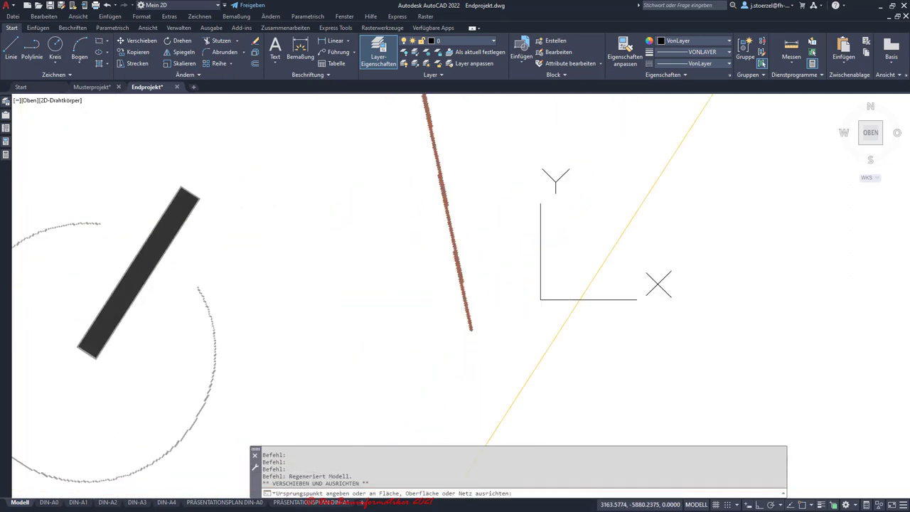
scroll(285, 338, "up", 2)
left_click(36, 346)
scroll(299, 357, "up", 2)
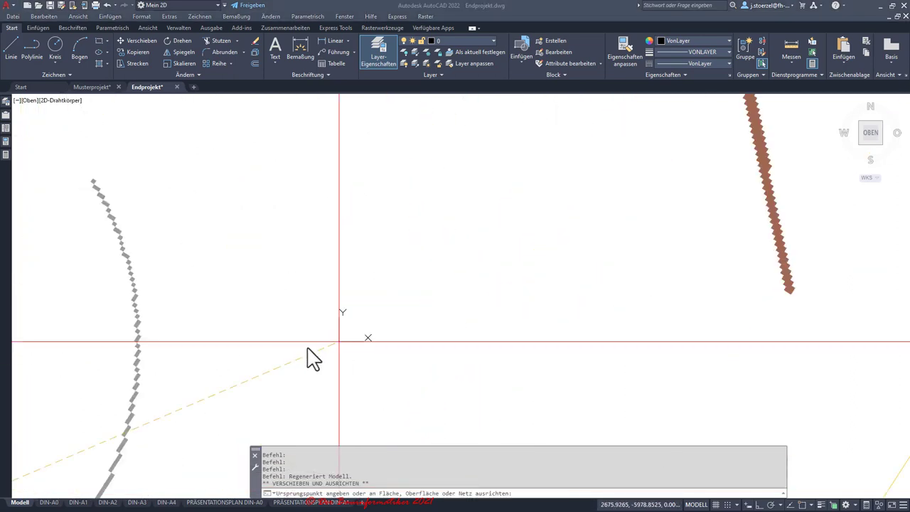
scroll(468, 327, "up", 2)
scroll(467, 327, "down", 2)
scroll(470, 334, "down", 2)
scroll(455, 336, "down", 4)
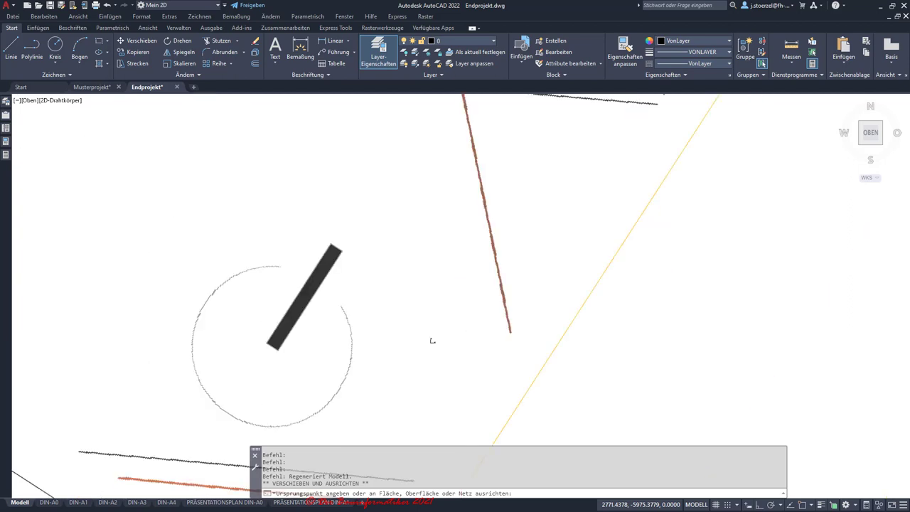
scroll(248, 351, "down", 2)
scroll(308, 351, "up", 2)
scroll(259, 353, "up", 2)
scroll(418, 354, "up", 2)
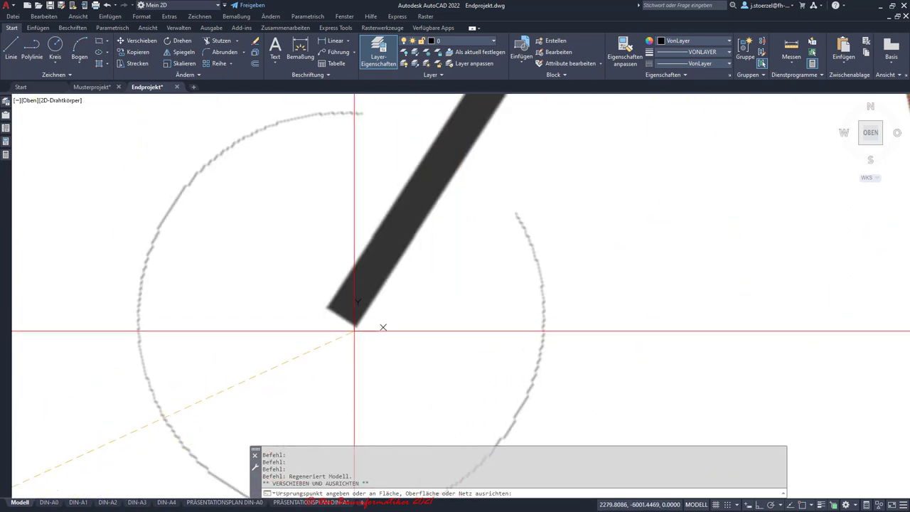
scroll(356, 326, "up", 2)
scroll(357, 320, "up", 2)
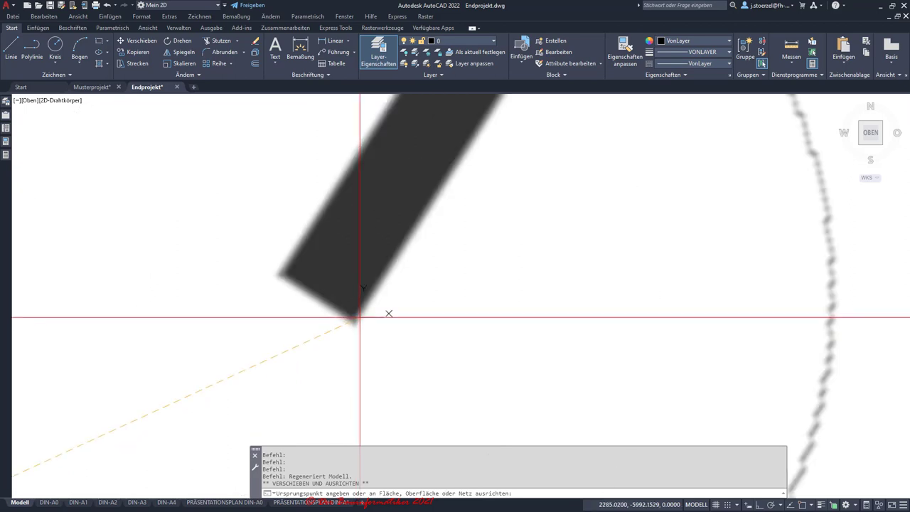
scroll(364, 331, "down", 2)
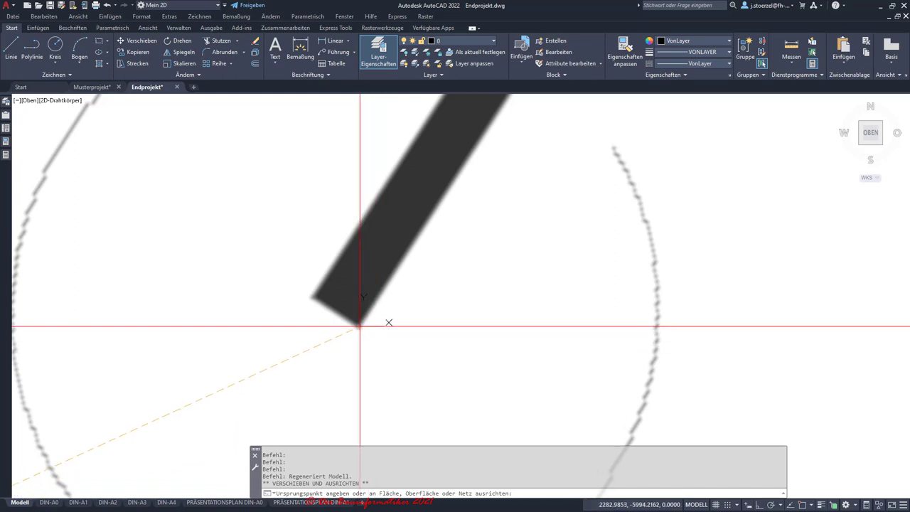
left_click(359, 326)
Step: Point the UCS X axis along the north arrow
left_click(383, 326)
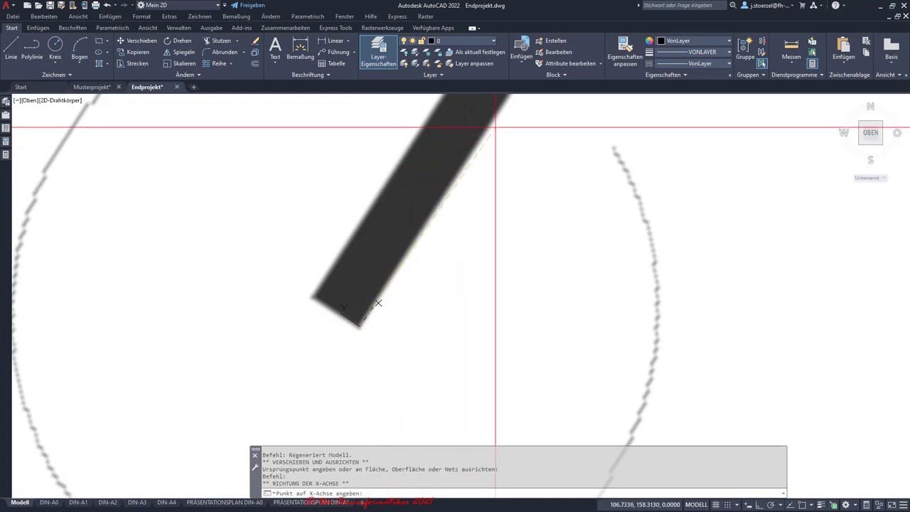
middle_click_drag(494, 128, 435, 211)
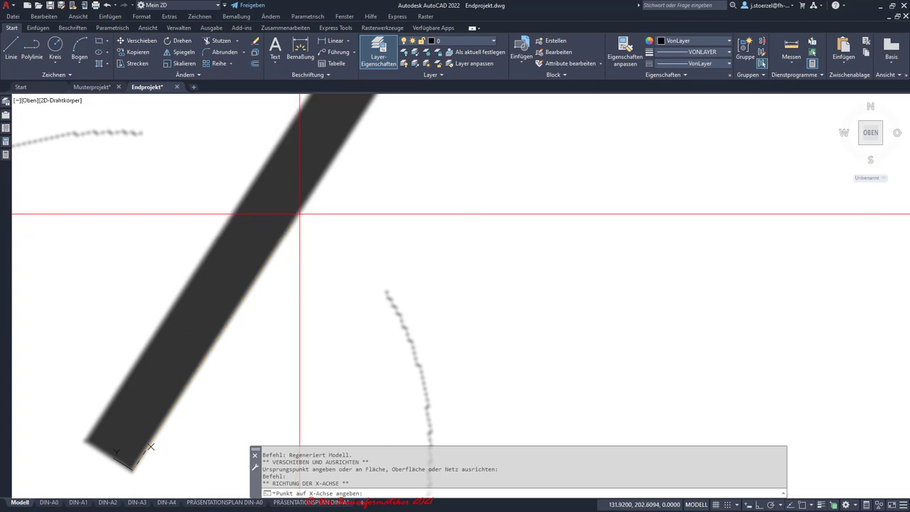
left_click(299, 212)
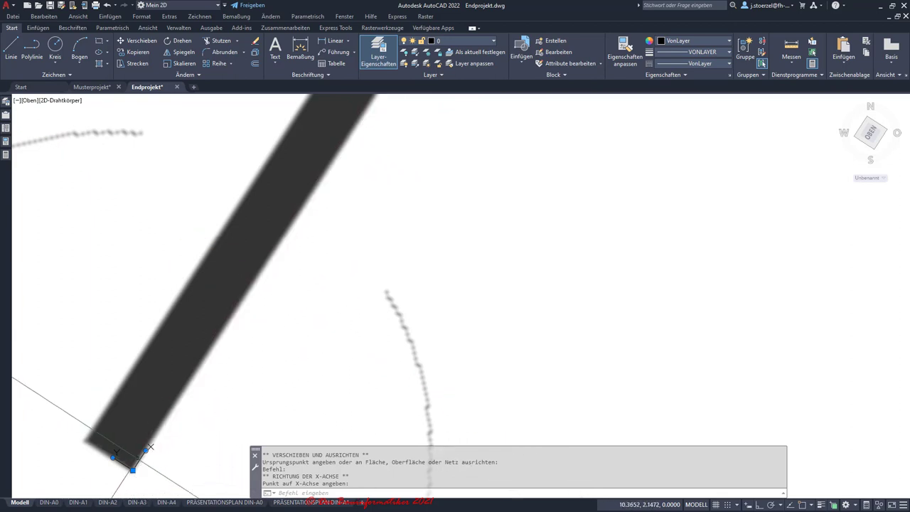
scroll(141, 457, "up", 2)
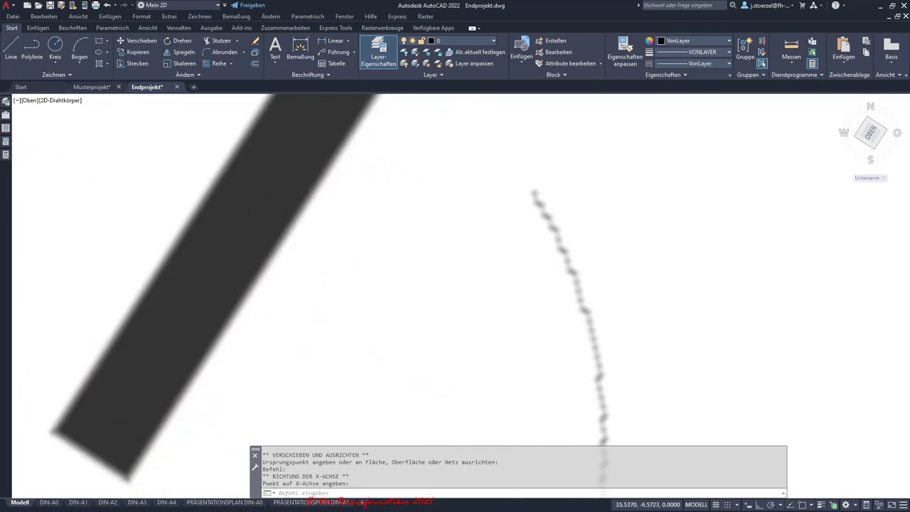
scroll(208, 405, "down", 3)
scroll(207, 405, "down", 2)
scroll(208, 406, "down", 1)
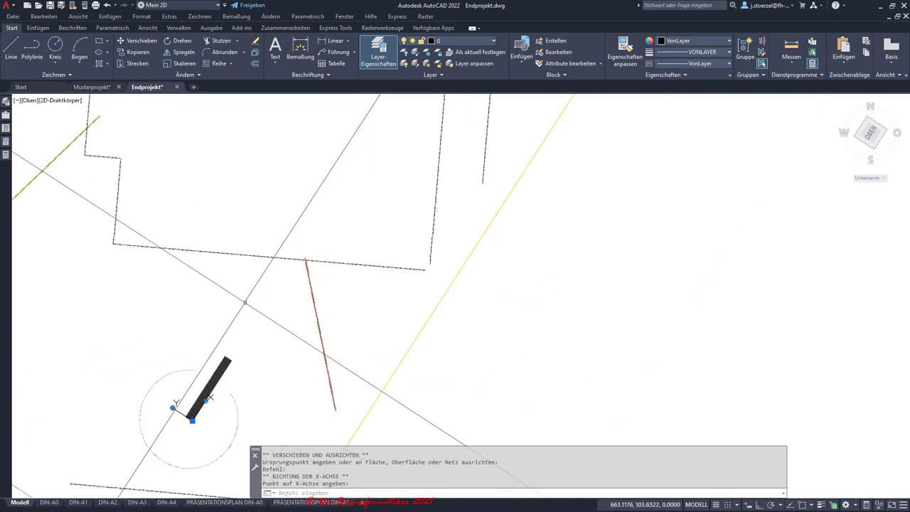
scroll(280, 323, "down", 2)
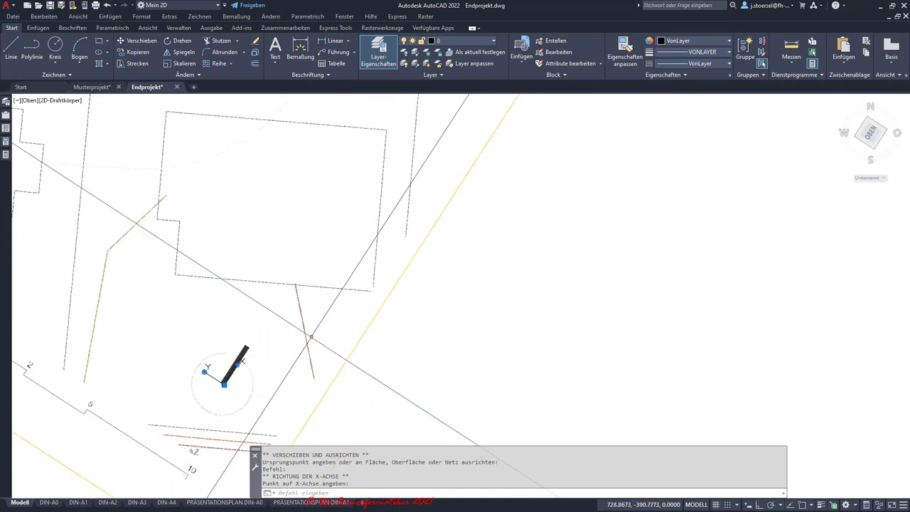
scroll(316, 338, "down", 2)
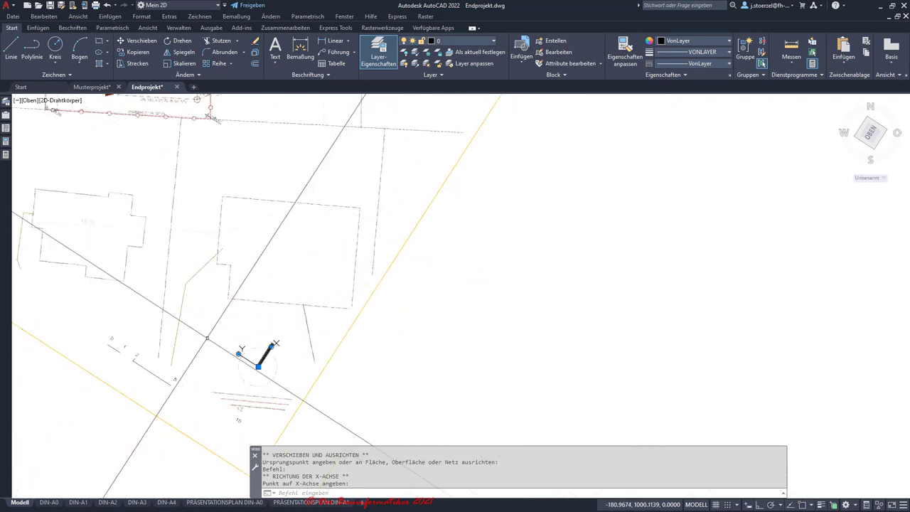
Step: In the ViewCube settings, keep 'ViewCube am aktuellen BKS ausrichten' checked and confirm with OK
right_click(876, 155)
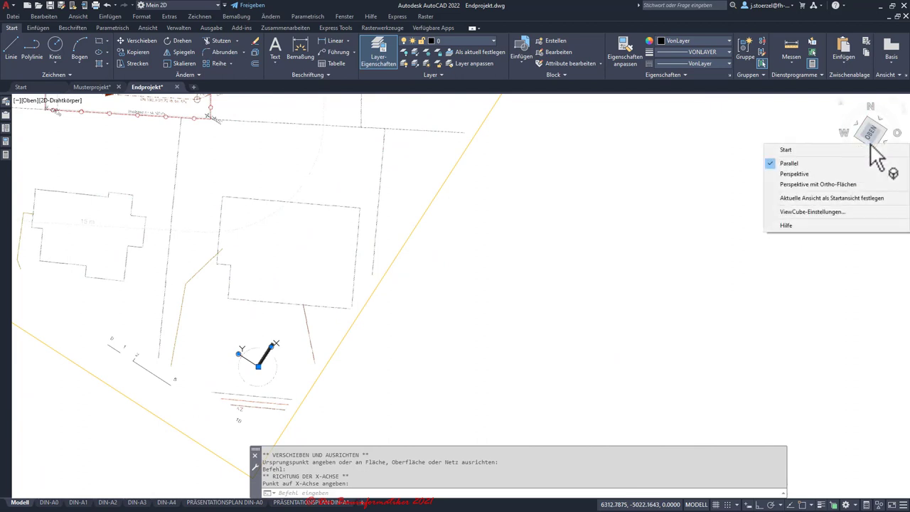
left_click(789, 212)
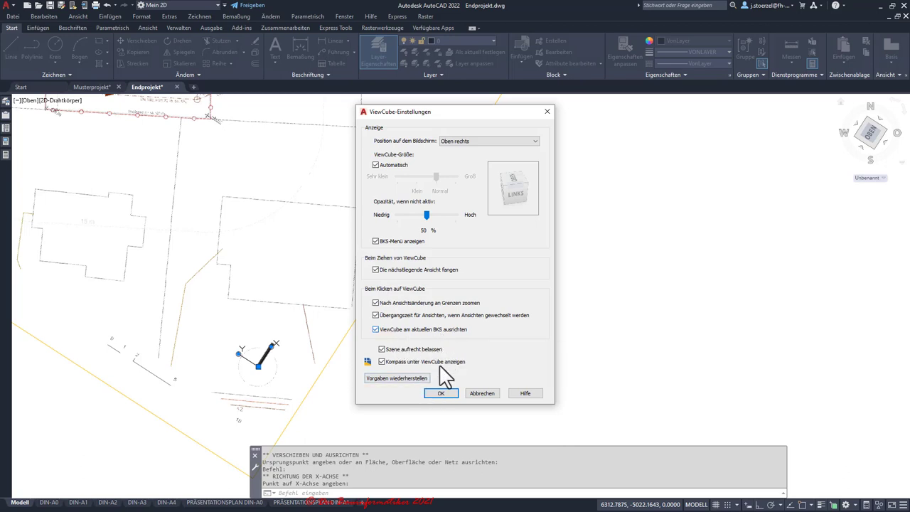
left_click(440, 393)
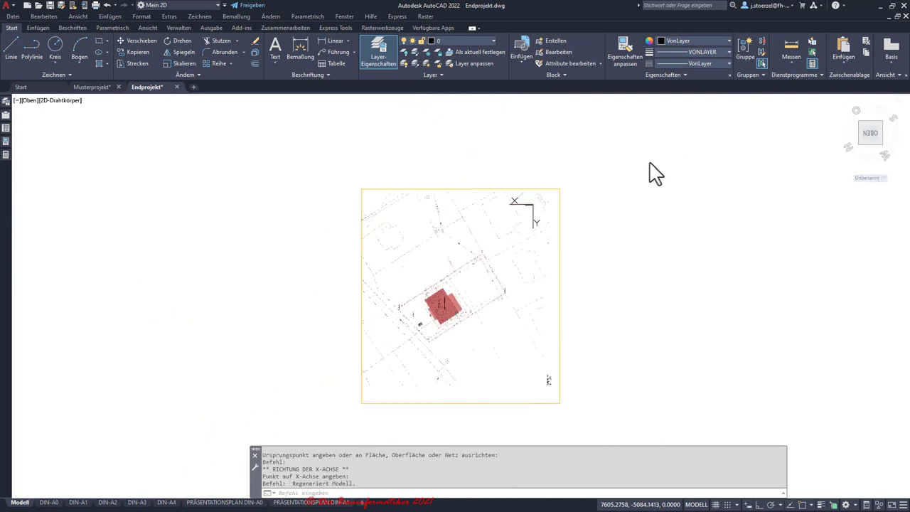
Step: Roll the top view with the ViewCube arrow to start turning the site plan
scroll(589, 250, "up", 4)
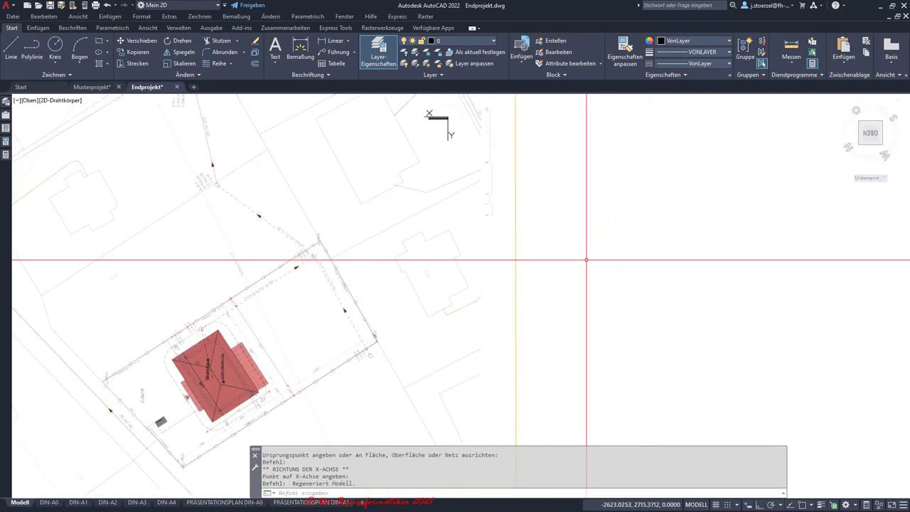
scroll(586, 259, "down", 4)
scroll(529, 213, "up", 2)
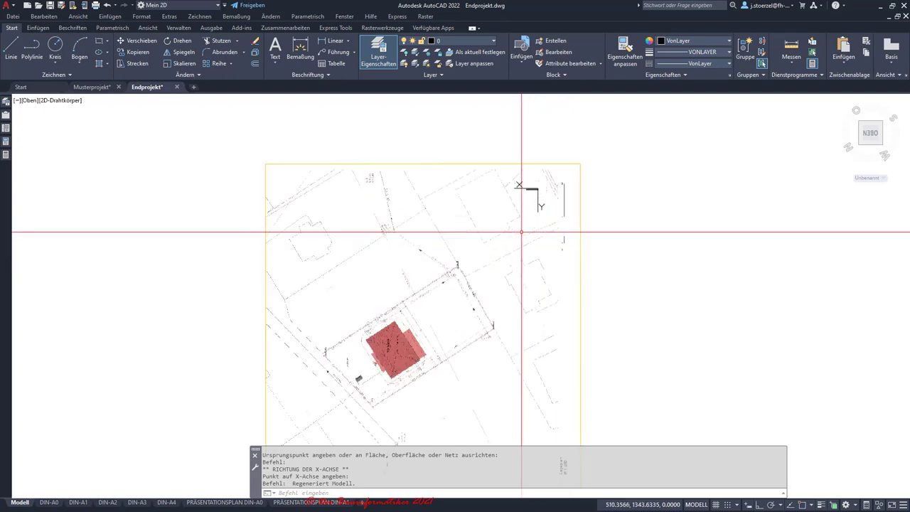
scroll(527, 222, "up", 2)
scroll(568, 179, "down", 4)
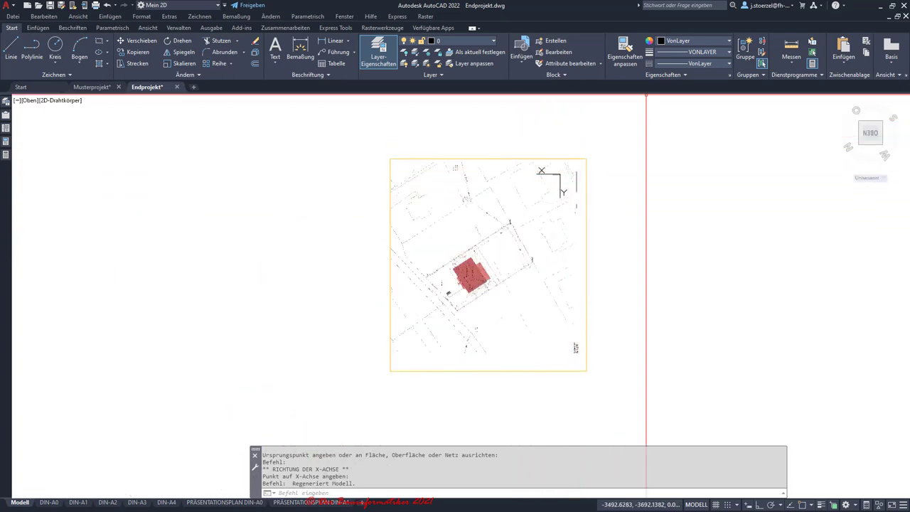
left_click(893, 101)
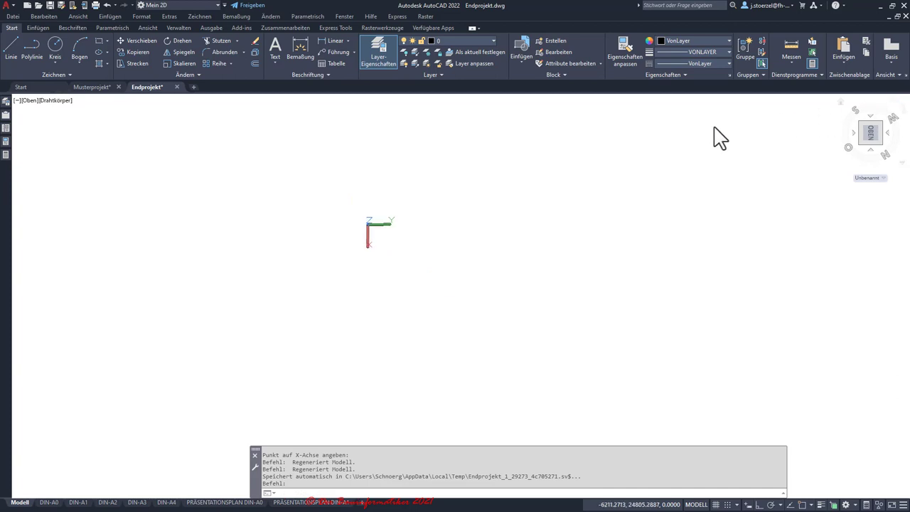
Step: Turn the plan until north points up, and pan and zoom to fit the whole sheet
scroll(392, 419, "up", 2)
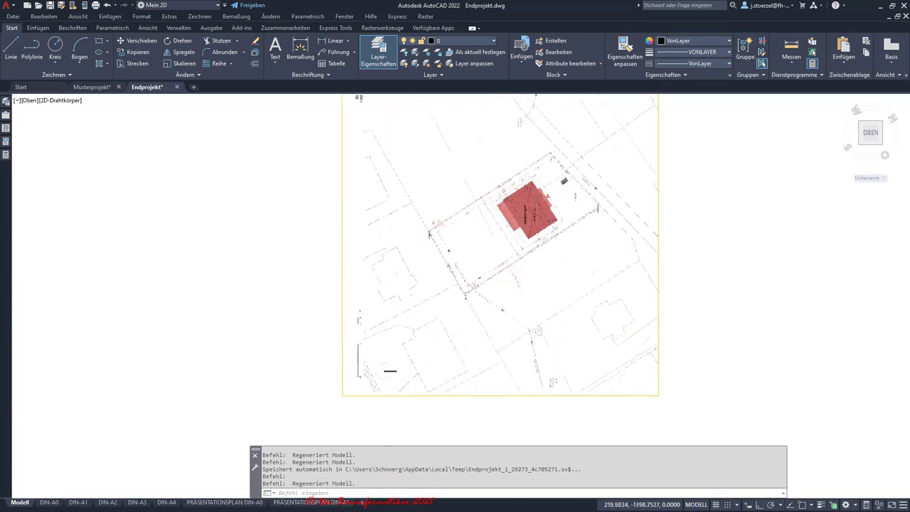
scroll(398, 418, "up", 3)
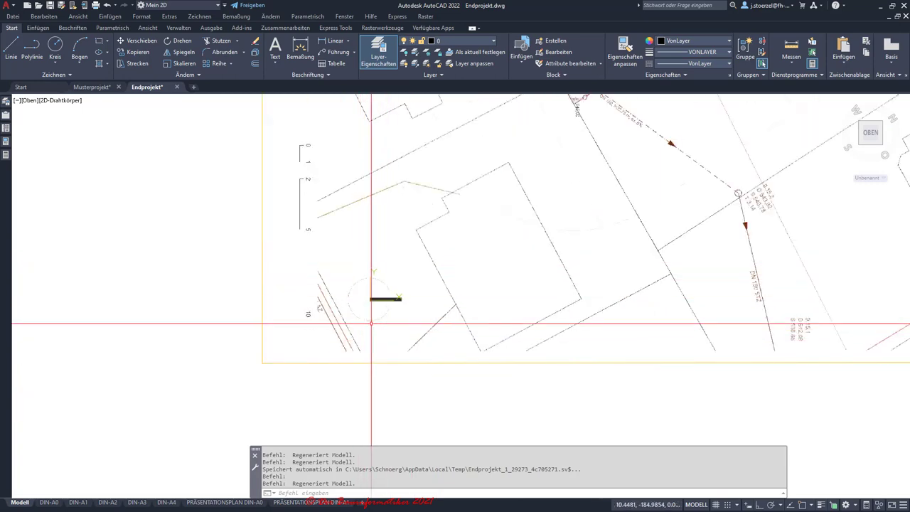
scroll(371, 324, "up", 3)
scroll(375, 249, "down", 2)
scroll(376, 249, "down", 1)
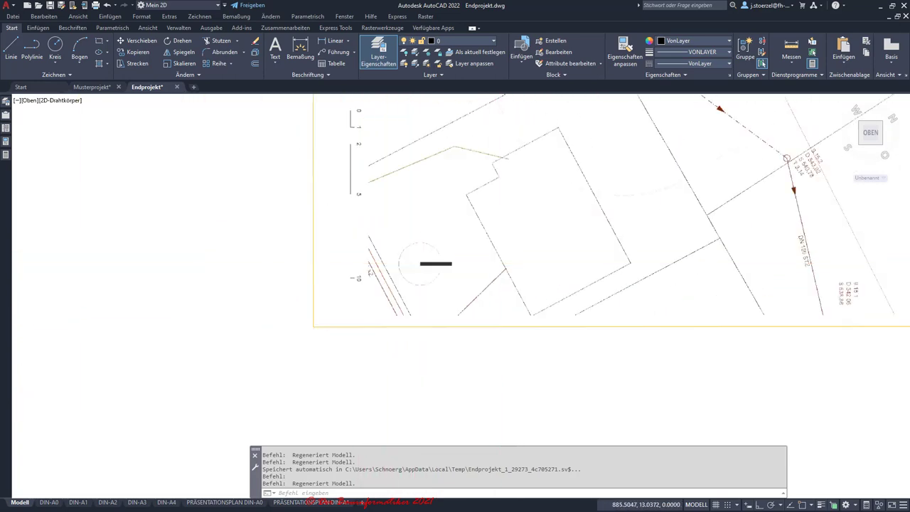
scroll(419, 264, "down", 2)
middle_click_drag(676, 149, 452, 209)
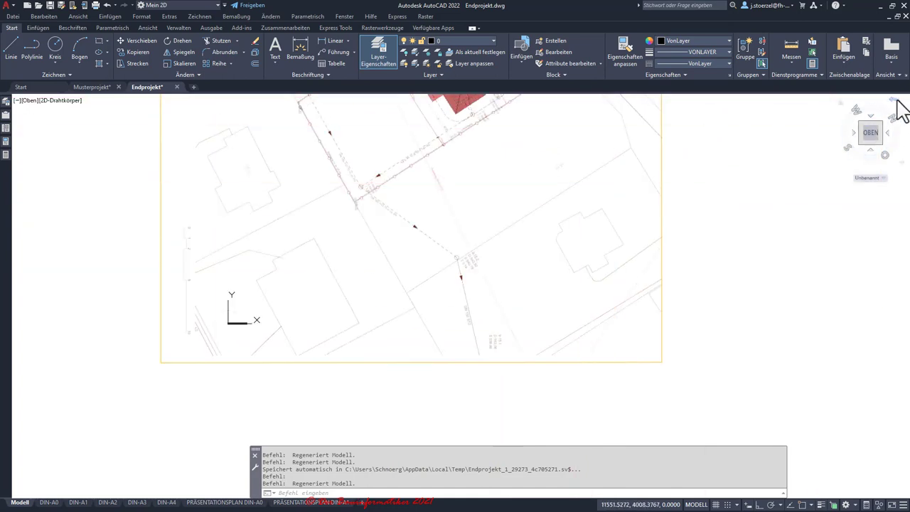
mouse_move(693, 192)
middle_mouse_down("shift")
mouse_move(670, 211)
mouse_move(674, 163)
middle_mouse_up("shift")
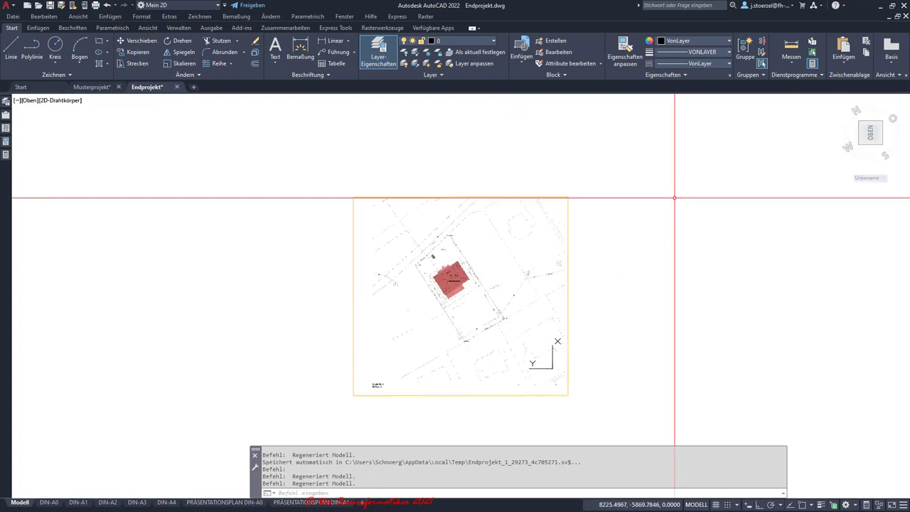
scroll(584, 363, "up", 6)
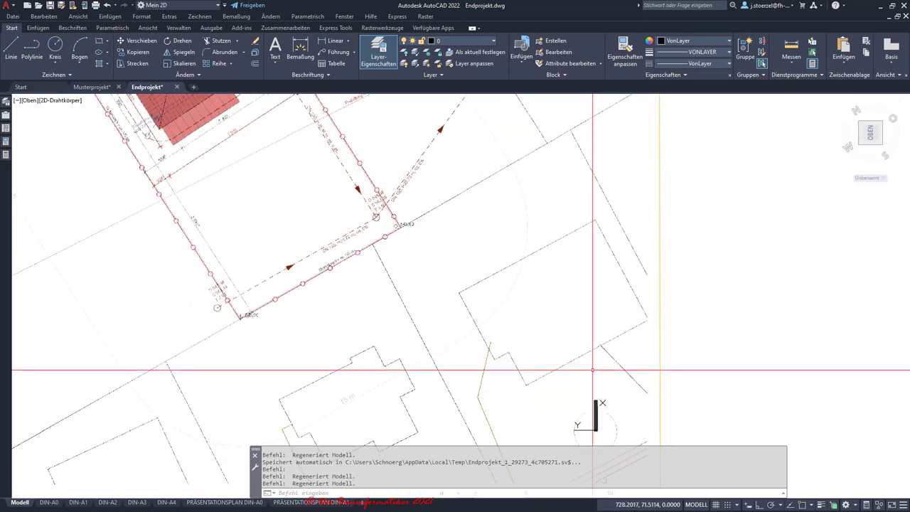
scroll(532, 294, "down", 7)
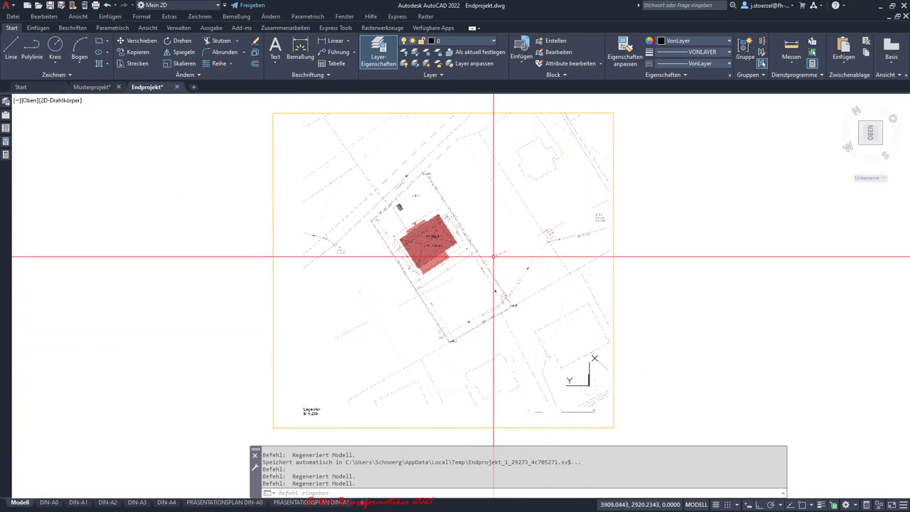
middle_click_drag(496, 252, 398, 243)
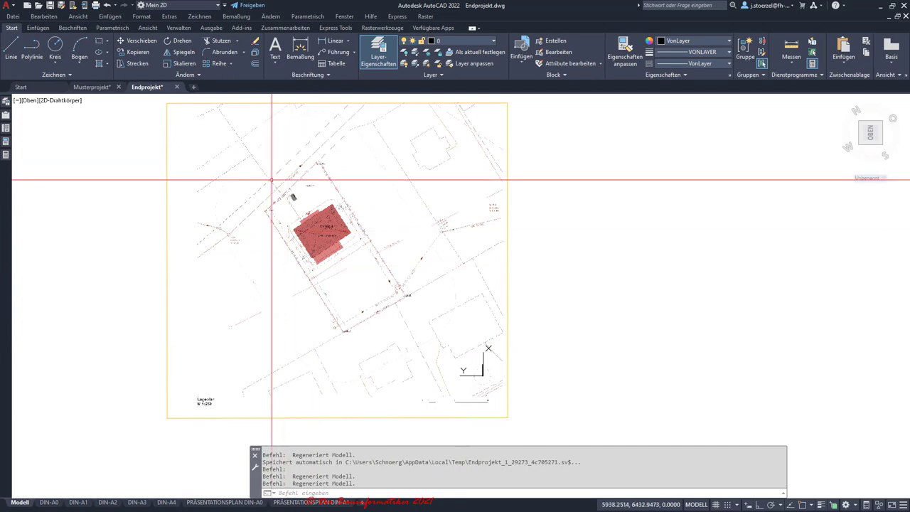
scroll(271, 180, "up", 1)
scroll(302, 202, "up", 1)
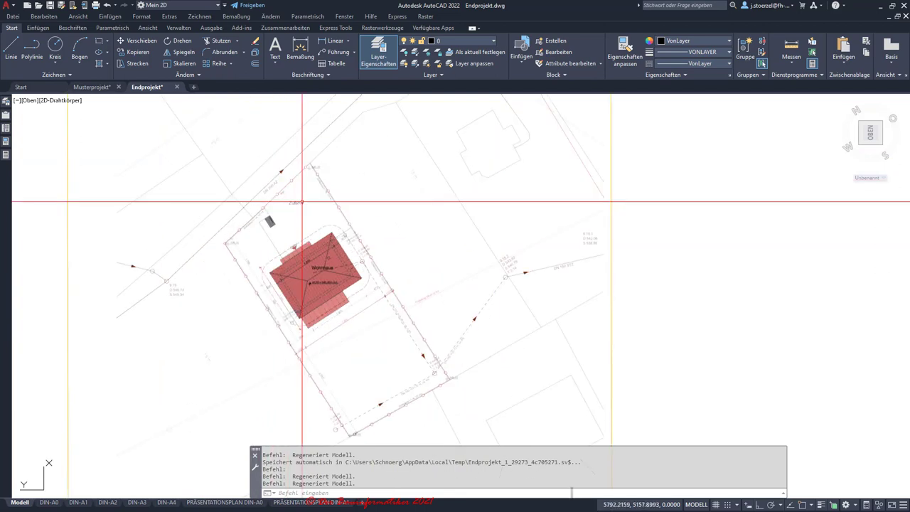
scroll(302, 202, "down", 1)
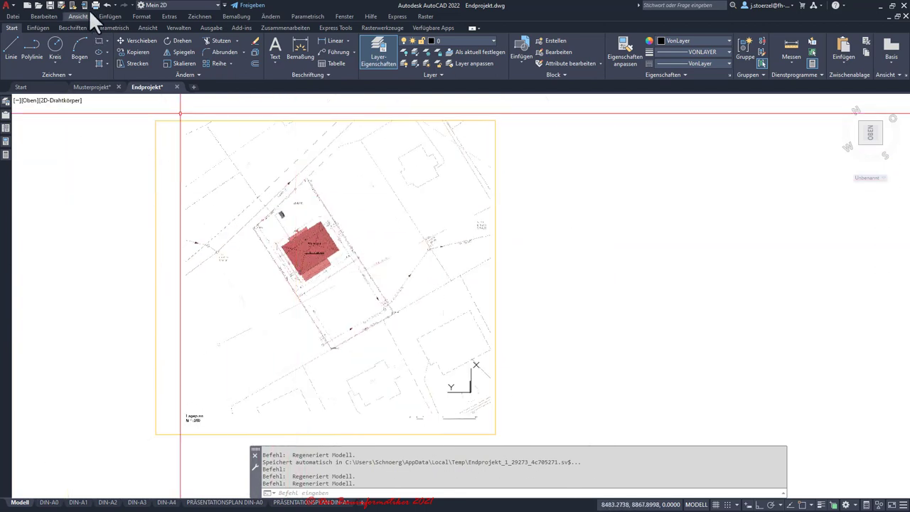
left_click(148, 28)
left_click(111, 51)
type("LP-GeoNorden")
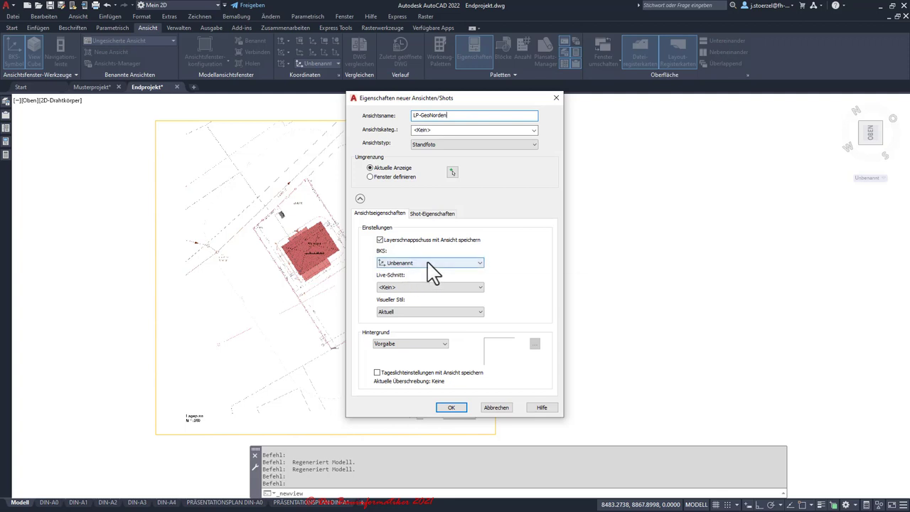
left_click(431, 263)
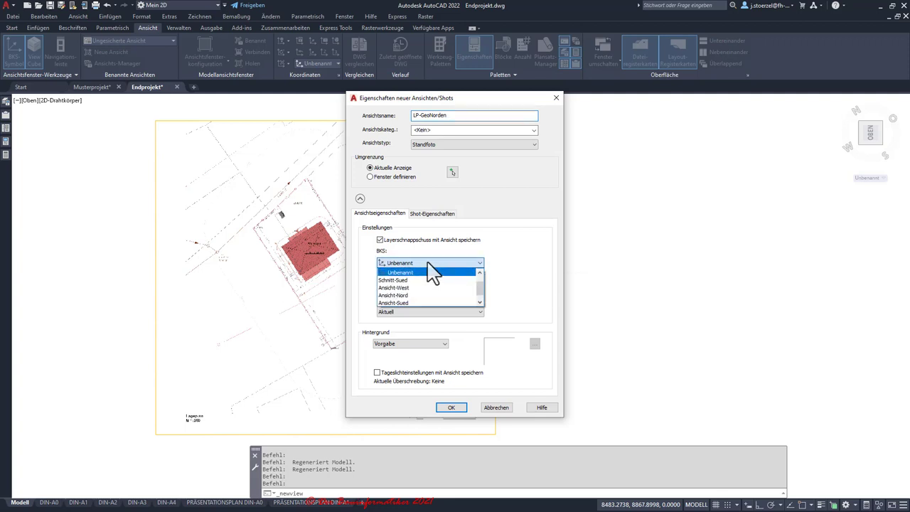
left_click(431, 270)
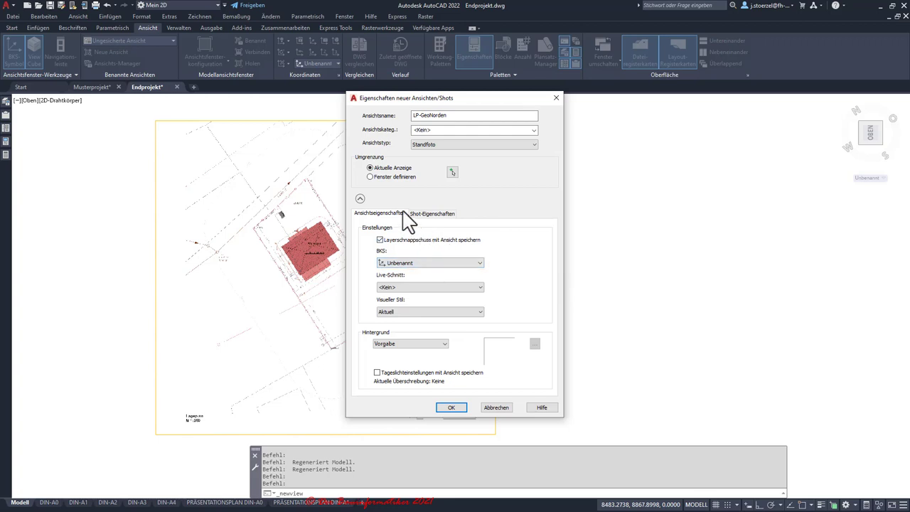
left_click_drag(469, 99, 709, 98)
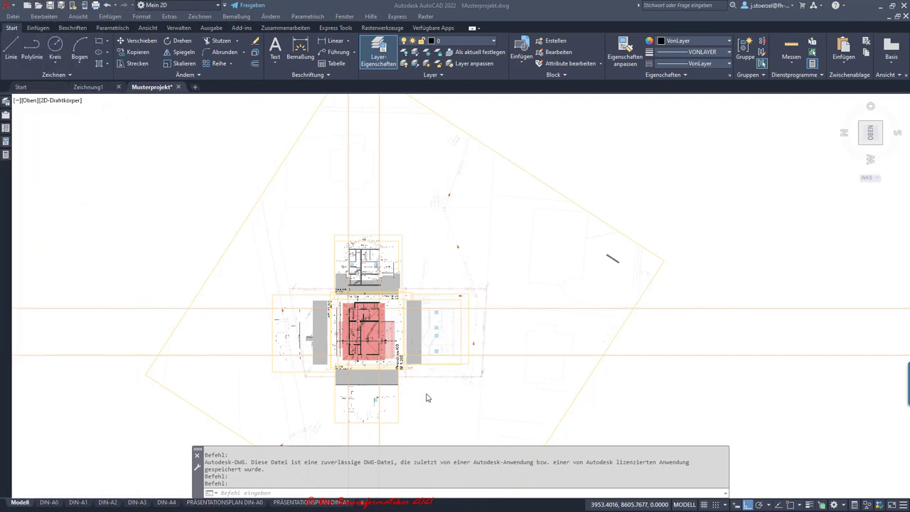
Step: Zoom in and out on the drawing with the mouse wheel
scroll(462, 405, "up", 2)
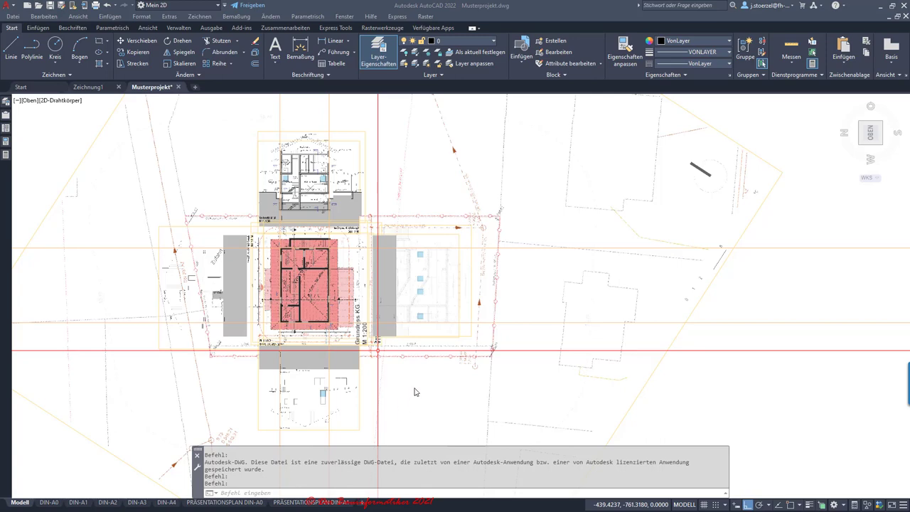
scroll(416, 391, "down", 2)
scroll(384, 384, "down", 1)
scroll(376, 384, "down", 1)
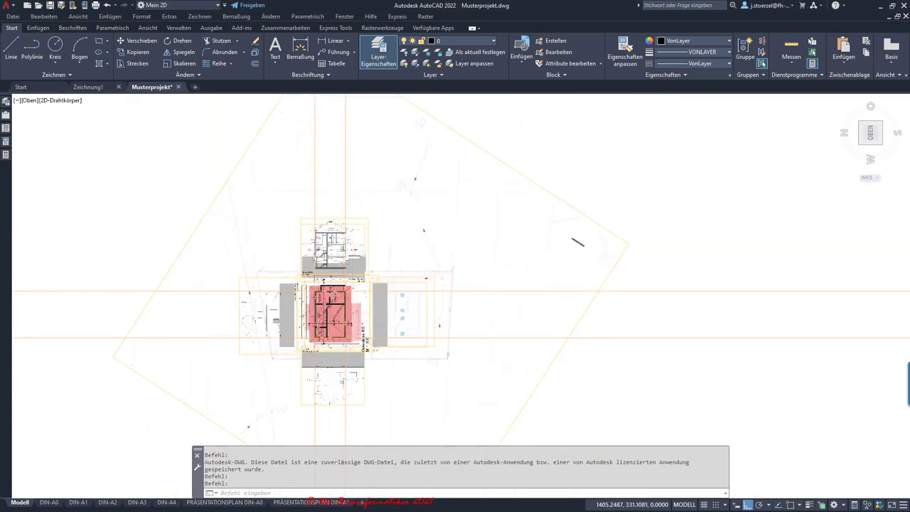
scroll(332, 285, "down", 2)
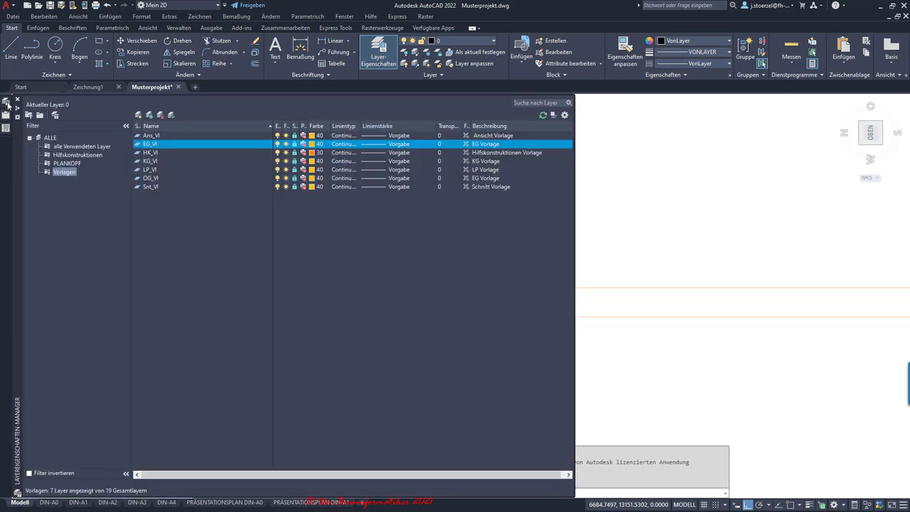
Step: Cancel renaming the Vorlagen filter, close the layer manager, and select all objects with Ctrl+A
left_click(68, 174)
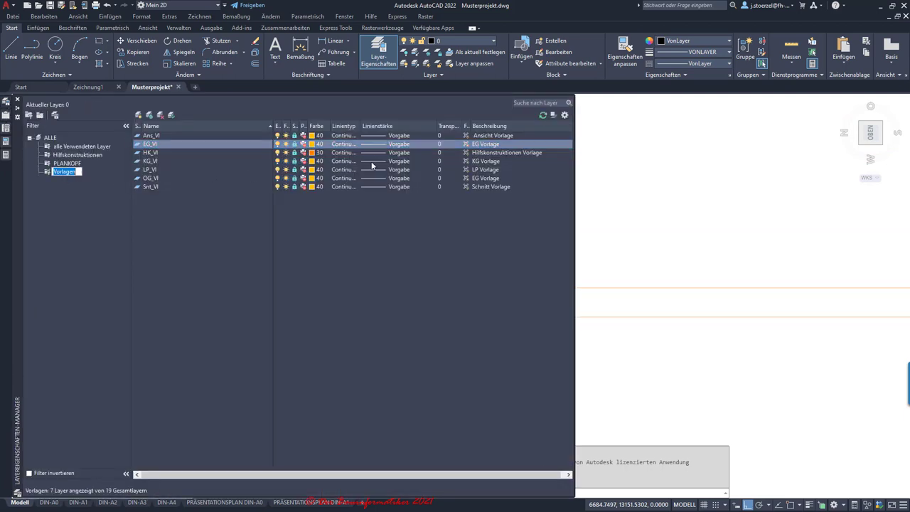
left_click(299, 203)
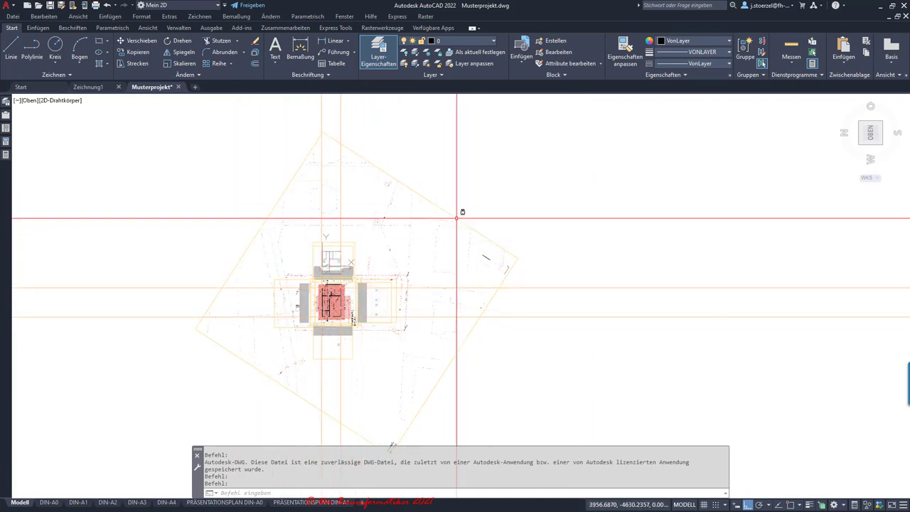
key("ctrl+a")
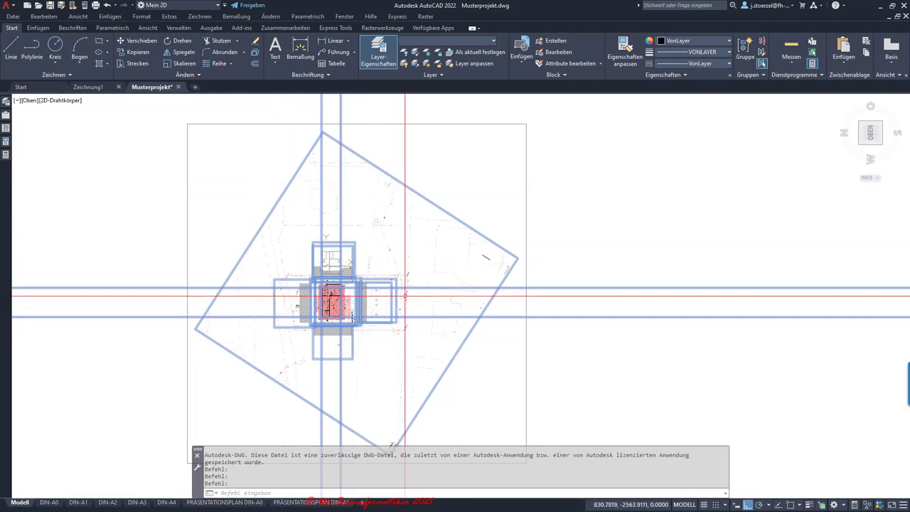
Step: Zoom in and out over the drawing to check which layer the template images sit on
scroll(315, 302, "up", 5)
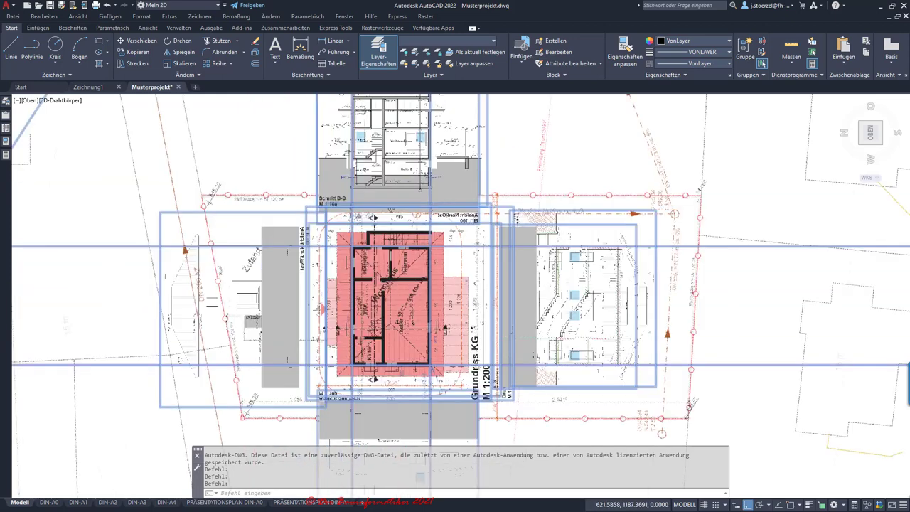
scroll(311, 301, "up", 5)
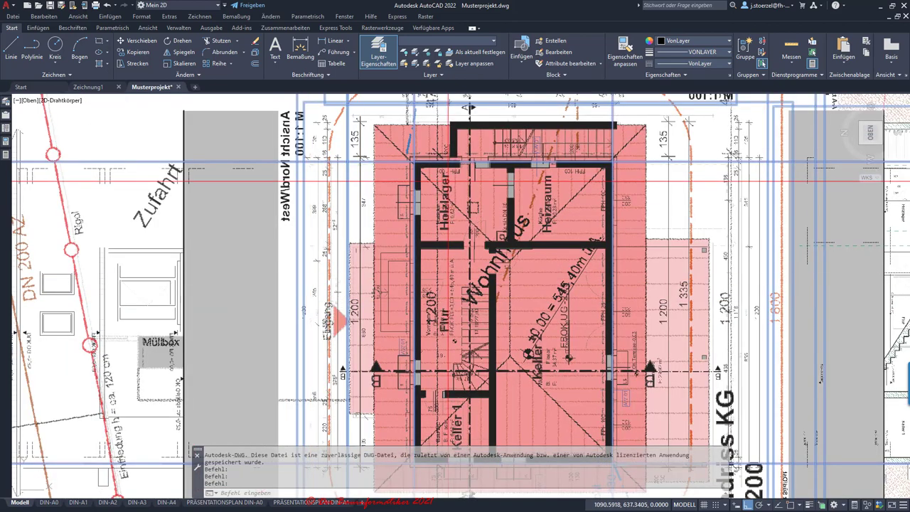
scroll(399, 253, "down", 2)
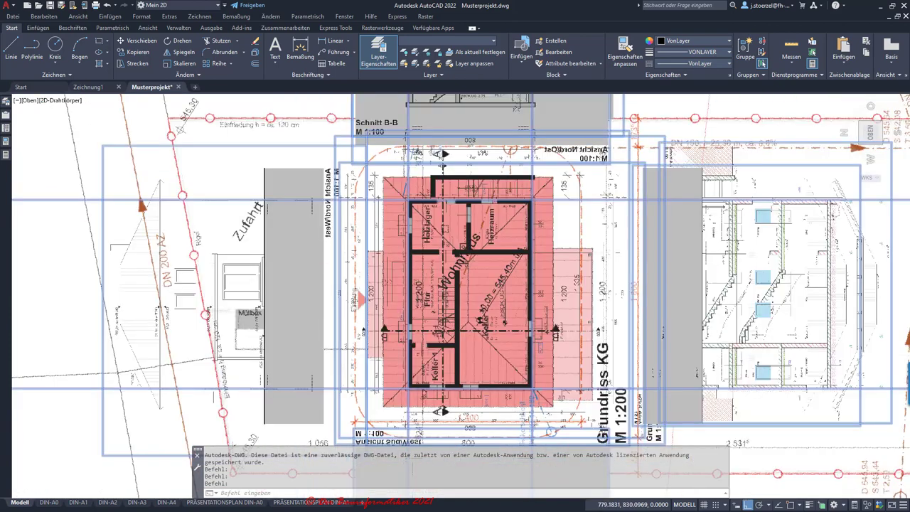
scroll(399, 259, "down", 2)
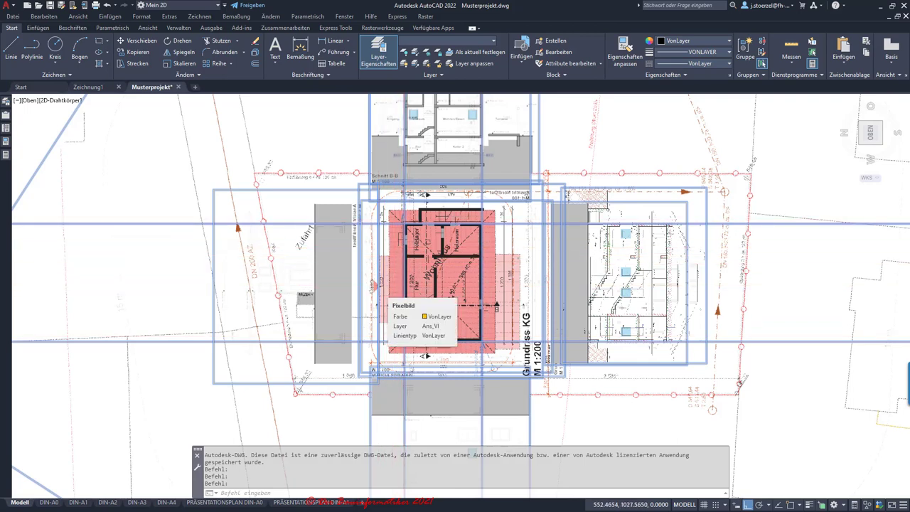
scroll(378, 285, "down", 3)
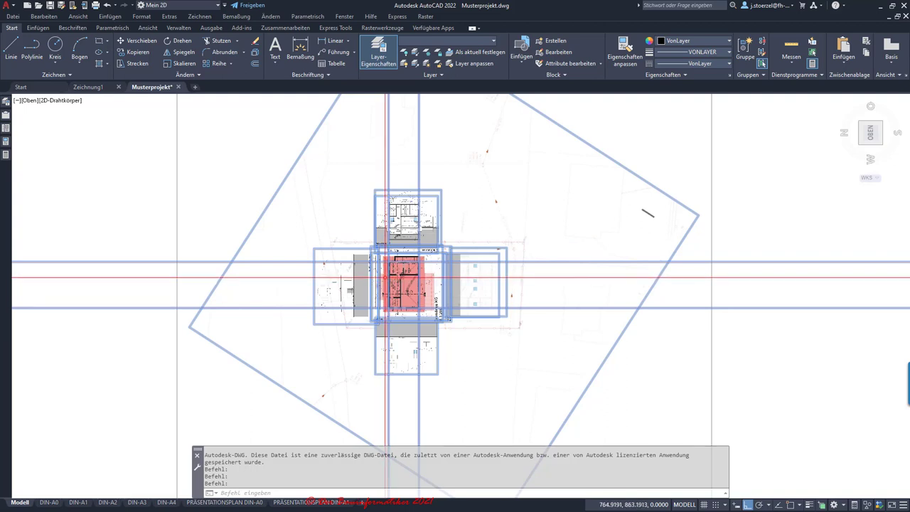
scroll(398, 277, "down", 3)
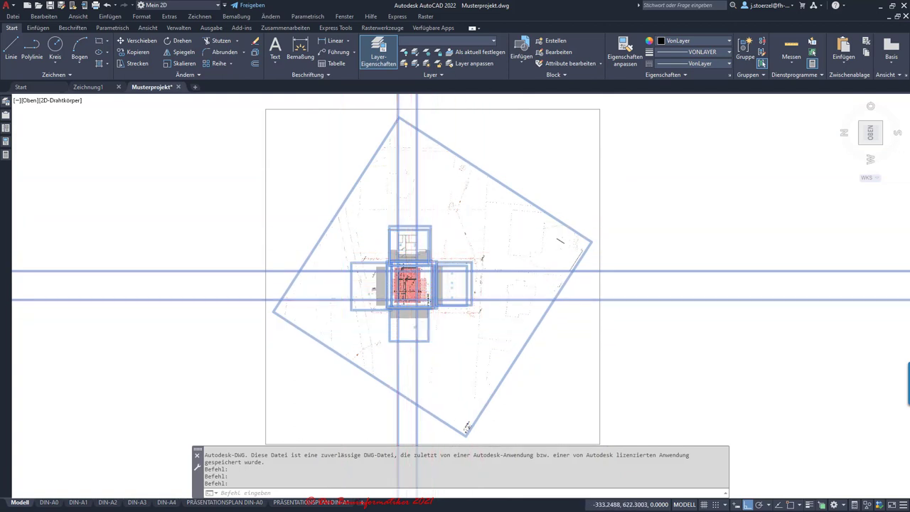
scroll(402, 307, "up", 3)
scroll(435, 274, "up", 2)
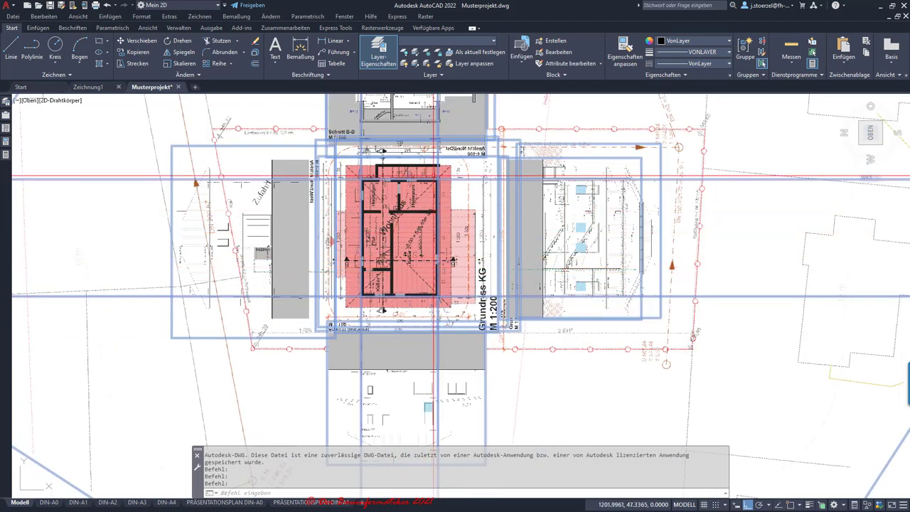
scroll(435, 174, "down", 2)
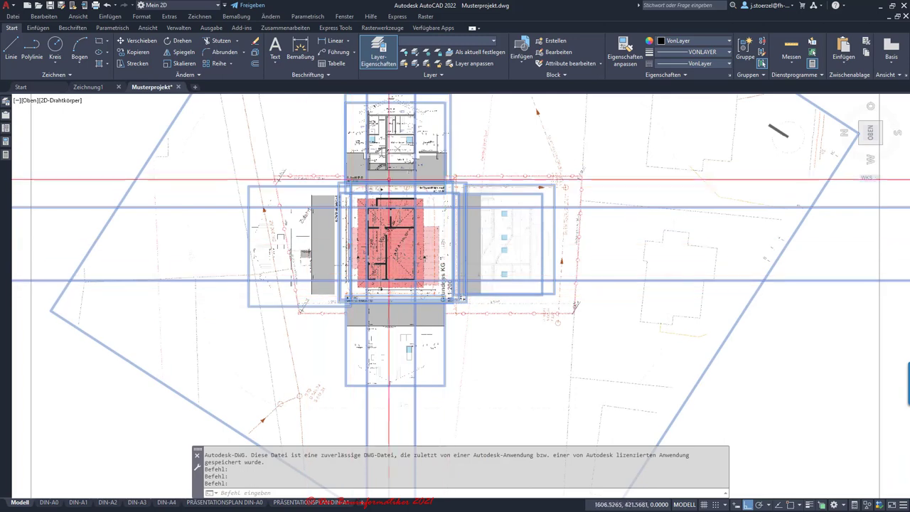
scroll(432, 285, "down", 2)
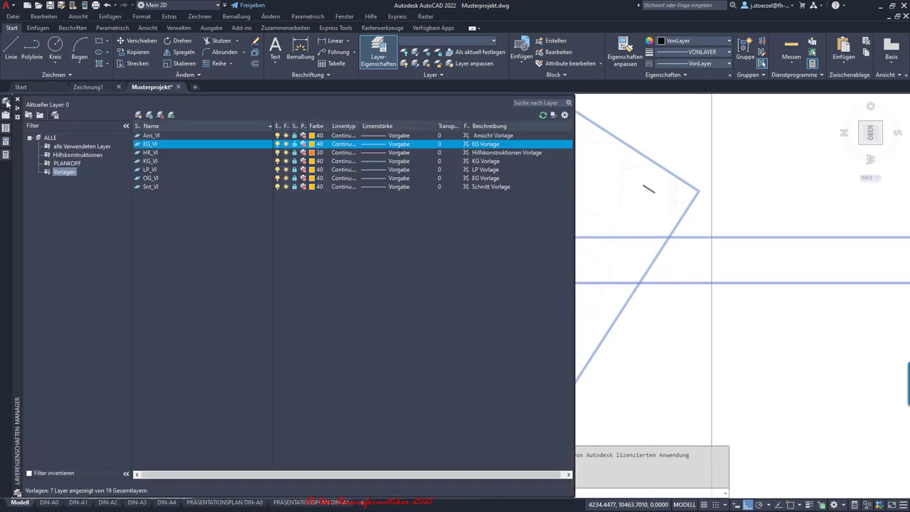
Step: Lock all layers in the Vorlagen layer filter
right_click(70, 172)
mouse_move(95, 189)
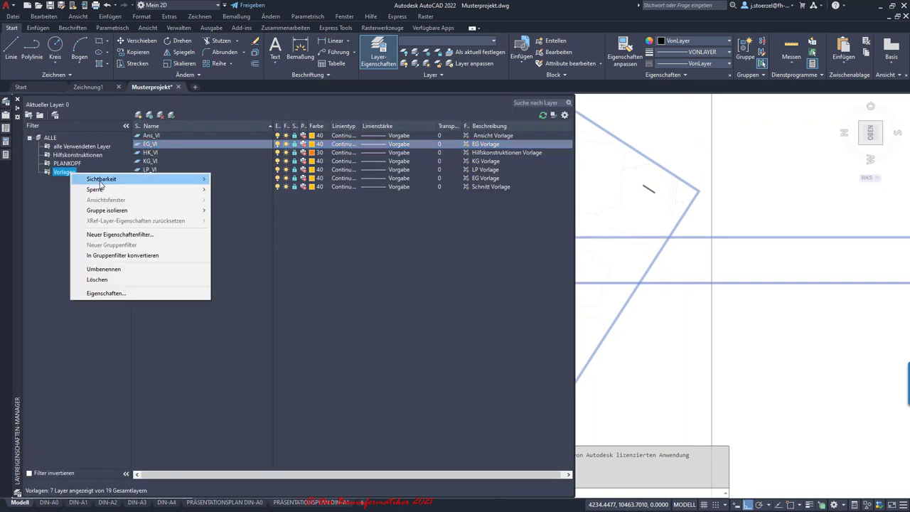
left_click(232, 189)
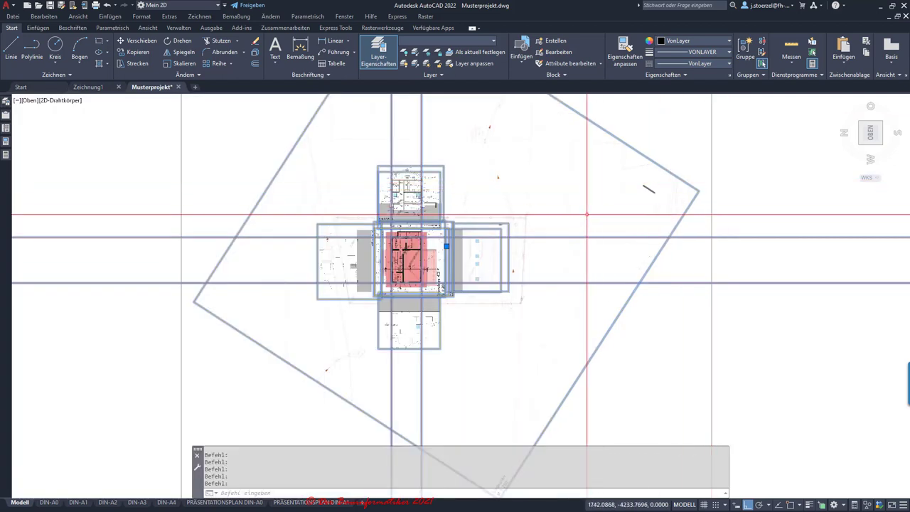
scroll(583, 217, "down", 2)
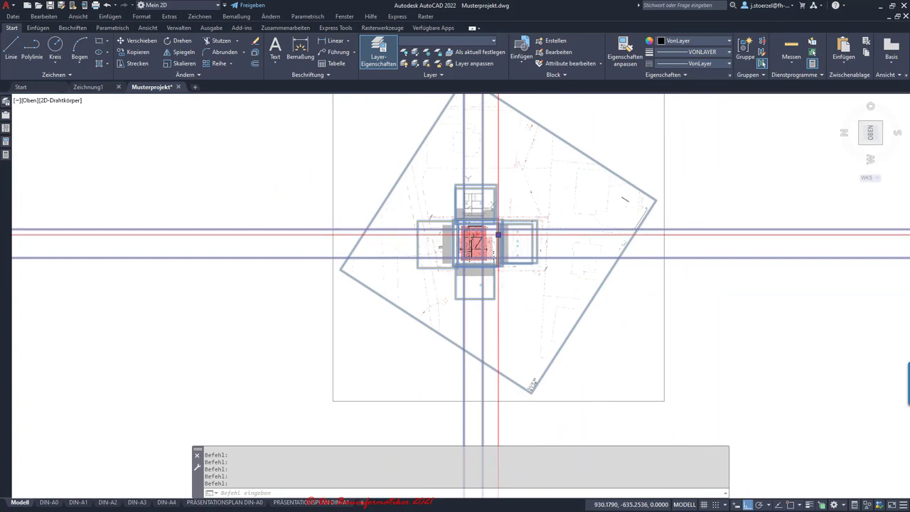
Step: Start a stretch from a corner grip, turn Ortho off, then cancel the stretch with Esc
left_click(497, 235)
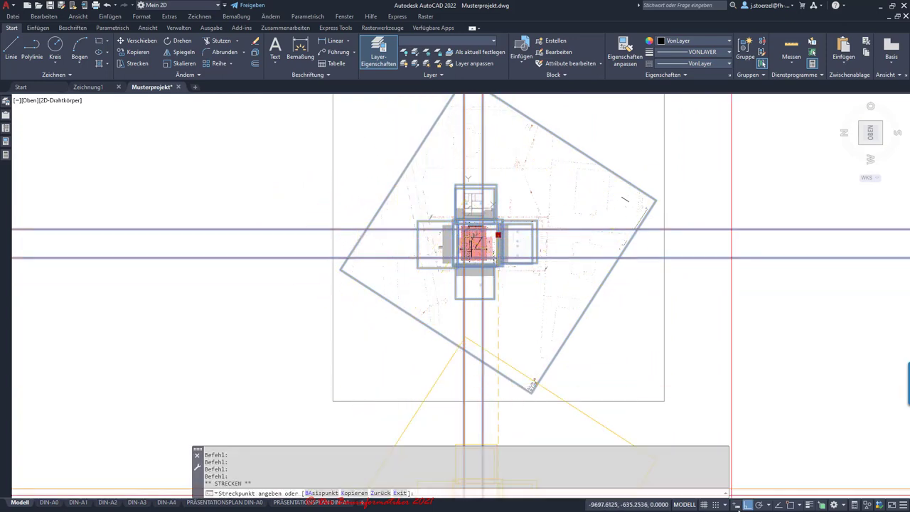
left_click(749, 505)
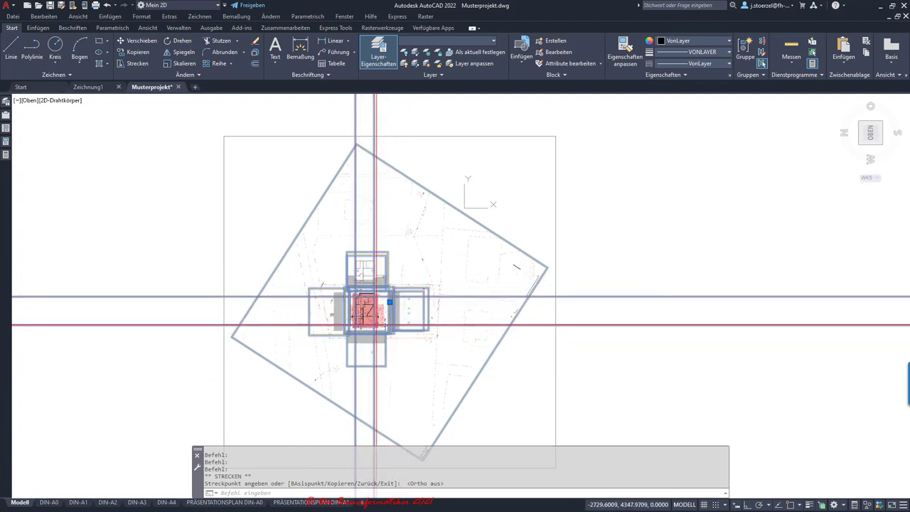
scroll(358, 311, "up", 2)
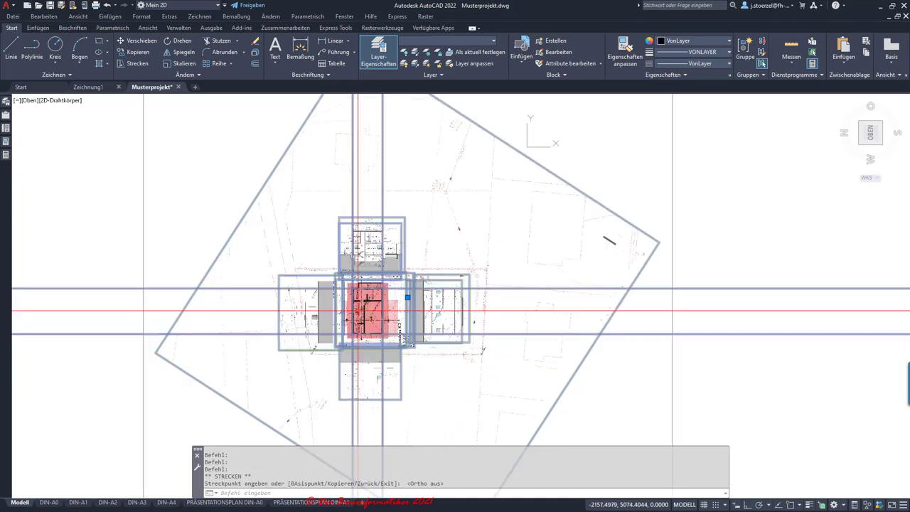
scroll(357, 310, "up", 2)
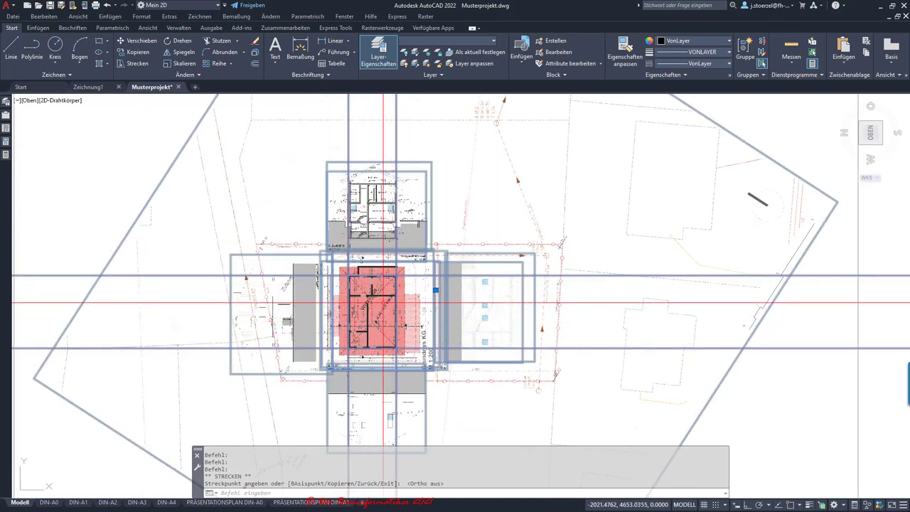
scroll(384, 303, "down", 1)
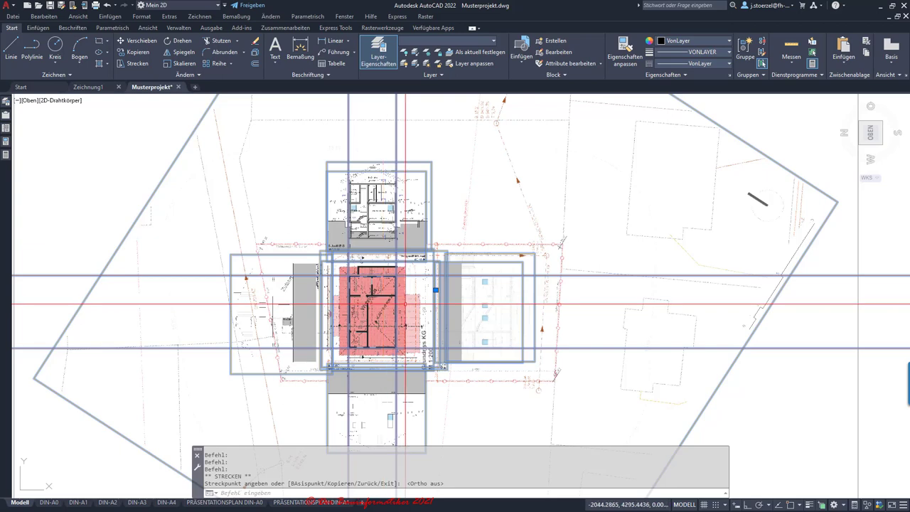
scroll(378, 288, "down", 1)
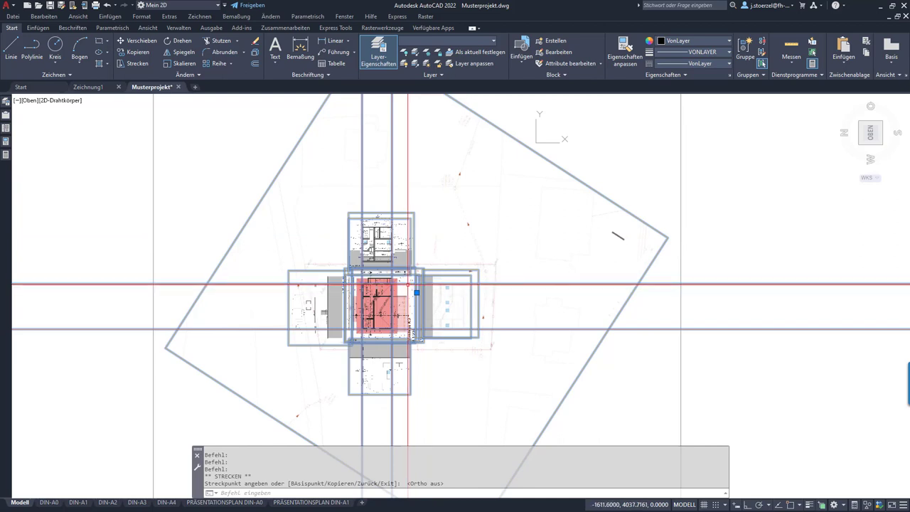
key("Escape")
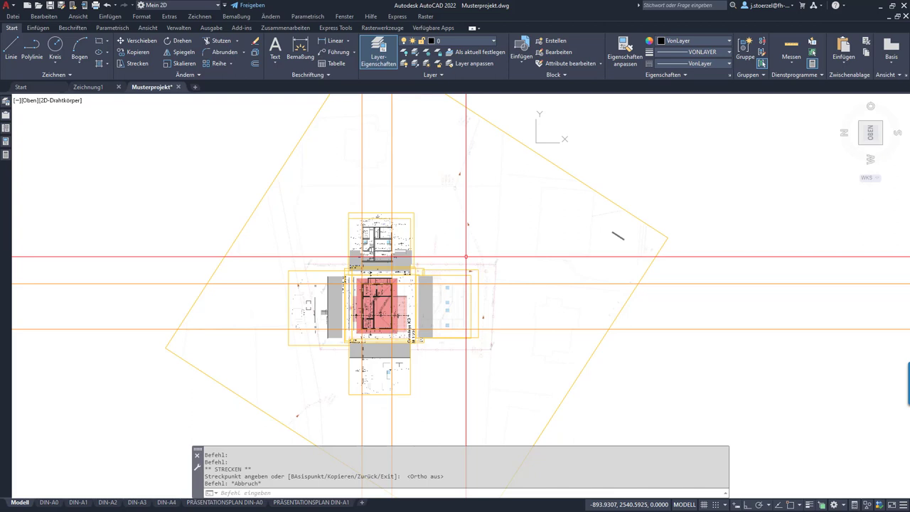
scroll(466, 256, "down", 2)
scroll(466, 258, "down", 2)
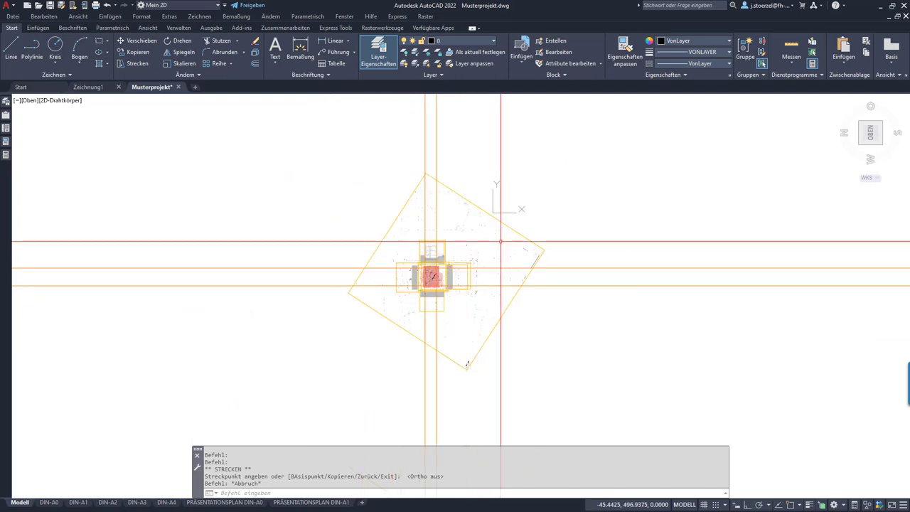